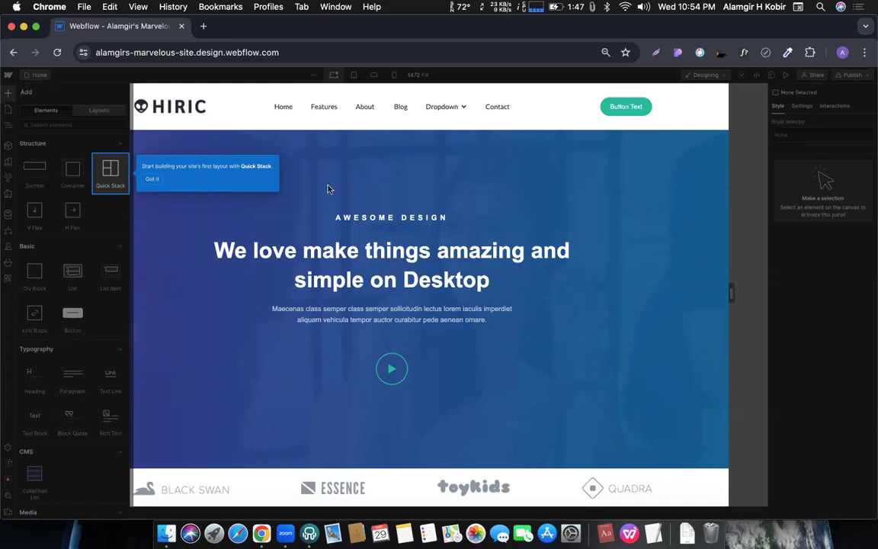
- Dismiss the Quick Stack tip and look over the home page from the header to the services section
click(150, 179)
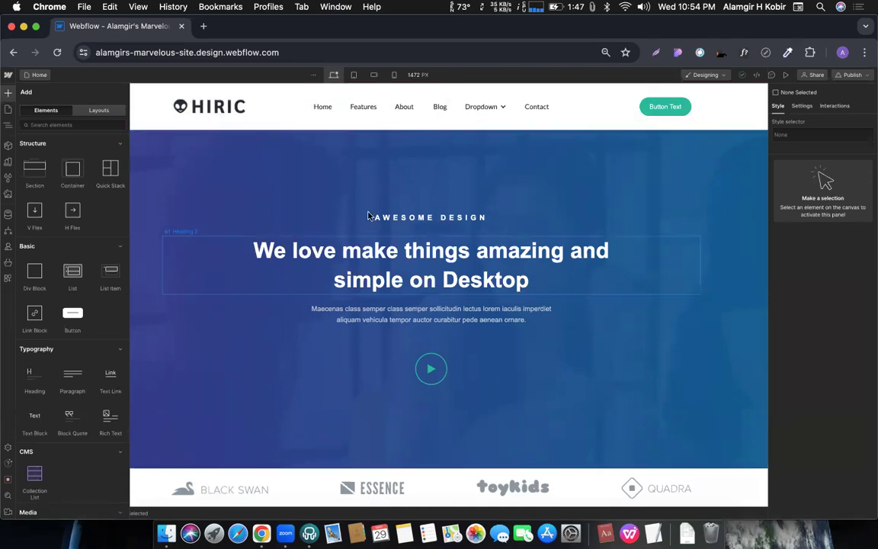
scroll(402, 366, down, 5)
scroll(402, 366, down, 5)
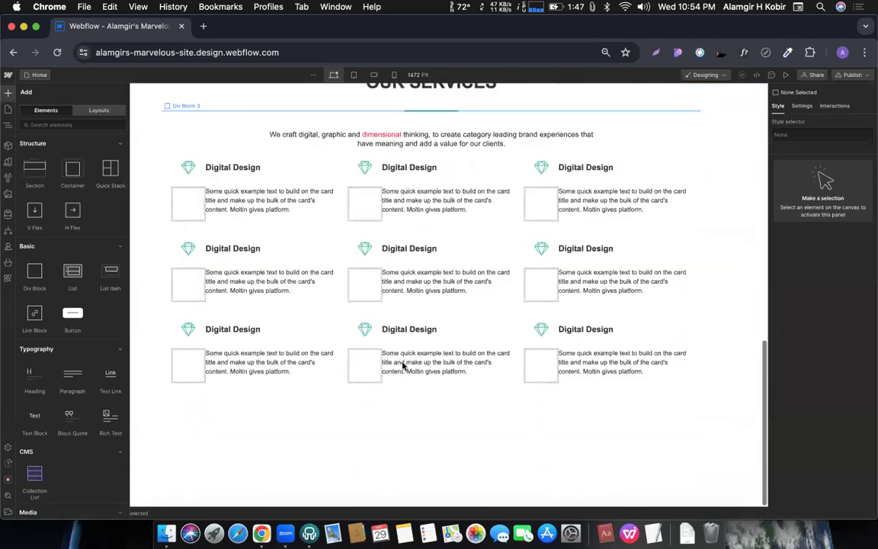
scroll(456, 305, up, 1)
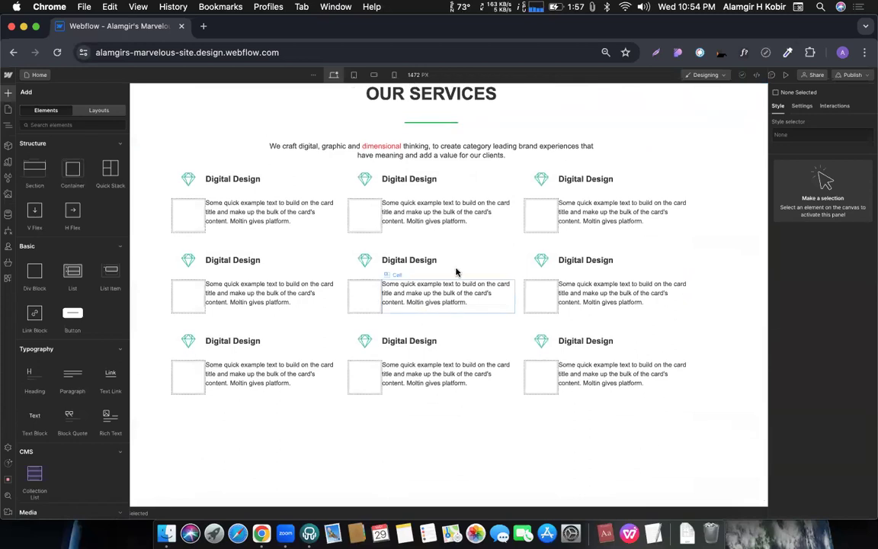
scroll(457, 275, up, 10)
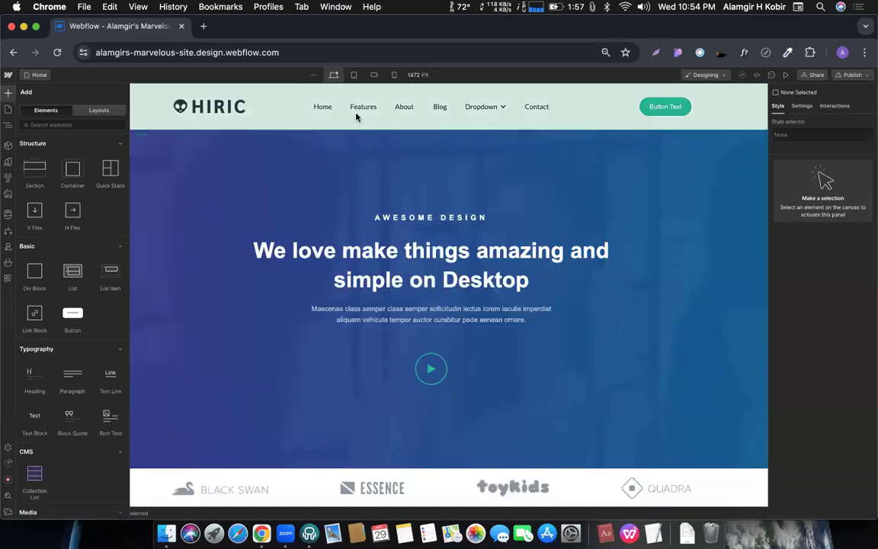
click(335, 100)
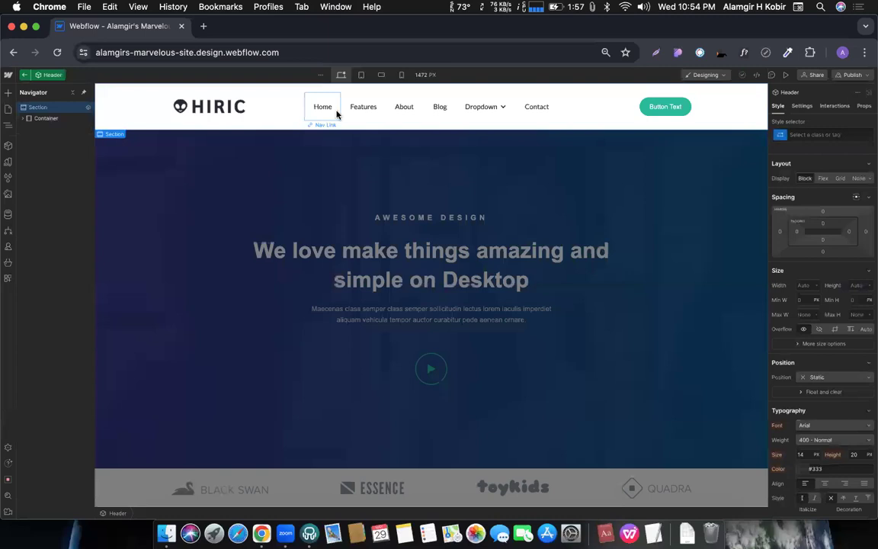
- Open the Hiric demo page themesbrand.com/hiric/layout/index-1.html in a new browser tab
click(202, 26)
text(hiric)
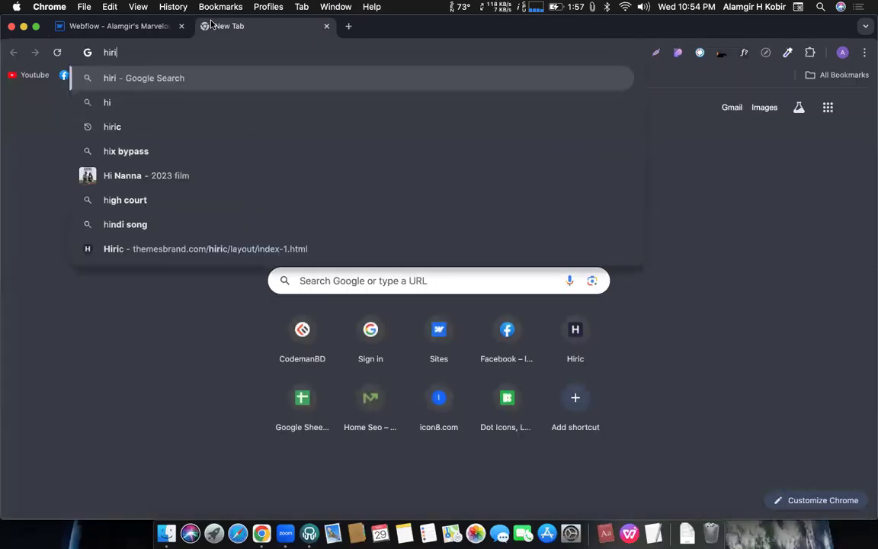
key(Down)
key(Down)
key(Down)
key(Down)
key(Down)
key(Down)
key(Down)
key(Return)
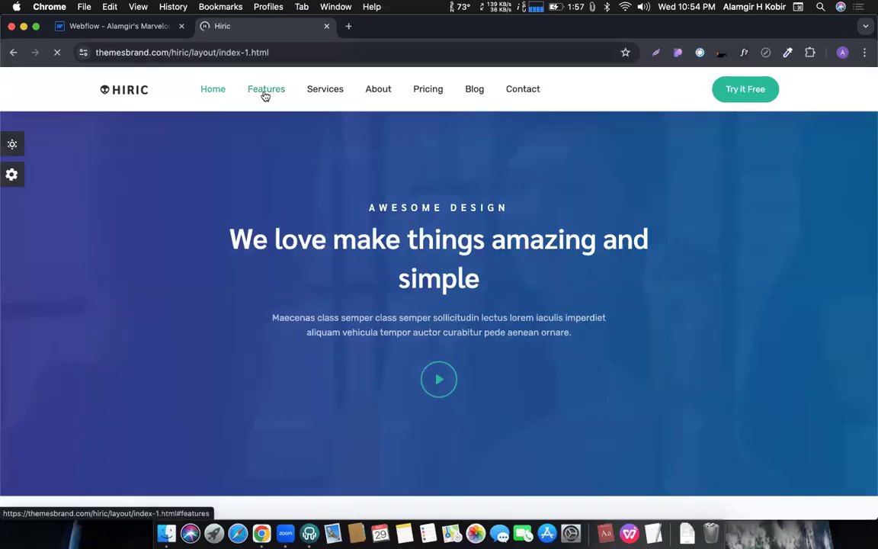
- Try the demo's Features, Services, About, Pricing, Blog and Contact navigation links and return to Home
click(265, 95)
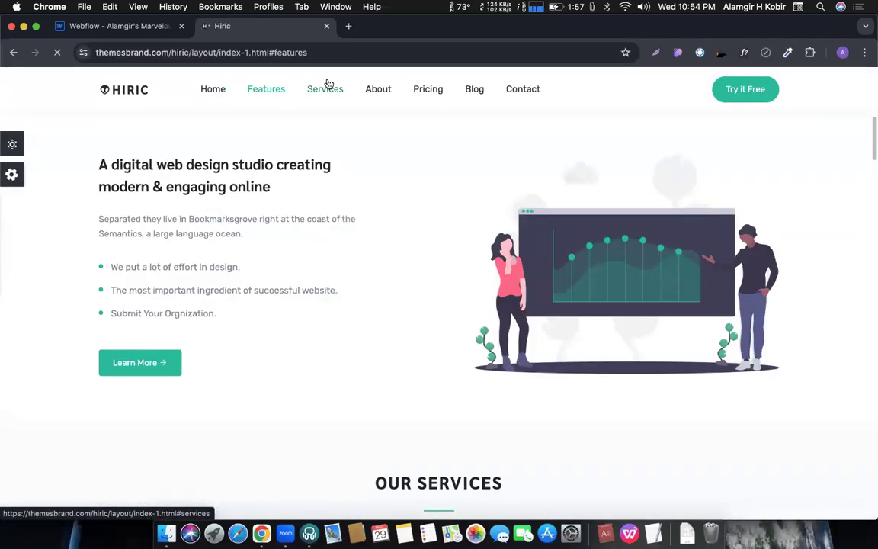
click(325, 88)
click(379, 89)
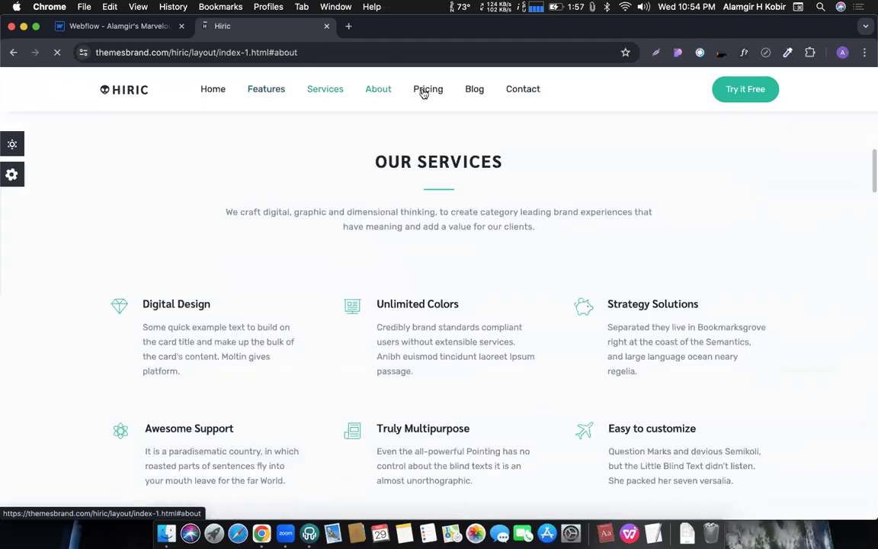
click(440, 91)
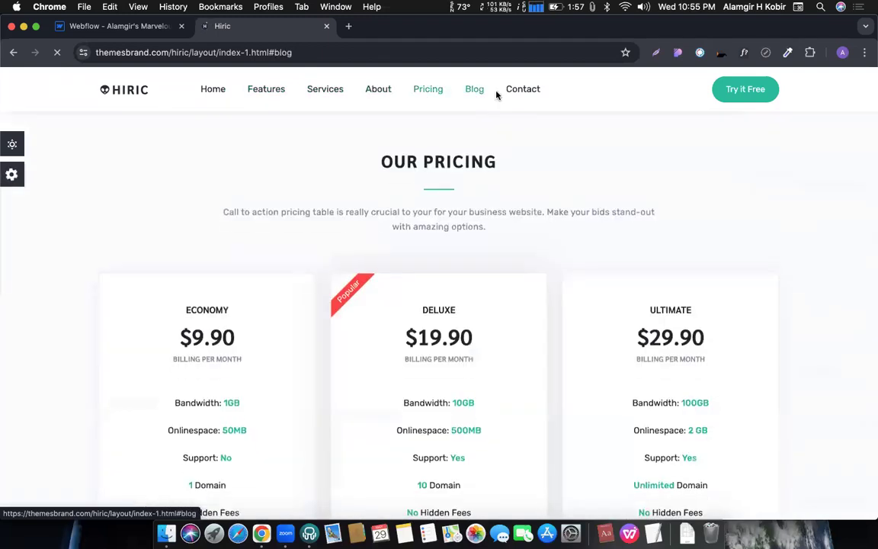
click(519, 90)
click(211, 91)
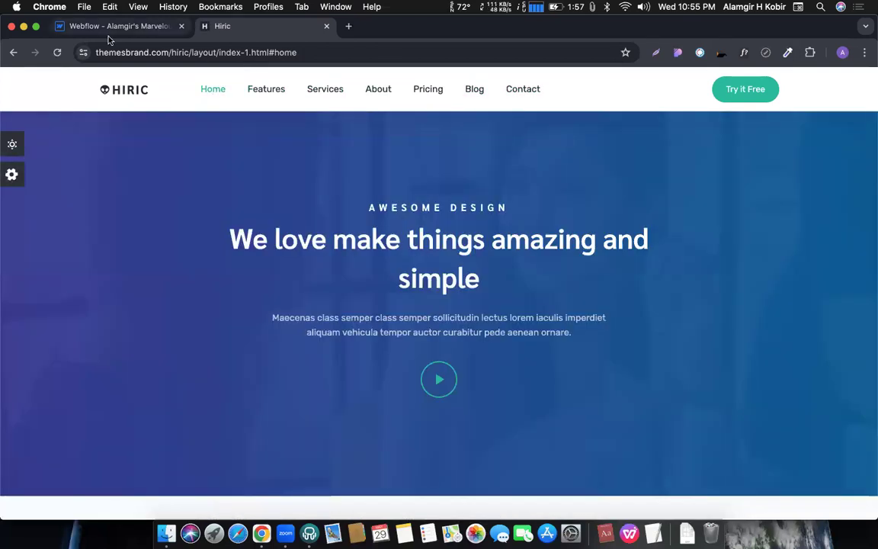
- Compare the Webflow page with the Hiric demo and try the demo's Services, Home and Features links again
click(97, 31)
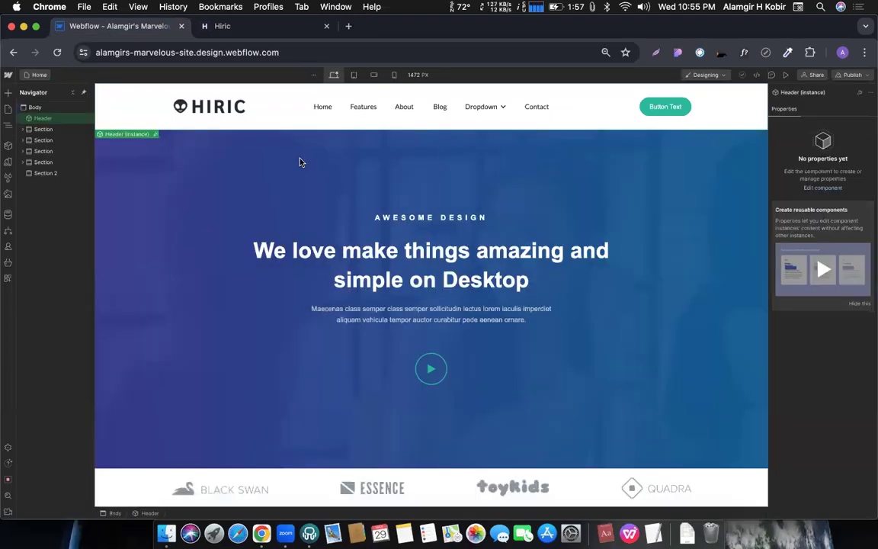
click(241, 28)
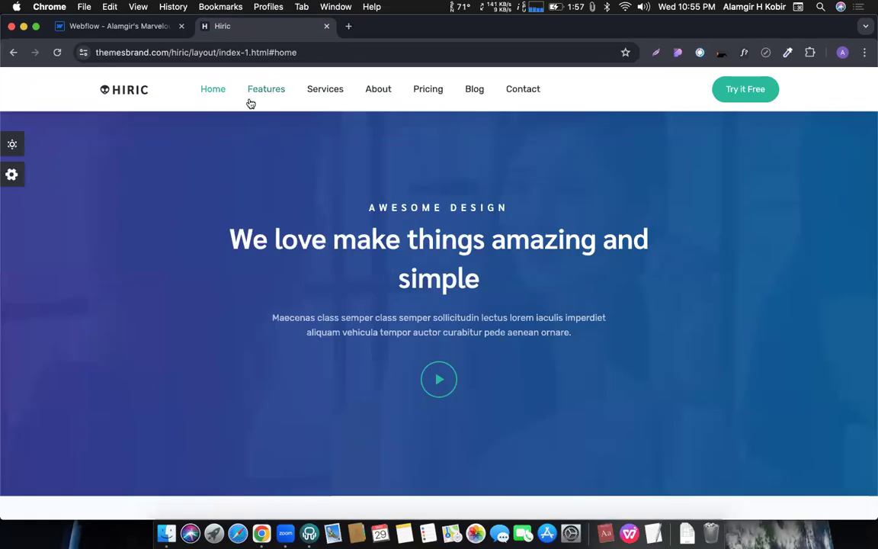
click(328, 89)
click(261, 89)
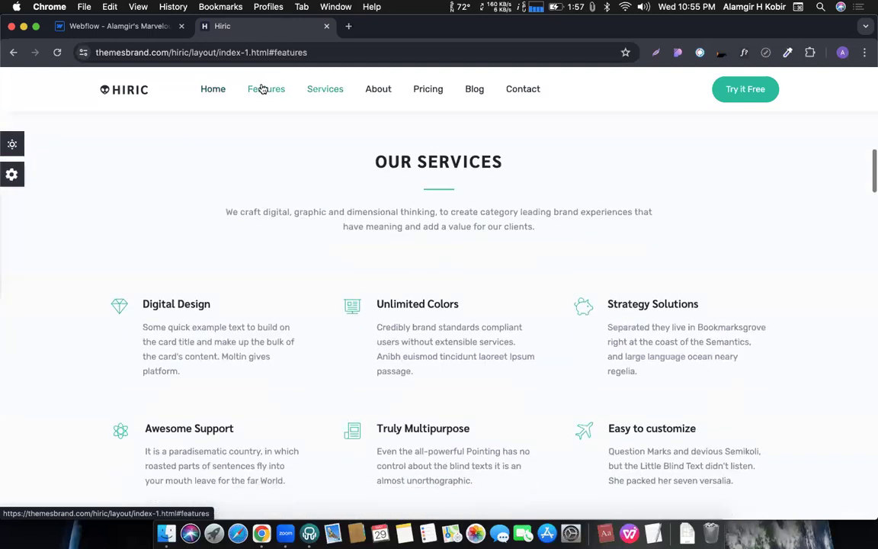
click(207, 91)
click(262, 92)
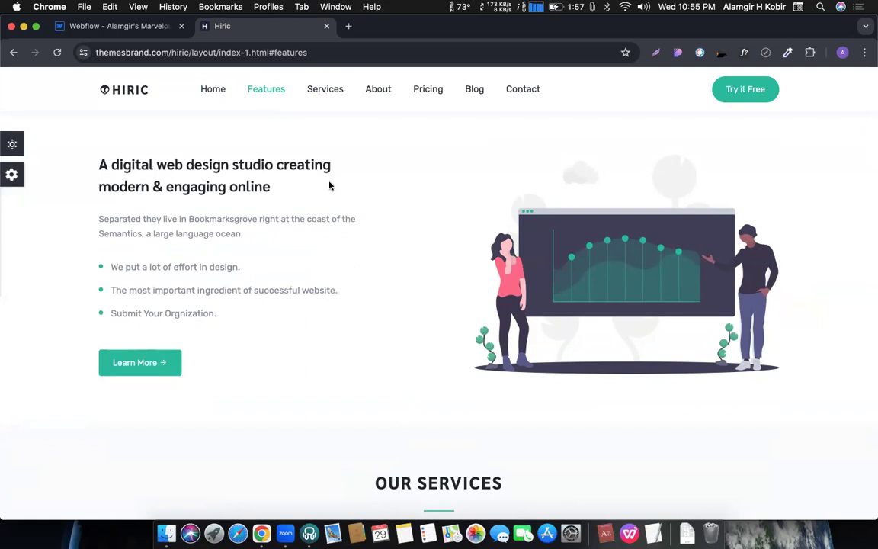
- Select the hero section in the Webflow project and examine the Hiric demo page down to its team photos
click(121, 25)
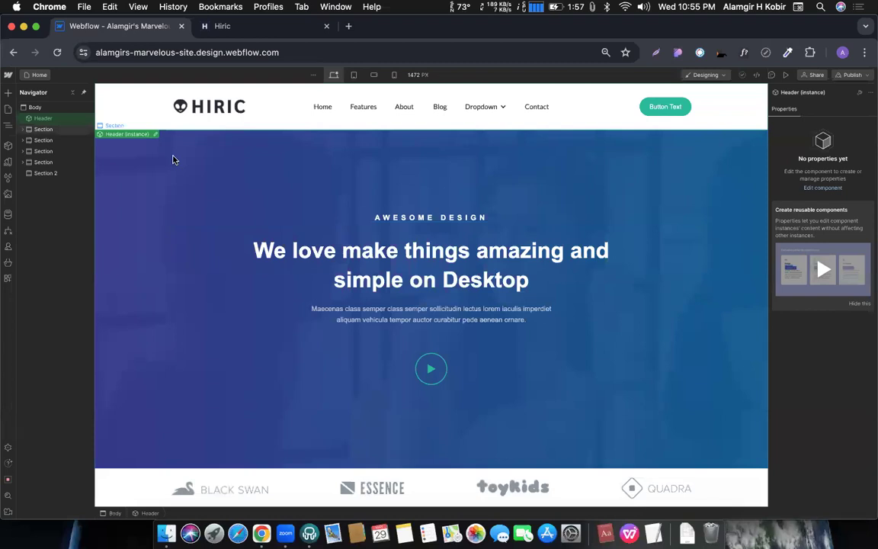
click(173, 159)
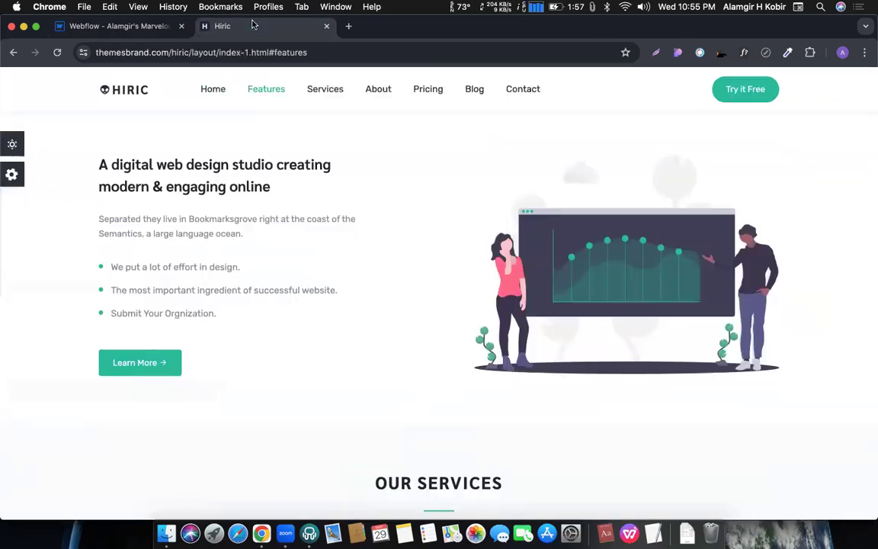
click(229, 26)
scroll(284, 279, down, 10)
scroll(384, 350, down, 2)
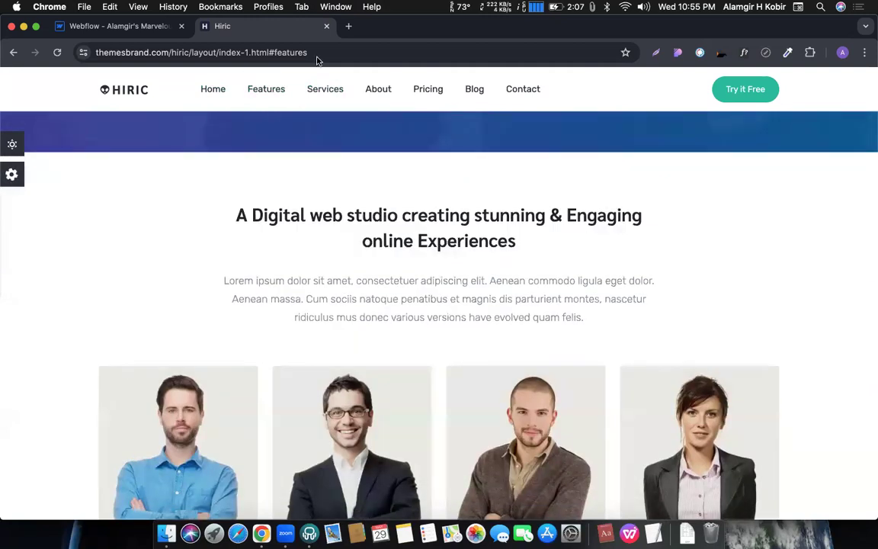
scroll(308, 229, down, 1)
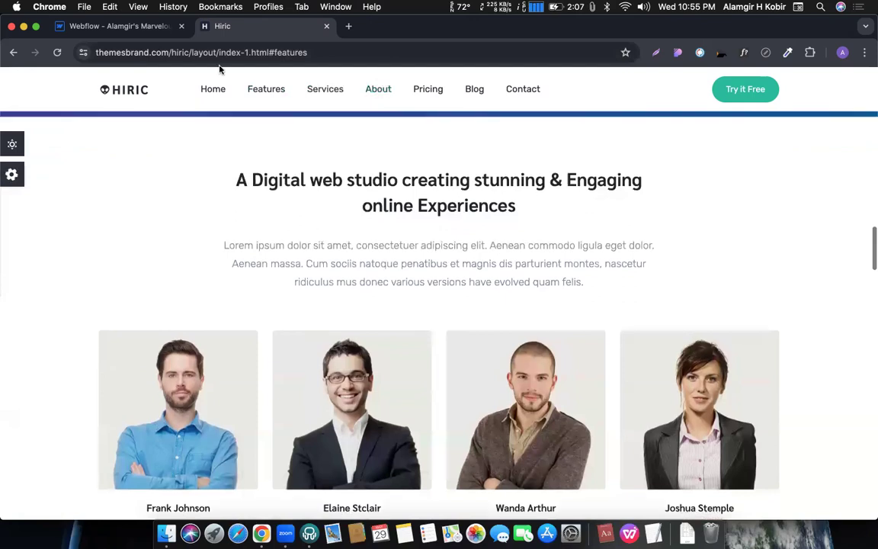
- Set the hero section's ID to home in the Webflow project
click(126, 27)
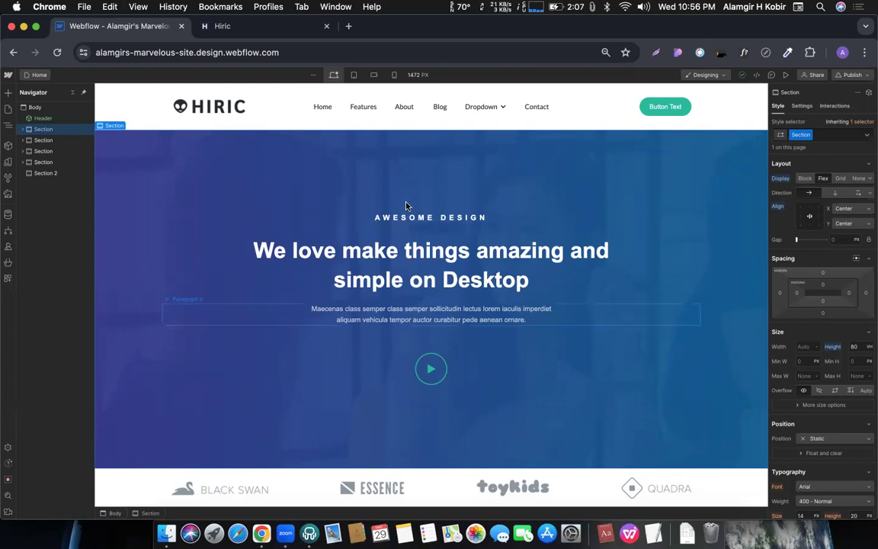
click(802, 106)
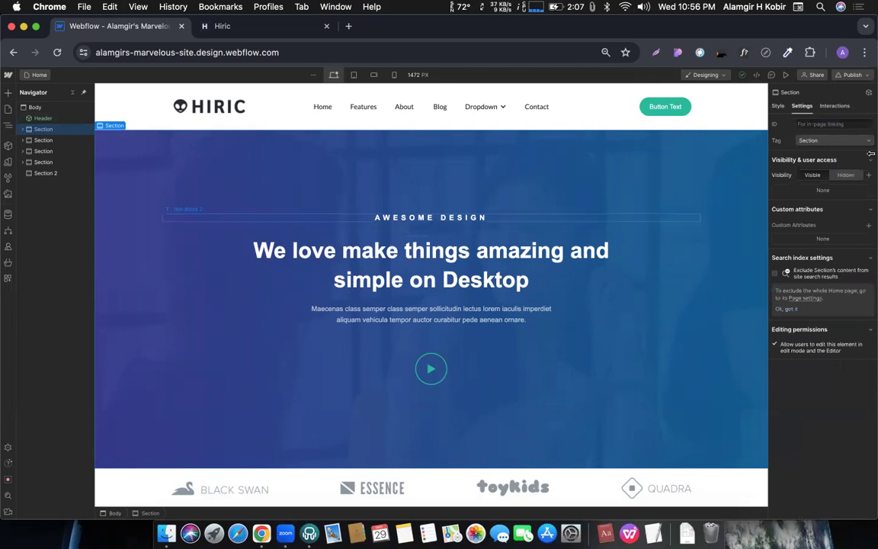
click(812, 124)
text(home)
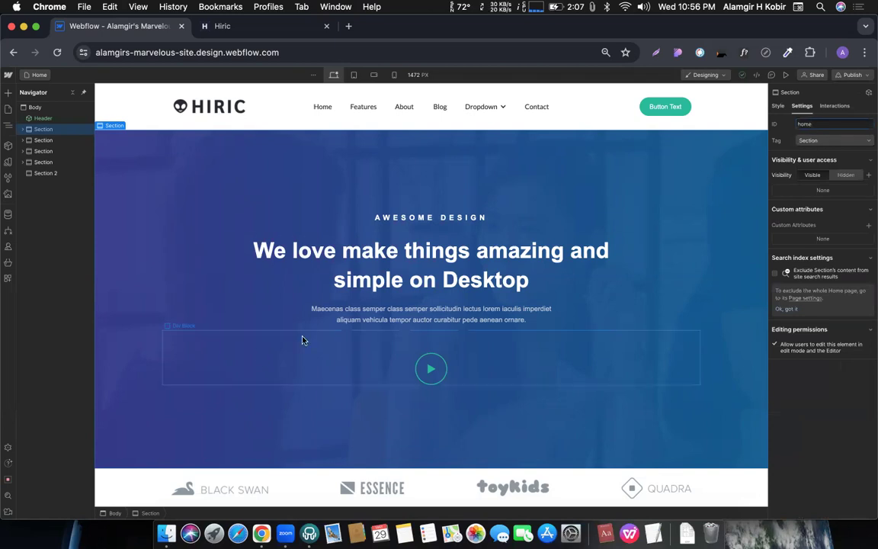
- Give the "A digital web design studio" section the ID Features, copied from the Hiric demo's navigation
scroll(301, 340, down, 4)
scroll(302, 353, down, 3)
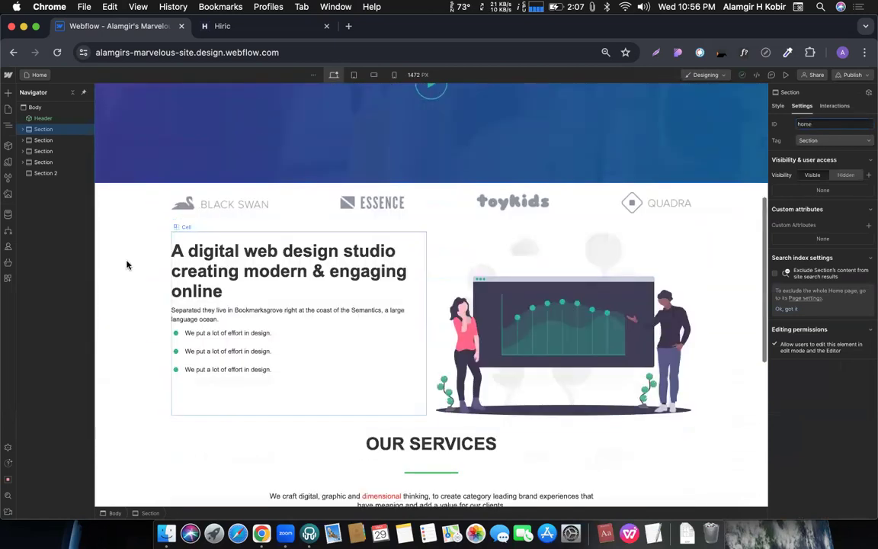
click(120, 277)
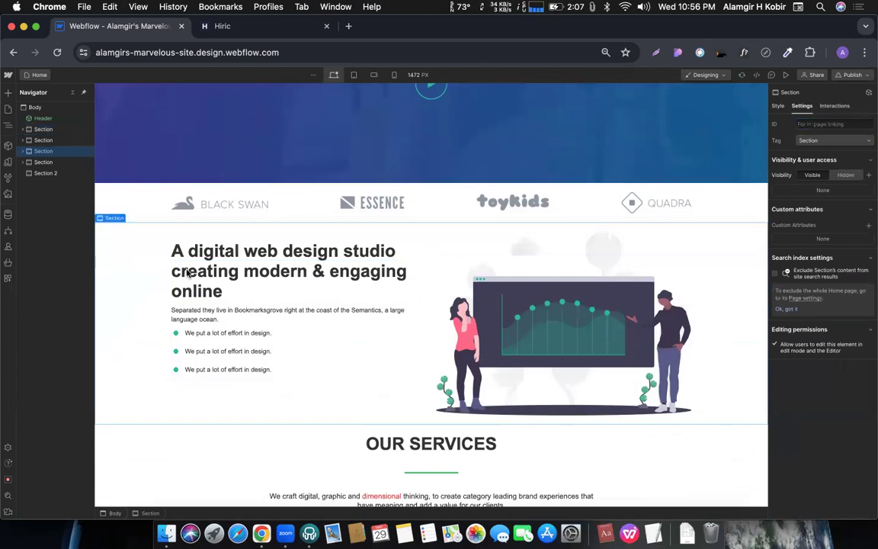
scroll(333, 200, up, 7)
scroll(335, 200, down, 6)
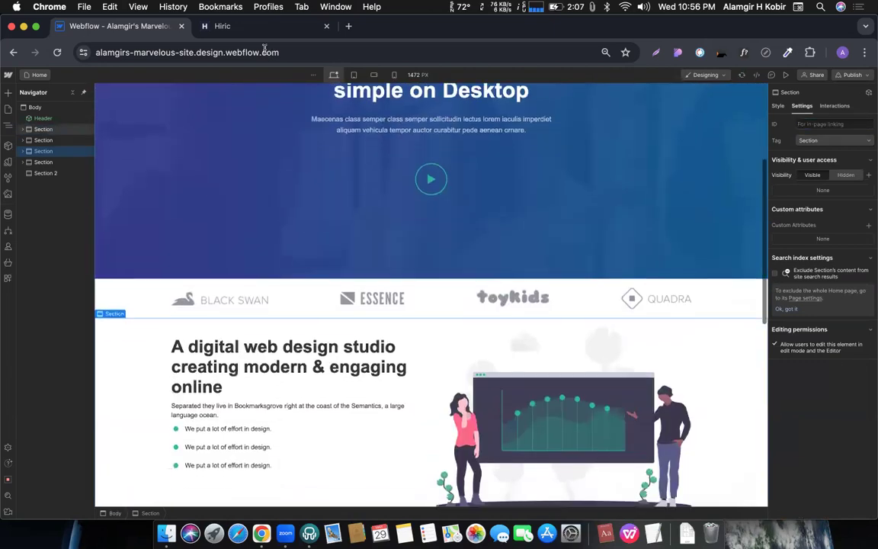
click(220, 27)
right_click(267, 92)
key(super+c)
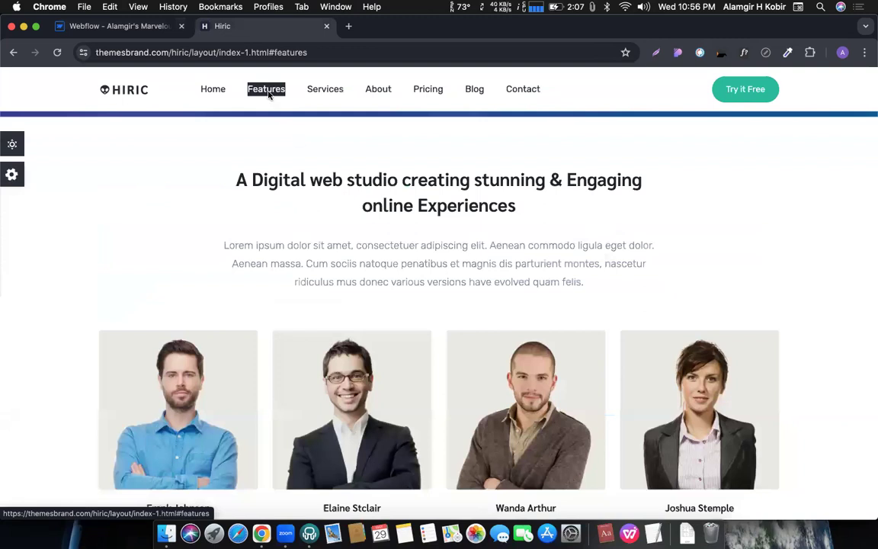
key(Escape)
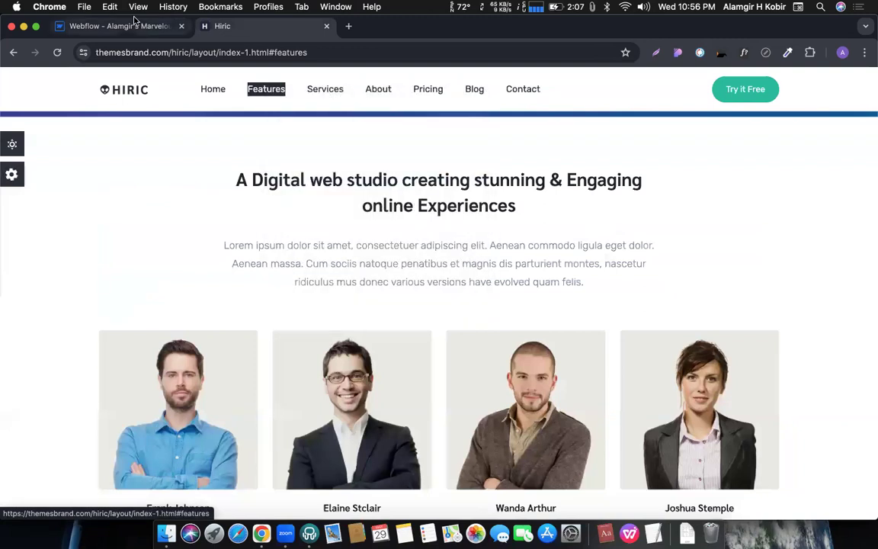
click(122, 26)
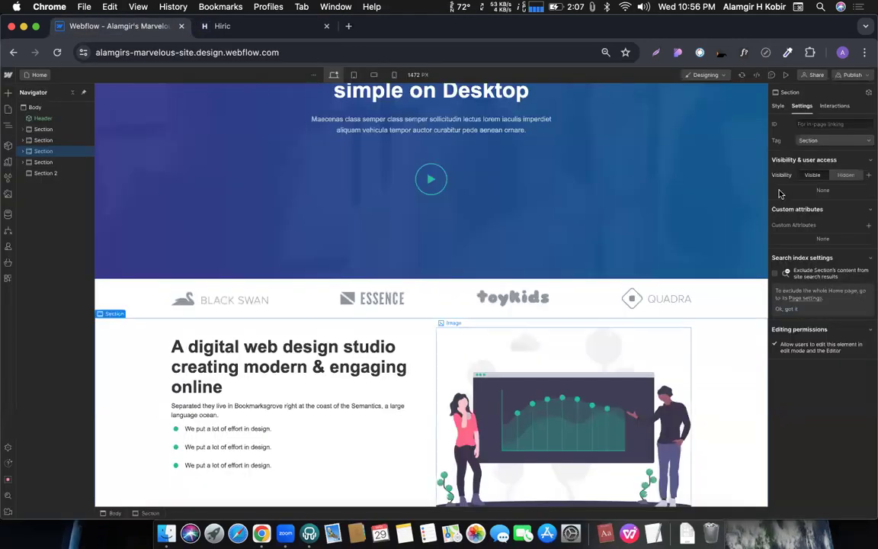
click(817, 122)
key(super+v)
- Set the ID of the OUR SERVICES heading to services
scroll(521, 274, down, 5)
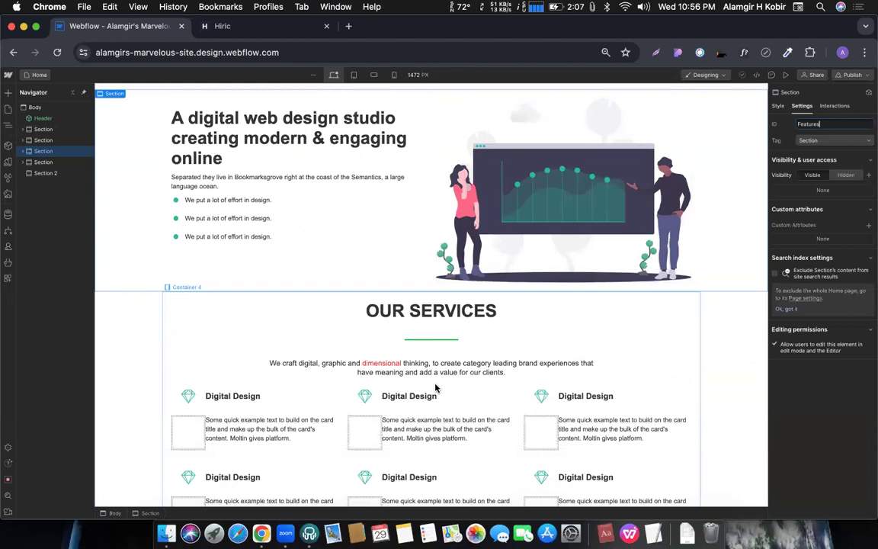
scroll(461, 343, down, 2)
click(139, 280)
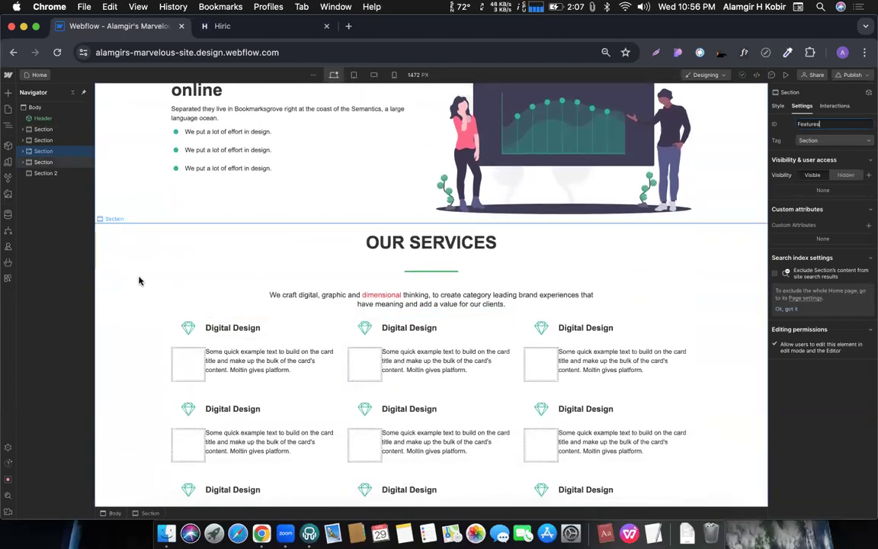
double_click(442, 243)
key(super+c)
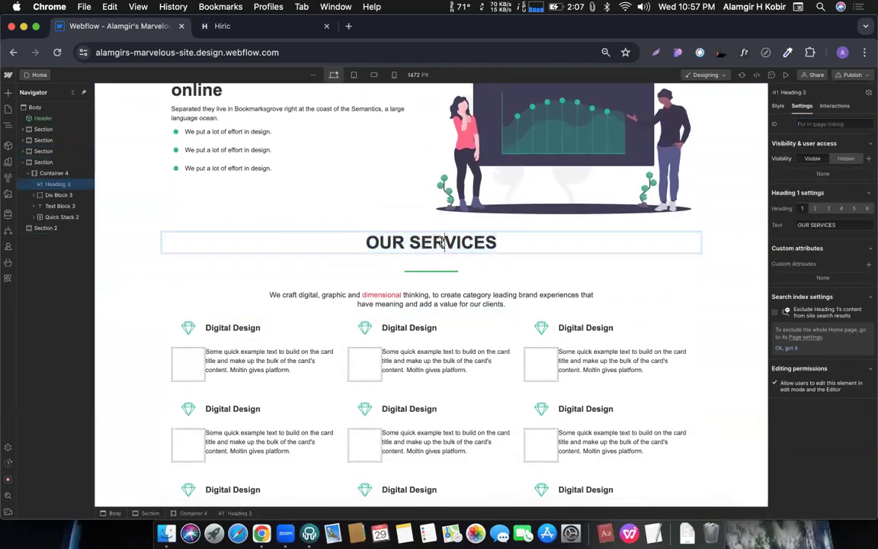
click(816, 124)
key(super+v)
key(super+v)
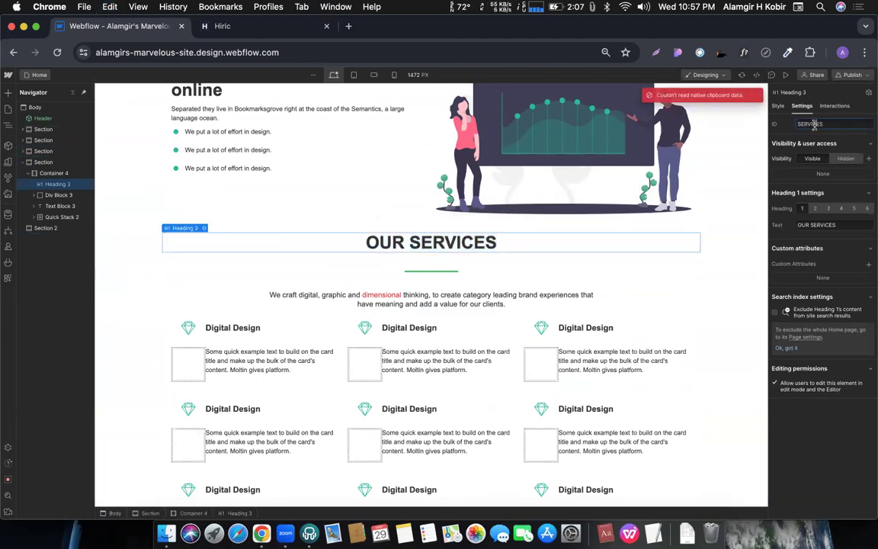
double_click(812, 124)
text(services)
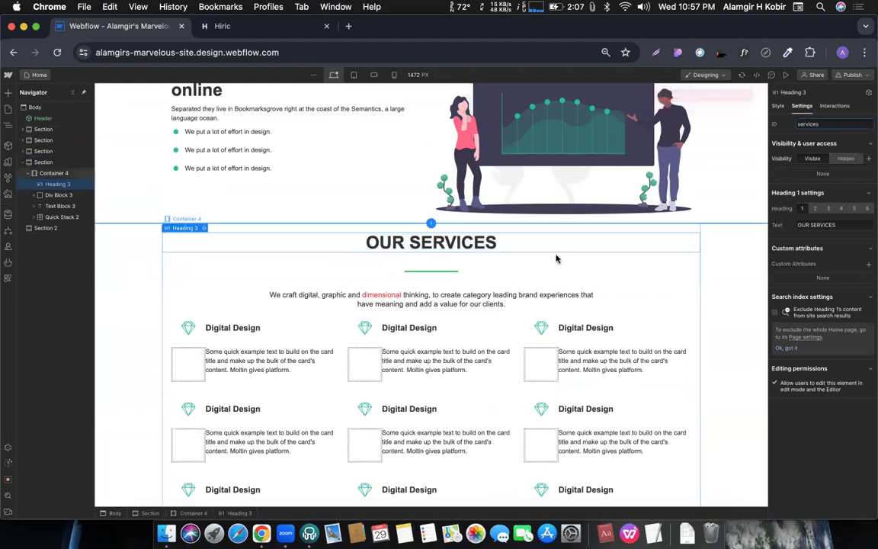
- Fill the empty Section 2 below OUR SERVICES with a copy of the "A digital web design studio" section's content
click(131, 296)
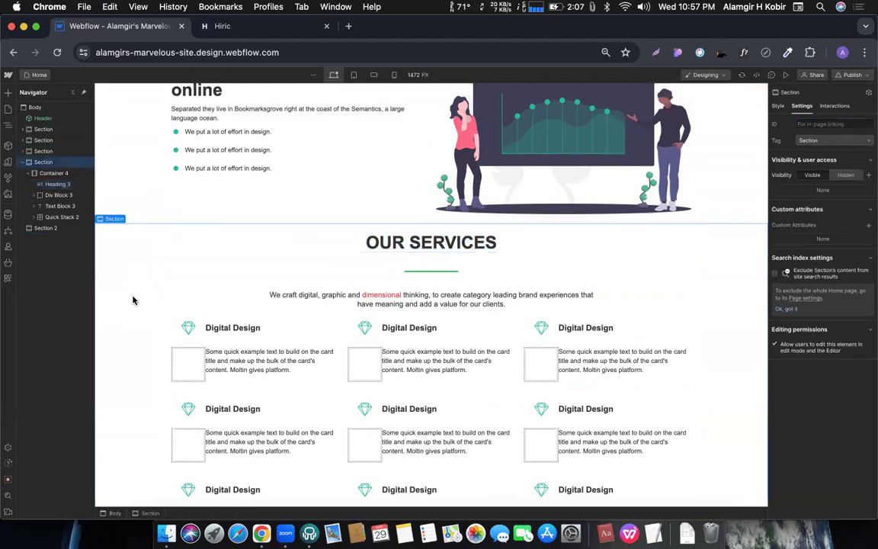
scroll(132, 295, down, 4)
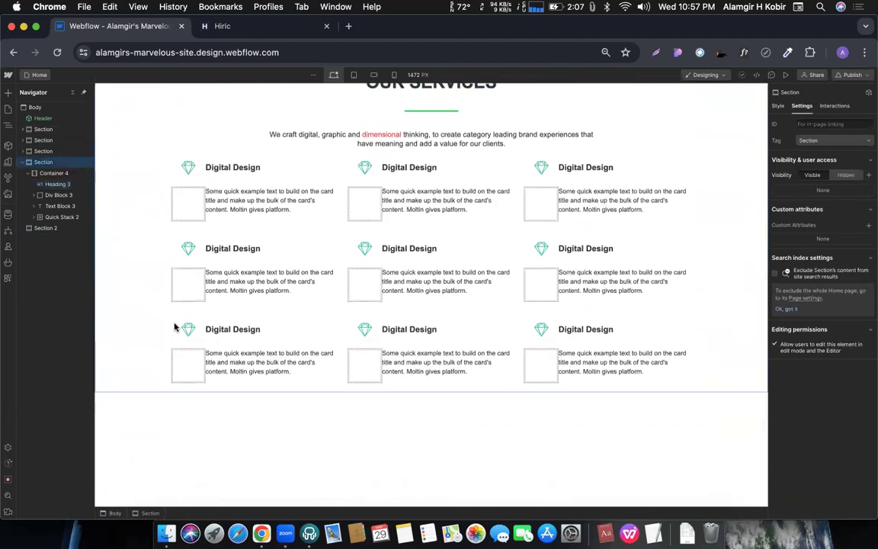
scroll(187, 333, up, 2)
scroll(251, 228, up, 4)
scroll(198, 358, down, 6)
scroll(141, 217, up, 12)
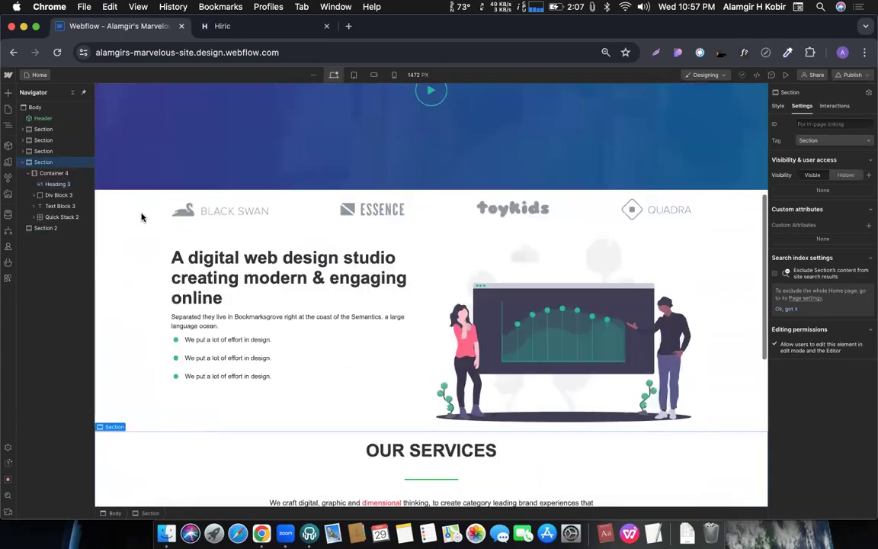
click(128, 362)
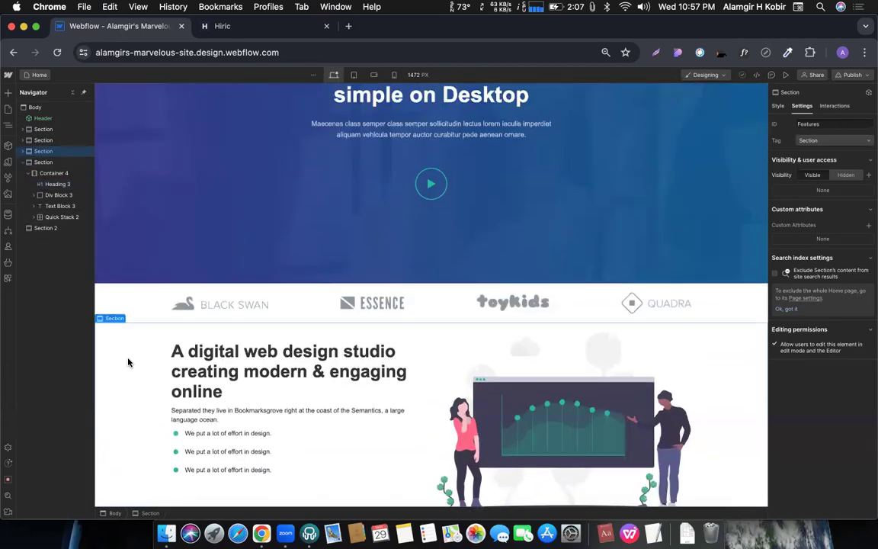
scroll(145, 381, down, 10)
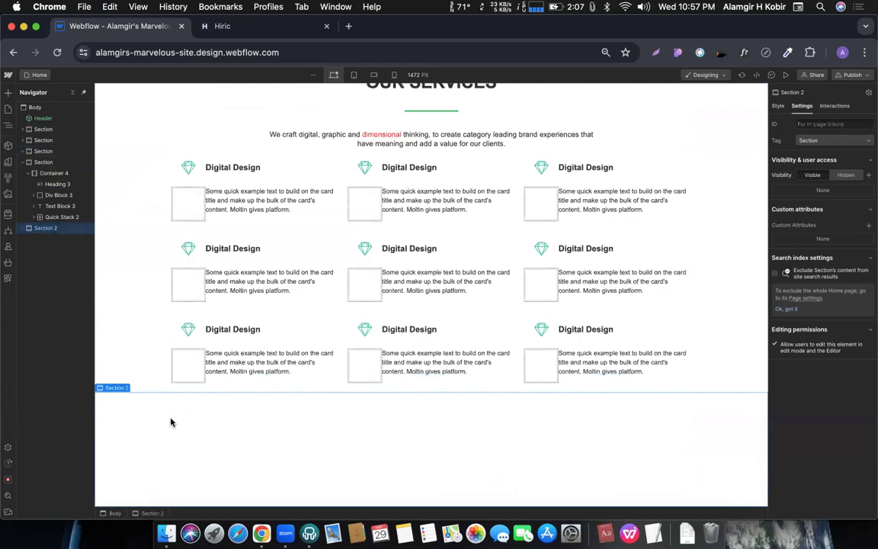
click(171, 421)
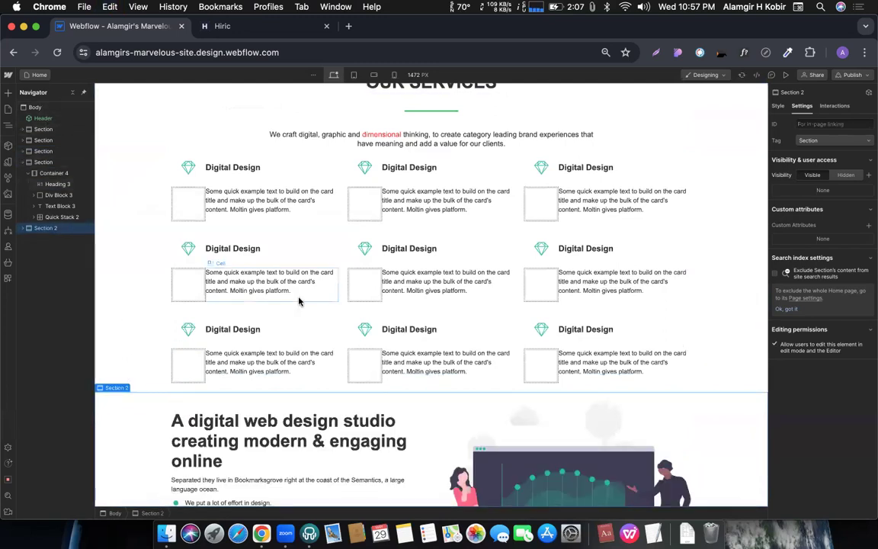
scroll(298, 301, down, 3)
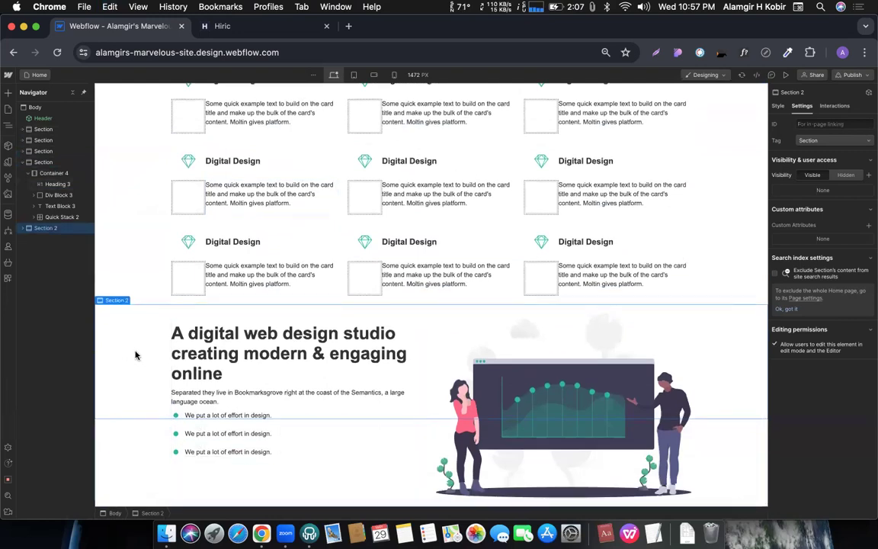
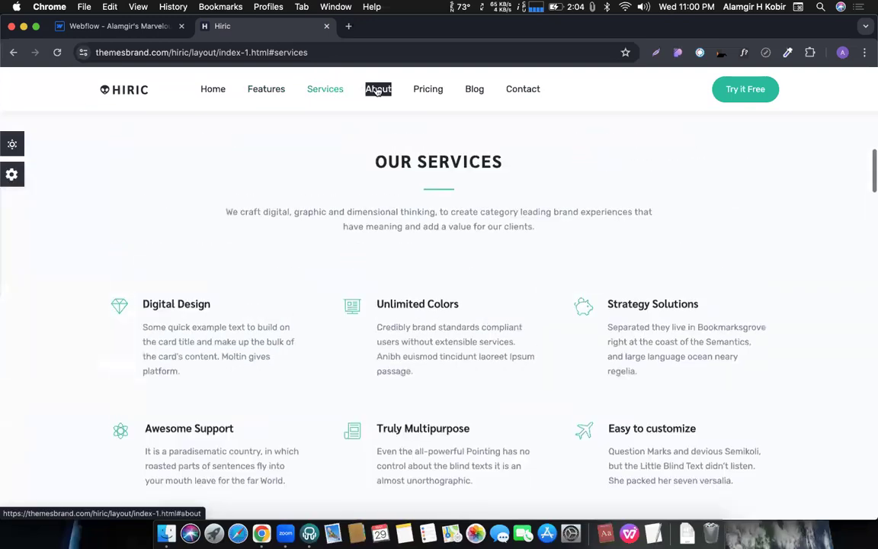
- Try the About, Pricing, Blog, Contact and Home navigation links on the Hiric demo page
click(377, 88)
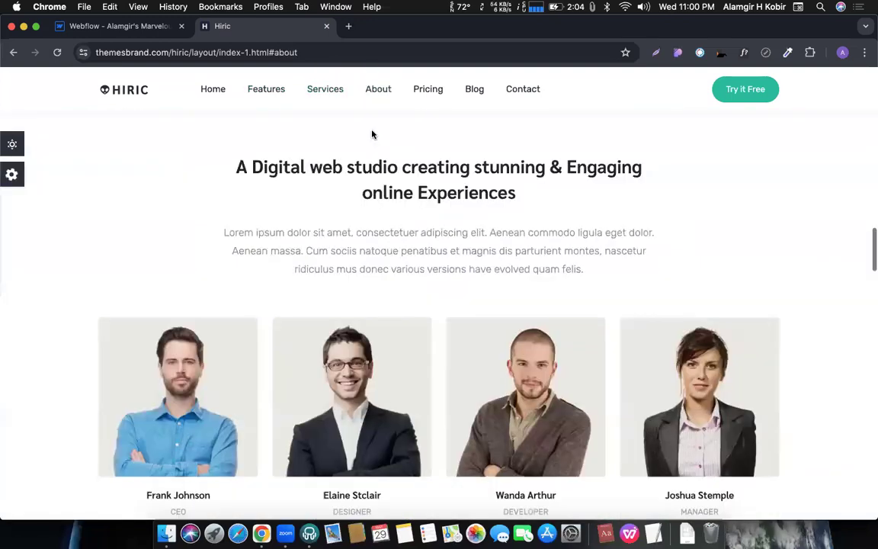
click(430, 81)
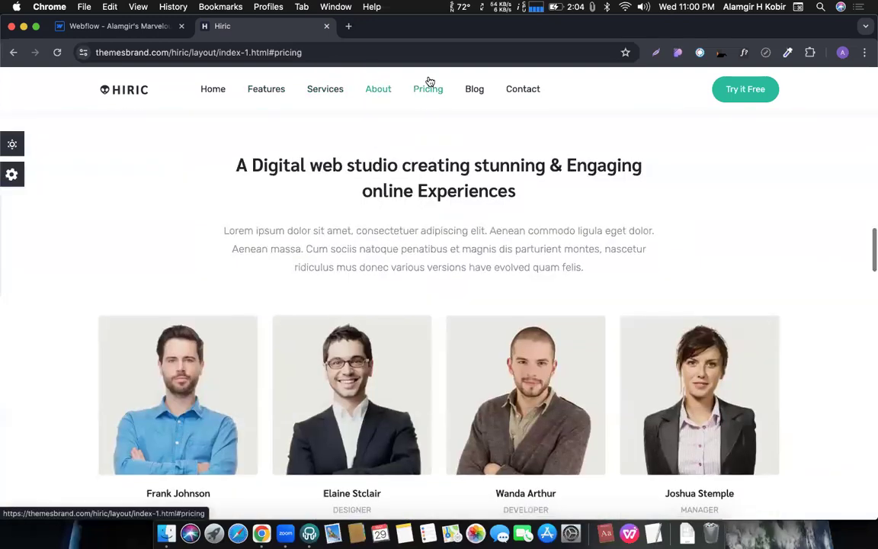
click(474, 89)
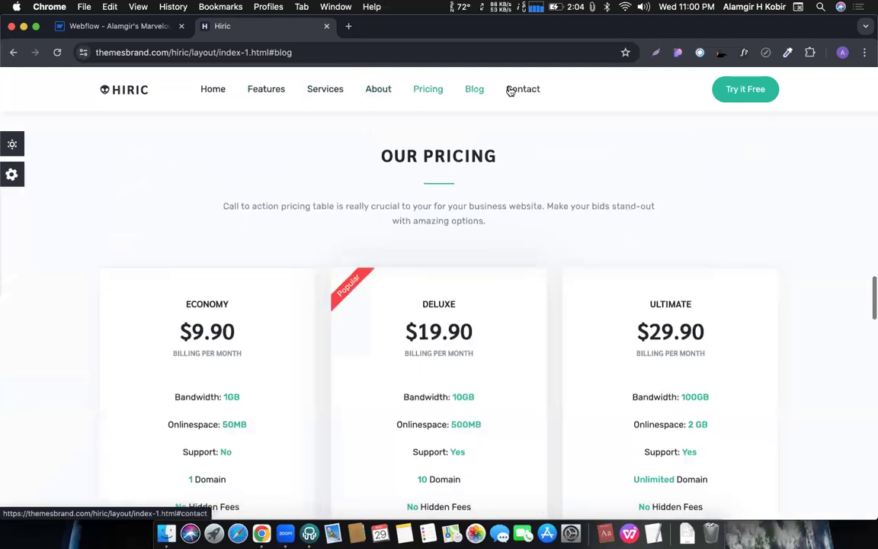
click(510, 90)
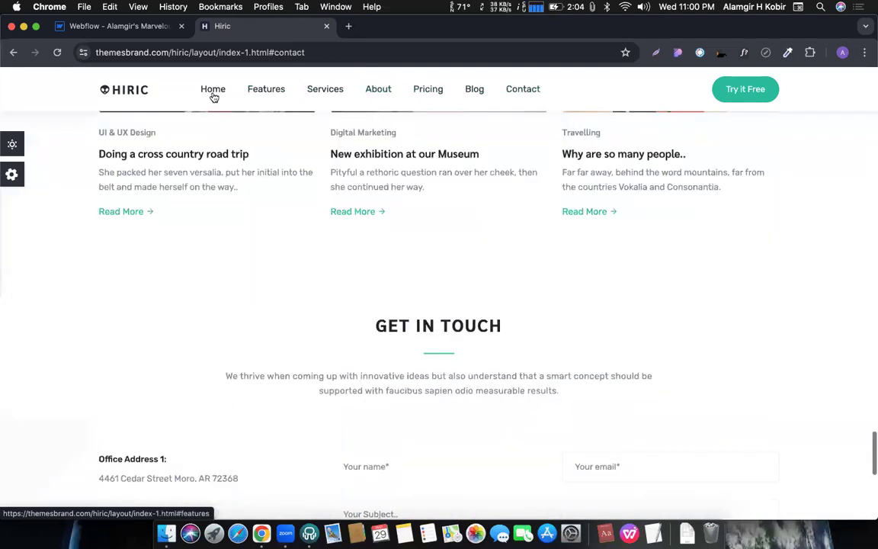
click(213, 90)
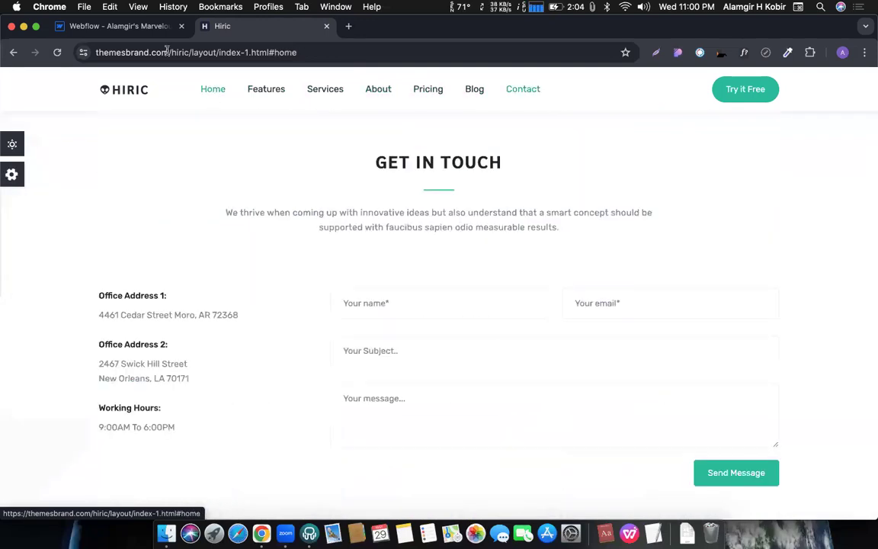
- Switch to the Webflow project, change the Home nav link's type to page section, and review the available sections
click(130, 27)
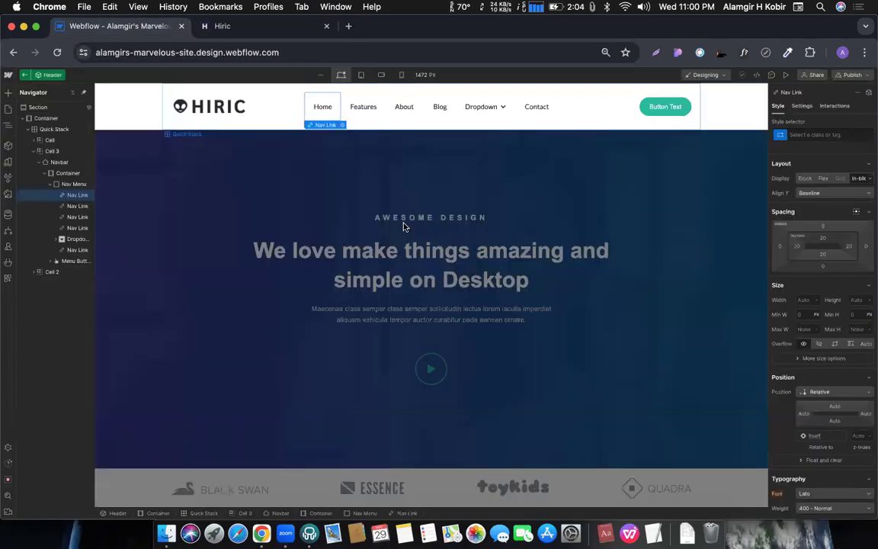
click(339, 125)
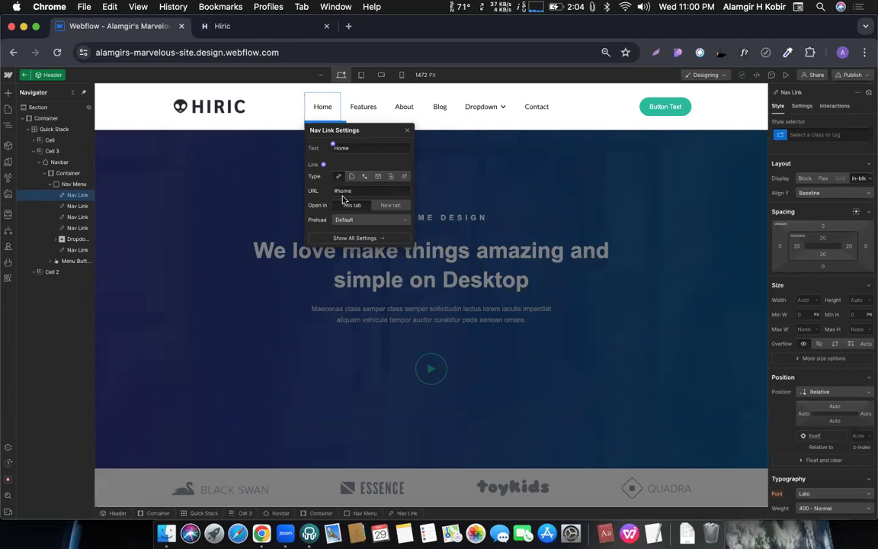
click(390, 178)
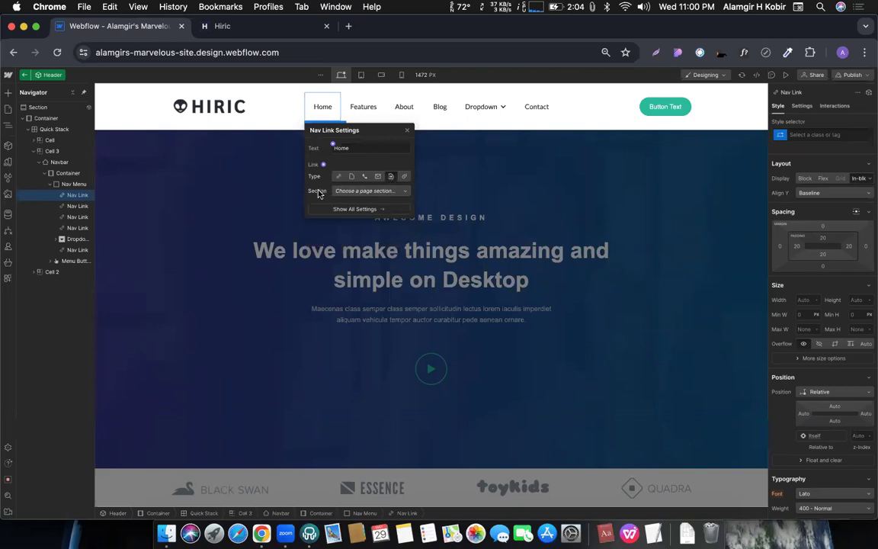
click(364, 191)
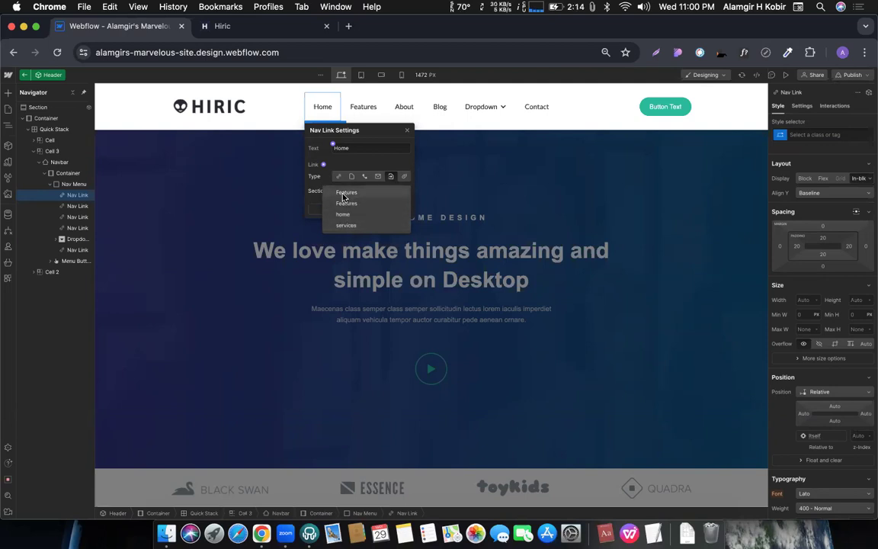
click(310, 199)
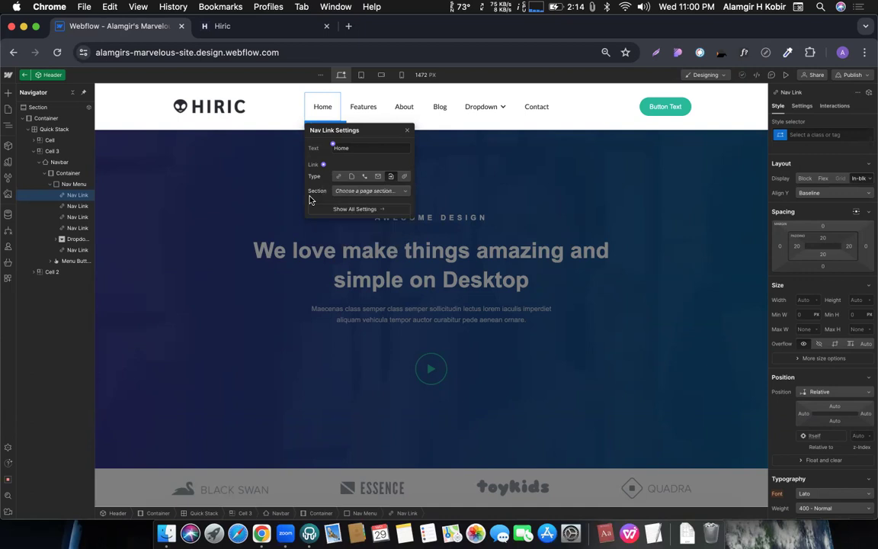
click(245, 229)
- Check the ID of the "A digital web design studio" section on the home page
scroll(250, 308, down, 5)
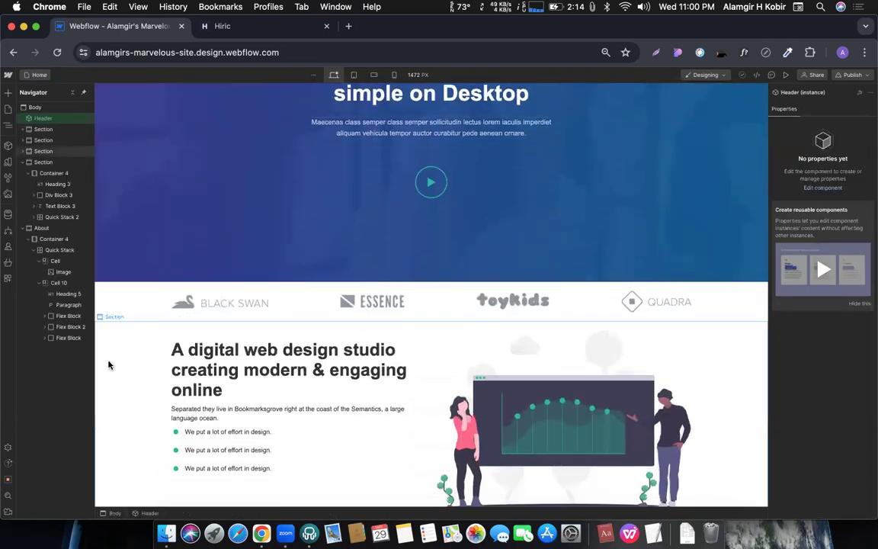
click(108, 365)
click(800, 106)
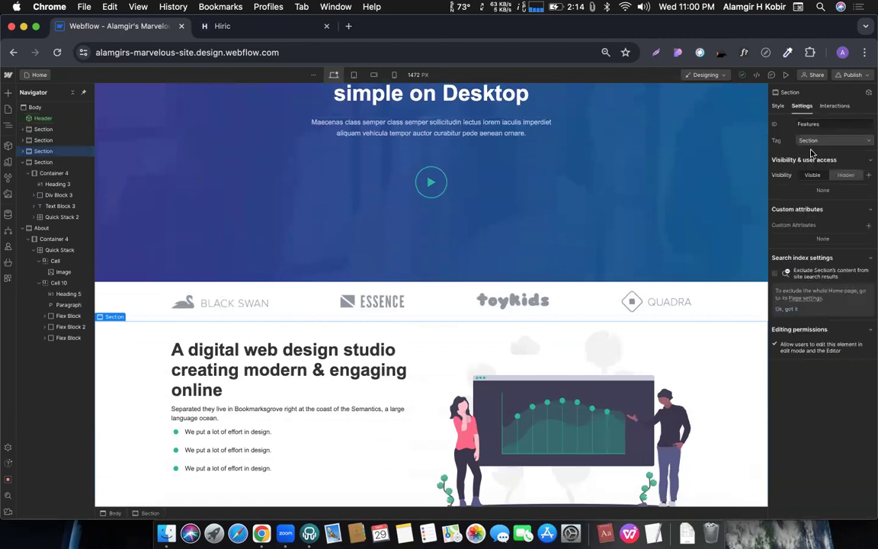
- Set the ID of the whole OUR SERVICES section to services
scroll(587, 272, down, 7)
scroll(286, 167, down, 5)
scroll(286, 162, up, 3)
click(117, 209)
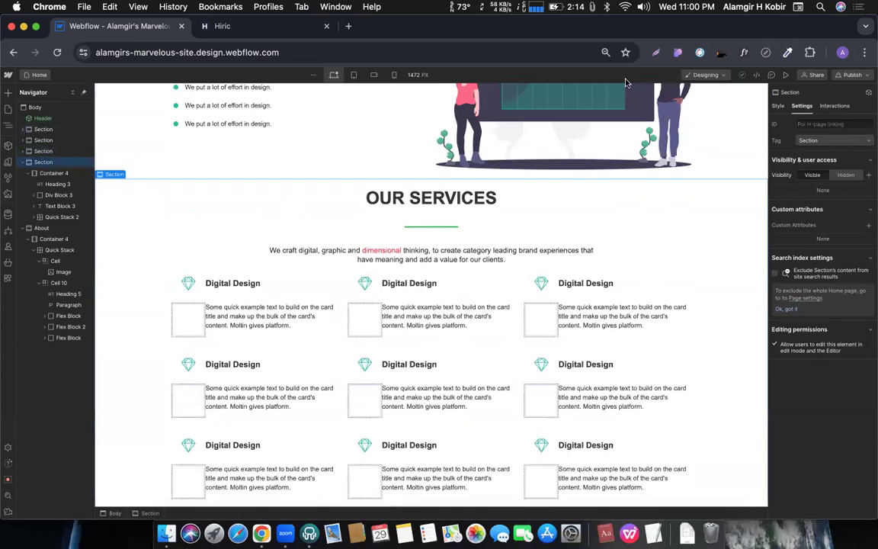
click(815, 123)
text(ser)
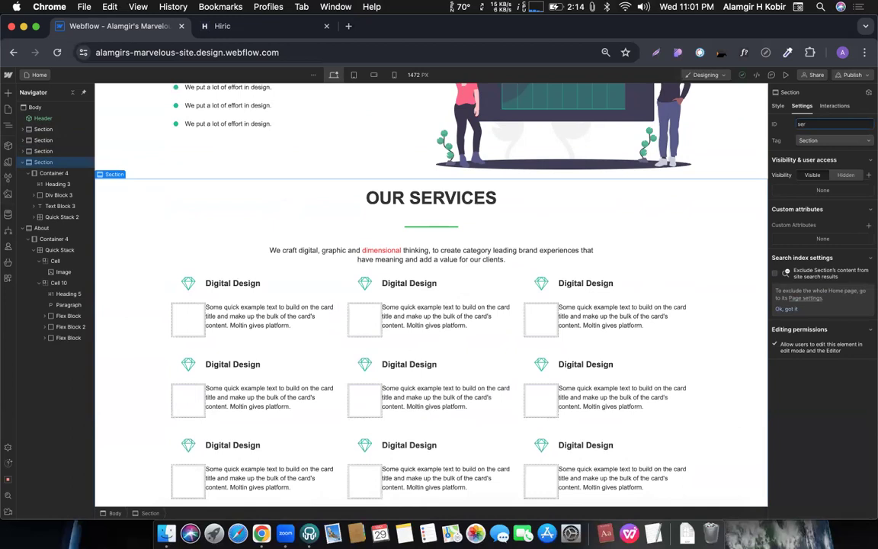
text(vices)
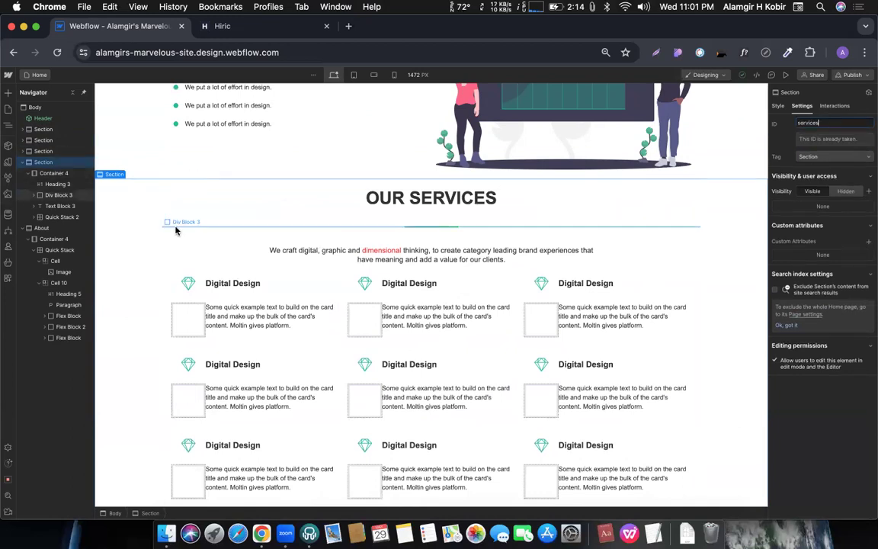
click(134, 225)
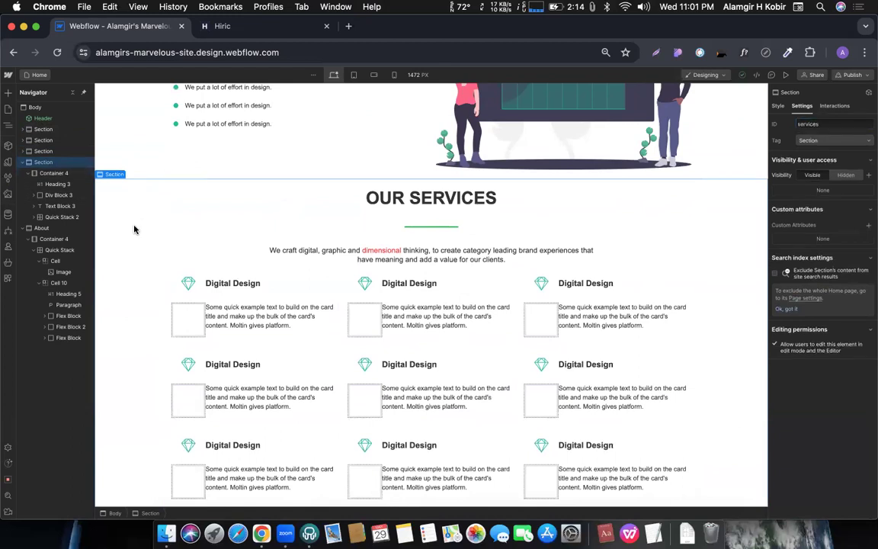
- Remove the ID from the OUR SERVICES heading and check the ID of its parent section
click(367, 204)
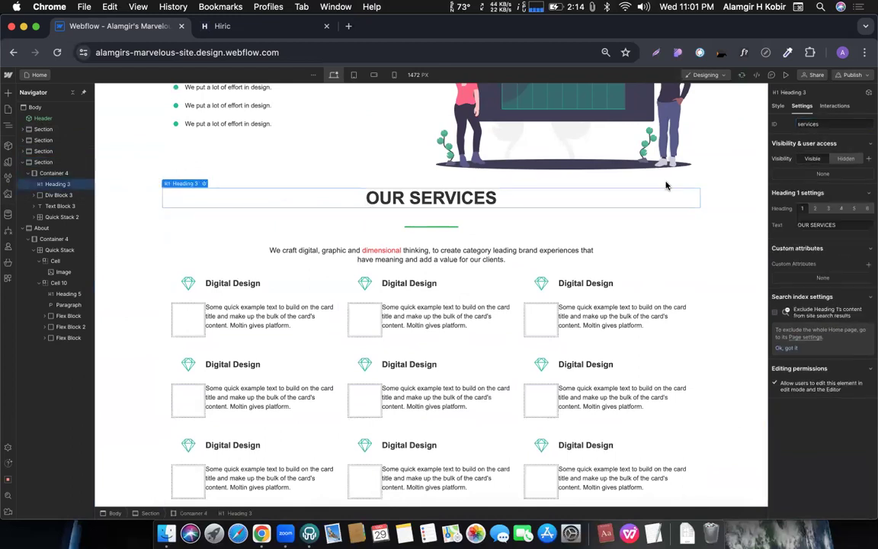
double_click(823, 126)
key(BackSpace)
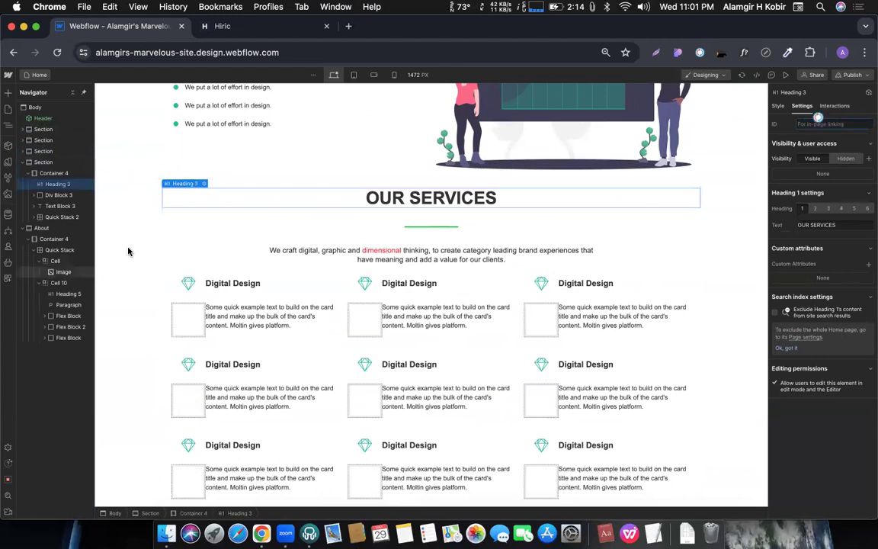
click(130, 183)
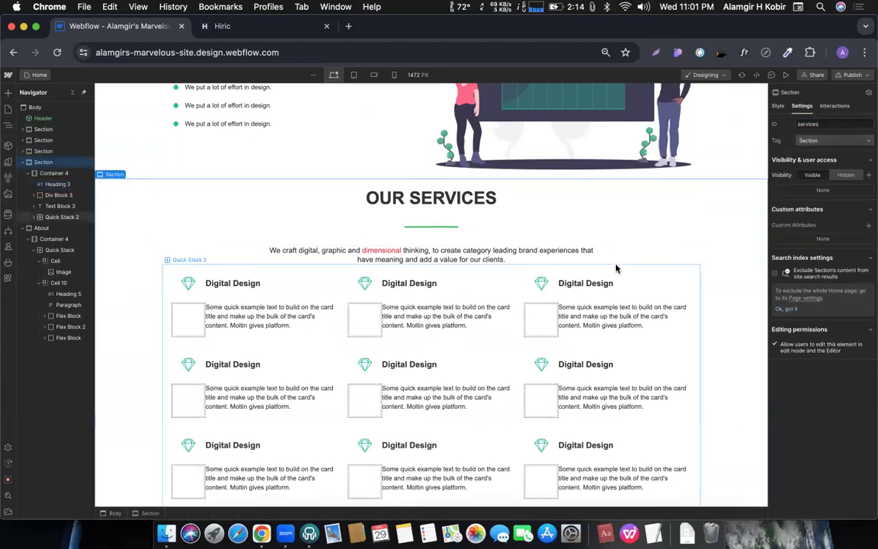
- Set the ID of the "About modern & engaging online" section to About and check its heading and image for IDs
scroll(595, 229, down, 5)
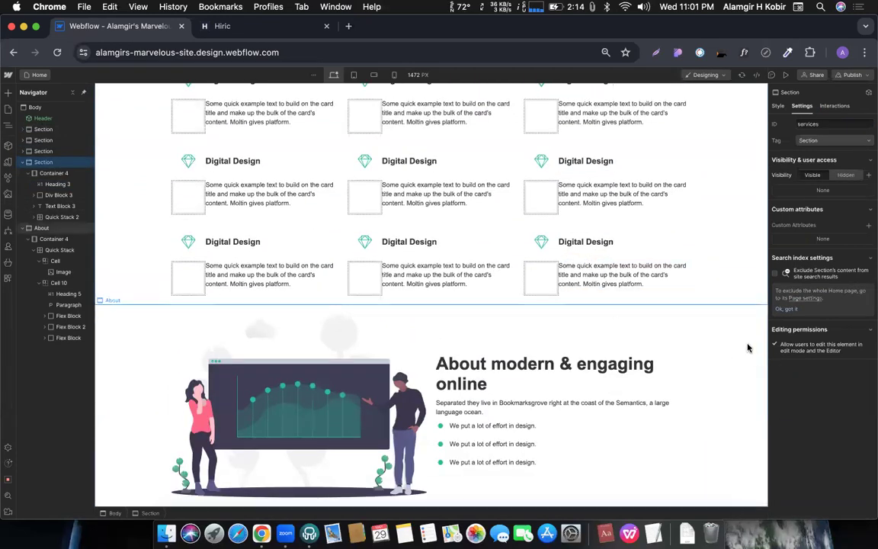
click(747, 348)
double_click(834, 123)
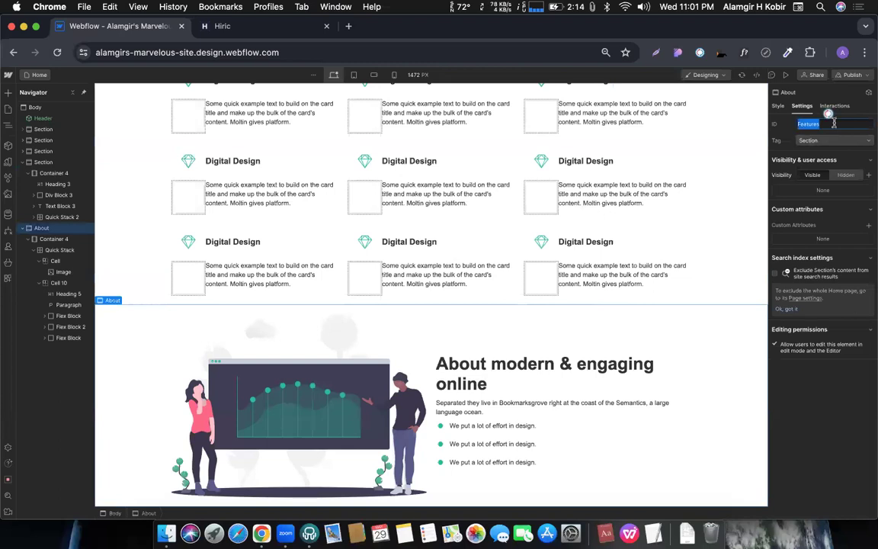
text(About)
click(470, 368)
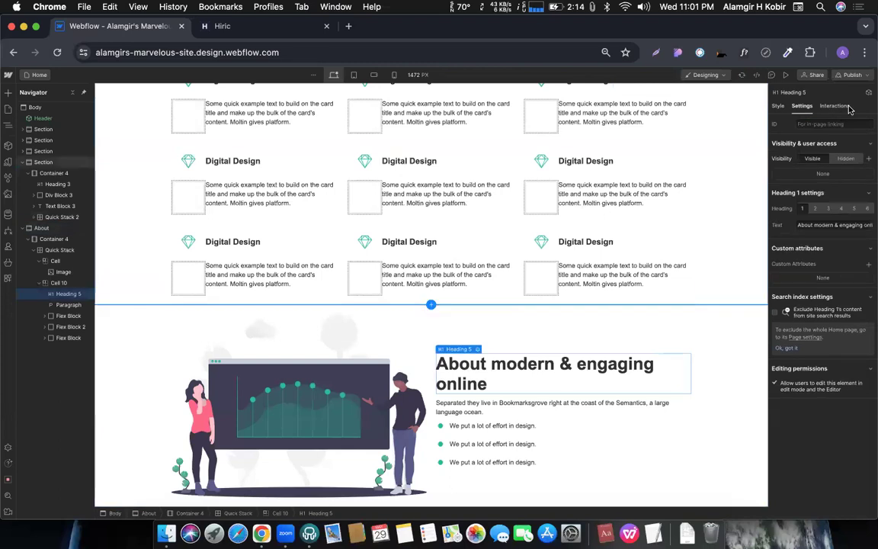
click(581, 433)
click(379, 335)
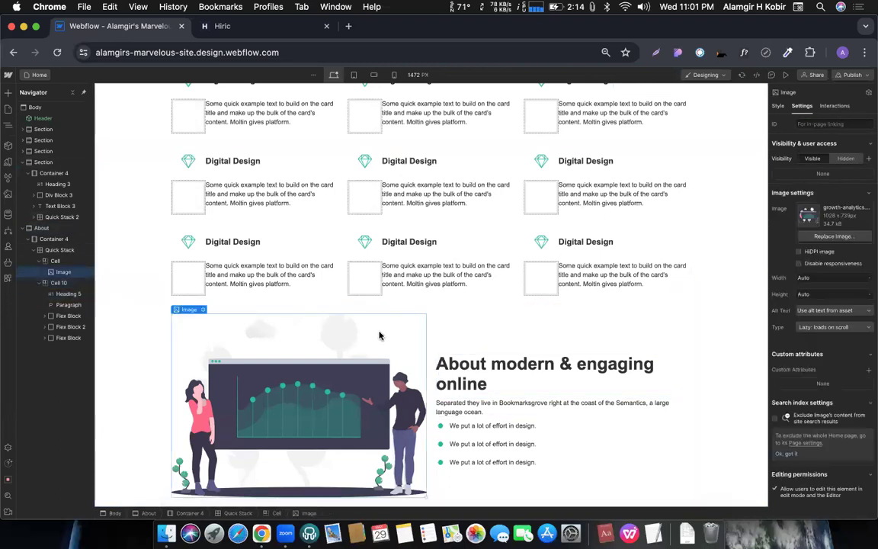
- Link the header's Home nav link to the home page section
scroll(488, 229, up, 15)
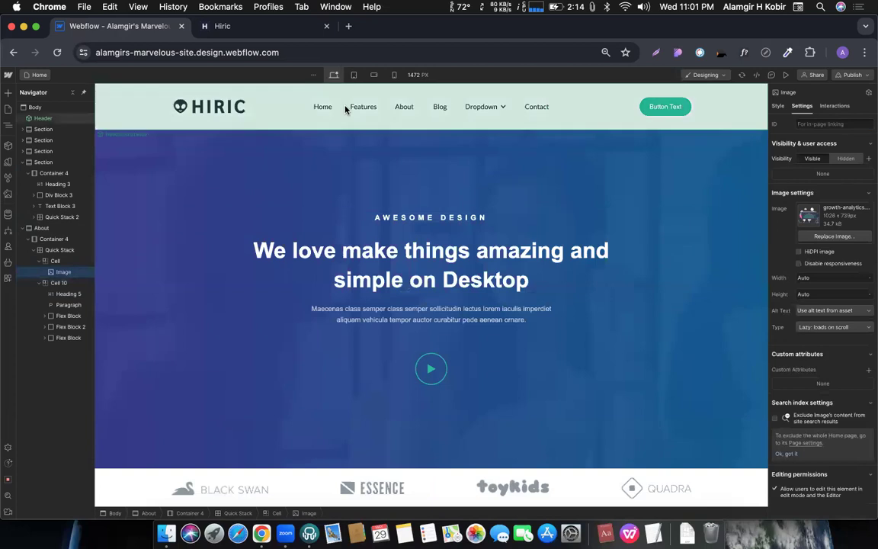
double_click(323, 107)
click(340, 128)
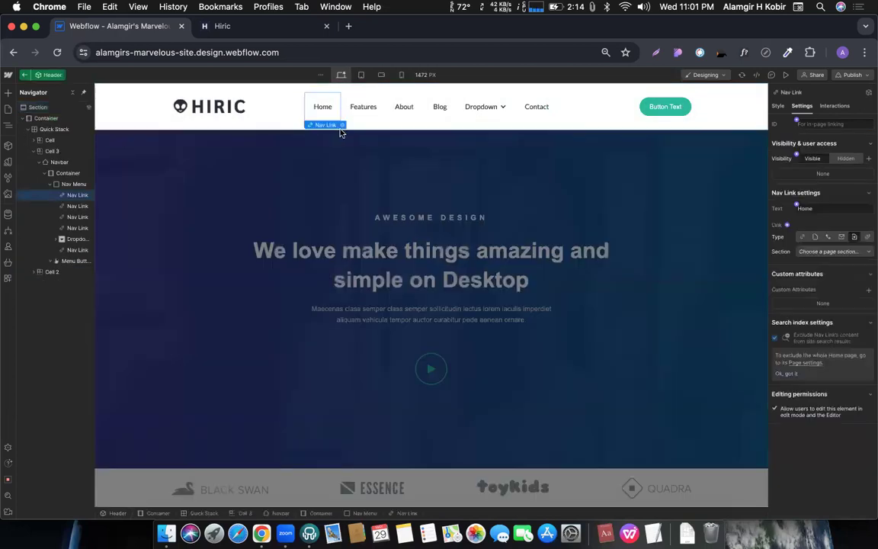
click(342, 124)
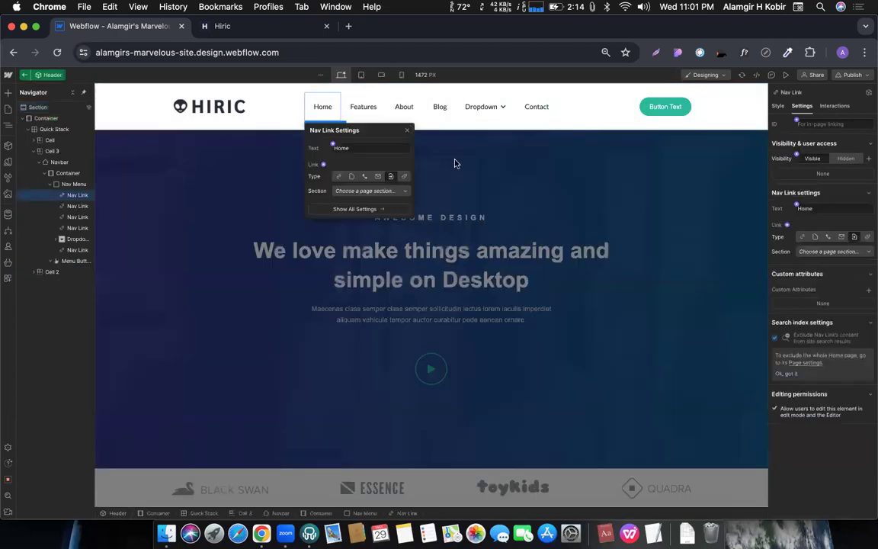
click(357, 191)
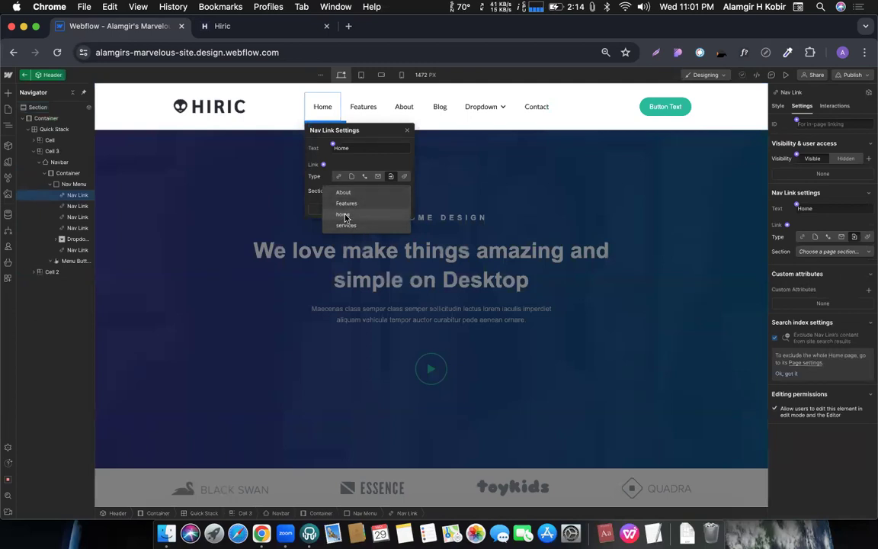
click(345, 217)
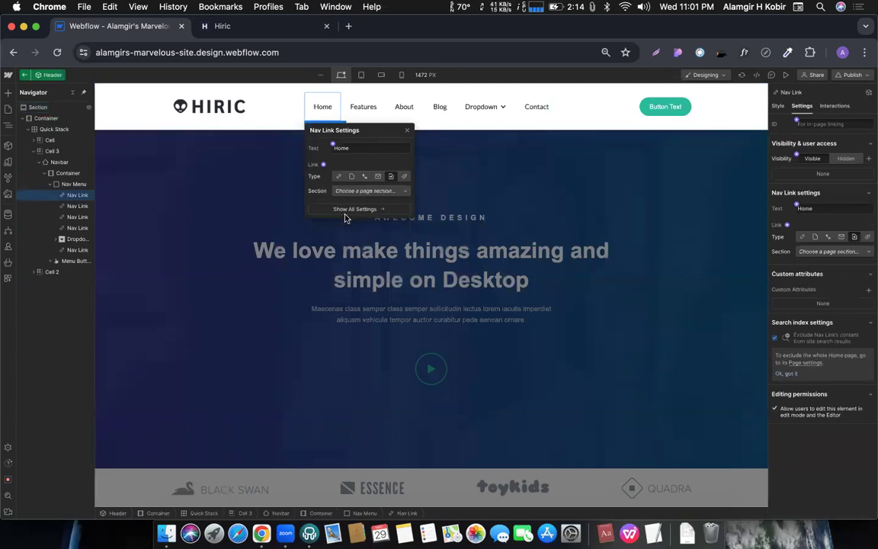
- Change the Features nav link to a page-section link that targets the Features section
click(366, 109)
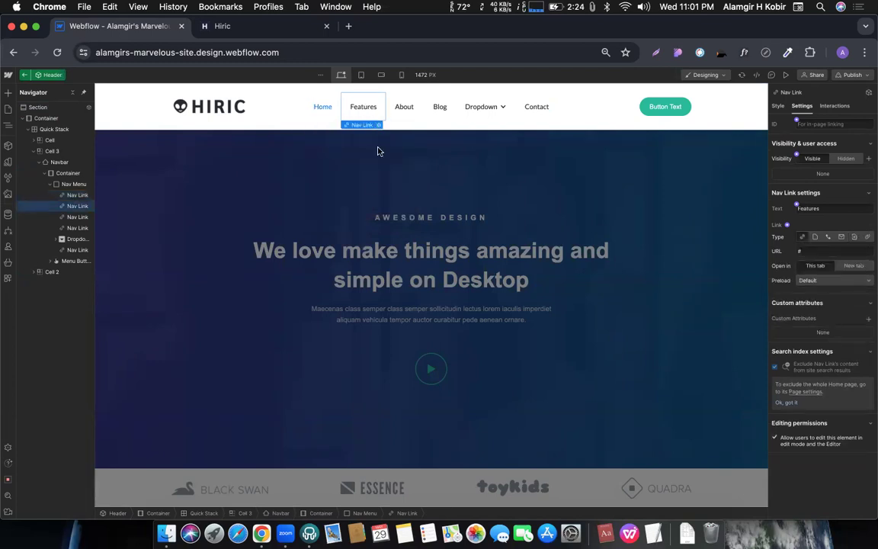
click(378, 125)
click(426, 177)
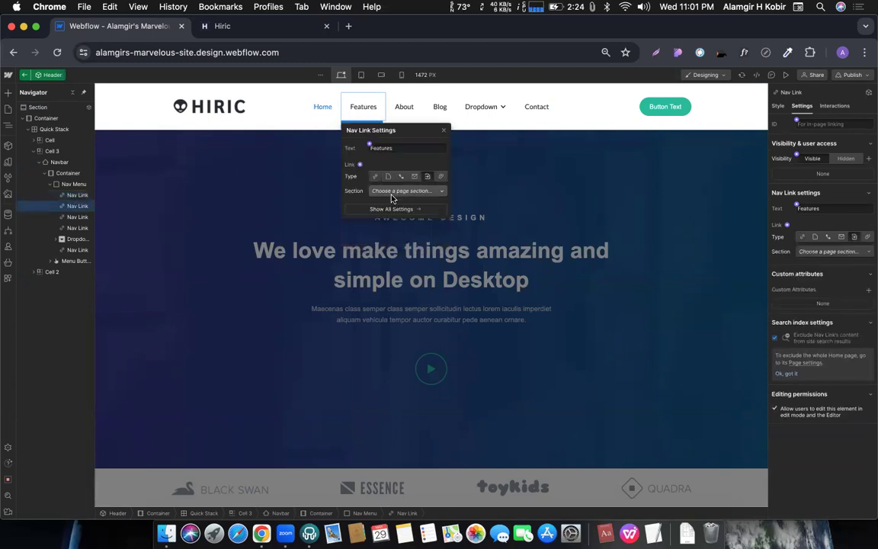
click(386, 192)
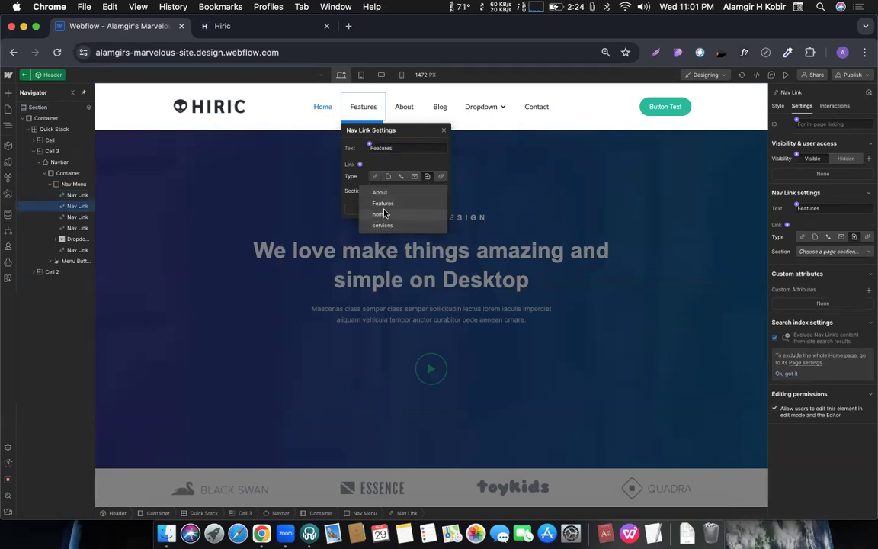
click(383, 205)
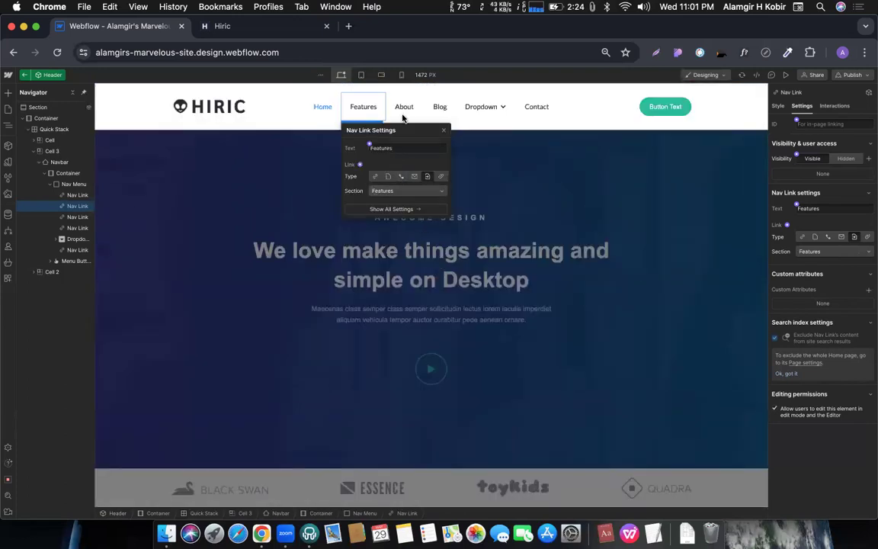
- Reorder the header nav links so that About comes after Blog
click(405, 114)
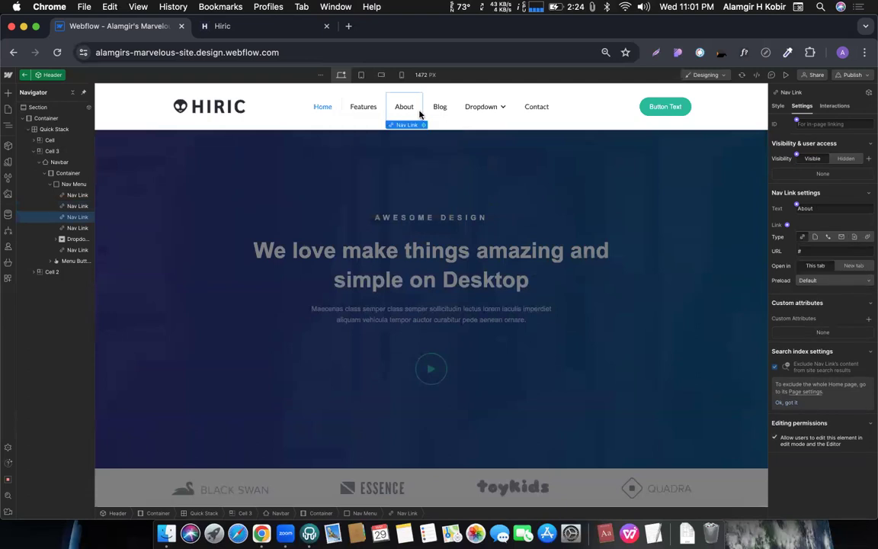
click(440, 112)
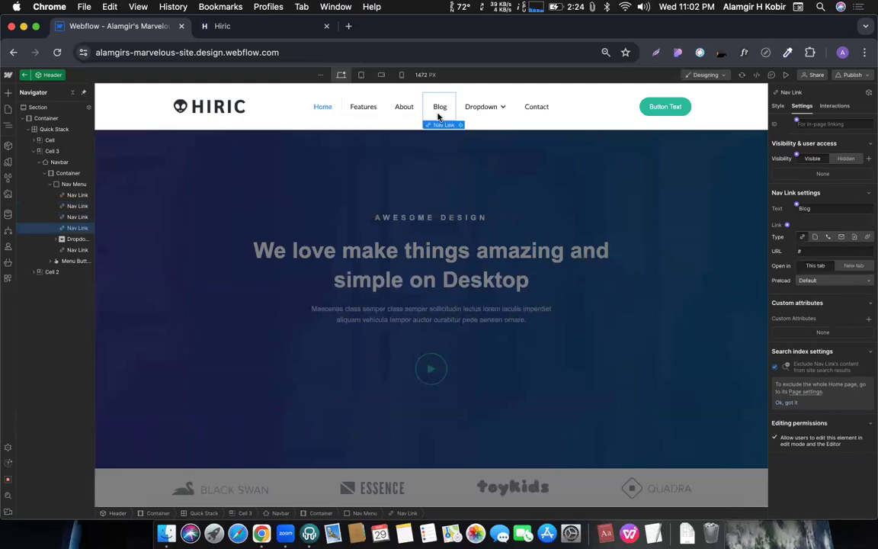
drag(401, 113, 449, 108)
key(super+z)
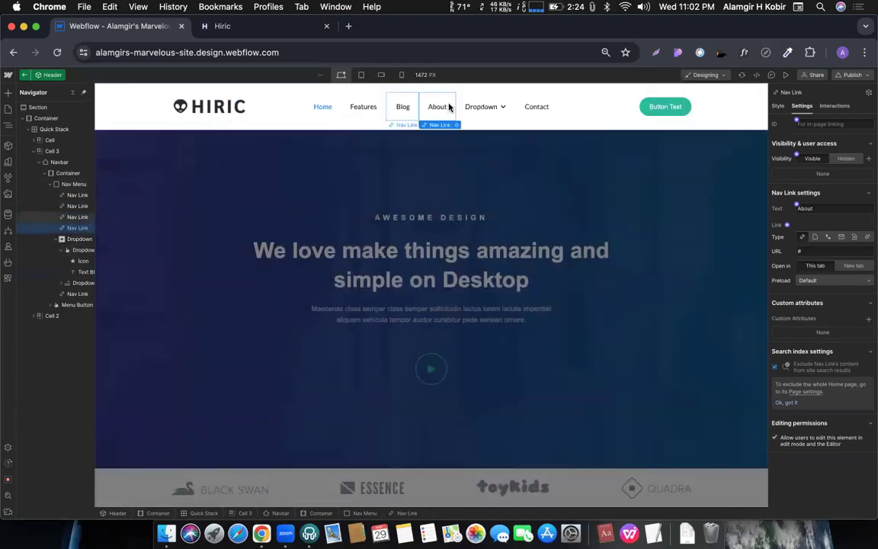
- Rename the Blog nav link as Services, copying the text from the Hiric demo site's navigation
double_click(401, 107)
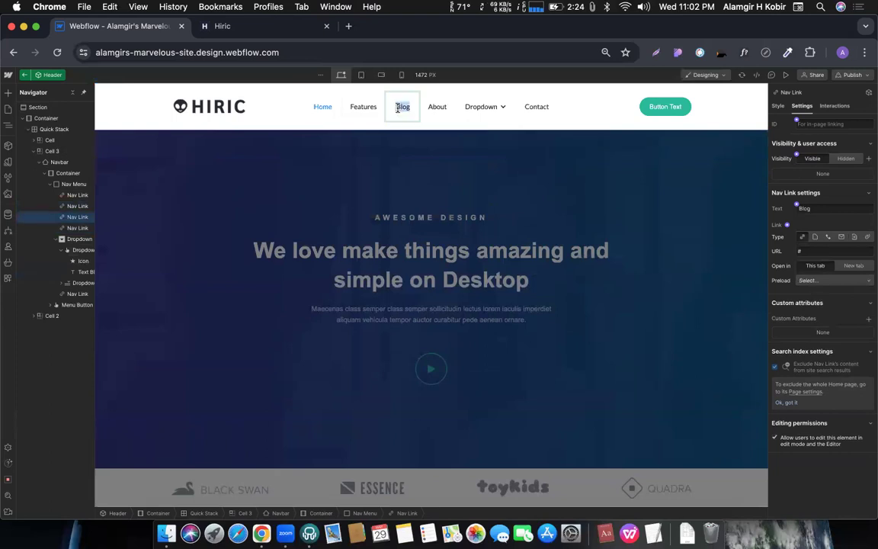
click(256, 31)
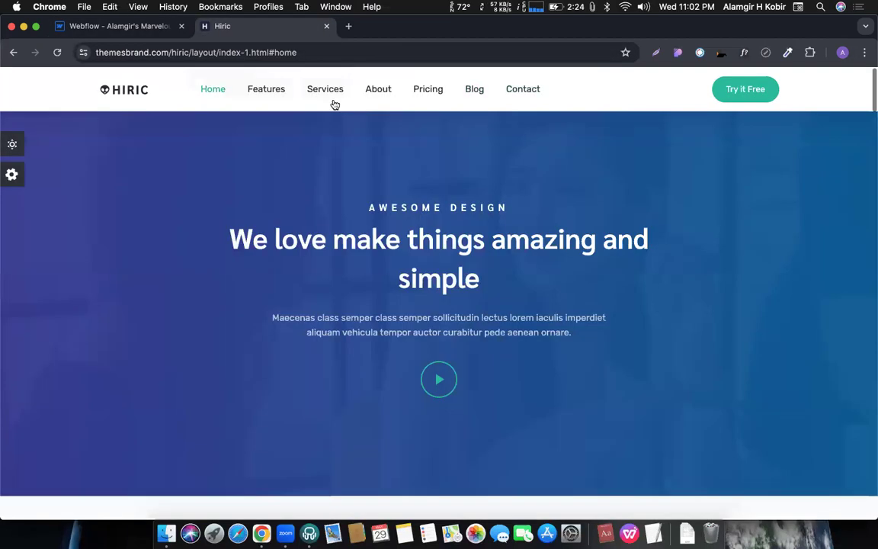
right_click(321, 92)
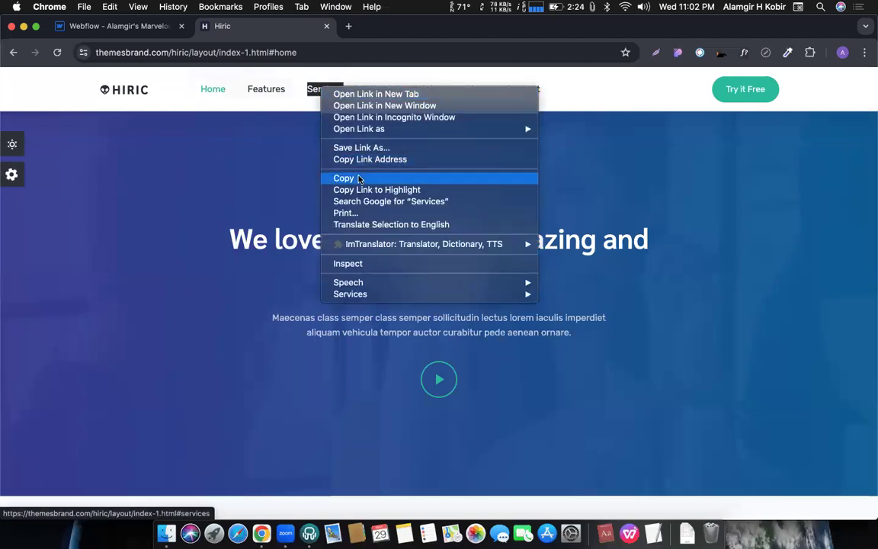
click(339, 176)
click(134, 27)
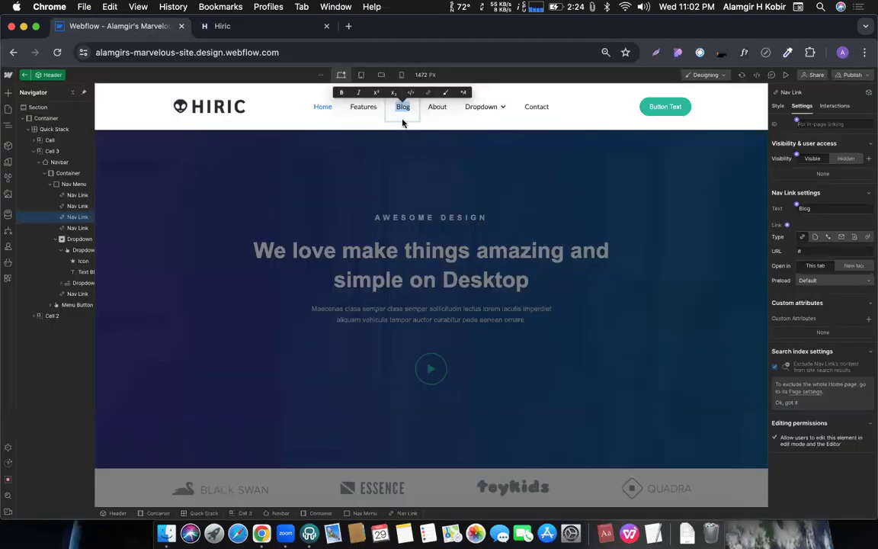
key(super+v)
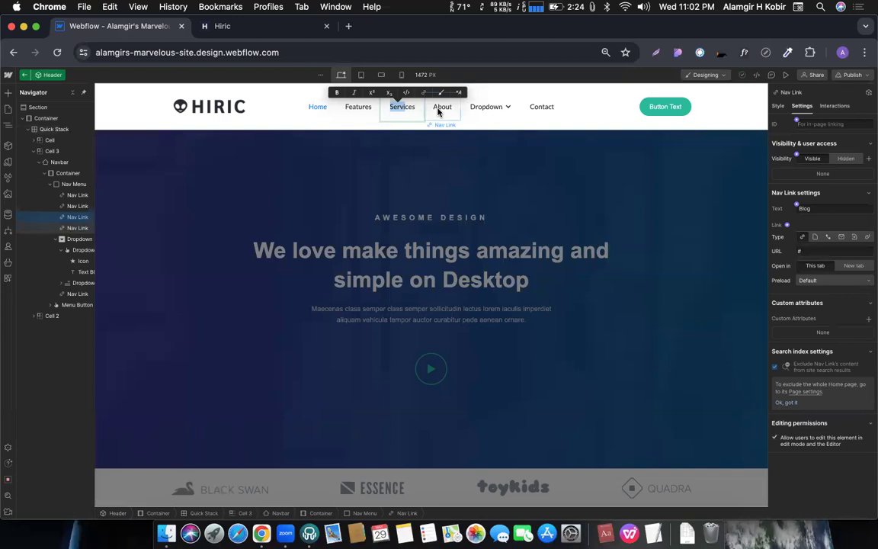
key(Escape)
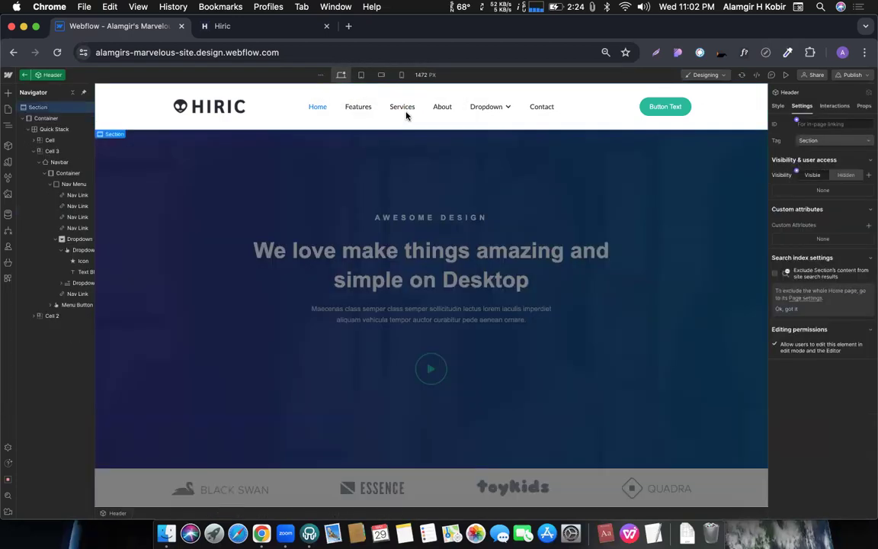
- Change the Services nav link to a page-section link that targets the services section
click(404, 112)
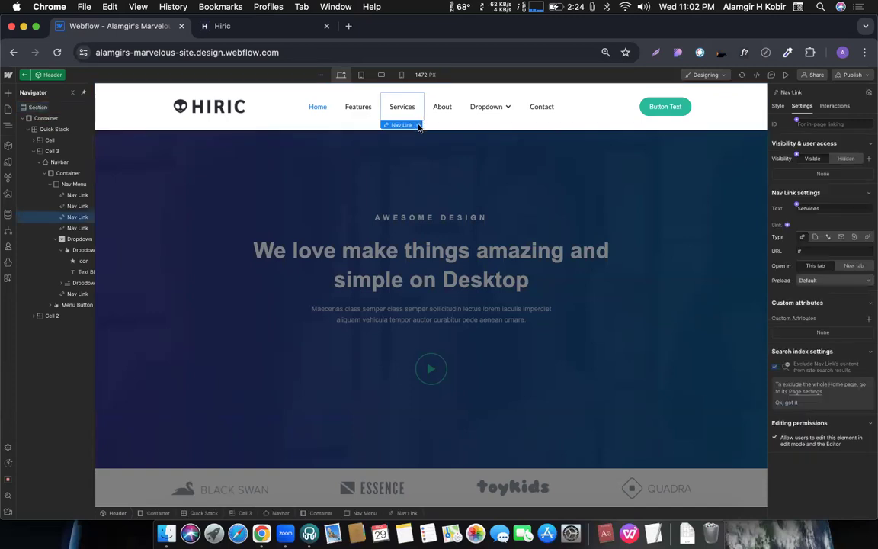
click(418, 124)
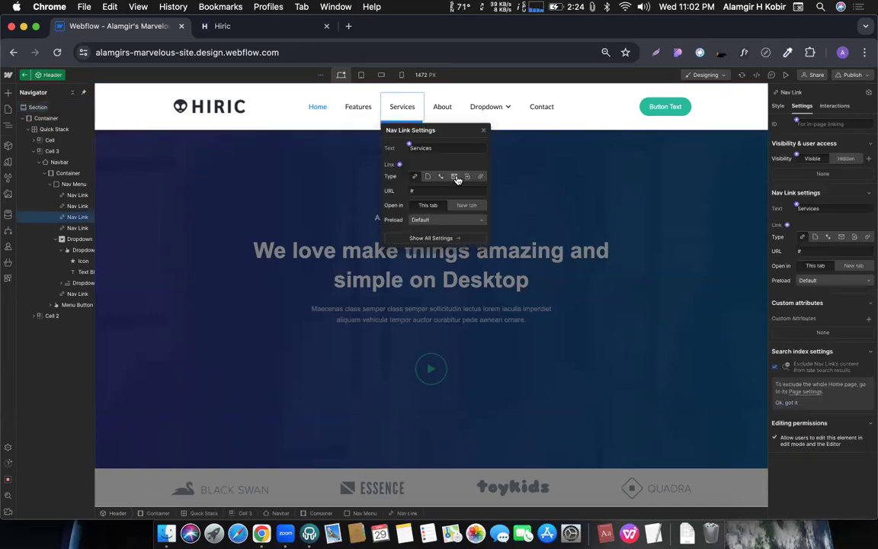
click(466, 177)
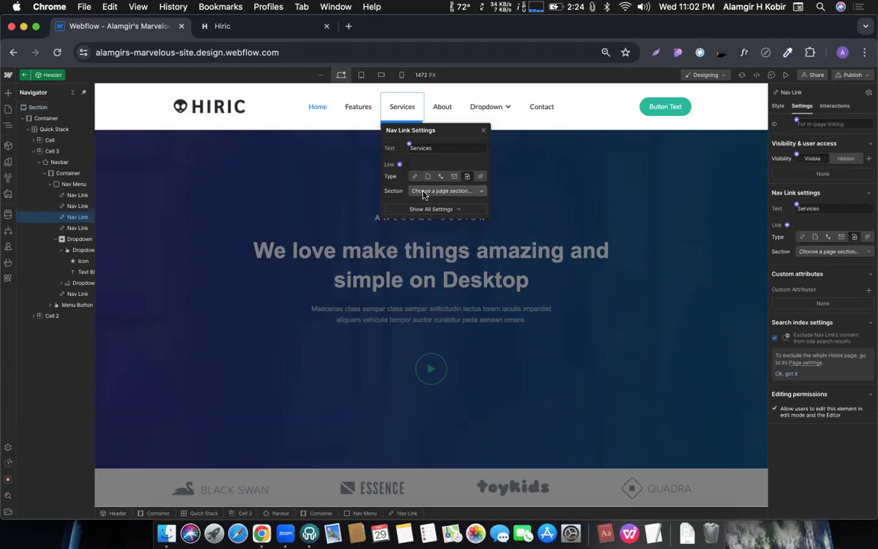
click(426, 191)
click(422, 225)
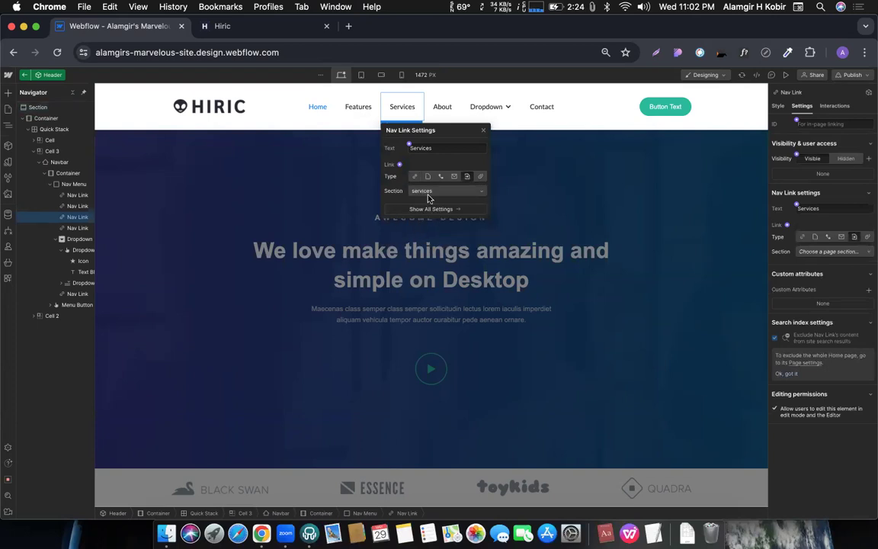
- Change the About nav link to a page-section link that targets the About section
click(446, 112)
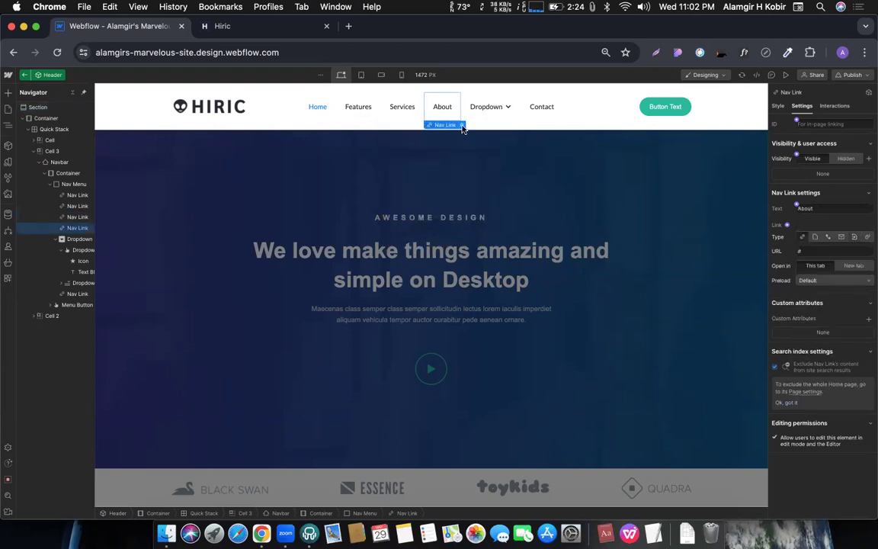
click(458, 125)
click(510, 177)
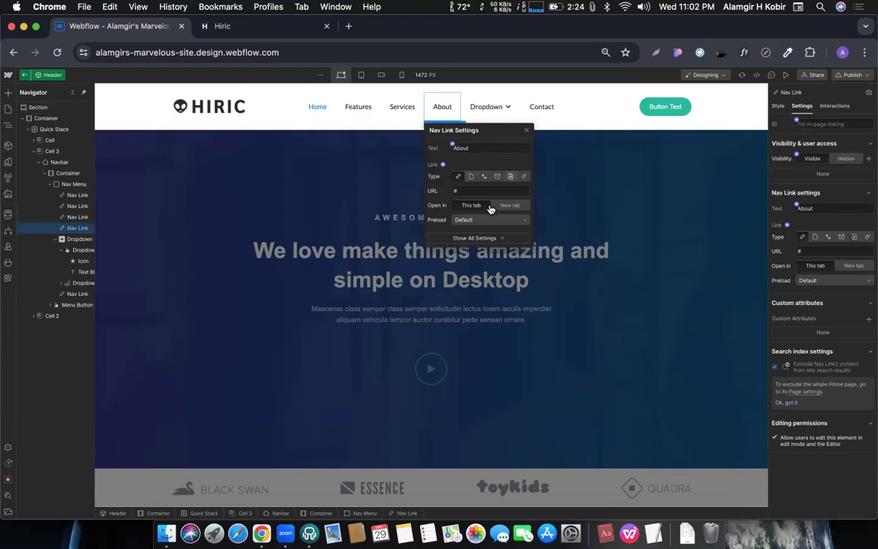
click(469, 192)
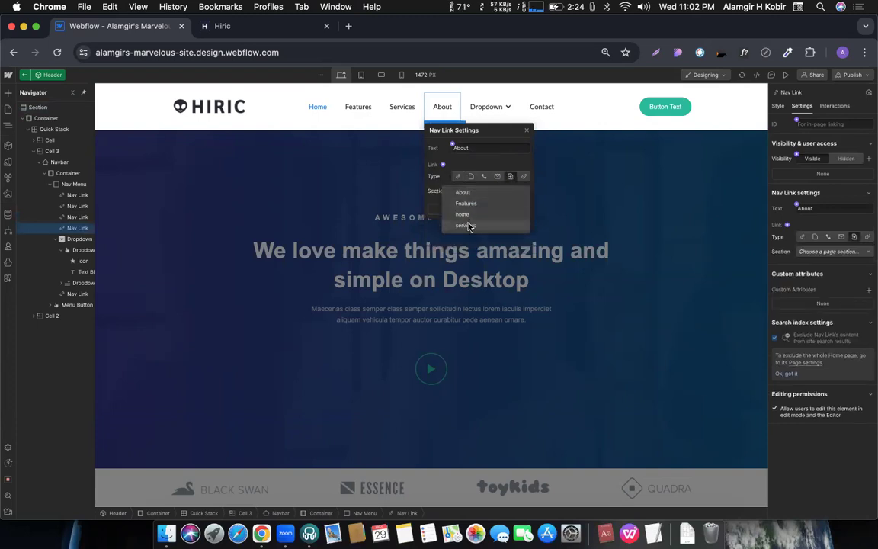
click(463, 192)
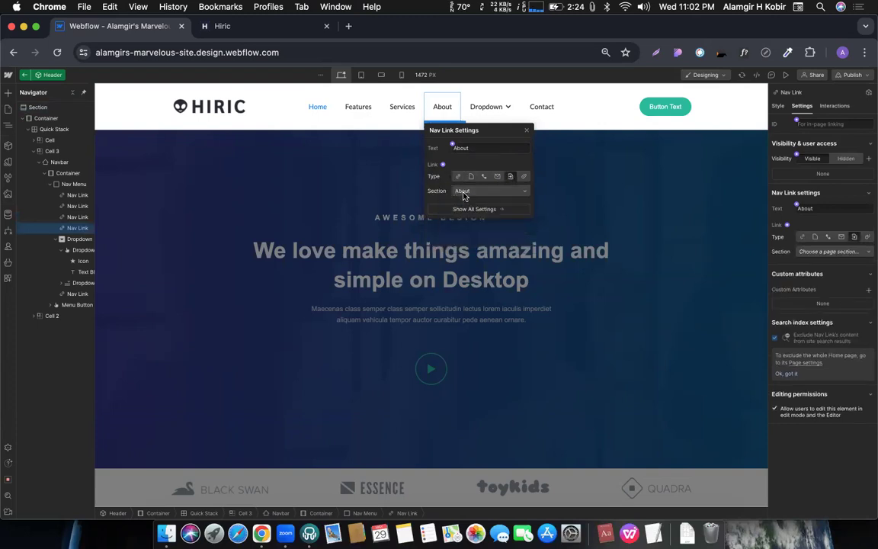
- Delete the Dropdown and Contact items from the header navigation and leave the Header component
click(499, 98)
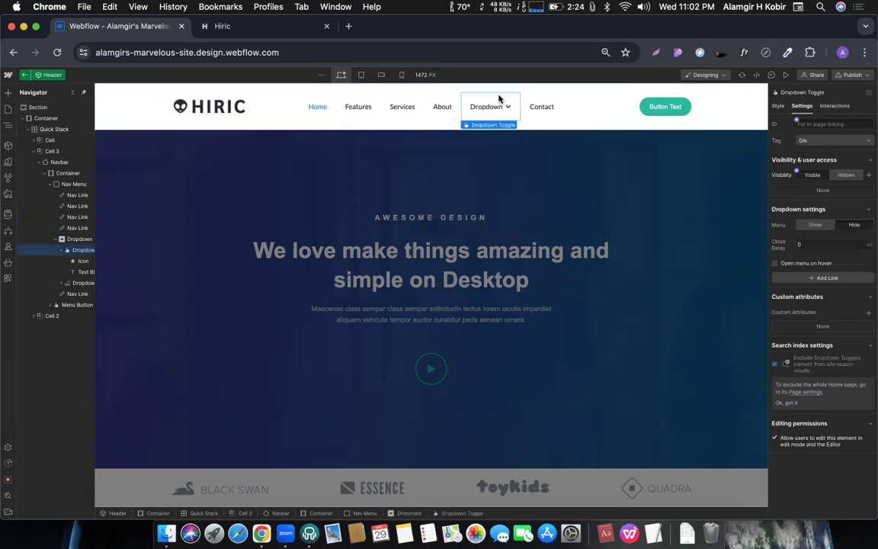
key(Delete)
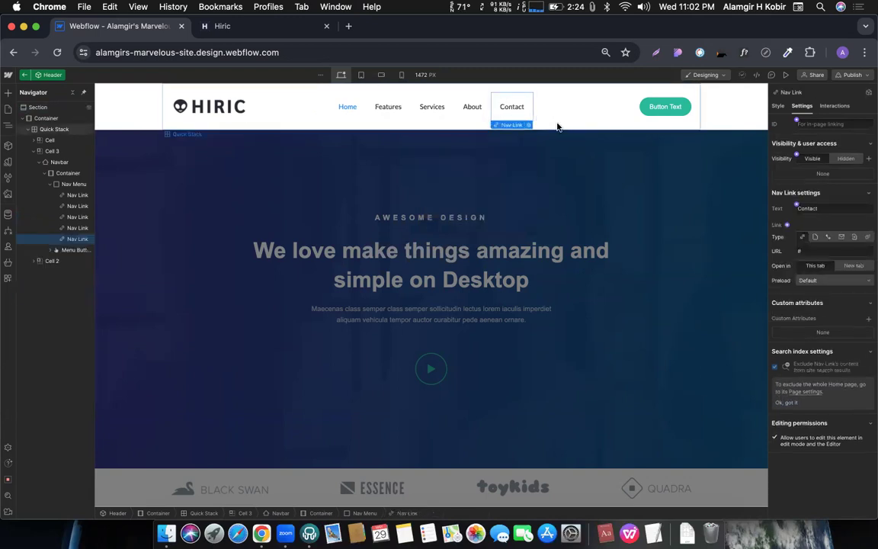
key(Delete)
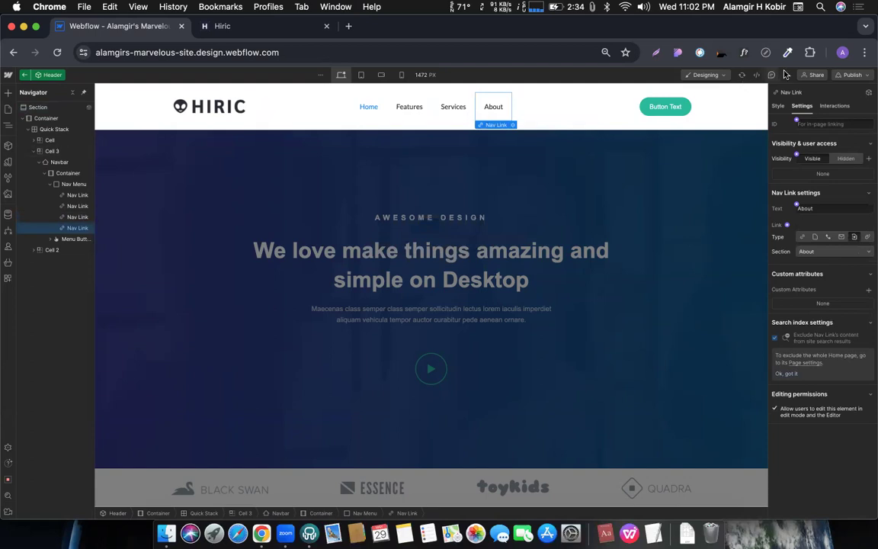
double_click(657, 223)
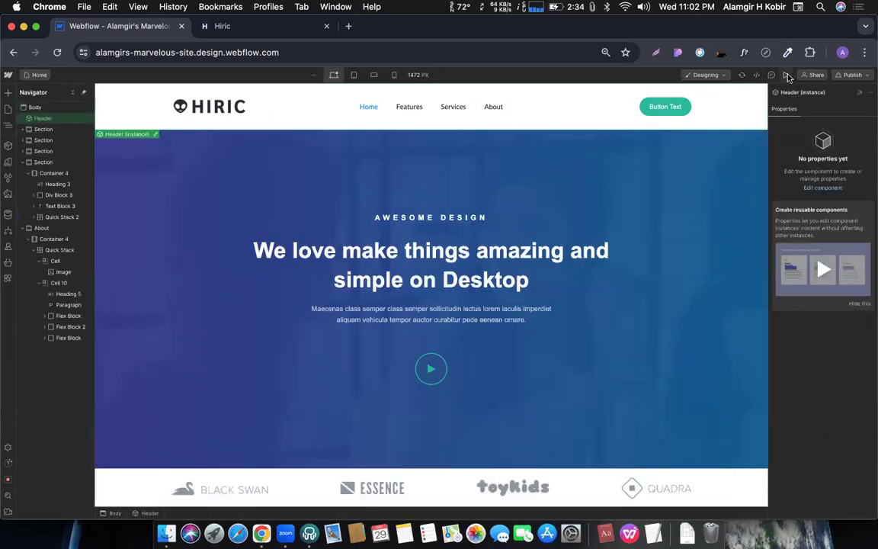
- Preview the home page and test the Services, Features and About nav links
click(786, 75)
click(461, 109)
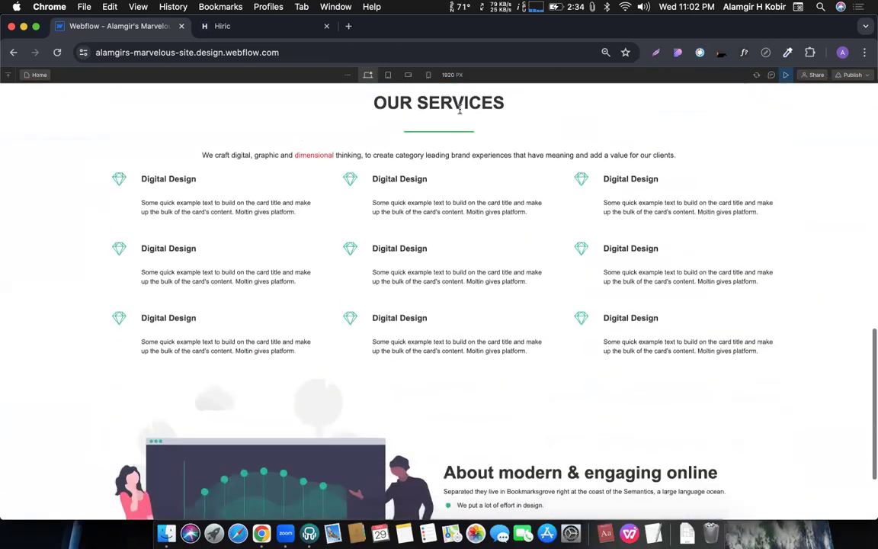
scroll(417, 115, up, 10)
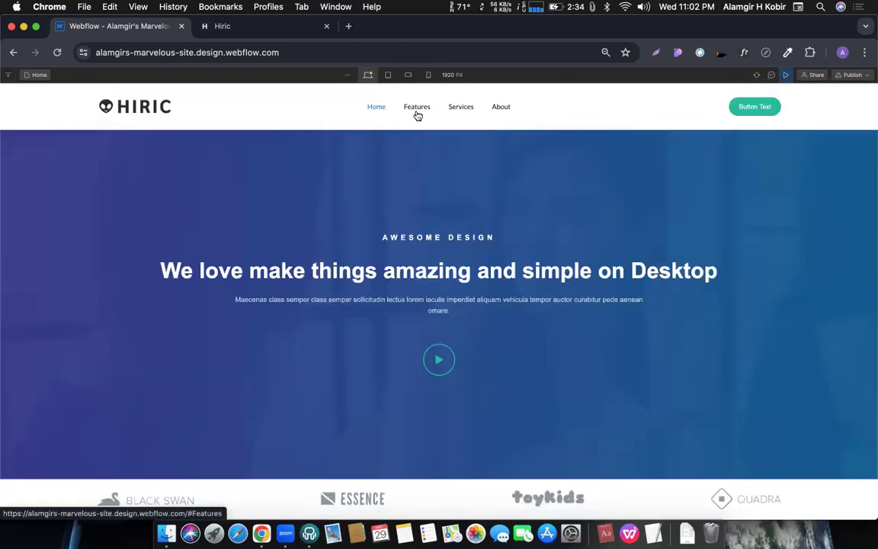
click(417, 115)
scroll(417, 115, up, 8)
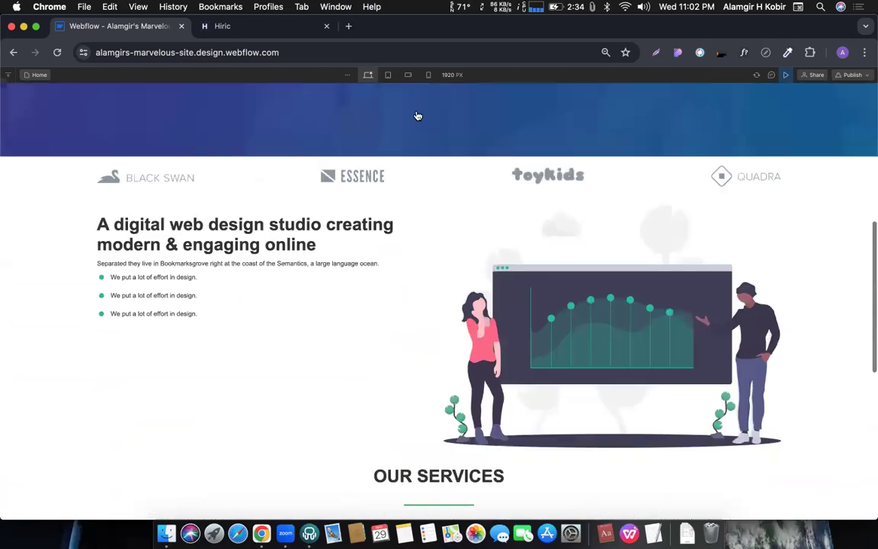
click(499, 99)
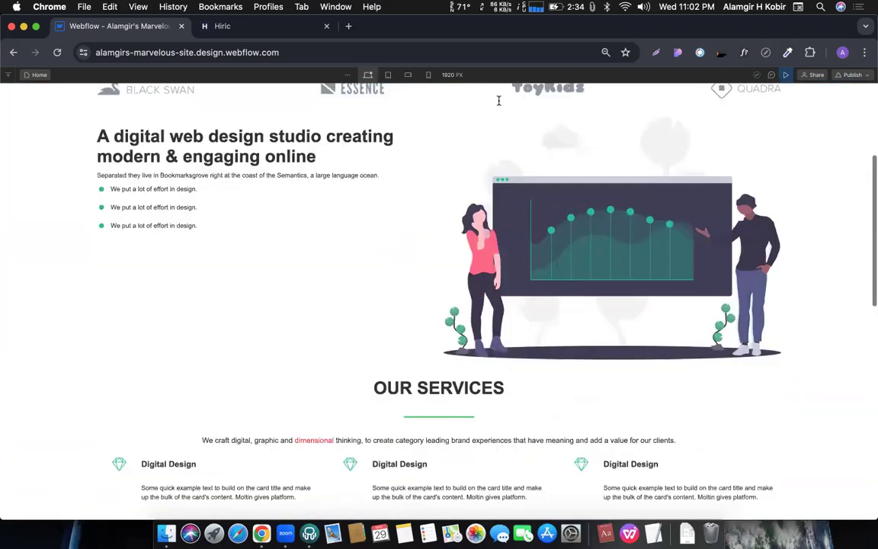
scroll(523, 298, up, 10)
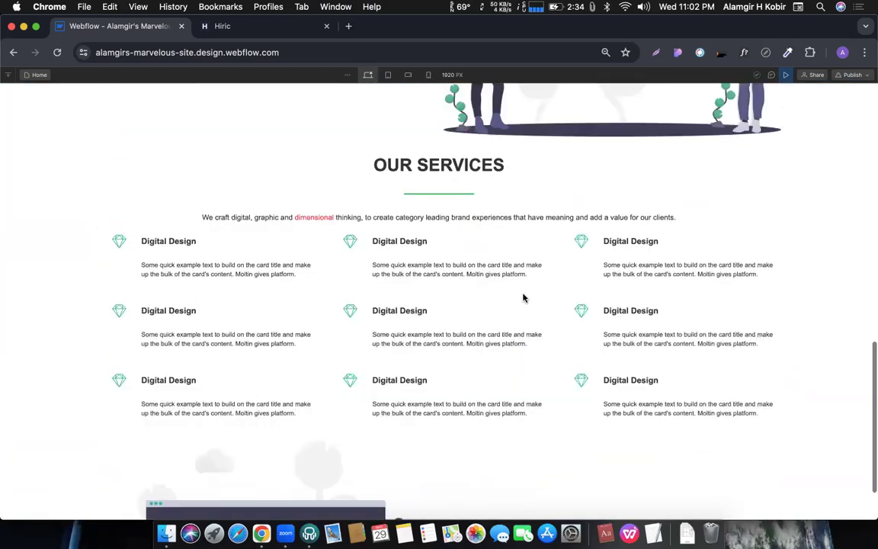
- Test the Services nav link again in the preview, return to the top of the page and exit preview
click(460, 107)
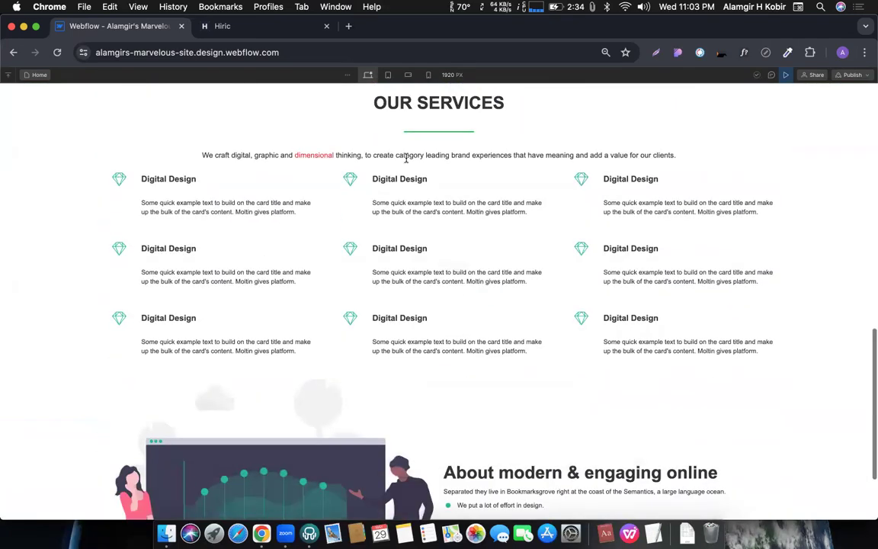
scroll(472, 256, up, 10)
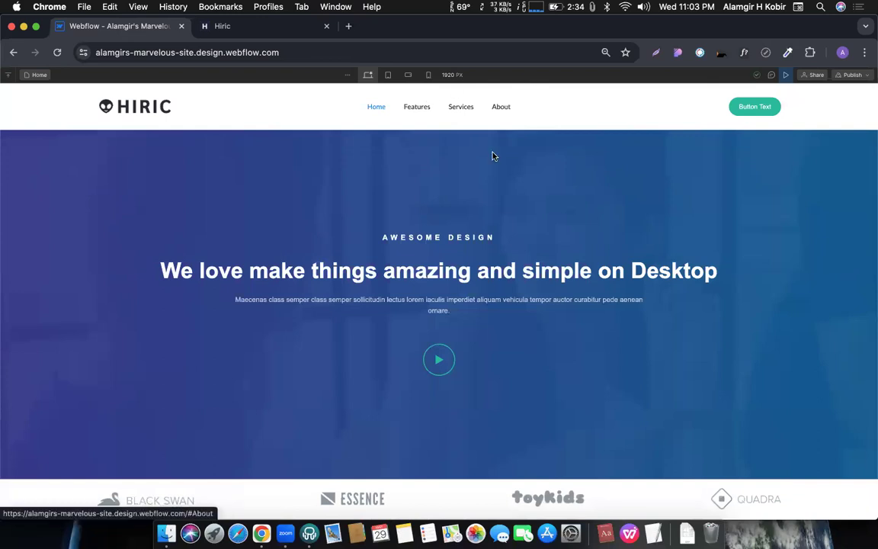
click(784, 76)
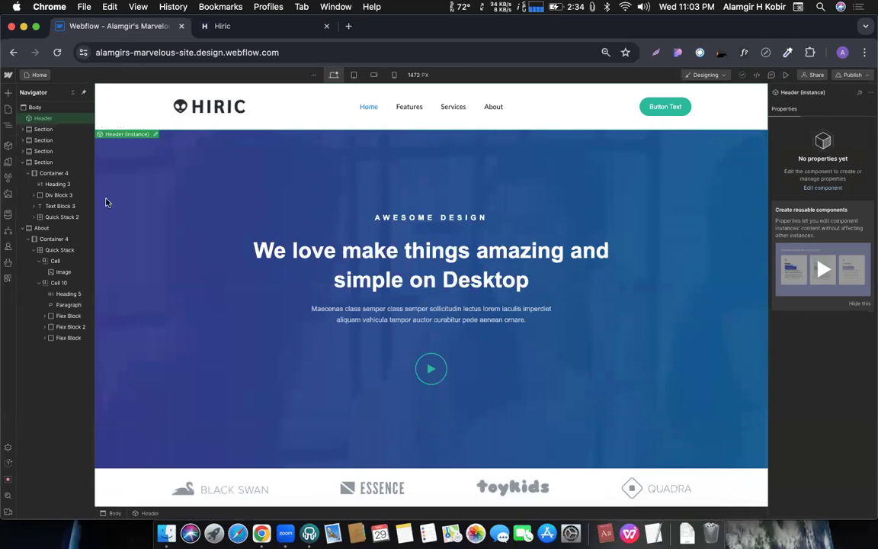
- Switch to the Hiric demo page, examine how its header behaves while scrolling, and return to the Webflow designer
click(249, 26)
scroll(337, 250, down, 5)
scroll(337, 254, down, 15)
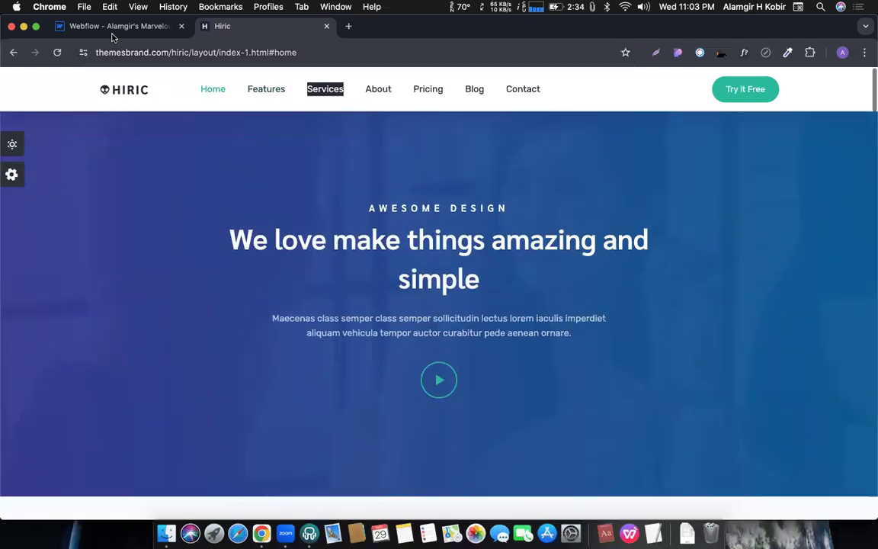
click(112, 32)
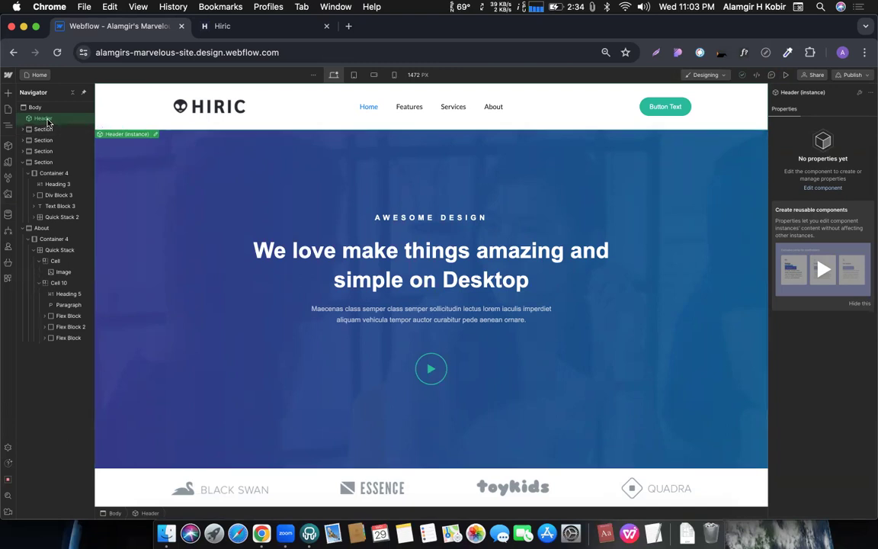
- Open the Header component for editing and set its outer section's position to Sticky
double_click(155, 136)
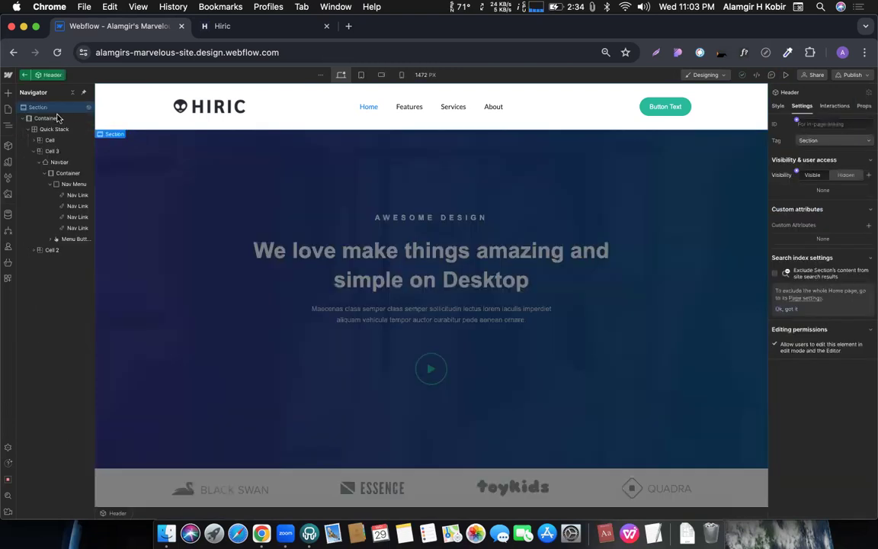
click(777, 106)
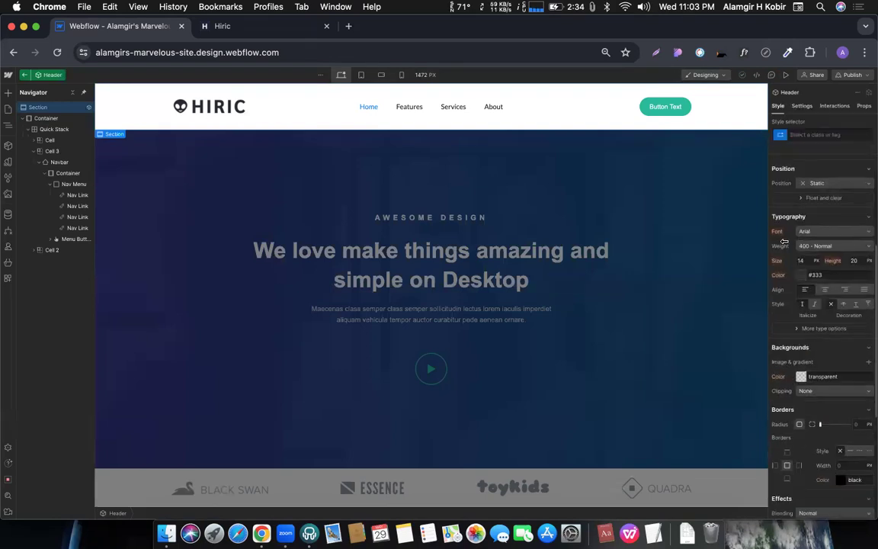
click(822, 186)
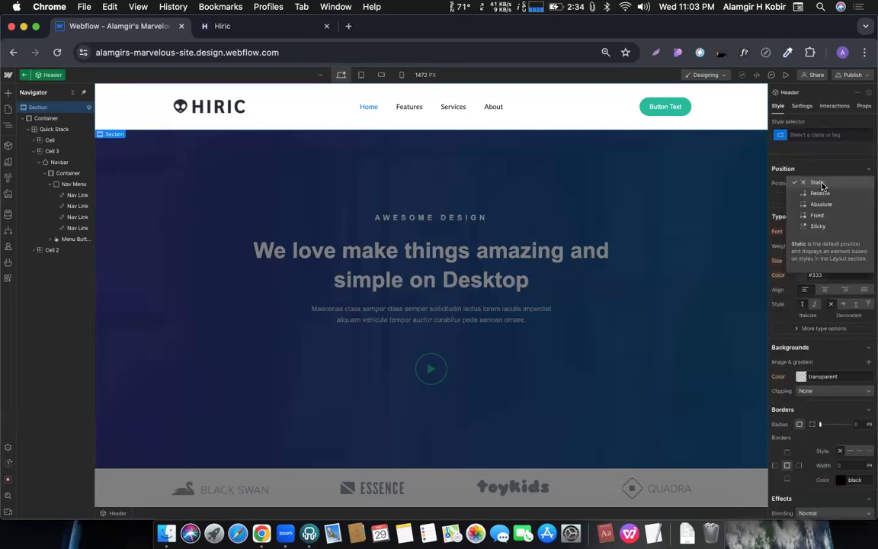
click(817, 227)
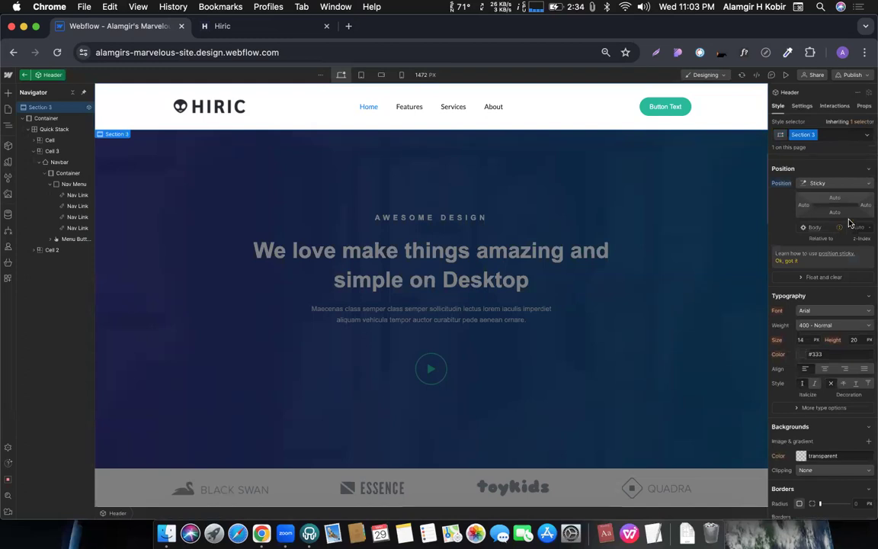
- Preview the page to check whether the sticky header stays in view while scrolling, and exit preview
click(786, 75)
scroll(532, 228, down, 6)
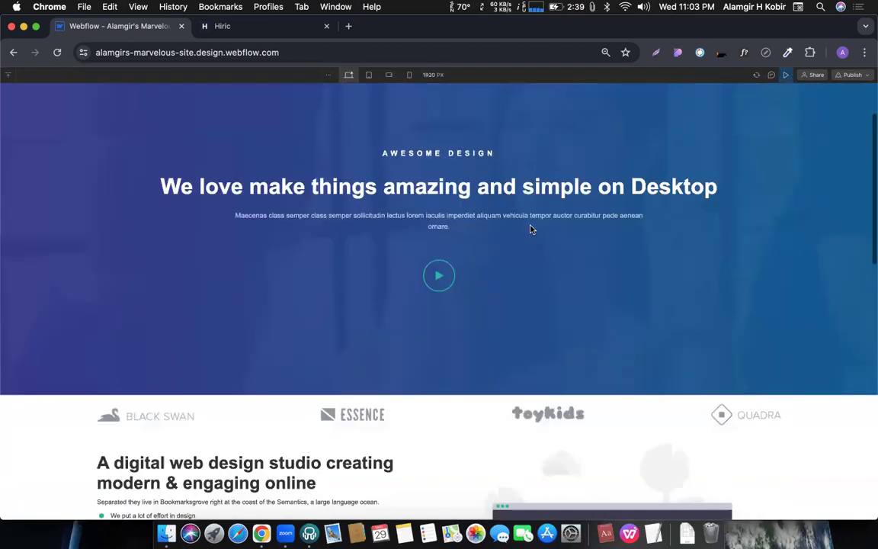
scroll(529, 230, up, 6)
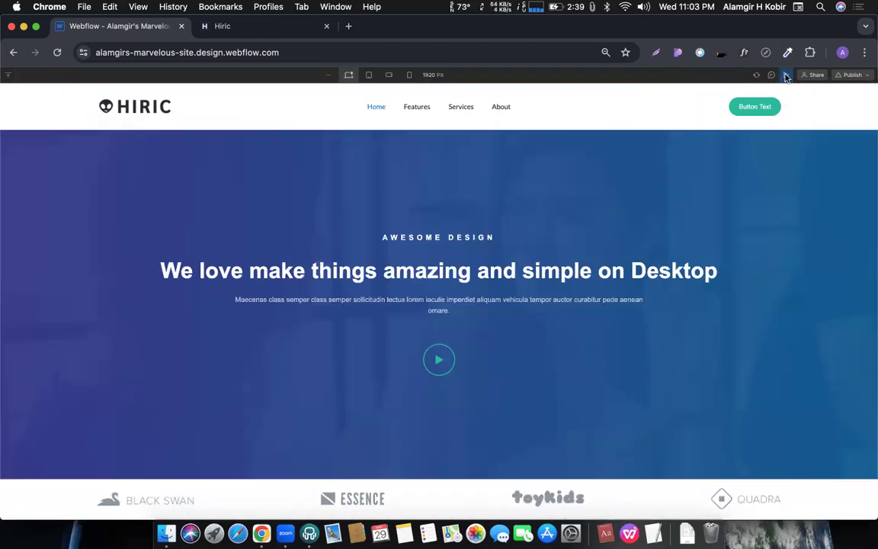
click(785, 75)
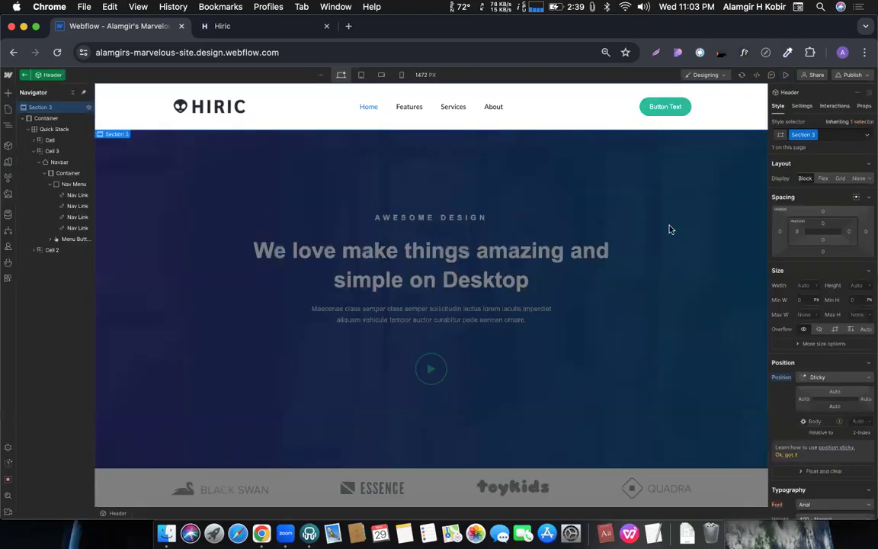
- Set the sticky header section's top offset to 0
scroll(841, 347, down, 3)
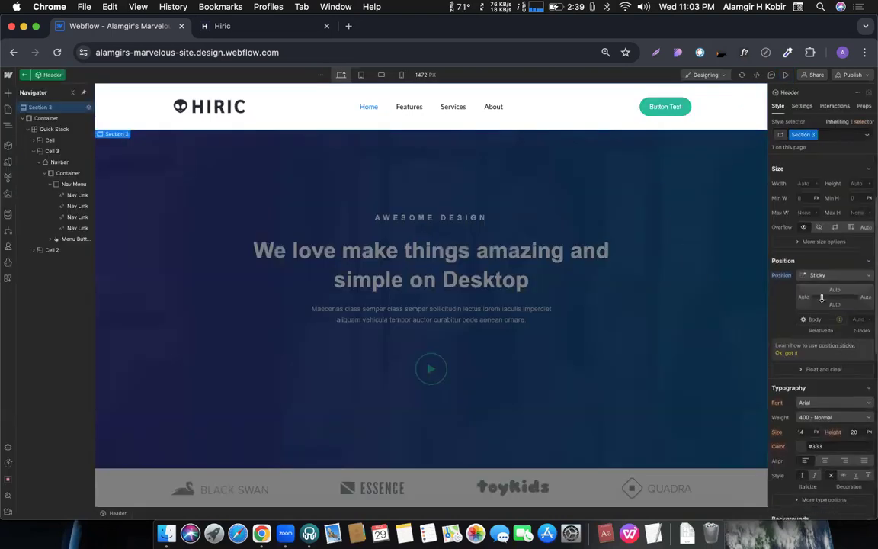
click(835, 290)
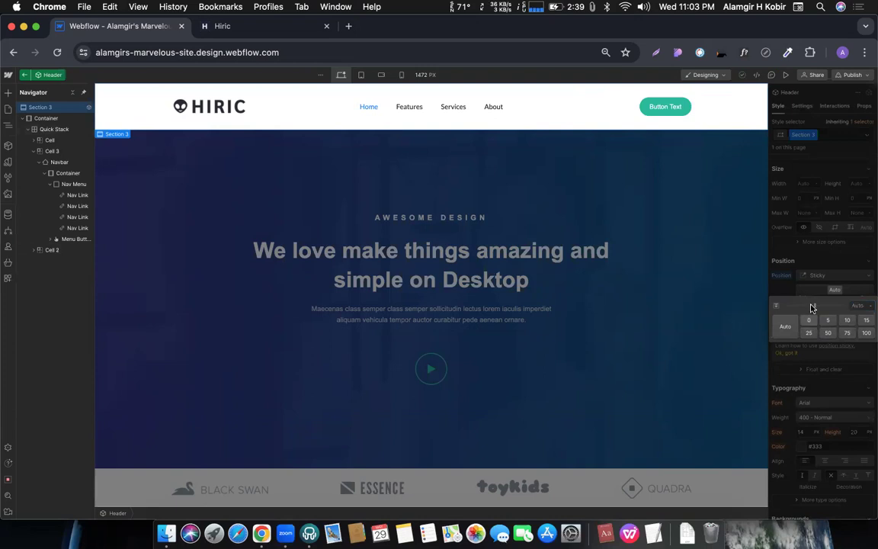
click(808, 320)
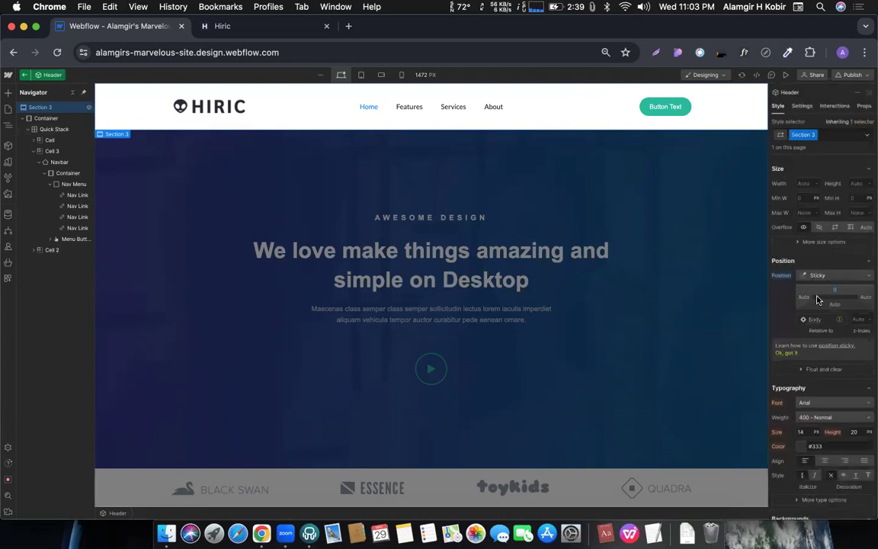
- Preview the page down to the services section to check the header with its top offset, and return to the designer
click(785, 75)
scroll(481, 255, down, 10)
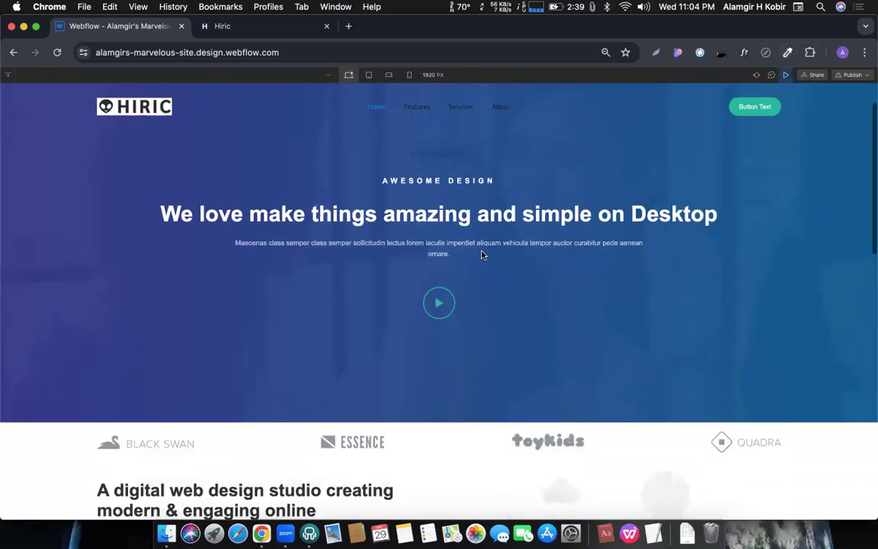
scroll(481, 256, down, 7)
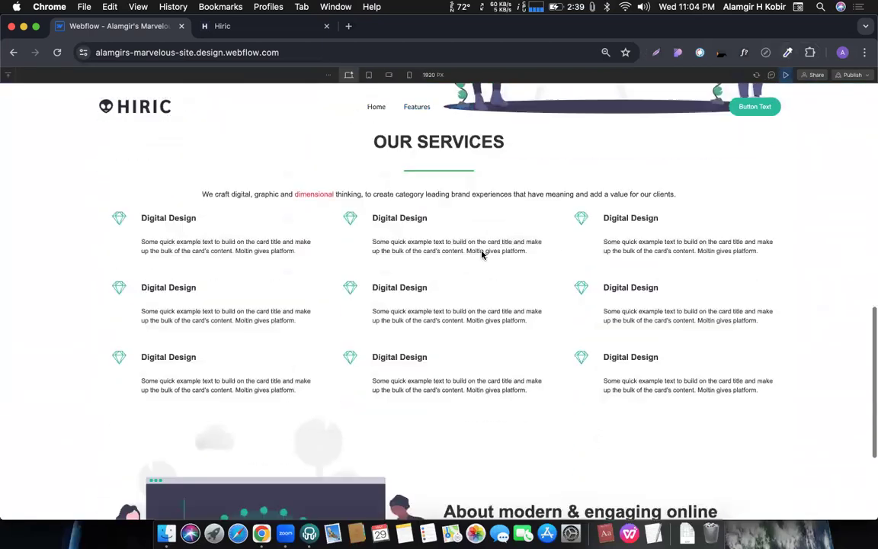
scroll(482, 245, up, 15)
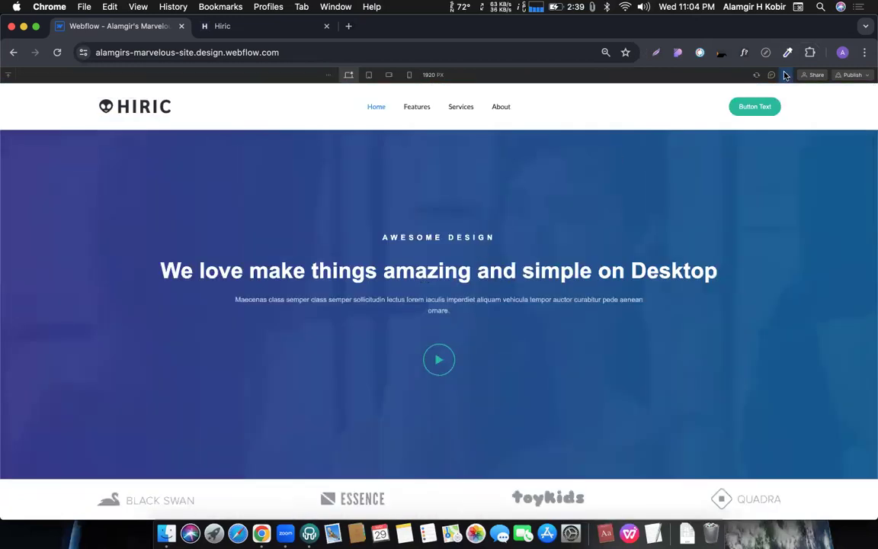
click(786, 75)
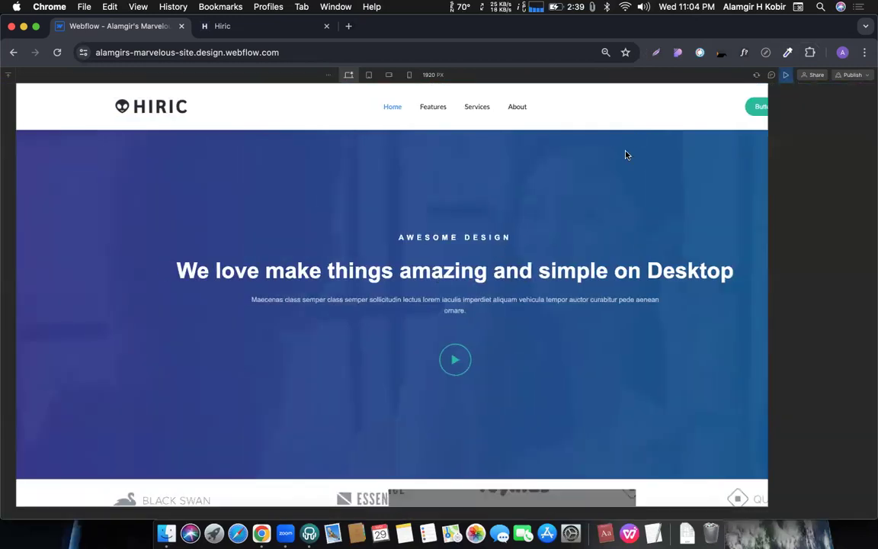
scroll(680, 292, down, 3)
scroll(680, 292, up, 3)
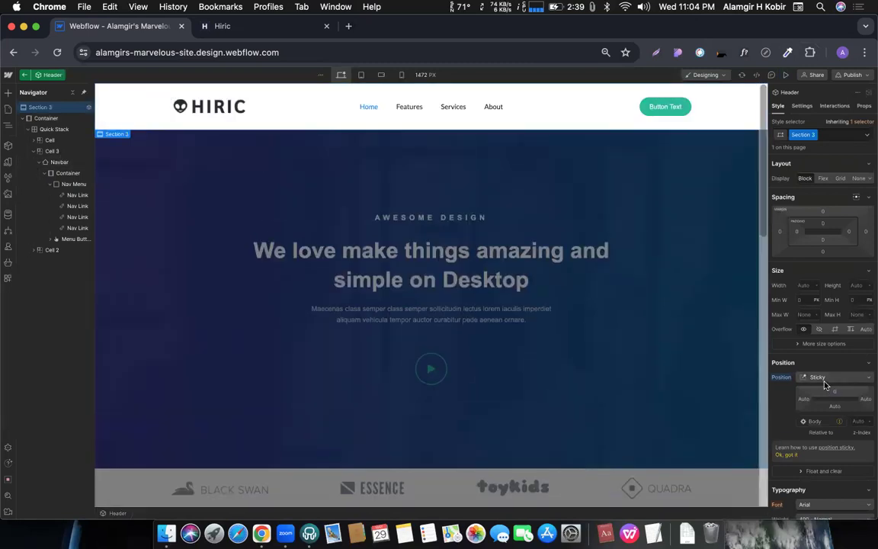
- Keep the header section's position Sticky, but change its top offset to Auto and its bottom offset to 0
click(827, 378)
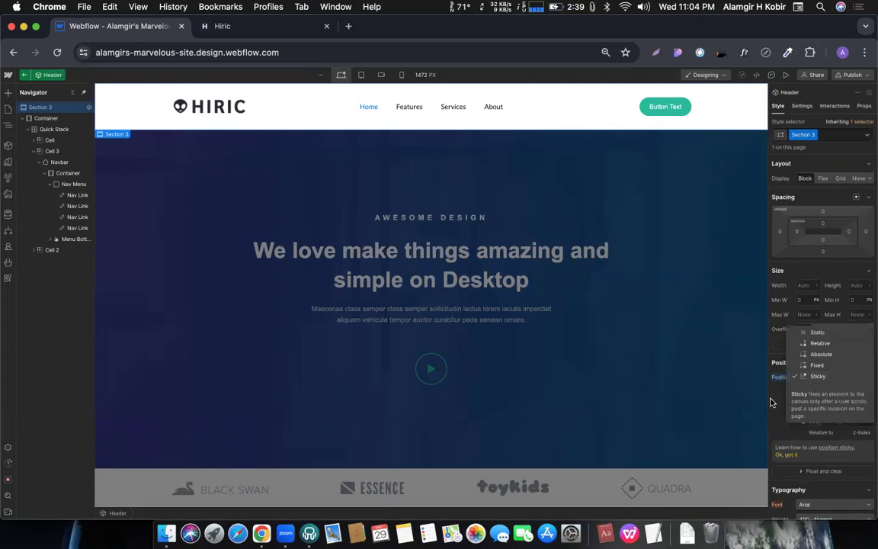
click(808, 376)
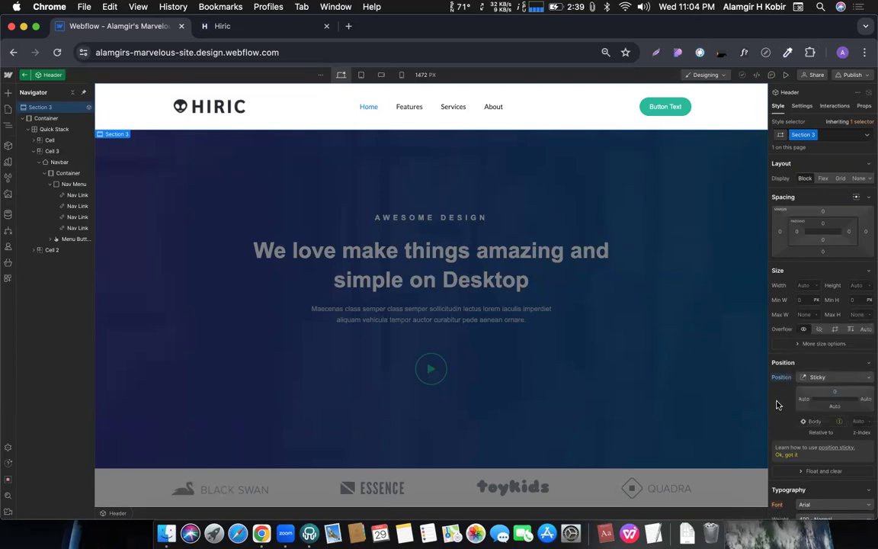
click(832, 393)
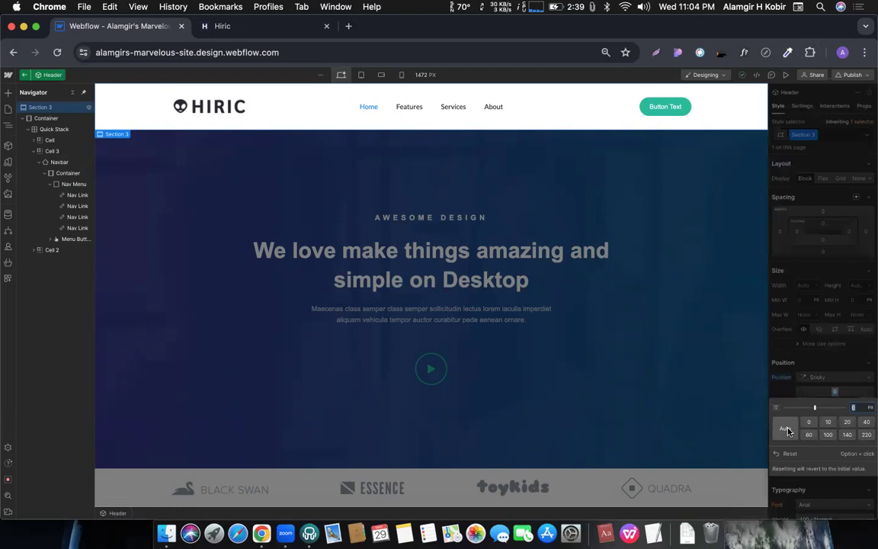
click(832, 367)
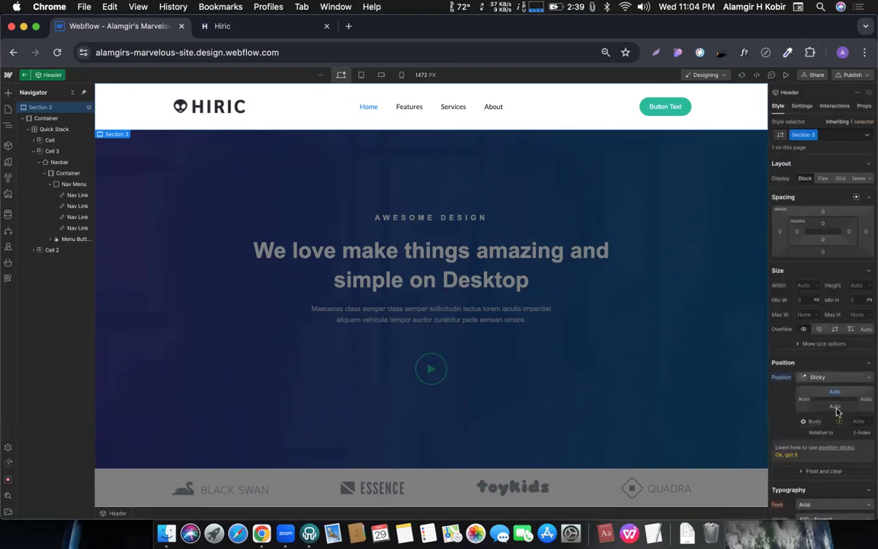
click(836, 409)
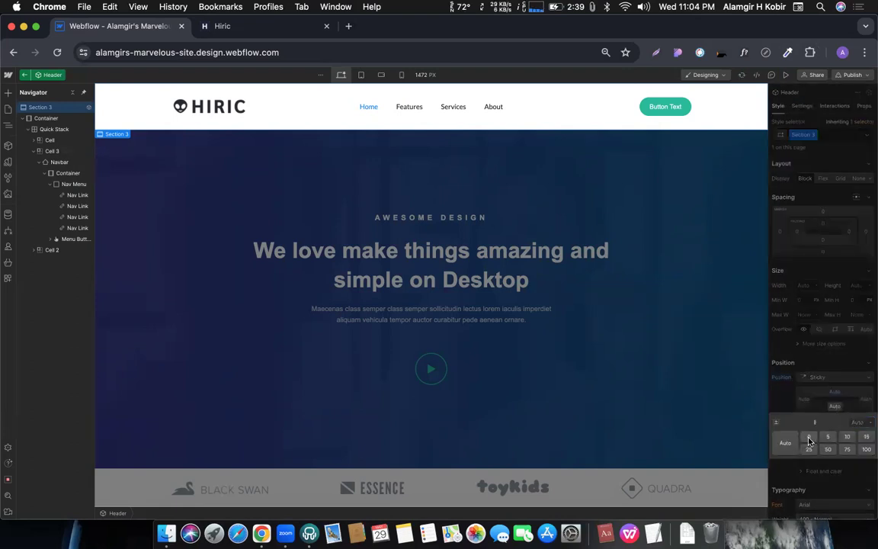
click(809, 441)
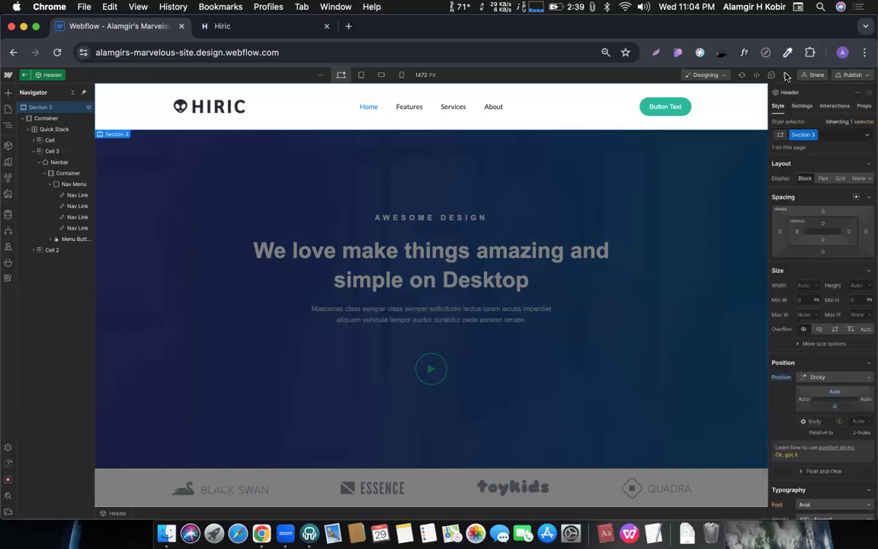
- Check how the header scrolls with the bottom offset, first in preview and again on the designer canvas
click(785, 74)
scroll(695, 237, down, 3)
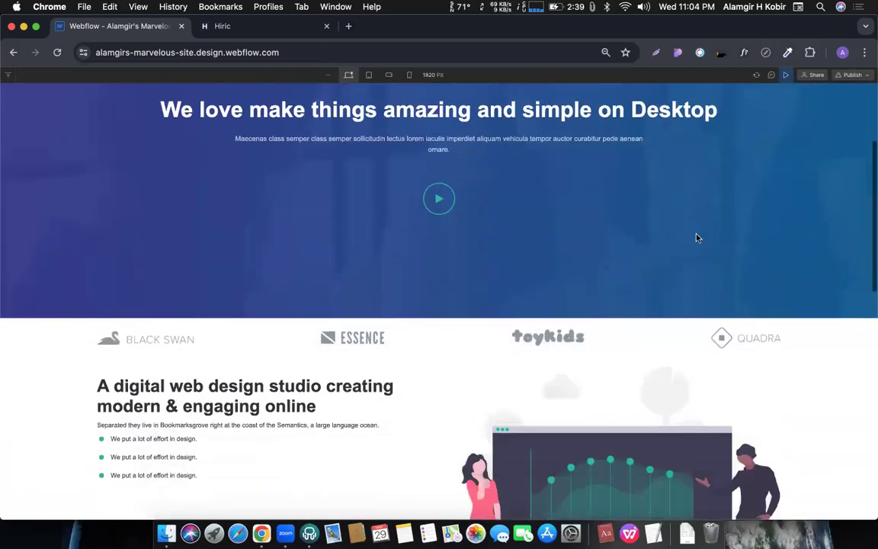
scroll(695, 238, down, 10)
scroll(711, 443, down, 3)
scroll(660, 231, up, 10)
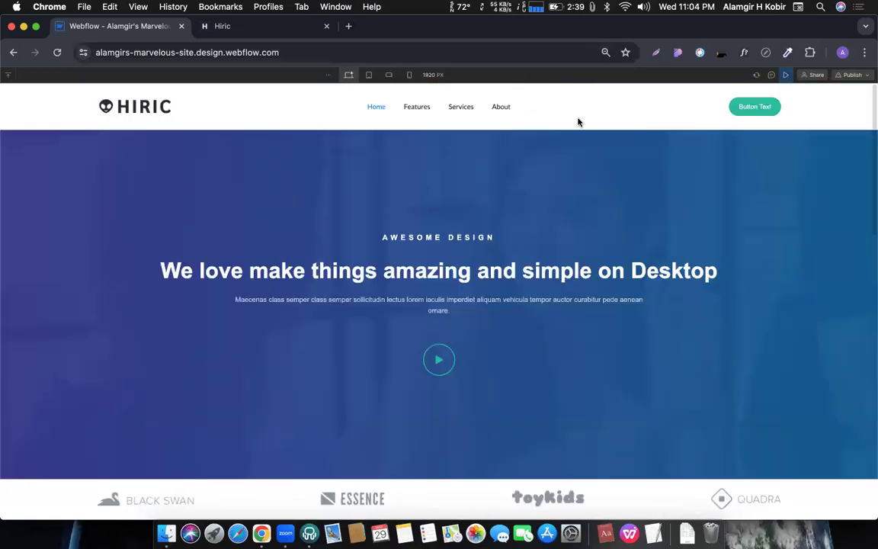
click(785, 74)
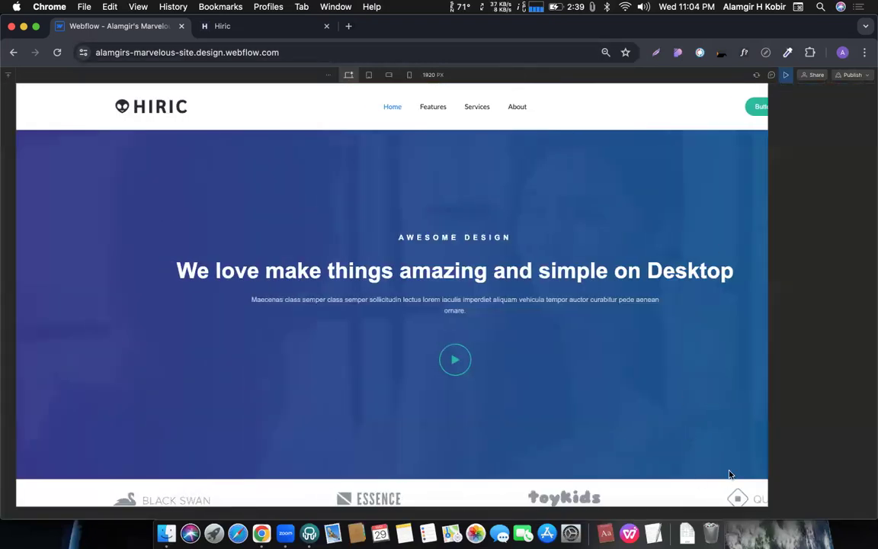
scroll(753, 298, down, 10)
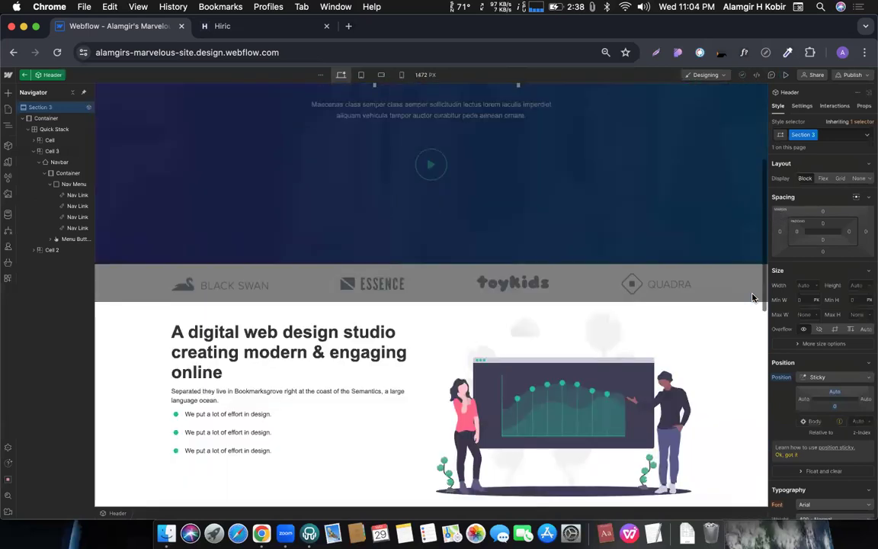
scroll(755, 298, up, 10)
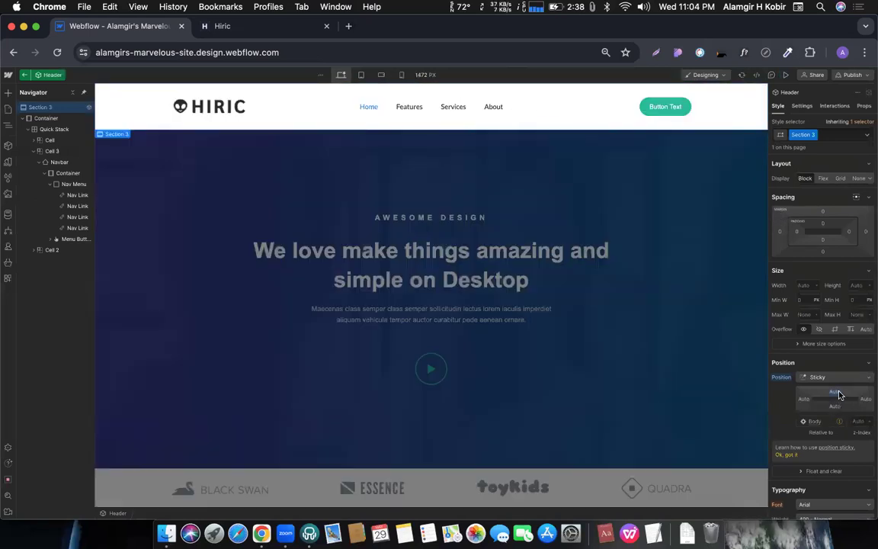
- Set the sticky header section's top offset to 0 px and increase it to 20 px
click(837, 393)
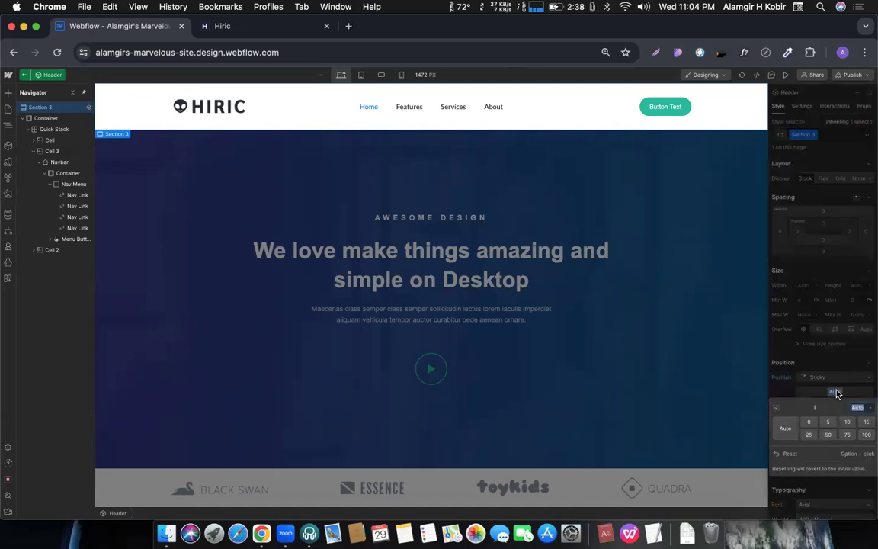
click(811, 423)
click(820, 363)
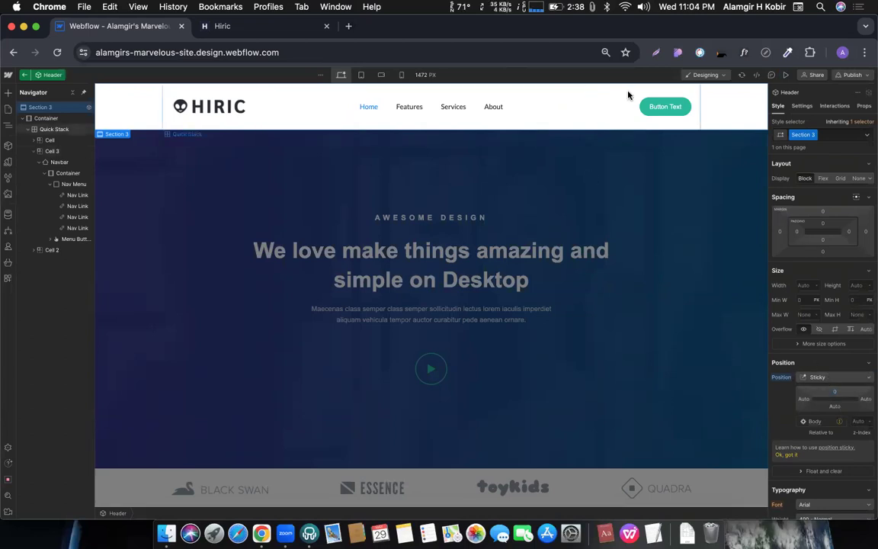
click(835, 395)
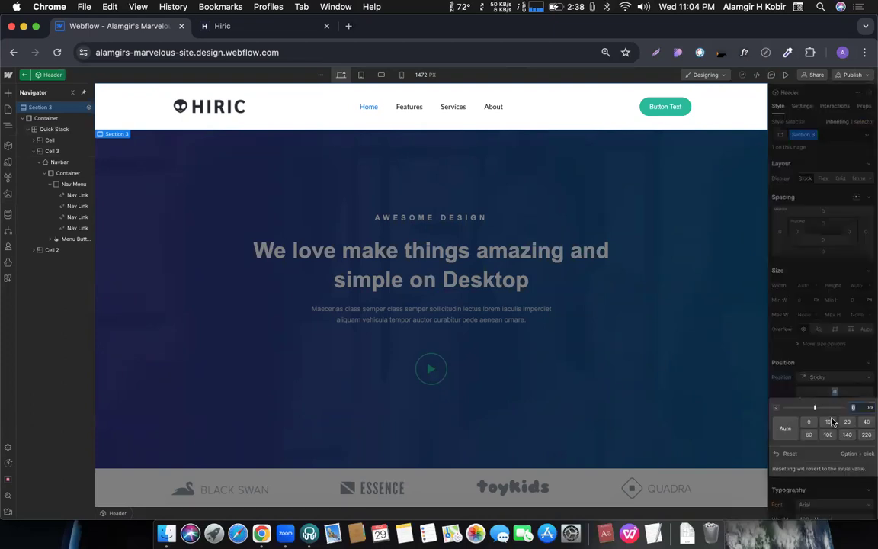
click(847, 421)
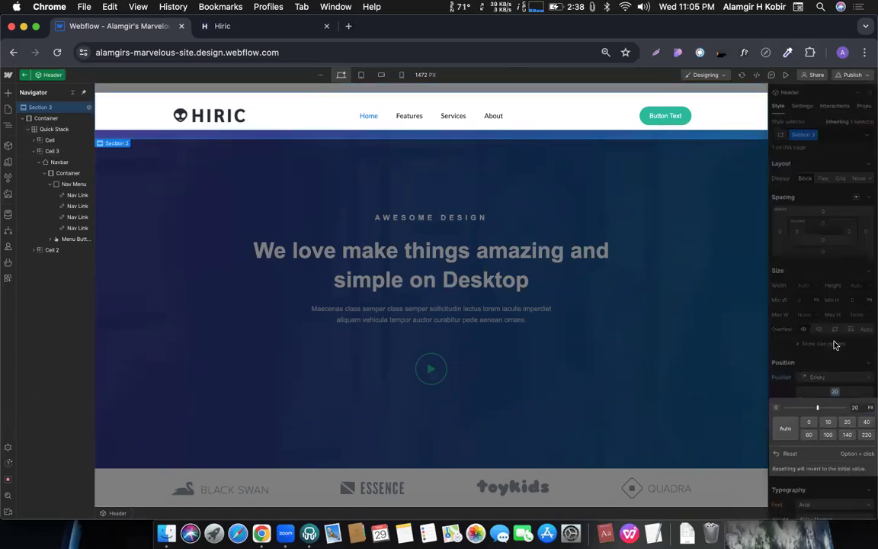
- Preview the page with the header's 20 px top offset, check how it scrolls over the content, and return to the designer
click(834, 345)
click(786, 75)
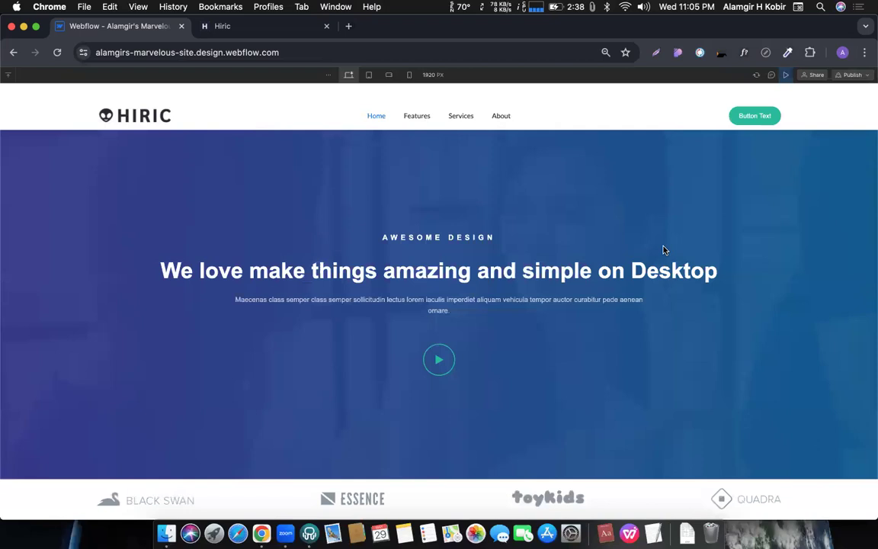
scroll(556, 208, down, 10)
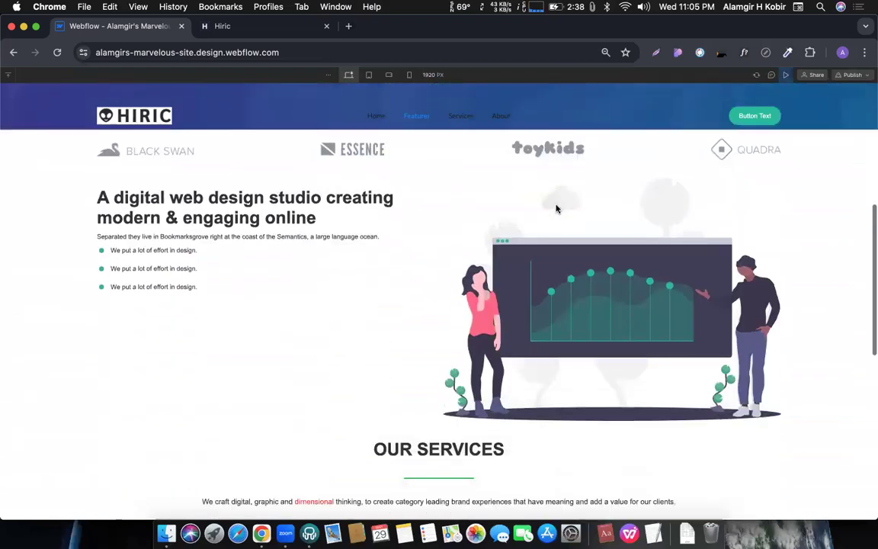
scroll(557, 208, up, 10)
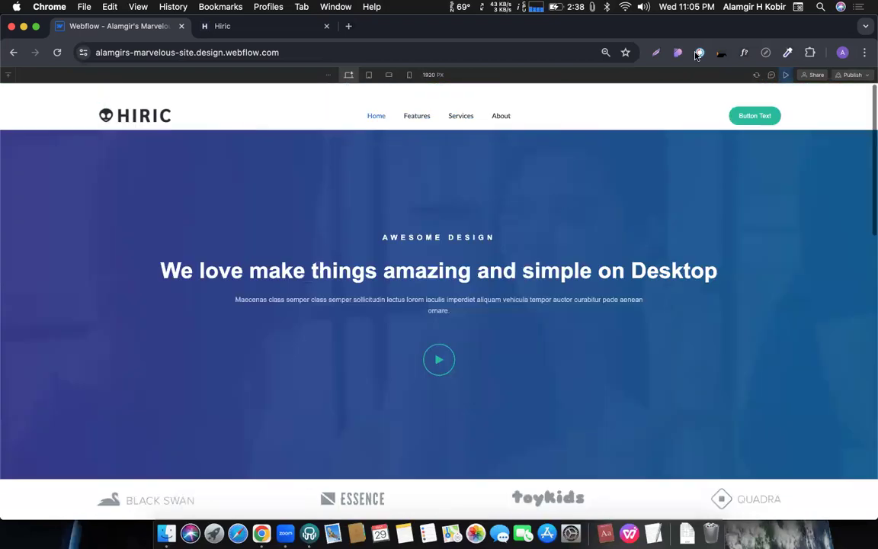
click(785, 75)
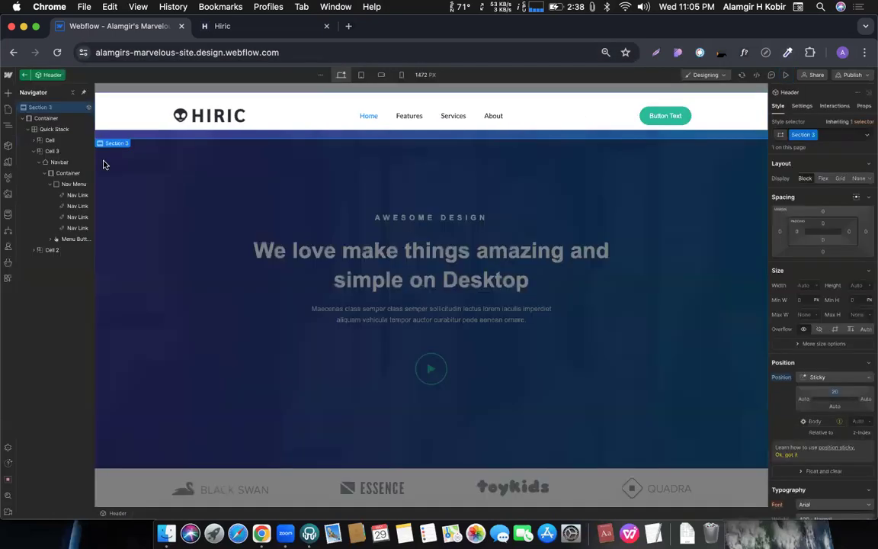
- Set the sticky header section's background color to white
scroll(871, 360, down, 5)
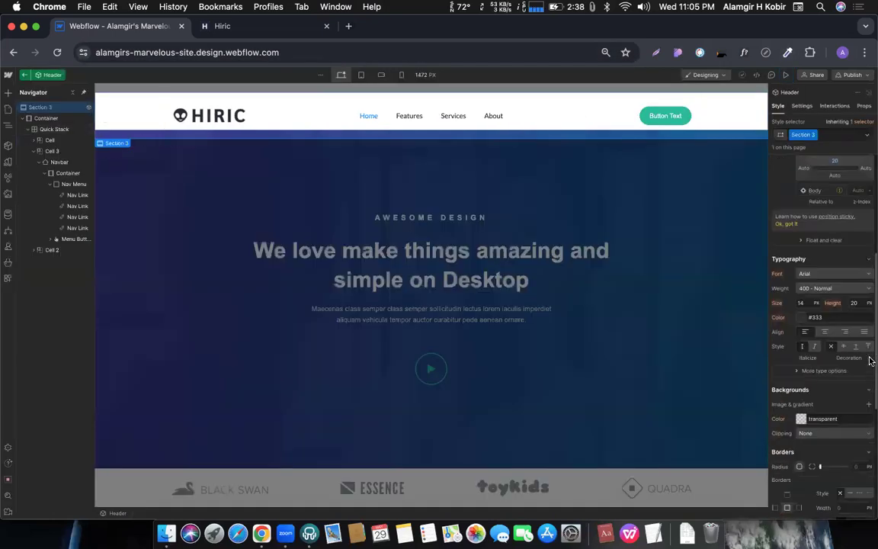
click(801, 401)
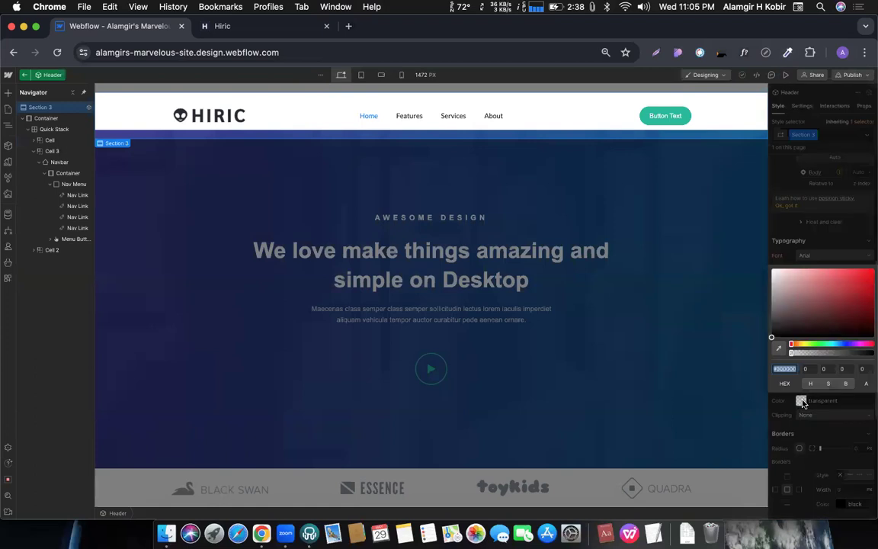
drag(761, 247, 759, 246)
click(802, 242)
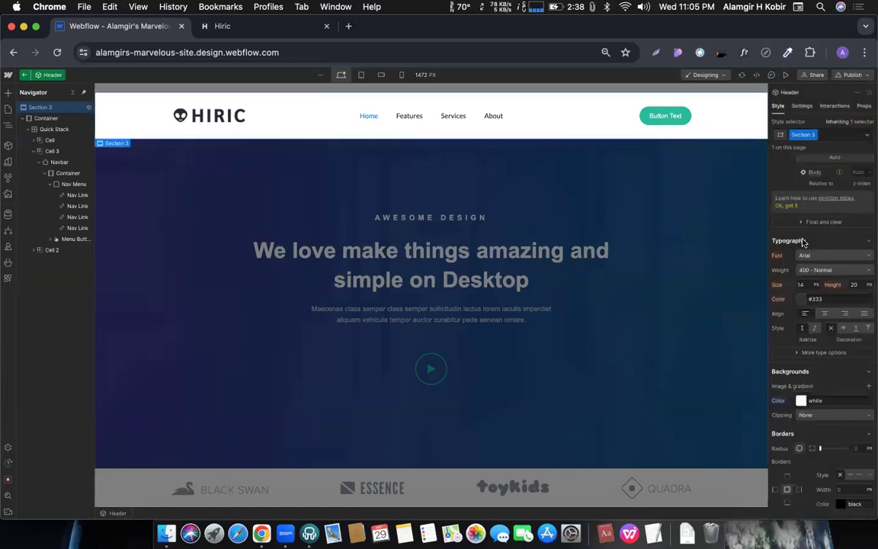
- Preview the page down to the services section to check the header's white background, and return to the designer
click(786, 75)
scroll(529, 254, down, 5)
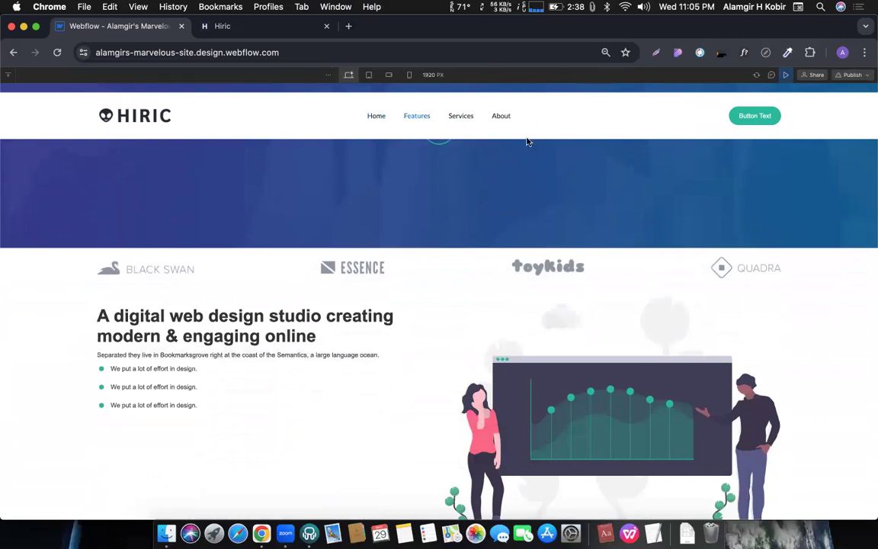
scroll(526, 141, down, 8)
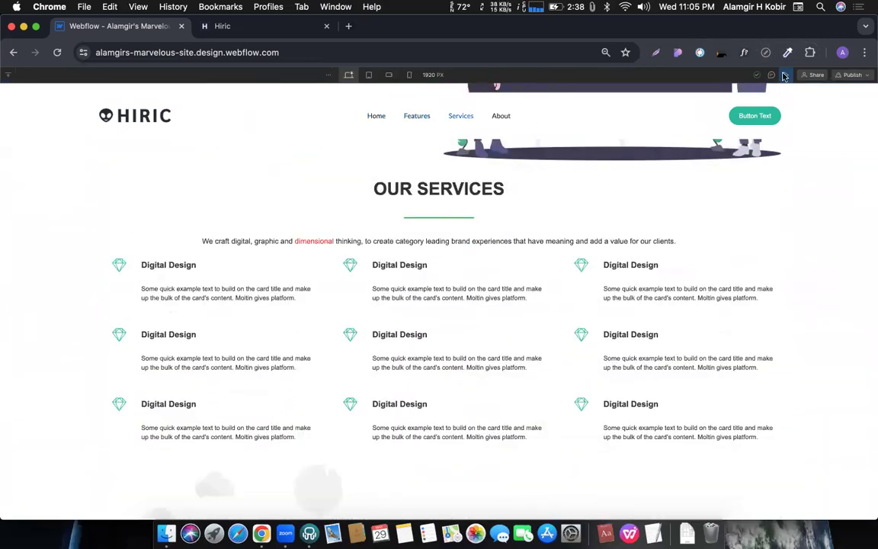
click(784, 76)
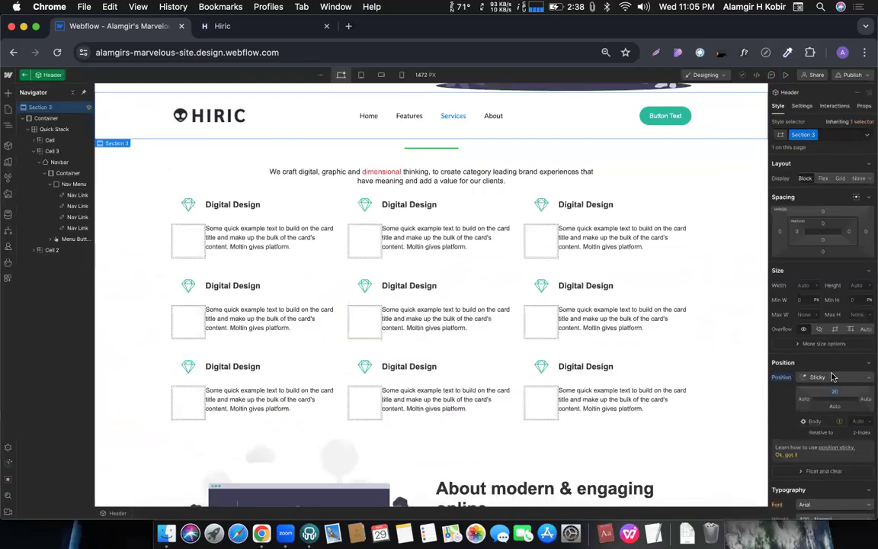
- Set the sticky header section's top offset to 0 px and check how it scrolls in preview
click(835, 392)
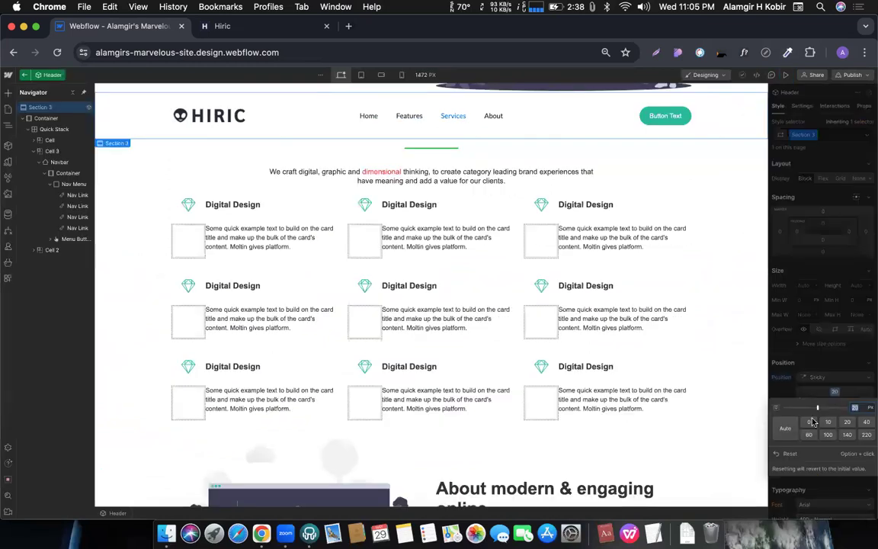
click(808, 422)
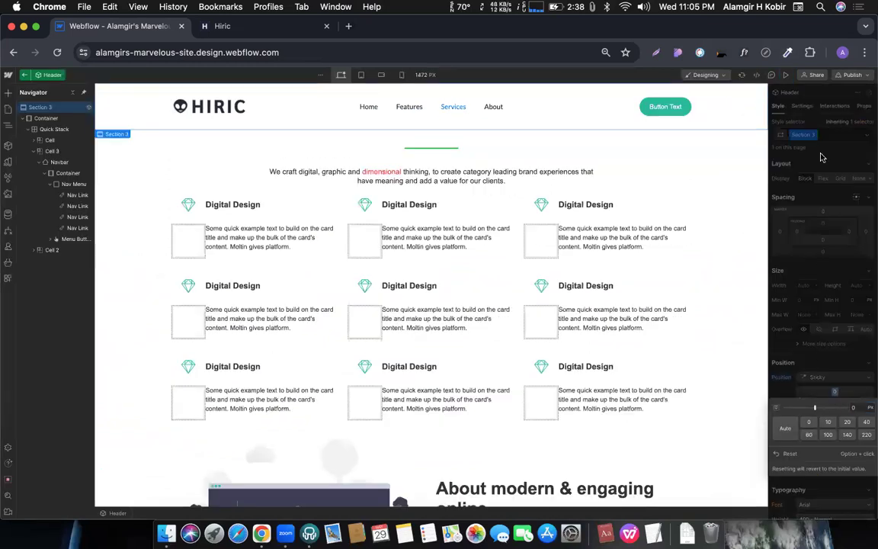
click(786, 77)
scroll(632, 264, up, 10)
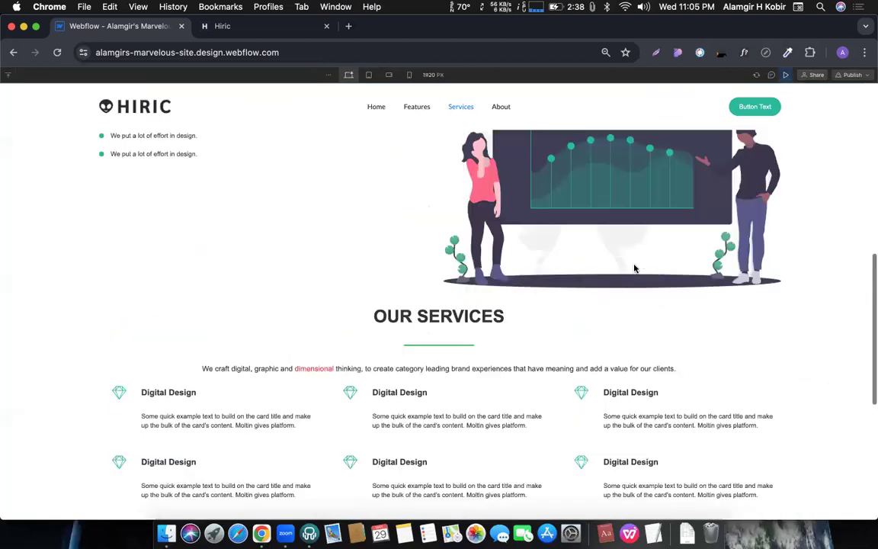
scroll(632, 265, down, 15)
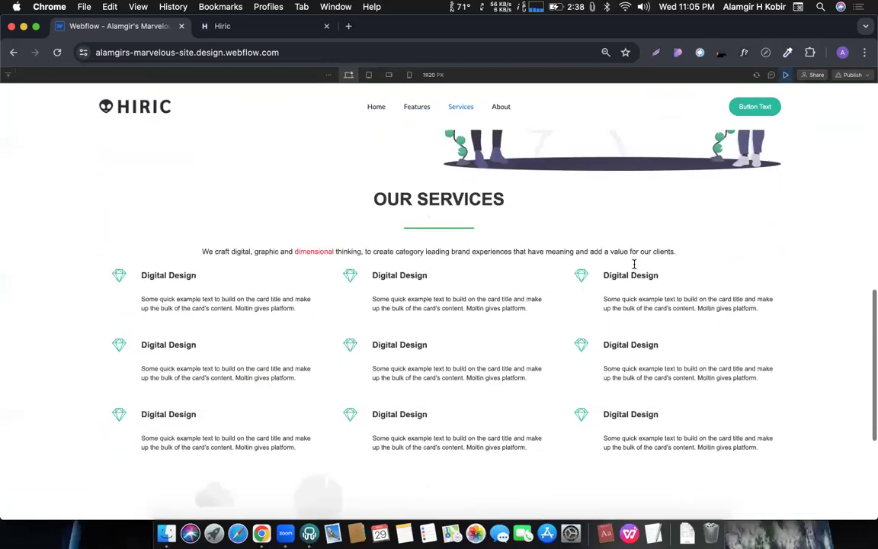
scroll(634, 269, up, 15)
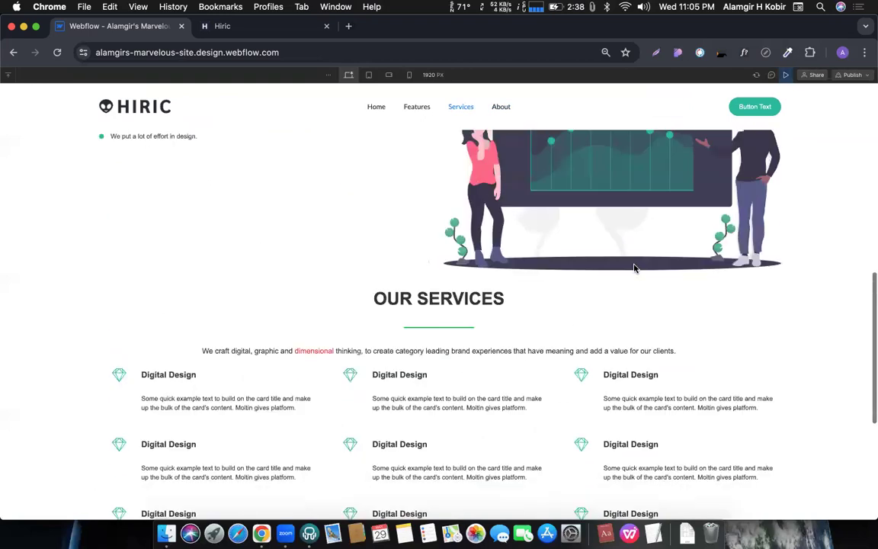
click(785, 77)
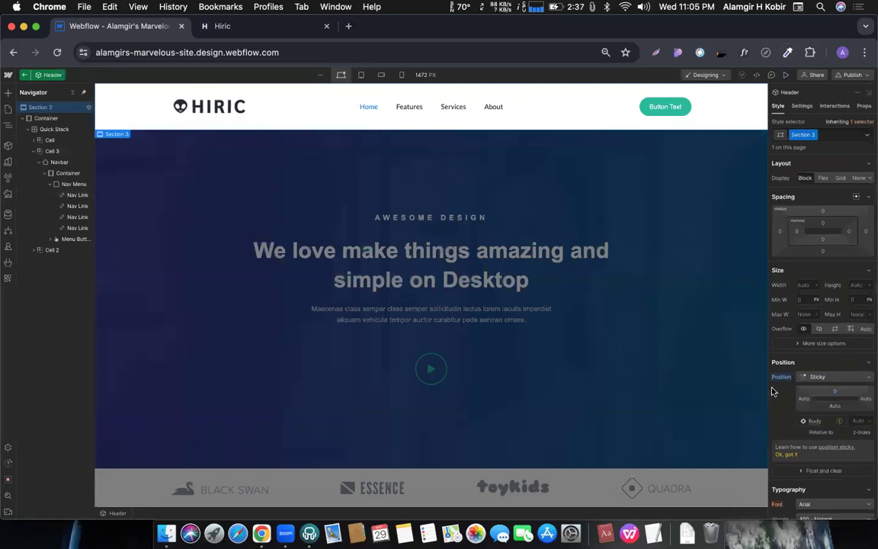
- Add an outside box shadow to the header section with X 0 px and Y 5 px
scroll(771, 392, down, 10)
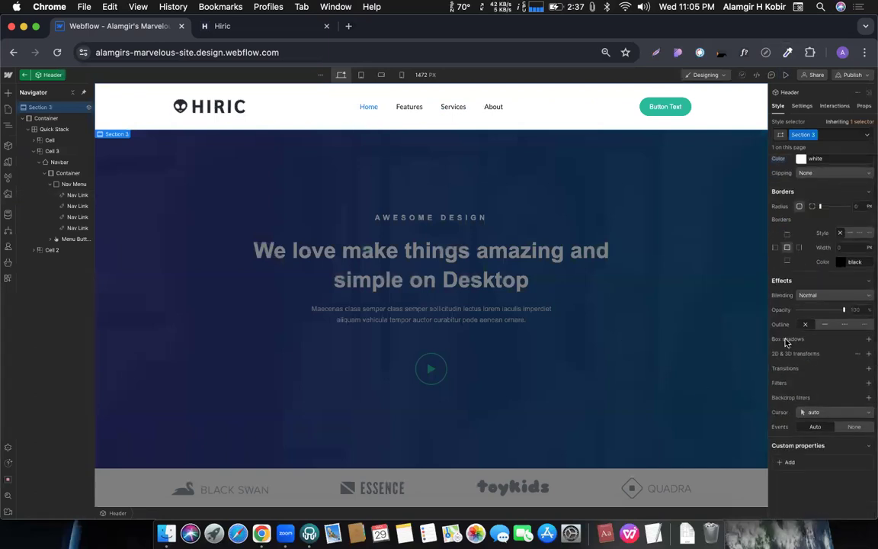
click(869, 341)
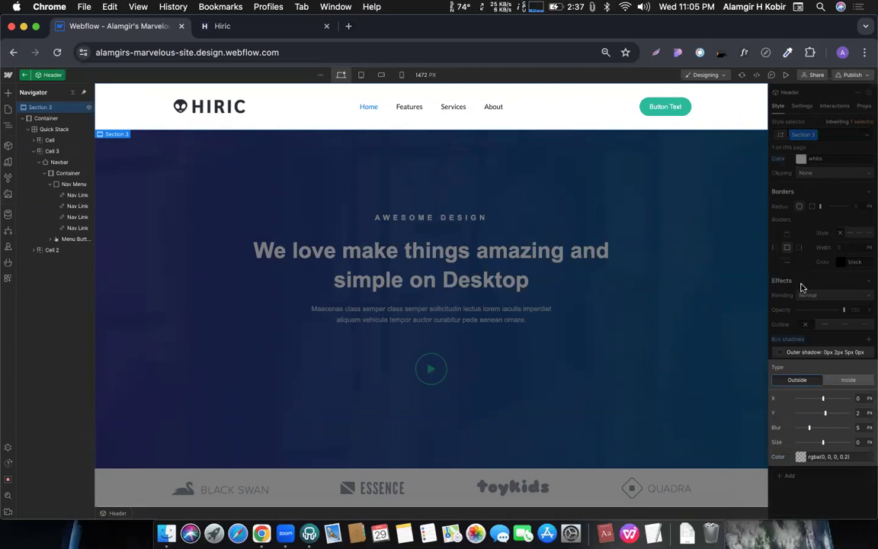
drag(835, 397, 807, 401)
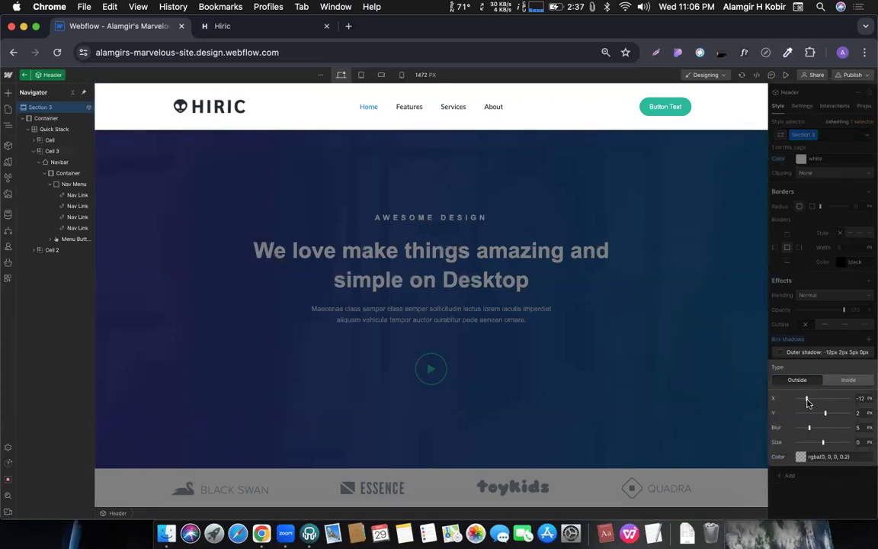
click(862, 400)
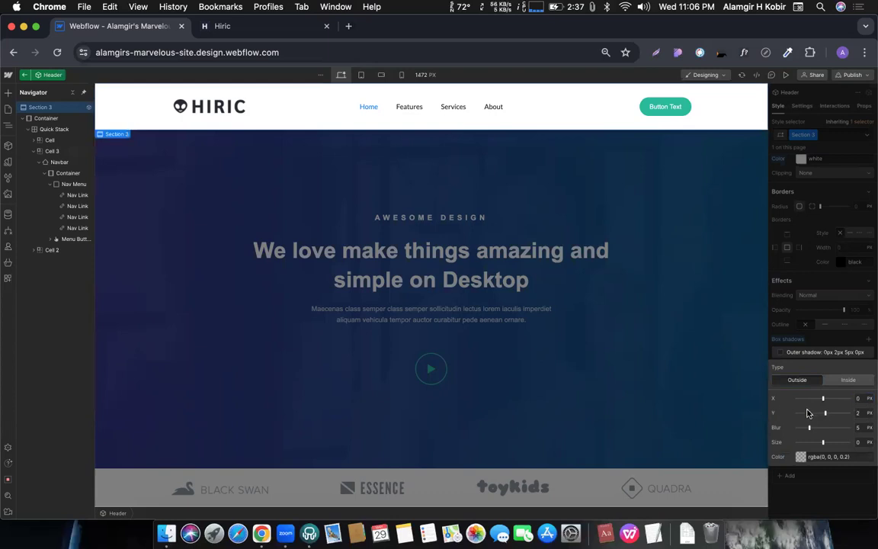
mouse_move(825, 412)
mouse_down()
mouse_move(841, 412)
mouse_move(791, 413)
mouse_move(829, 413)
mouse_up()
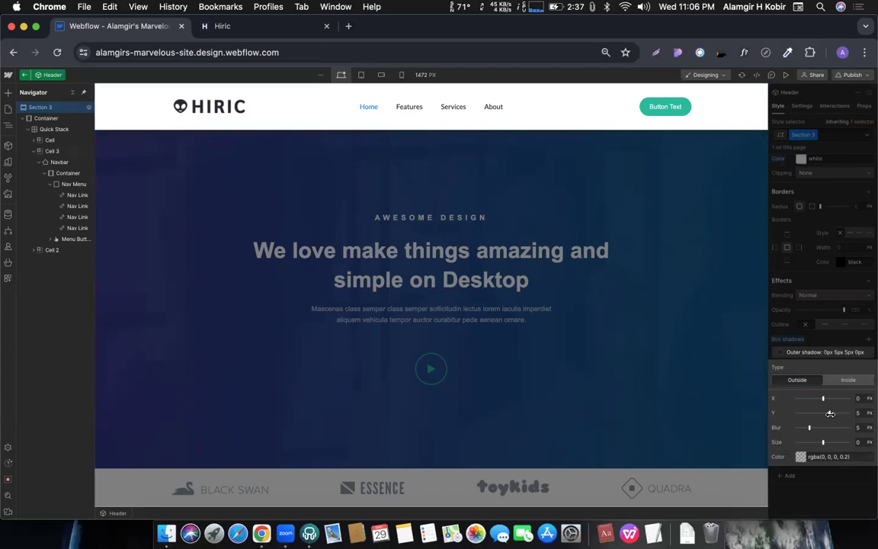
- Set the header's box shadow color to black at 33% opacity
click(800, 457)
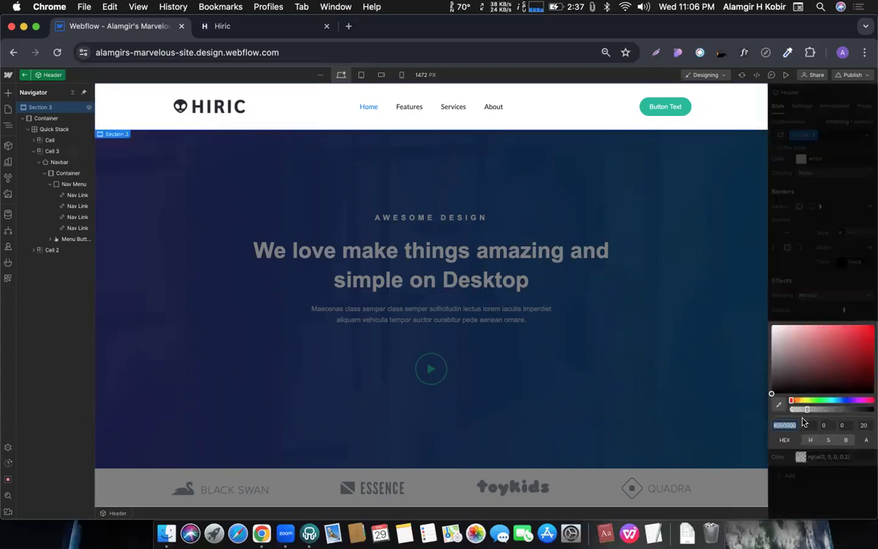
drag(807, 409, 870, 397)
click(797, 409)
drag(803, 410, 812, 410)
drag(815, 409, 820, 408)
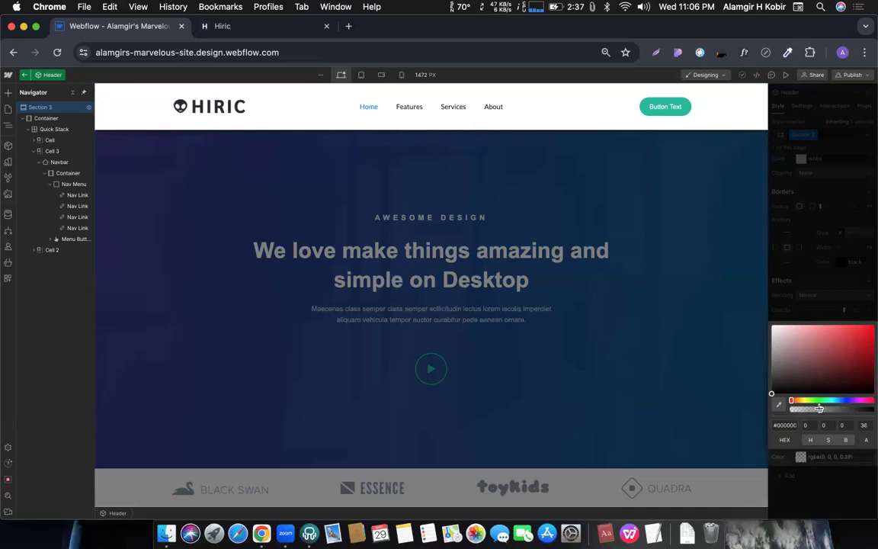
drag(817, 409, 815, 408)
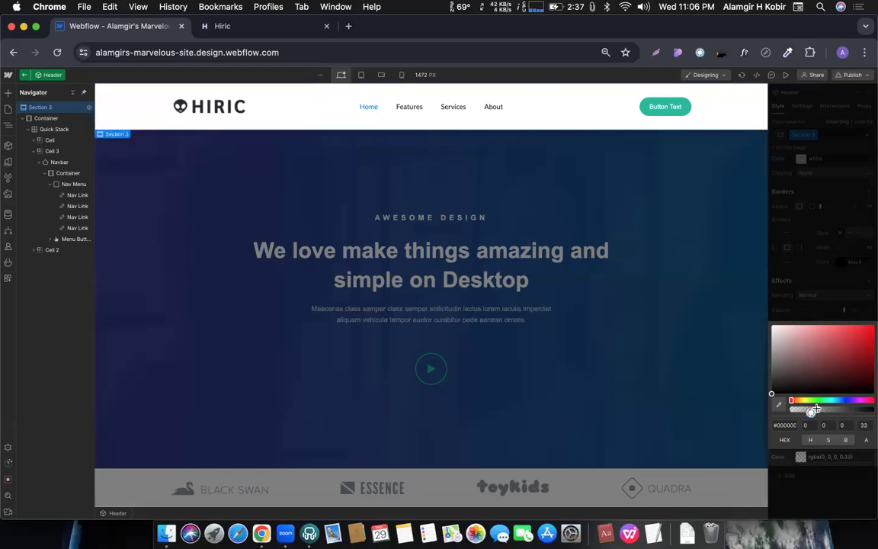
click(824, 455)
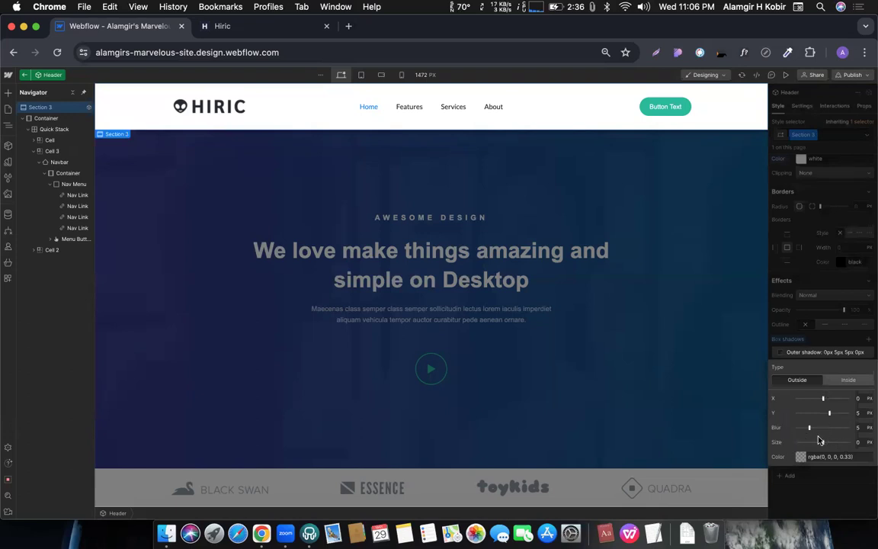
- Preview the page down to the services section to check the header's shadow, and return to the designer
click(786, 75)
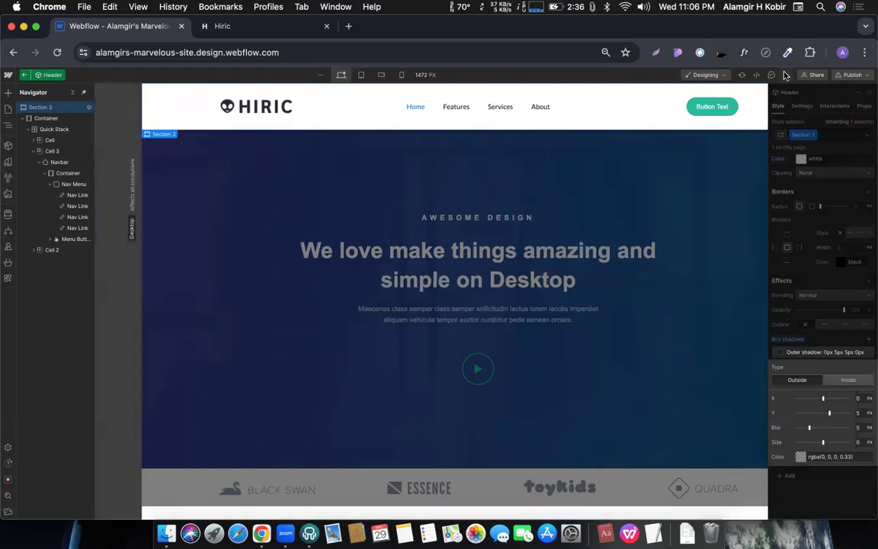
scroll(648, 215, down, 3)
scroll(648, 216, down, 5)
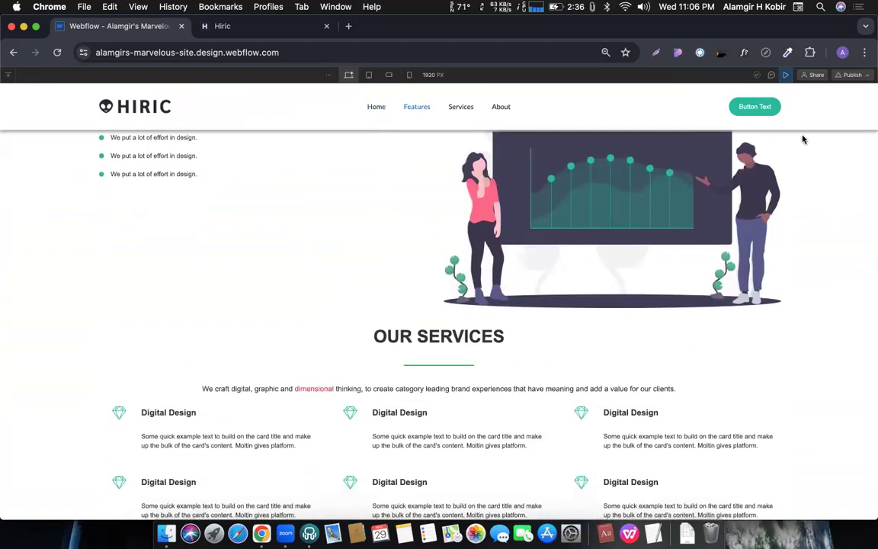
click(786, 75)
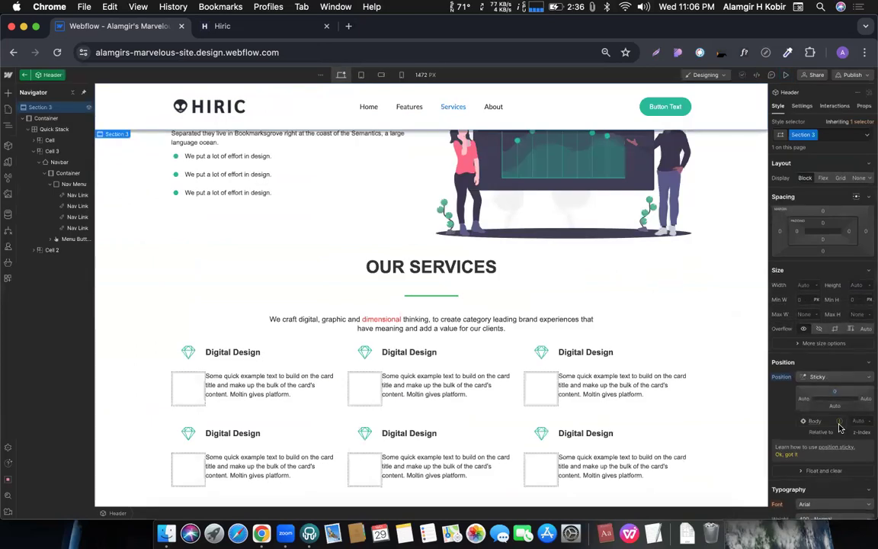
- Soften the header's box shadow by setting its blur to 10 px and its size to -10 px
scroll(838, 419, down, 5)
scroll(839, 427, down, 5)
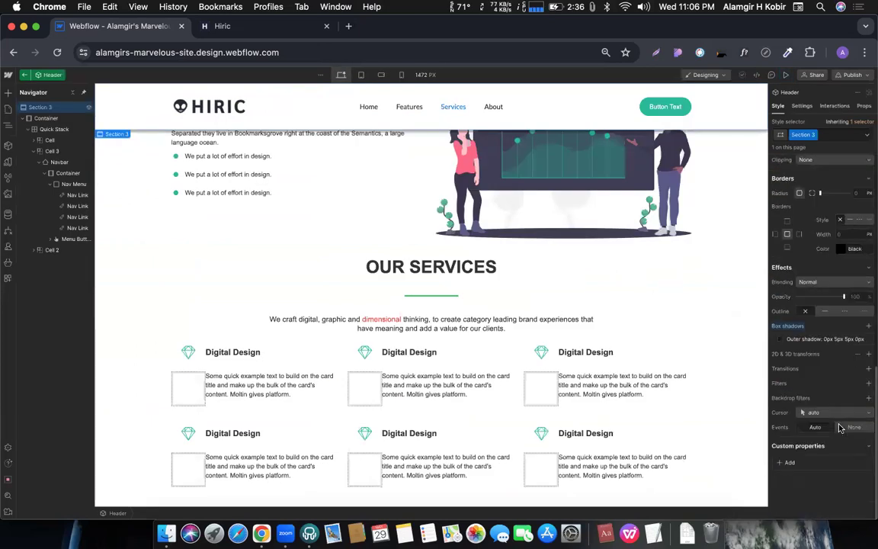
click(826, 339)
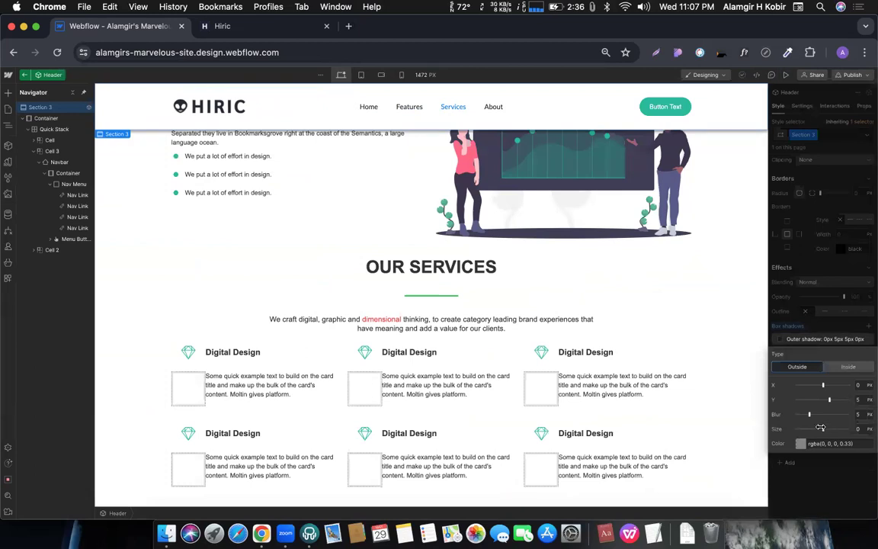
drag(810, 417, 855, 408)
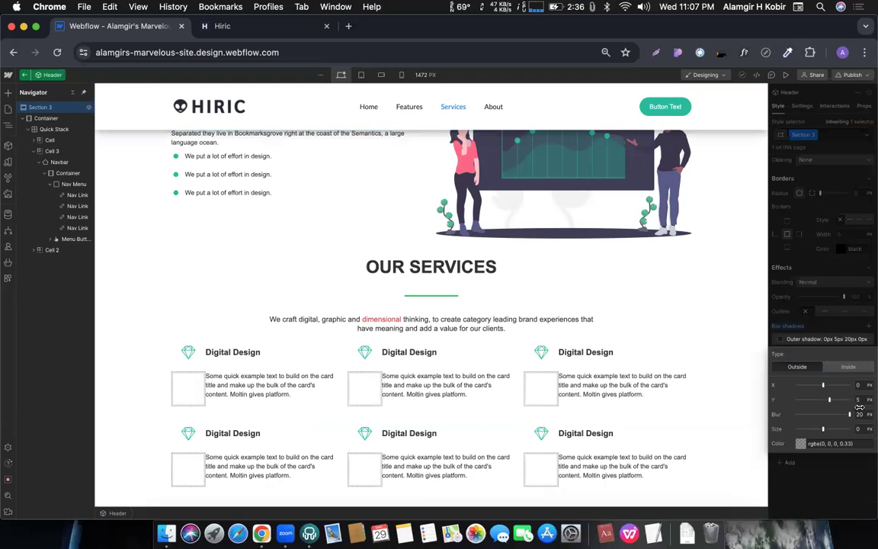
drag(859, 408, 826, 412)
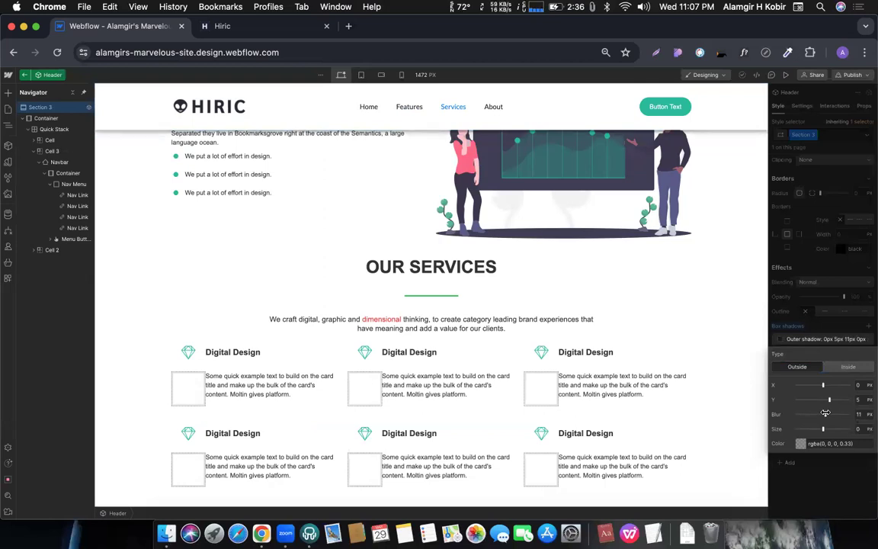
drag(824, 413, 822, 412)
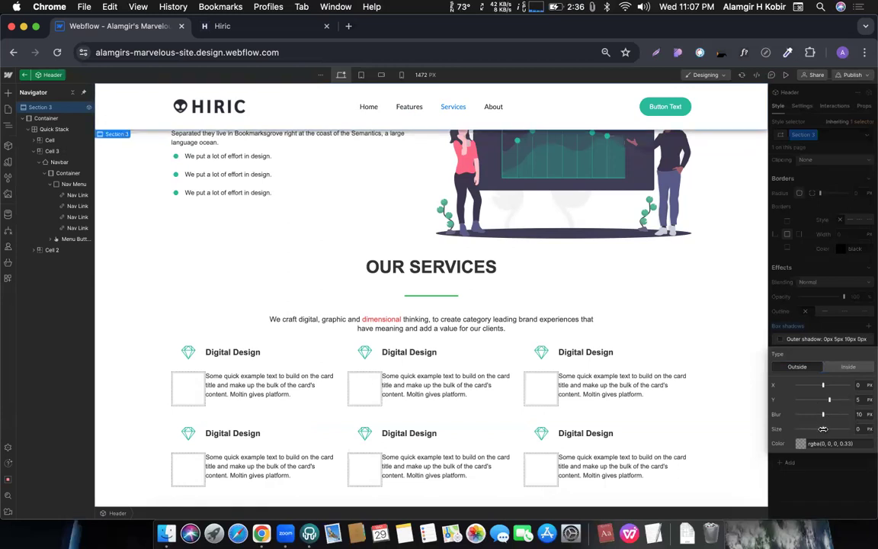
drag(823, 429, 812, 428)
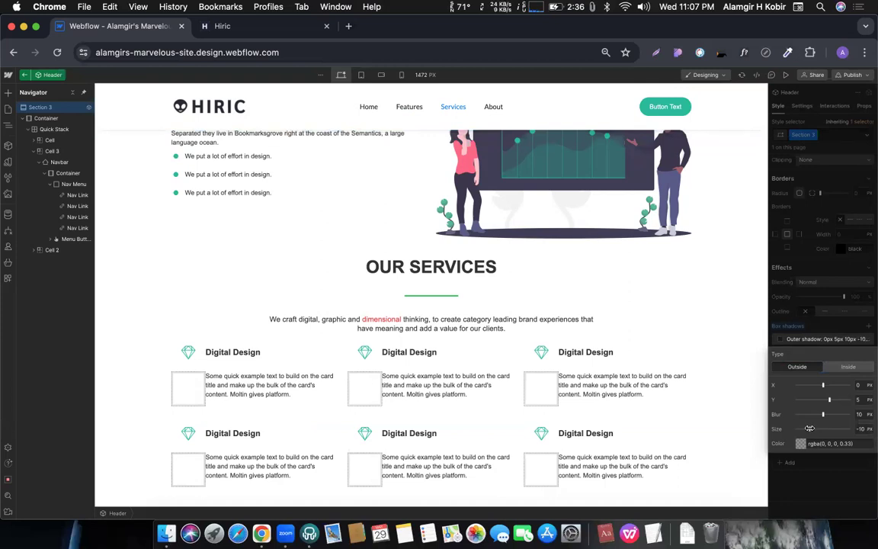
- Preview the page from the hero down to the about section to check the sticky header's softened shadow, and return to the designer
click(786, 73)
scroll(736, 216, up, 10)
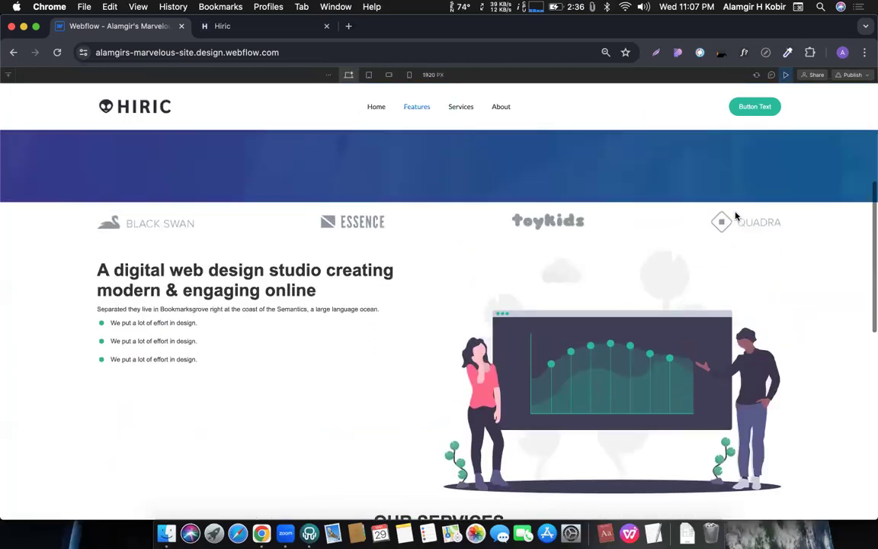
scroll(736, 217, down, 10)
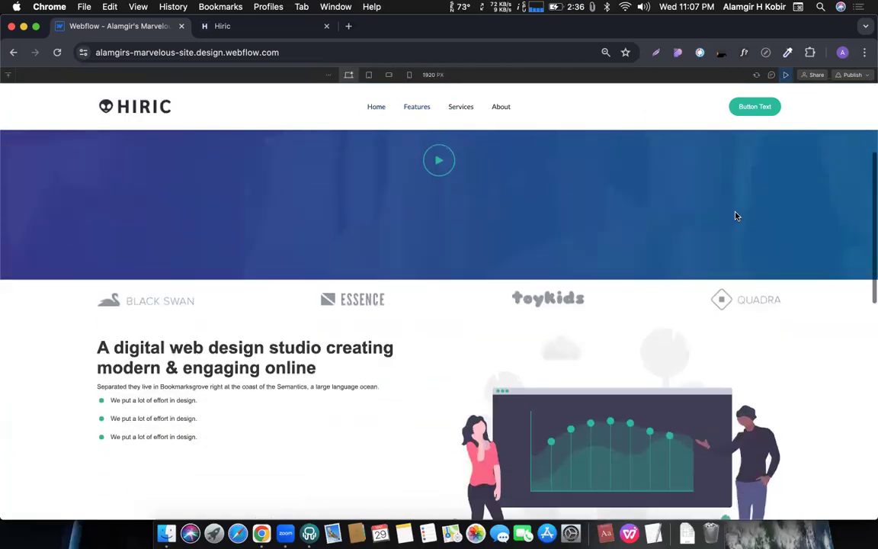
scroll(736, 217, down, 5)
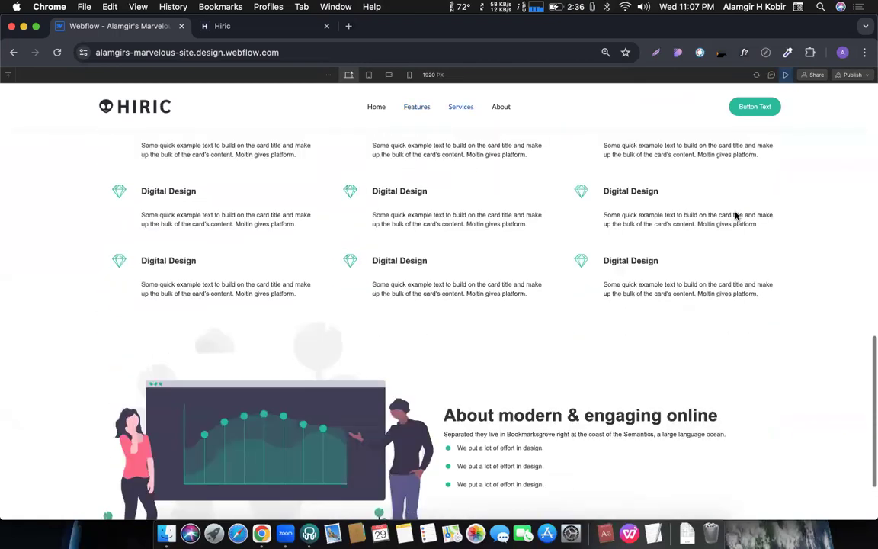
scroll(736, 217, up, 15)
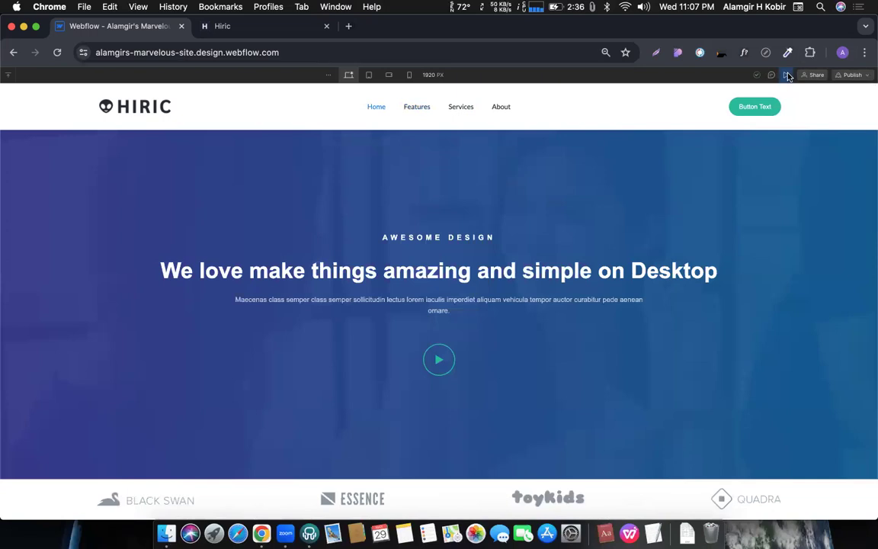
click(787, 75)
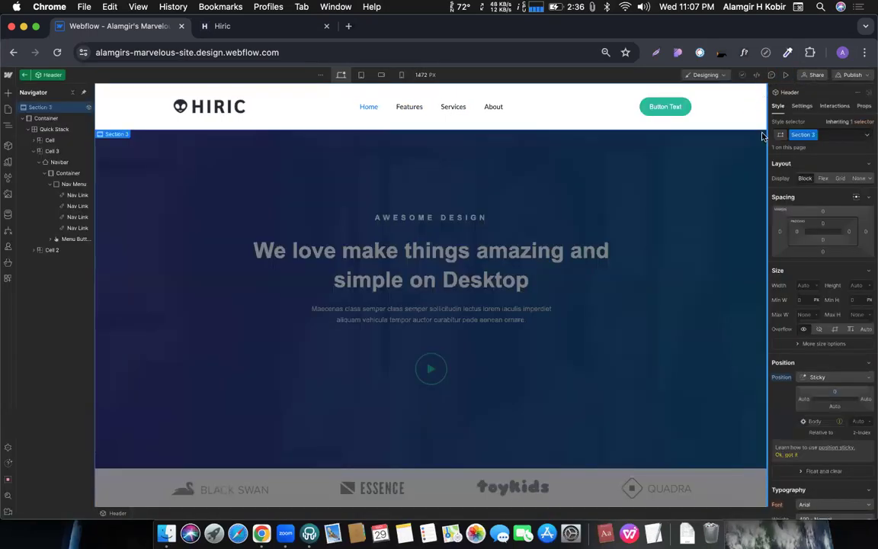
- Publish the site to the selected webflow.io staging domain and exit the Header component's editing mode
click(855, 75)
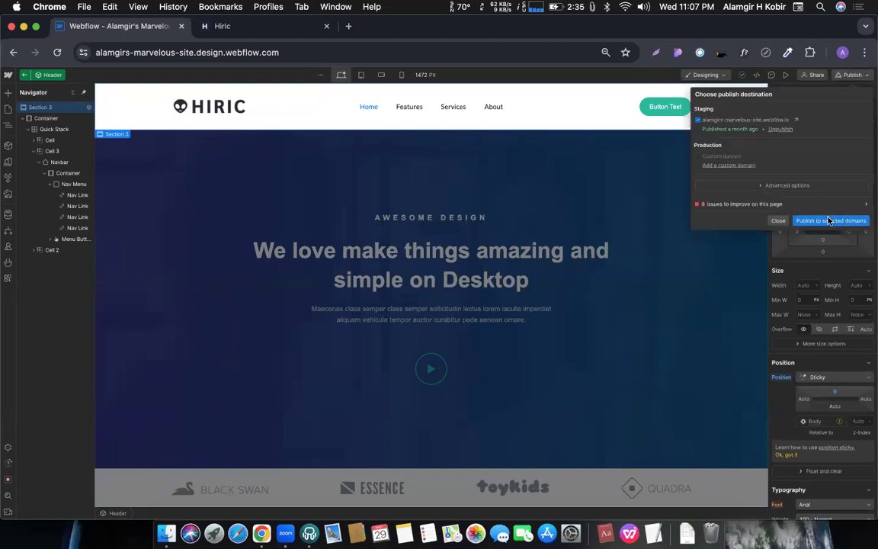
click(833, 219)
click(675, 308)
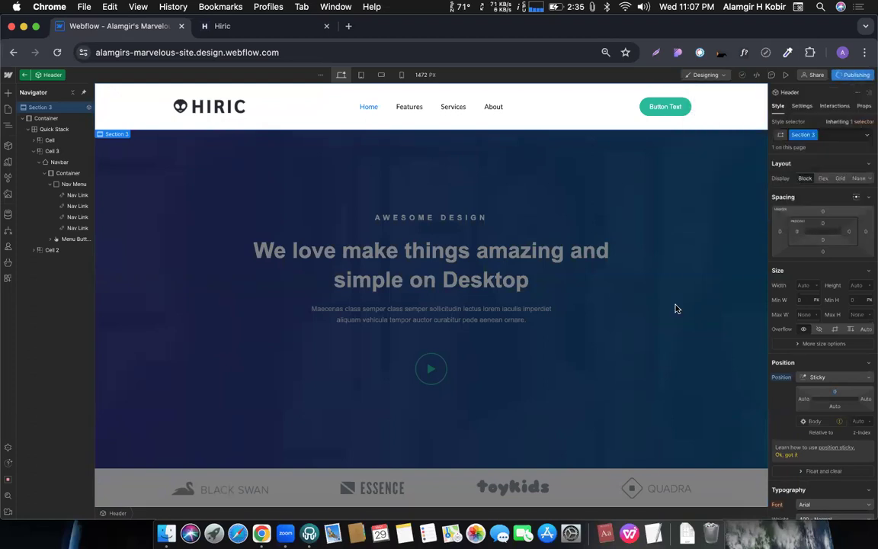
double_click(675, 308)
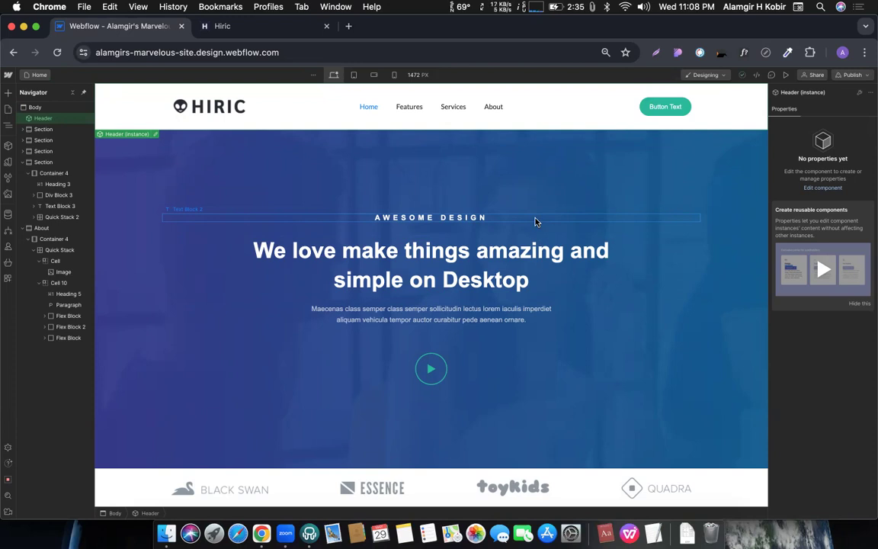
- Select the OUR SERVICES heading in the services section and examine its class and styling
scroll(48, 195, up, 5)
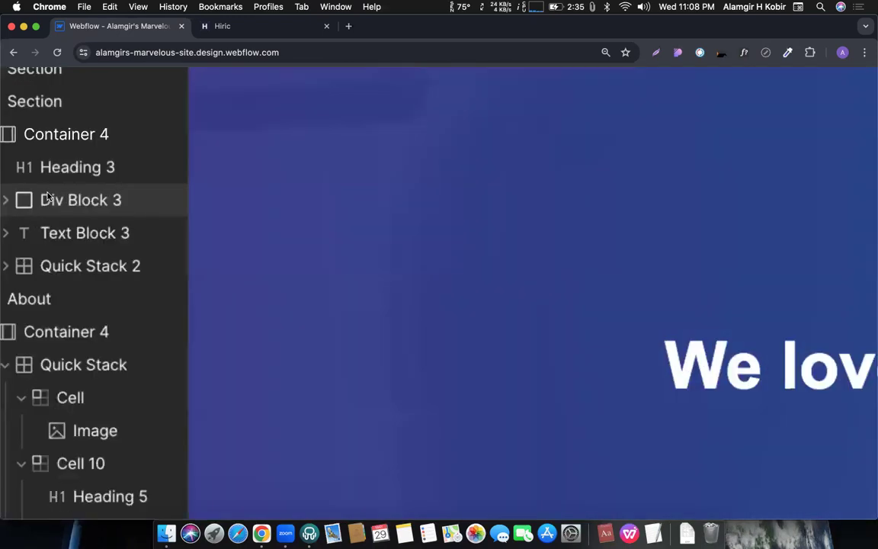
scroll(47, 196, left, 3)
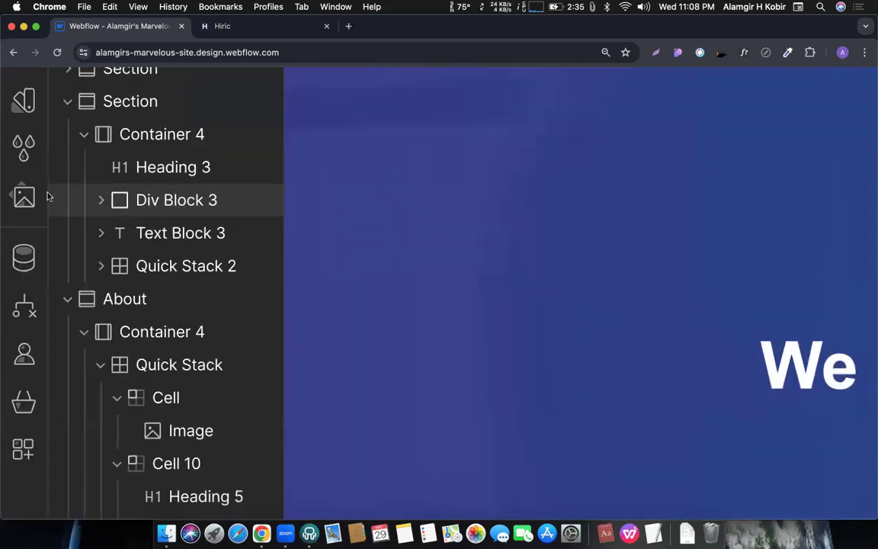
click(109, 166)
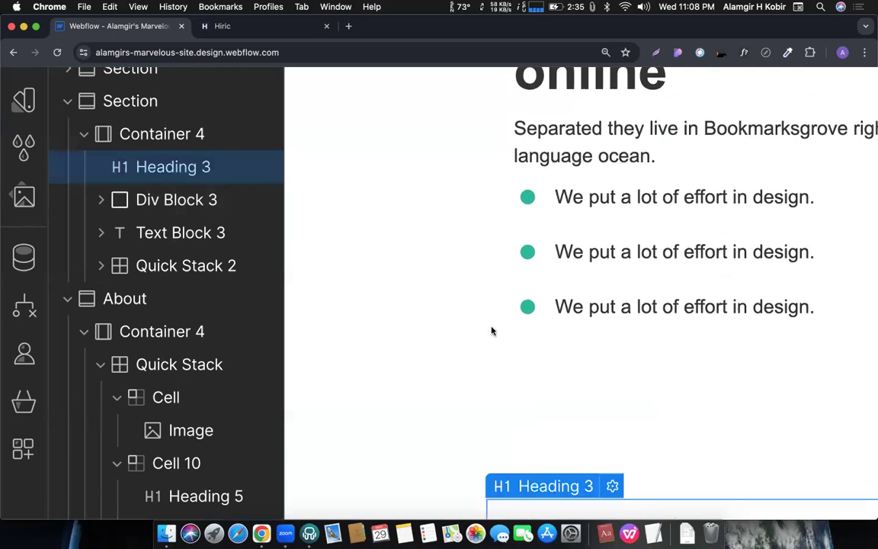
key(super+minus)
key(super+minus)
key(super+minus)
key(super+minus)
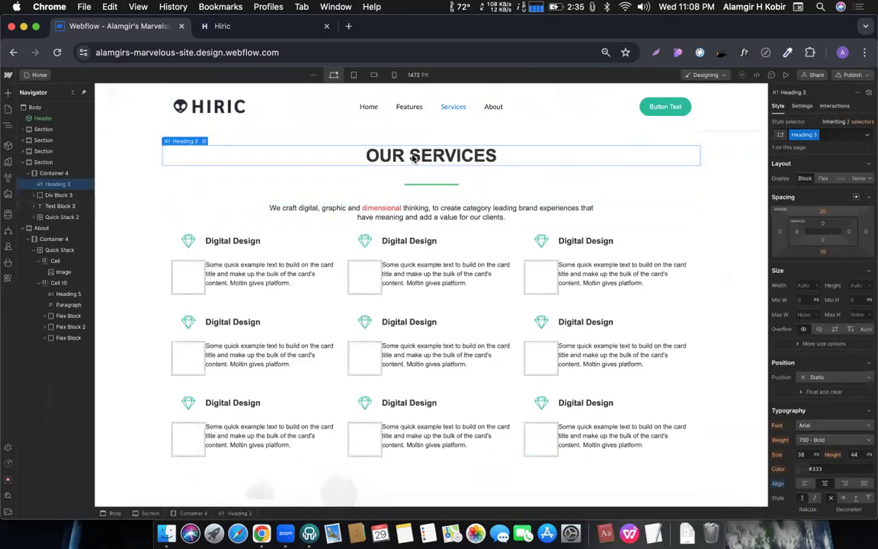
scroll(412, 157, up, 1)
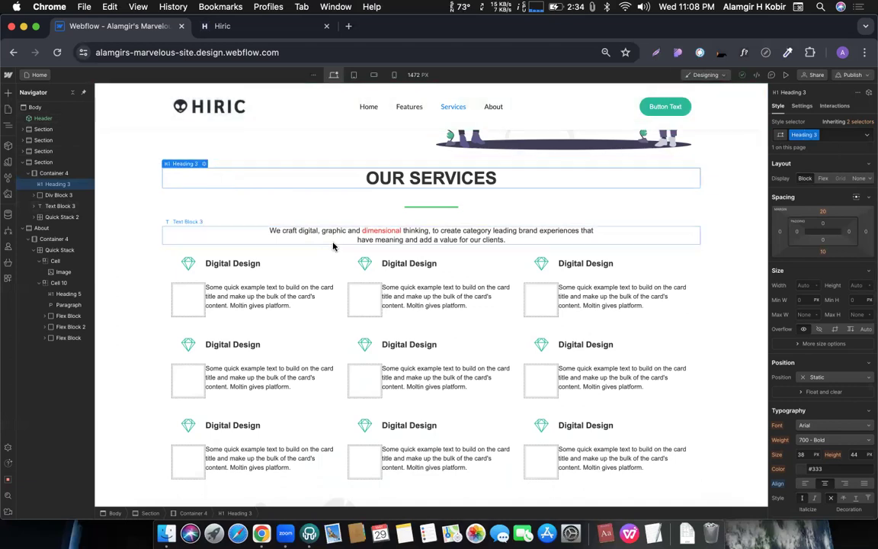
- Try removing the Heading 3 class from the OUR SERVICES heading, and restore it
click(835, 136)
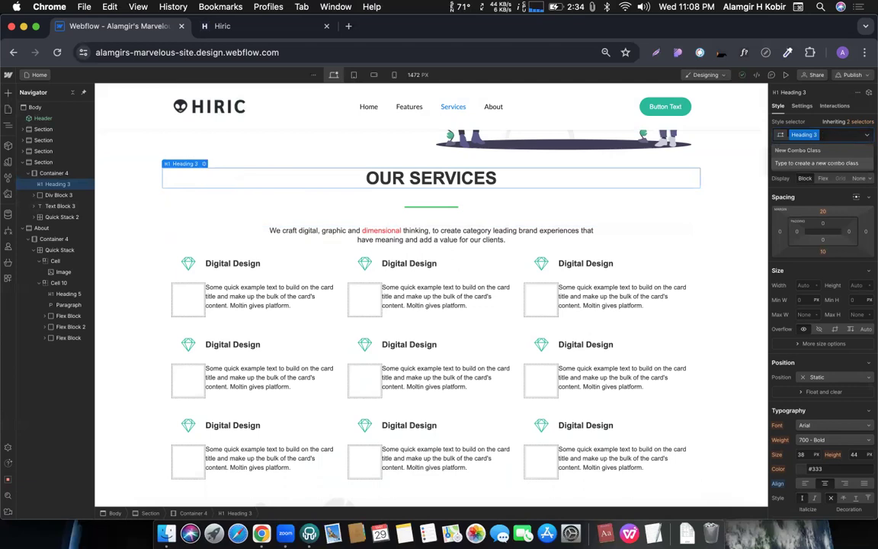
key(BackSpace)
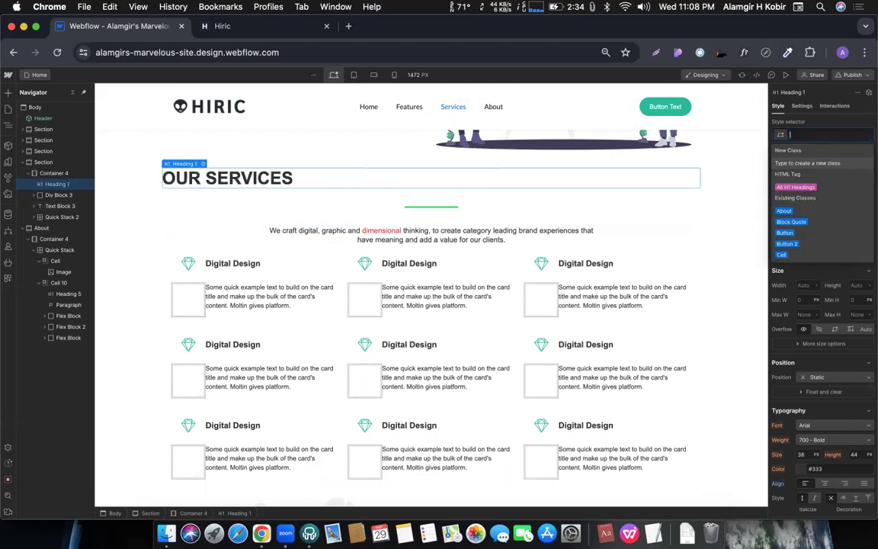
click(252, 207)
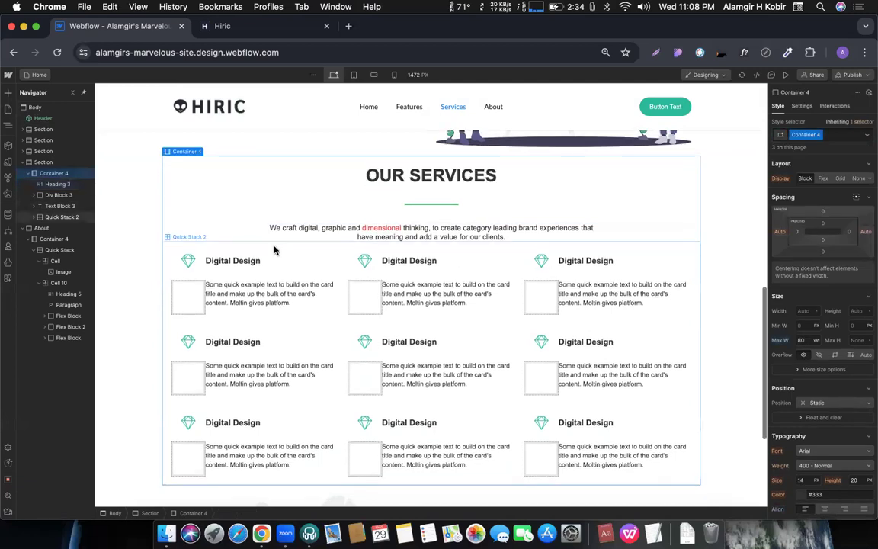
- Select the hero heading, inspect its heading level and text in the element settings, and close them
scroll(411, 274, up, 5)
scroll(411, 274, up, 5)
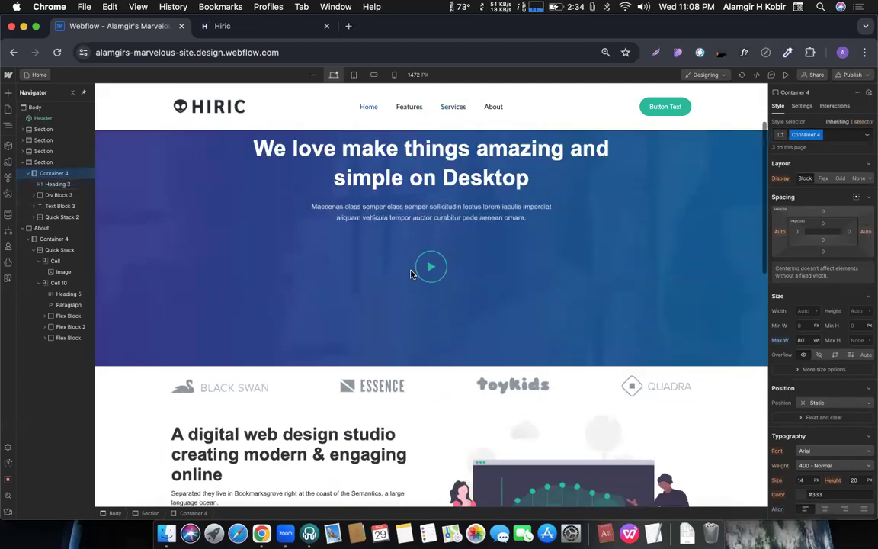
click(387, 264)
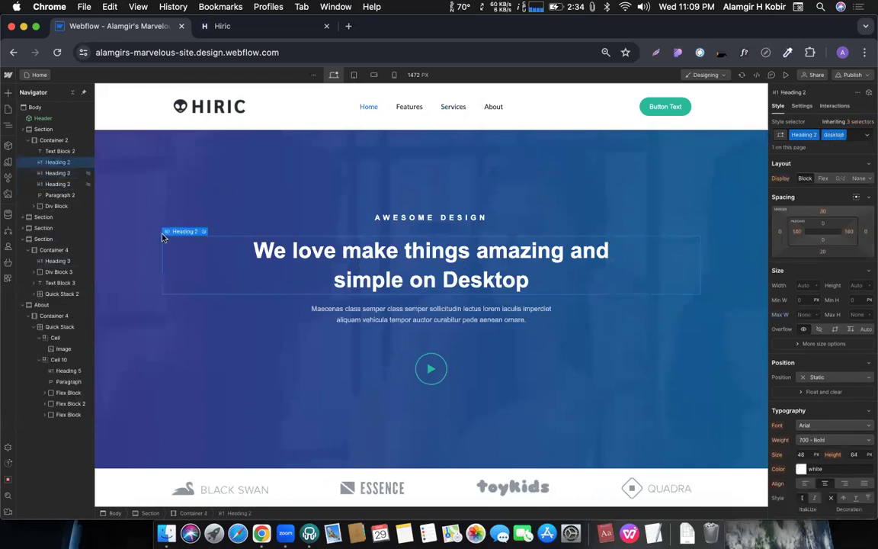
scroll(164, 237, up, 5)
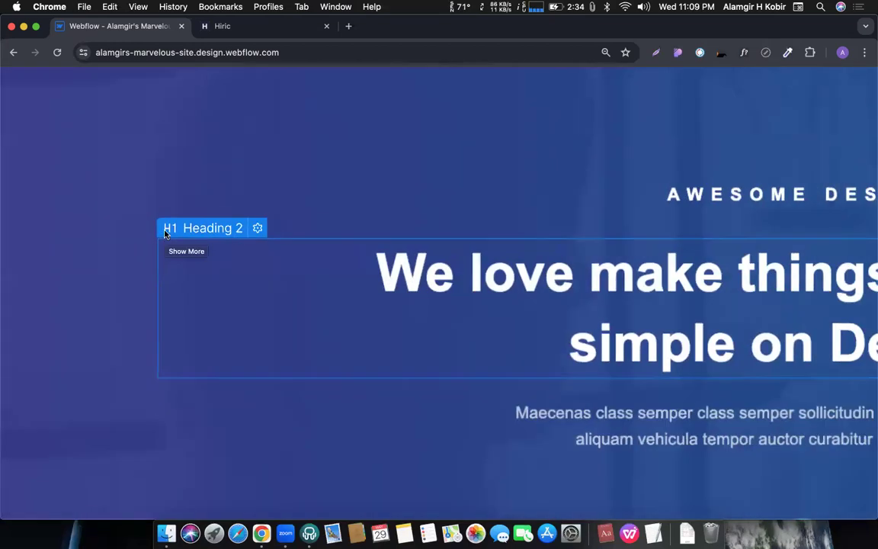
scroll(169, 232, down, 5)
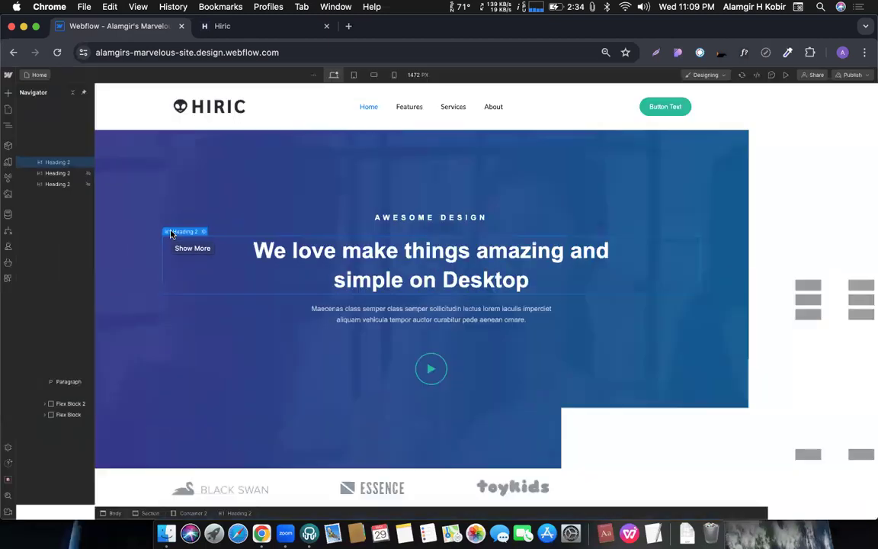
scroll(196, 229, down, 3)
scroll(212, 186, up, 3)
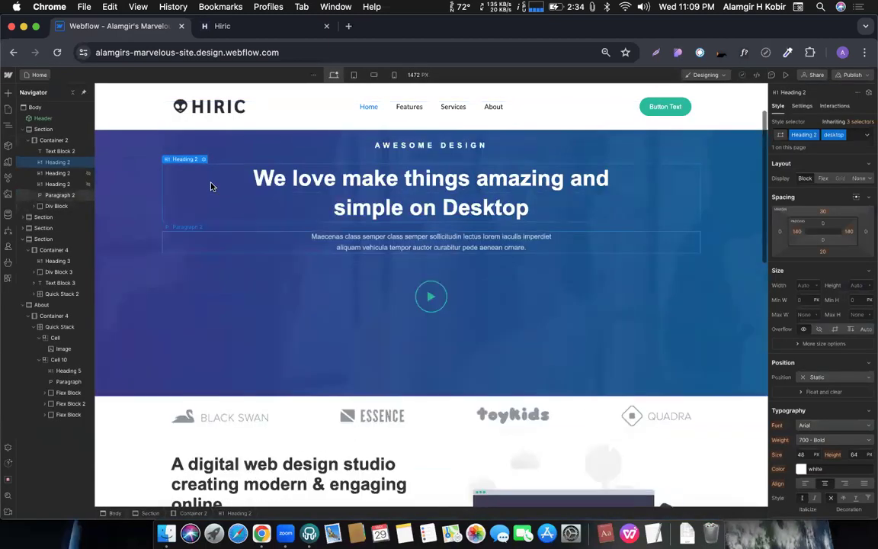
click(204, 232)
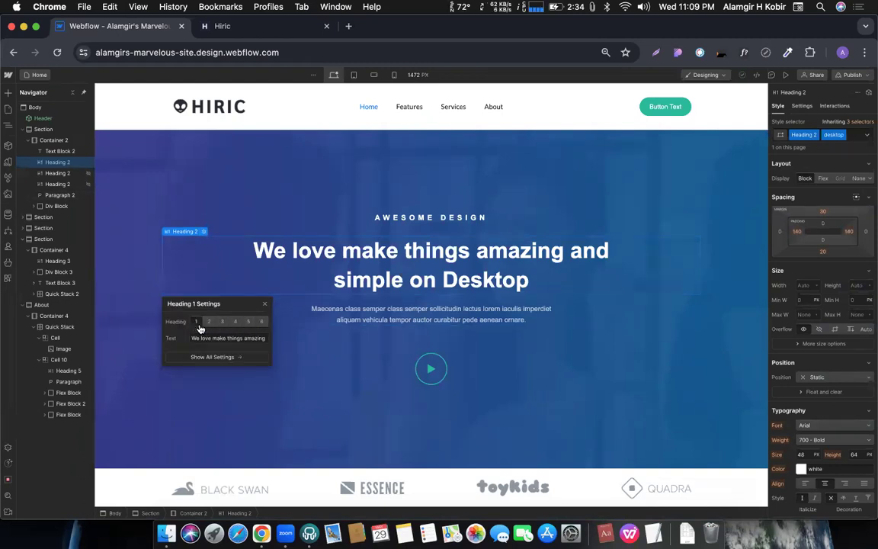
click(264, 305)
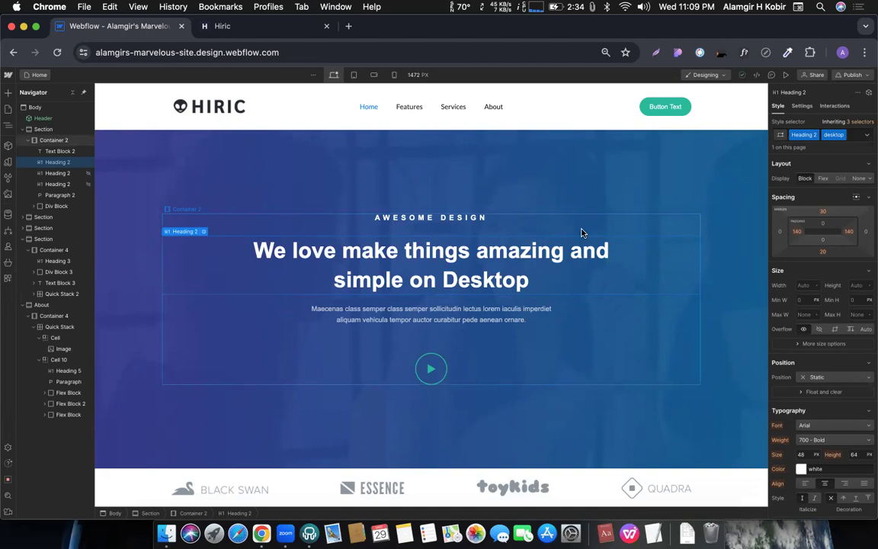
- Try removing the Paragraph 2 class from the paragraph under the hero heading
click(432, 314)
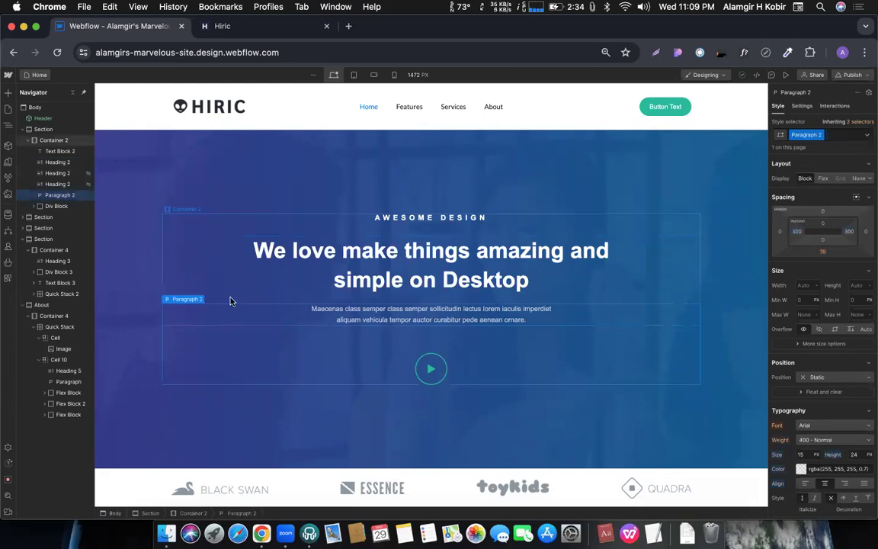
click(834, 137)
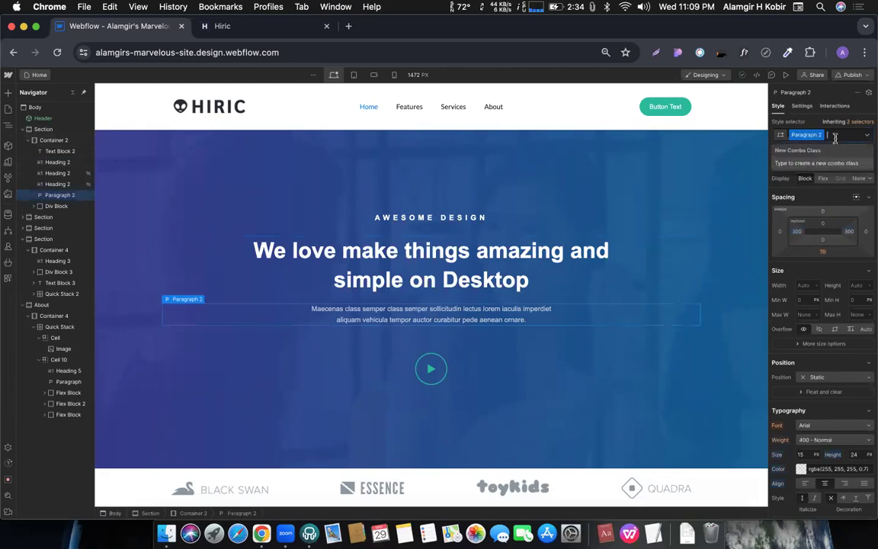
key(BackSpace)
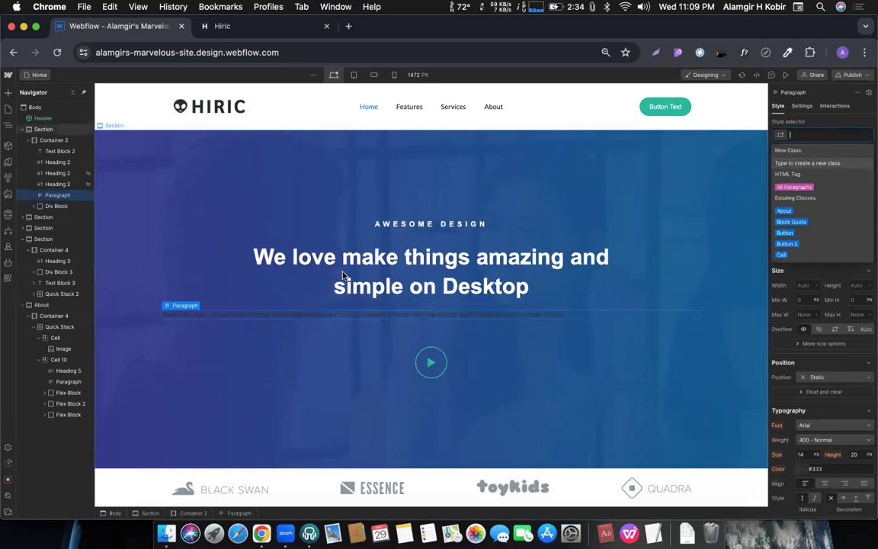
click(308, 332)
click(346, 314)
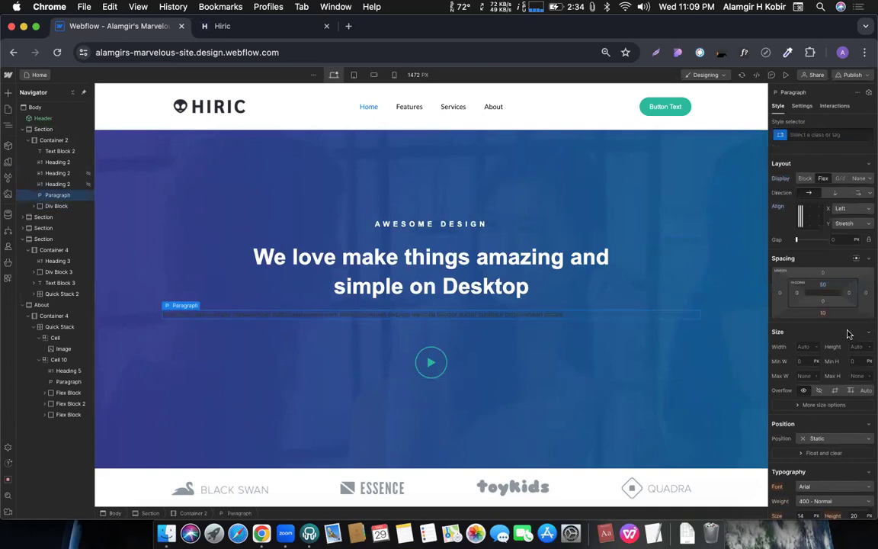
- Set the unstyled hero paragraph's text color to light grey #d7d7d7
scroll(823, 328, down, 5)
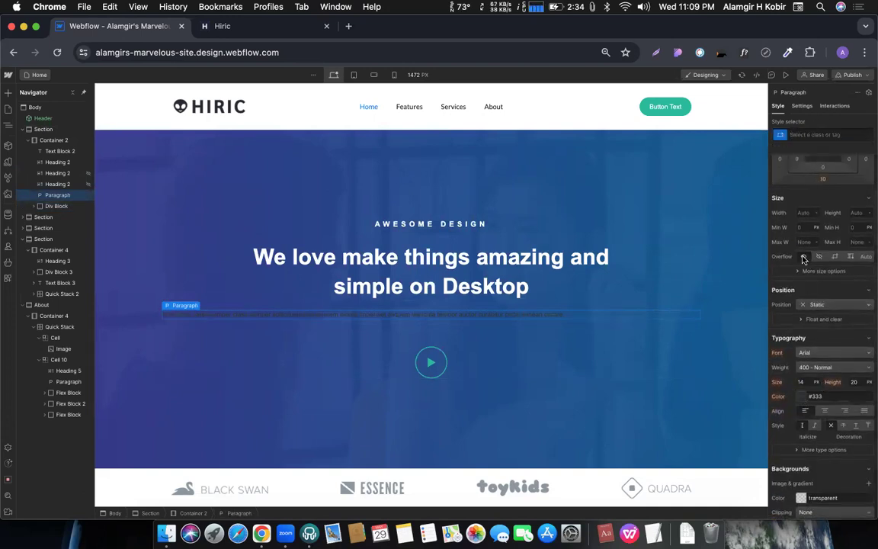
click(800, 397)
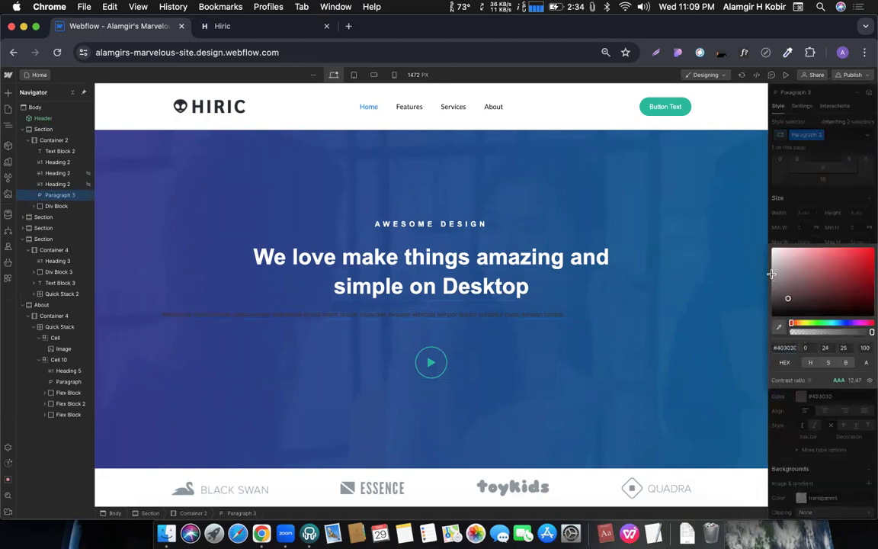
drag(772, 278, 768, 258)
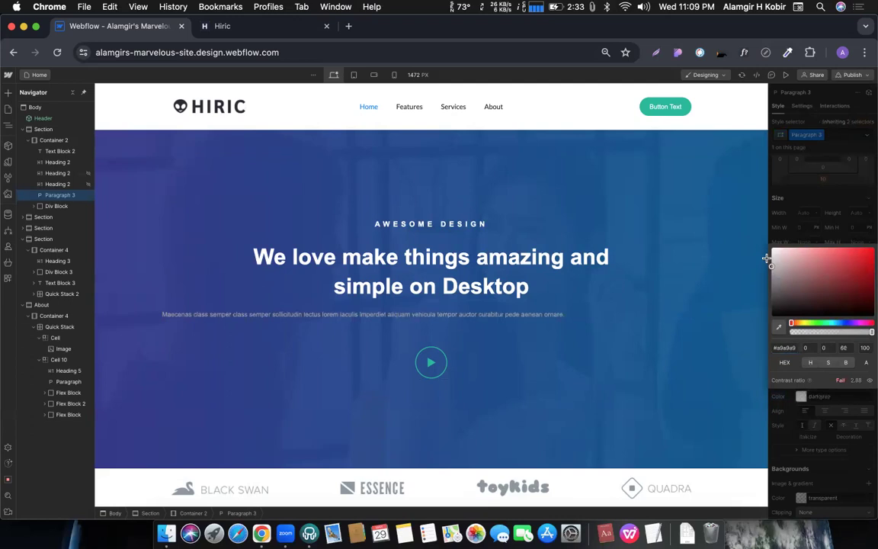
click(805, 212)
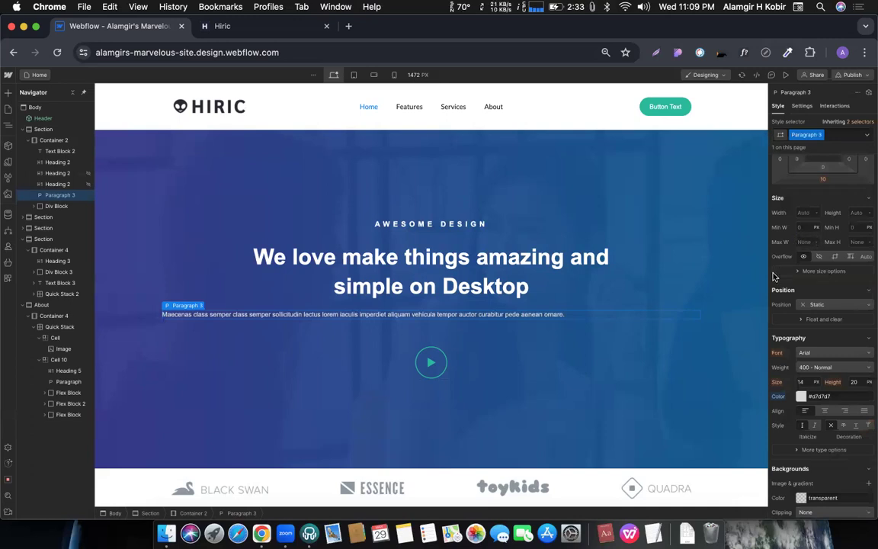
- Undo the hero paragraph's color change and class removal to restore its Paragraph 2 class
key(BackSpace)
key(super+z)
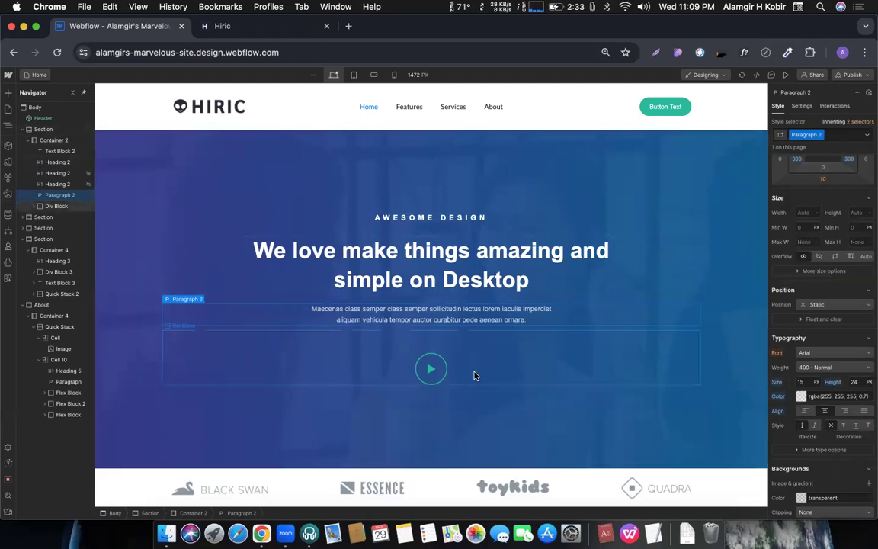
scroll(472, 374, down, 1)
scroll(473, 374, down, 10)
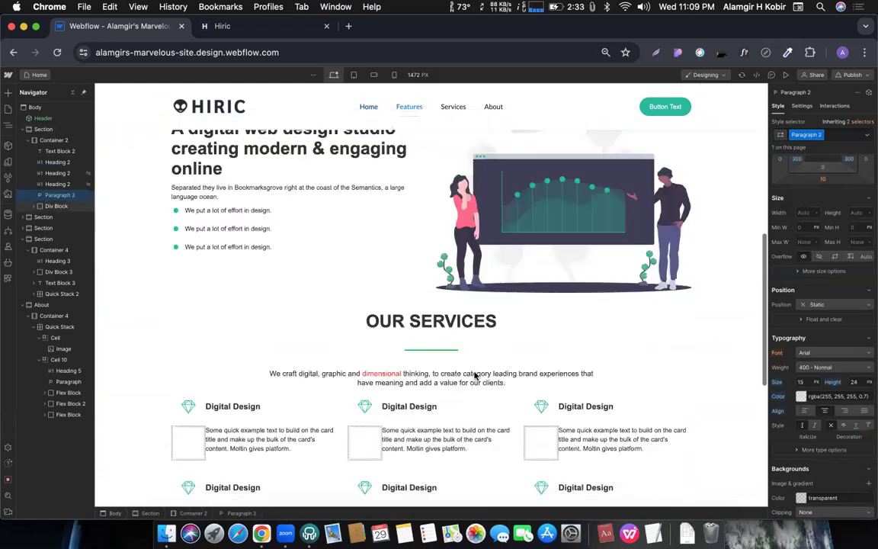
scroll(407, 304, up, 5)
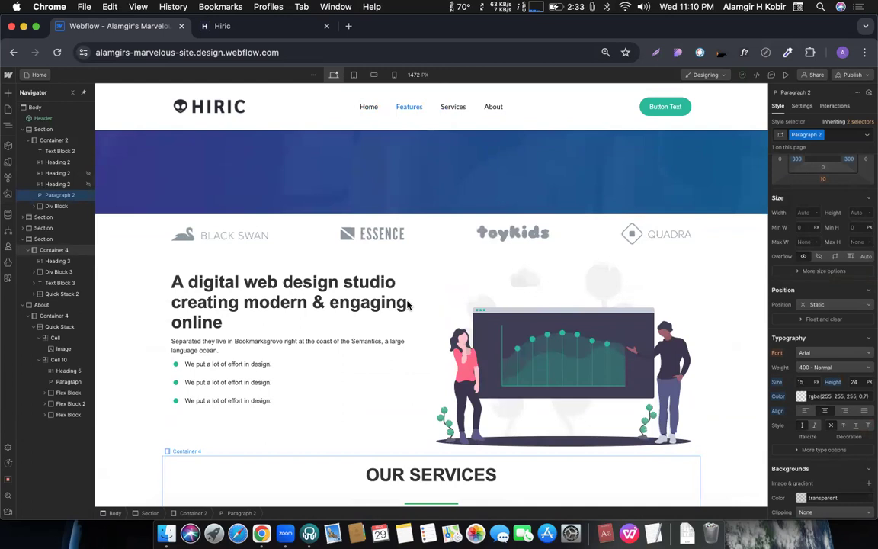
scroll(407, 305, up, 7)
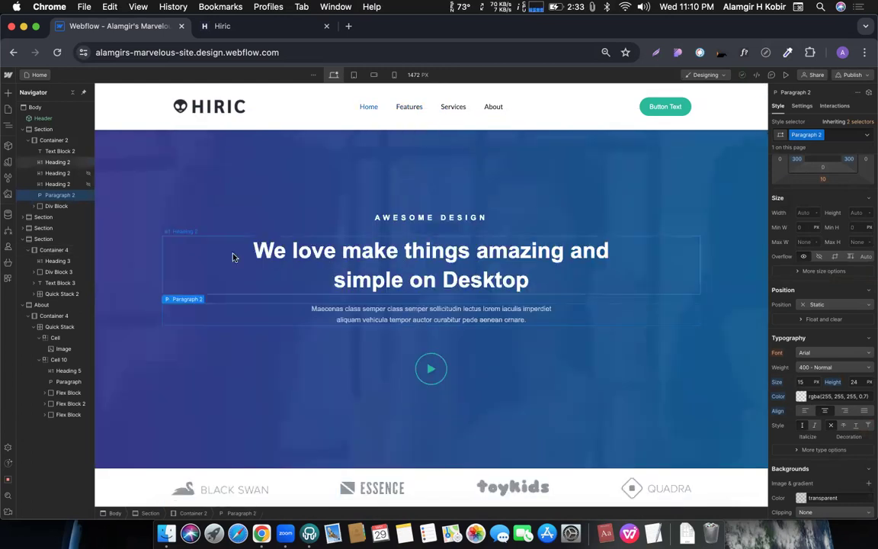
- Examine the classes and styles of the hero heading, the "Awesome Design" text block and the hero section
click(185, 238)
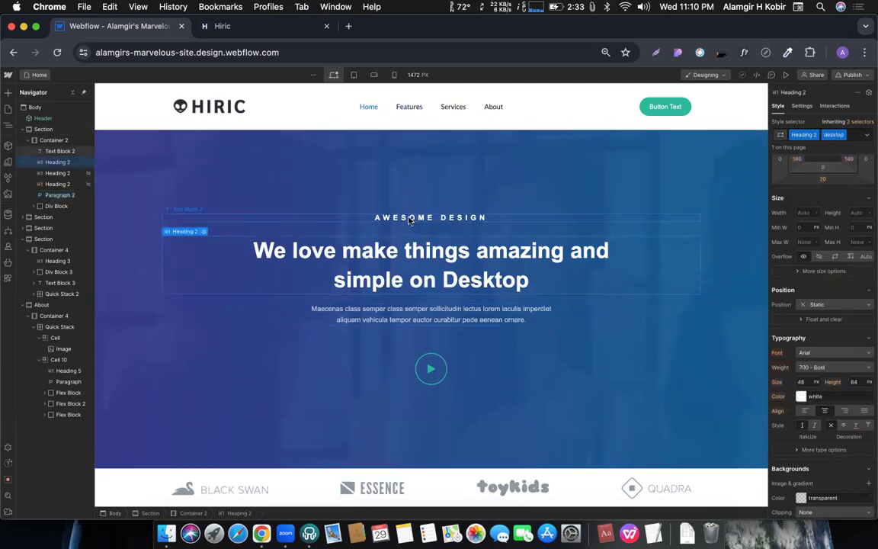
click(322, 226)
scroll(345, 271, down, 1)
scroll(346, 271, down, 2)
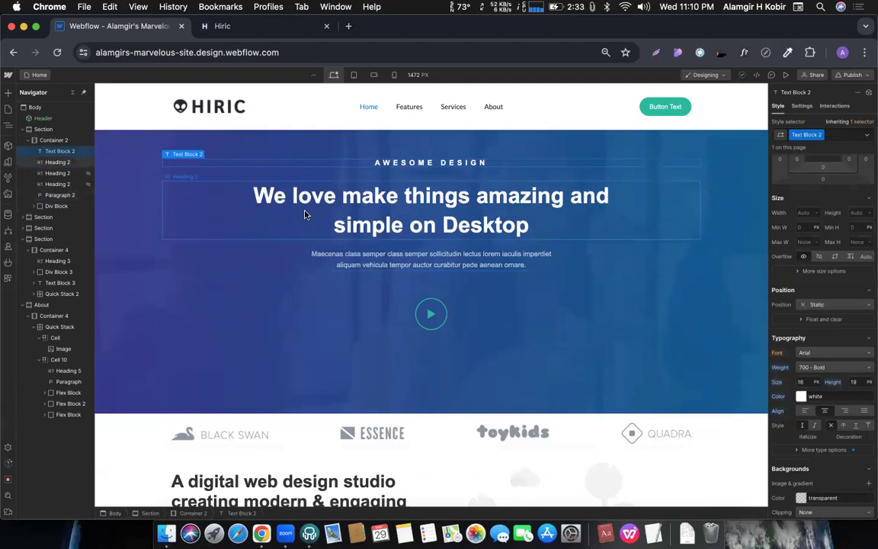
click(168, 178)
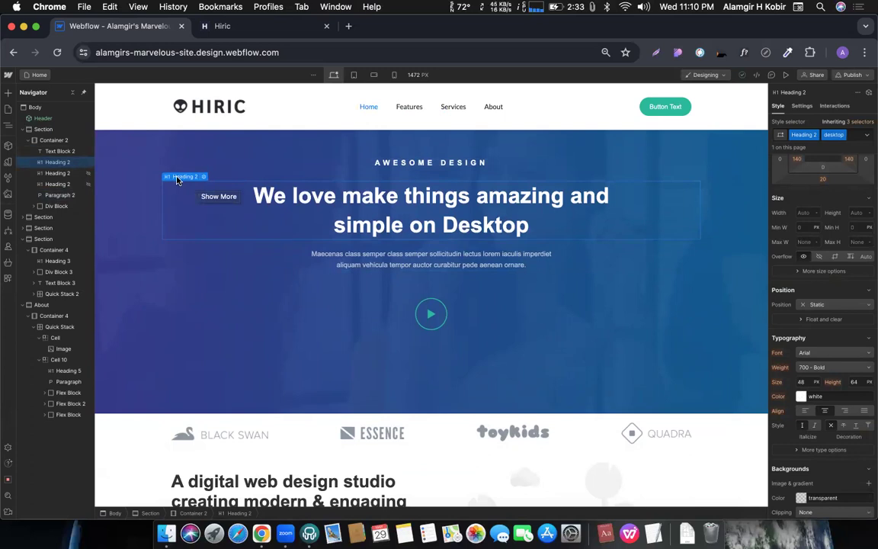
mouse_move(174, 181)
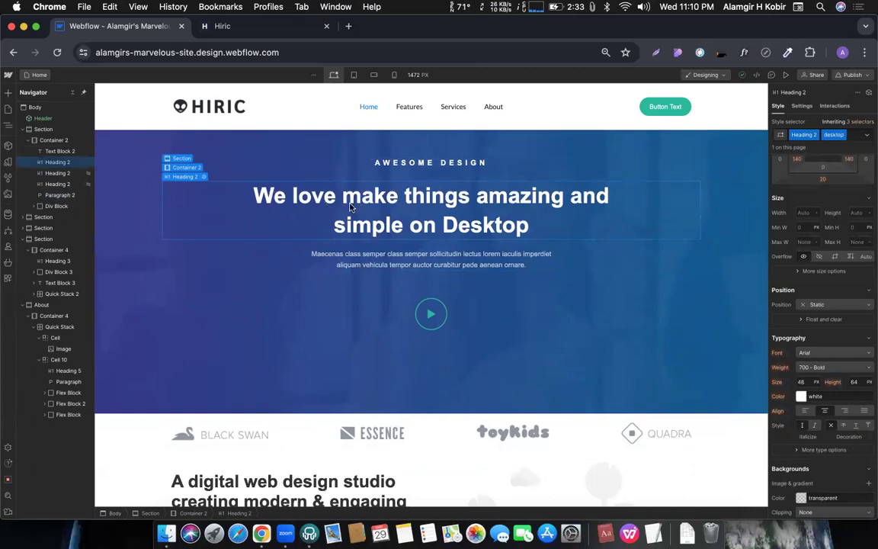
scroll(348, 208, up, 3)
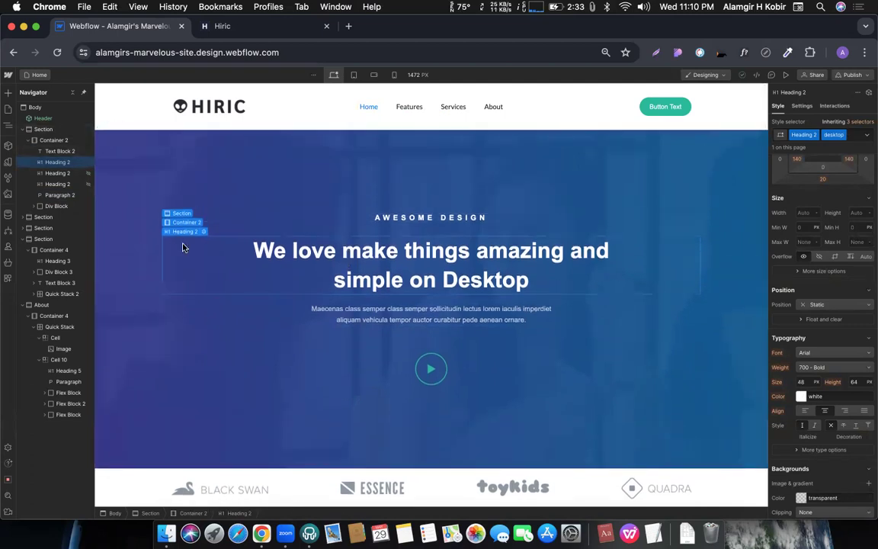
click(277, 187)
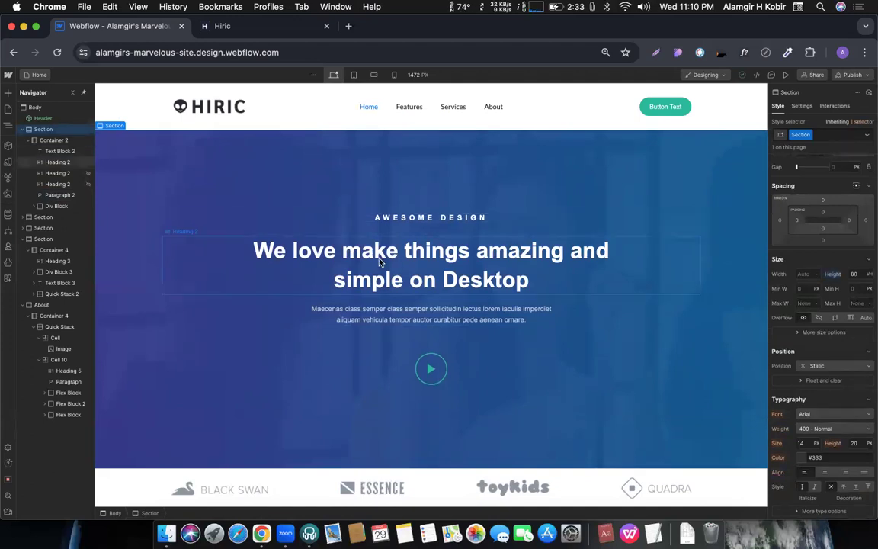
scroll(385, 262, down, 5)
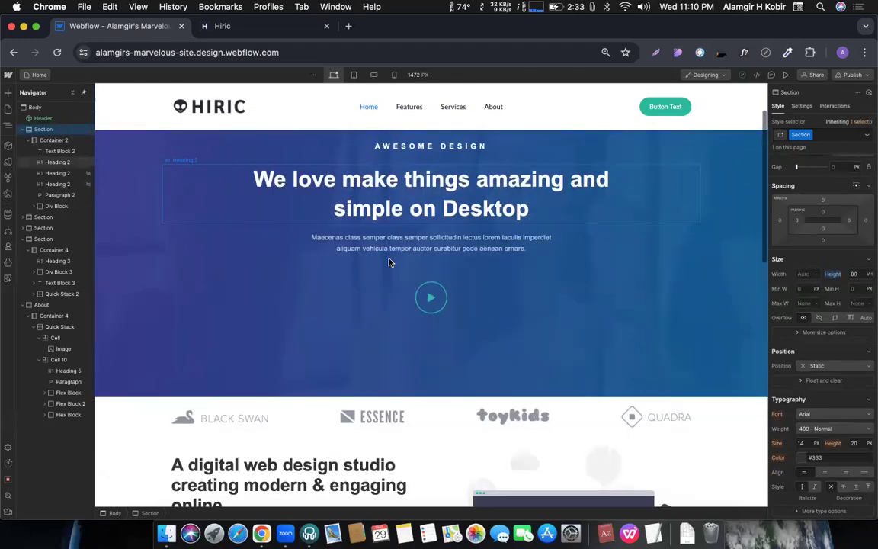
scroll(305, 256, up, 5)
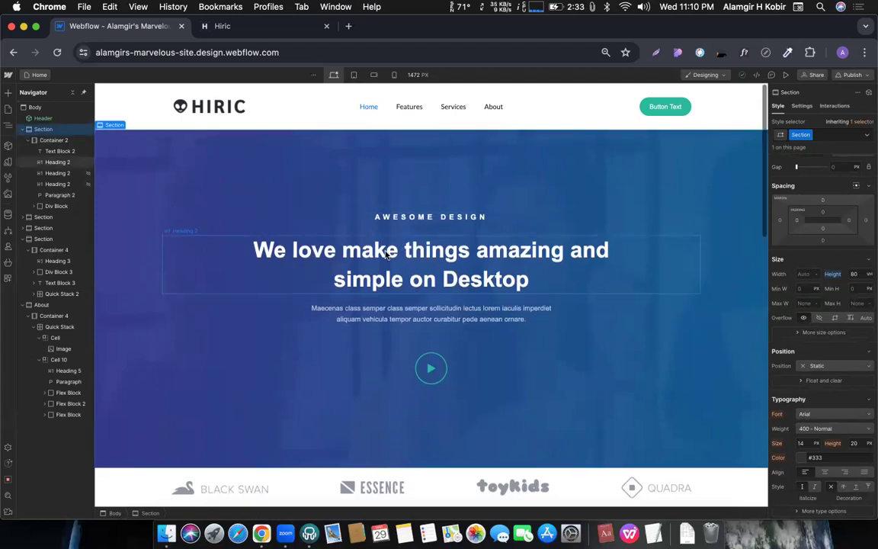
scroll(388, 249, down, 5)
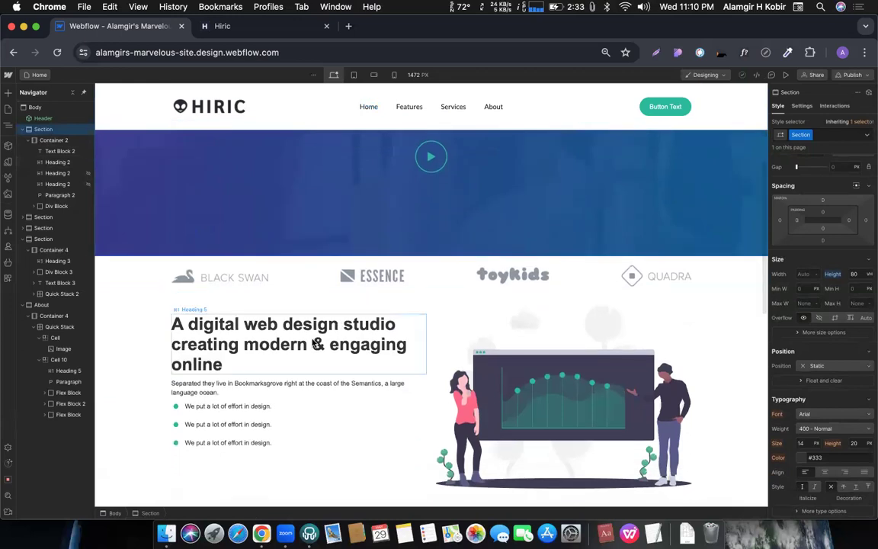
- Remove the Heading 5 class from the "A digital web design studio" heading
click(340, 325)
click(827, 137)
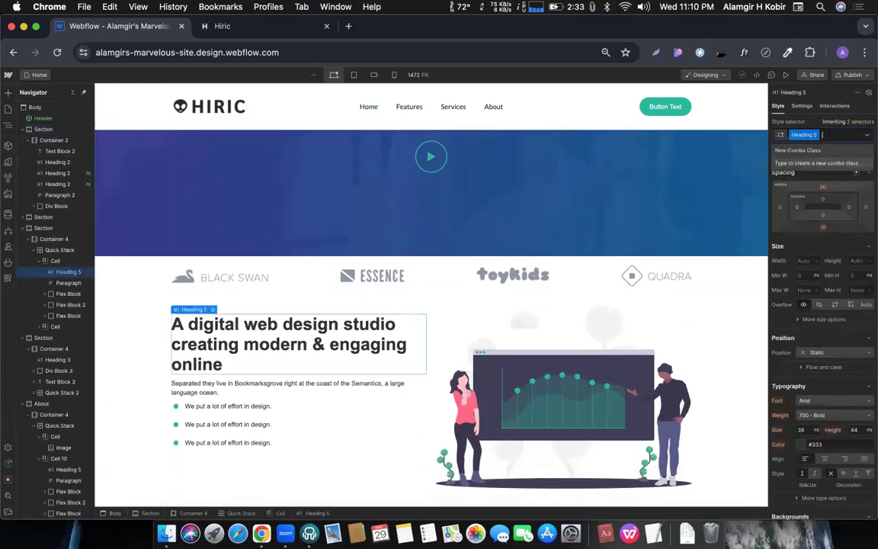
key(BackSpace)
- Try applying the existing Heading 2 class to the "A digital web design studio" heading and compare it with the hero heading
text(head)
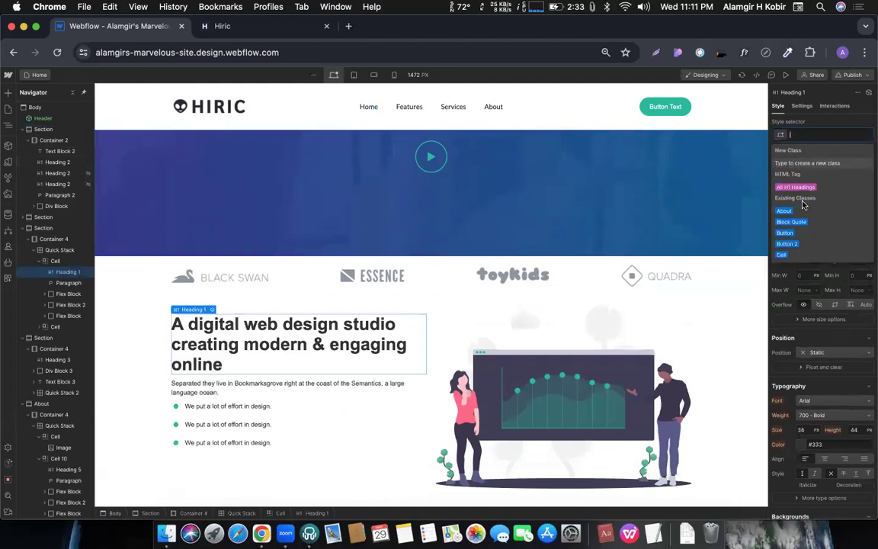
click(800, 200)
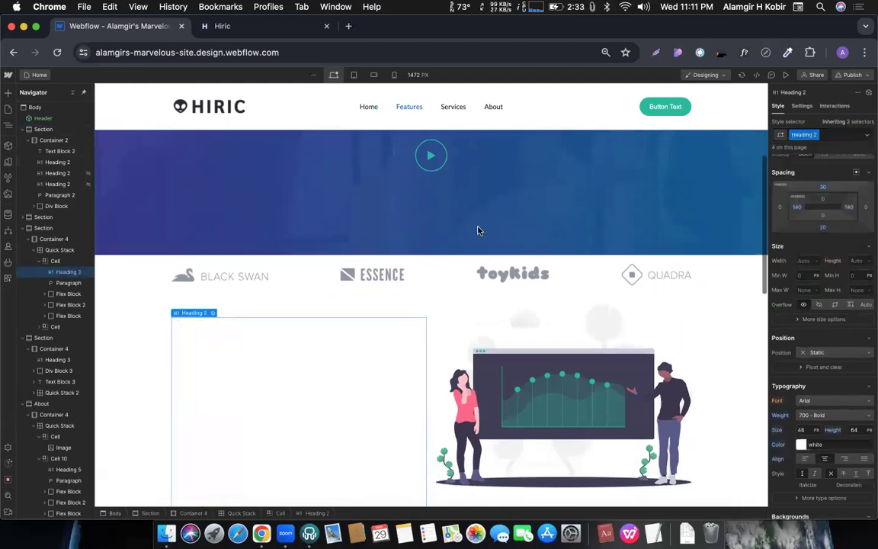
scroll(461, 197, up, 3)
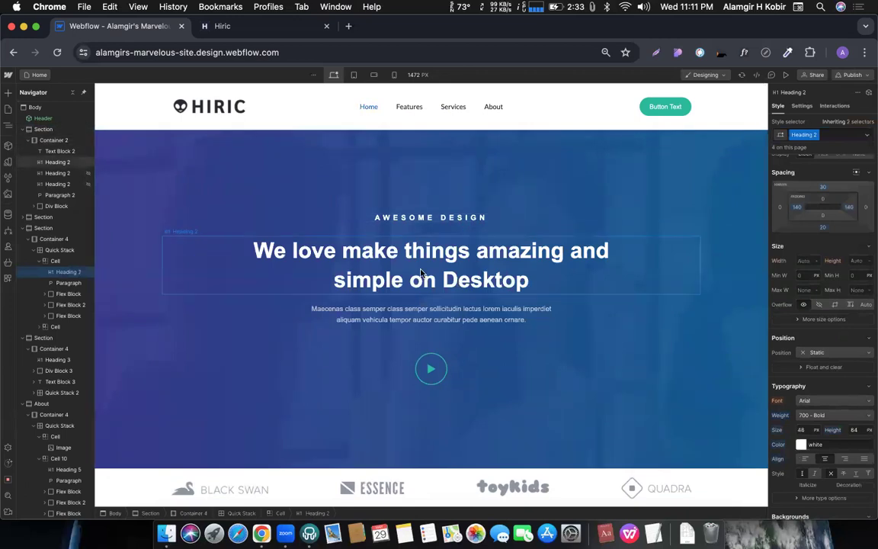
scroll(420, 273, down, 5)
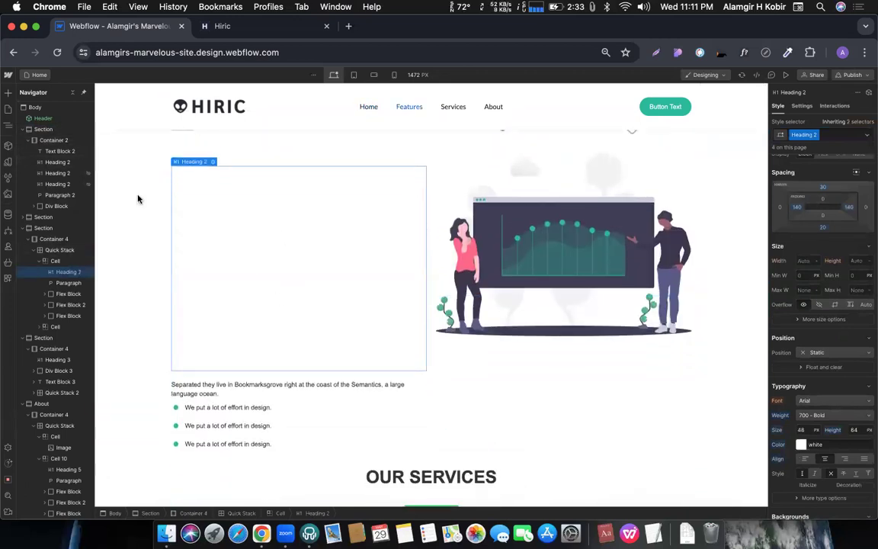
- Preview the page to check the restyled studio heading, leave the preview, and undo the Heading 2 class assignment
click(786, 75)
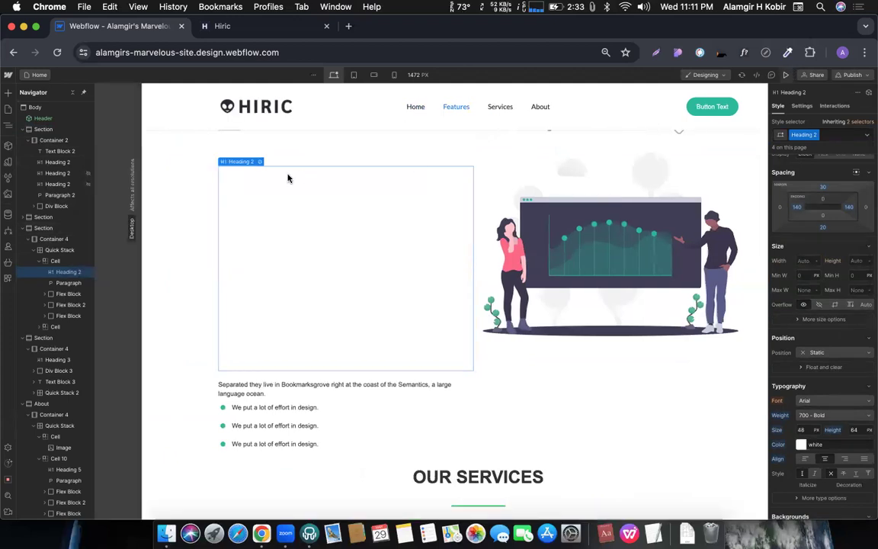
drag(47, 185, 387, 288)
scroll(396, 331, up, 5)
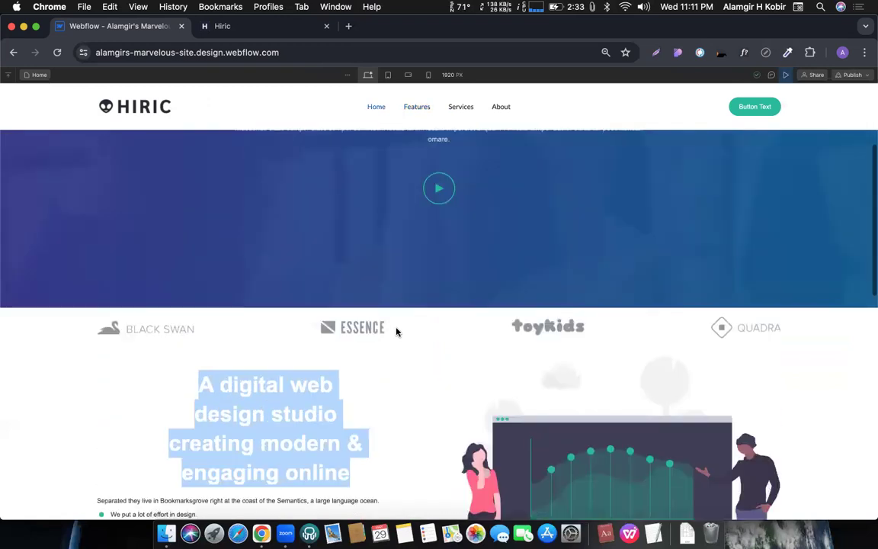
scroll(395, 331, down, 1)
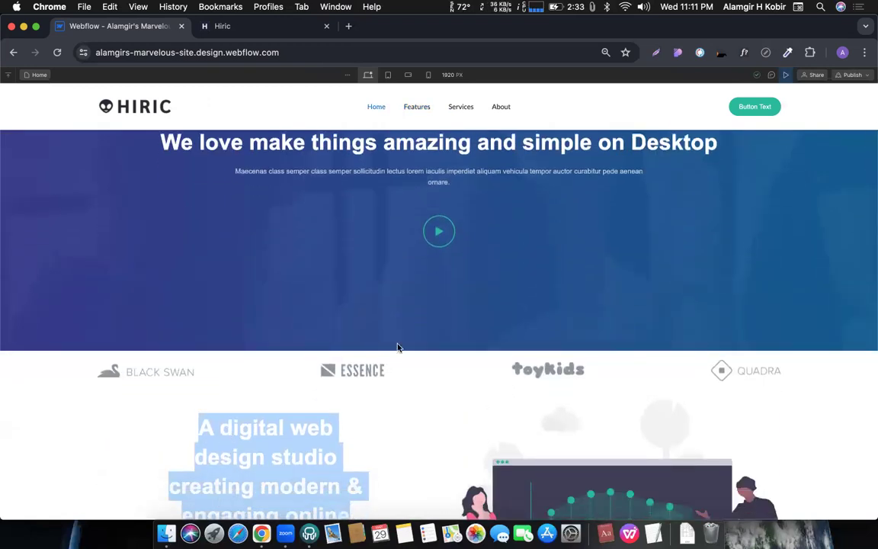
click(785, 75)
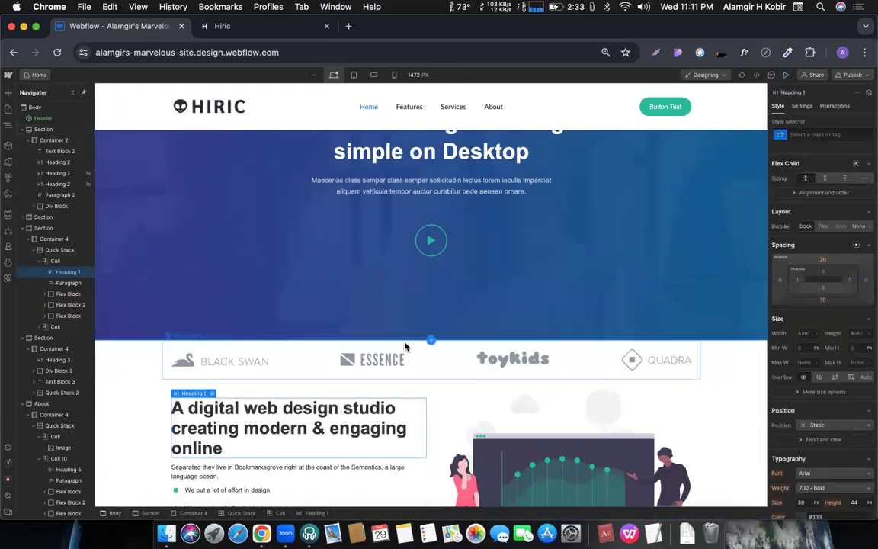
- Inspect the classes of the illustration image, the "Our Services" heading, its intro text and a service card paragraph
scroll(404, 346, down, 5)
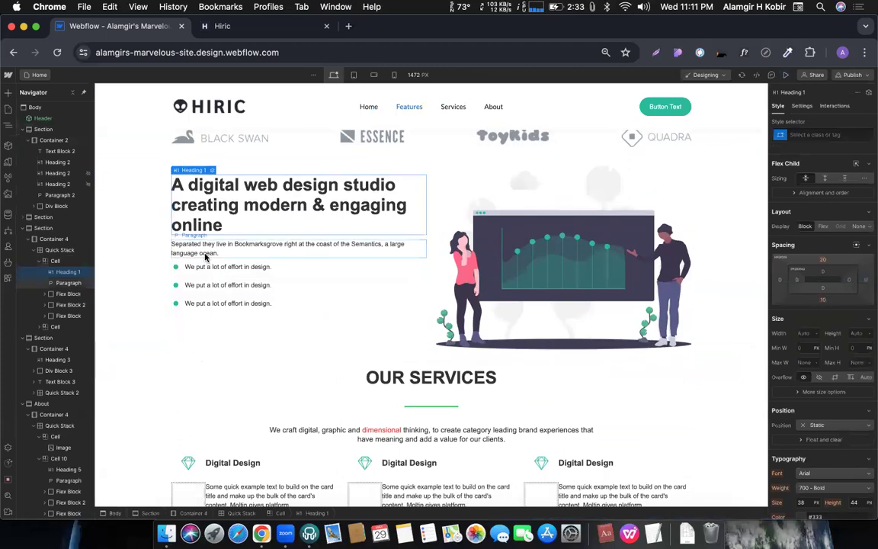
click(503, 250)
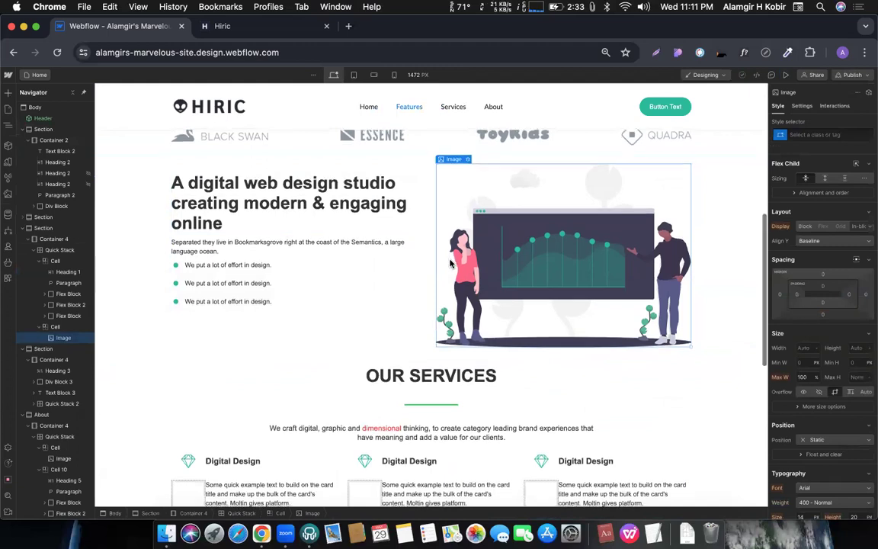
scroll(401, 328, down, 2)
click(401, 328)
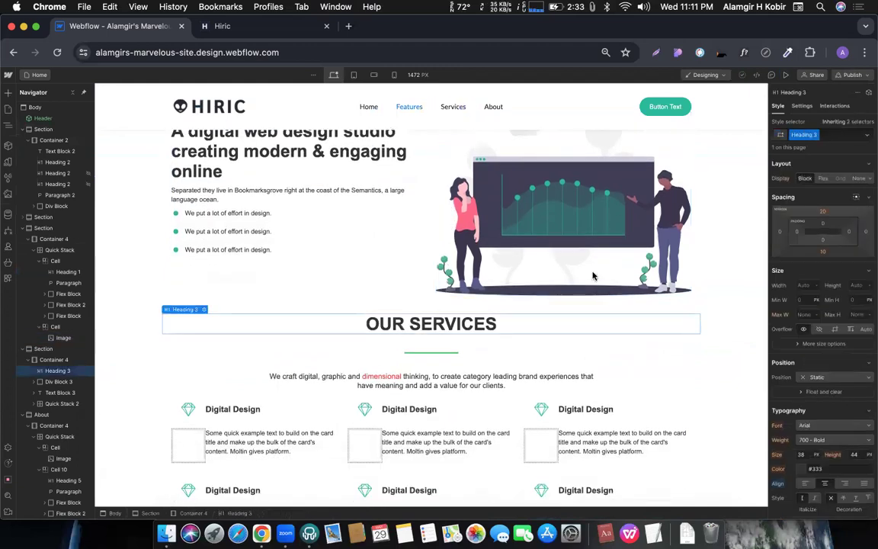
click(413, 380)
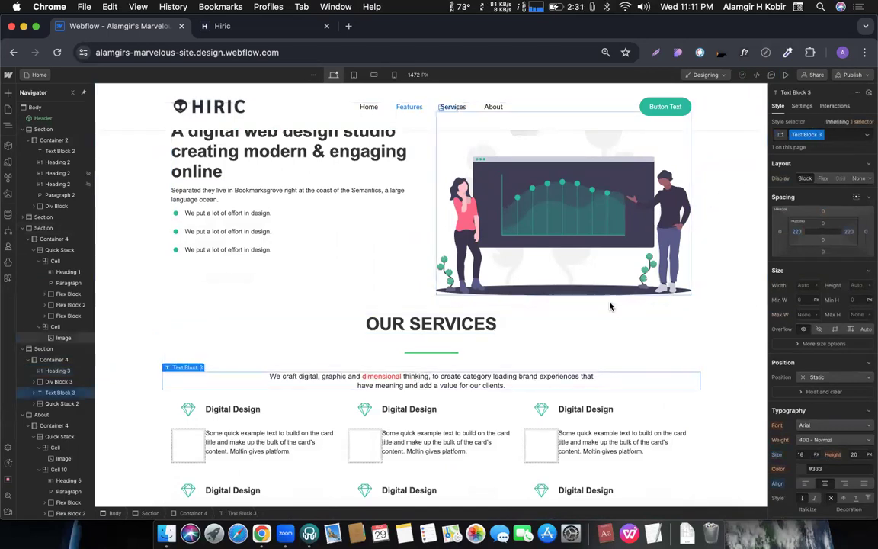
scroll(503, 374, down, 3)
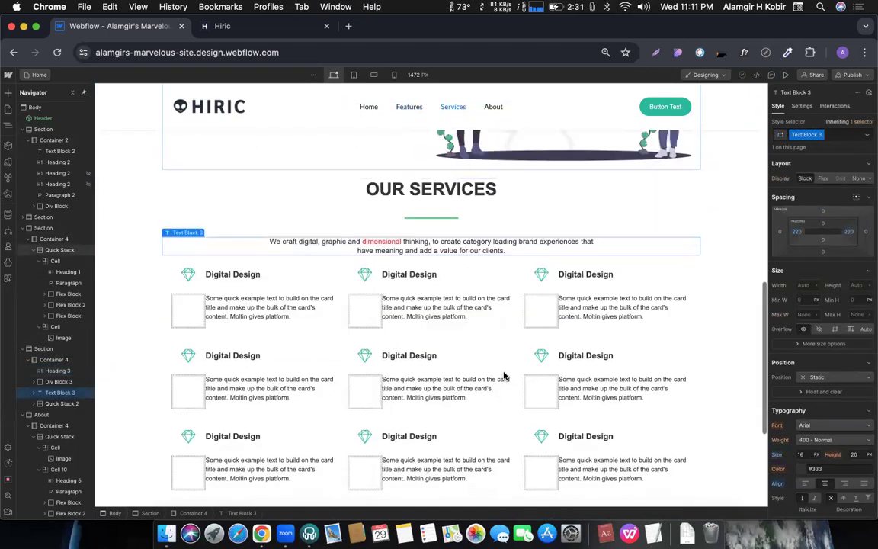
click(451, 313)
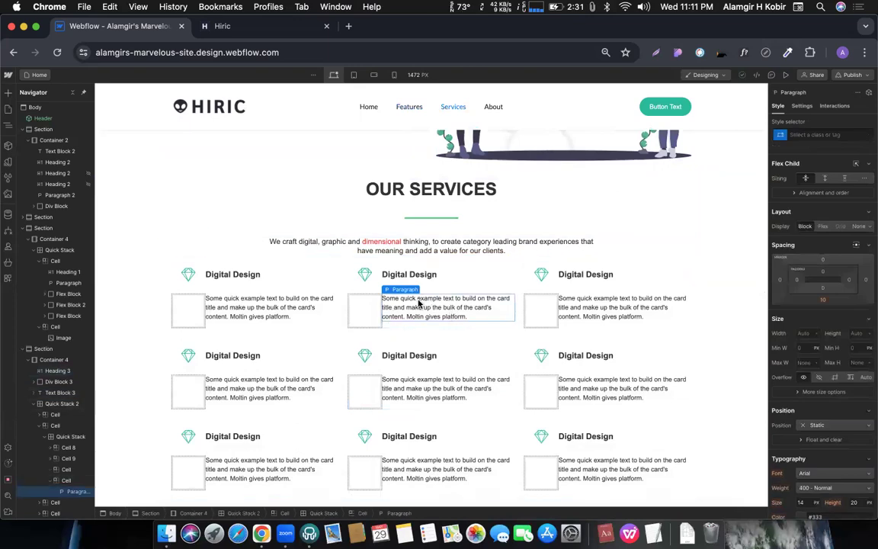
scroll(419, 304, up, 1)
scroll(418, 303, up, 5)
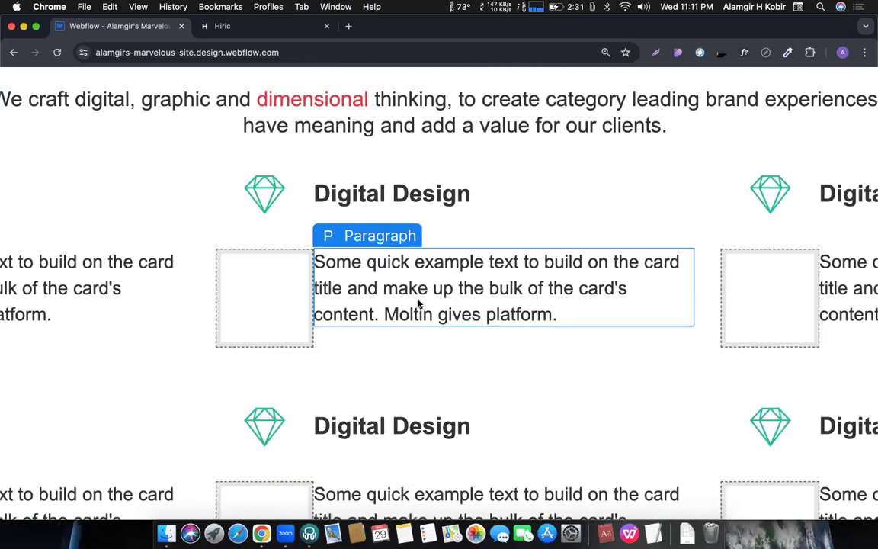
scroll(418, 303, down, 5)
scroll(414, 277, down, 2)
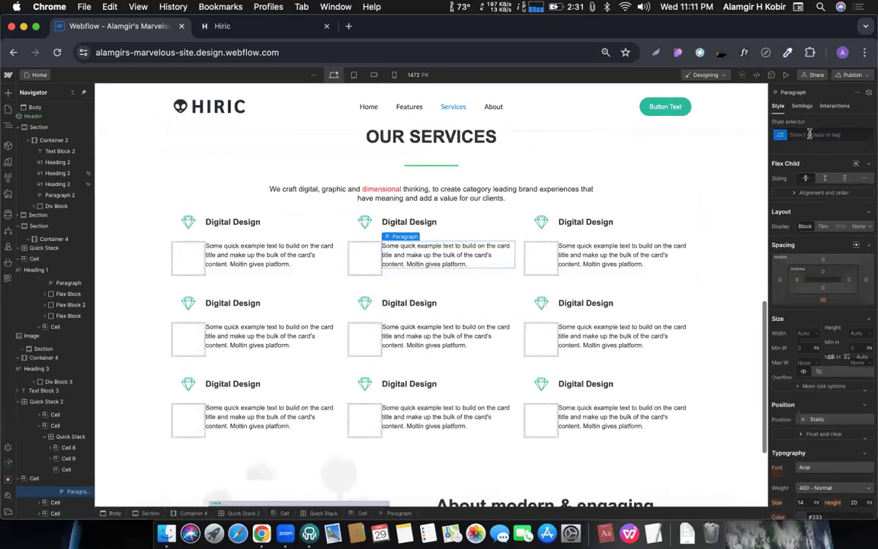
- Review the whole Home page layout from the hero section to the About section
scroll(415, 276, up, 10)
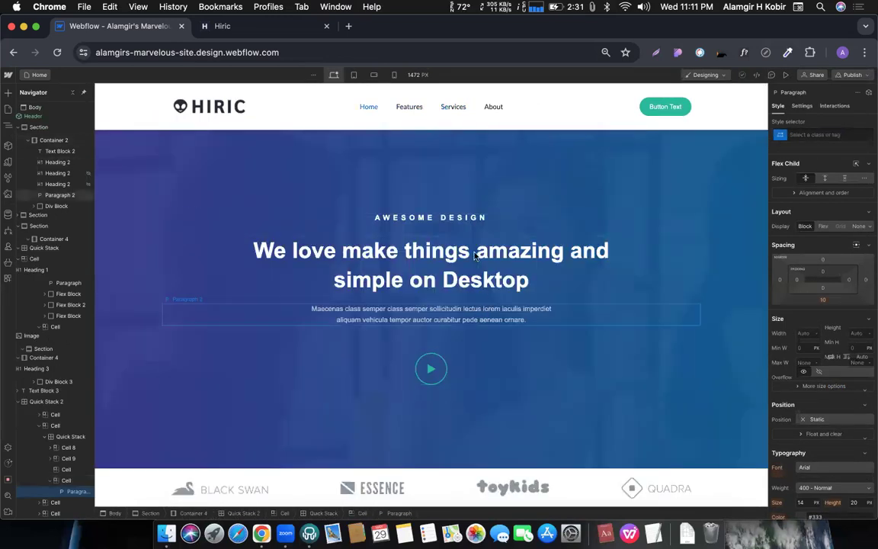
scroll(274, 221, down, 10)
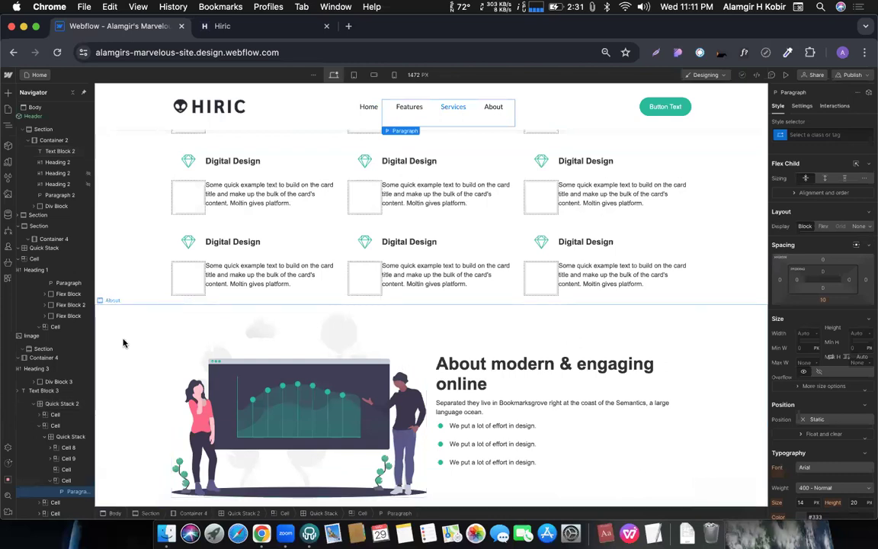
scroll(133, 341, down, 1)
scroll(119, 304, up, 10)
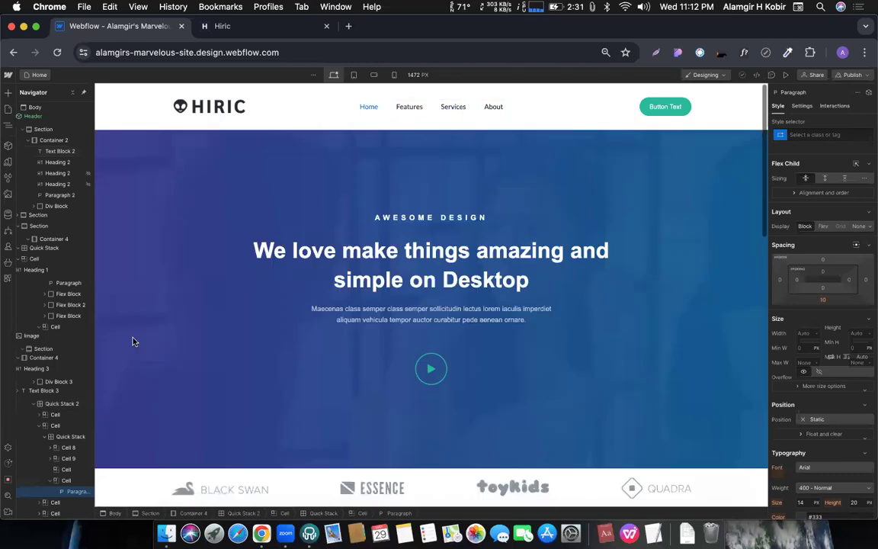
scroll(371, 336, down, 3)
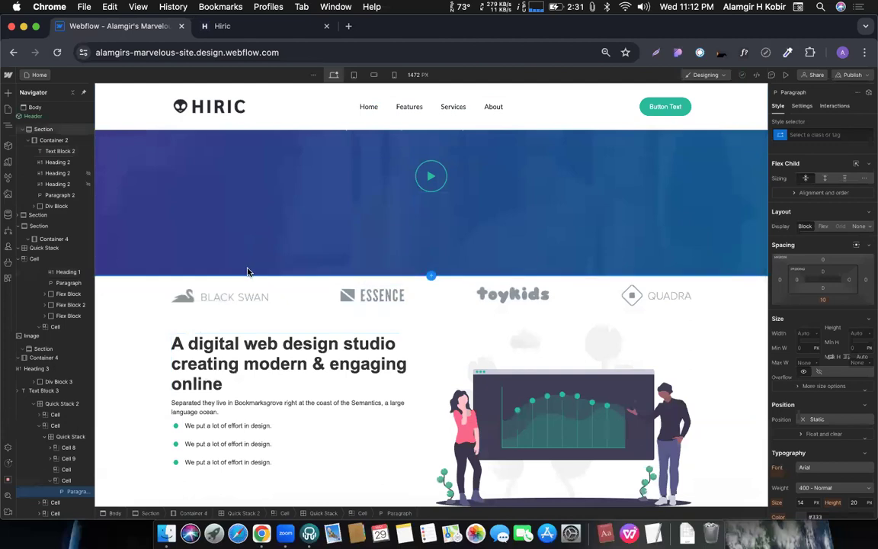
scroll(229, 177, up, 3)
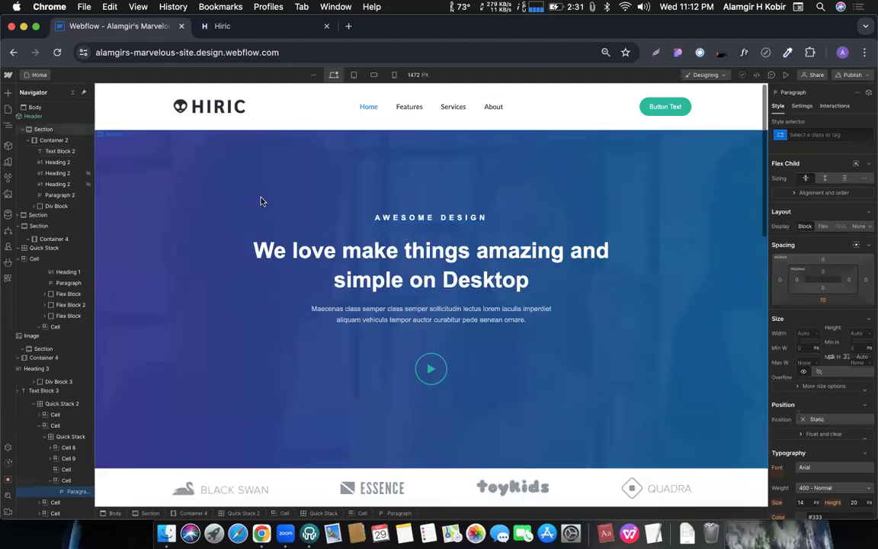
- Open the About us page and add a Section to the body below the header
click(36, 75)
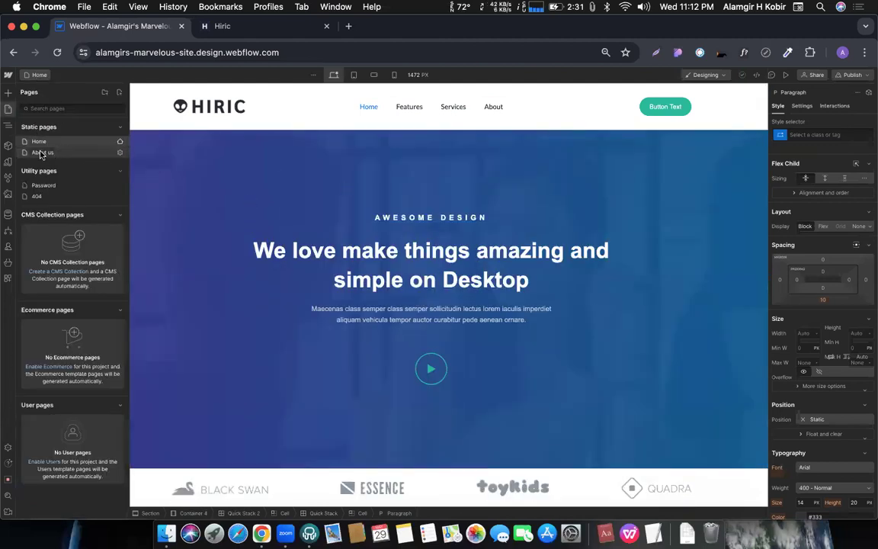
click(42, 153)
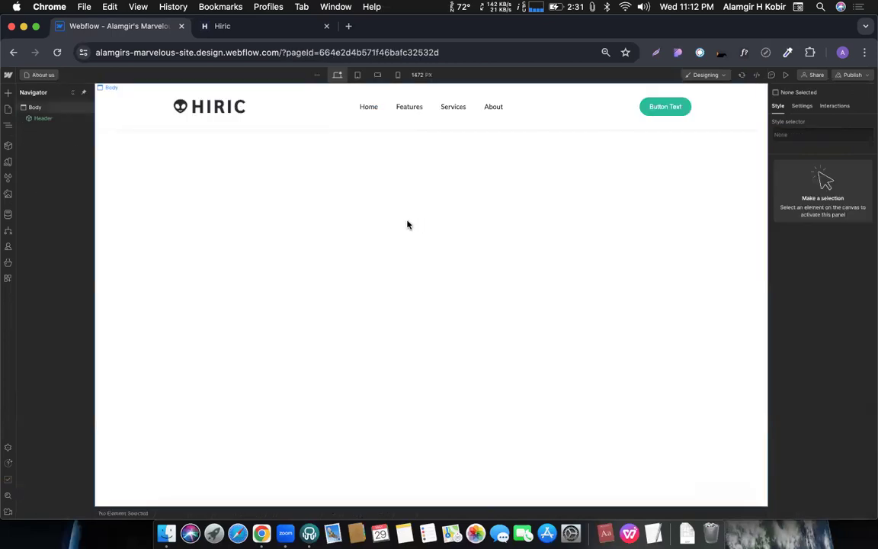
click(363, 220)
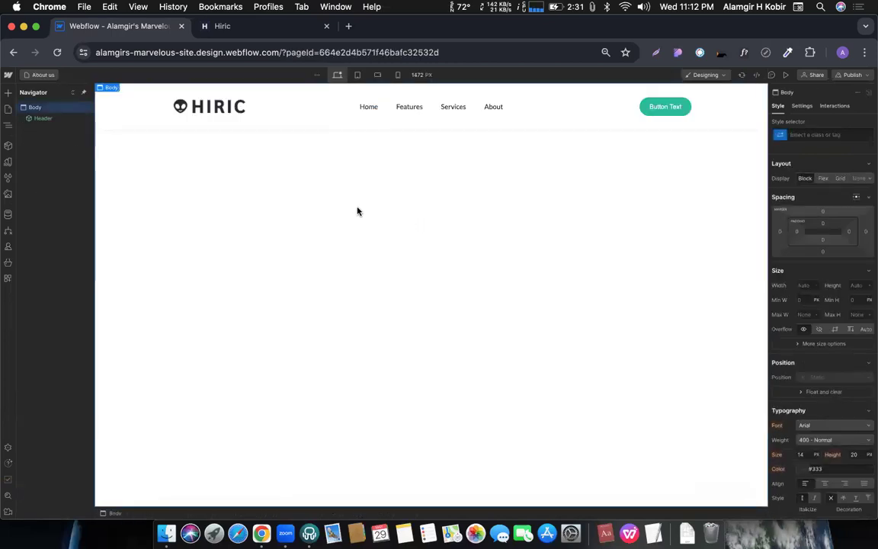
click(10, 94)
drag(34, 168, 290, 198)
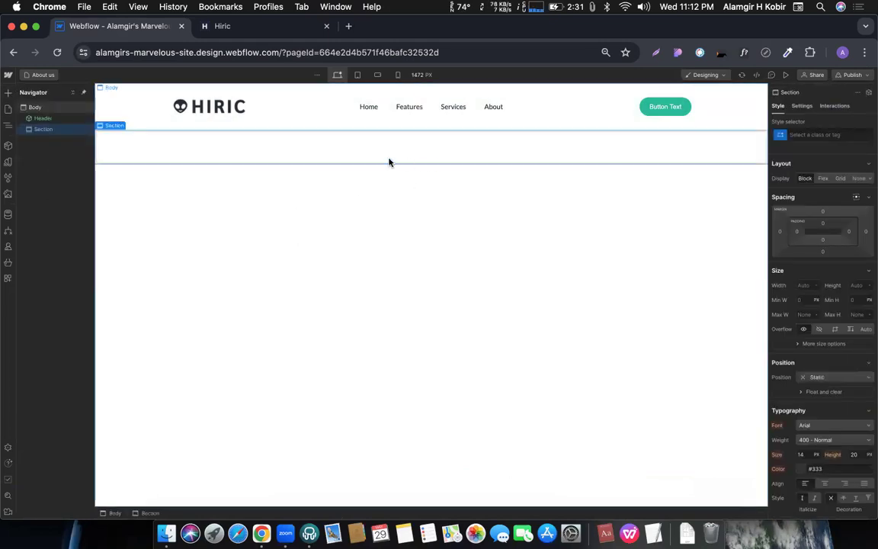
- Assign a new class named "About hero sec" to the empty section below the header
click(804, 135)
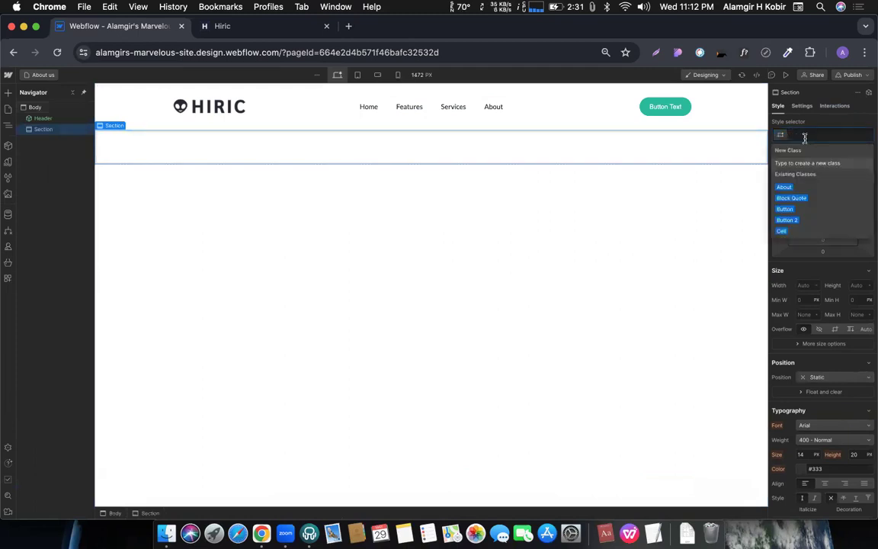
text(About)
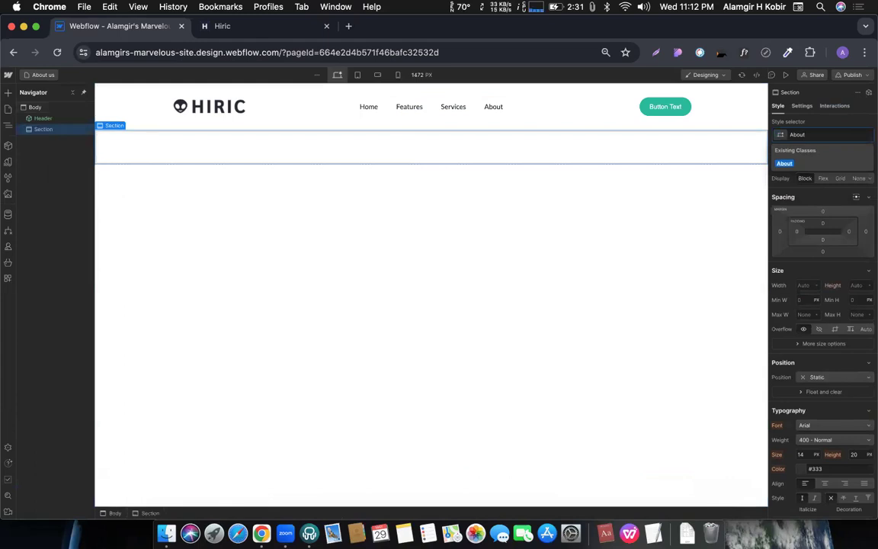
text( her)
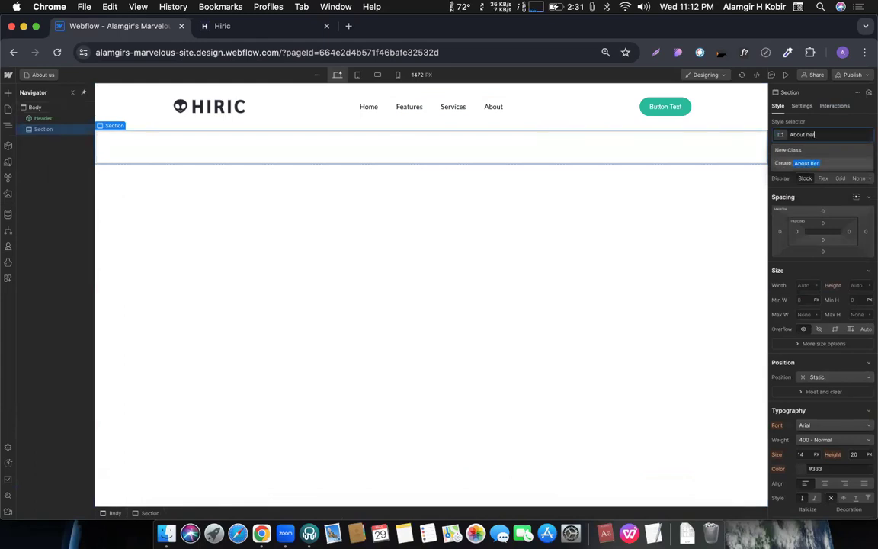
text(o)
key(Return)
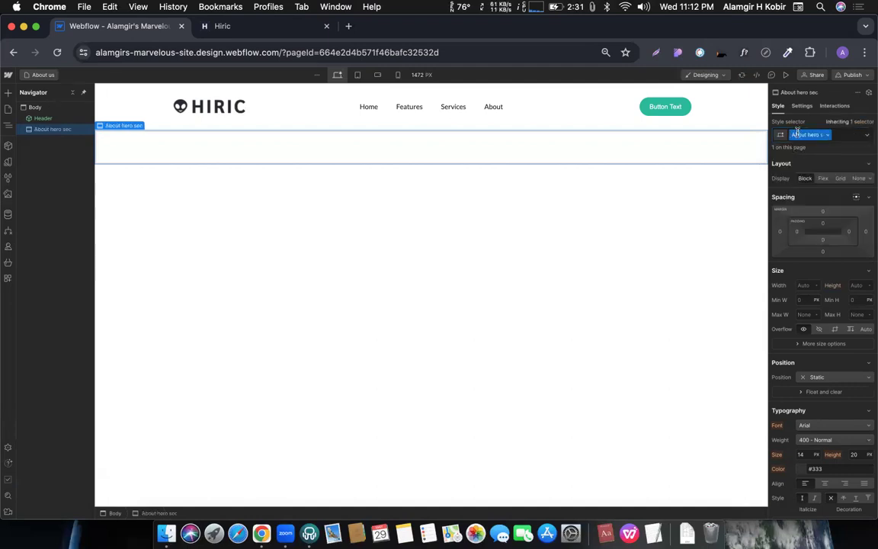
- Try renaming the section's class to "zxfcgvhbj" and undo the rename
double_click(797, 134)
text(zxfcgvhbj)
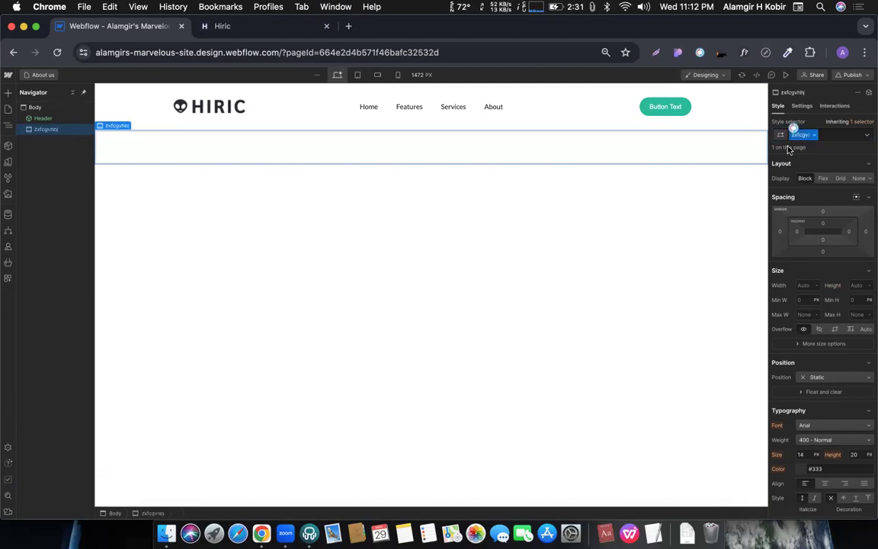
key(Return)
click(655, 260)
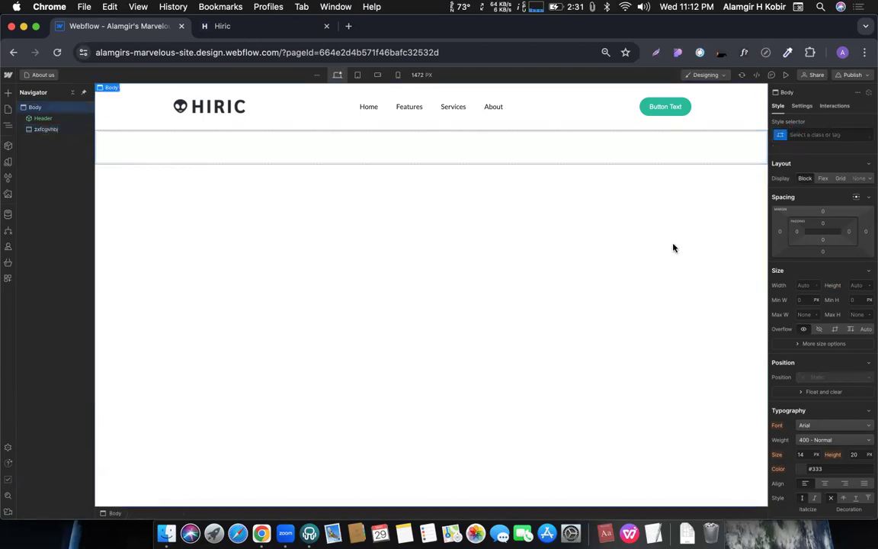
click(648, 129)
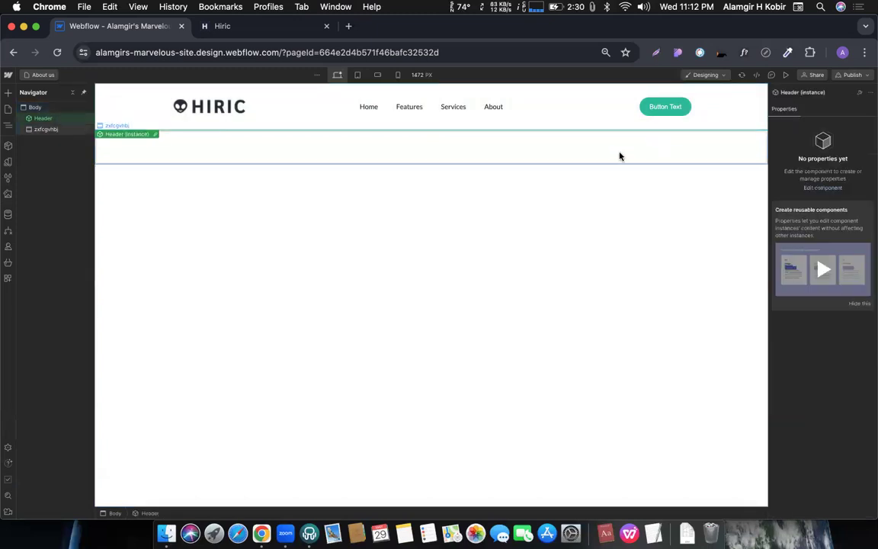
click(254, 158)
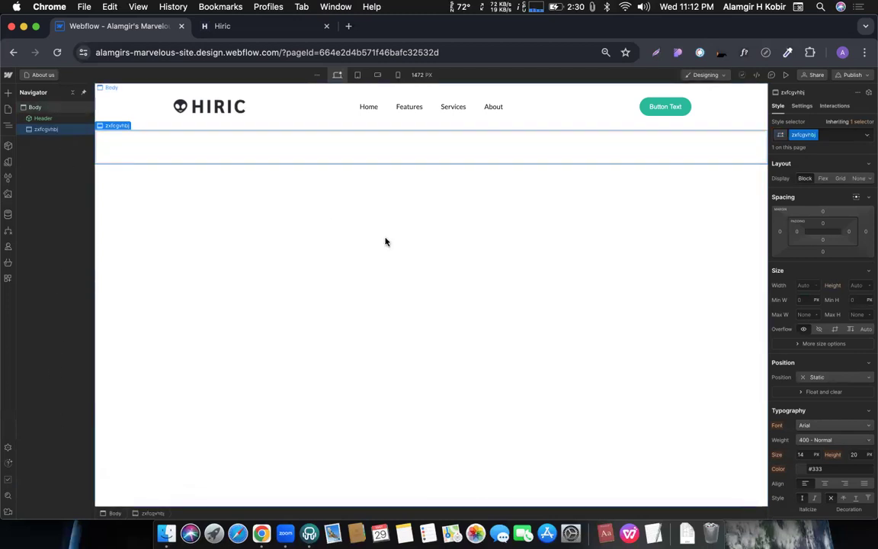
key(super+z)
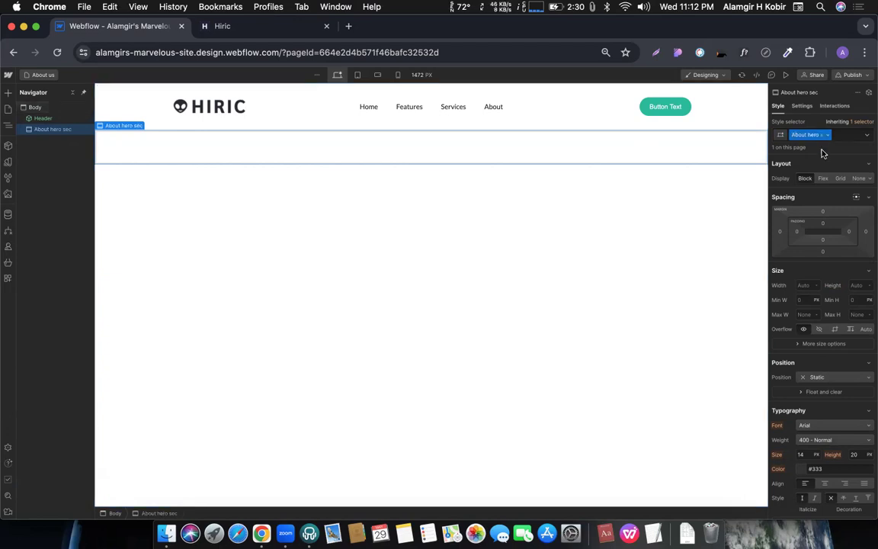
- Examine the rename and combo class options of the section's "About hero sec" class without changing it
double_click(805, 134)
click(846, 134)
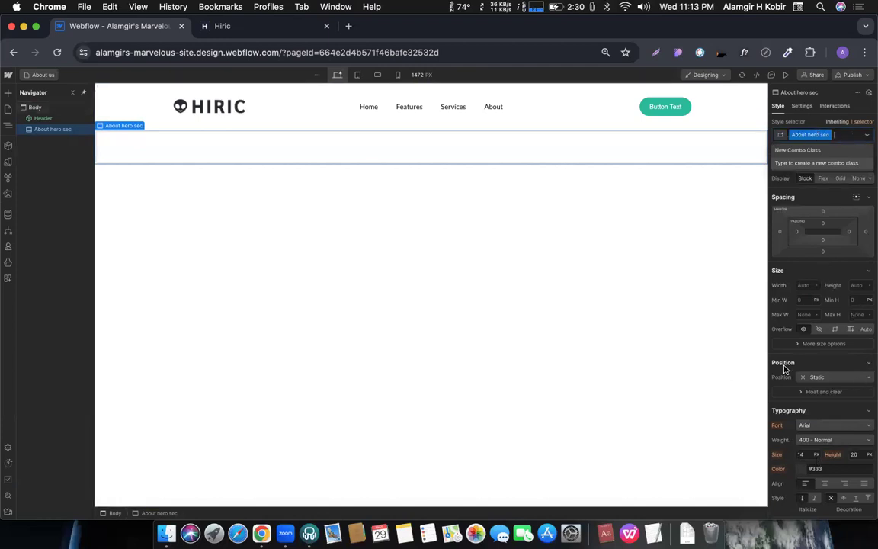
click(828, 135)
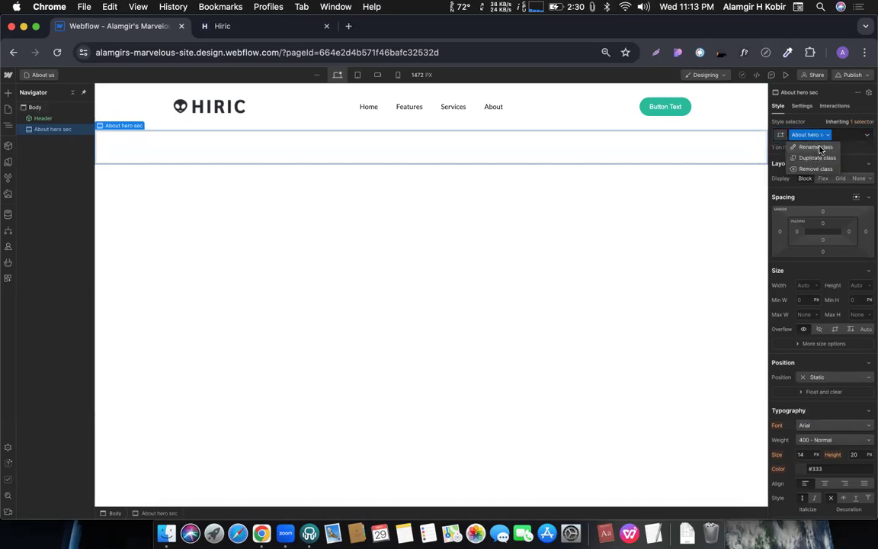
click(816, 147)
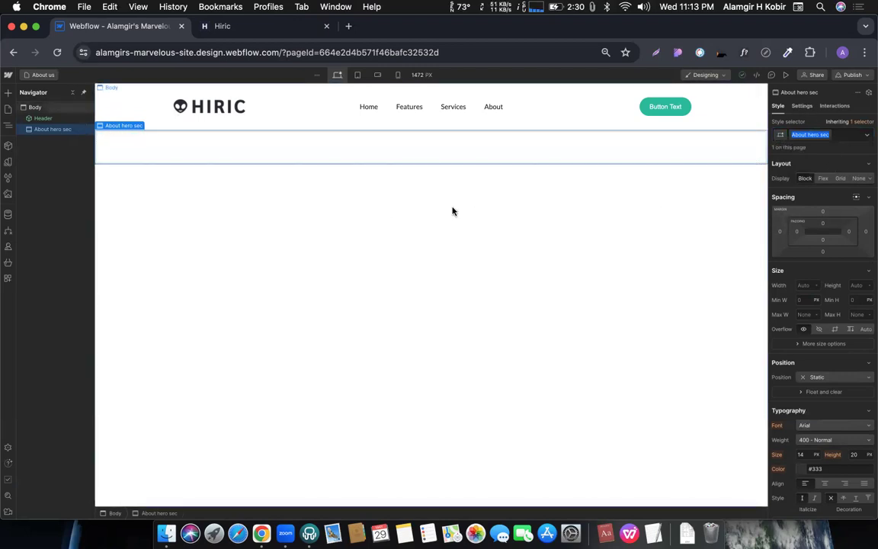
click(208, 203)
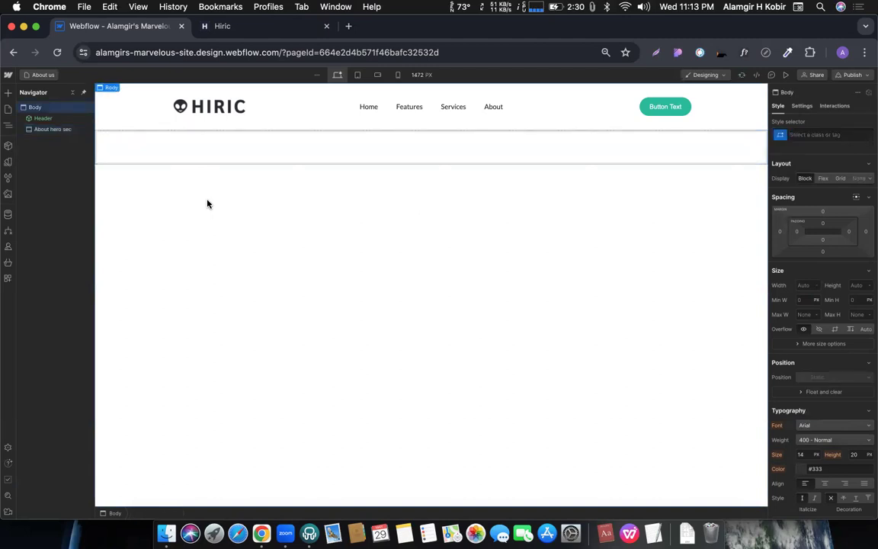
click(389, 153)
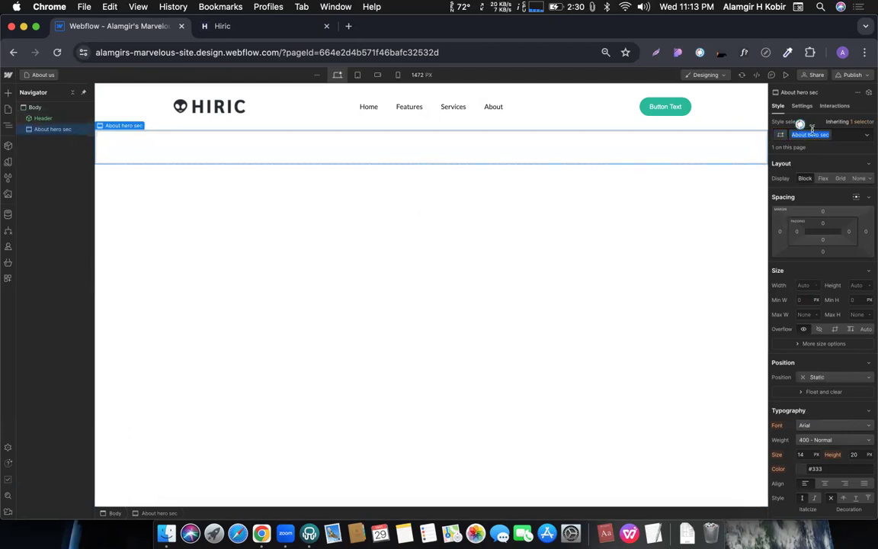
click(845, 135)
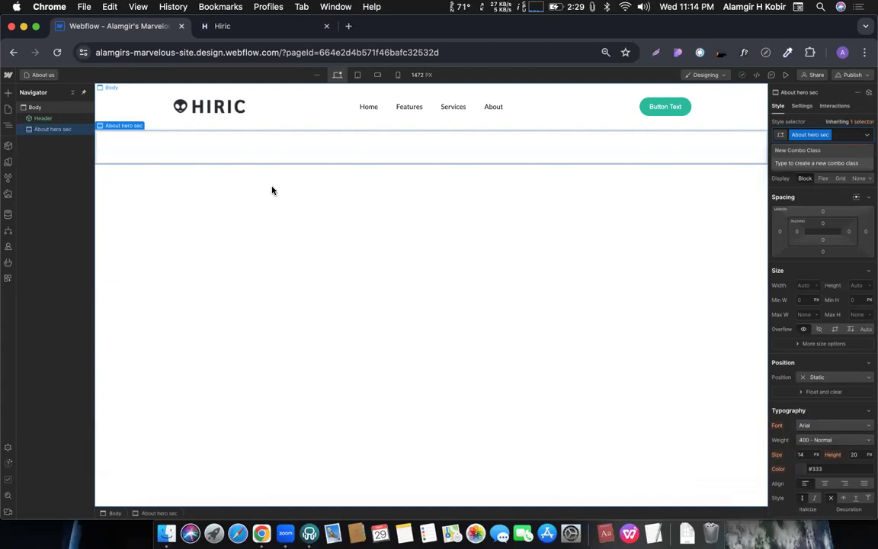
- Open the Home page and copy the heading "A digital web design studio creating modern & engaging online"
click(34, 76)
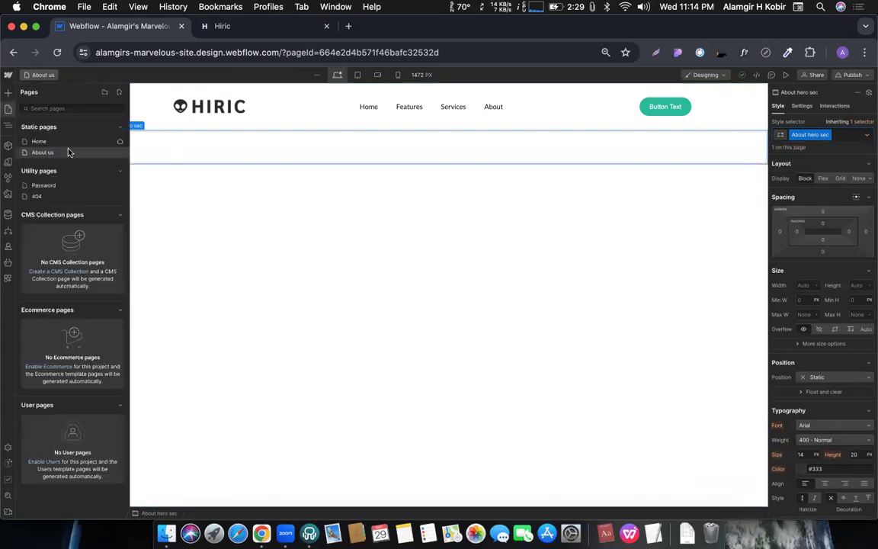
click(40, 132)
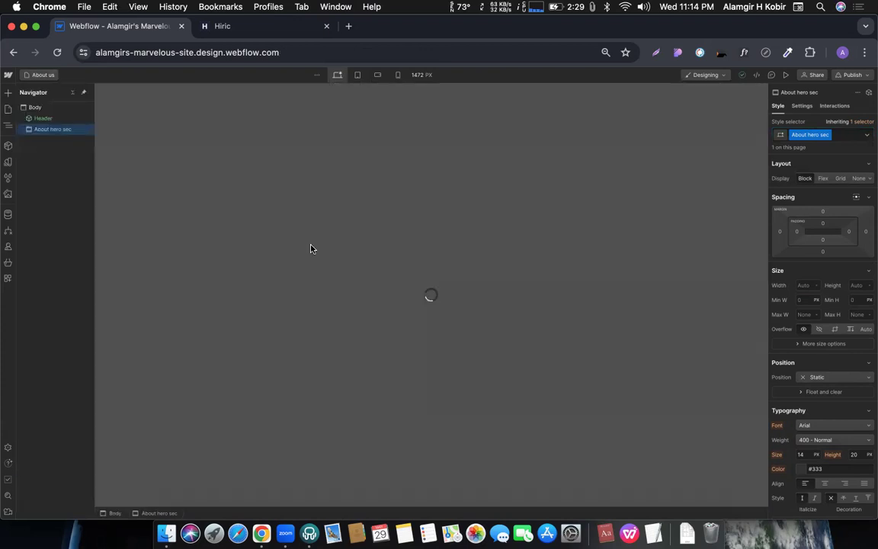
scroll(329, 297, down, 5)
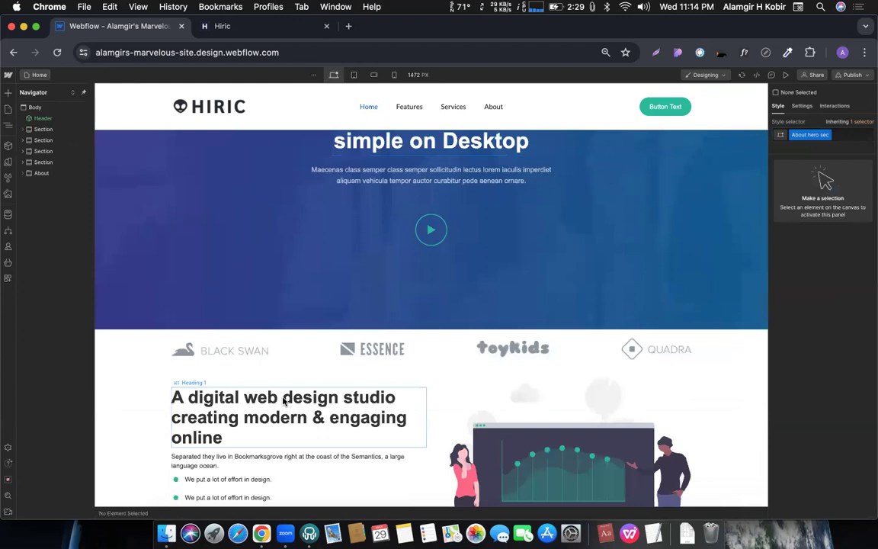
click(284, 400)
key(super+c)
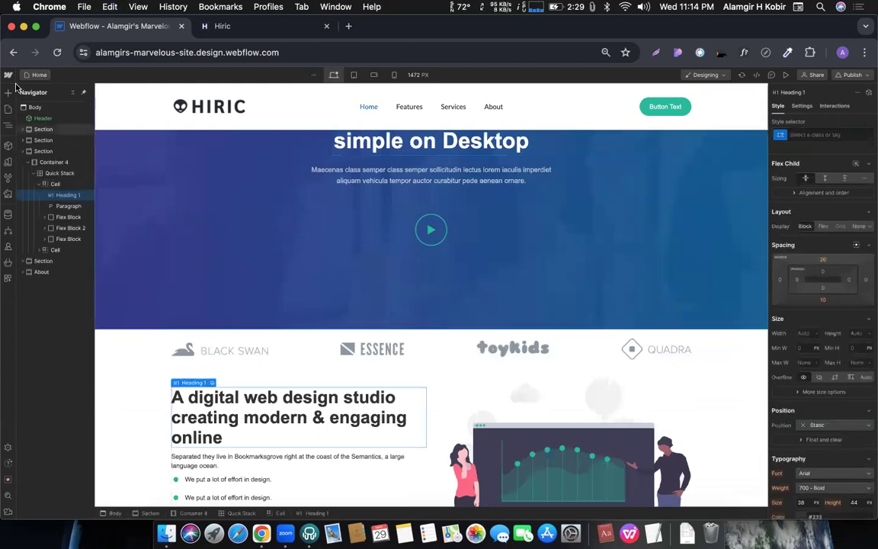
- Return to the About us page and paste the copied heading into the About hero sec section
click(8, 108)
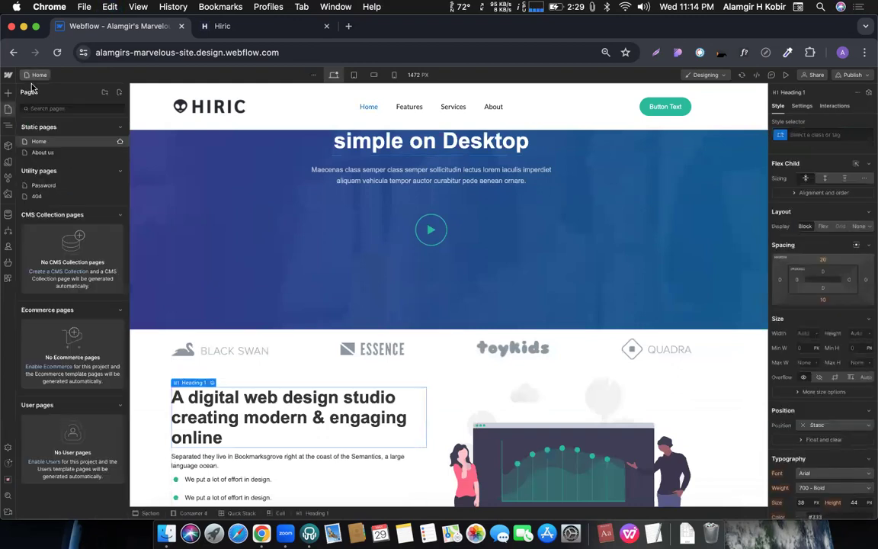
click(41, 152)
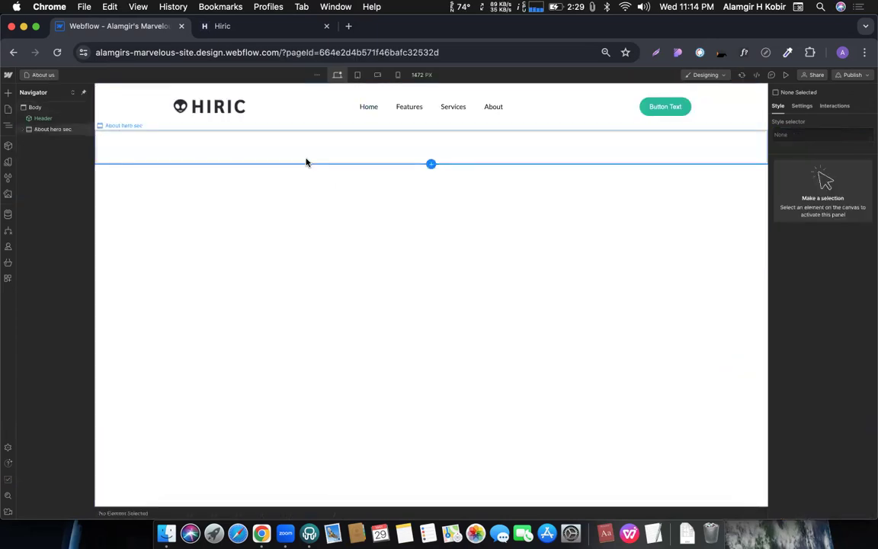
click(306, 163)
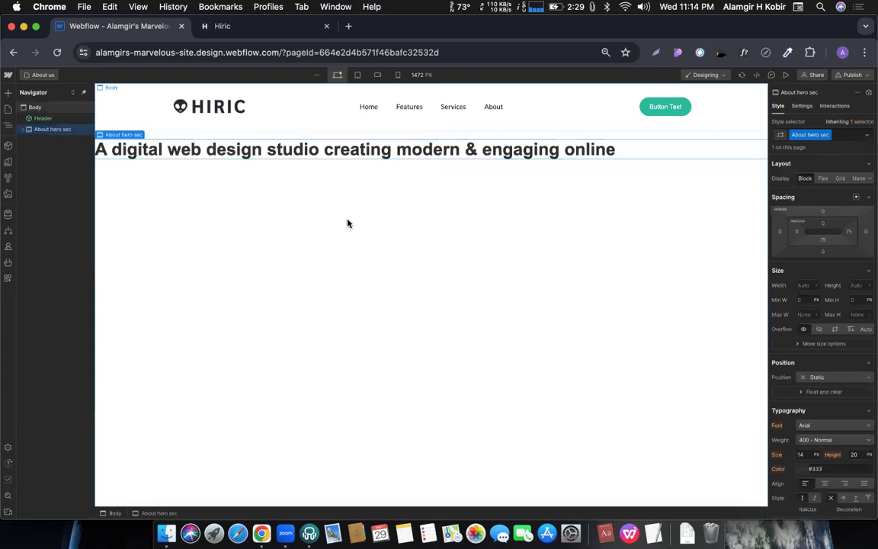
click(236, 192)
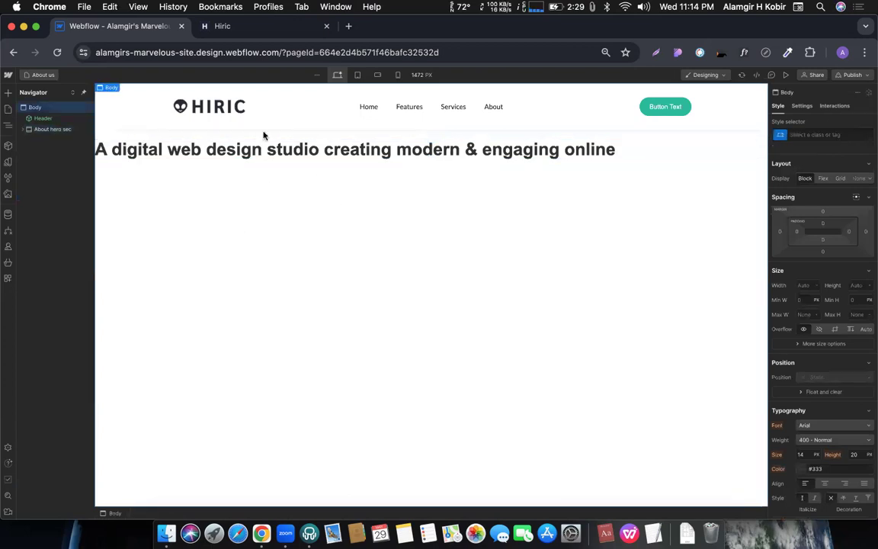
- Set the text color of the pasted heading to red #ff1d1d
click(236, 153)
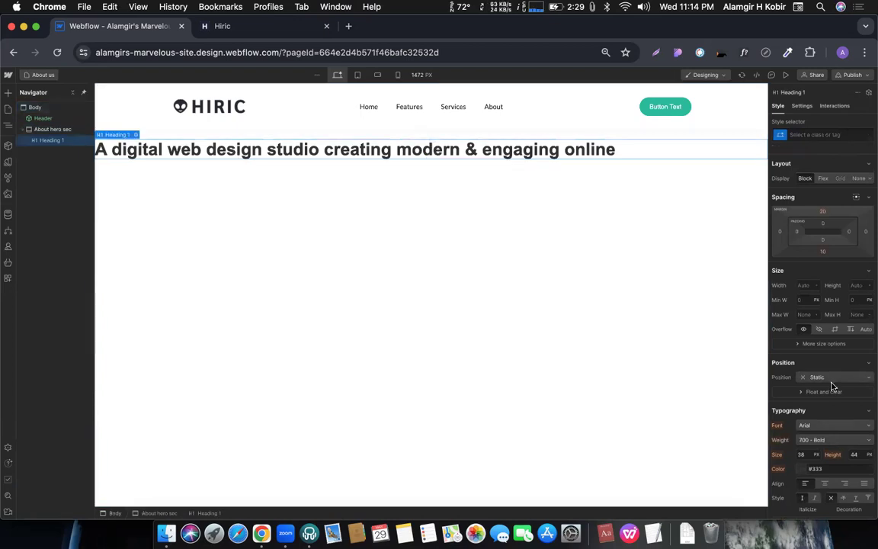
scroll(829, 381, down, 5)
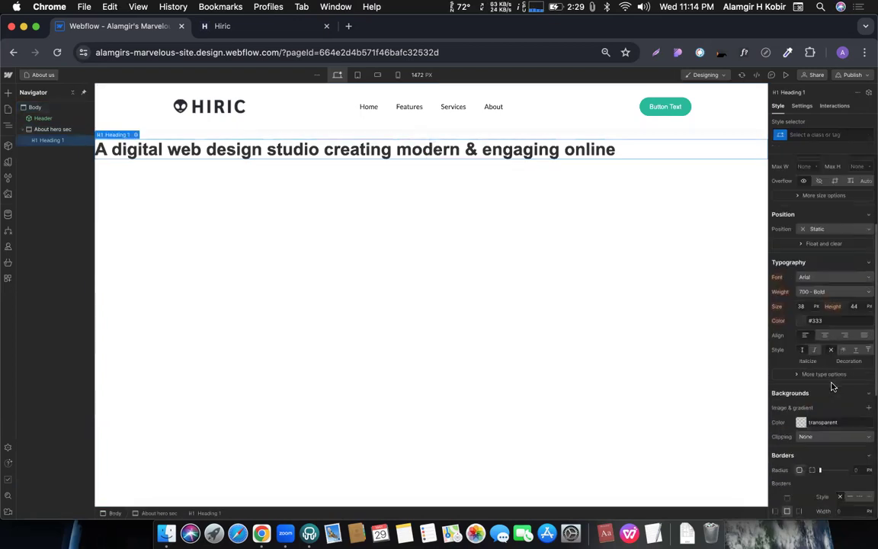
click(798, 321)
click(861, 332)
click(862, 332)
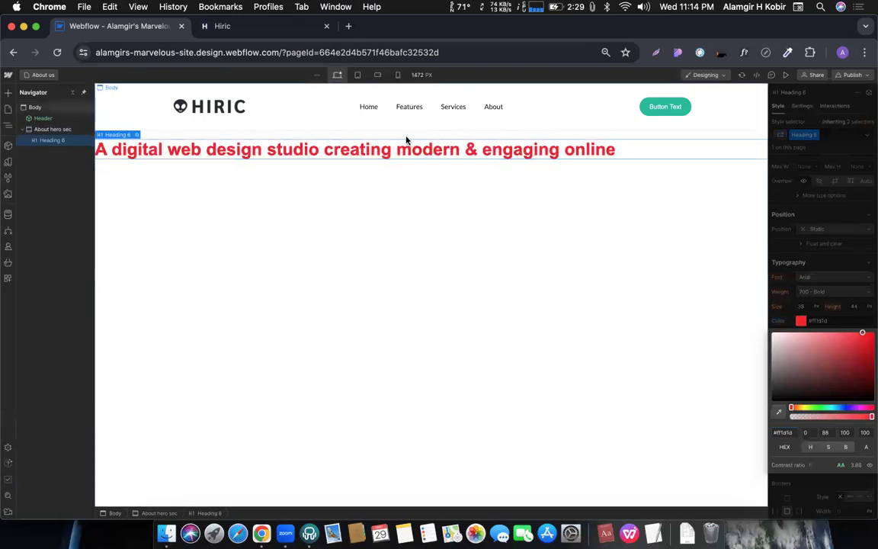
click(791, 281)
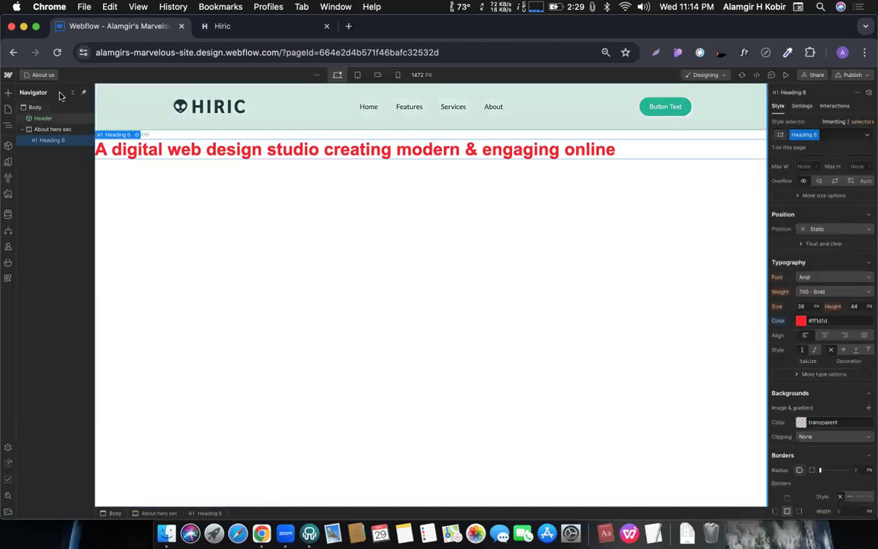
- Open the Home page and check the color and class of the original studio heading
click(41, 75)
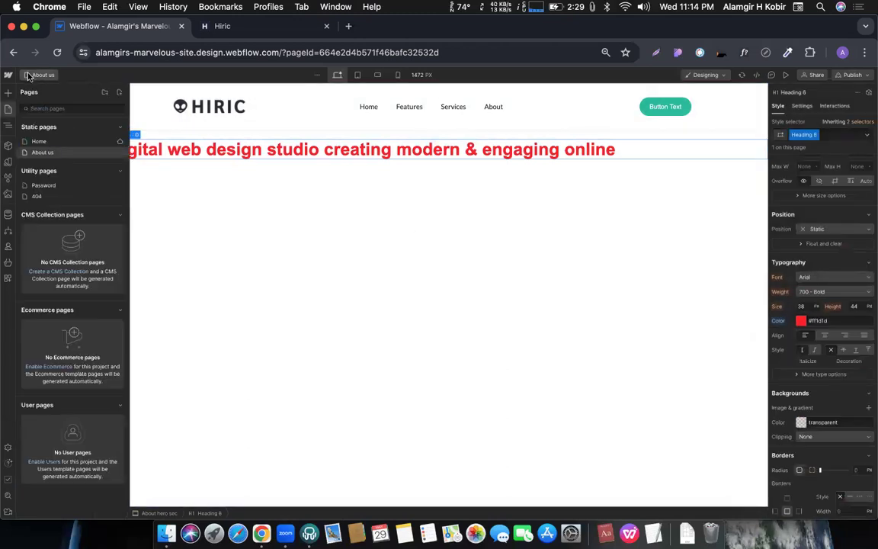
click(35, 143)
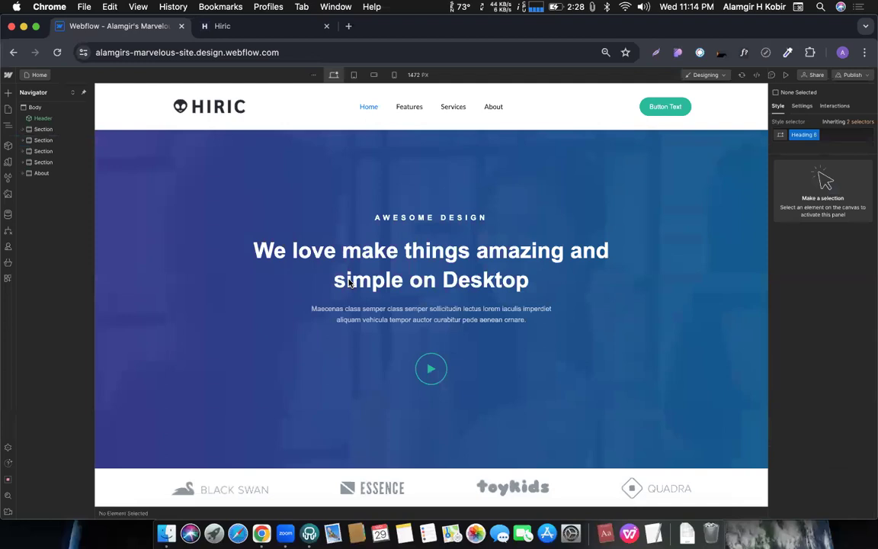
scroll(379, 318, down, 10)
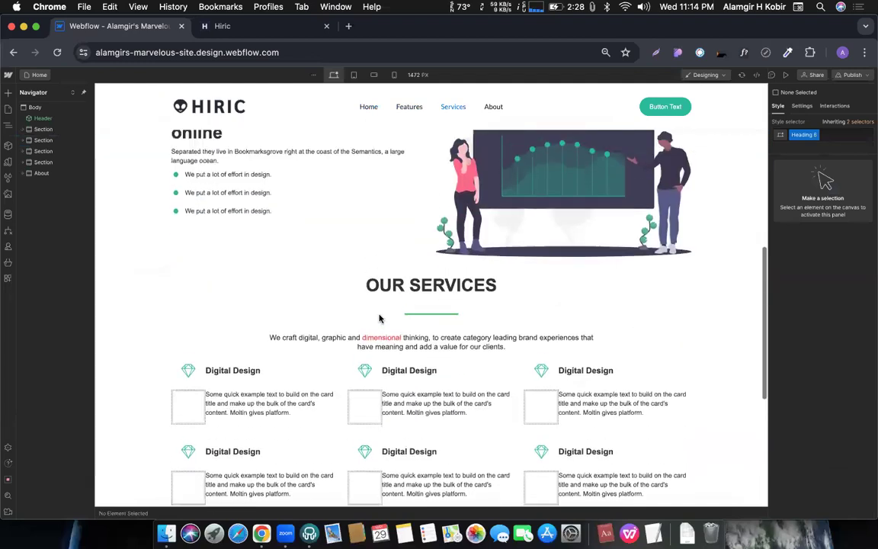
scroll(378, 317, up, 5)
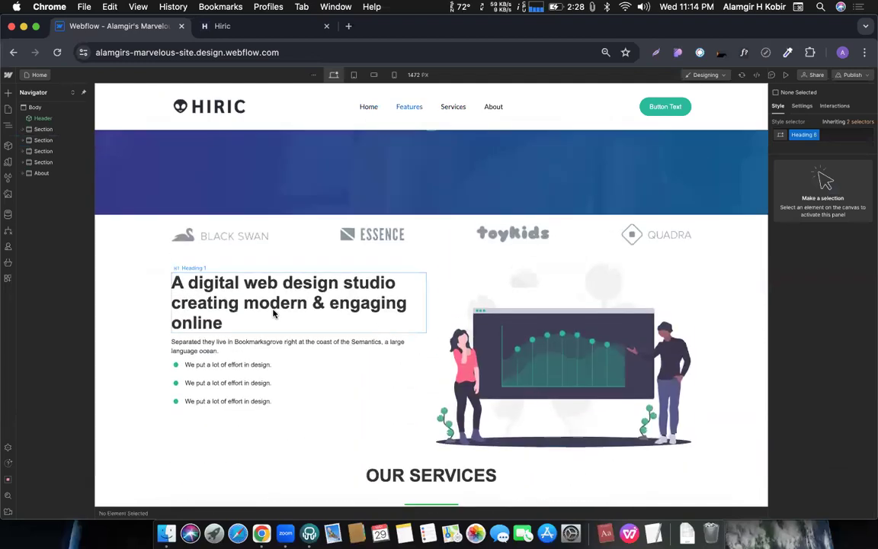
click(273, 314)
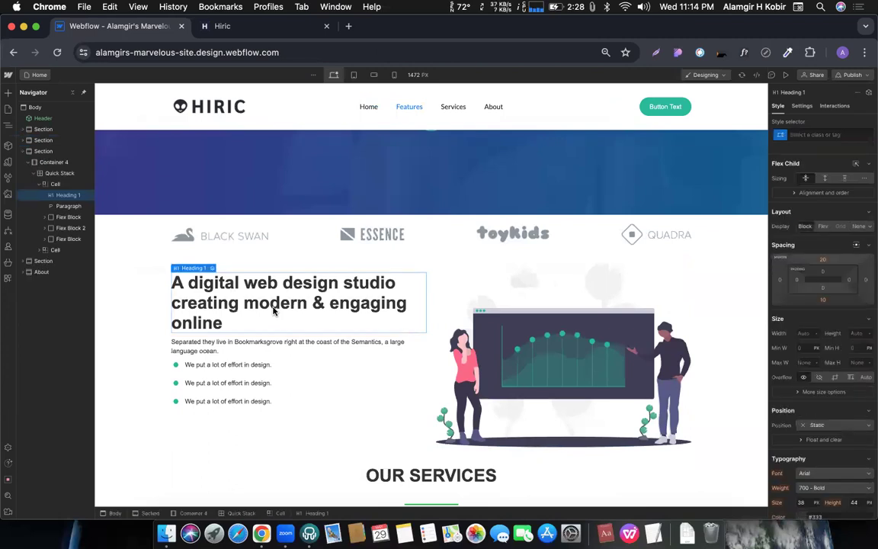
click(131, 291)
click(214, 293)
- Go back to the About us page and inspect the class of the red heading
click(26, 76)
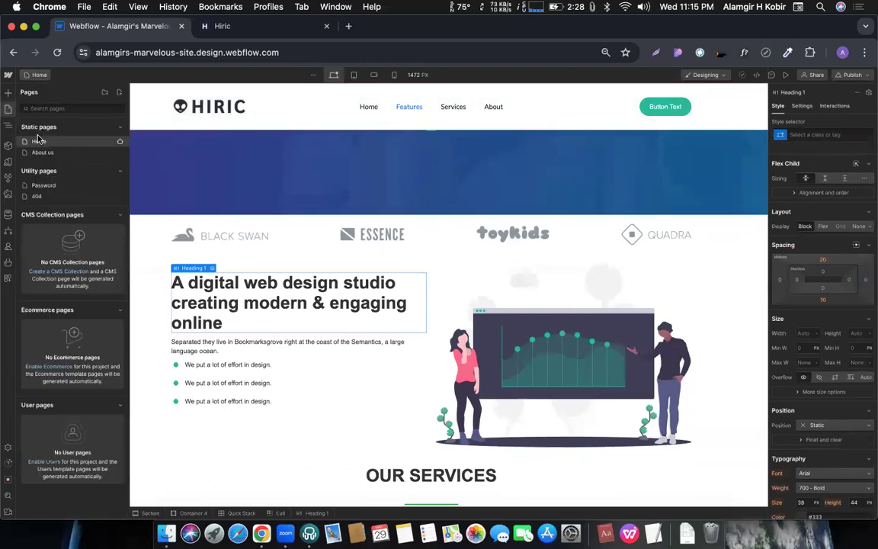
click(40, 152)
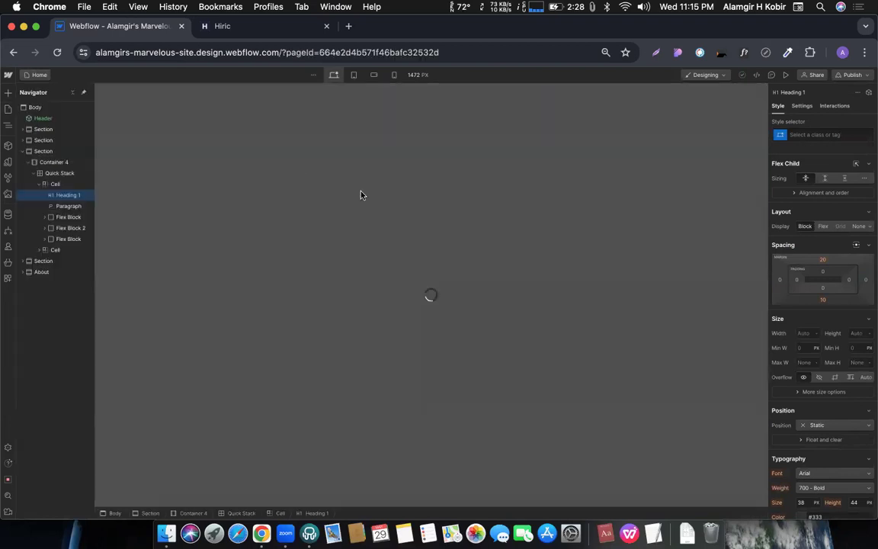
click(265, 151)
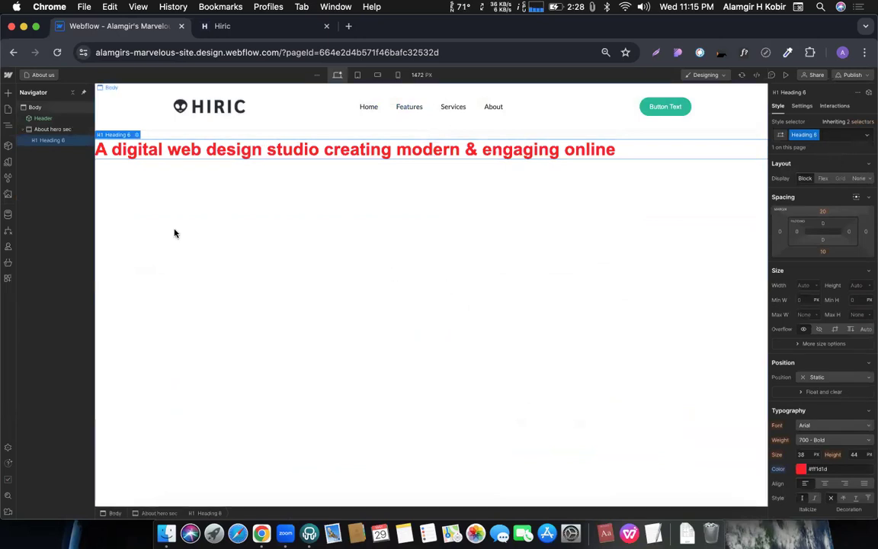
- Open the Home page and copy the OUR SERVICES heading
click(38, 71)
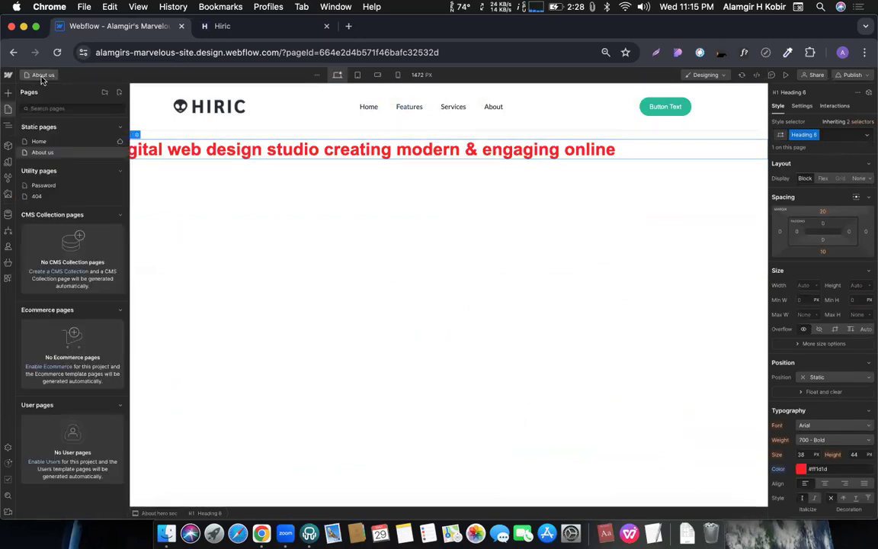
click(38, 141)
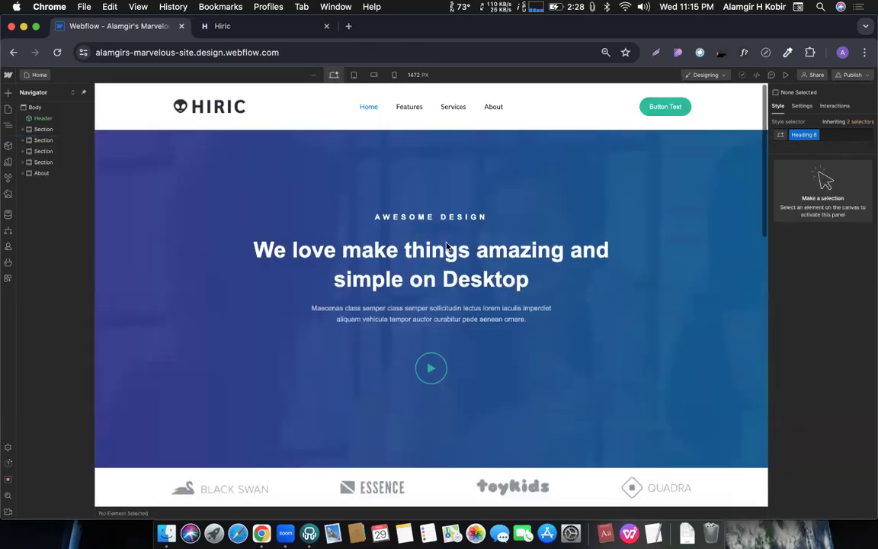
scroll(447, 246, down, 3)
scroll(447, 246, down, 5)
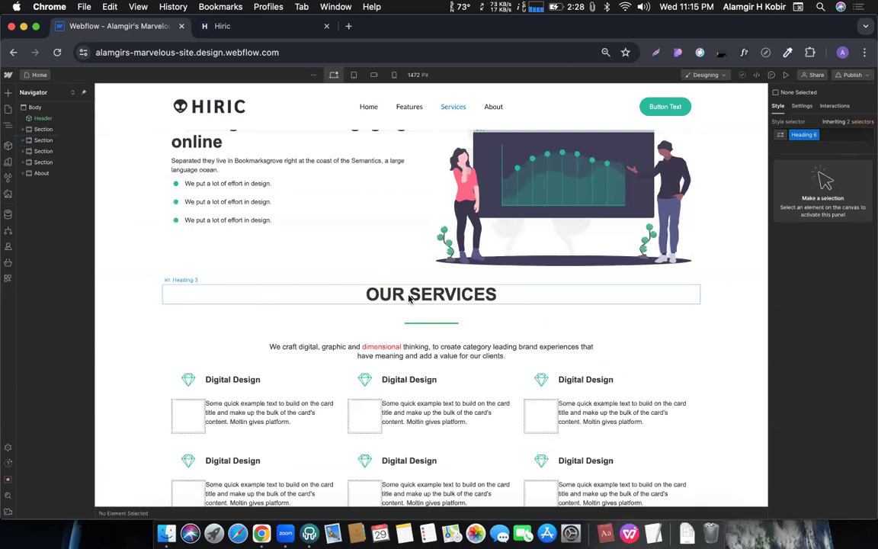
click(390, 296)
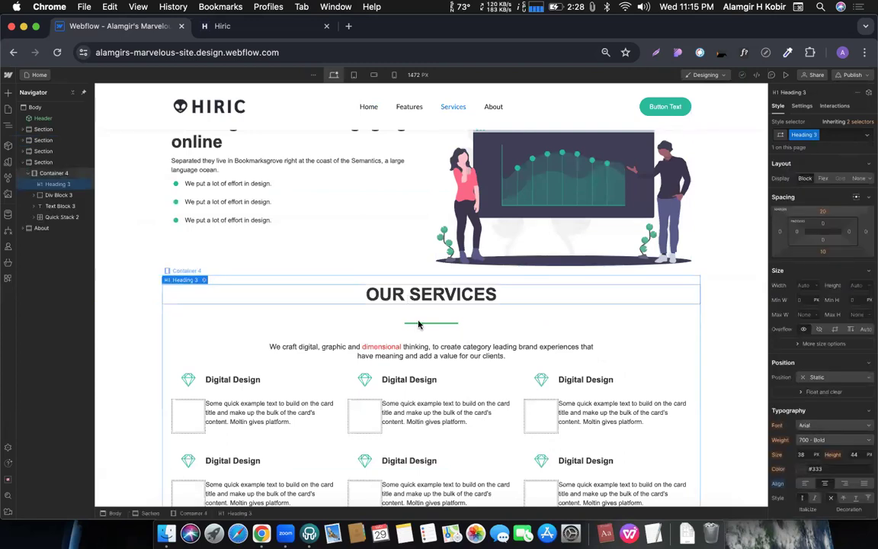
- Return to the About us page and paste the copied OUR SERVICES heading beneath the red heading in About hero sec
click(7, 109)
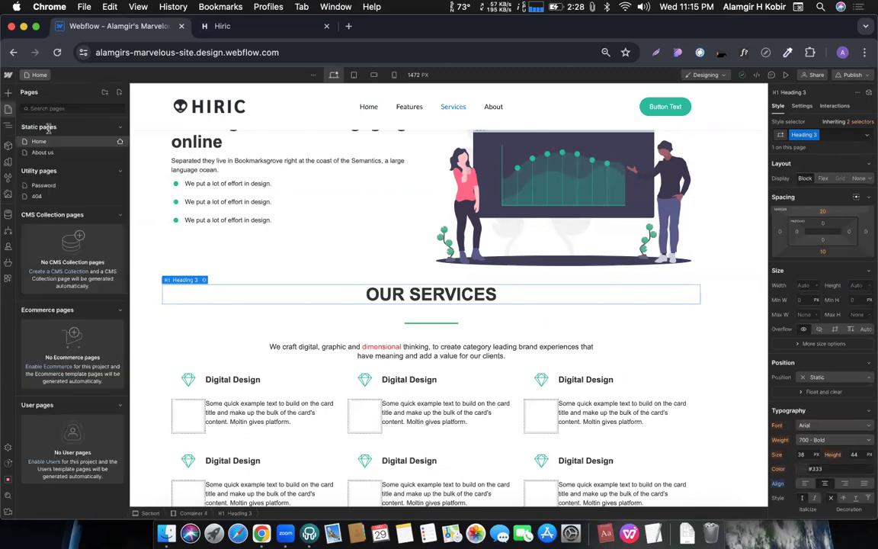
click(40, 153)
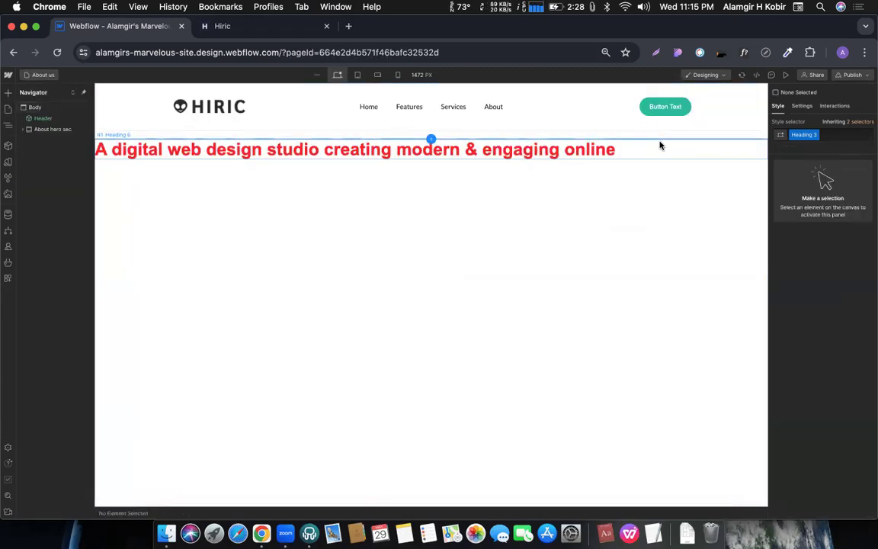
click(660, 144)
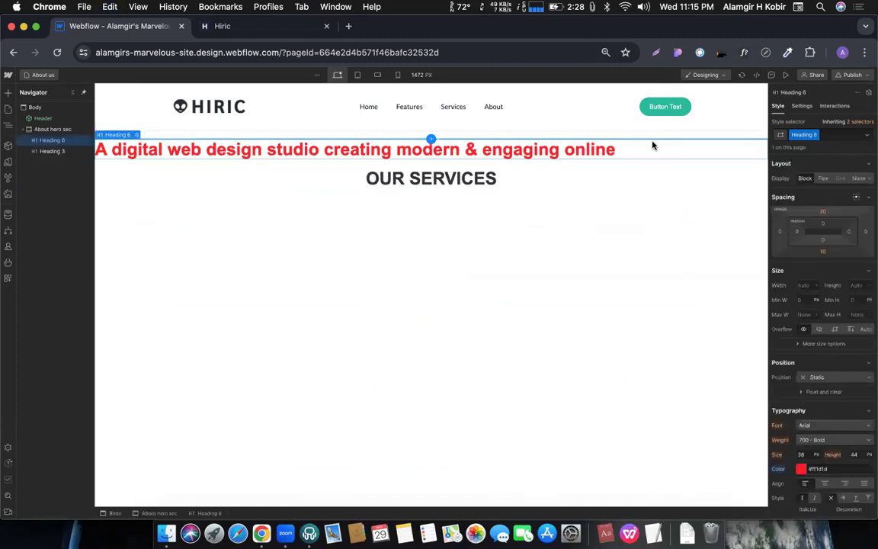
- Set the text color of the pasted OUR SERVICES heading to red #dc2929
click(471, 179)
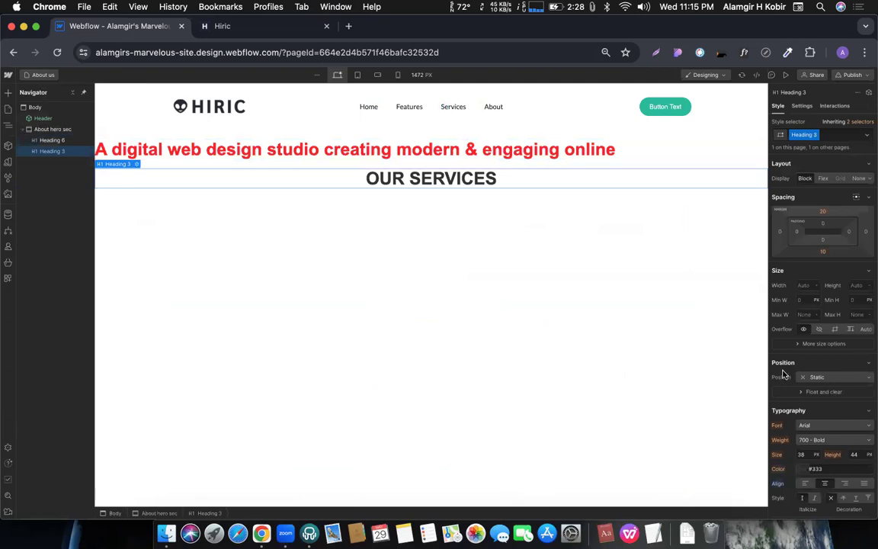
scroll(801, 409, down, 3)
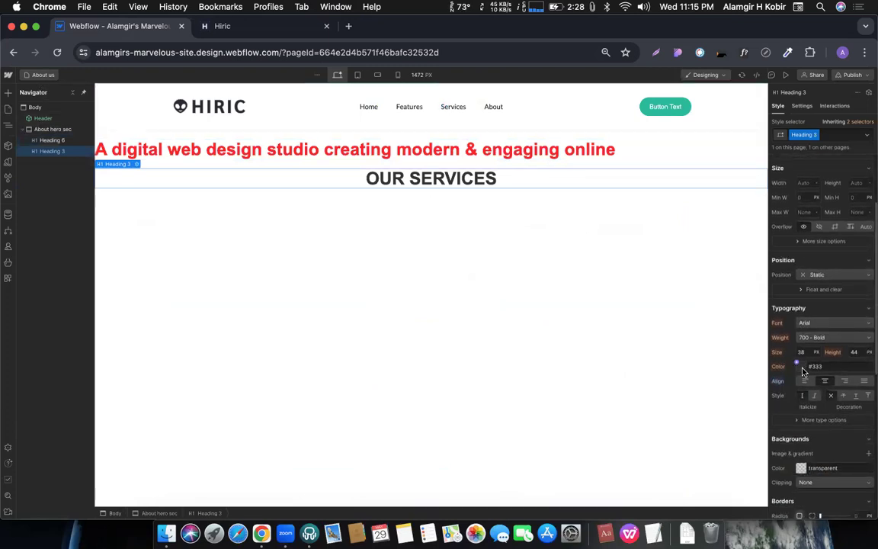
click(801, 368)
click(854, 388)
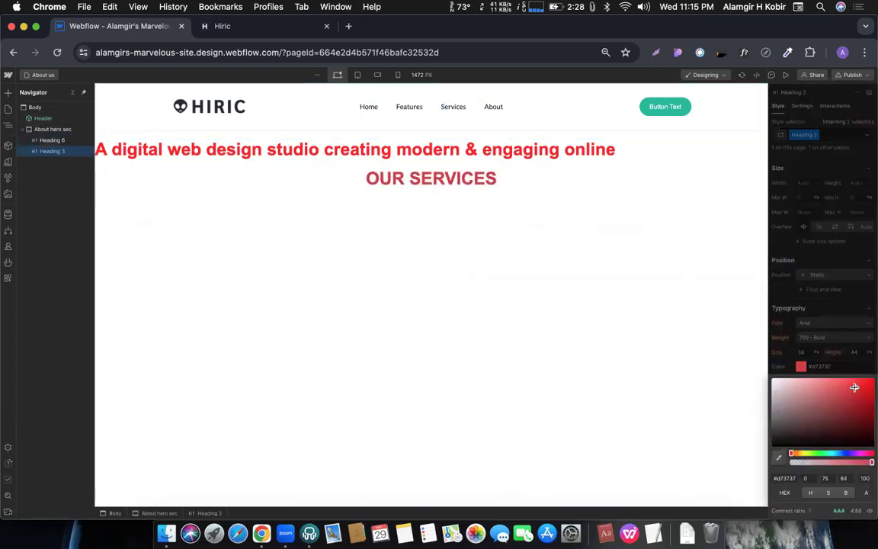
click(772, 350)
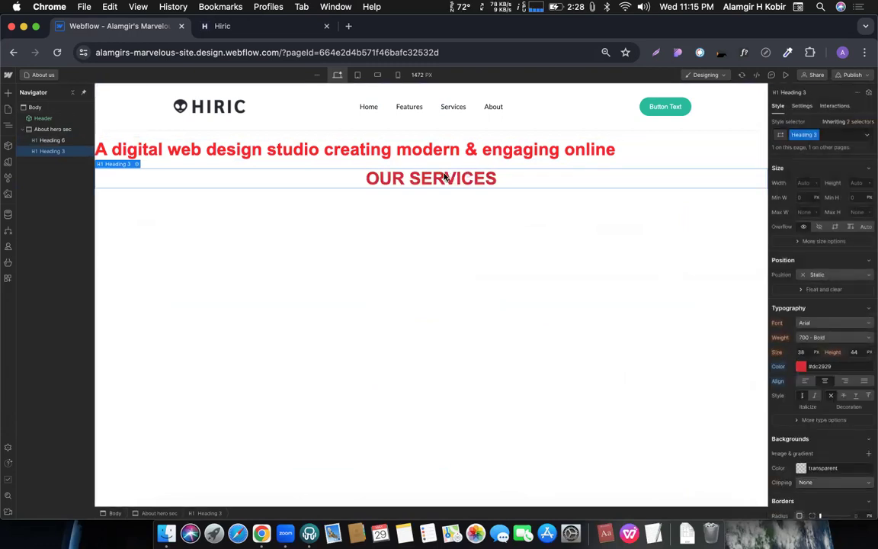
- Open the Home page and compare the color of its OUR SERVICES heading with the studio heading above it
click(44, 75)
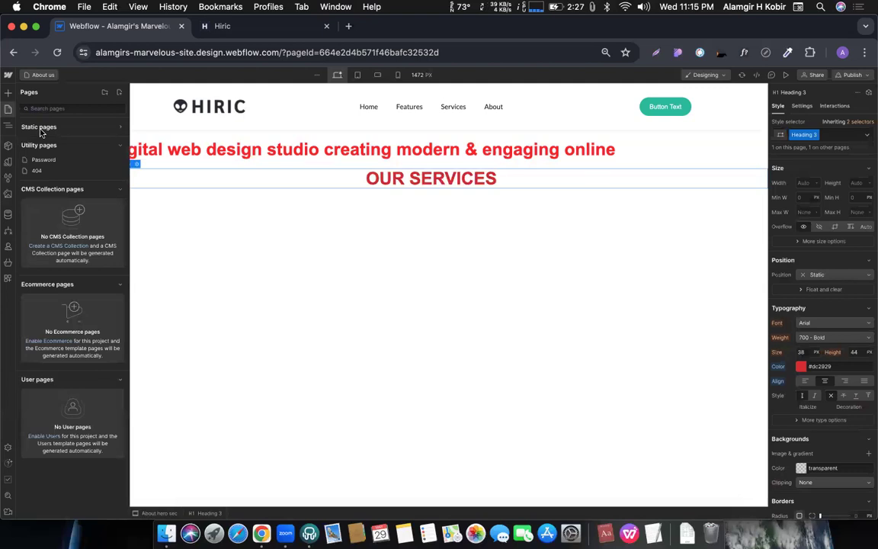
click(42, 143)
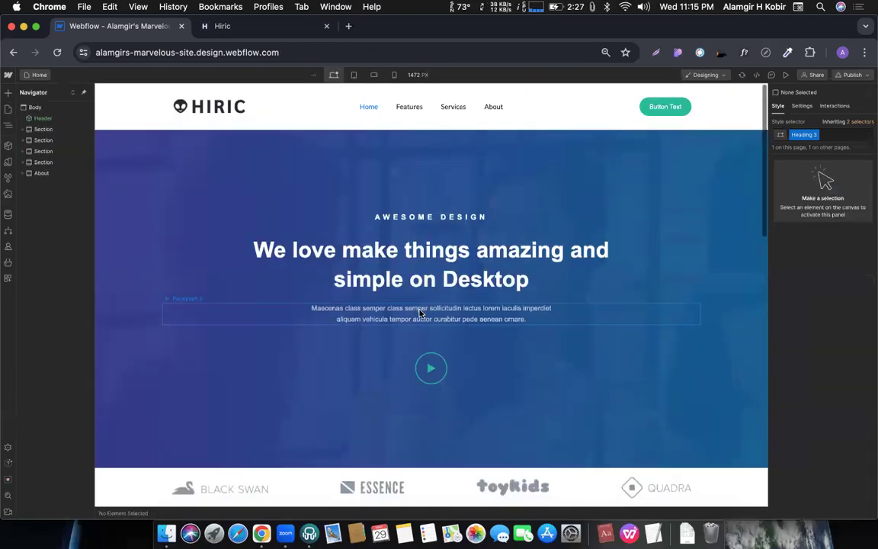
scroll(423, 308, down, 10)
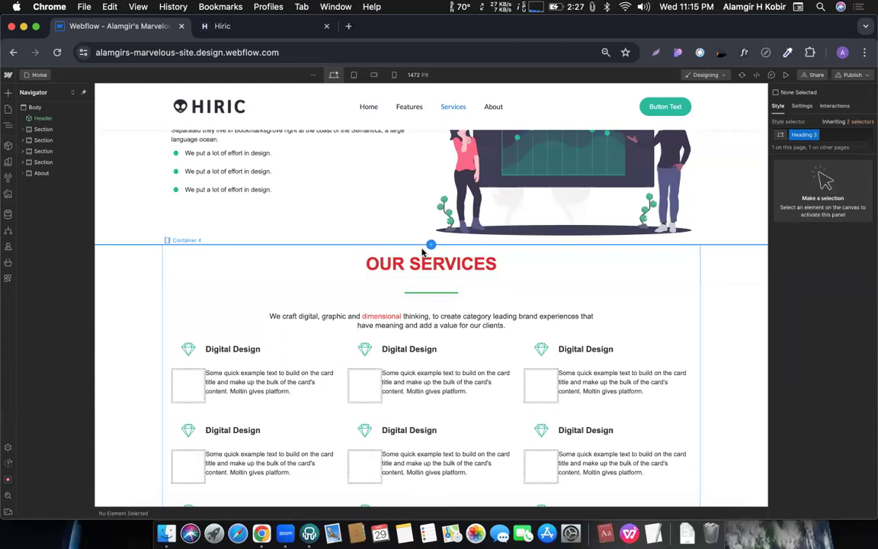
scroll(421, 258, up, 3)
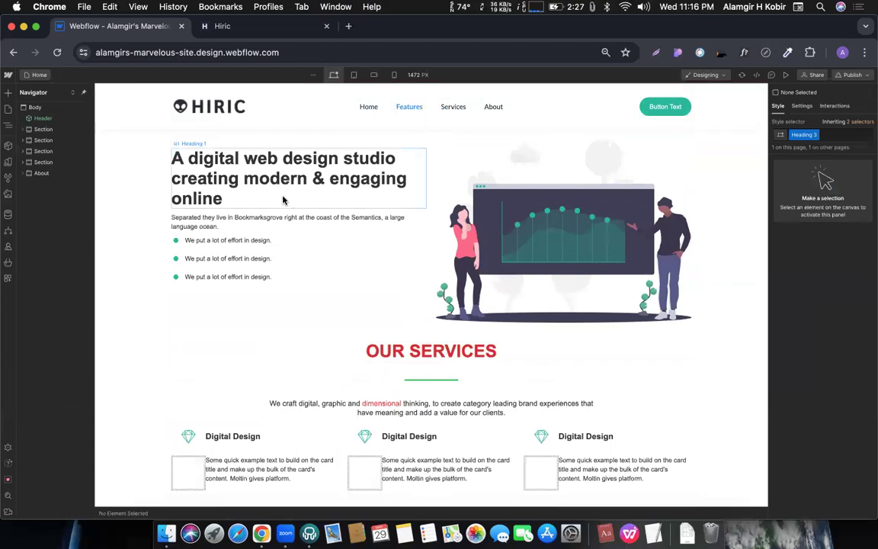
- Duplicate the Home page's OUR SERVICES heading to check its class usage, and delete the duplicate
click(423, 354)
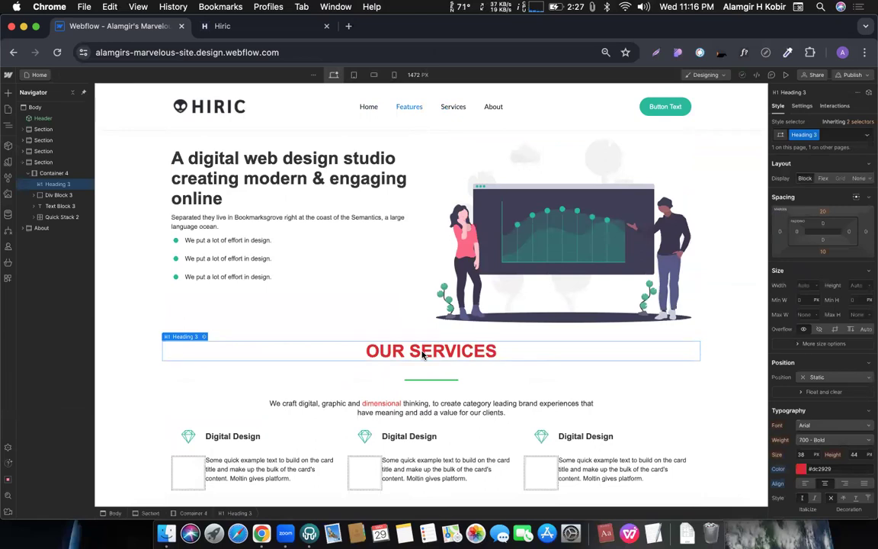
right_click(423, 354)
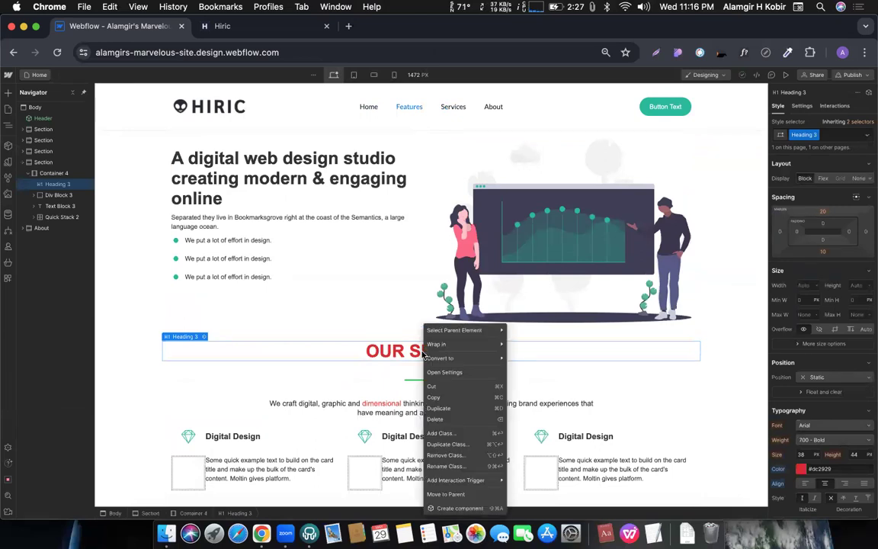
click(445, 409)
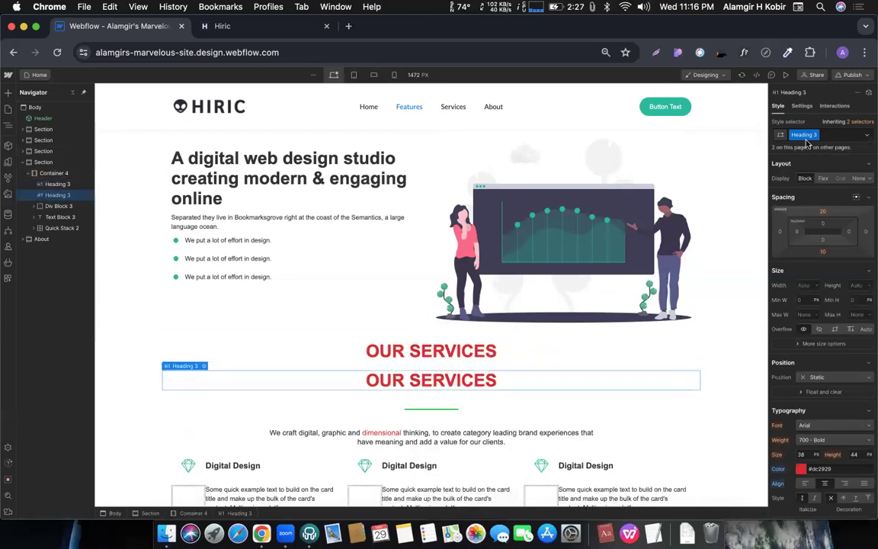
click(445, 354)
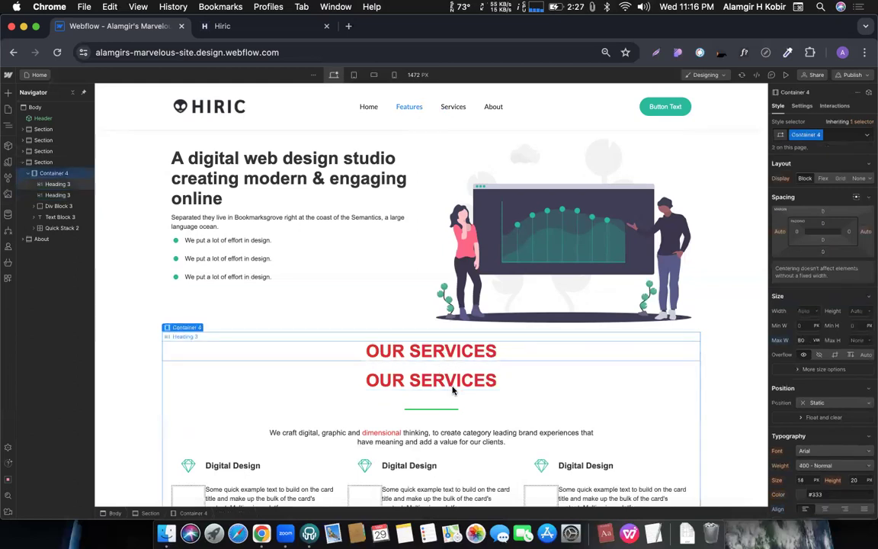
click(447, 381)
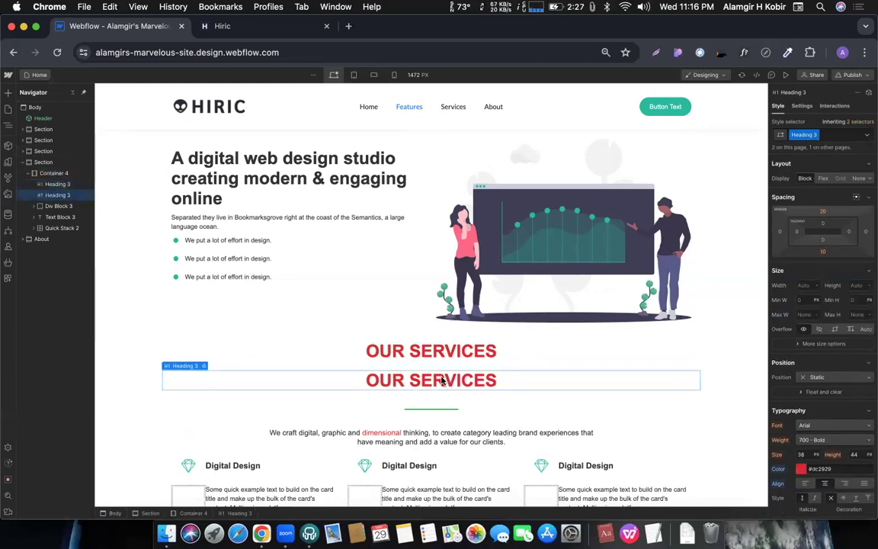
key(Delete)
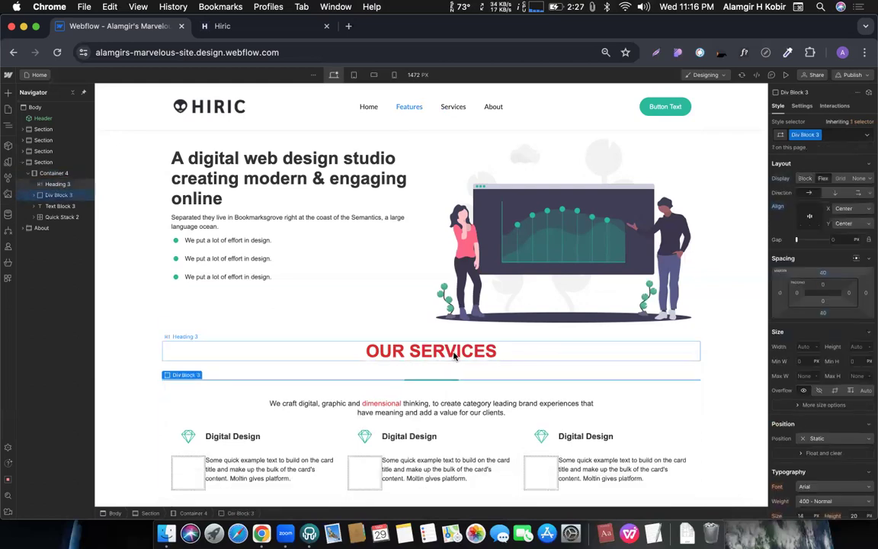
- Reset the text color of the OUR SERVICES heading to its inherited value
click(454, 356)
scroll(800, 343, down, 3)
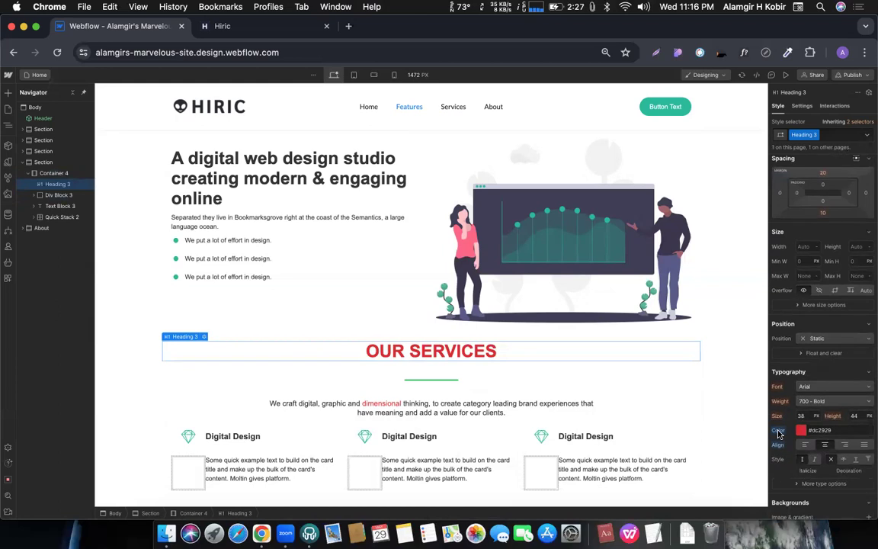
alt+click(778, 431)
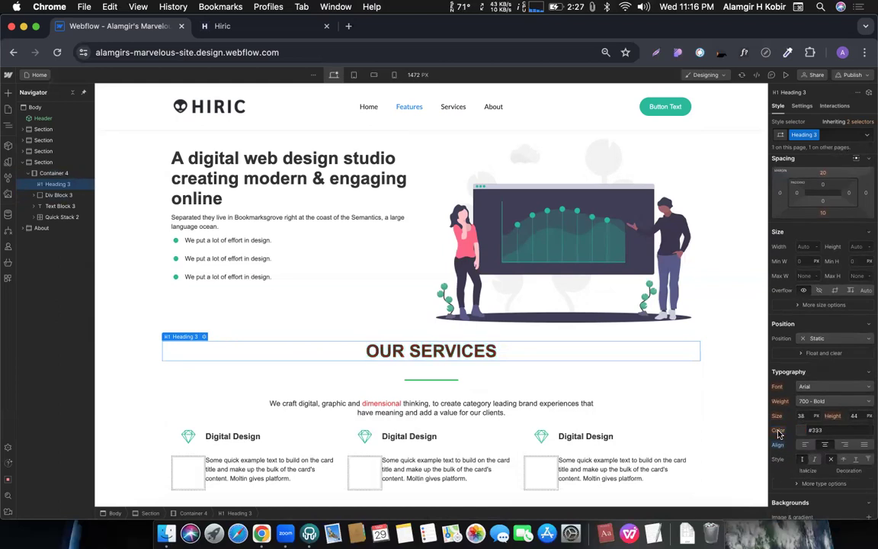
click(114, 352)
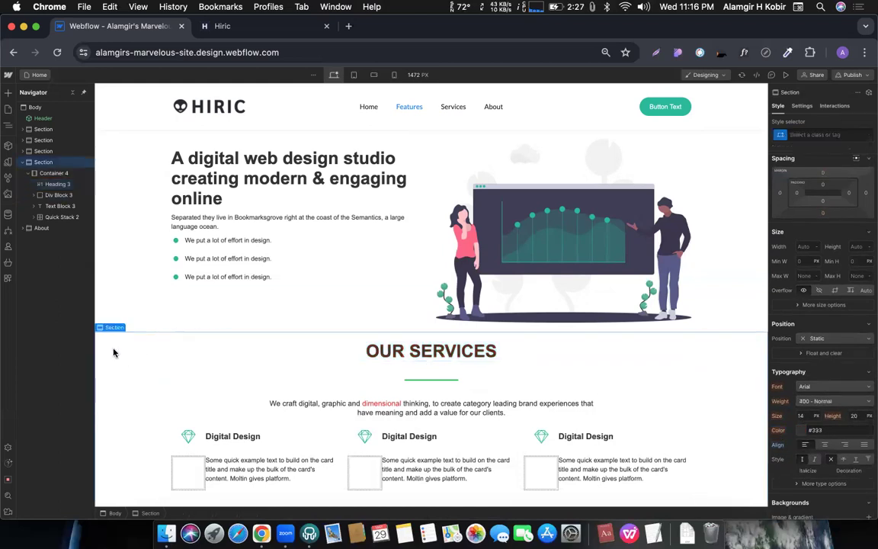
- Inspect how often the OUR SERVICES heading's class is used on this page and on other pages
key(p)
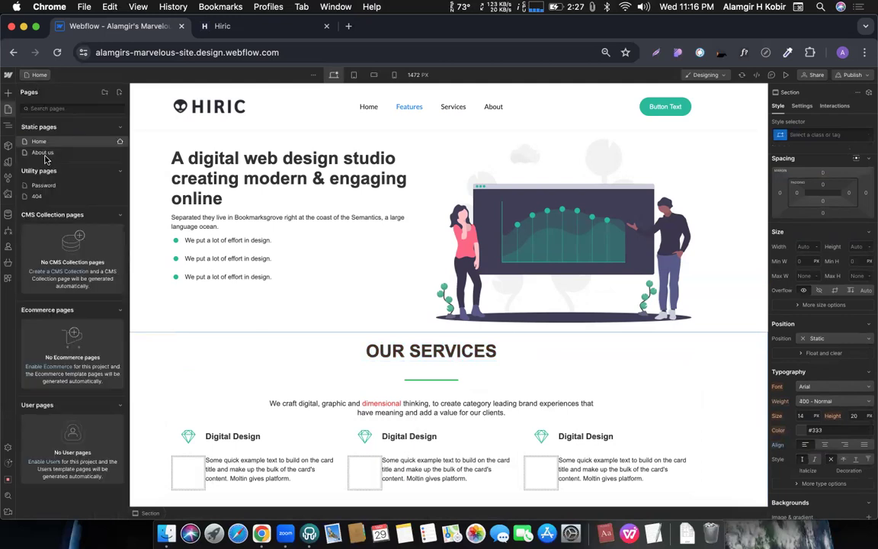
click(393, 352)
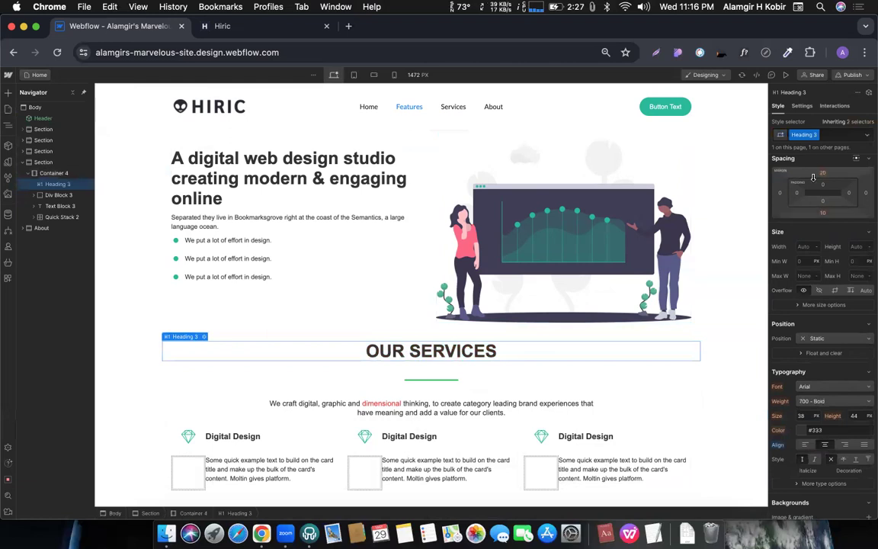
scroll(811, 152, up, 5)
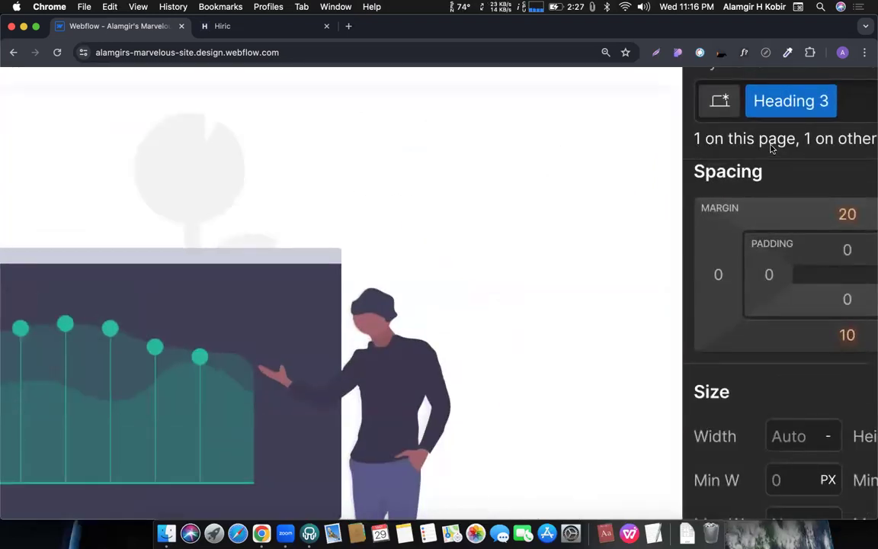
scroll(797, 146, down, 5)
scroll(798, 145, down, 3)
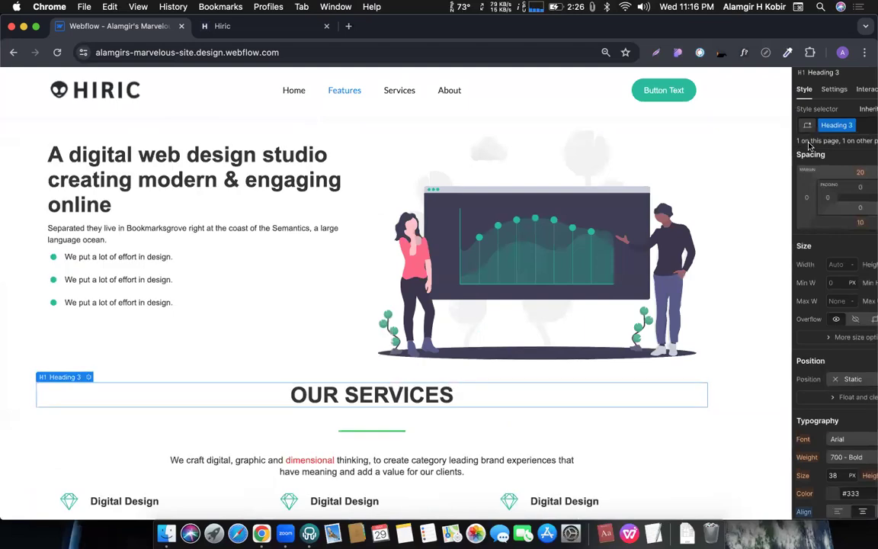
scroll(781, 148, down, 3)
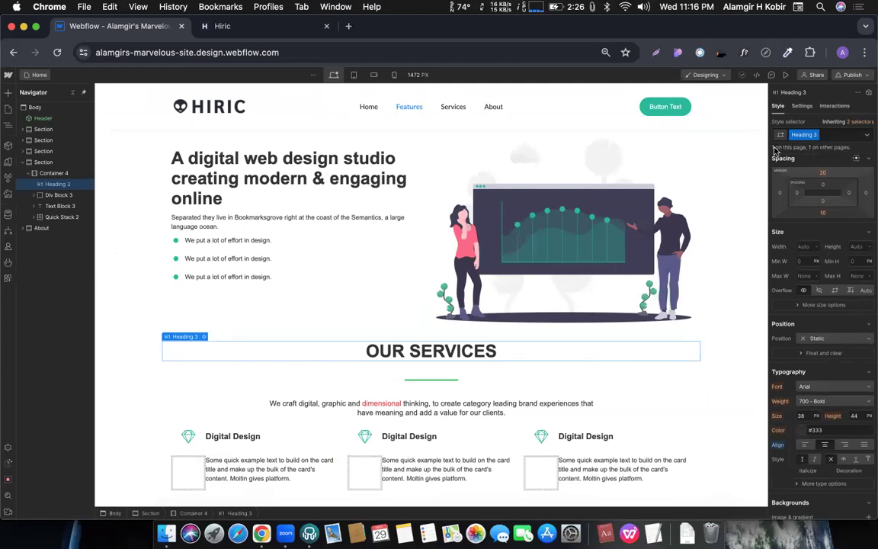
- Check the class usage of the text block beneath the OUR SERVICES heading
click(436, 412)
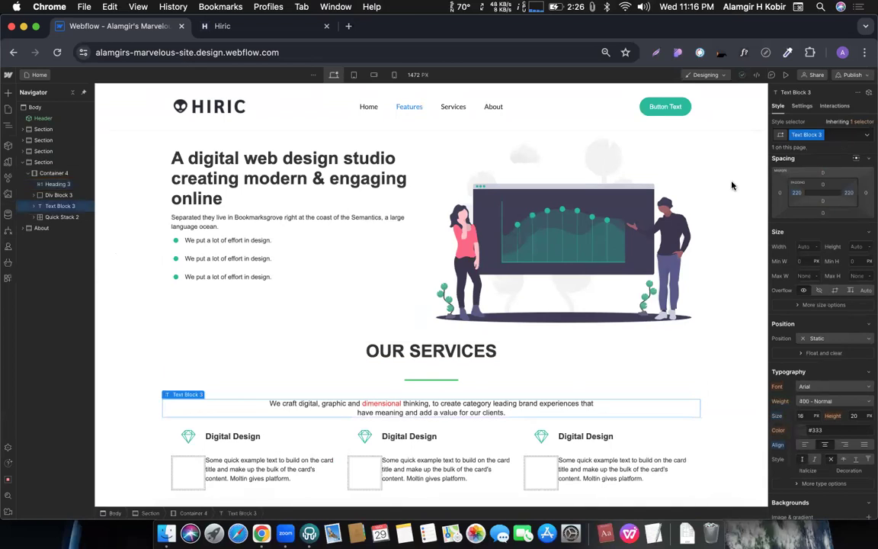
scroll(537, 440, down, 1)
scroll(319, 264, up, 3)
scroll(319, 260, up, 1)
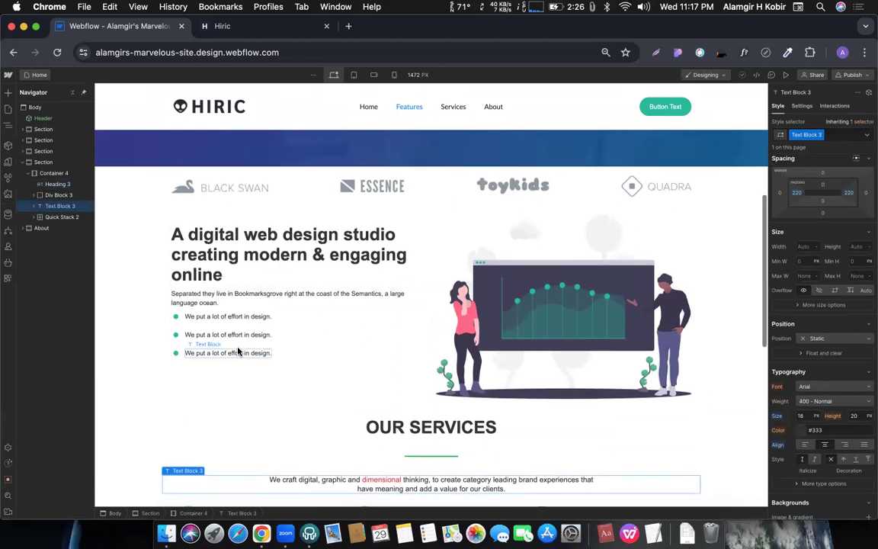
- Inspect the class usage of the Home page's About section and its "About modern & engaging online" heading
scroll(236, 328, up, 5)
scroll(238, 351, down, 15)
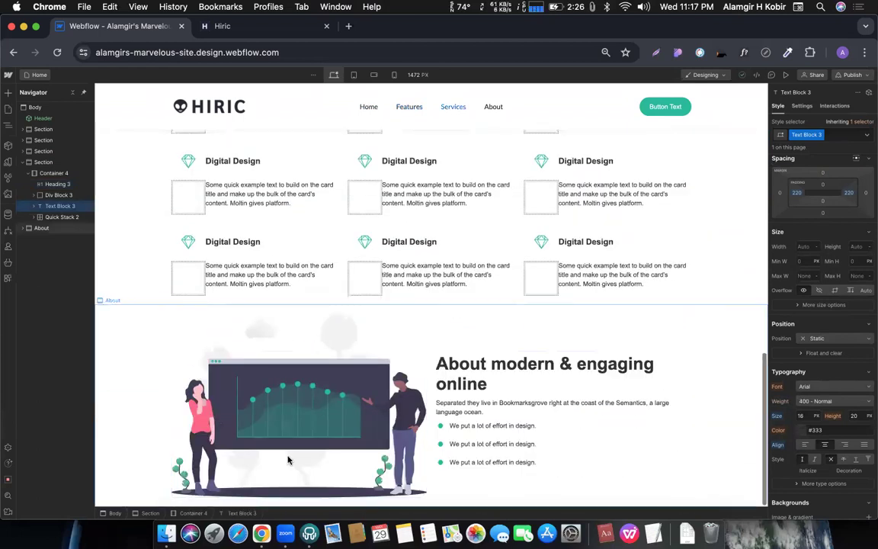
click(118, 355)
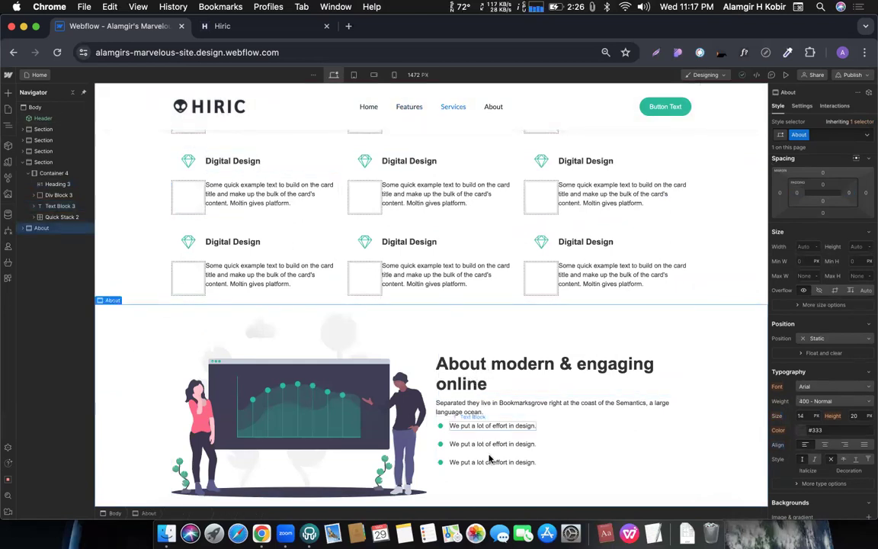
click(481, 365)
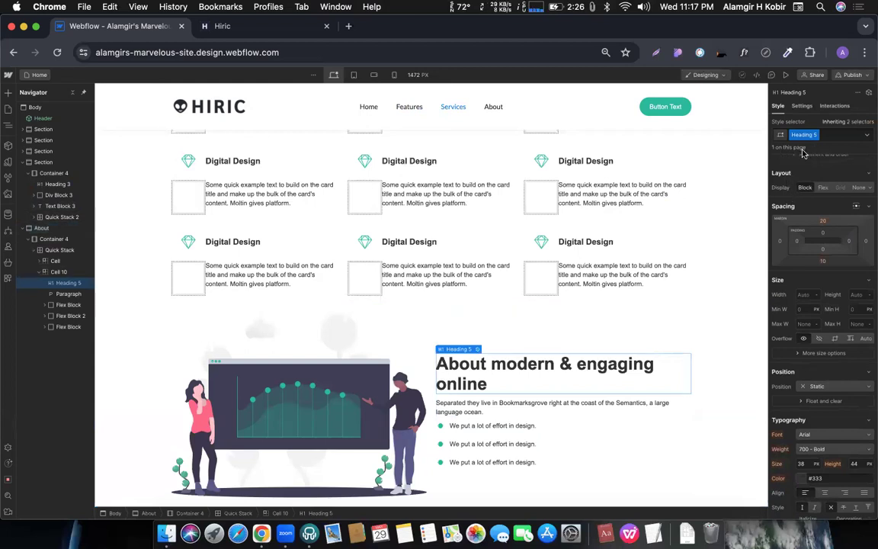
scroll(504, 378, up, 2)
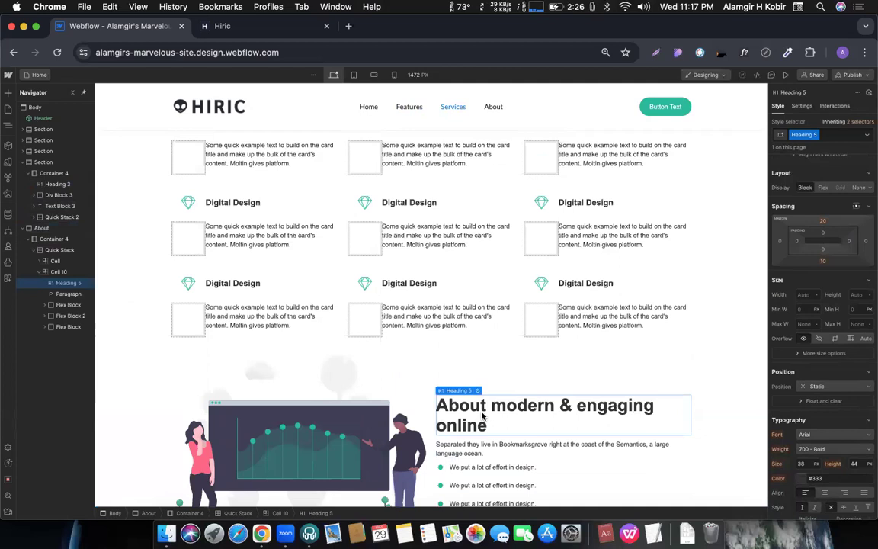
- Duplicate the "About modern & engaging online" heading three times and check which elements on the page share its class
key(super+d)
key(super+d)
key(super+d)
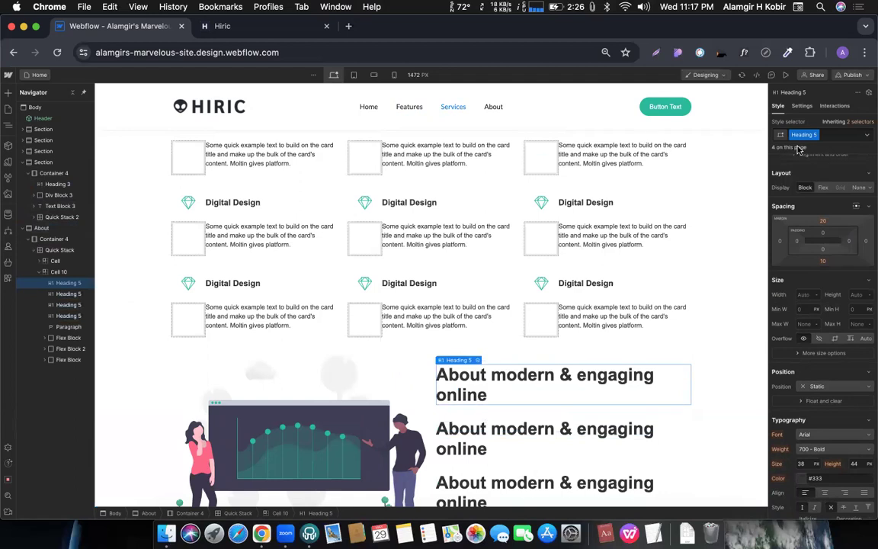
mouse_move(792, 150)
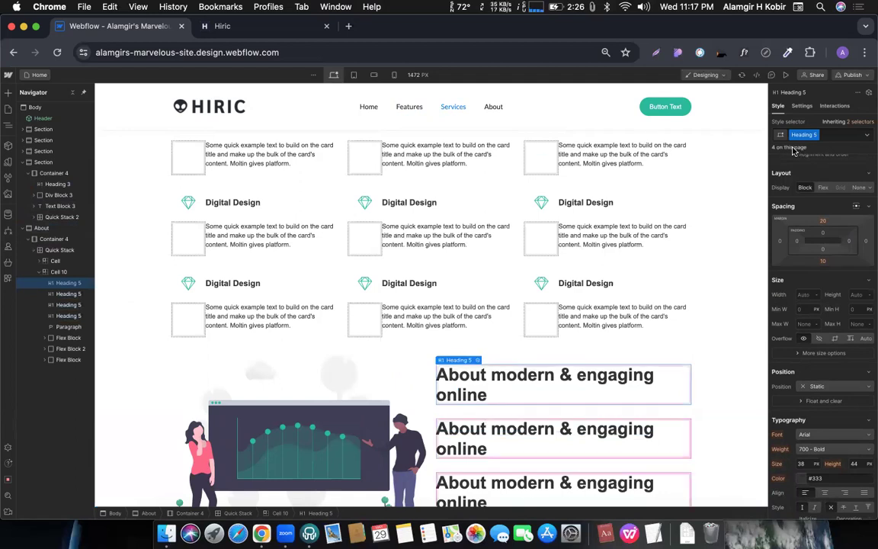
scroll(679, 253, down, 3)
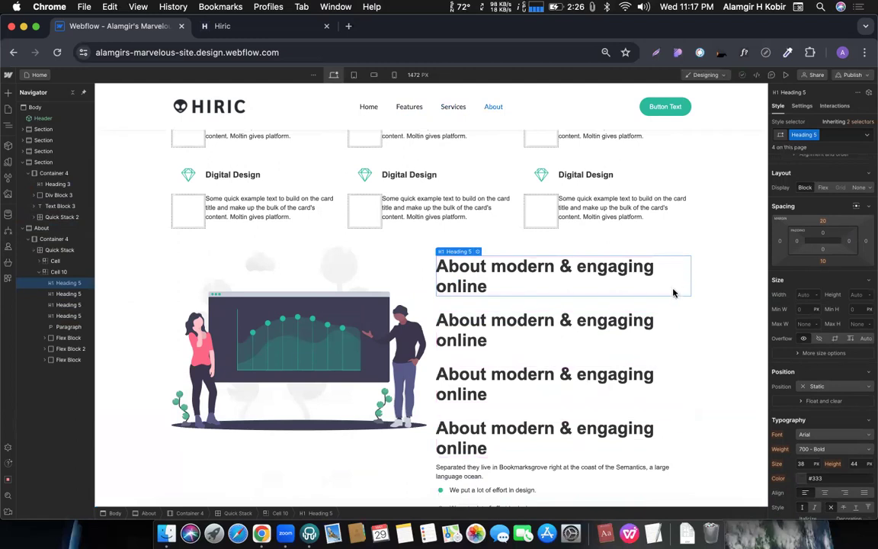
- Delete the three duplicate "About modern & engaging online" headings, leaving a single one in the About section
key(BackSpace)
key(BackSpace)
key(BackSpace)
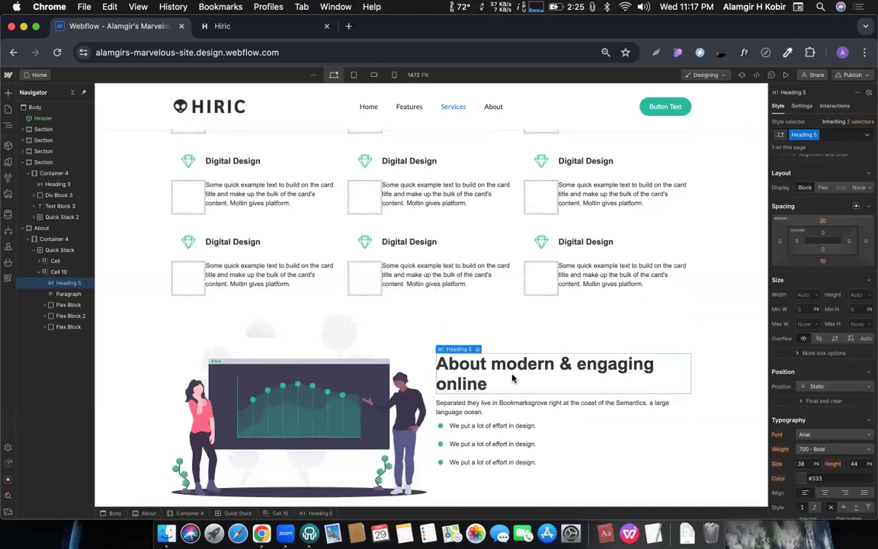
- Duplicate the About section's heading, move the copy above the section's image and change its text to "CMBD 254"
key(super+d)
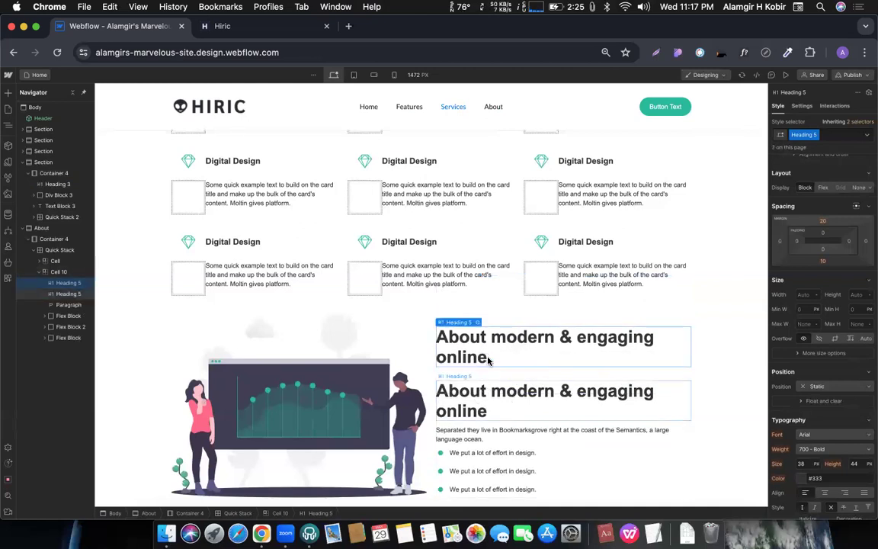
drag(380, 284, 252, 395)
double_click(259, 295)
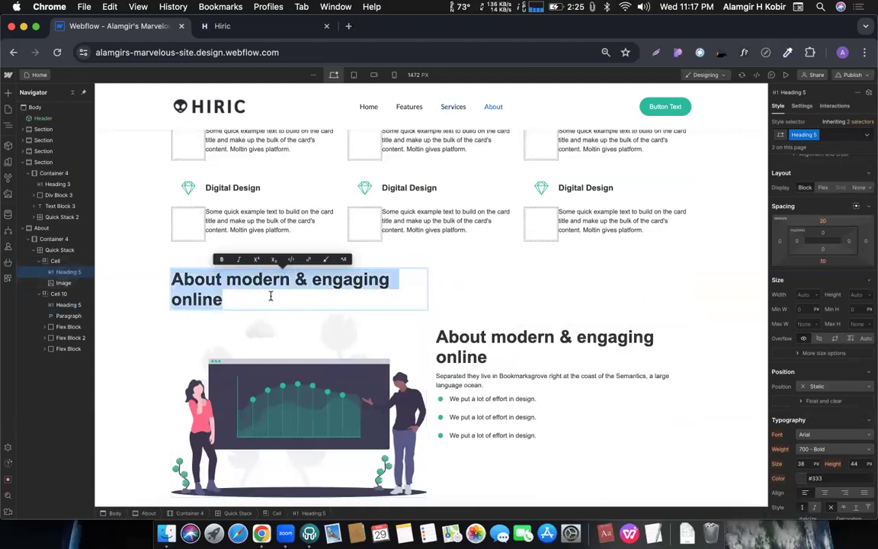
text(CMB)
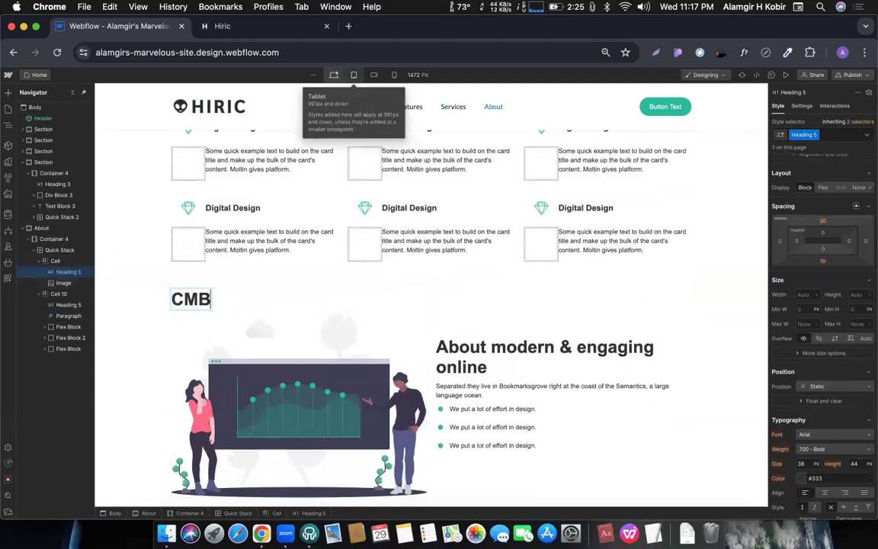
text(D )
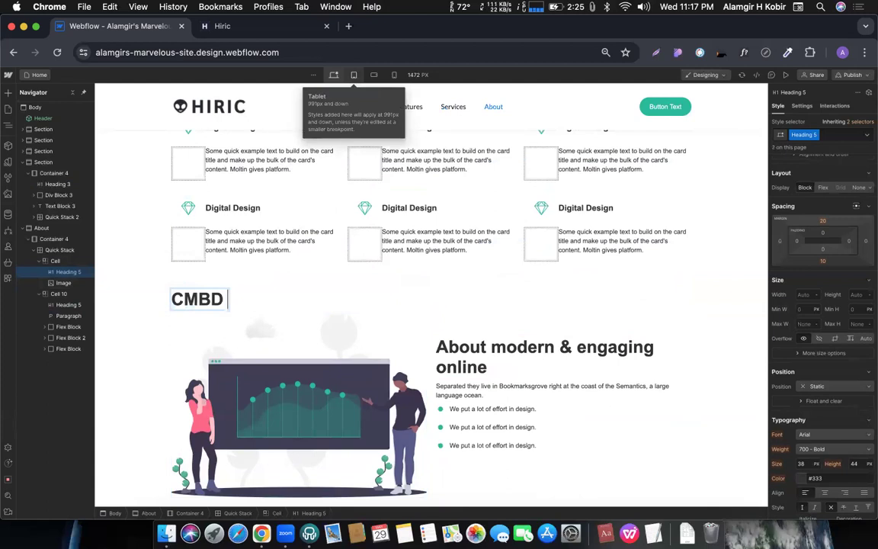
text(254)
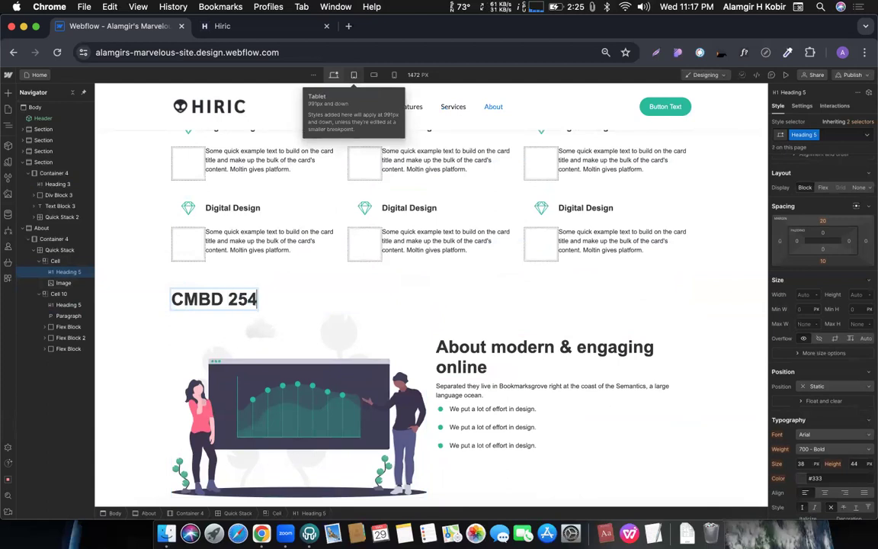
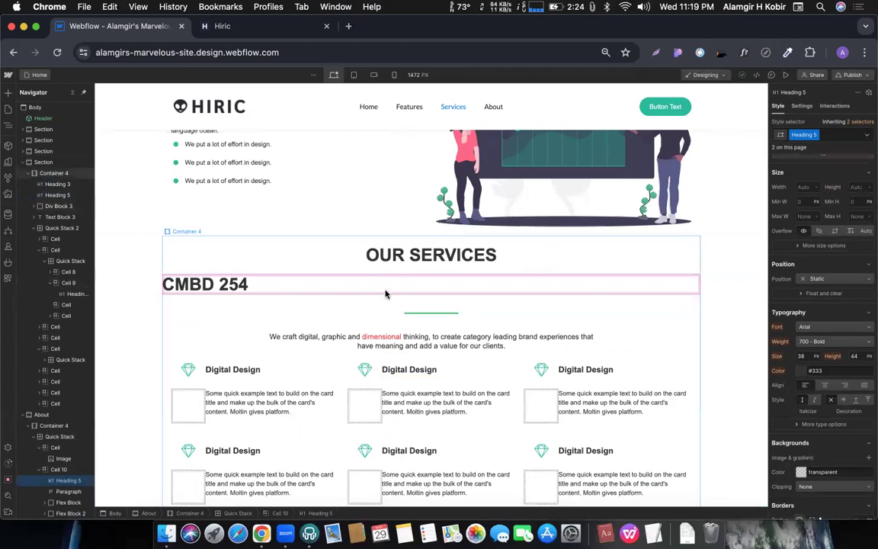
- Delete the "CMBD 254" heading beneath the OUR SERVICES heading
click(355, 291)
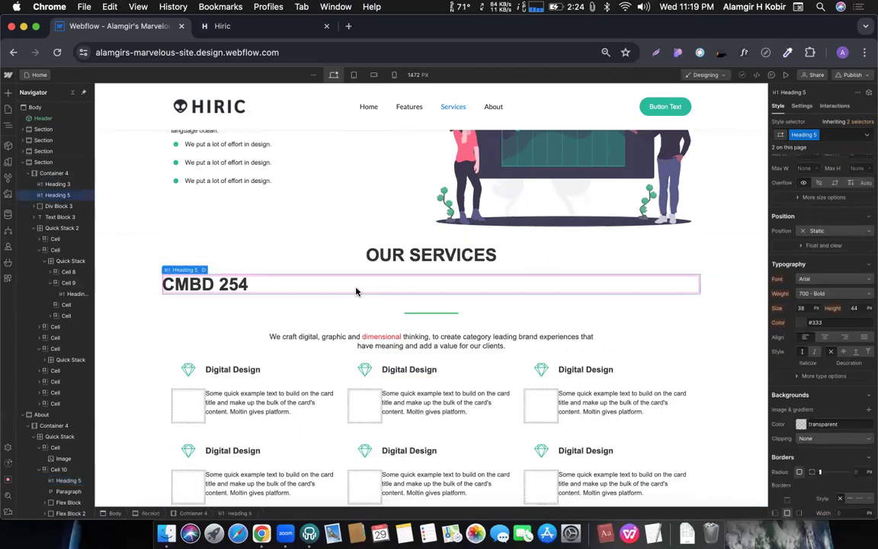
key(BackSpace)
- Inspect the classes and usage of the About section's heading, its image and the cell containing the text
scroll(397, 294, down, 5)
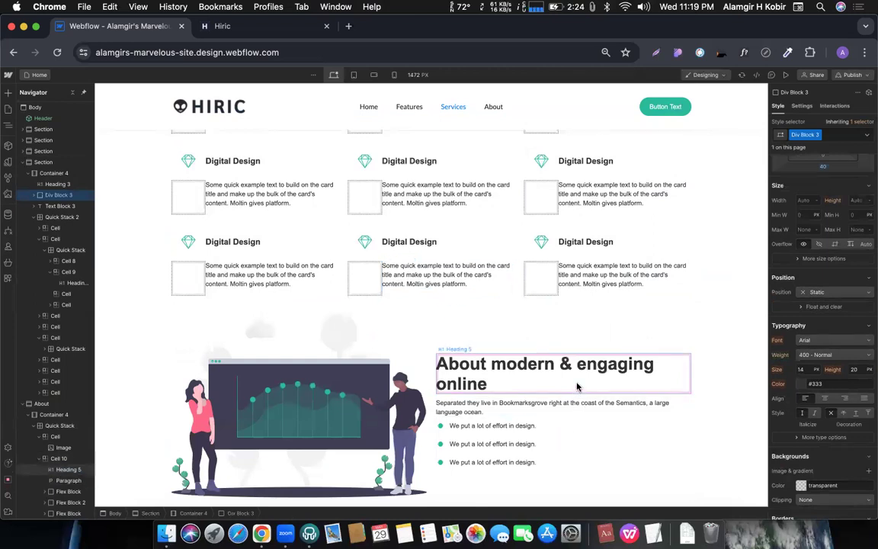
click(577, 387)
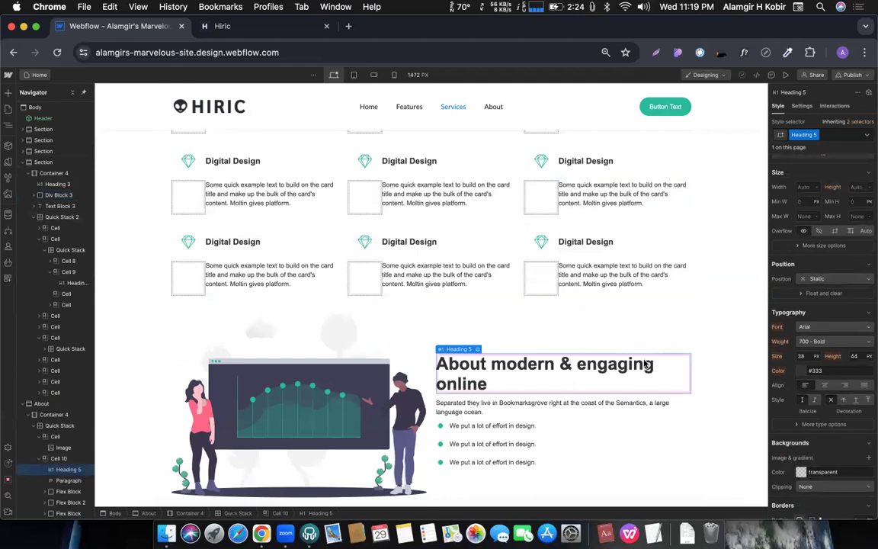
click(415, 318)
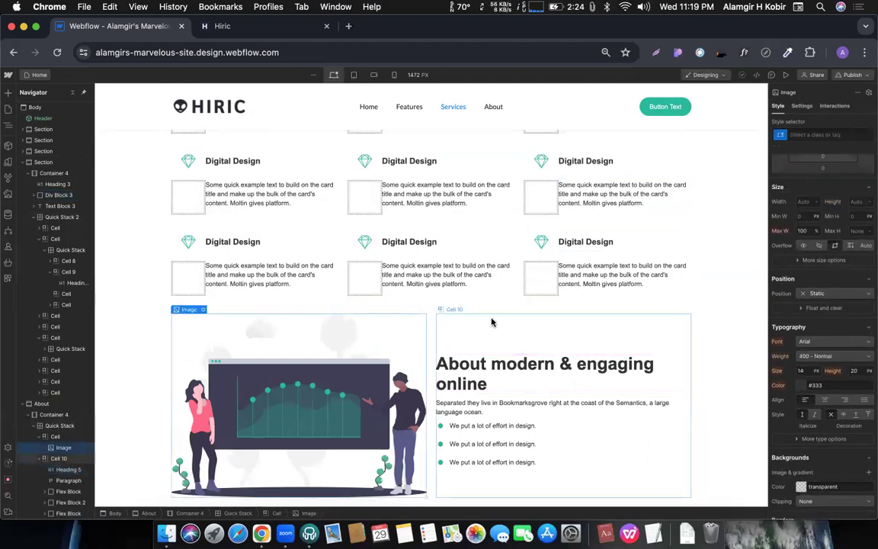
click(488, 363)
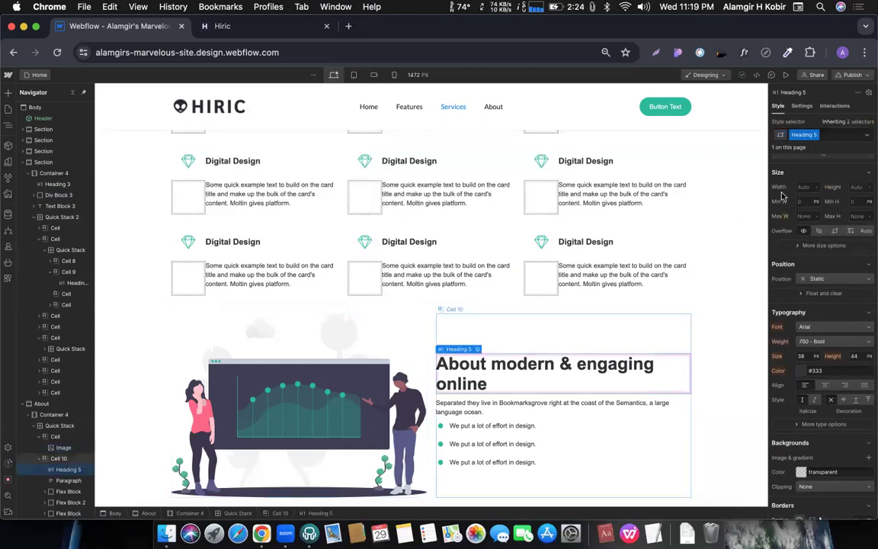
click(499, 322)
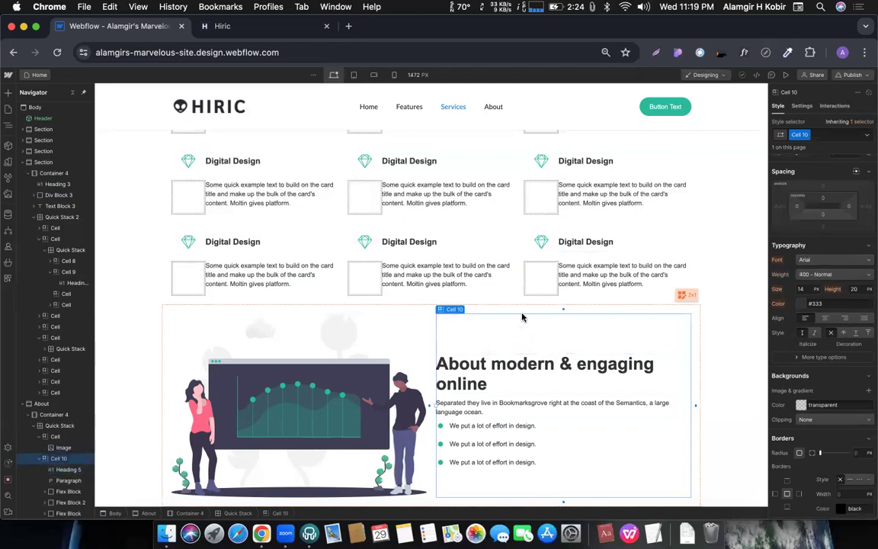
- Review the Home page from the hero to the About section, examining the hero heading's classes and the list of pages
scroll(385, 244, up, 15)
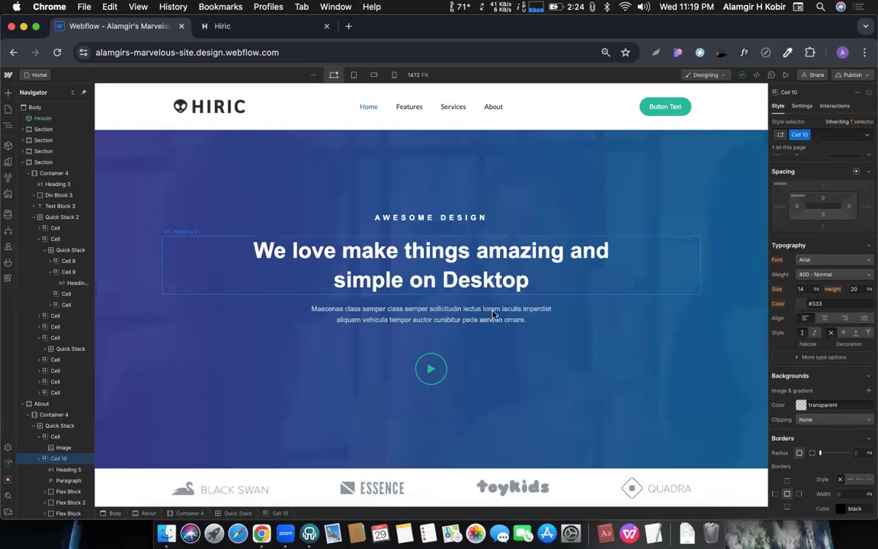
scroll(519, 378, down, 2)
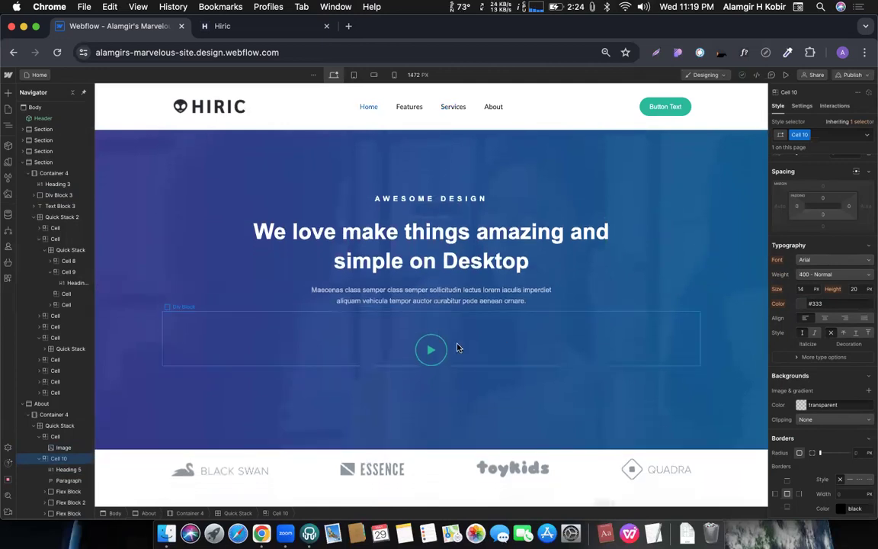
scroll(523, 390, down, 15)
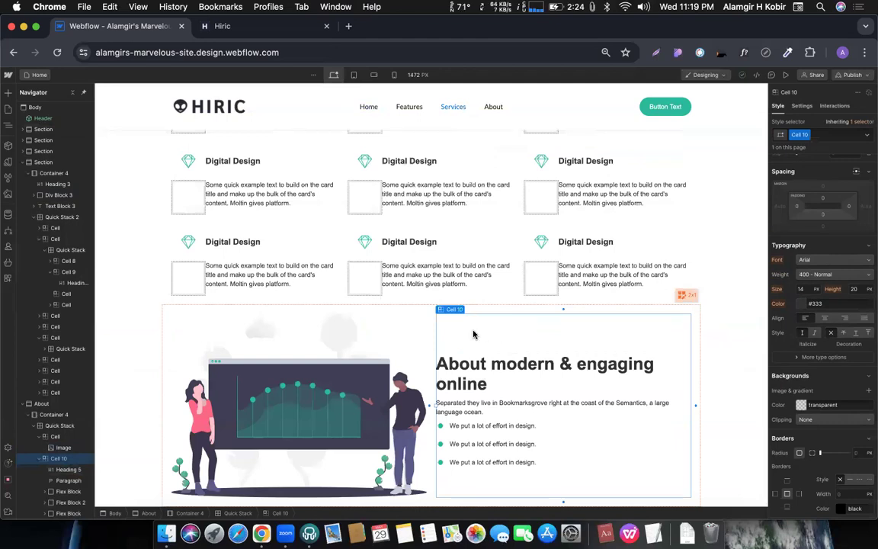
scroll(449, 359, up, 15)
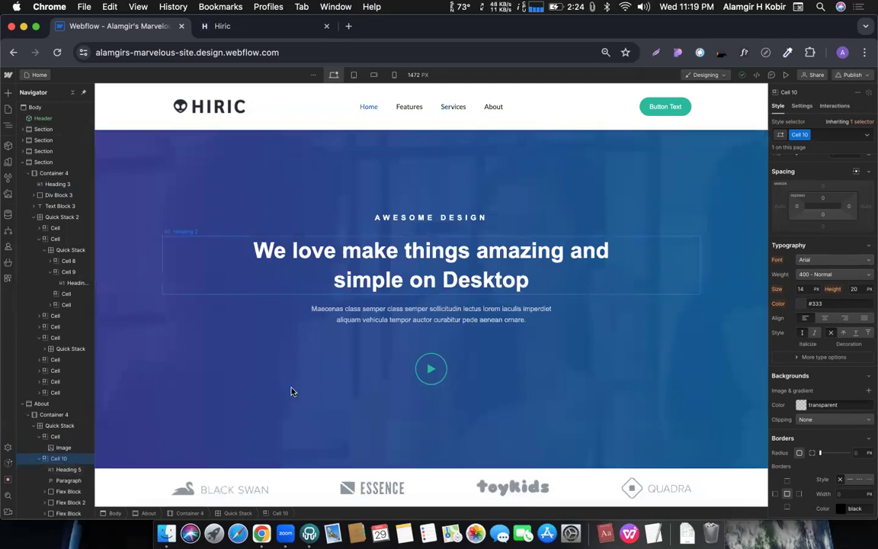
scroll(293, 392, down, 3)
scroll(304, 366, up, 4)
click(171, 240)
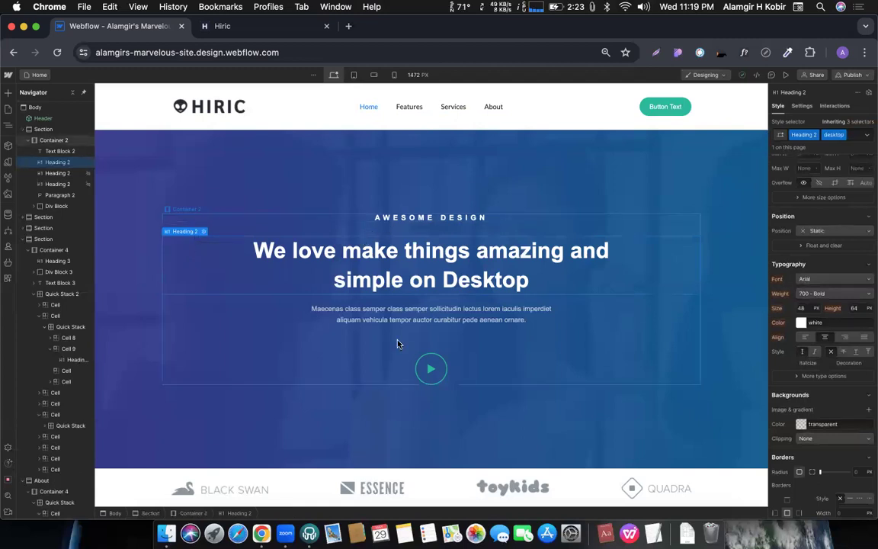
scroll(397, 344, down, 10)
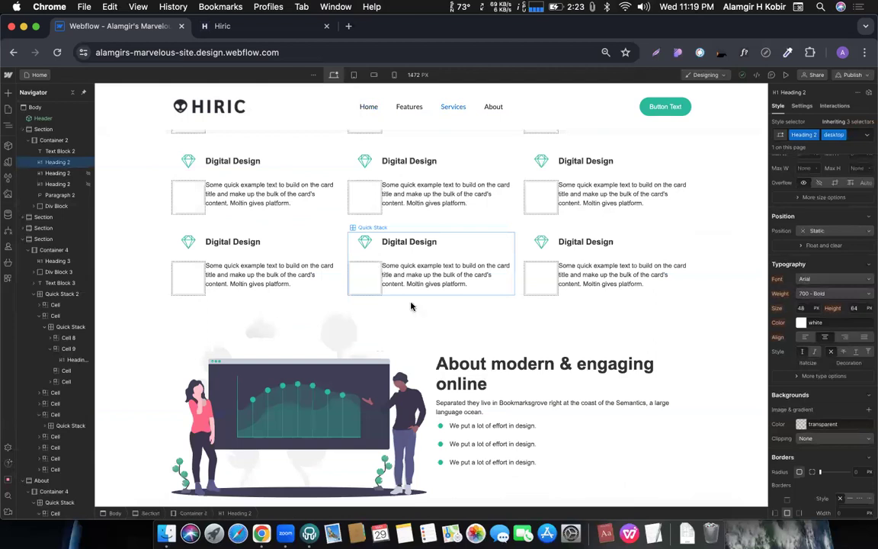
click(35, 72)
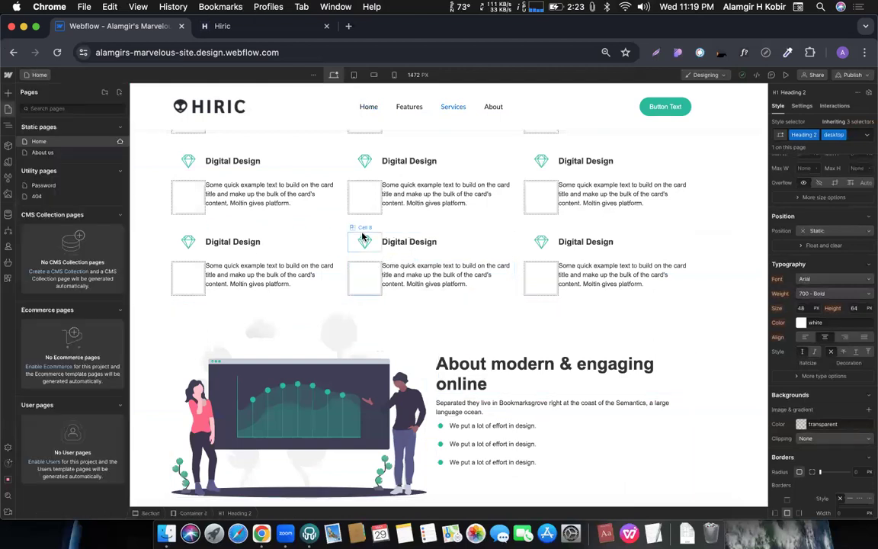
click(381, 225)
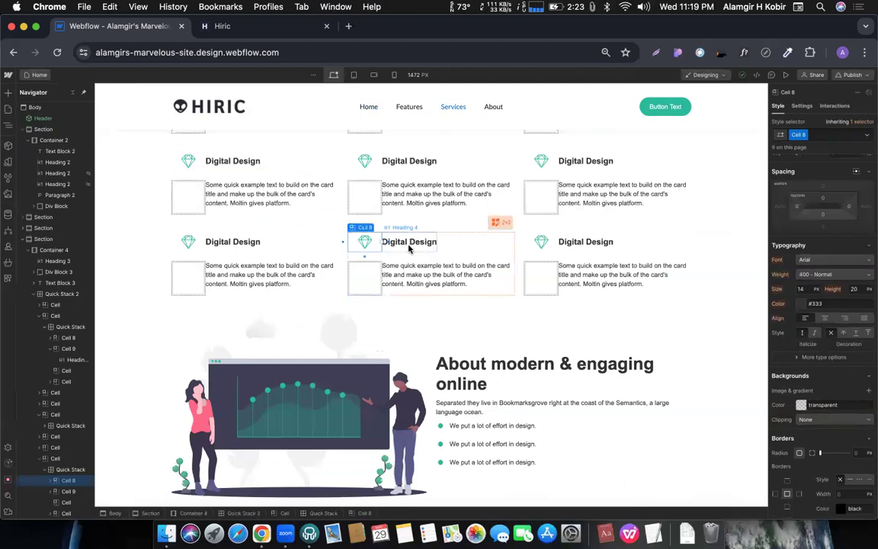
- Rename the class of the "About modern & engaging online" heading to "about sec title 01"
click(456, 364)
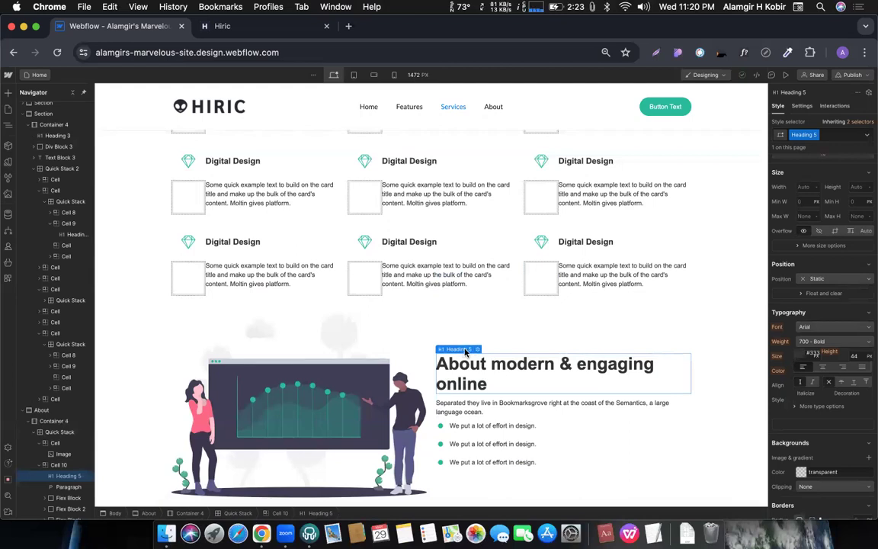
click(811, 134)
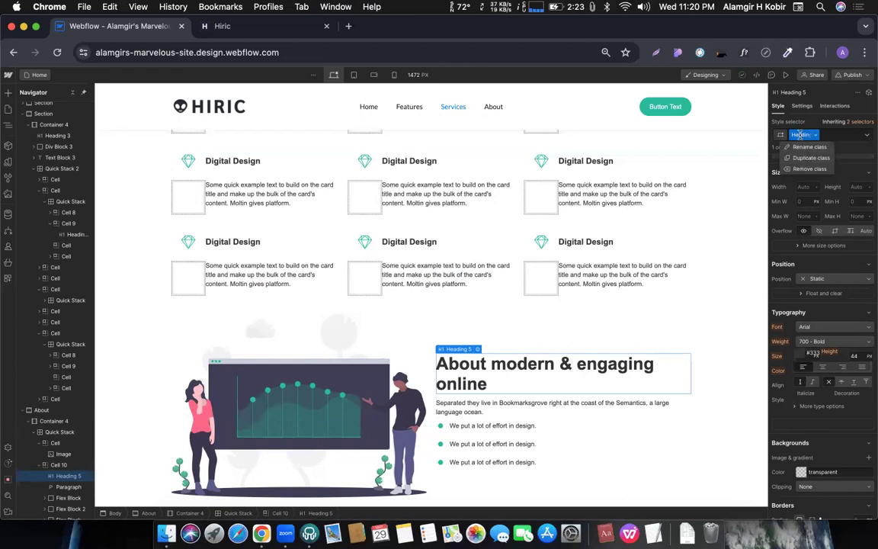
click(802, 135)
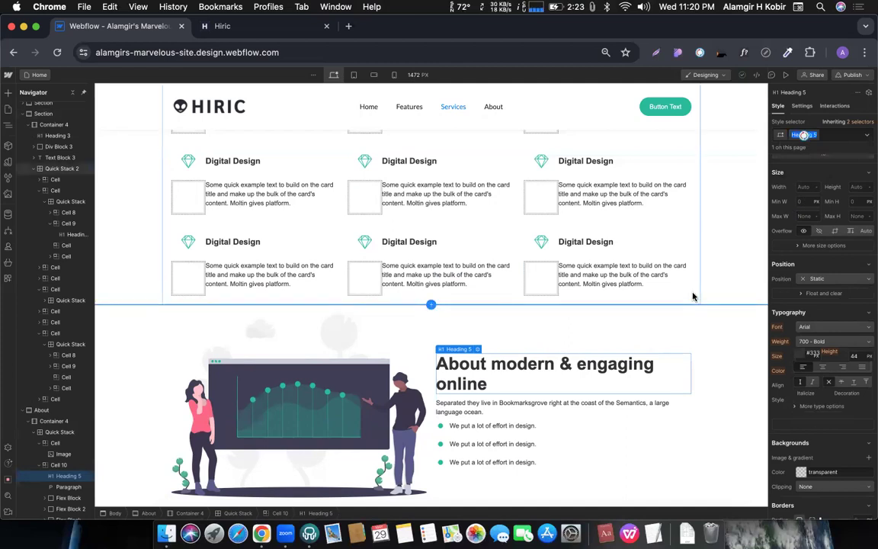
text(about tec title 01)
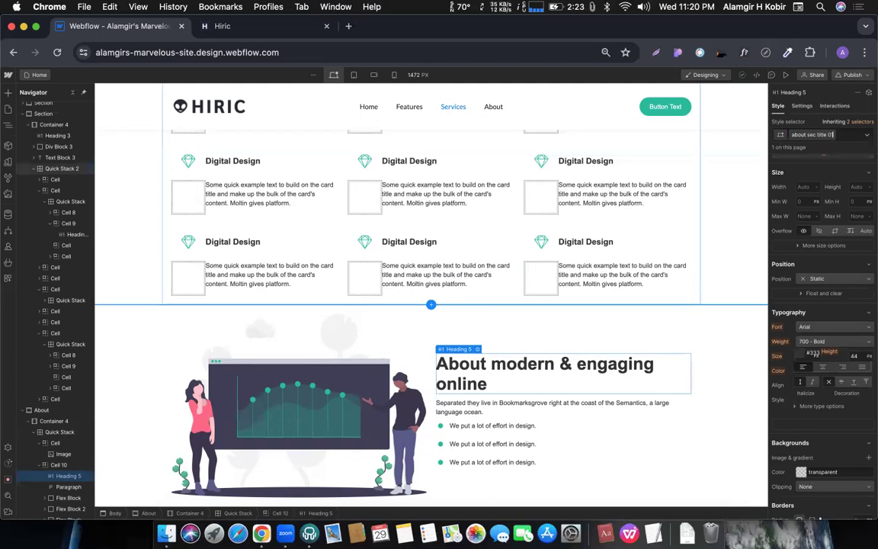
key(Return)
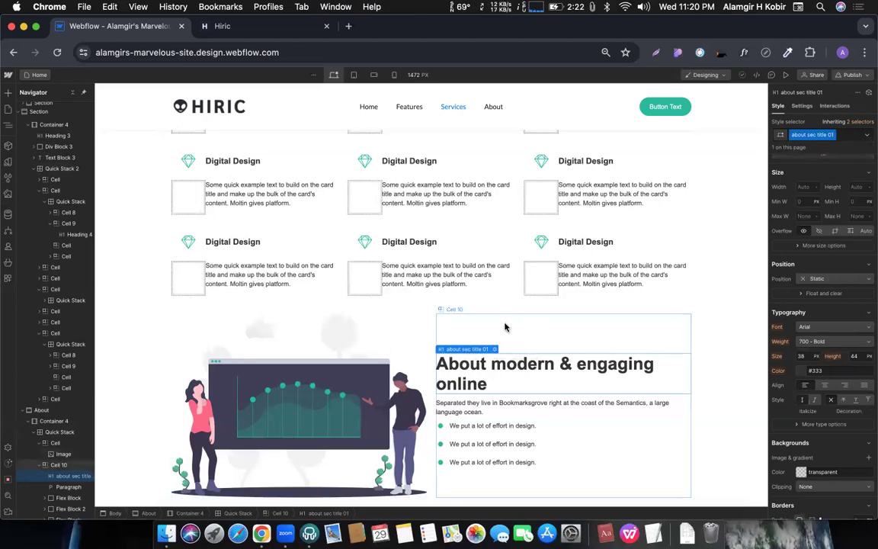
scroll(483, 327, up, 3)
scroll(483, 327, up, 3)
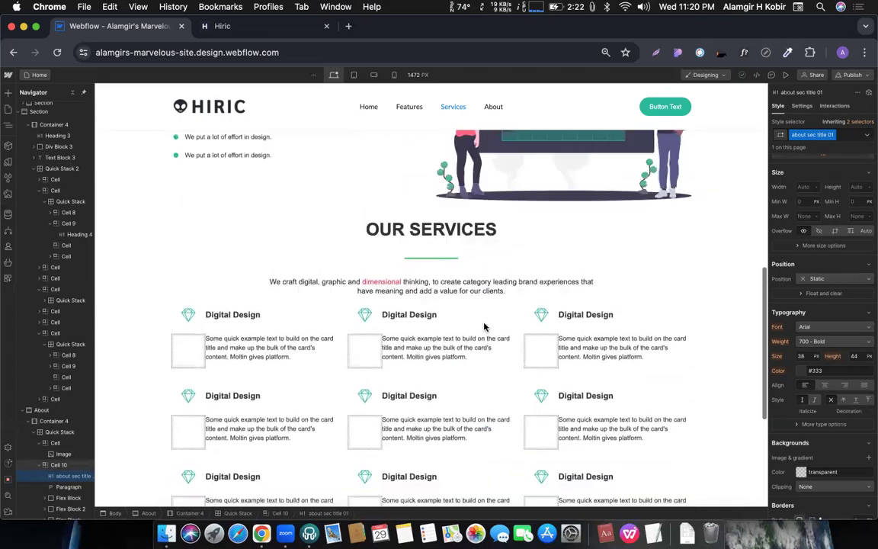
scroll(483, 326, down, 1)
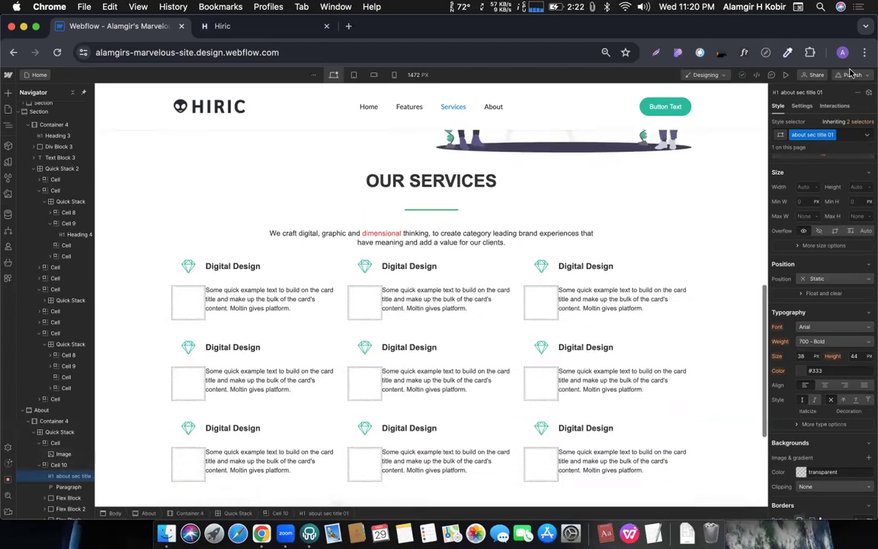
click(855, 74)
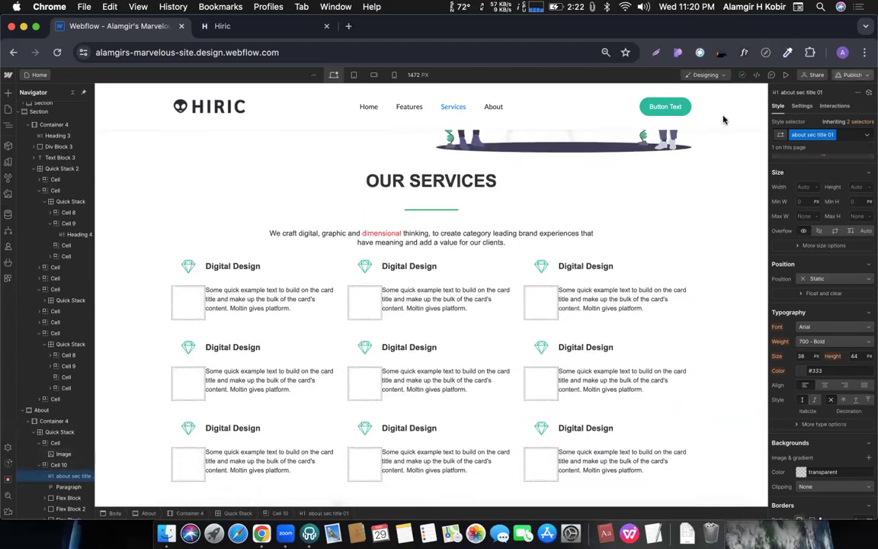
click(349, 463)
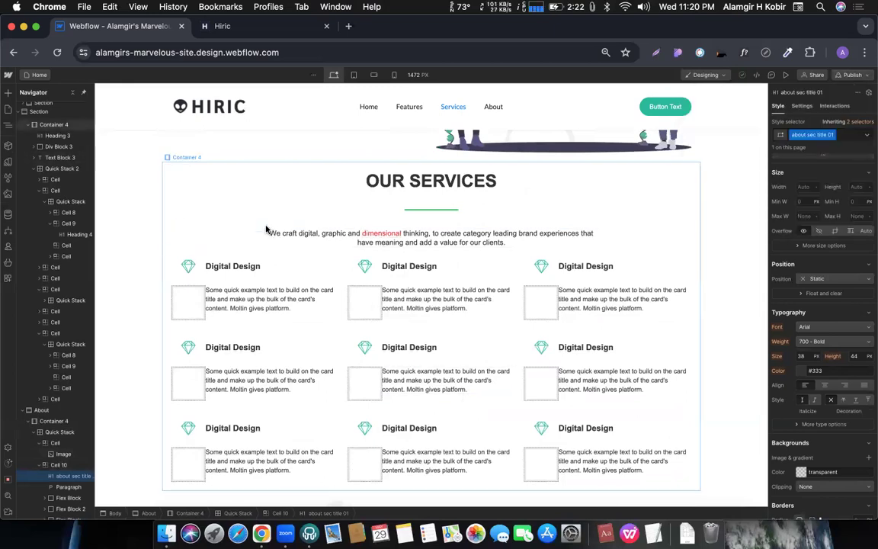
scroll(244, 206, up, 1)
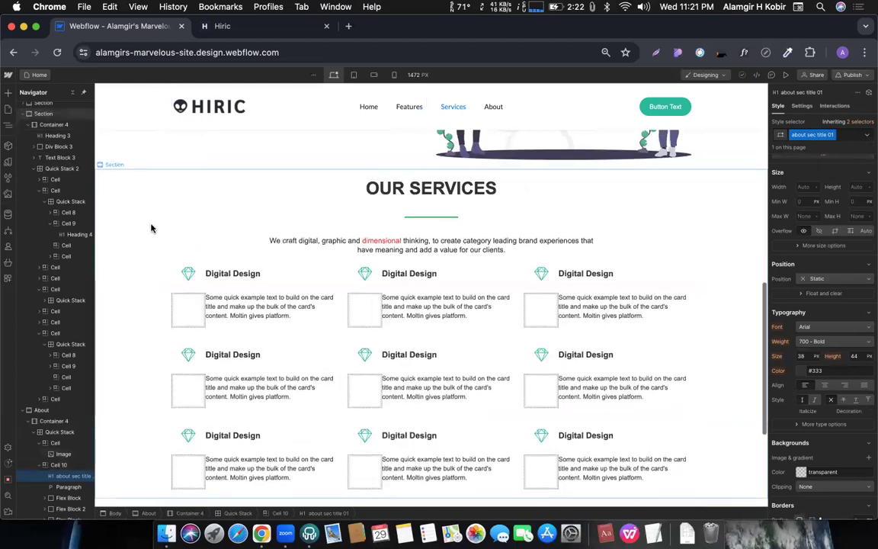
scroll(151, 228, down, 5)
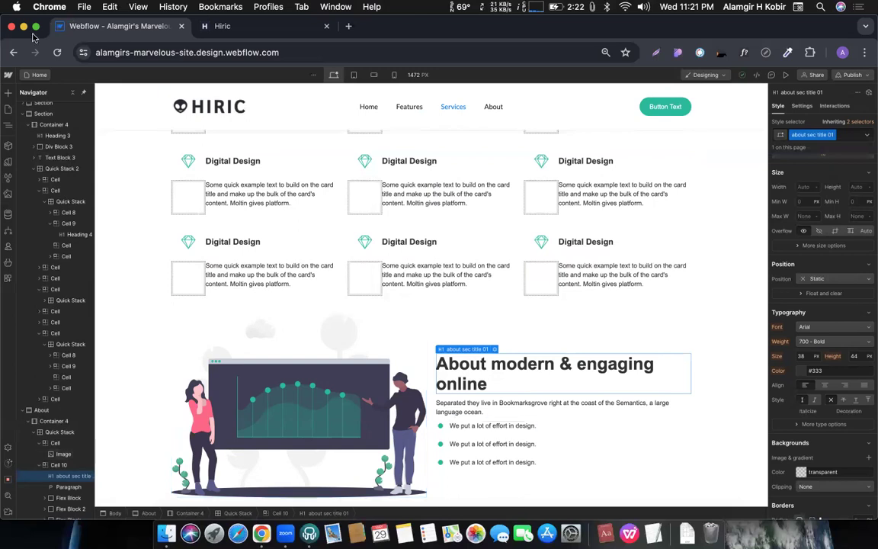
- Examine the page list and the classes of the About section's heading, text cell and image and the bottom-row middle "Digital Design" heading
click(27, 76)
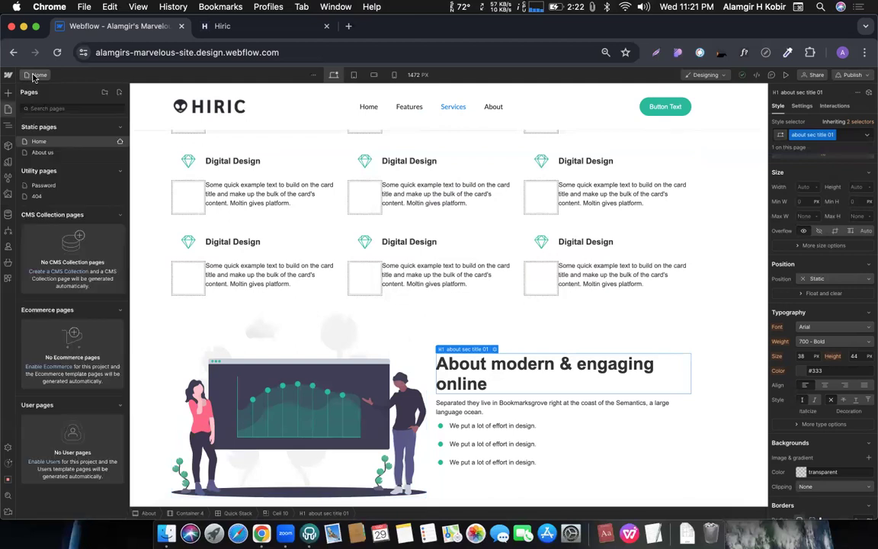
click(34, 76)
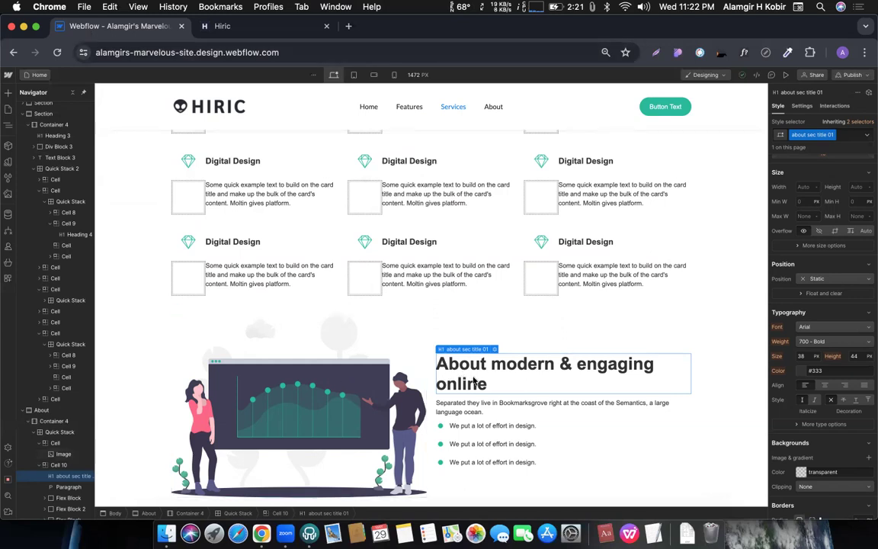
scroll(412, 308, up, 2)
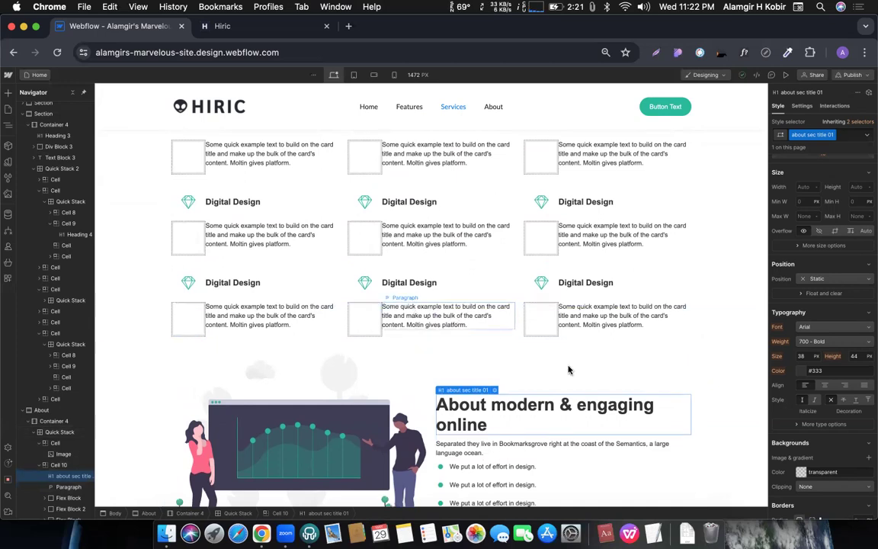
click(522, 361)
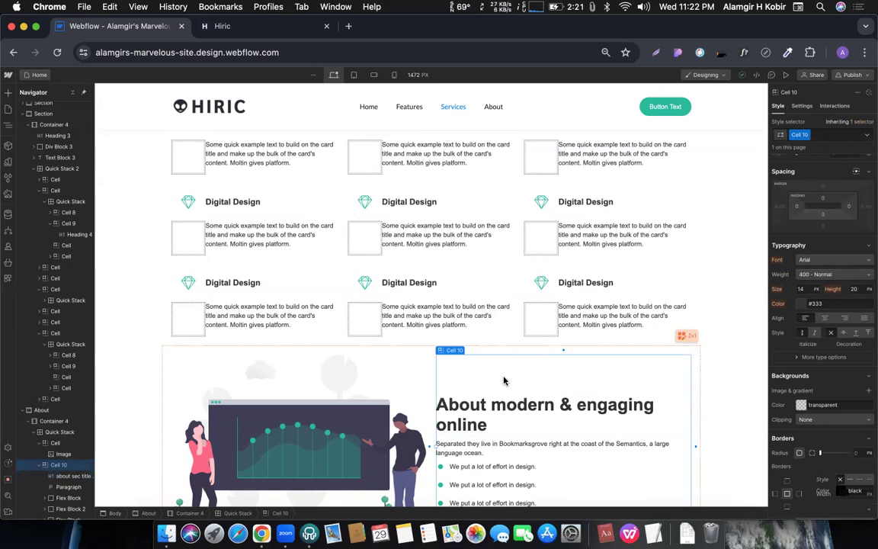
scroll(503, 376, down, 2)
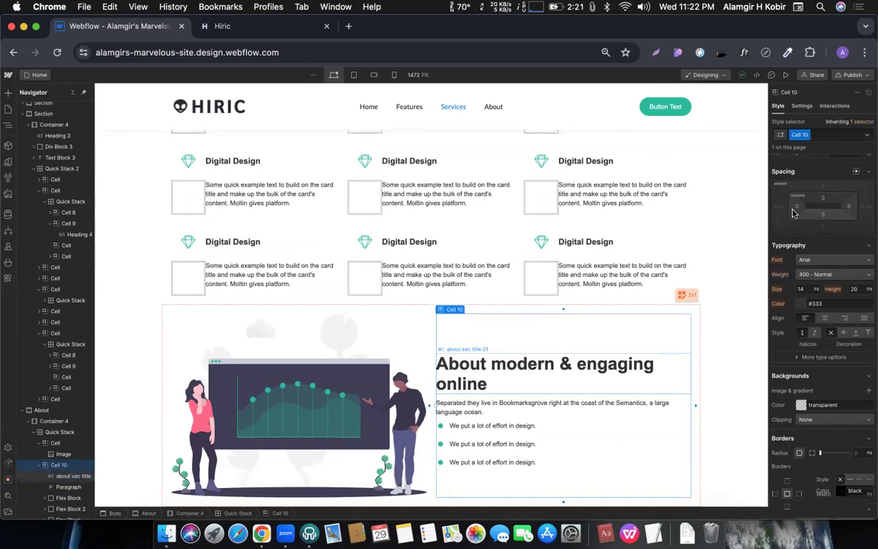
click(461, 367)
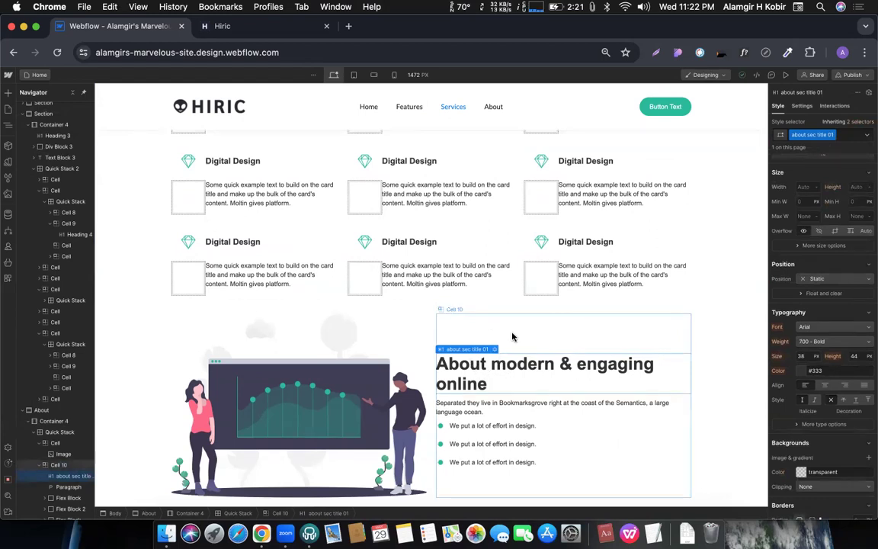
click(484, 333)
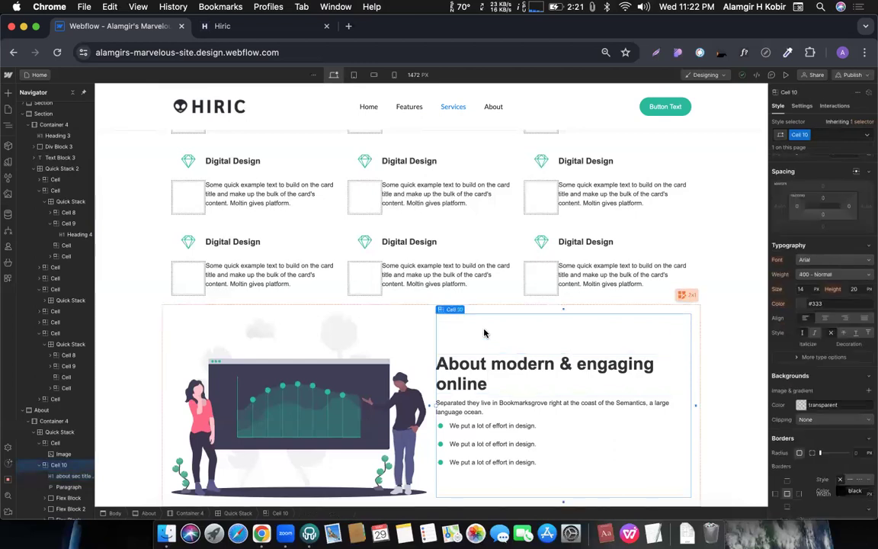
click(391, 330)
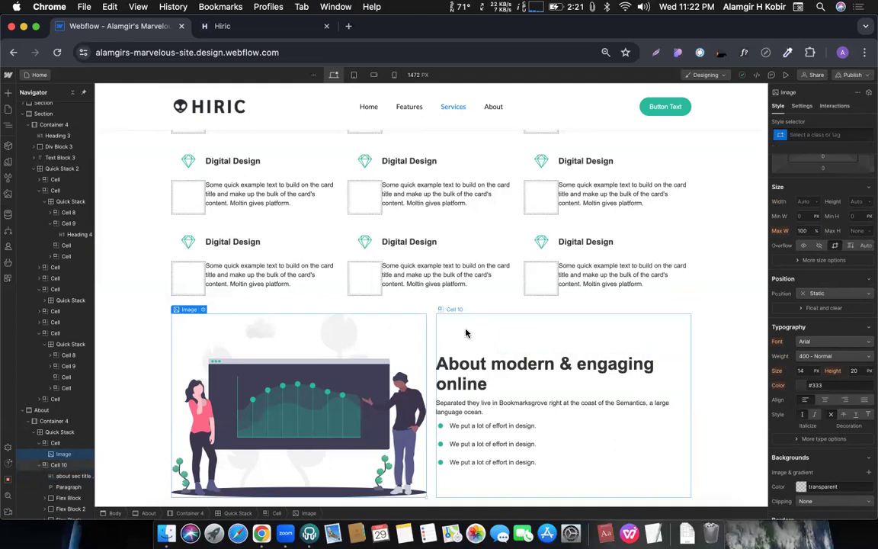
scroll(449, 320, up, 2)
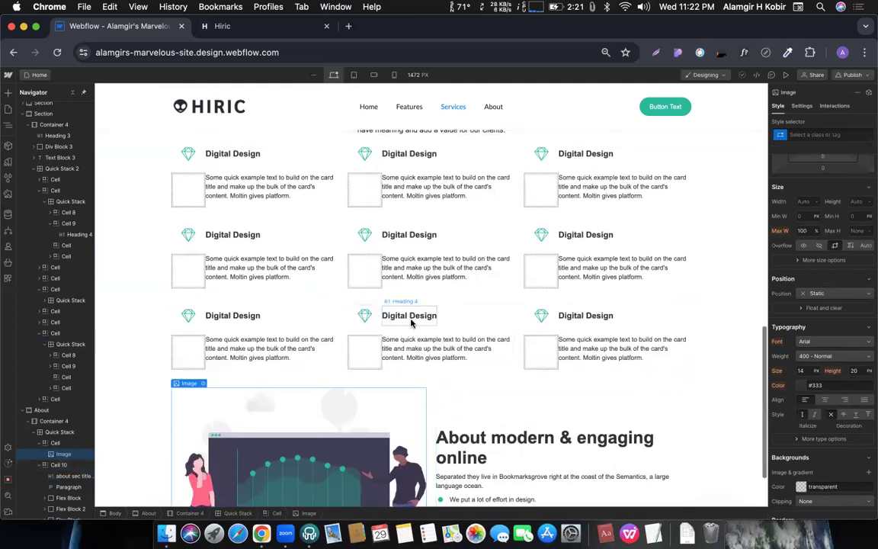
click(403, 315)
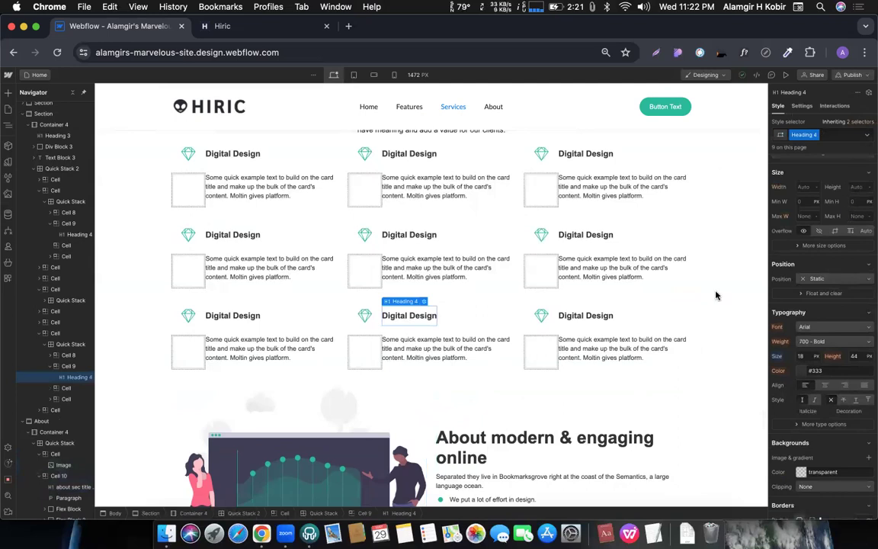
scroll(425, 332, up, 2)
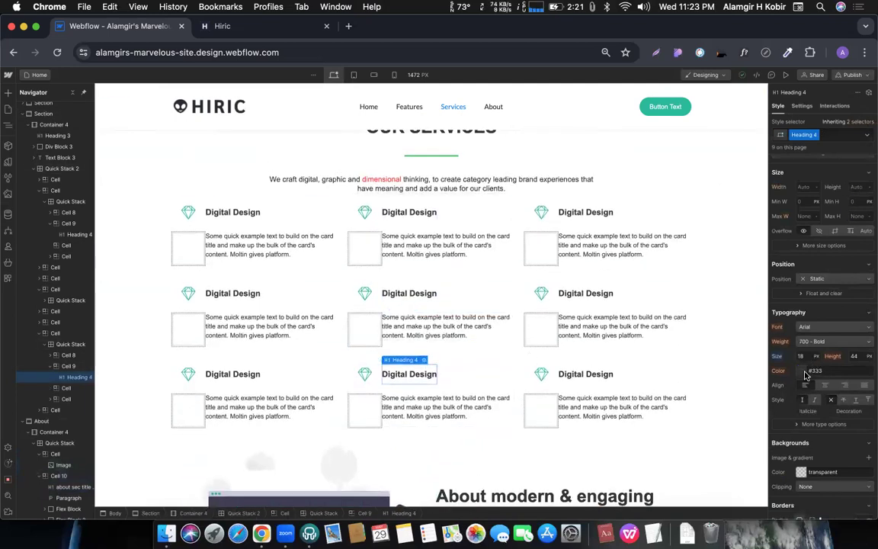
- Try another font size on the shared class of the bottom-row middle "Digital Design" heading and undo the change
text(1)
key(Return)
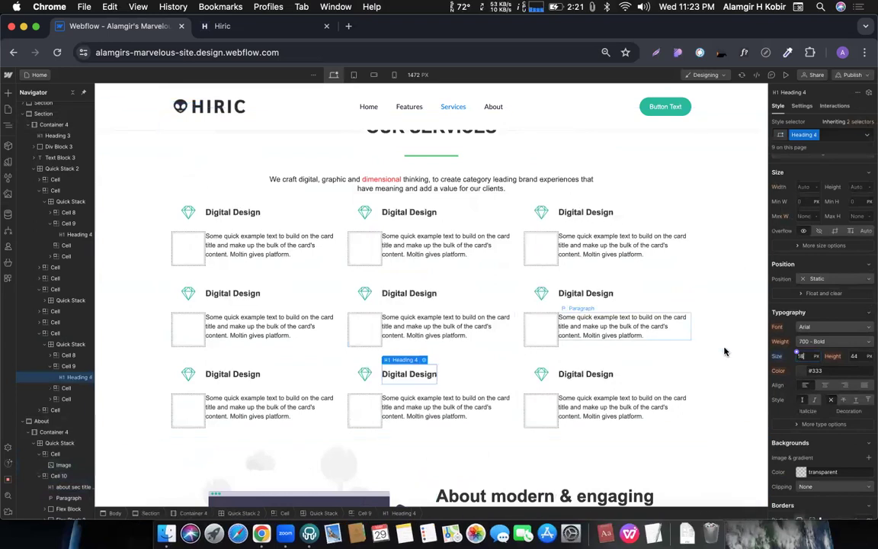
key(super+z)
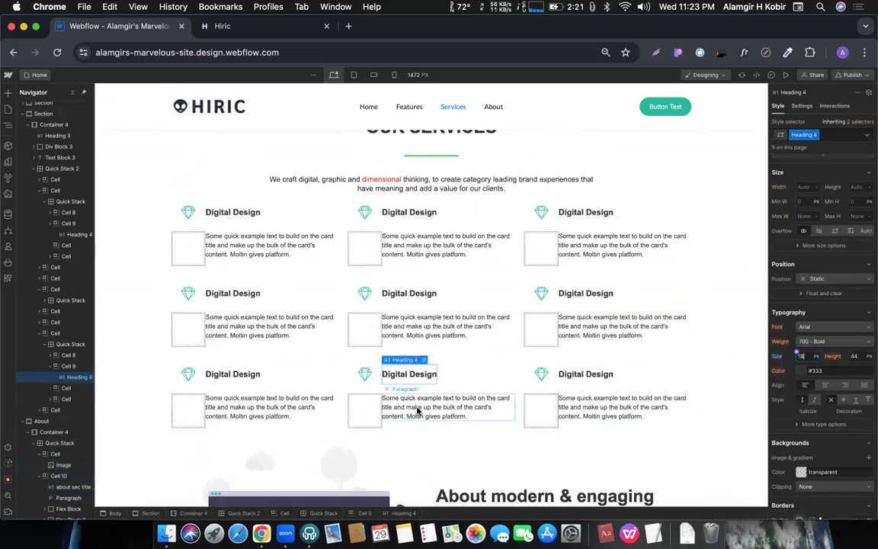
- Add a combo class named "design title combo" to the bottom-row middle "Digital Design" heading
click(838, 137)
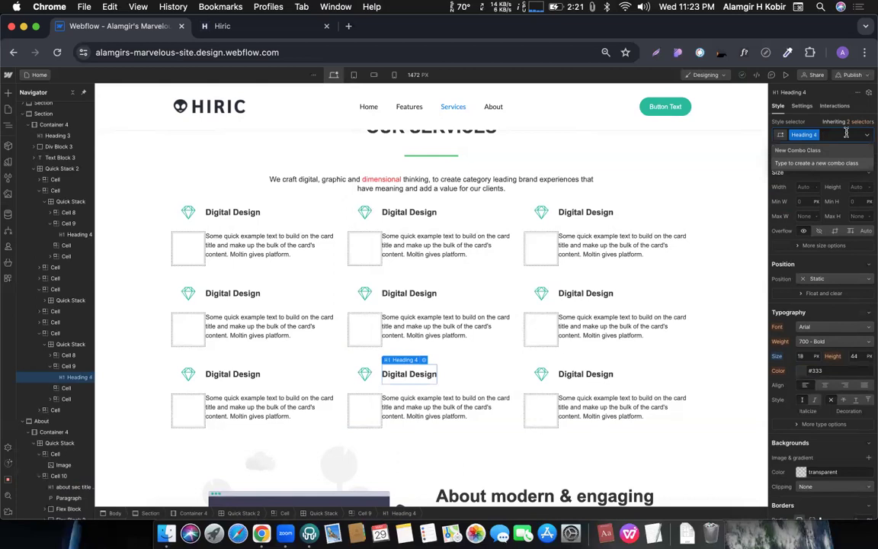
text(d)
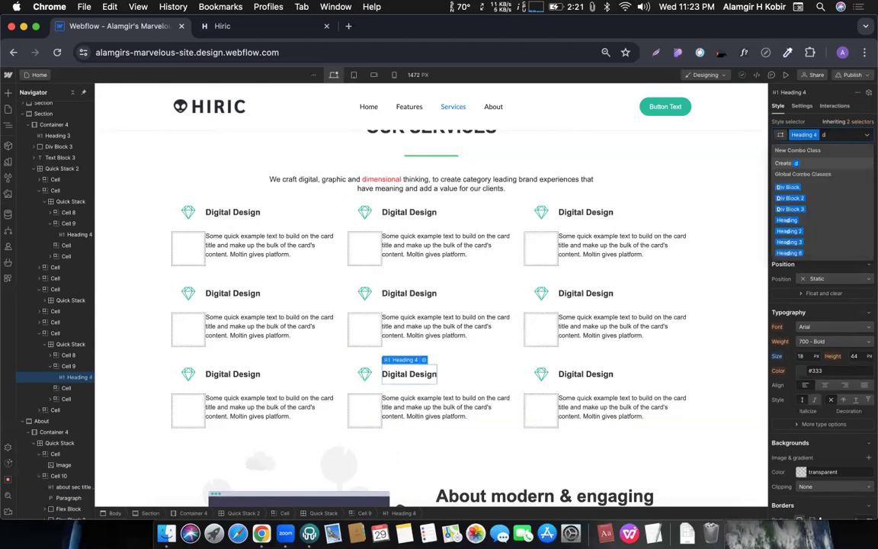
text(esign)
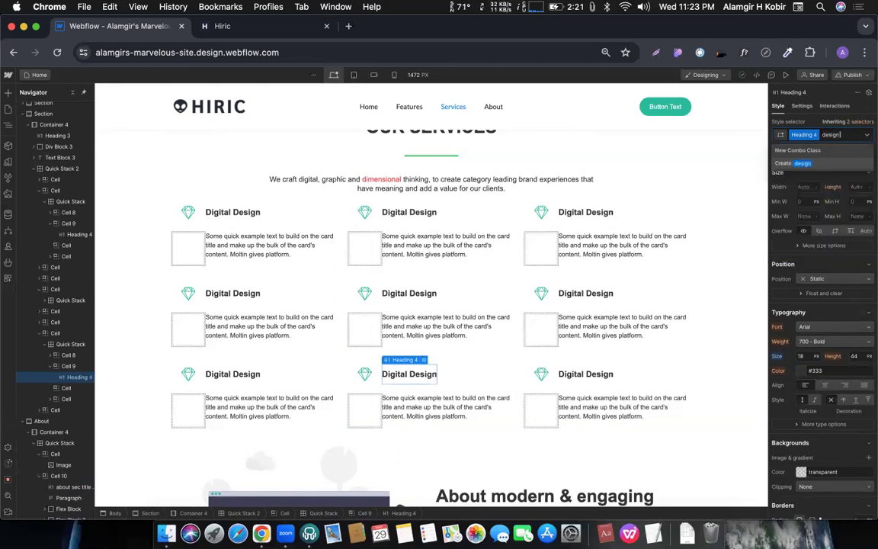
text( title combo)
key(Return)
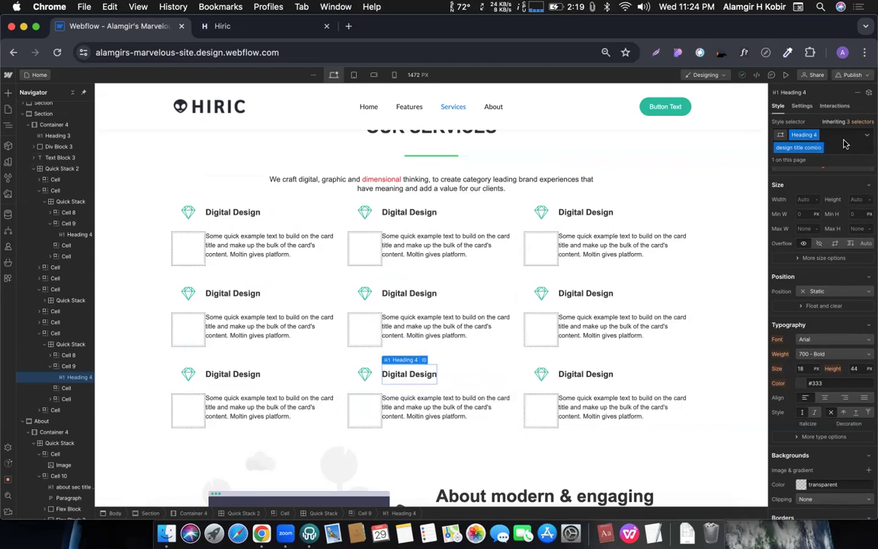
- Set the text color of the "design title combo" heading to red #f31111
scroll(808, 328, down, 1)
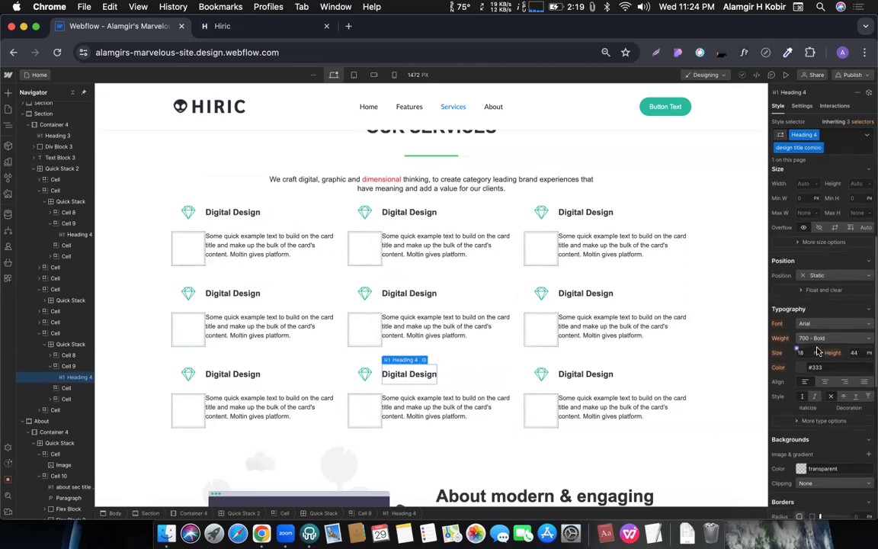
click(803, 352)
click(789, 362)
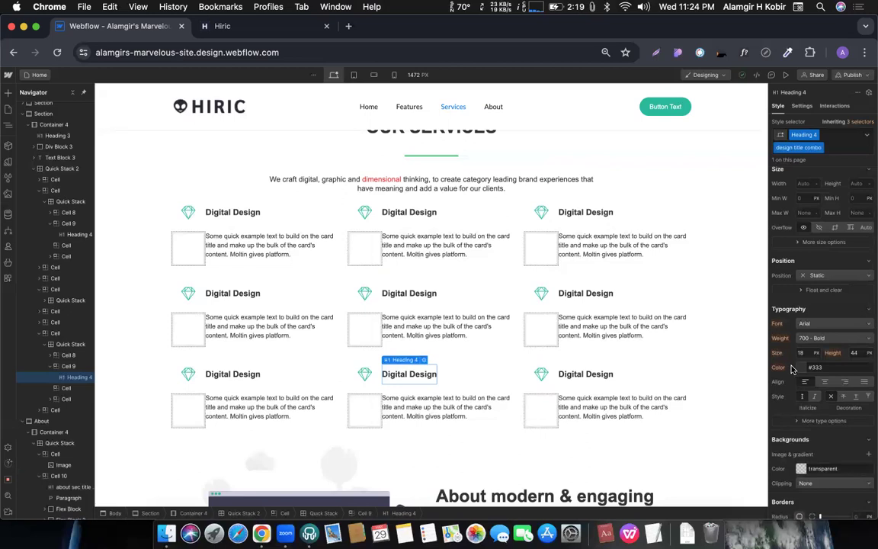
click(799, 368)
click(866, 381)
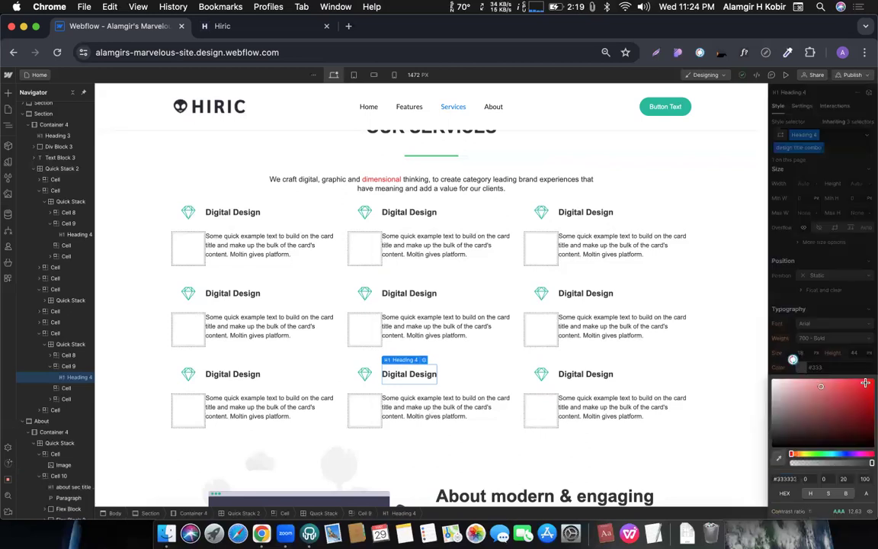
click(813, 315)
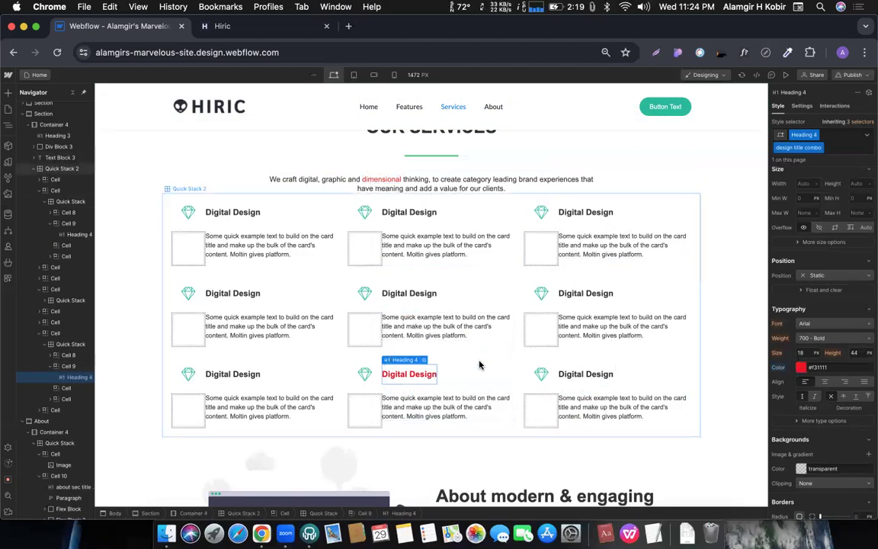
- Try a 22 px font size on the shared Heading 4 class using the second-row third "Digital Design" heading, and return it to 18 px
click(581, 293)
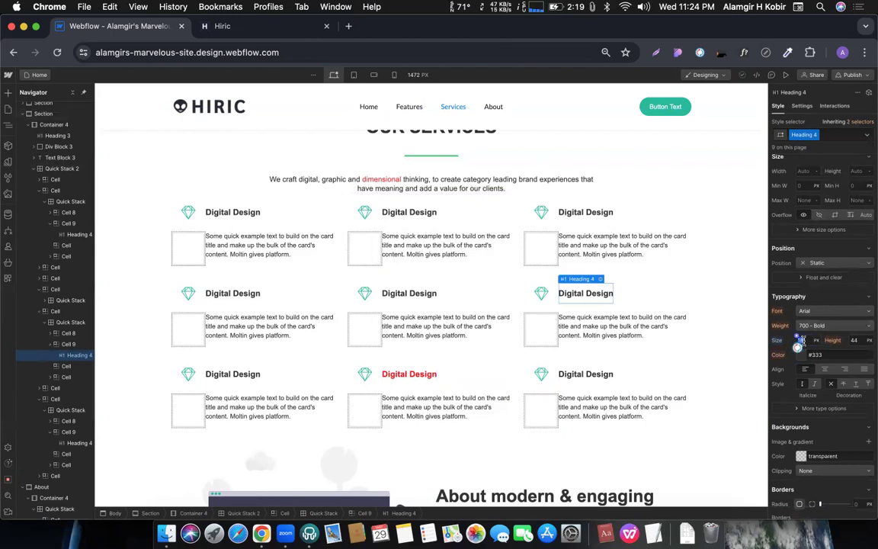
key(Up)
key(Up)
key(Up)
key(Up)
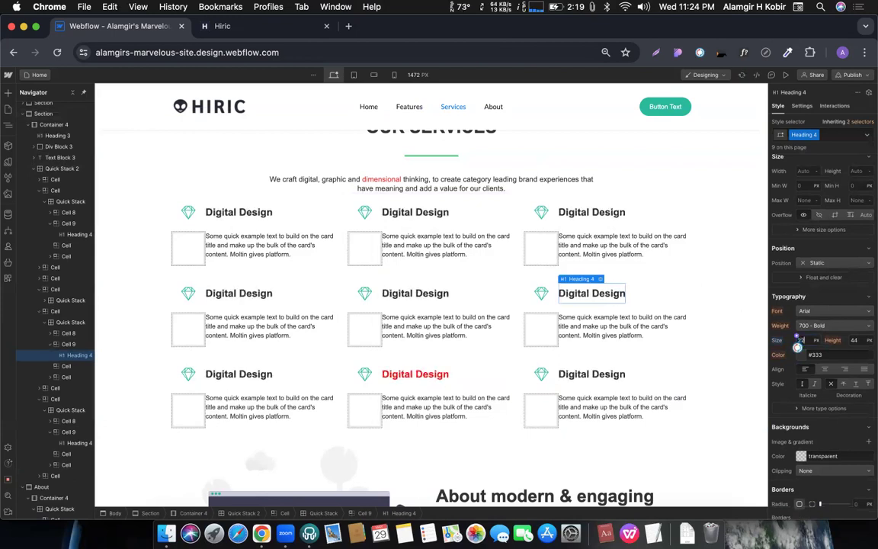
key(Down)
key(Down)
key(Down)
key(Down)
key(Down)
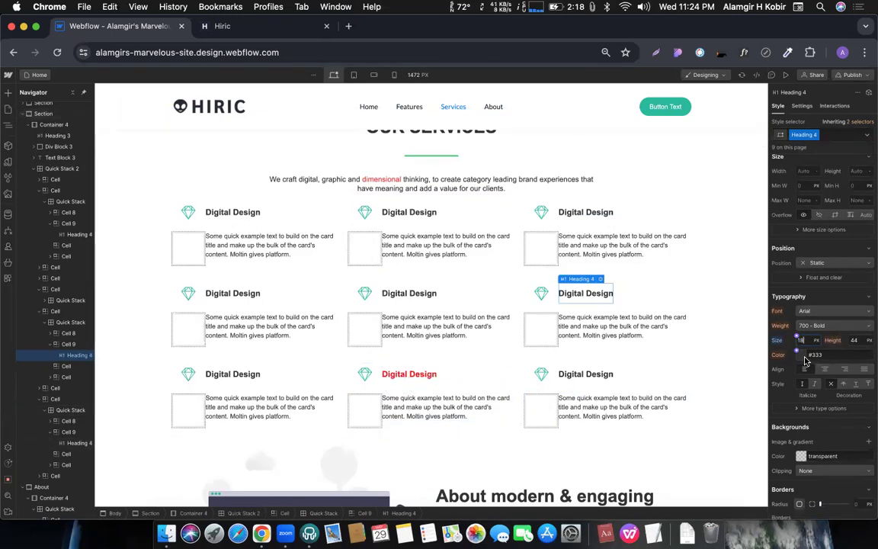
- Set the text color of the shared Heading 4 class to green #14e537
click(805, 356)
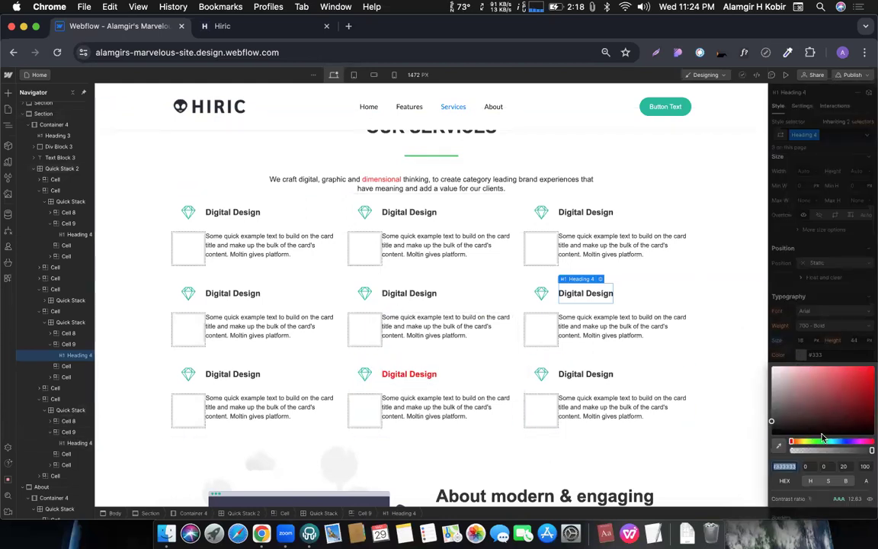
click(819, 440)
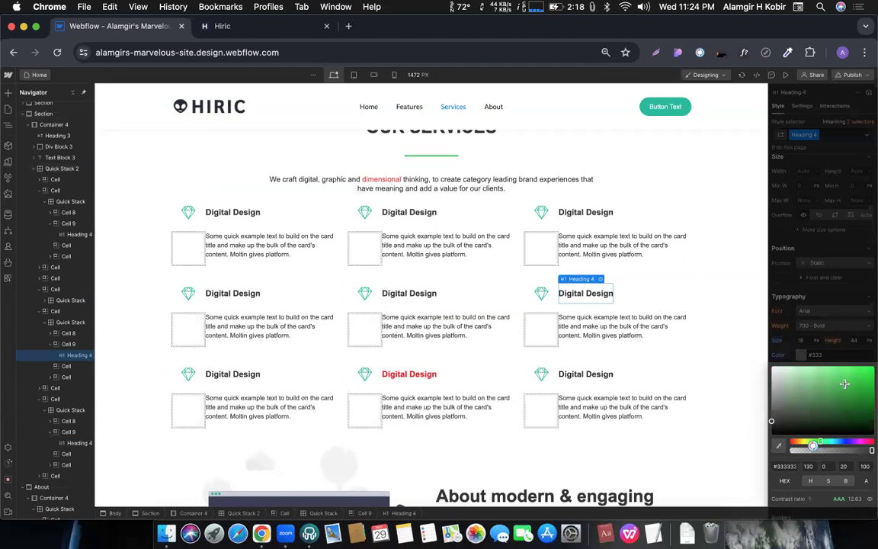
drag(848, 382, 864, 373)
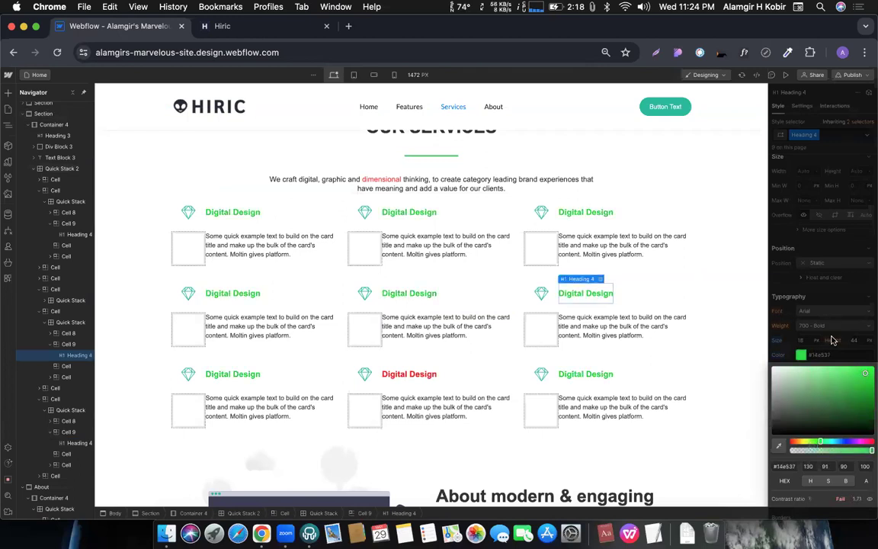
click(833, 339)
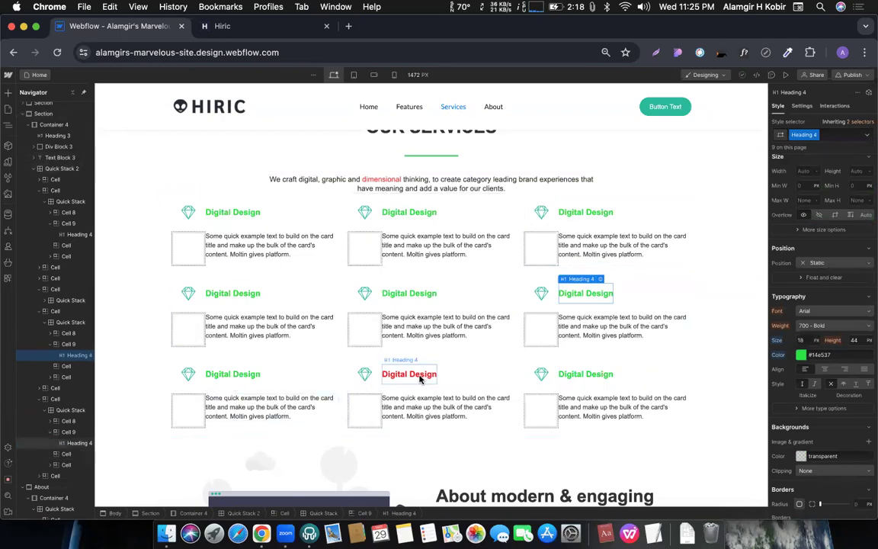
- Set the font size of the red "Digital Design" heading's combo class to 19 px
click(421, 376)
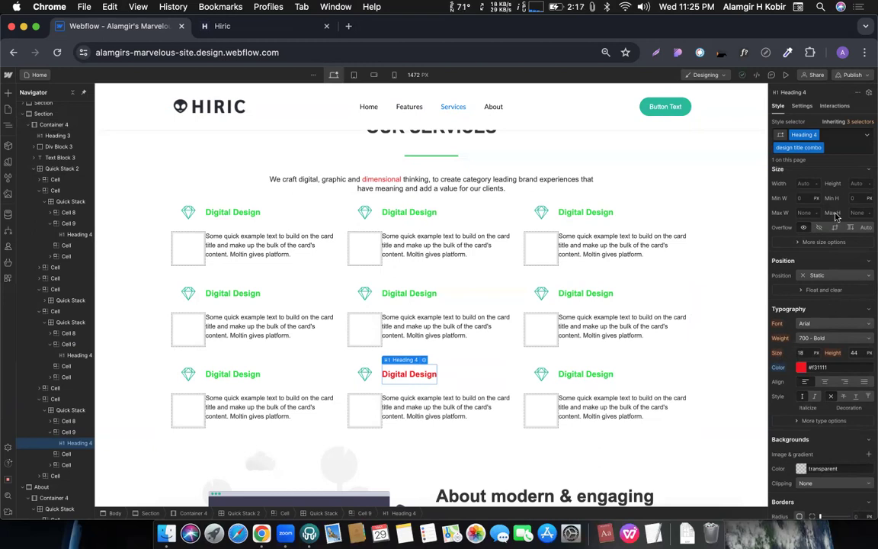
click(807, 349)
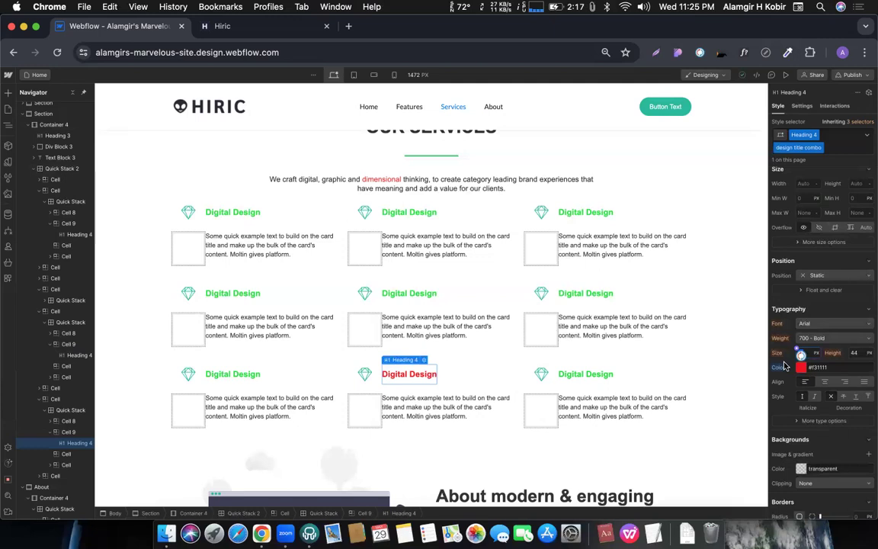
click(784, 366)
click(783, 348)
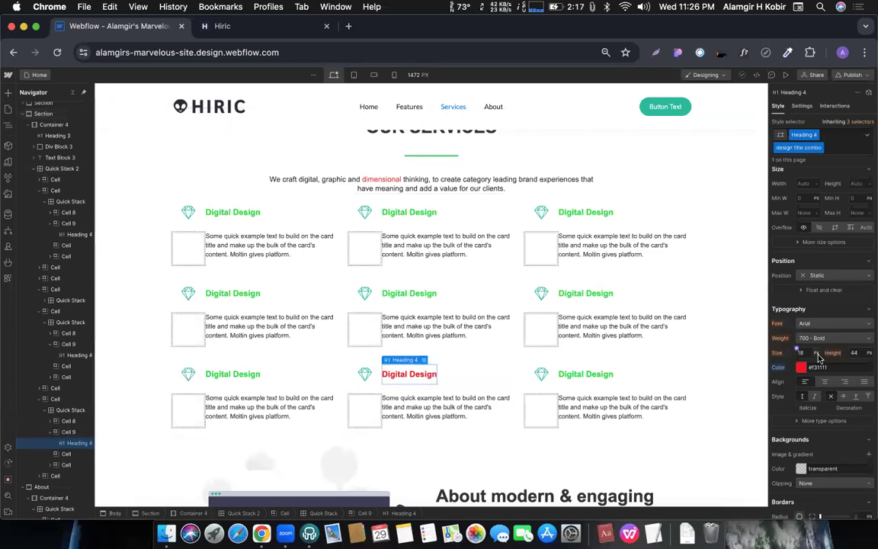
scroll(819, 356, up, 5)
scroll(819, 357, down, 2)
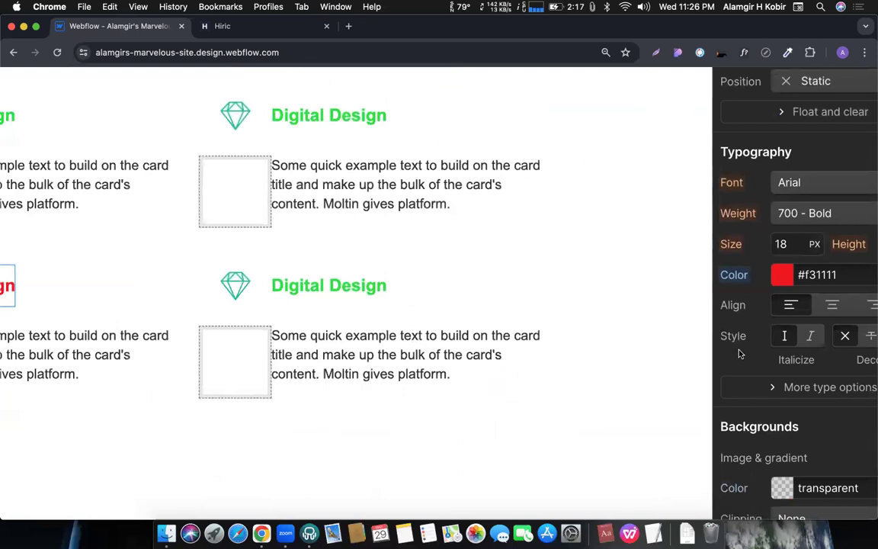
scroll(819, 358, down, 5)
click(803, 299)
key(Up)
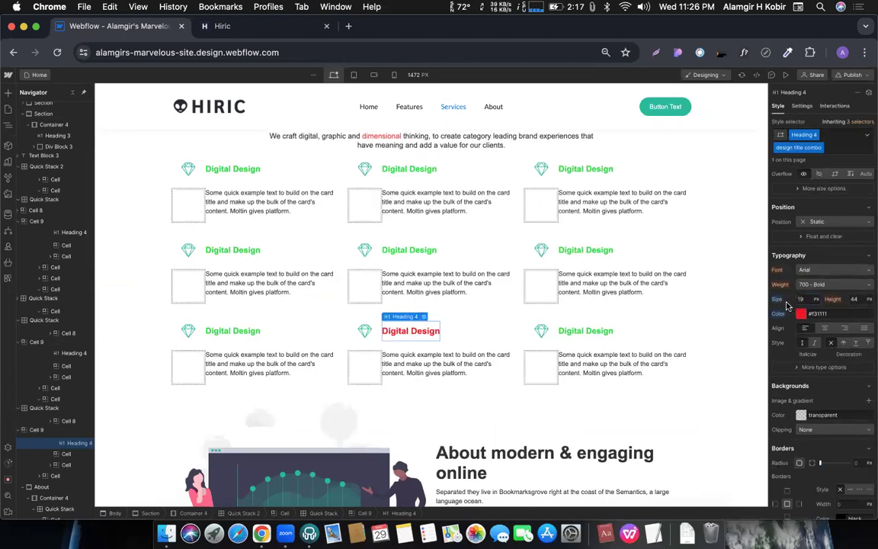
- Reset the font size override on the red "Digital Design" heading's combo class so it inherits from the shared Heading 4 class
click(582, 331)
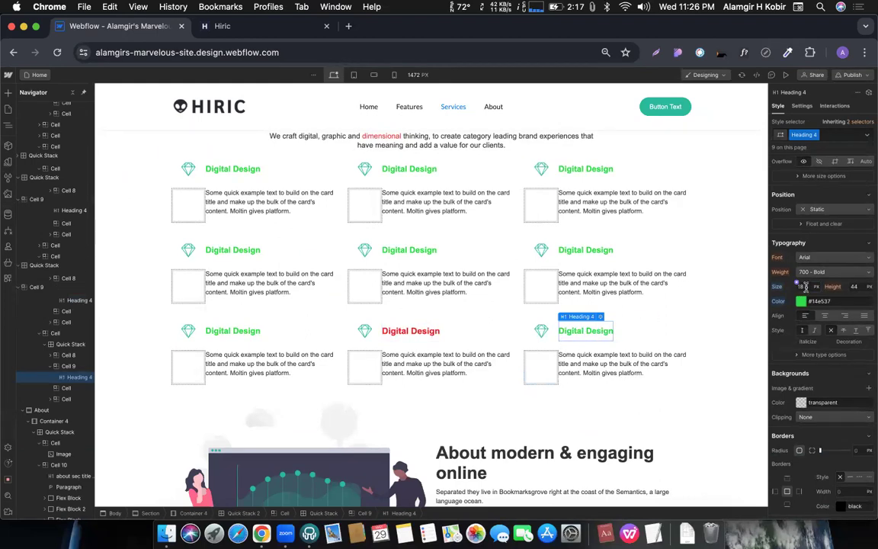
click(802, 286)
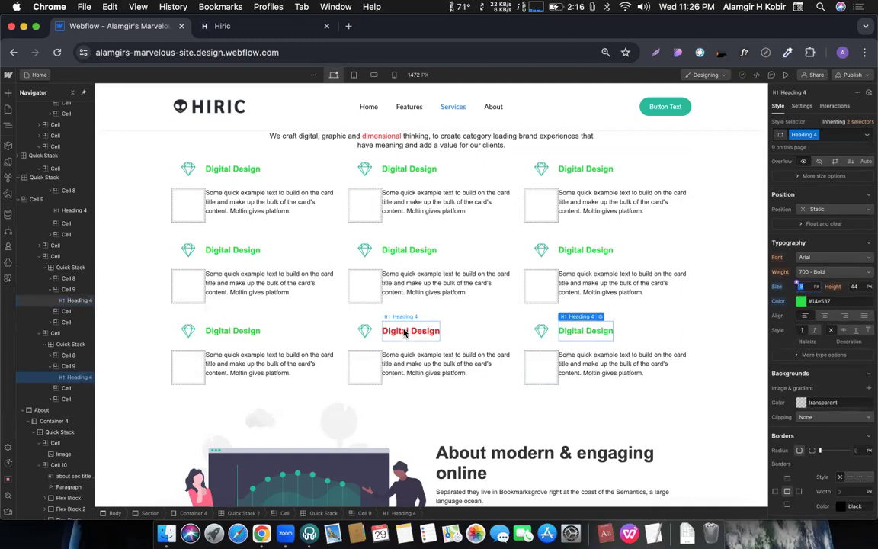
click(404, 333)
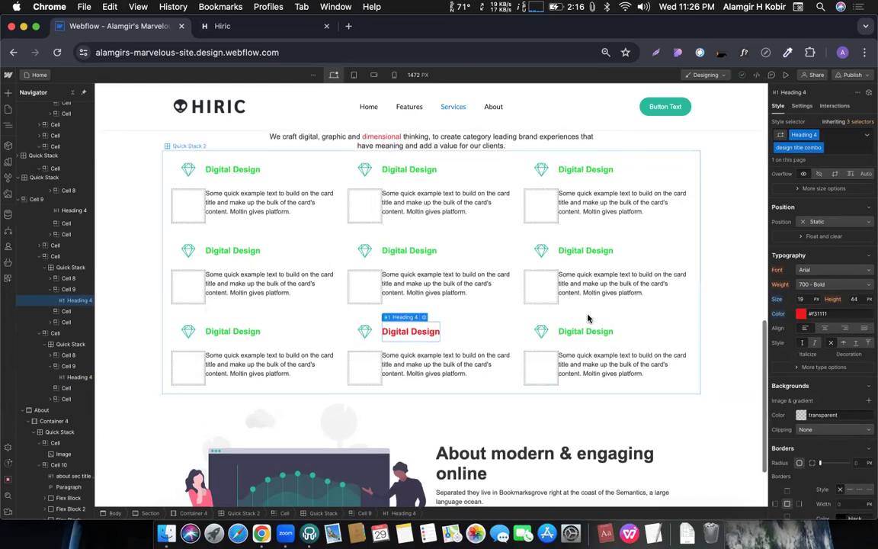
scroll(588, 319, up, 1)
scroll(588, 319, up, 3)
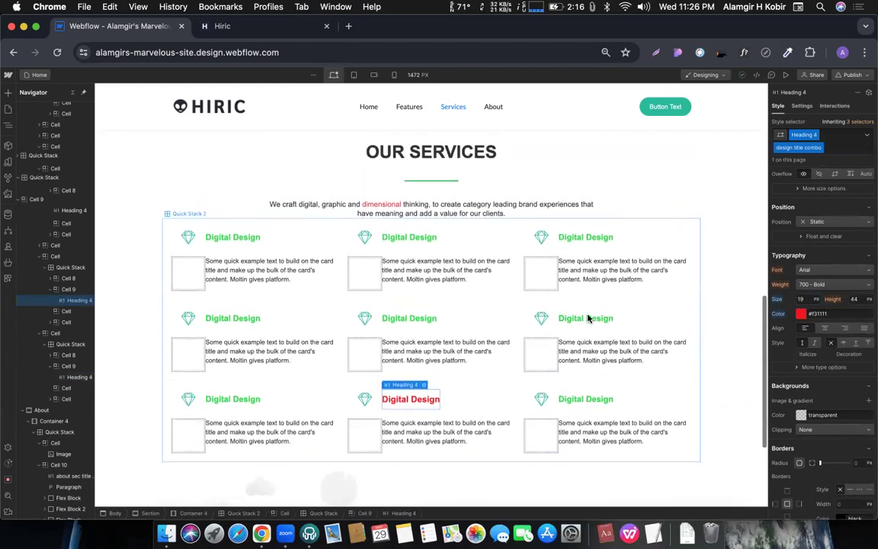
scroll(588, 318, up, 1)
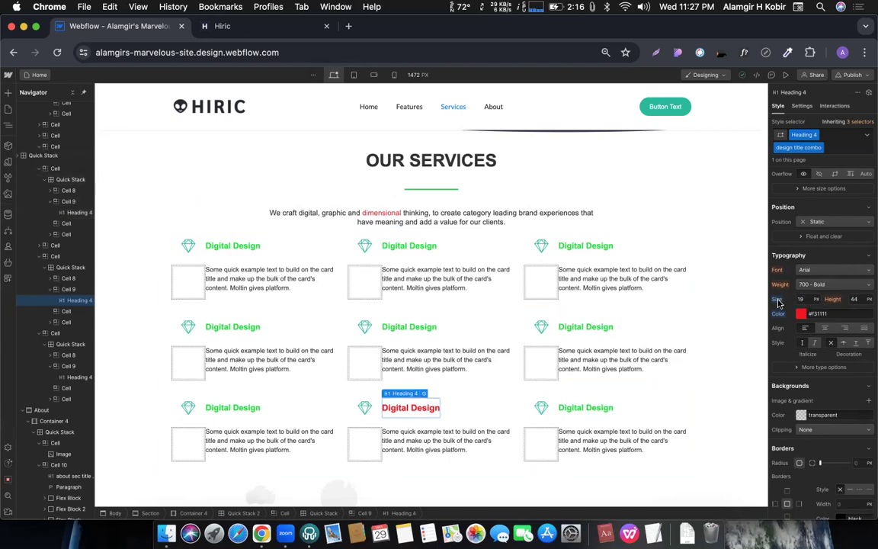
alt+click(777, 302)
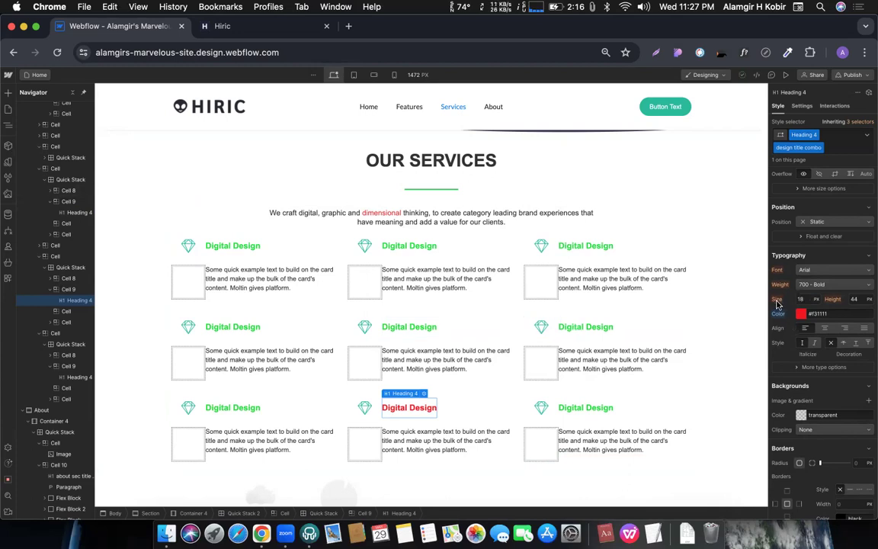
- Set the font size of the shared Heading 4 class to 20 px using the third-row third "Digital Design" heading, and check the red heading
click(586, 411)
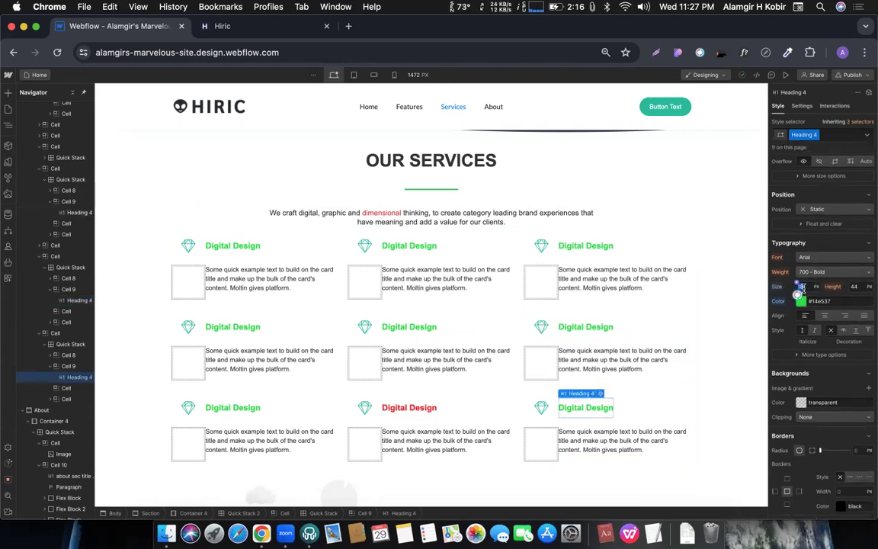
text(20)
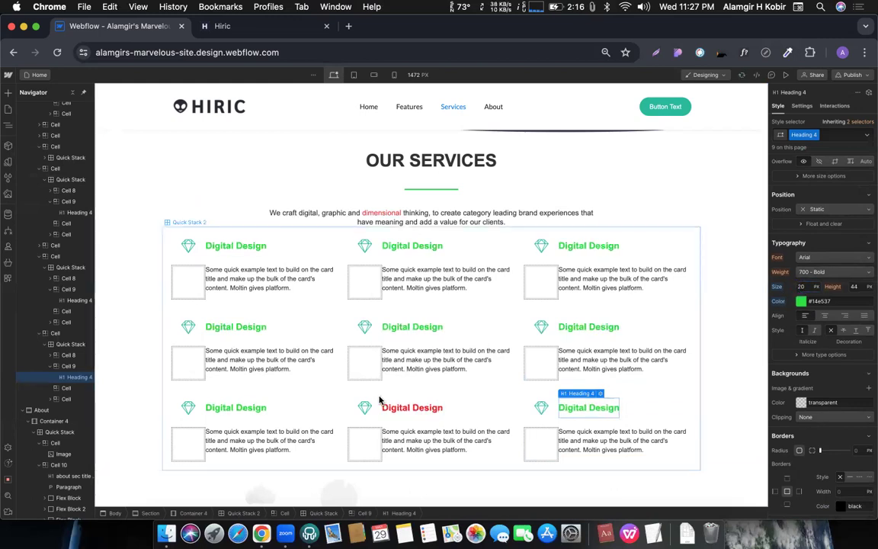
click(412, 407)
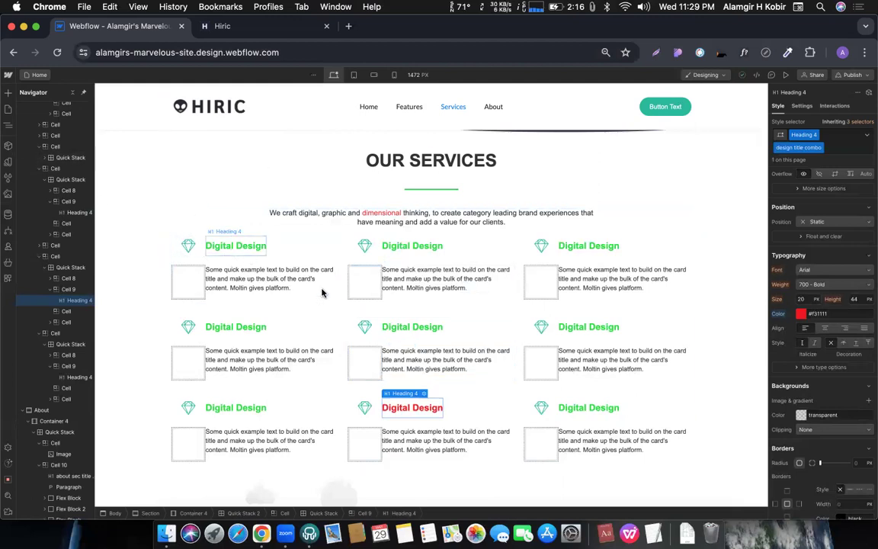
- Compare the style settings of the second-row third "Digital Design" heading with those of the red combo-class heading
scroll(405, 313, down, 1)
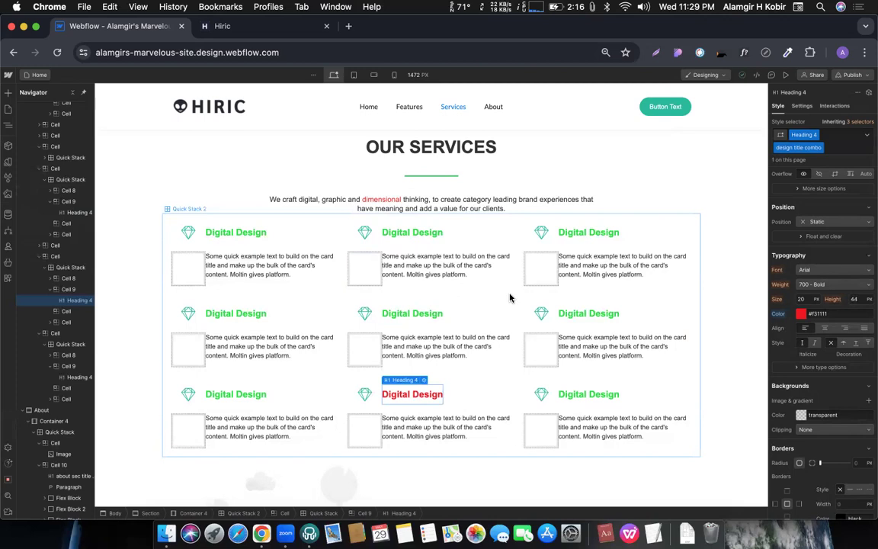
click(577, 315)
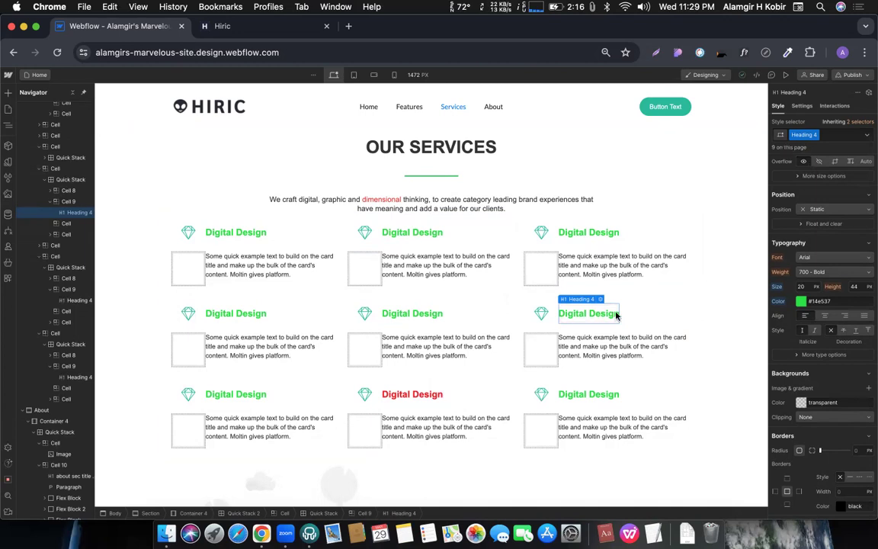
scroll(518, 397, up, 1)
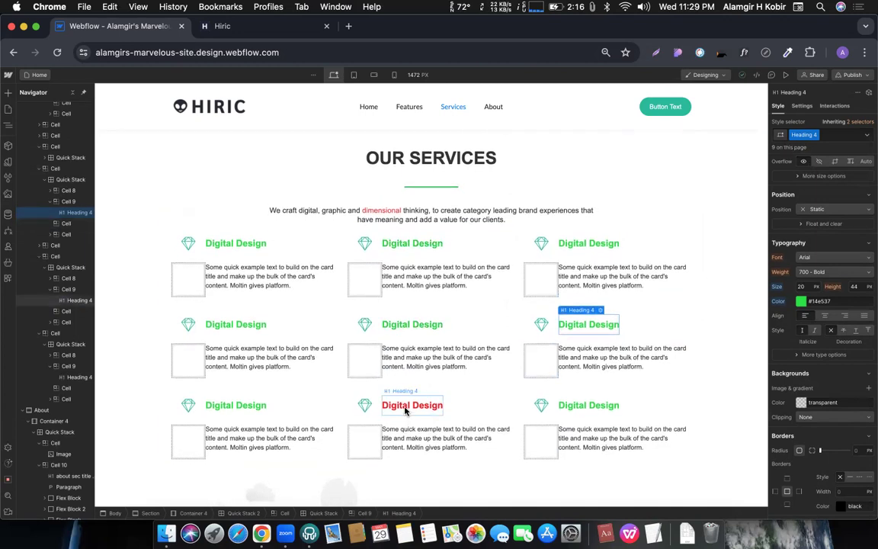
click(405, 411)
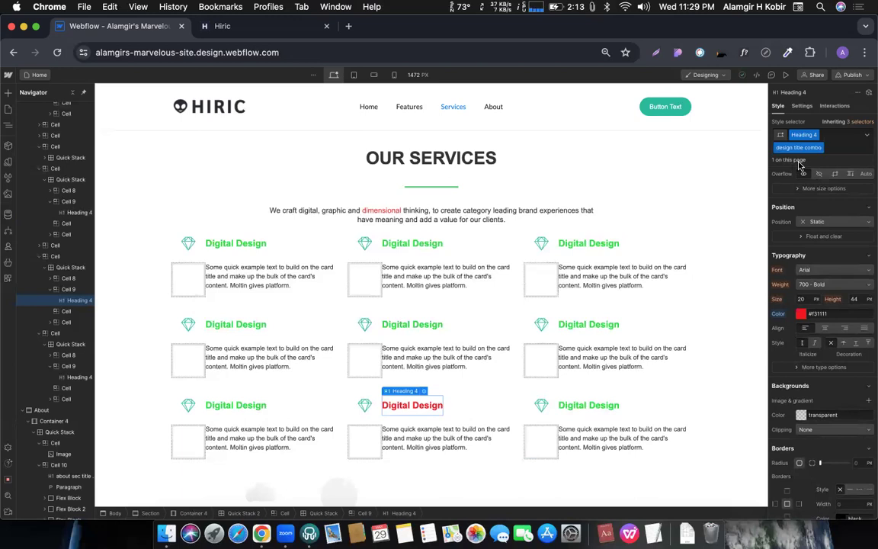
click(429, 259)
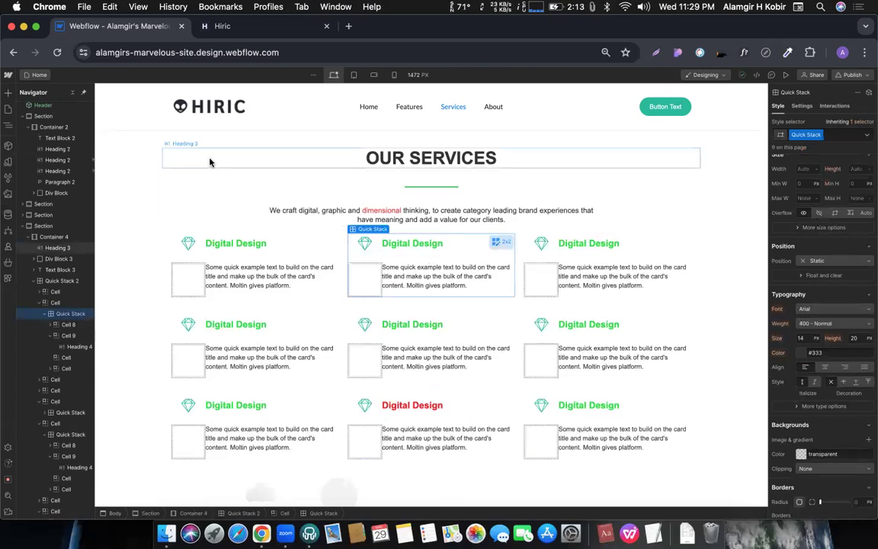
- Rename the hero section's class to "Home hero Section"
click(127, 205)
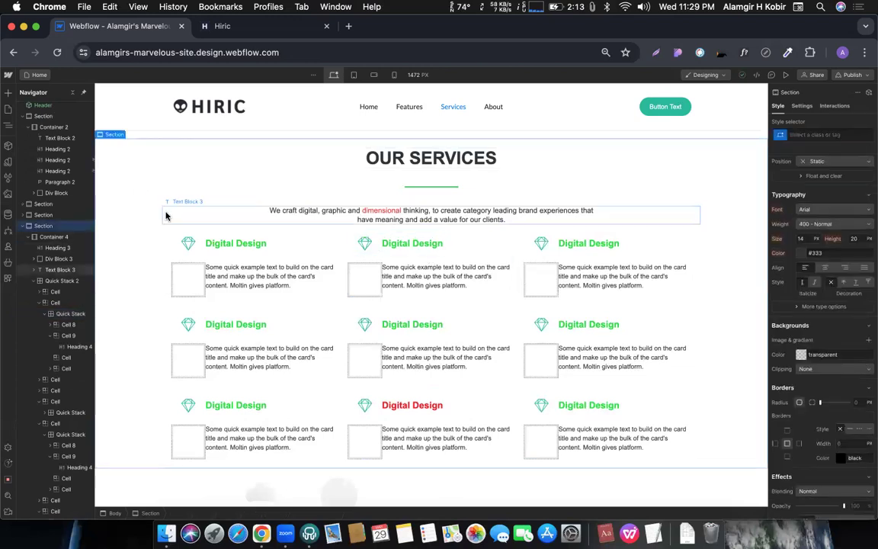
scroll(208, 197, up, 10)
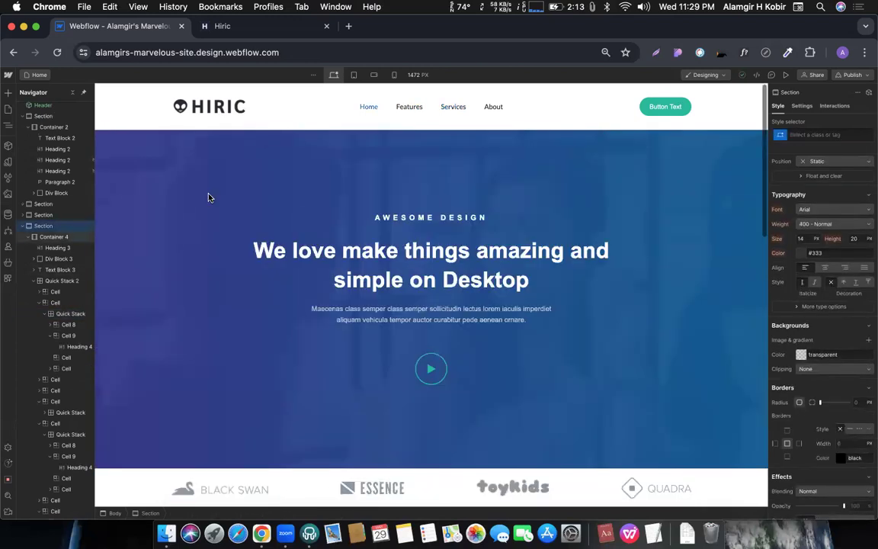
click(153, 207)
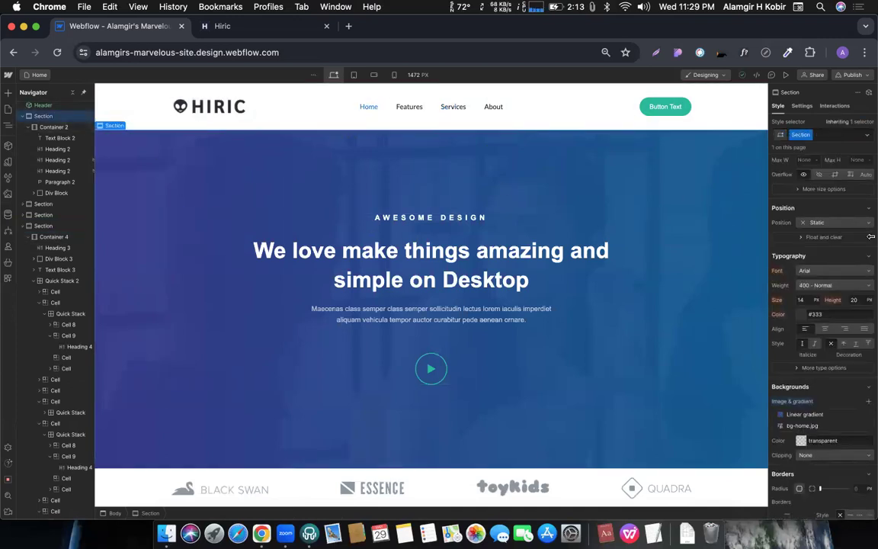
double_click(797, 135)
click(793, 134)
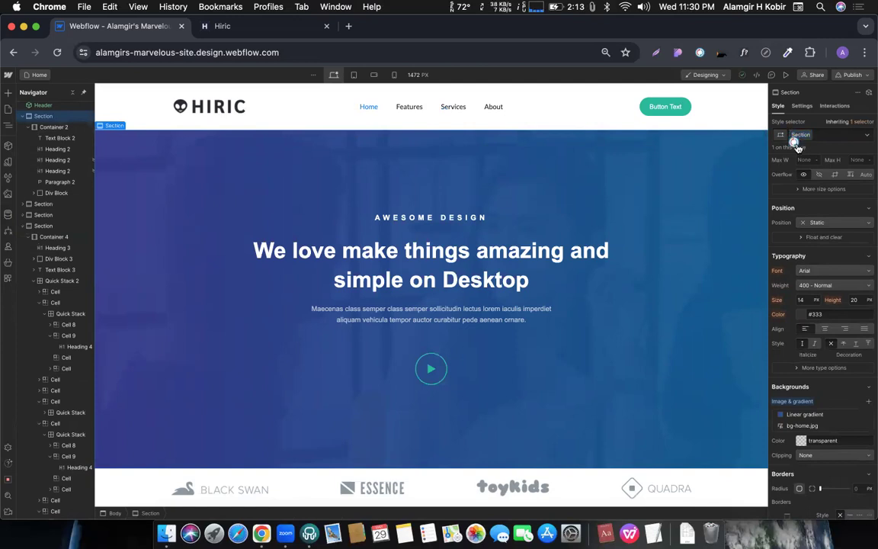
text(Home h)
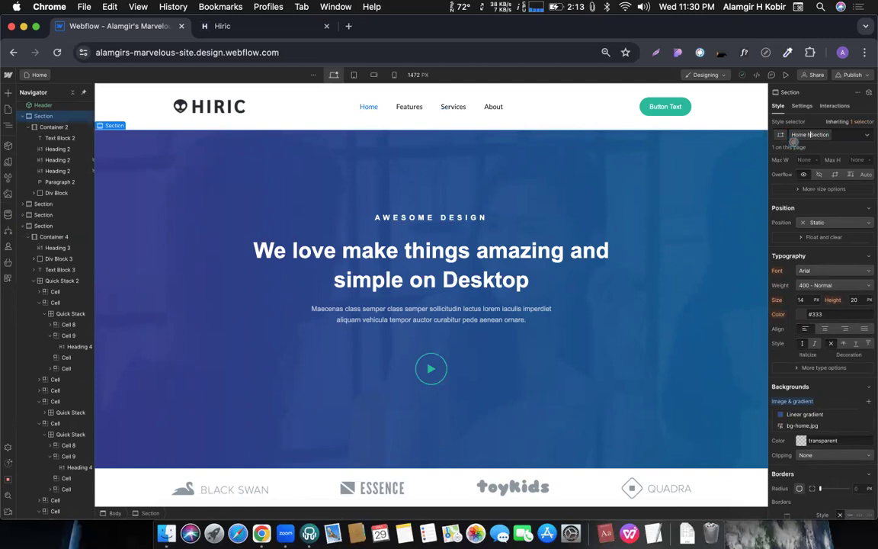
text(ero)
key(Return)
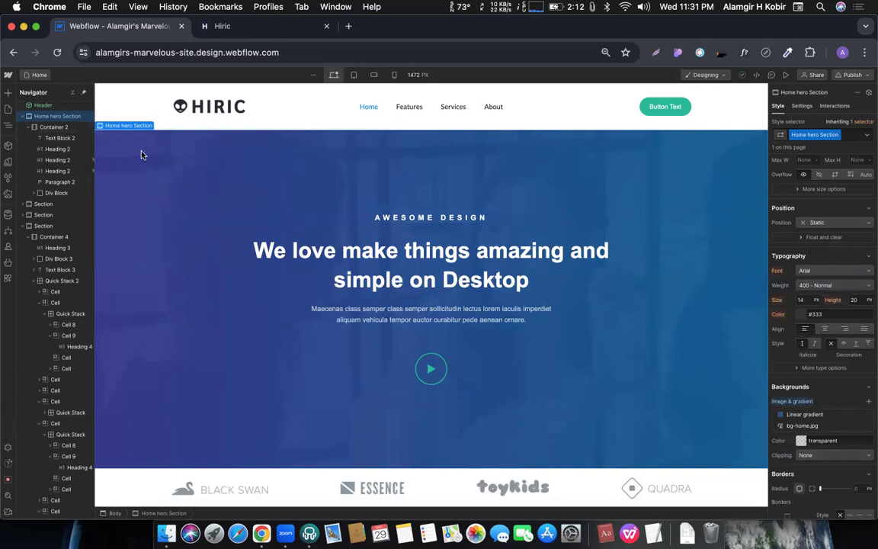
- Open the Webflow Apps marketplace in its own browser tab beside the site designer
click(6, 280)
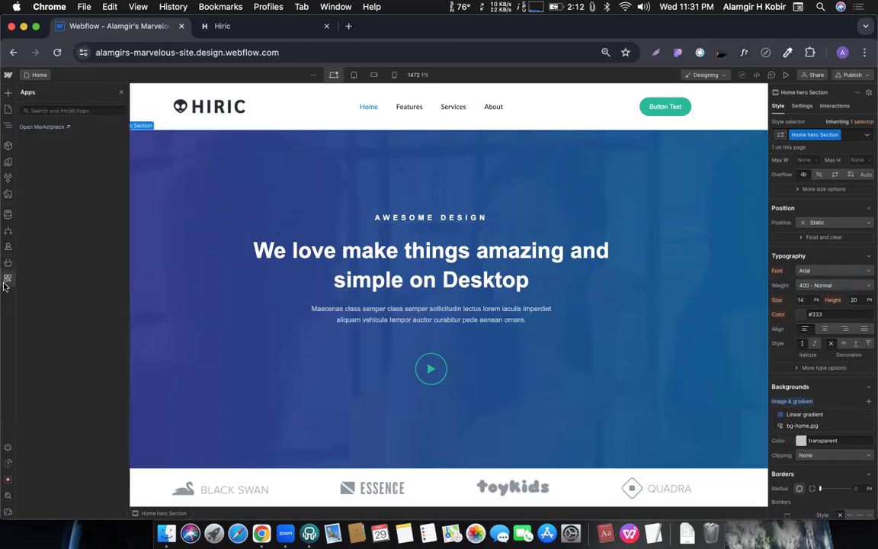
click(44, 127)
mouse_move(238, 28)
mouse_down()
mouse_move(138, 37)
mouse_move(239, 38)
mouse_up()
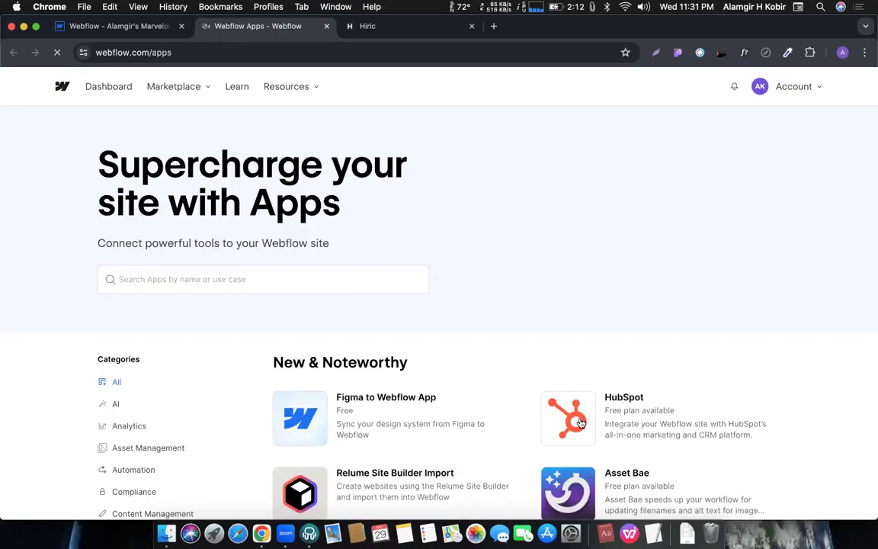
- Look through the apps listed in the Webflow marketplace, and close the marketplace page
scroll(562, 406, down, 5)
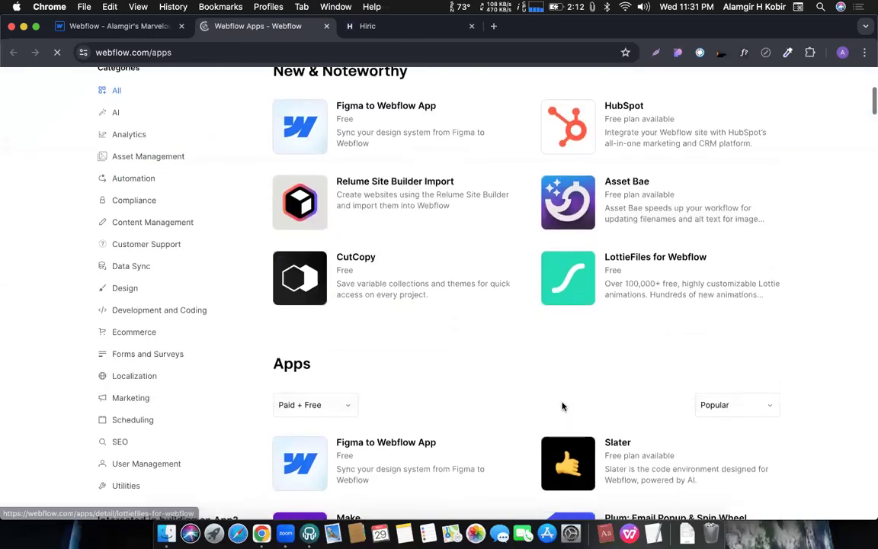
scroll(563, 406, down, 10)
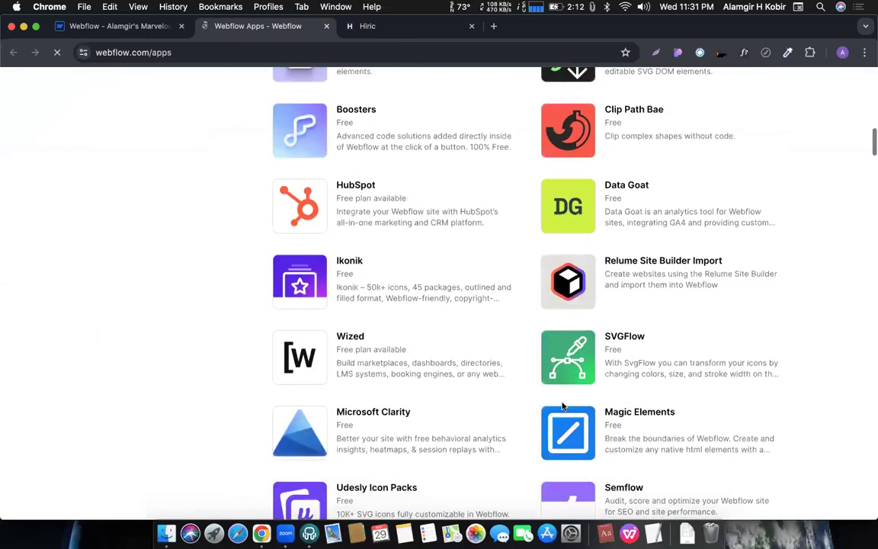
scroll(563, 406, down, 10)
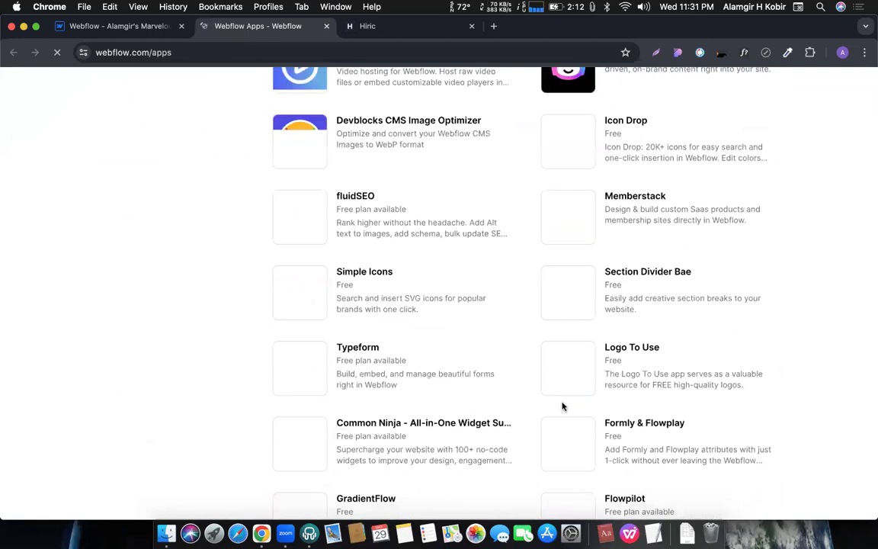
click(328, 26)
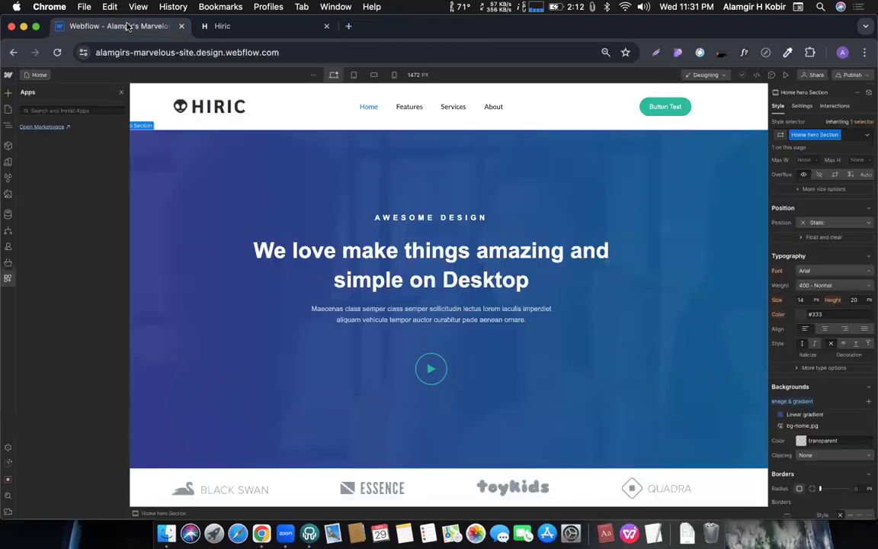
- Open the About us page and paste the home page's hero section into its body below the existing section
scroll(464, 308, down, 5)
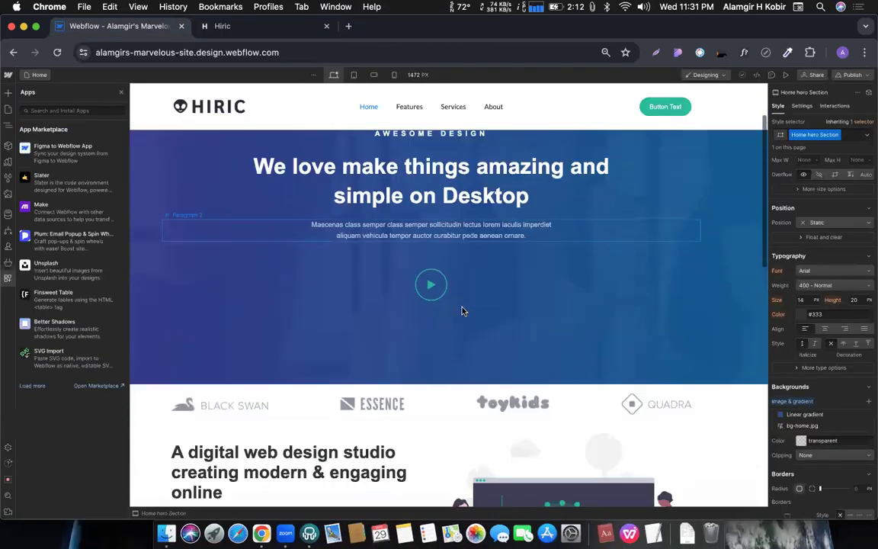
scroll(462, 310, up, 5)
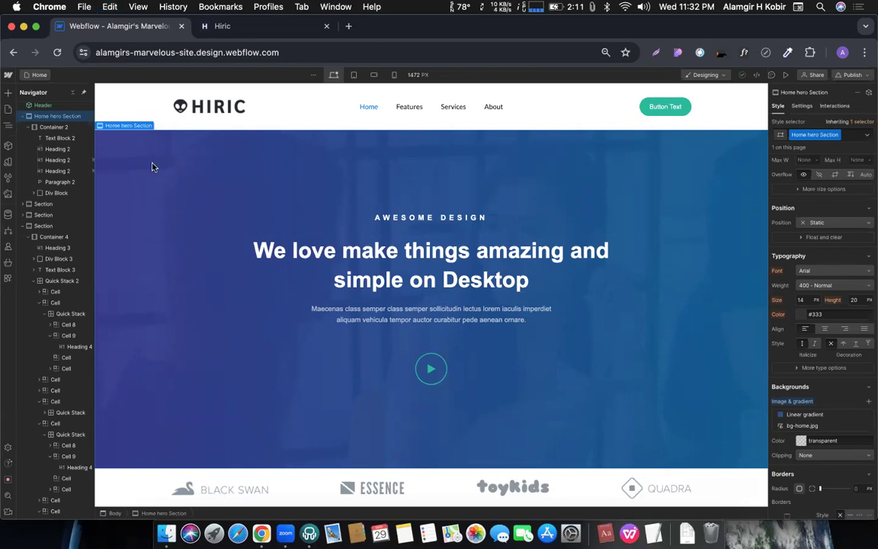
click(30, 74)
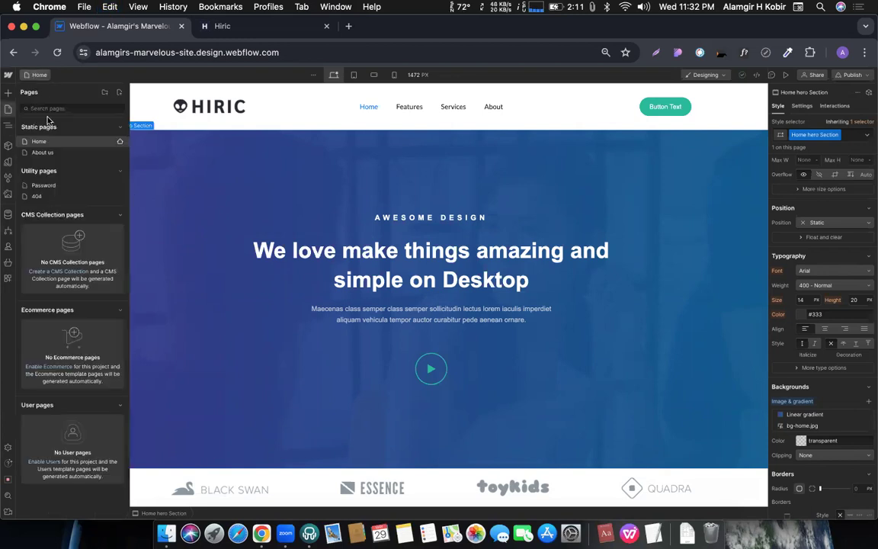
click(44, 152)
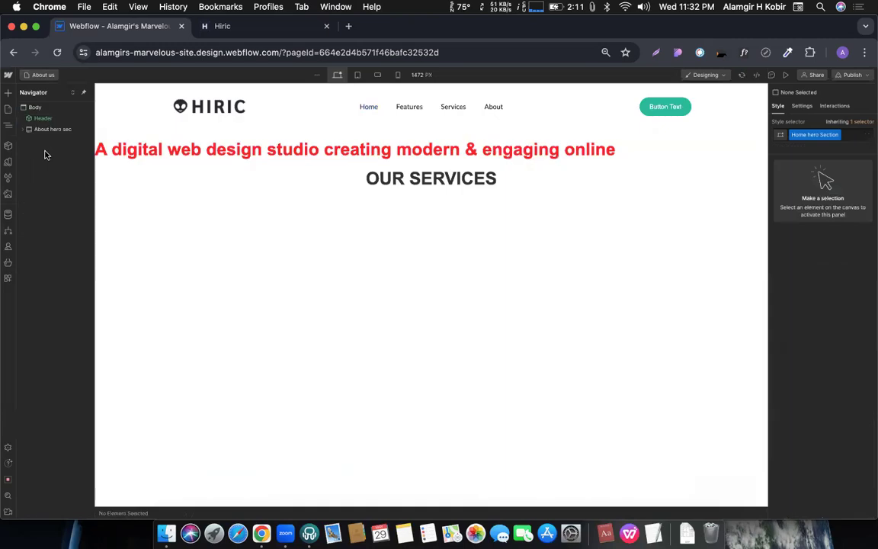
click(186, 212)
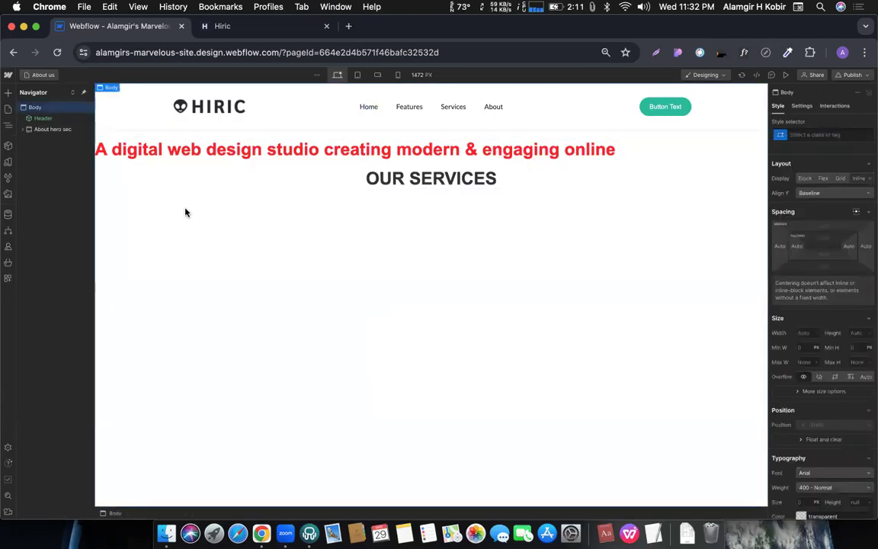
key(super+v)
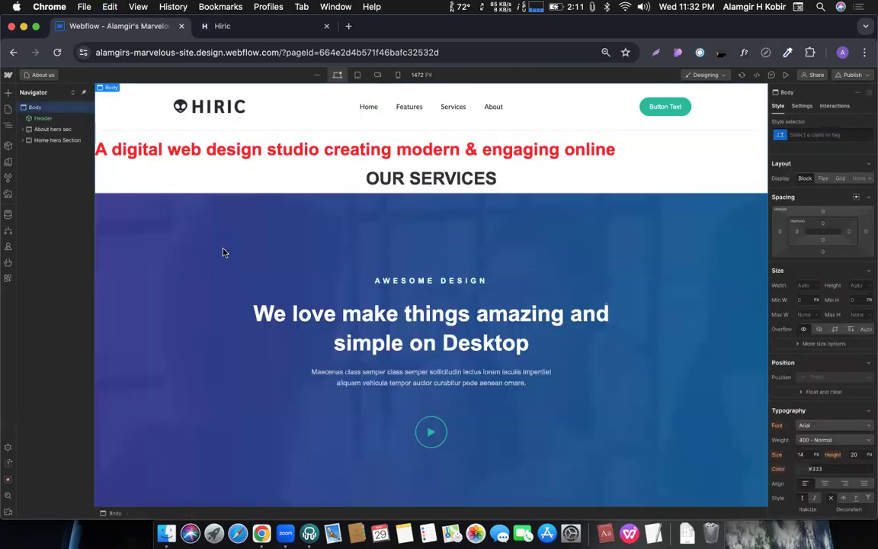
- Delete the About hero sec section with its two headings from the About us page
click(276, 171)
click(243, 162)
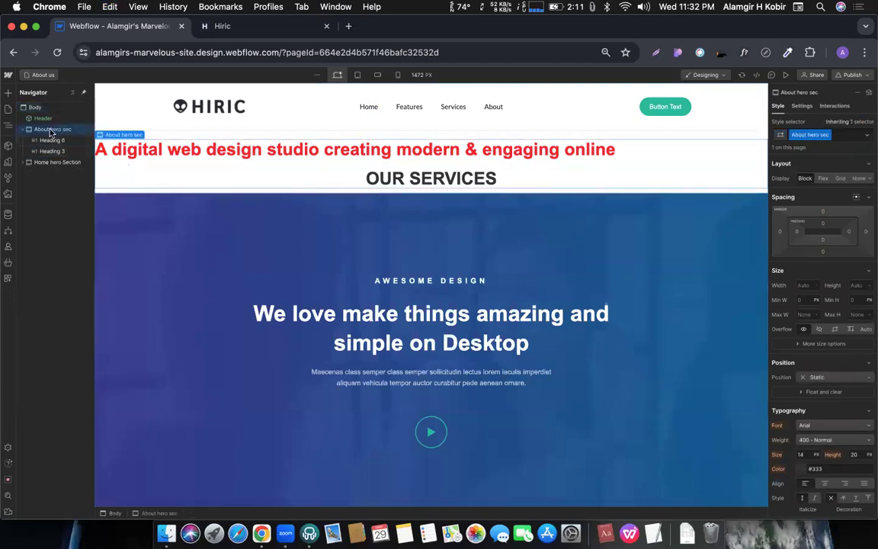
key(Delete)
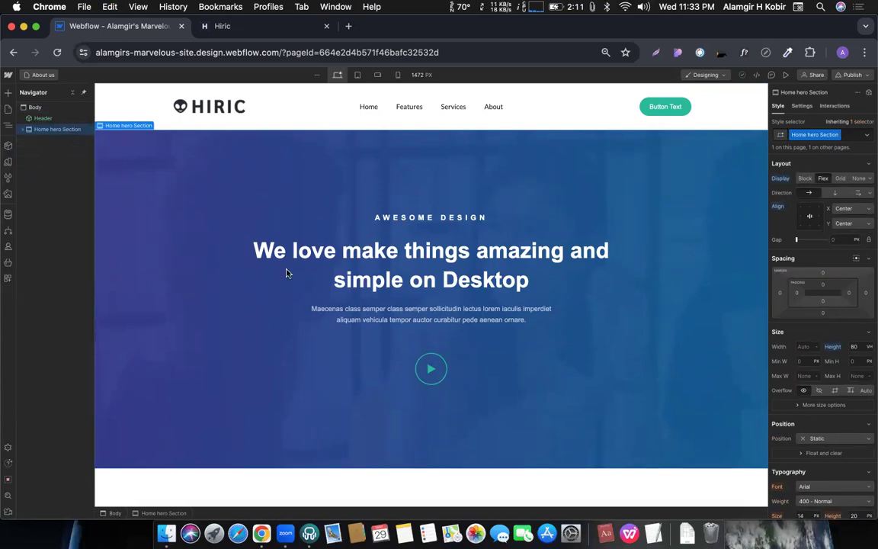
- Try removing the Home hero Section class from the pasted section, and undo the removal
click(850, 142)
key(BackSpace)
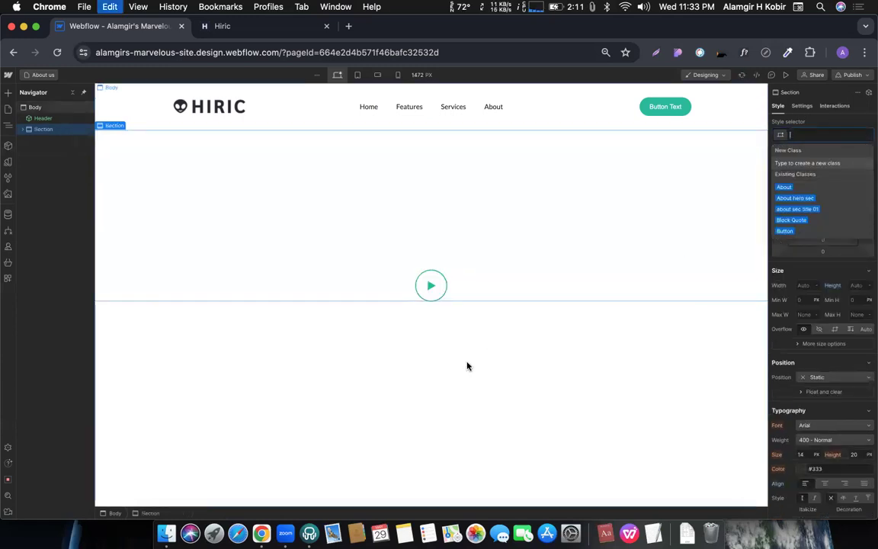
click(486, 367)
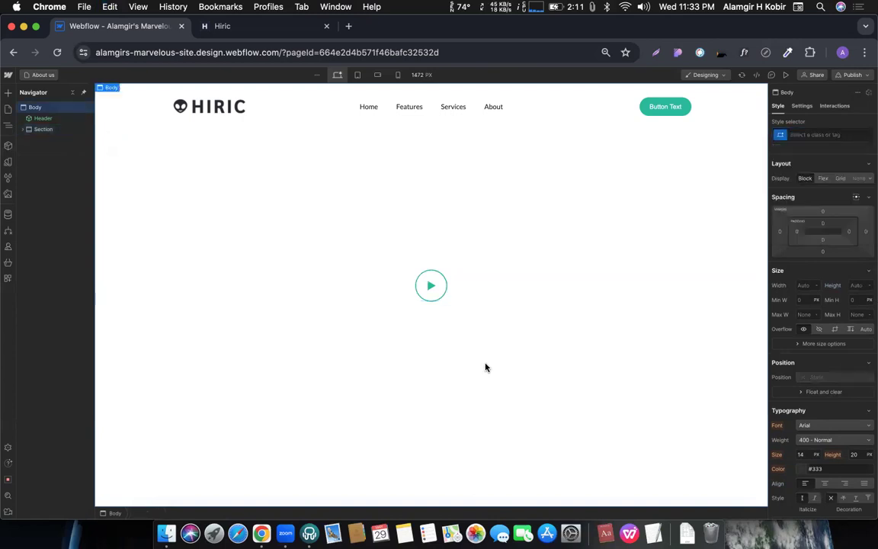
key(super+z)
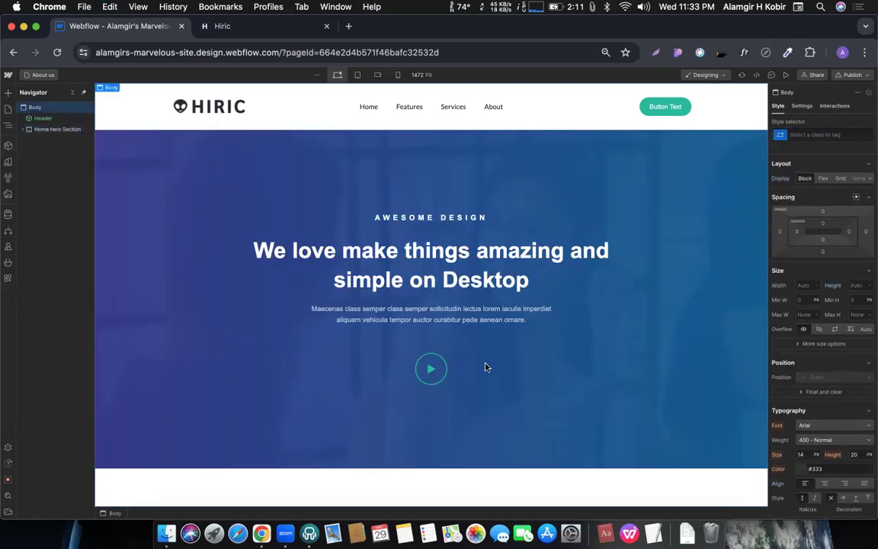
- Add a combo class named "about hero" to the hero section on the About us page
click(700, 170)
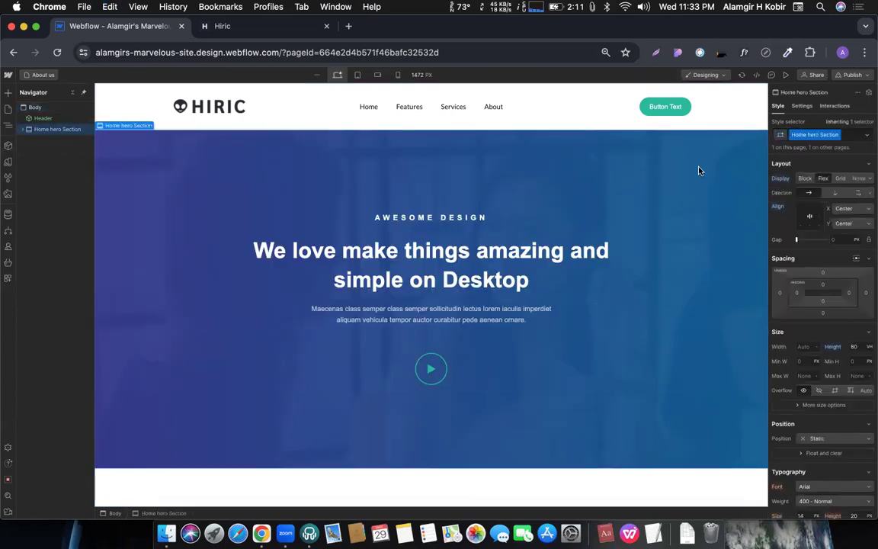
click(853, 135)
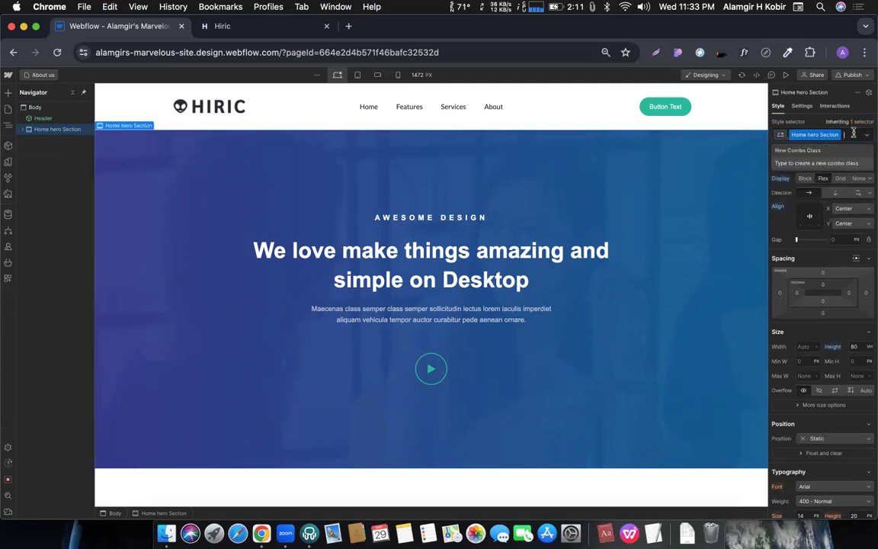
text(about)
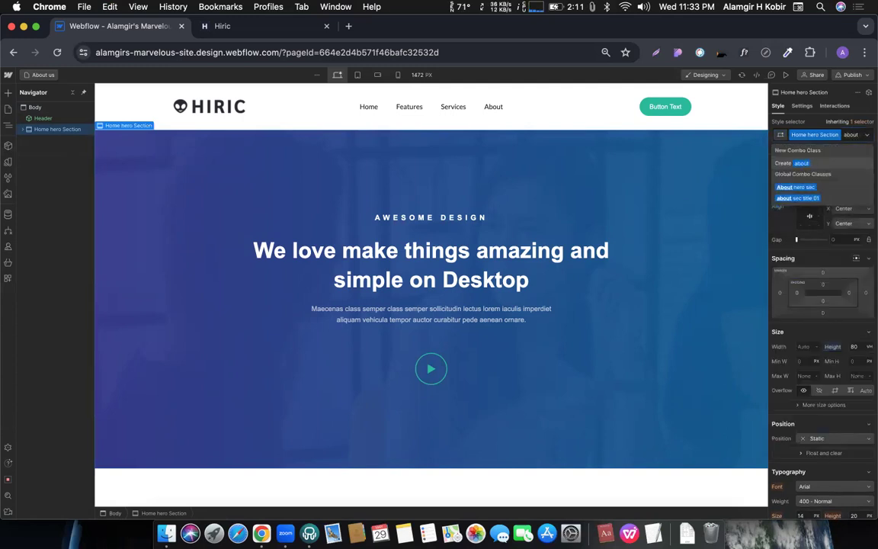
text( hero)
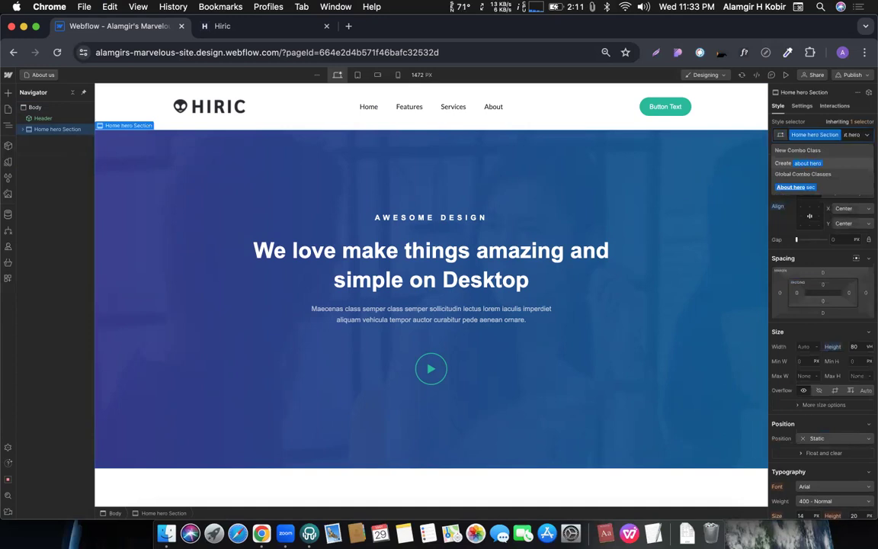
key(Return)
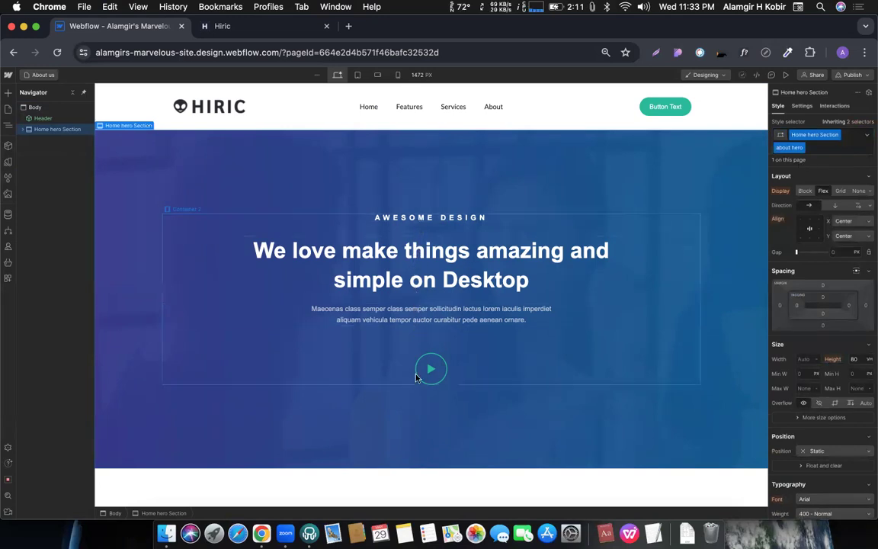
- Open the bg-home.jpg background layer of the hero section and bring up the image assets to choose a replacement
click(401, 221)
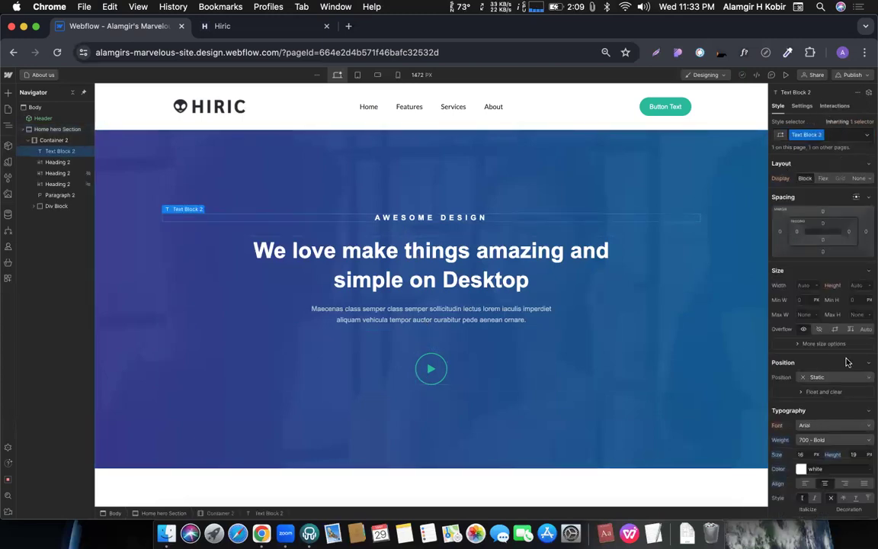
click(126, 158)
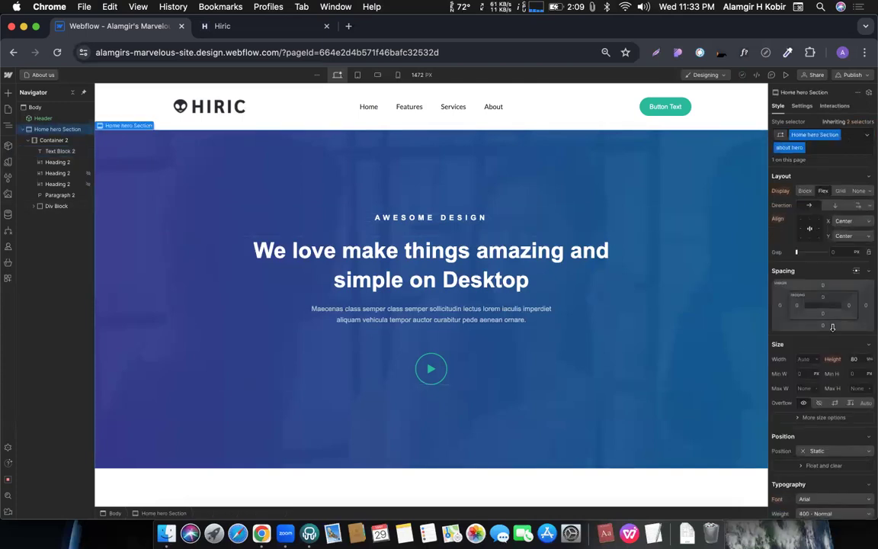
scroll(832, 326, down, 4)
scroll(832, 326, down, 6)
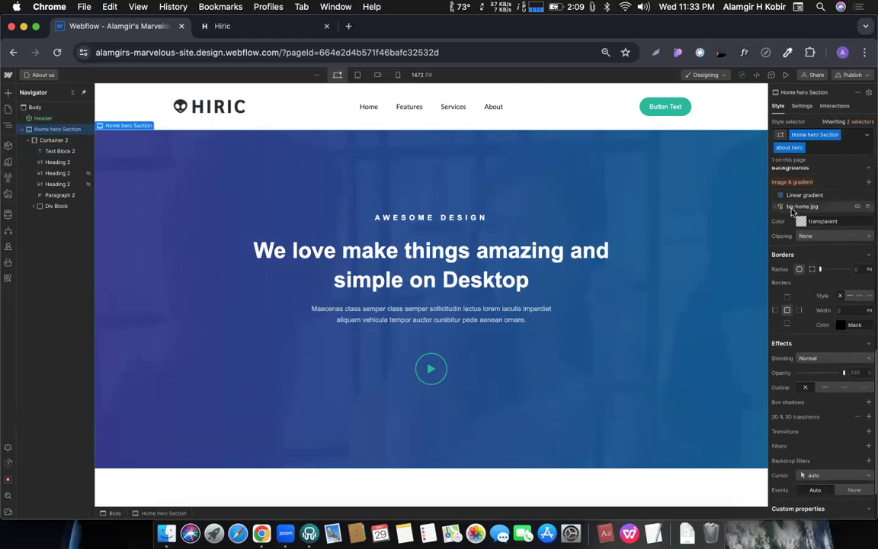
click(800, 206)
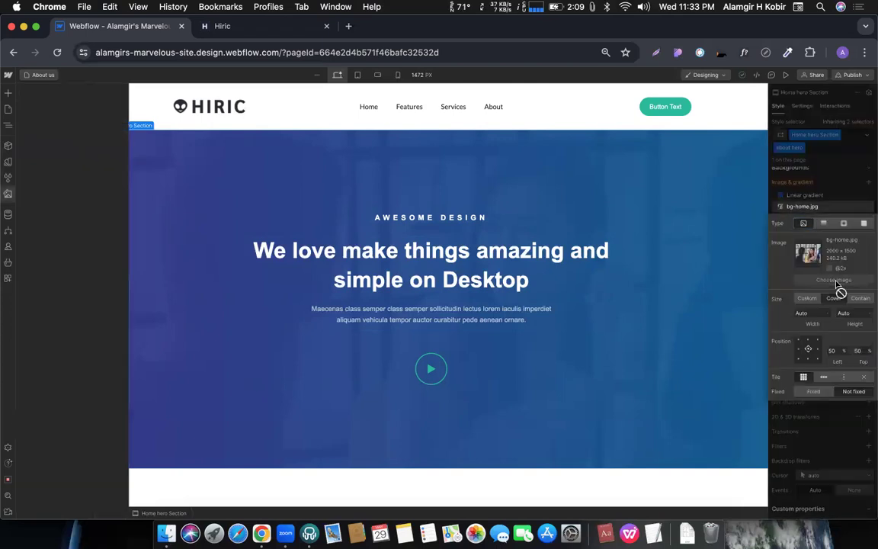
click(835, 281)
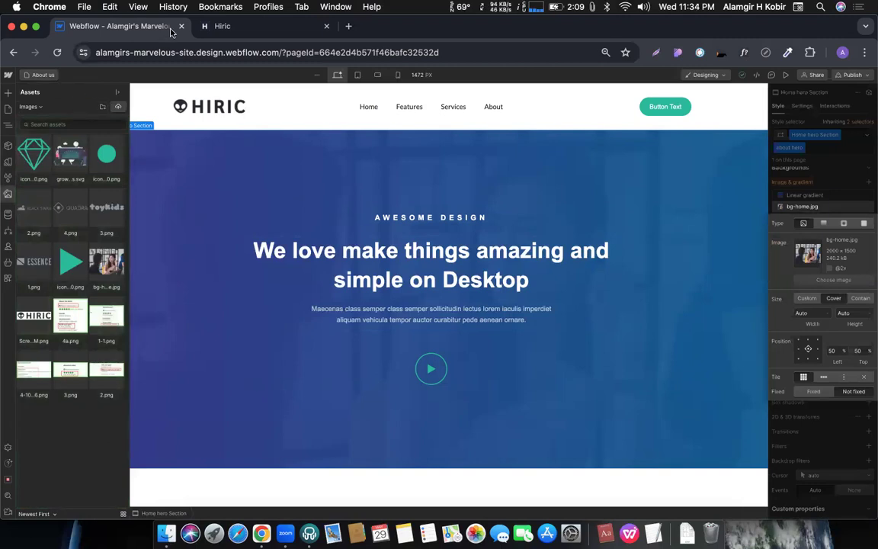
- Switch to Finder and look through the recent files for a new background image
click(163, 534)
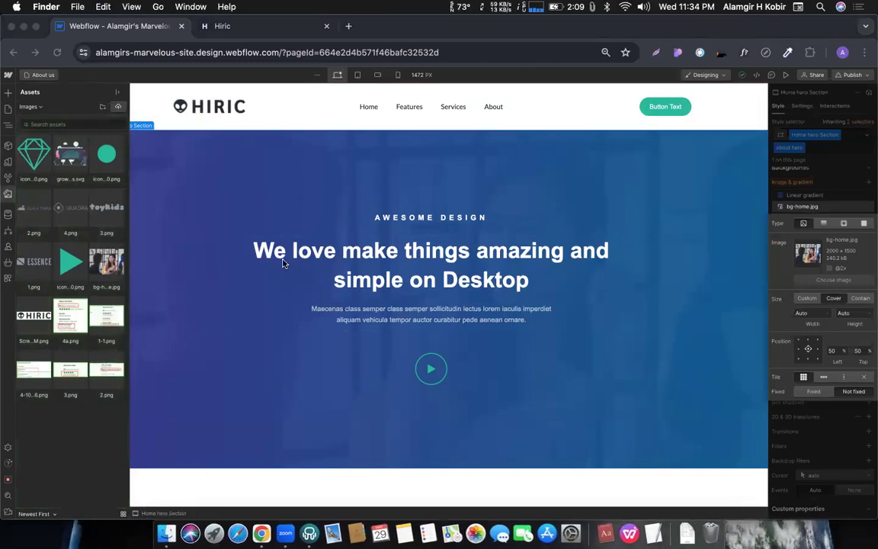
scroll(451, 239, down, 3)
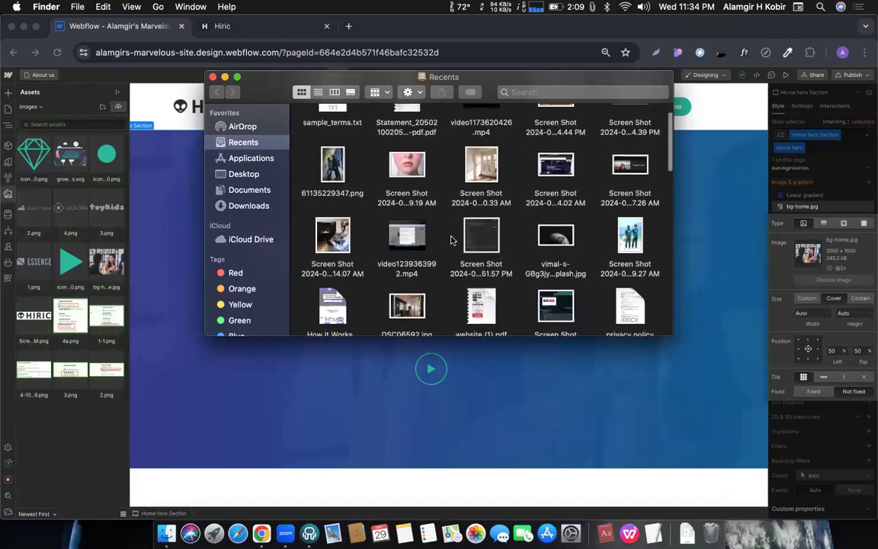
scroll(451, 239, down, 3)
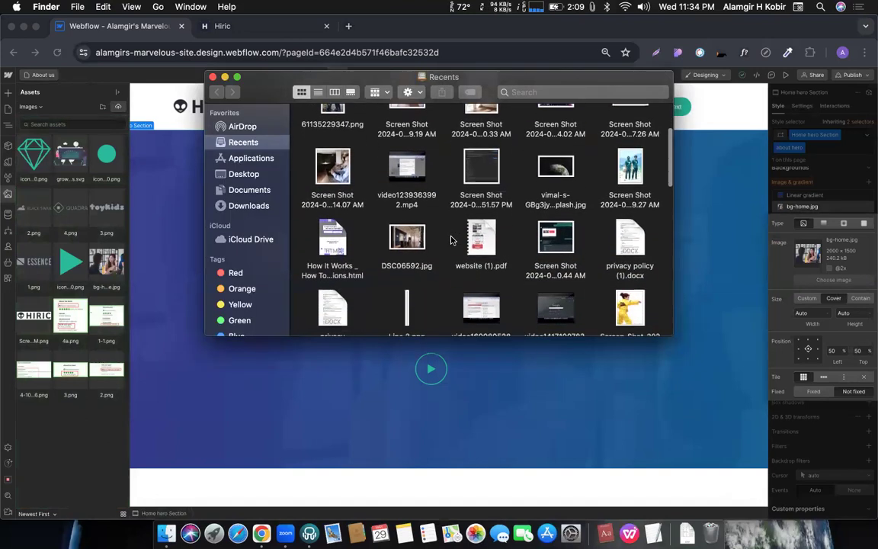
scroll(450, 239, down, 4)
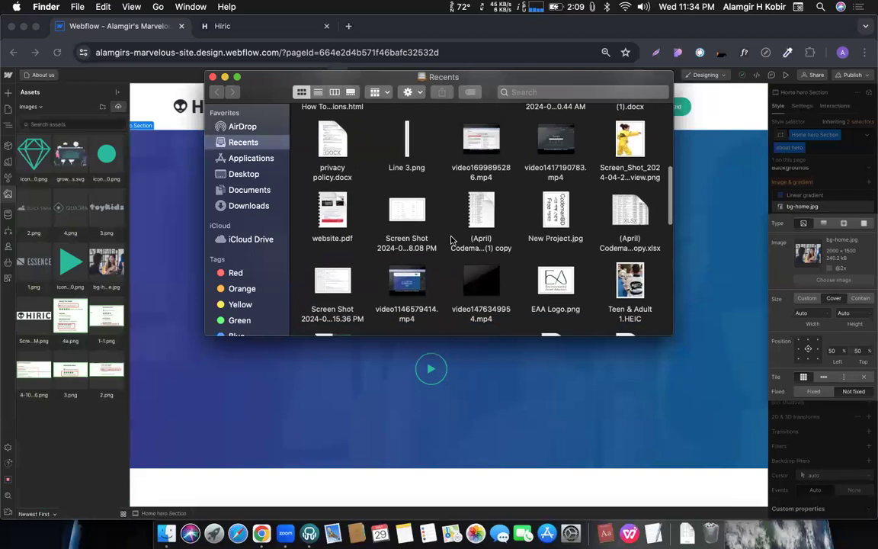
scroll(451, 239, down, 5)
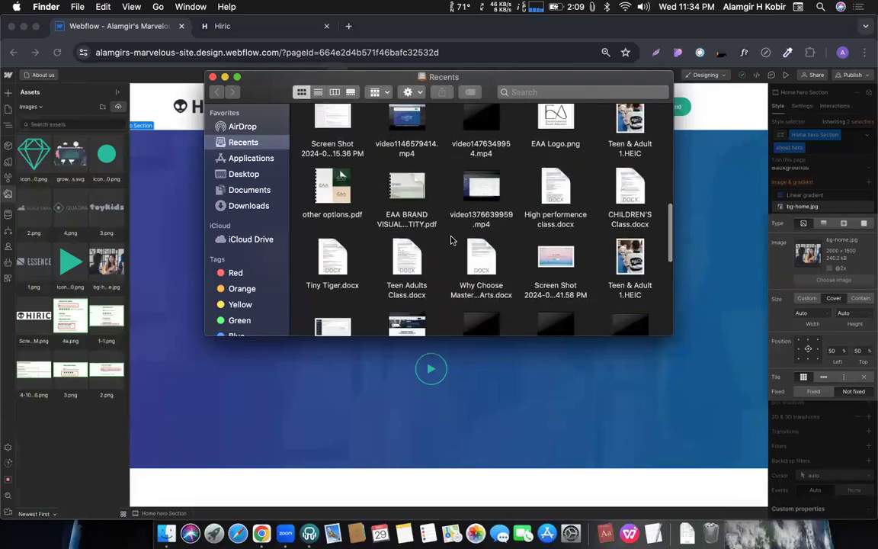
scroll(451, 239, down, 3)
scroll(451, 239, up, 15)
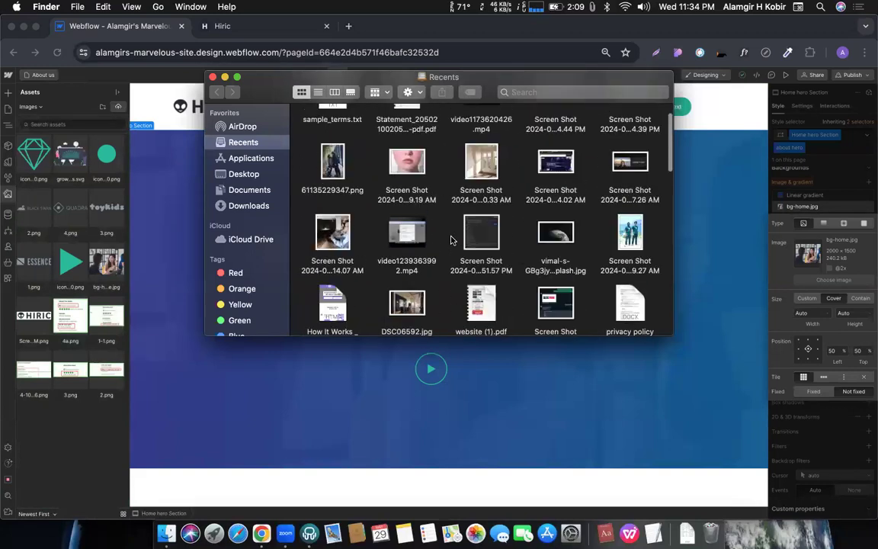
- Upload bullying.jpeg from the Downloads folder to the image assets and set it as the about hero section's background image
click(250, 190)
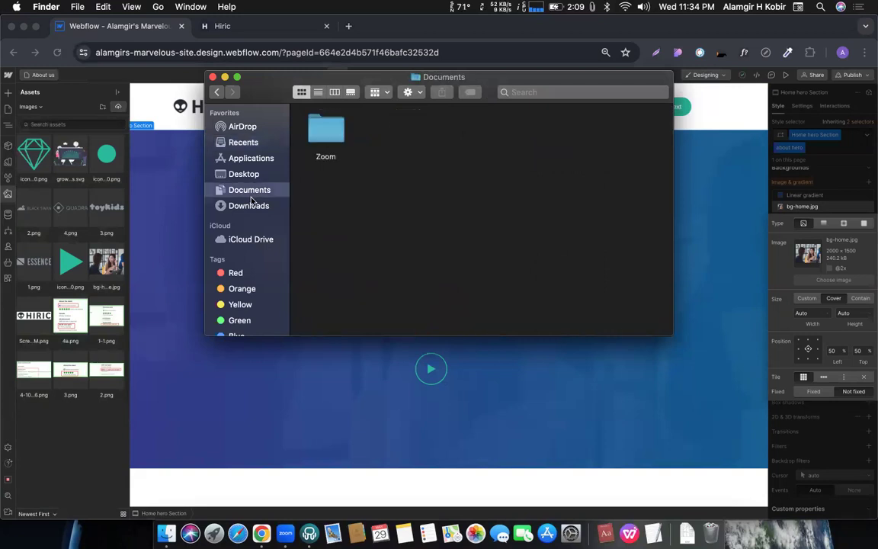
click(256, 207)
scroll(488, 231, down, 10)
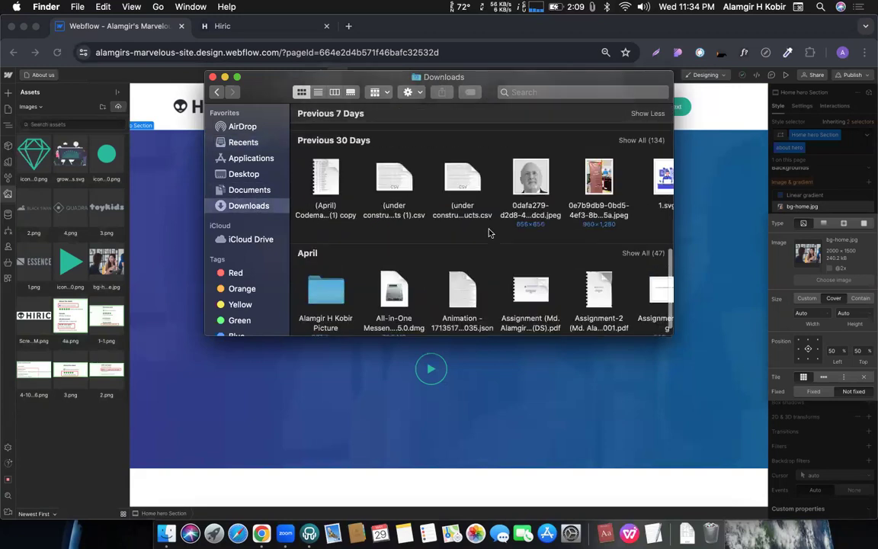
scroll(492, 235, up, 5)
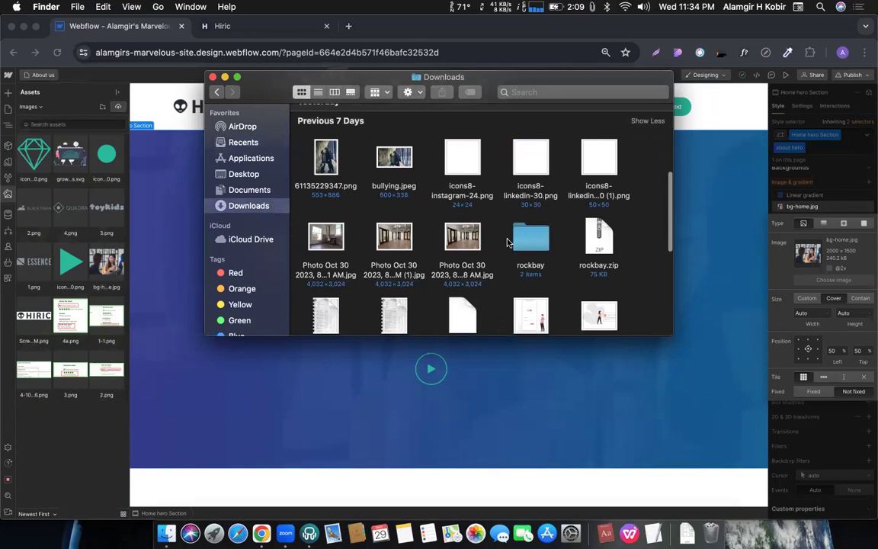
scroll(507, 242, down, 5)
scroll(588, 238, right, 5)
scroll(587, 237, up, 5)
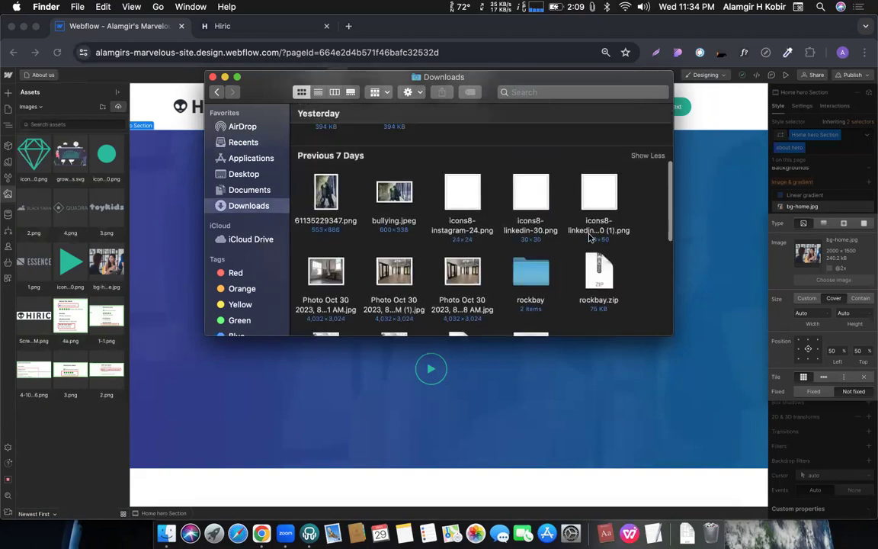
drag(391, 200, 74, 259)
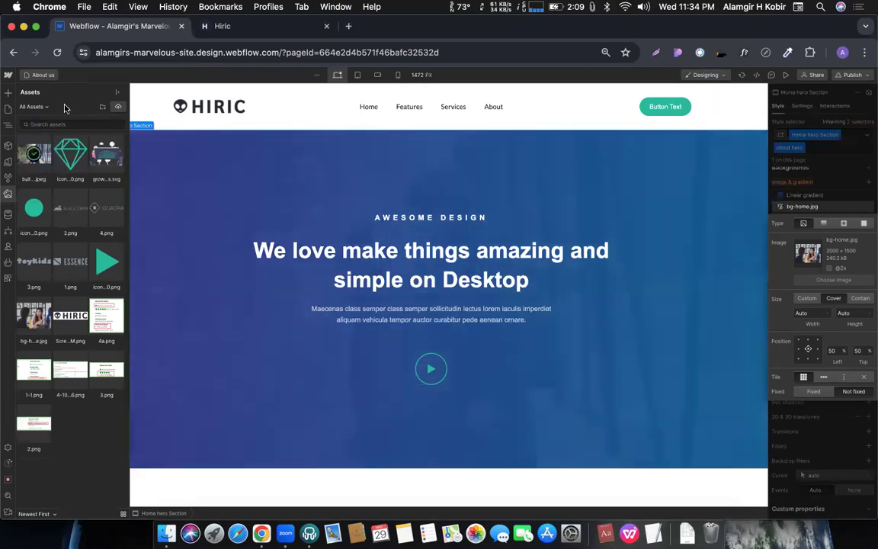
key(z)
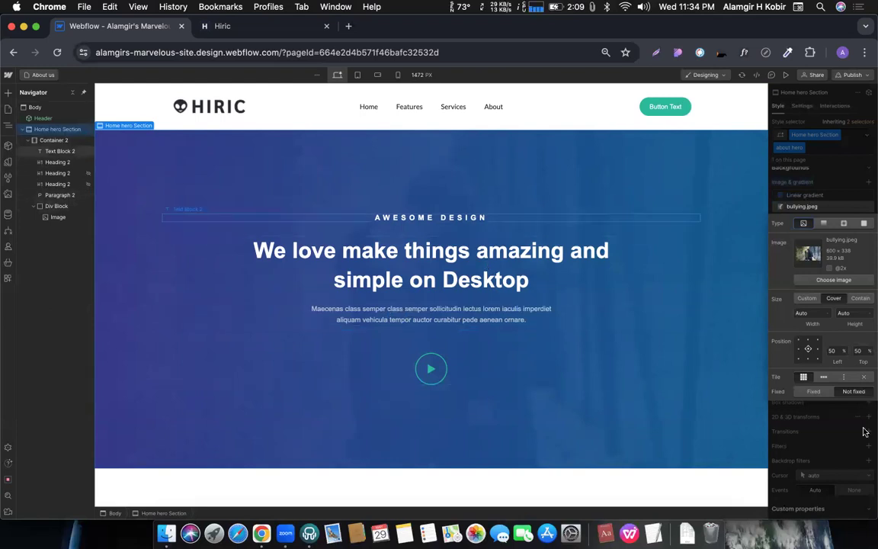
click(843, 405)
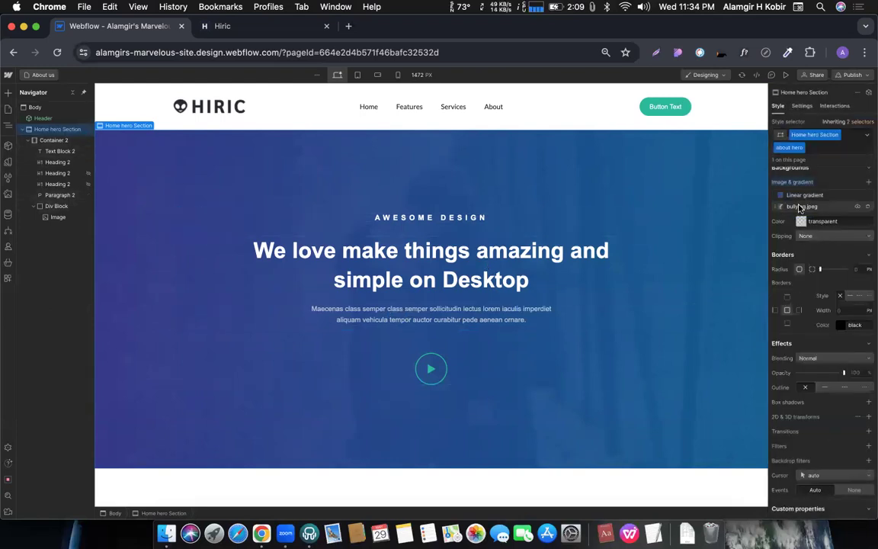
- Review the hero section's style settings to see which are inherited and which belong to the about hero combo class
scroll(800, 205, up, 1)
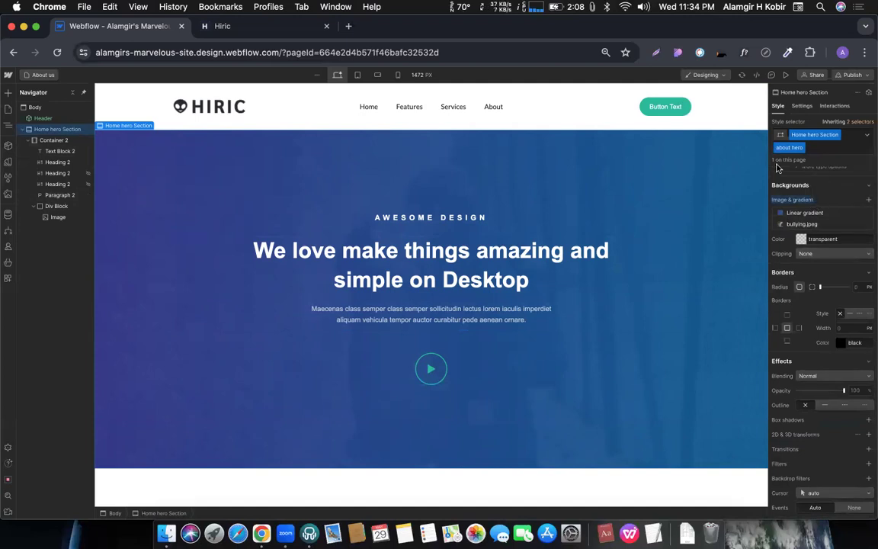
scroll(821, 223, up, 5)
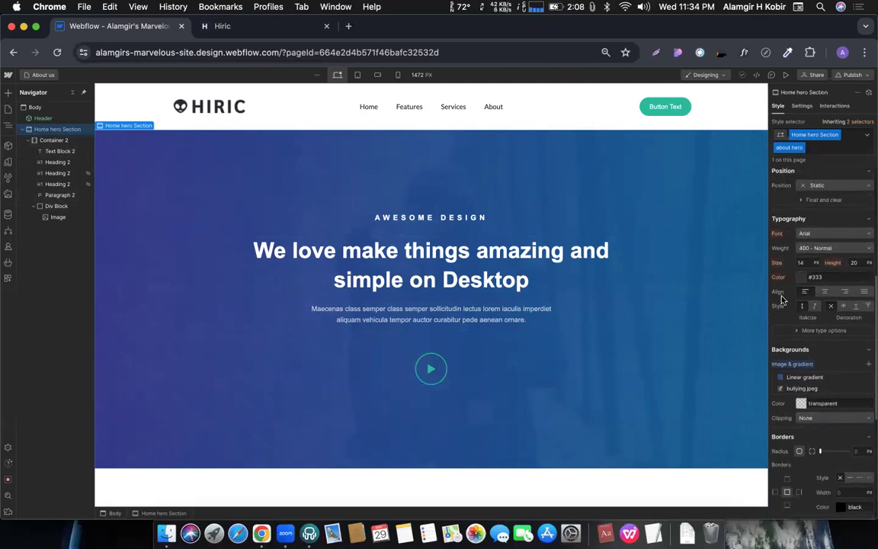
scroll(781, 299, up, 5)
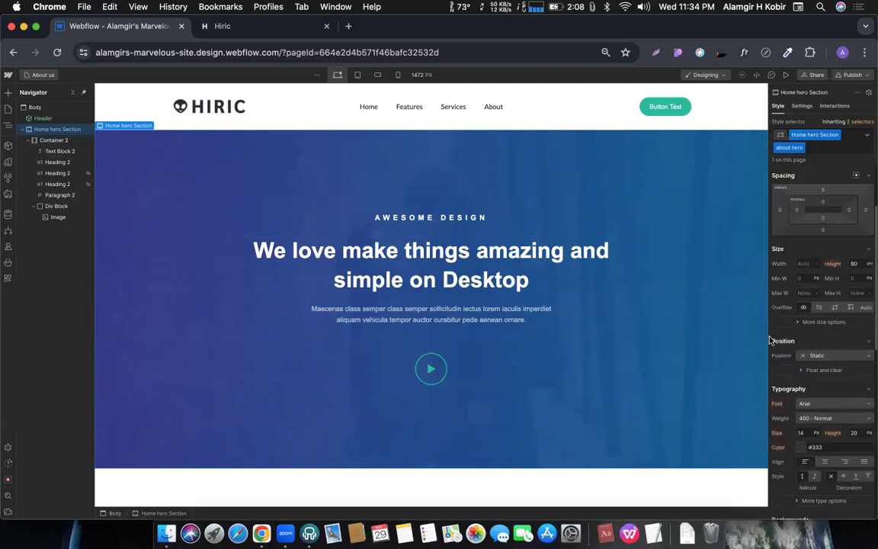
scroll(771, 341, down, 10)
scroll(792, 201, up, 3)
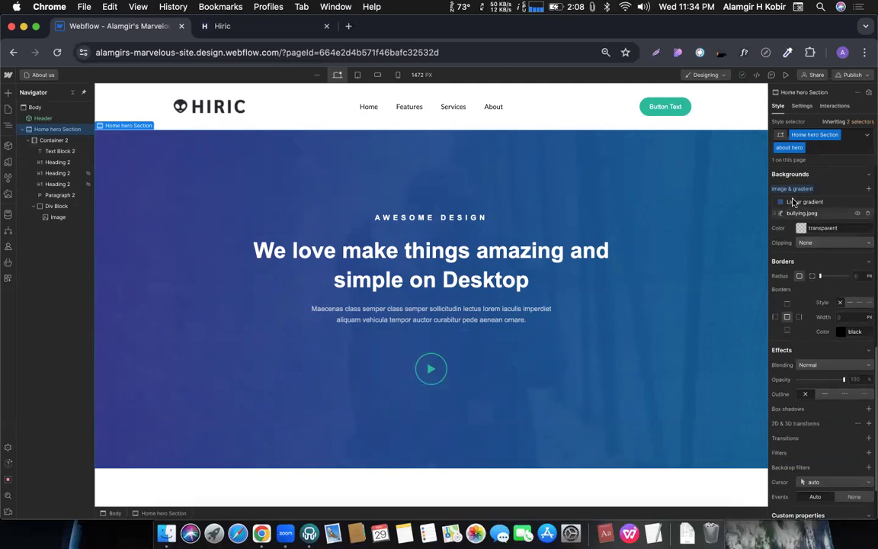
scroll(808, 267, up, 5)
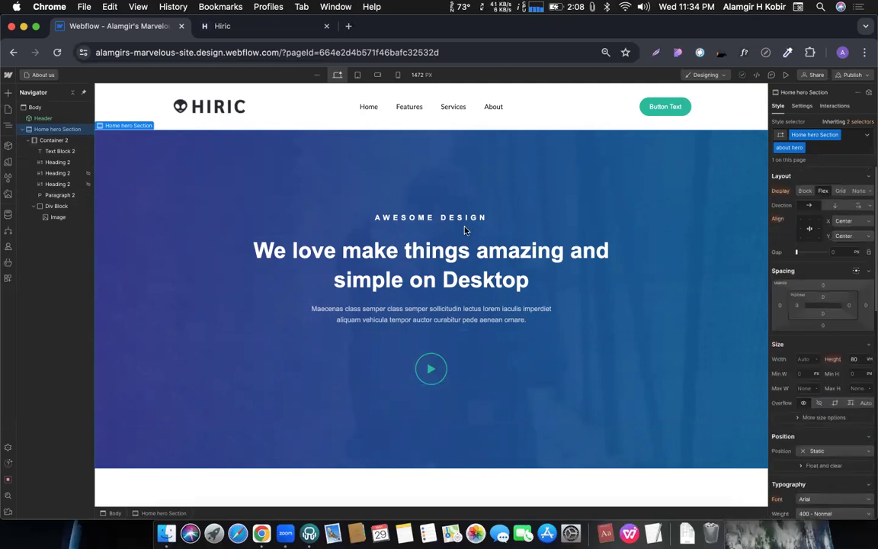
- Delete the "AWESOME DESIGN" text block from the About us hero, check the Home page's hero, and return to About us
click(397, 221)
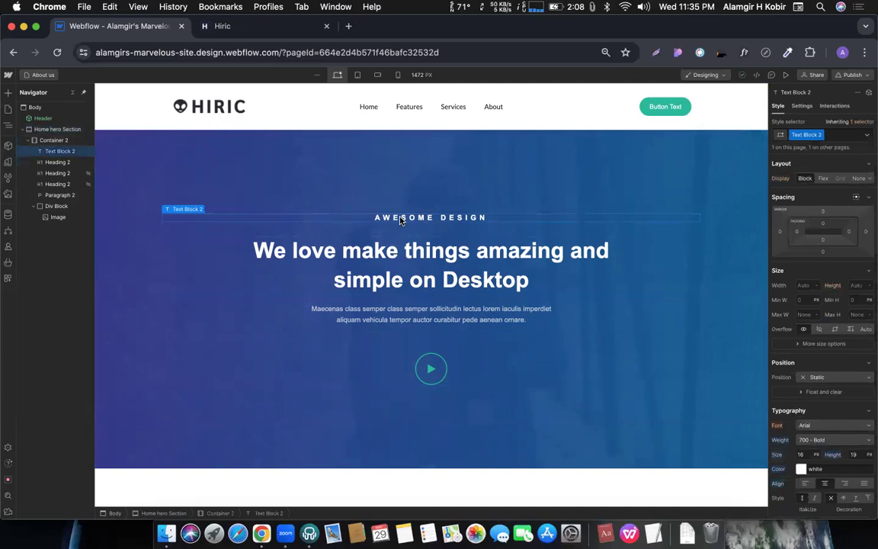
key(Delete)
click(38, 75)
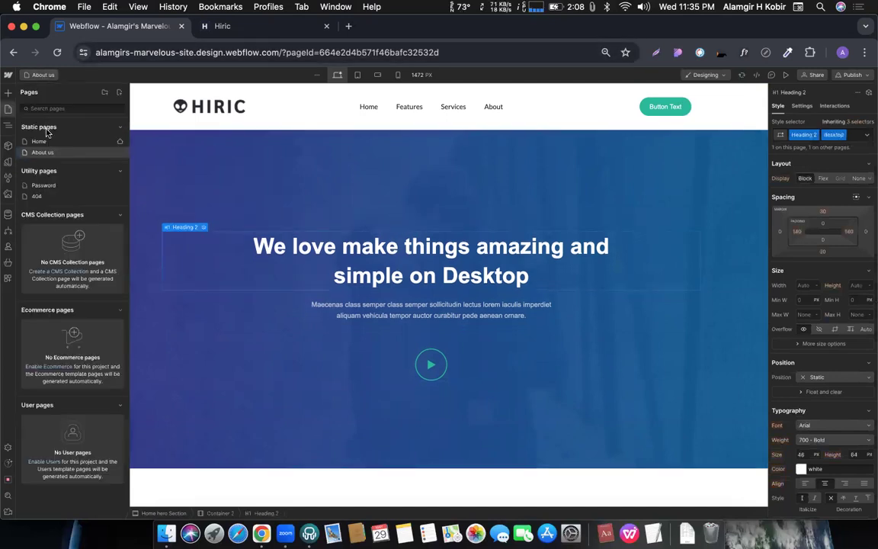
click(35, 141)
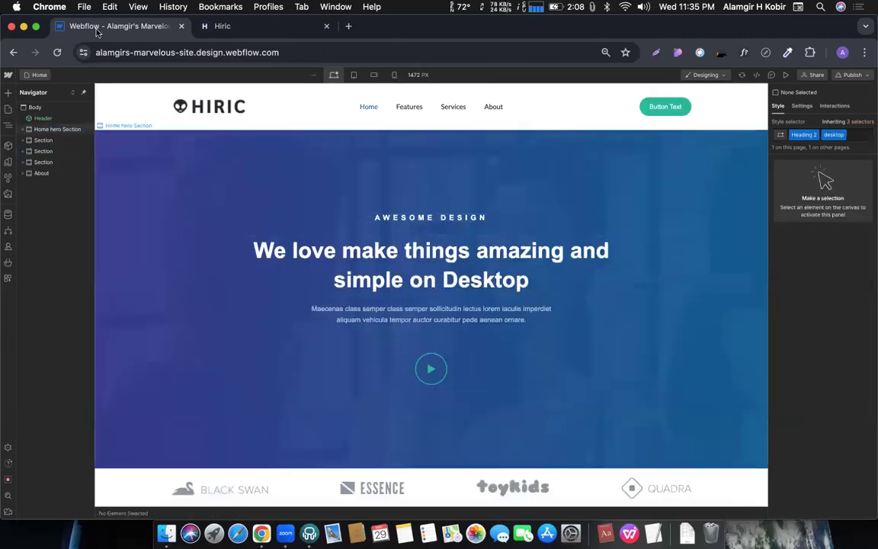
key(p)
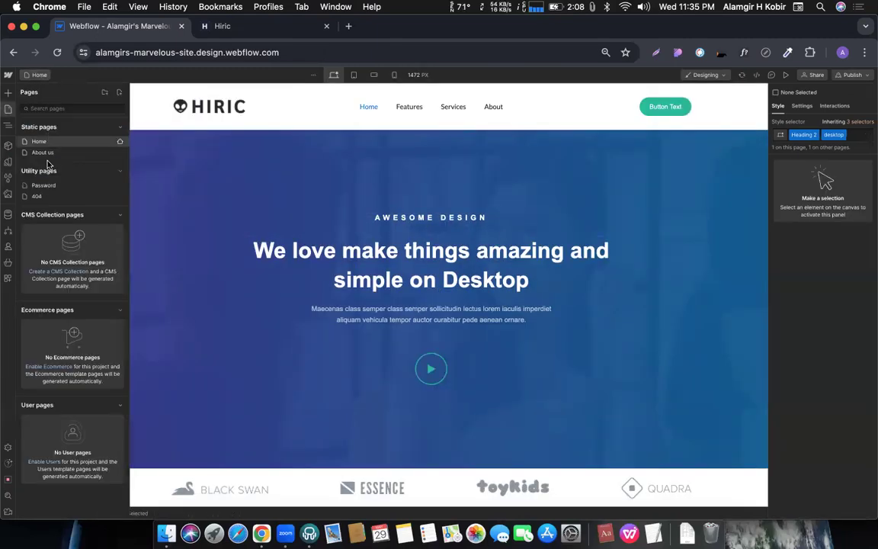
click(42, 152)
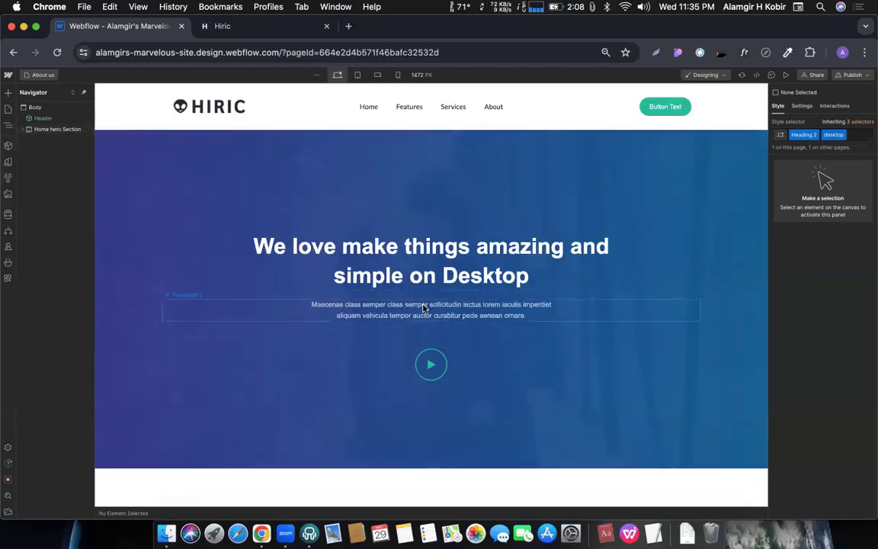
- Rename the Heading 2 class of the desktop hero heading to "Hero title 01"
click(438, 251)
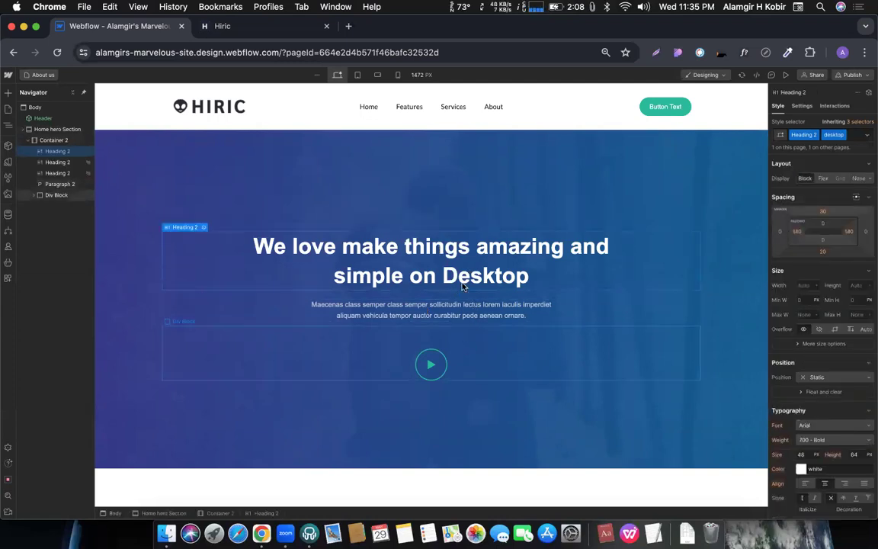
click(801, 134)
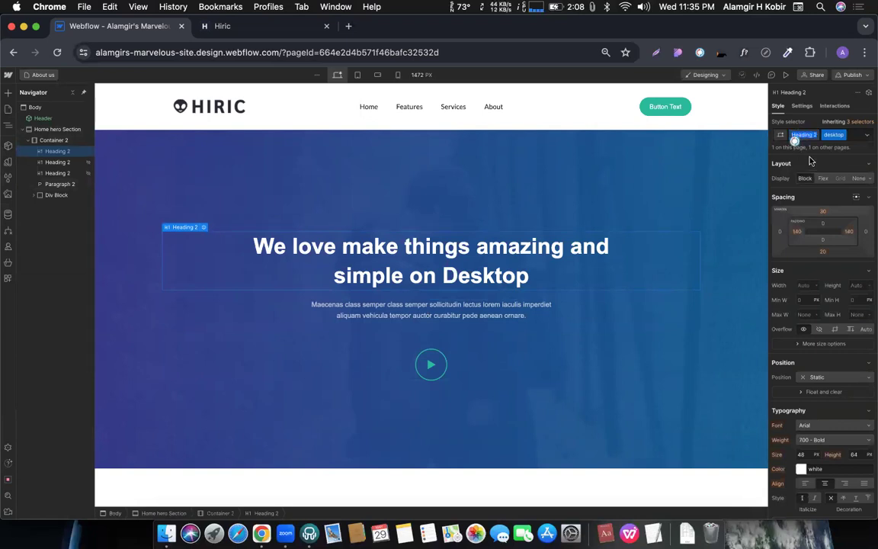
text(Hero t)
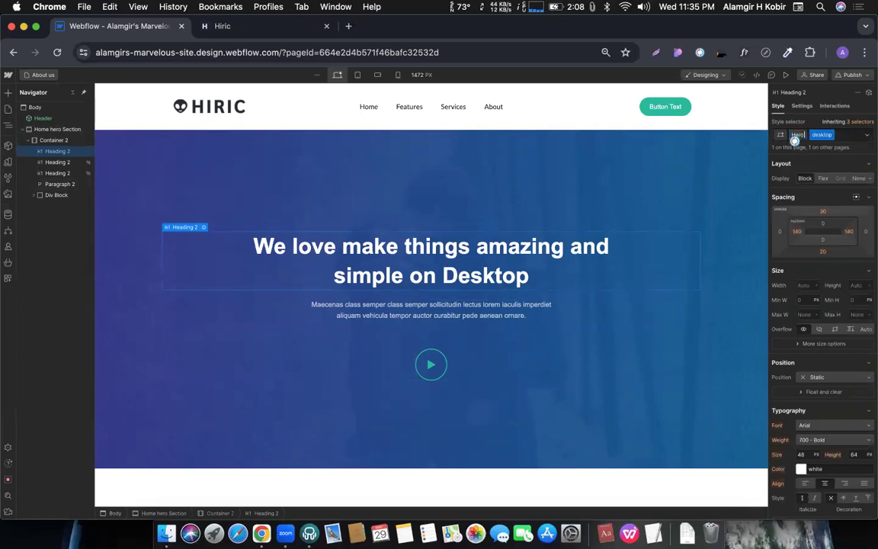
text(itle 01)
key(Return)
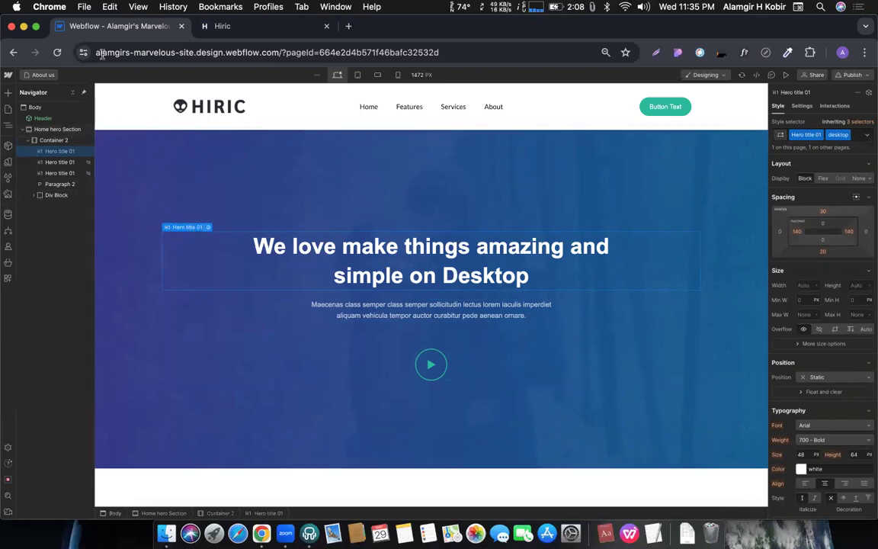
- Check the hero heading's class name on the Home page, and return to the About us page
click(48, 77)
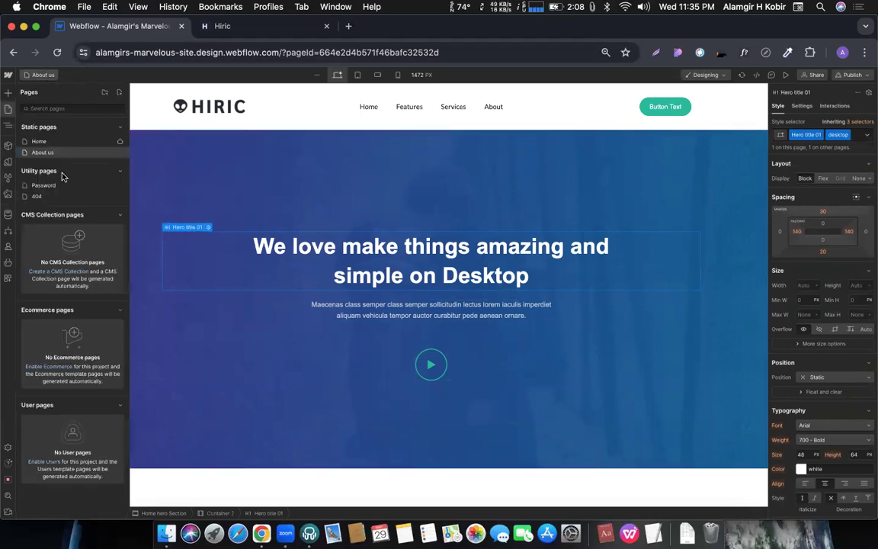
click(36, 142)
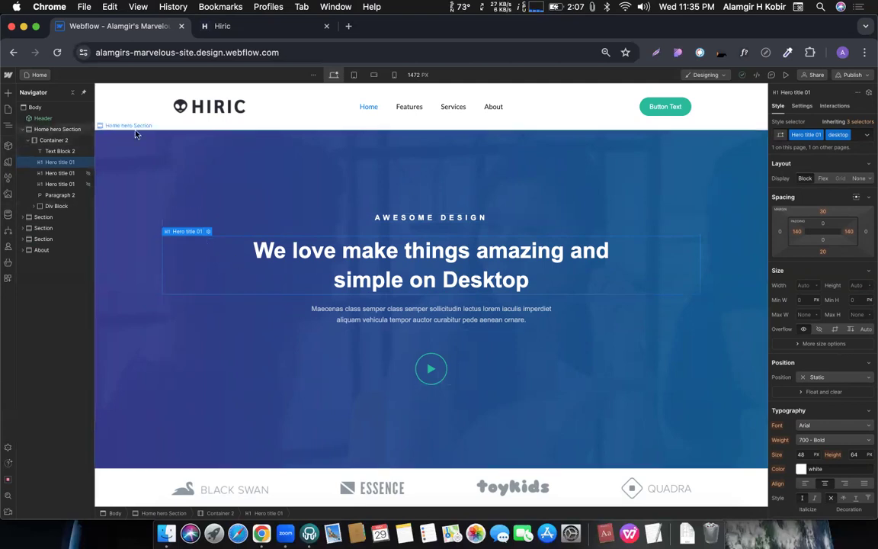
click(37, 75)
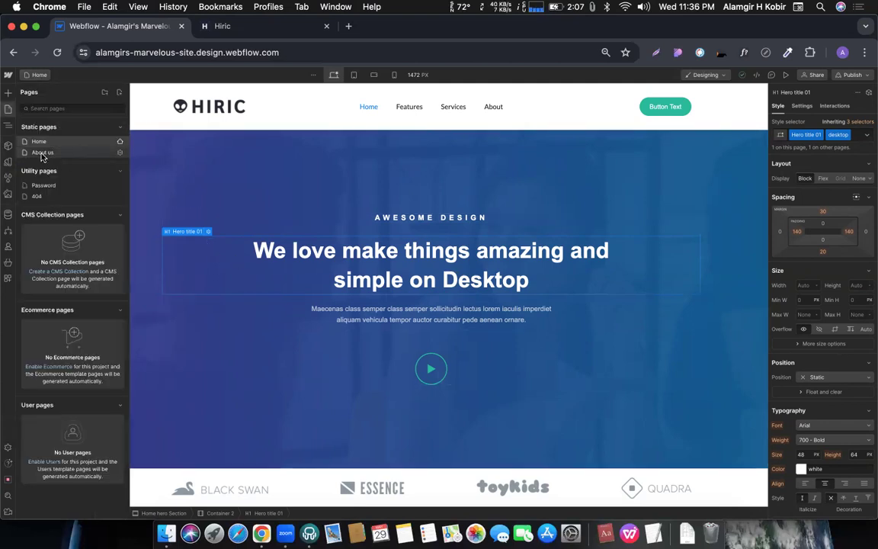
click(42, 152)
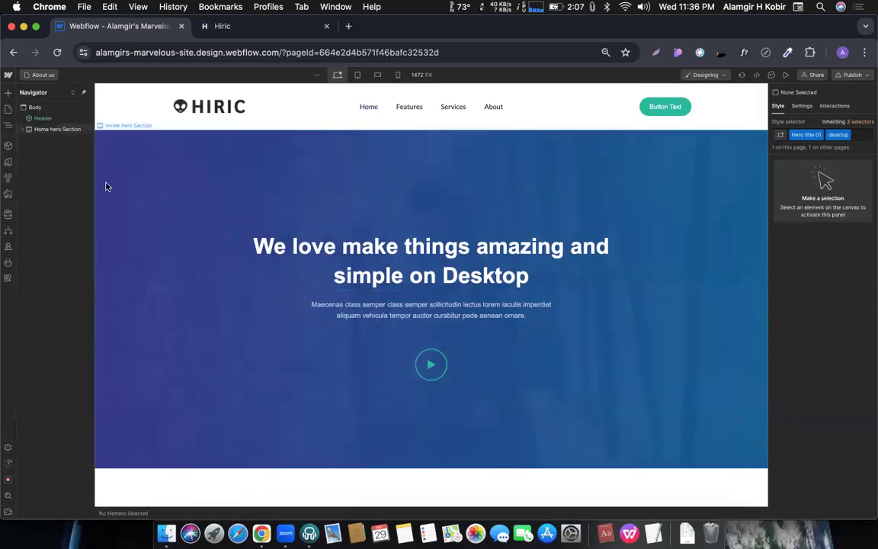
- Remove the about hero combo class from the hero section on the About us page
click(127, 173)
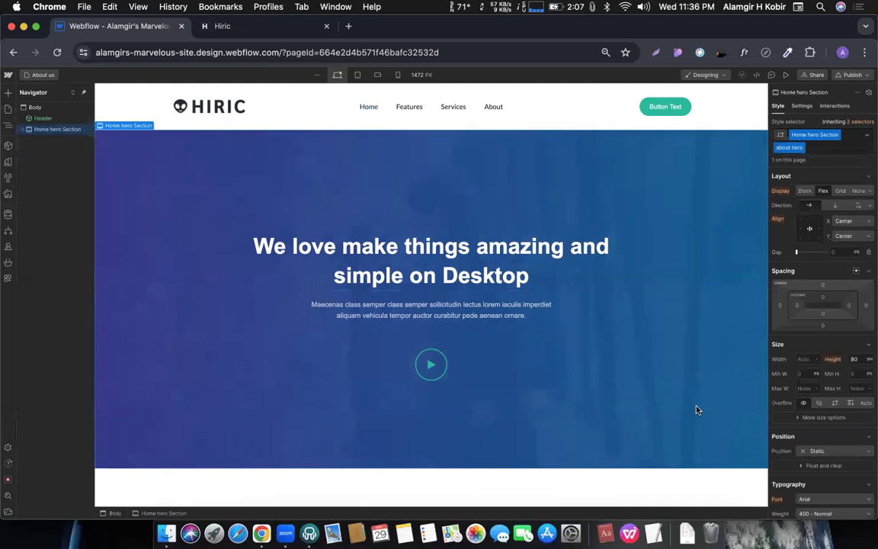
click(812, 150)
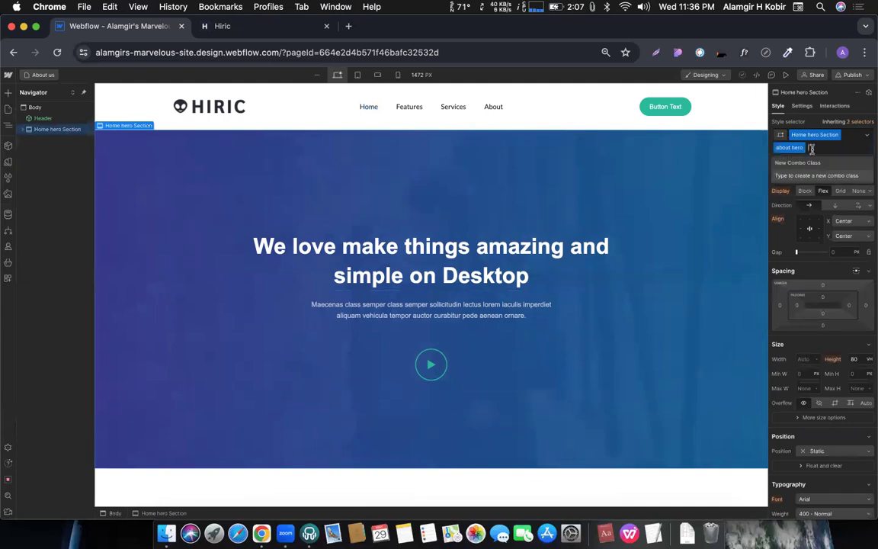
key(BackSpace)
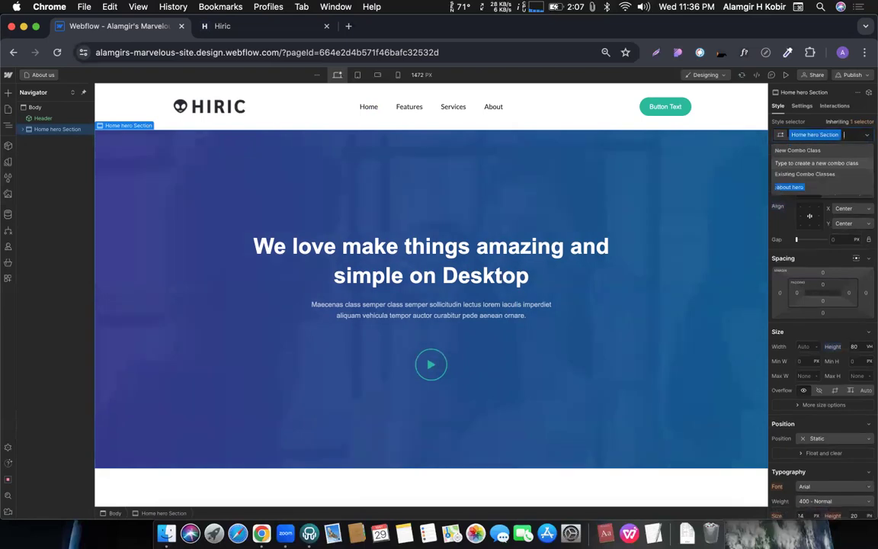
click(403, 197)
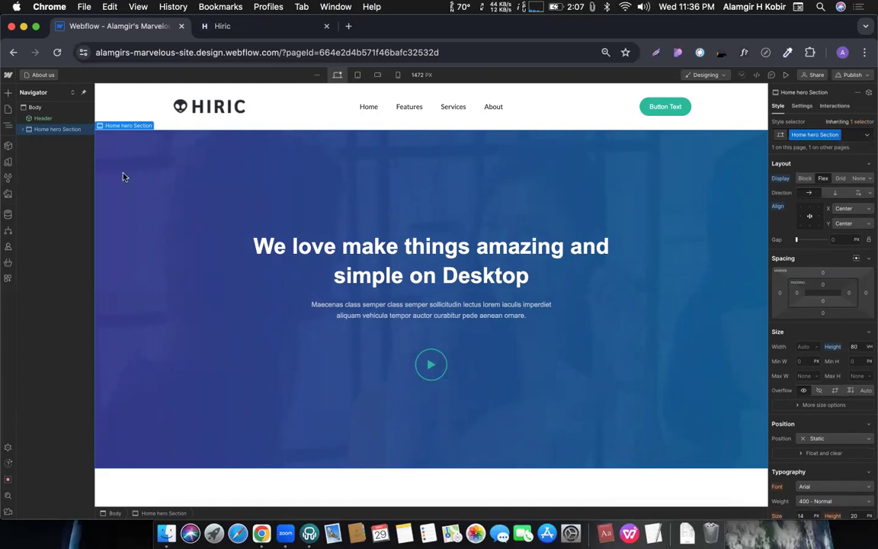
- Duplicate the Home hero Section class on the About us hero section and rename the copy "about hero section"
right_click(45, 131)
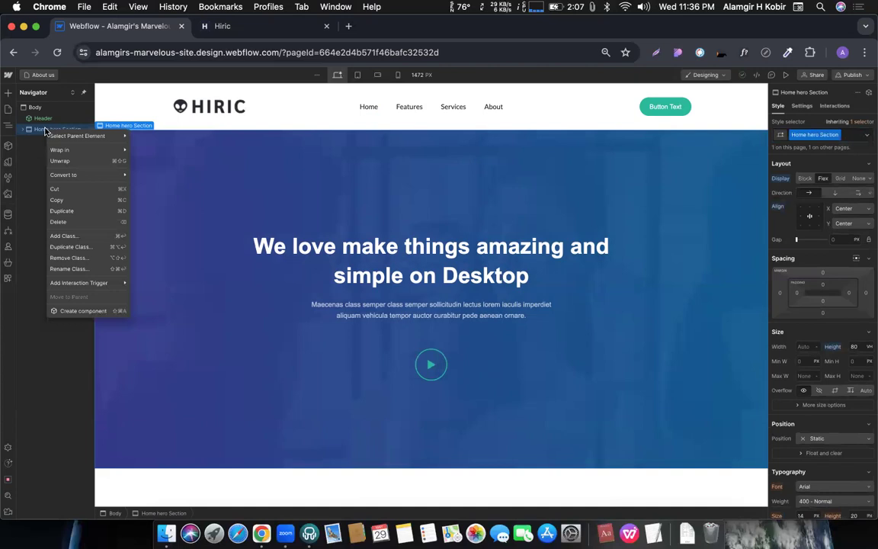
click(65, 248)
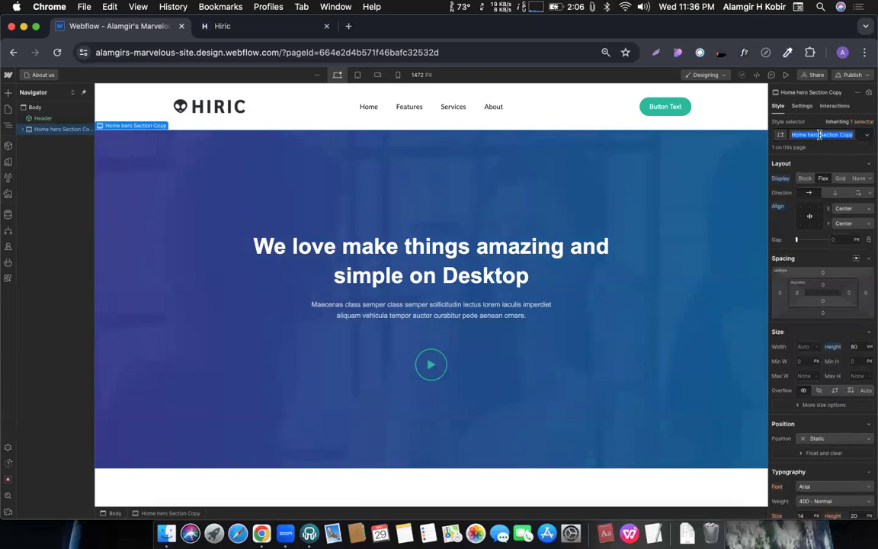
key(BackSpace)
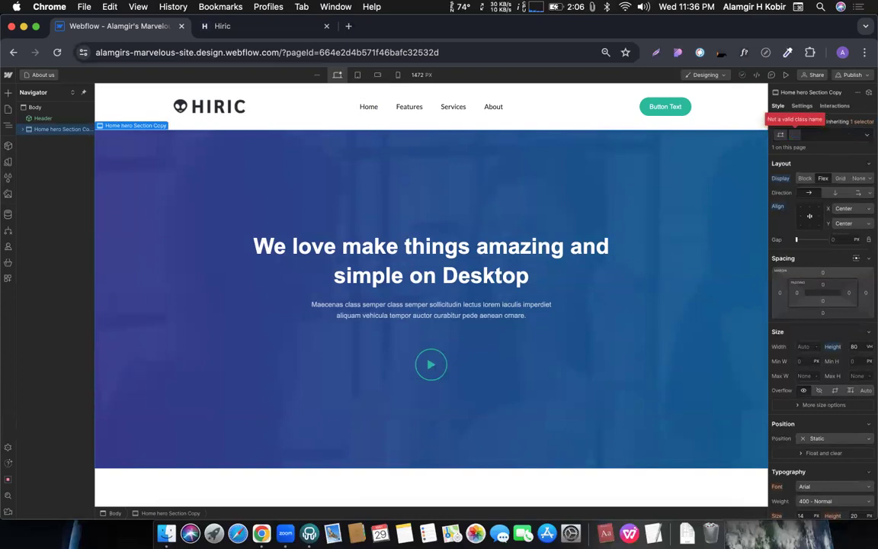
text(About h)
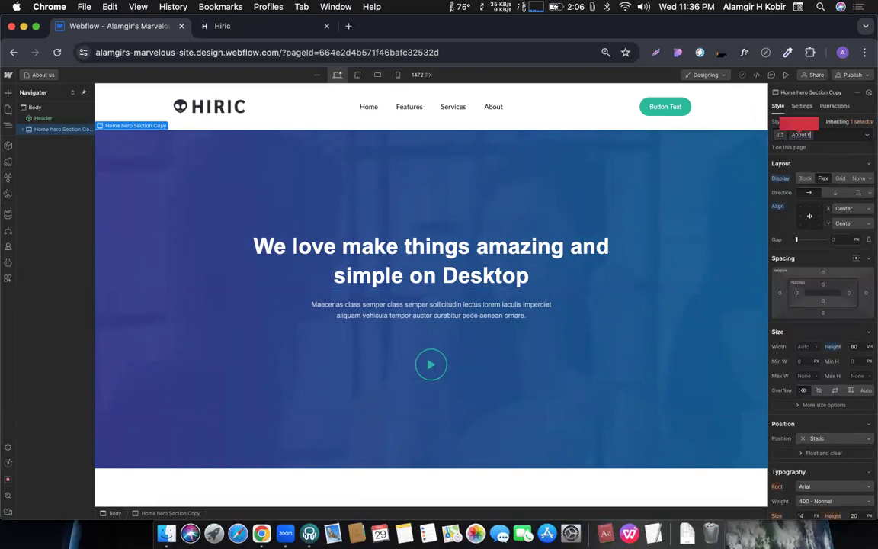
text(ero sec)
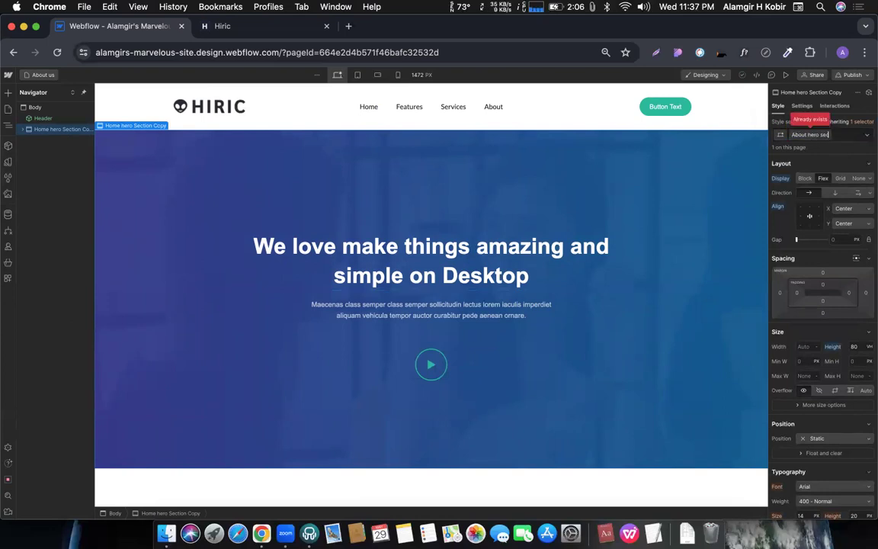
key(Return)
double_click(800, 137)
text(a)
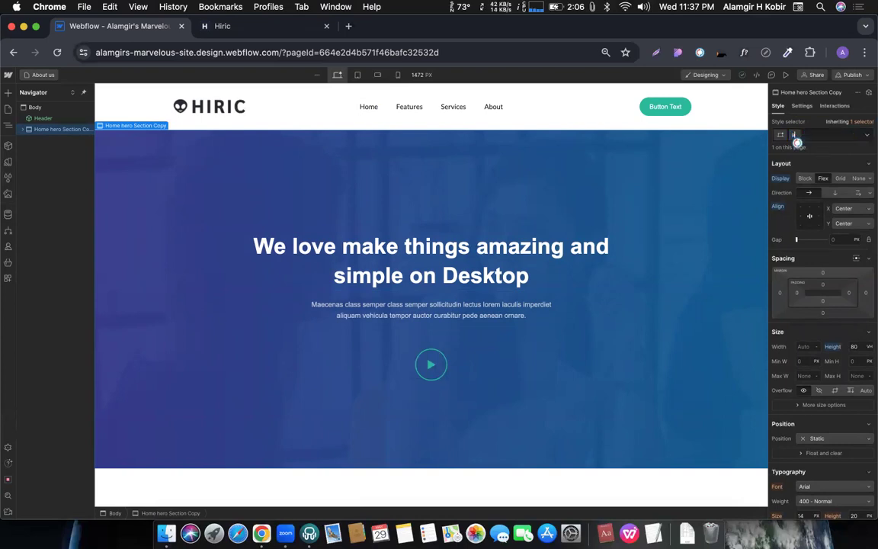
text(bout hero section)
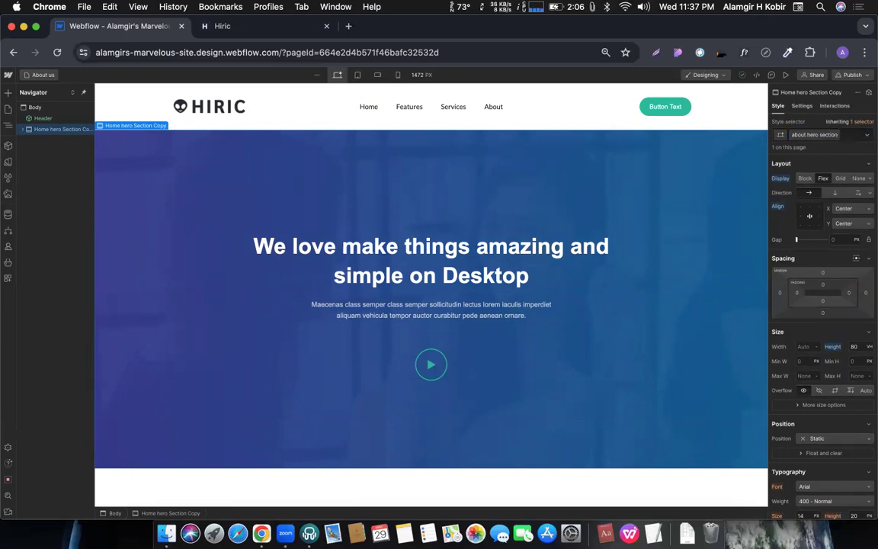
key(Return)
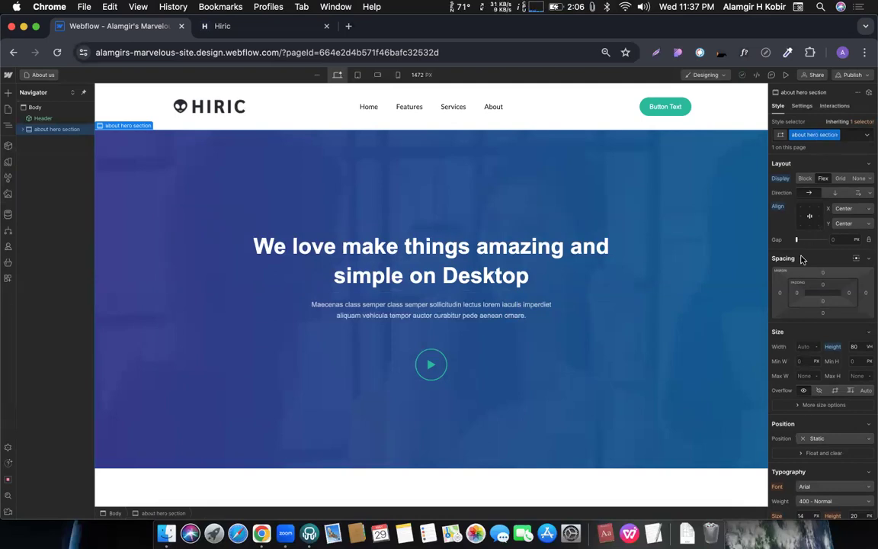
- Set the height of the about hero section to 85 VH
scroll(834, 350, down, 10)
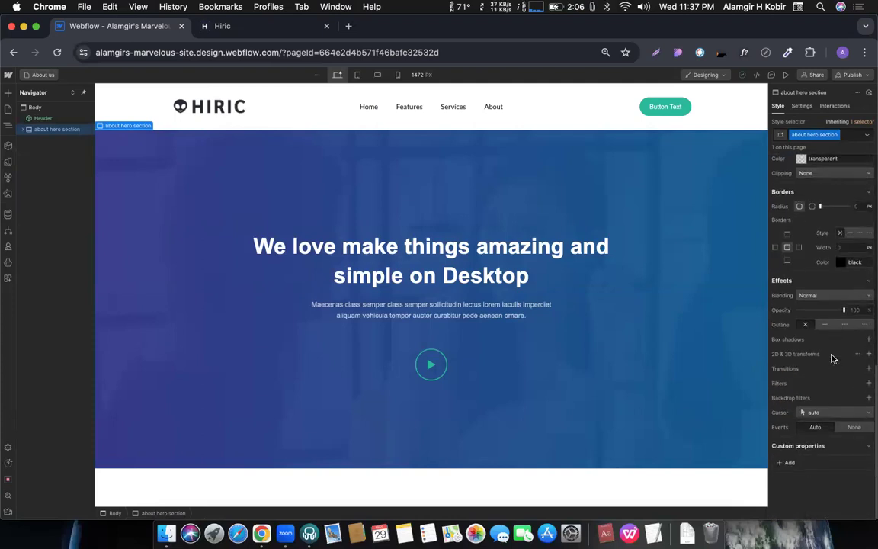
scroll(832, 358, up, 4)
scroll(833, 358, up, 5)
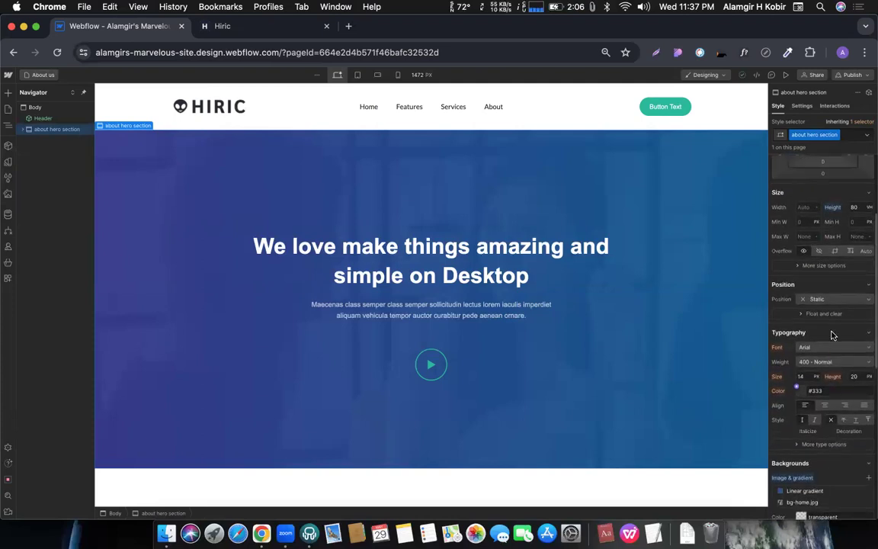
click(813, 77)
click(813, 79)
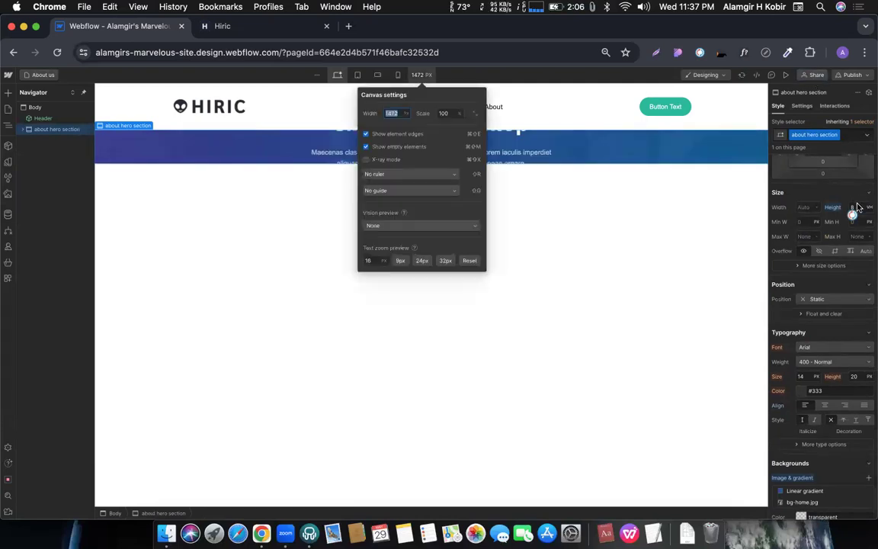
click(856, 205)
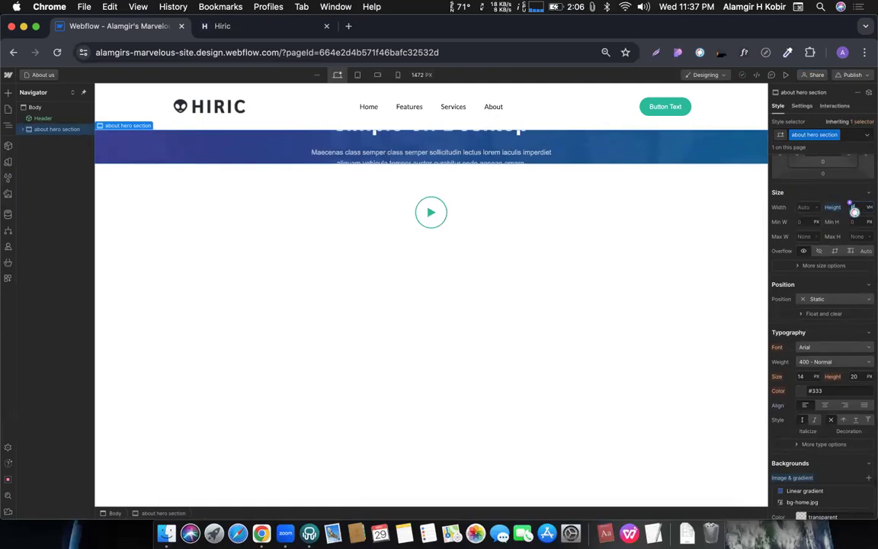
text(5)
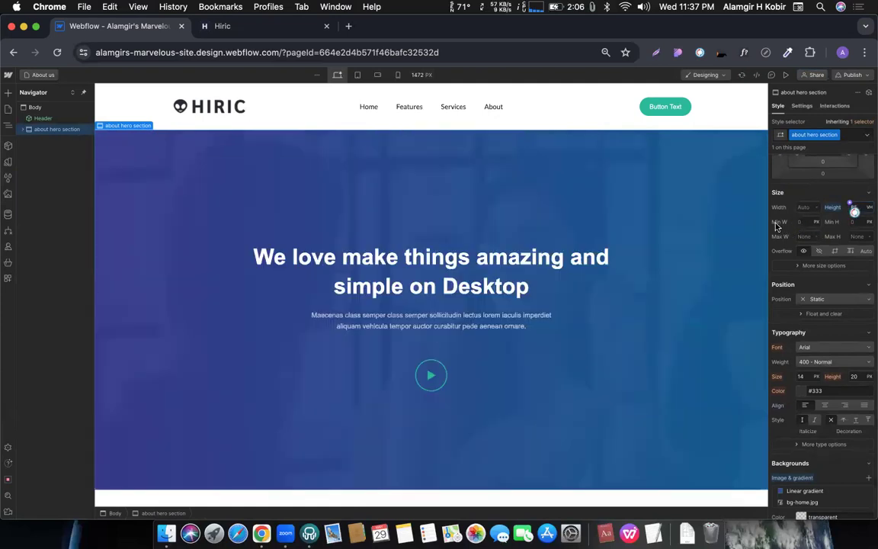
scroll(776, 232, up, 5)
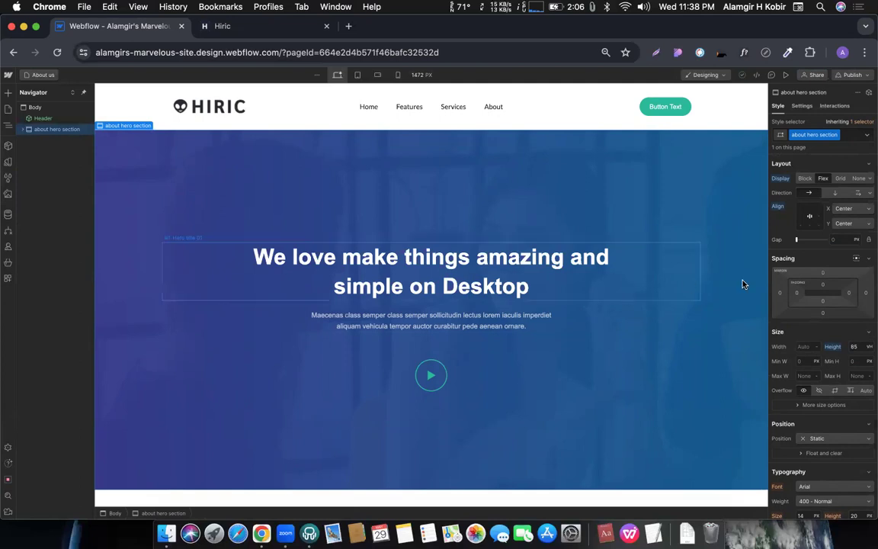
- Duplicate the desktop combo class of the About us hero heading and name the copy "desktop"
click(366, 273)
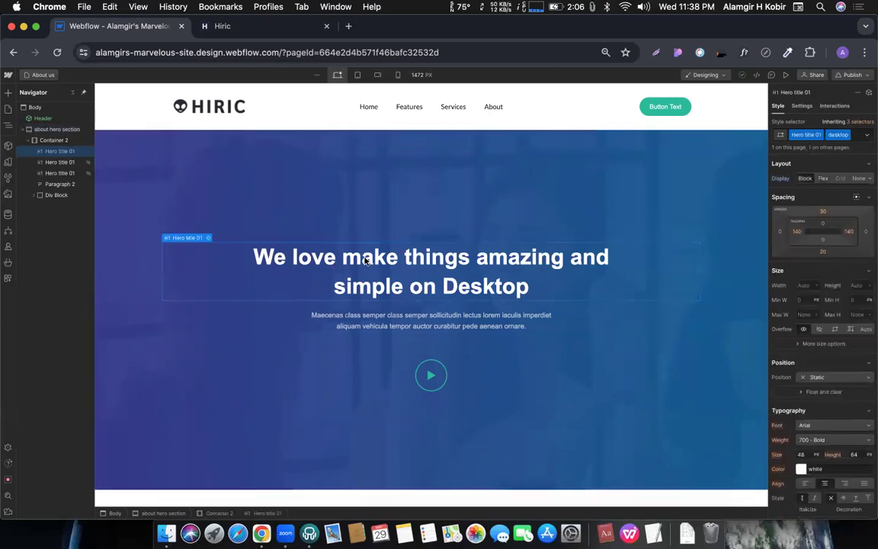
right_click(366, 260)
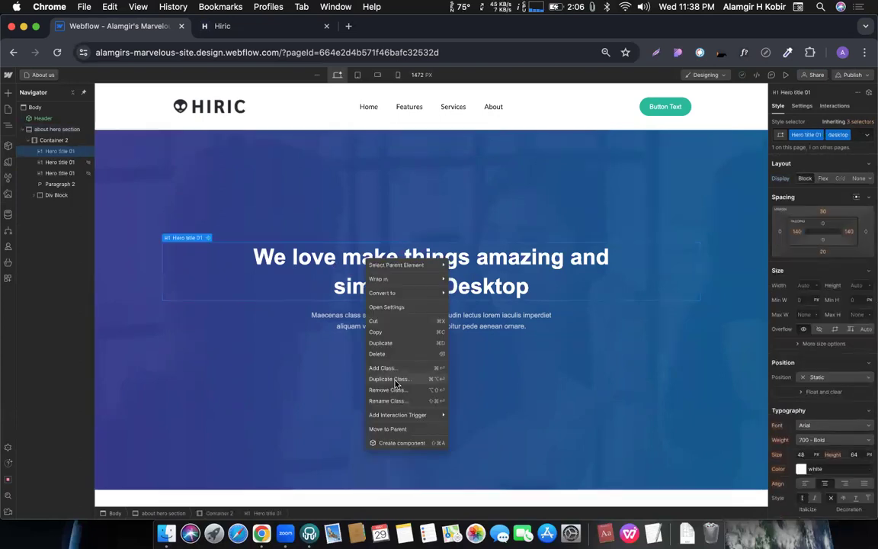
click(395, 383)
double_click(796, 147)
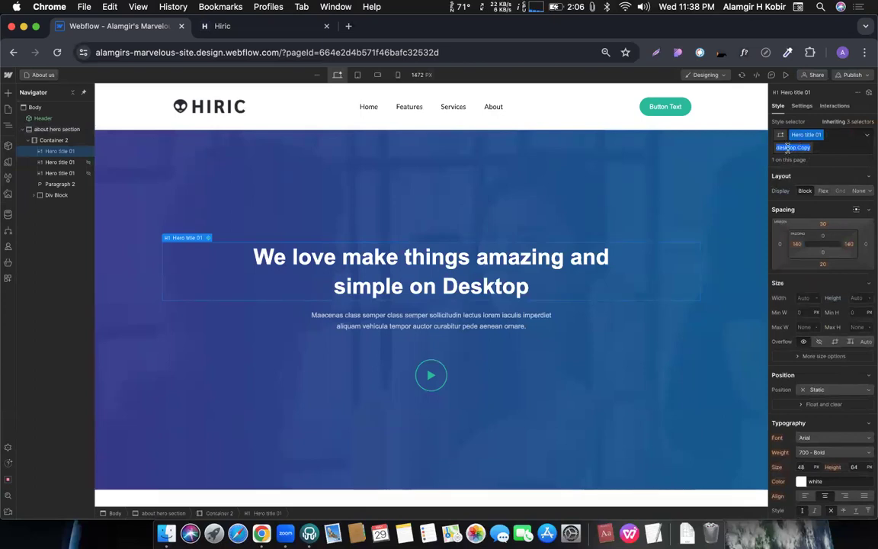
double_click(802, 147)
key(BackSpace)
key(BackSpace)
key(Return)
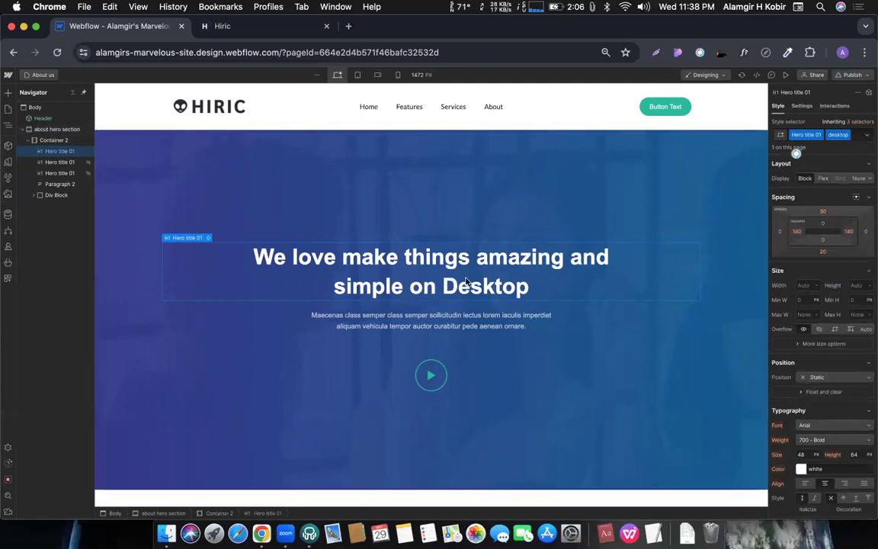
click(135, 151)
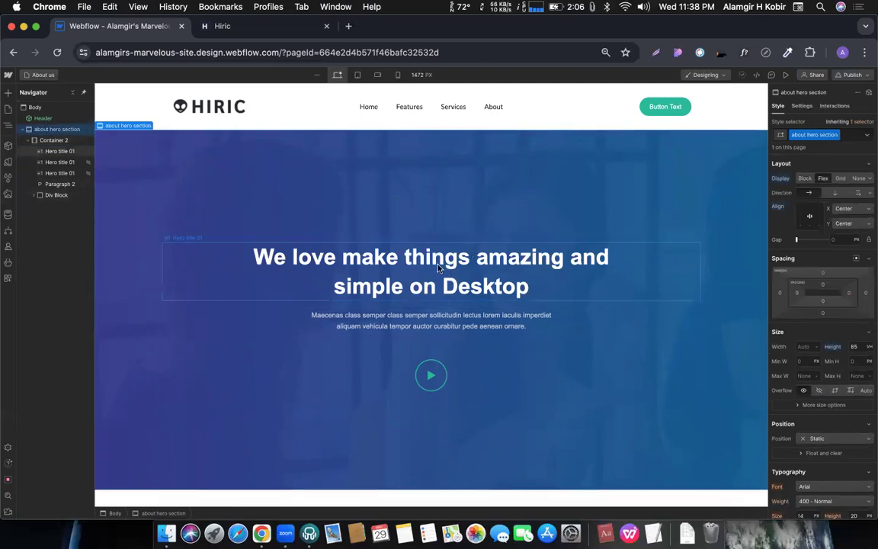
click(524, 265)
right_click(522, 264)
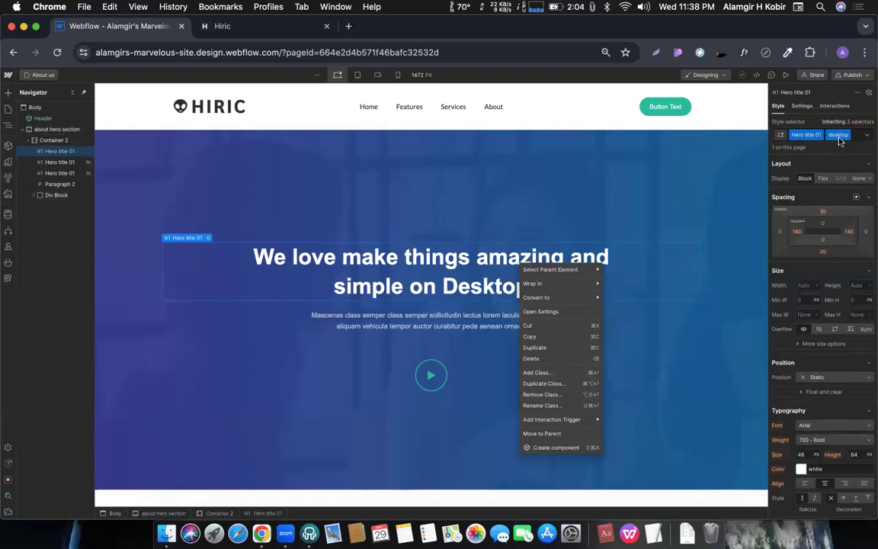
click(497, 282)
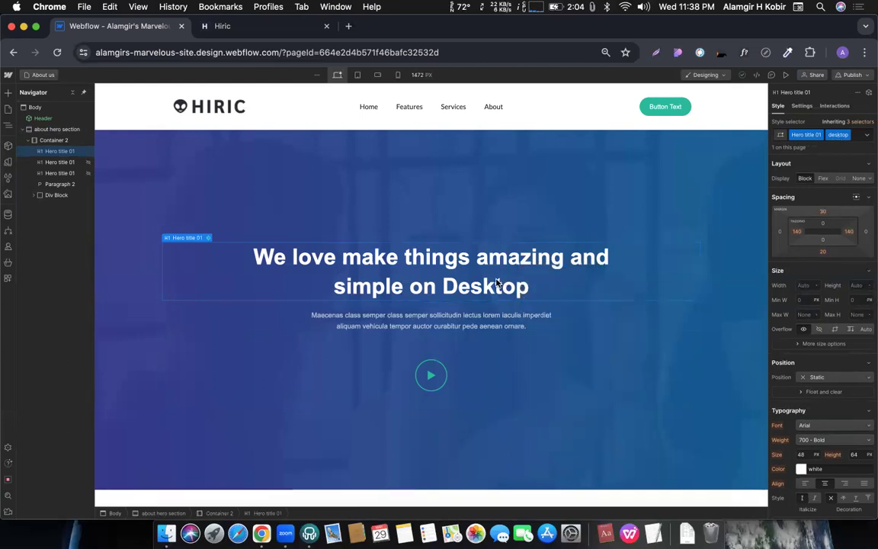
- Duplicate the Hero title 01 class of the desktop hero heading and rename the copy "about Hero title 01"
click(821, 135)
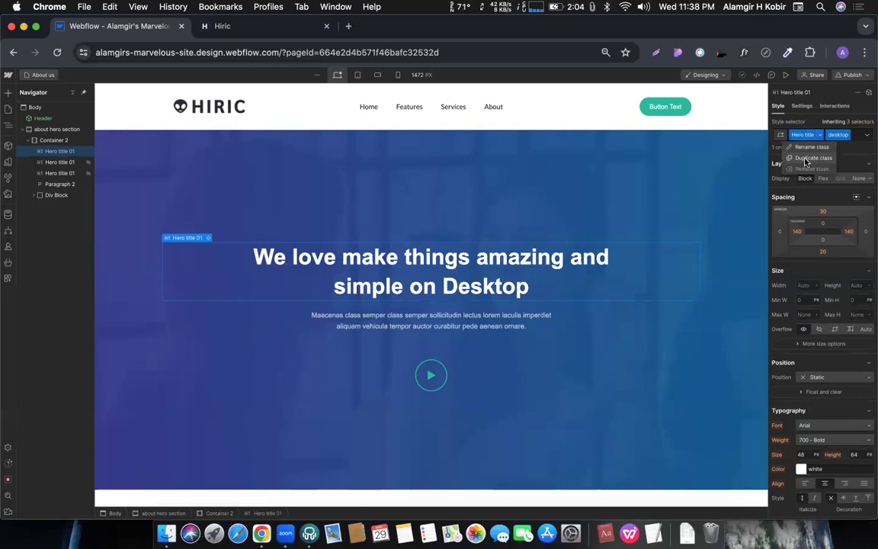
click(812, 157)
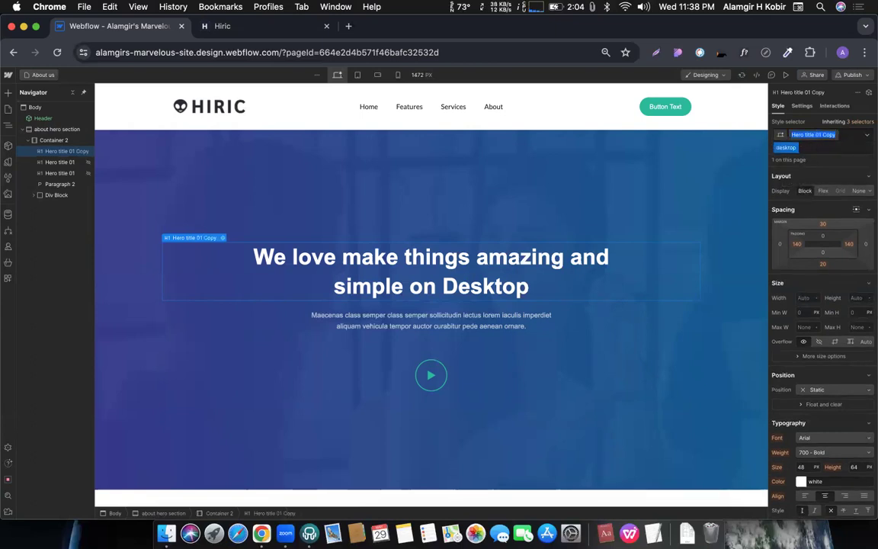
key(BackSpace)
key(BackSpace)
key(BackSpace)
key(BackSpace)
key(BackSpace)
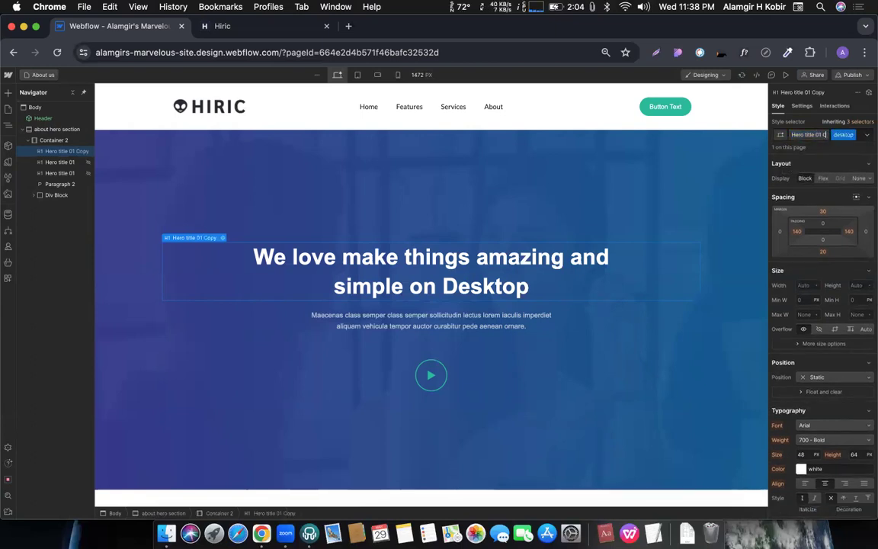
click(792, 134)
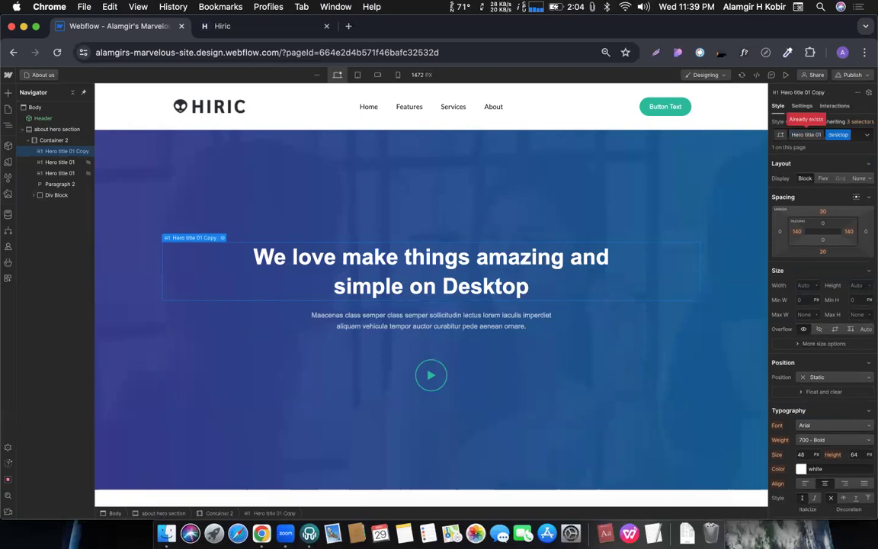
text(about)
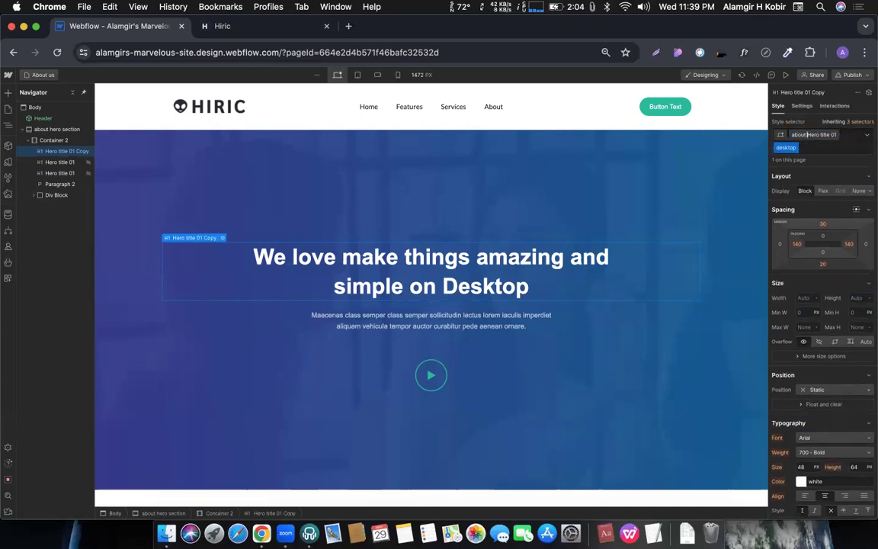
key(Return)
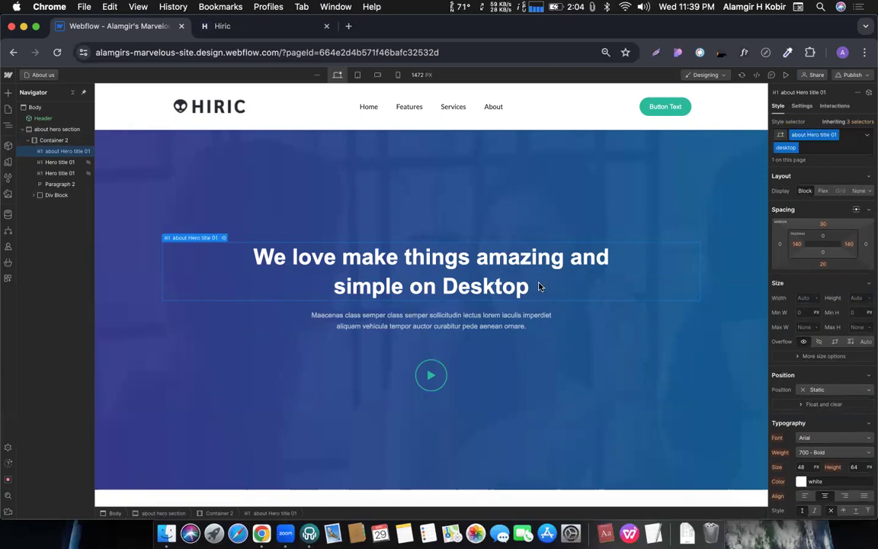
- Set the text color of the About us desktop hero heading to light pink, #ffc5c5
scroll(846, 407, down, 4)
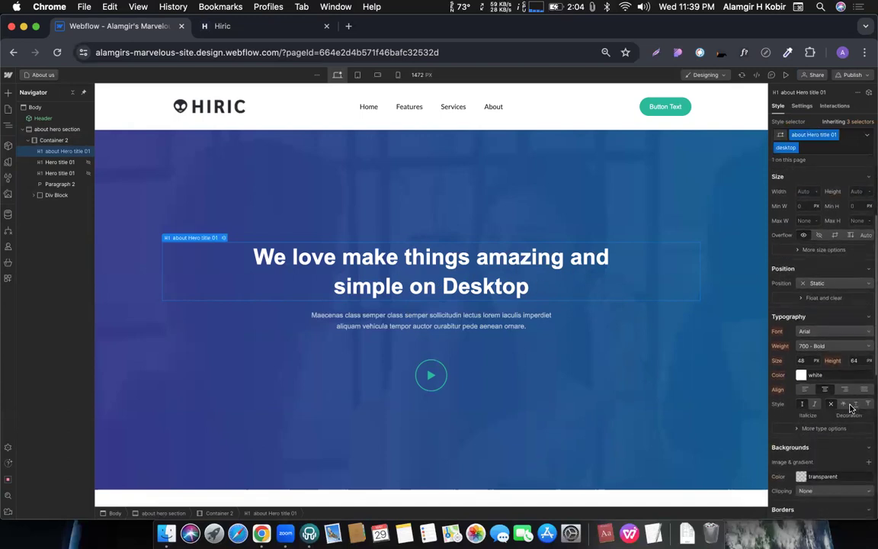
click(800, 372)
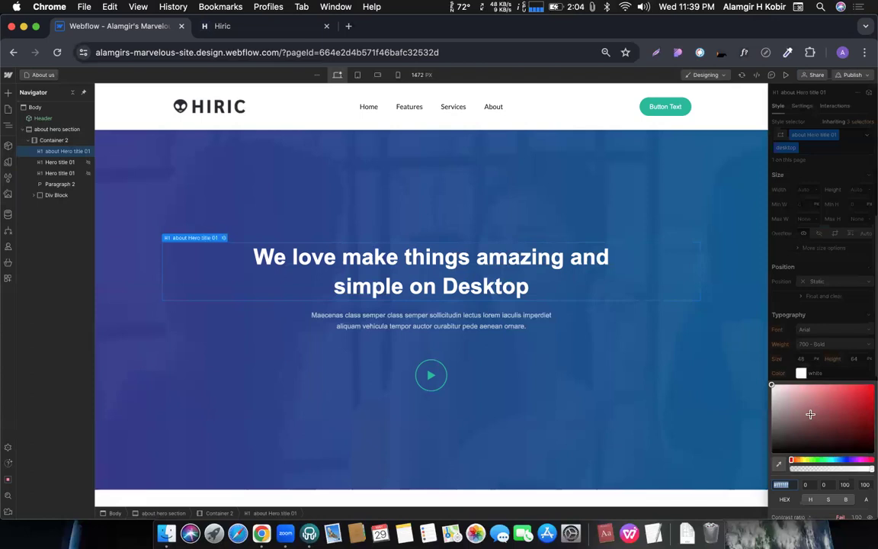
drag(822, 388, 794, 385)
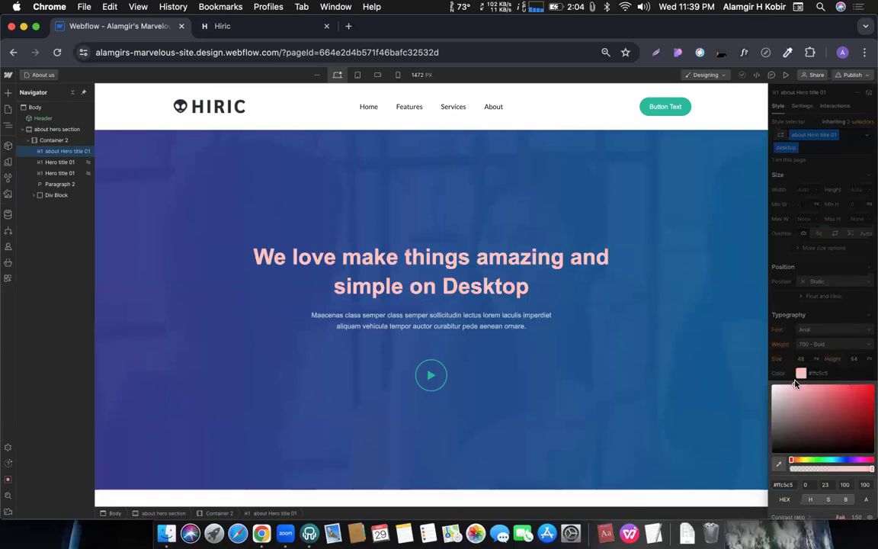
click(820, 291)
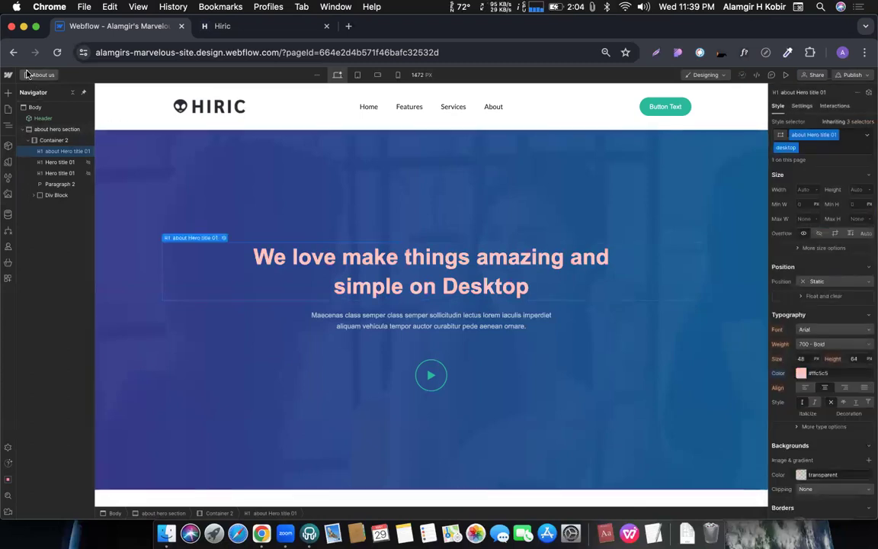
- Check the desktop hero heading's color and class on the Home page, and return to the About us page
click(27, 74)
click(42, 150)
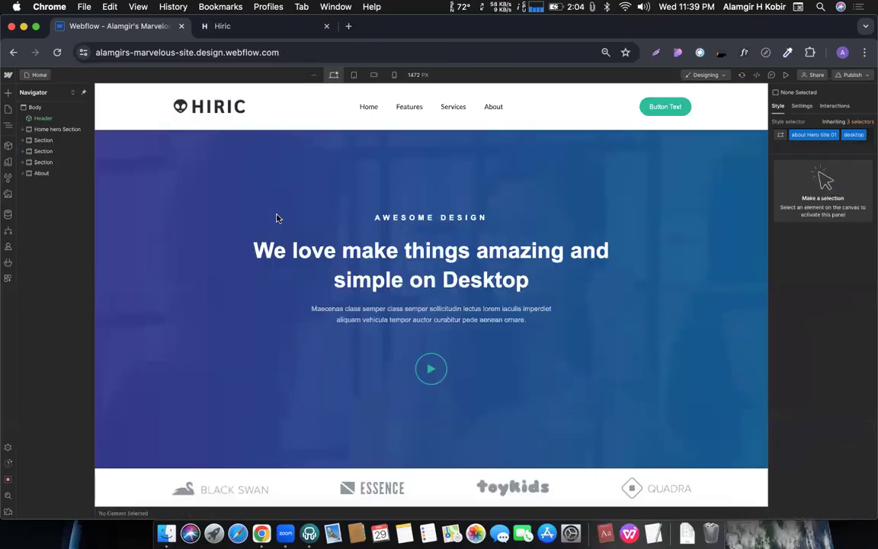
click(412, 280)
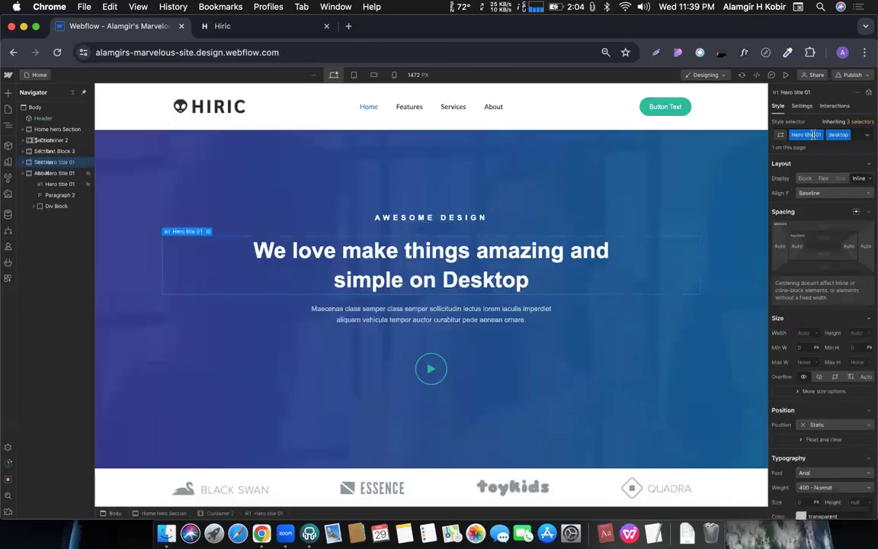
click(27, 73)
click(44, 154)
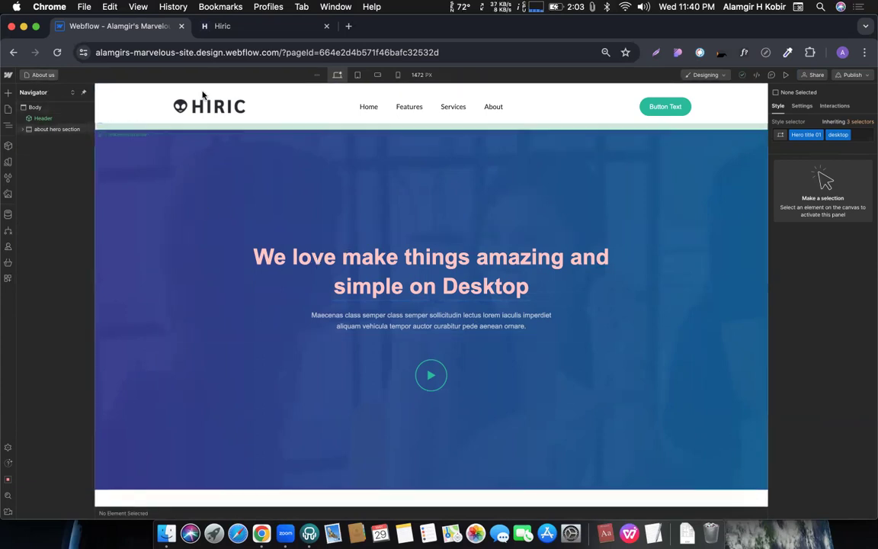
- Look through the sections of the Hiric reference site down to the testimonials, and return to the Webflow Designer
click(228, 25)
scroll(105, 137, down, 10)
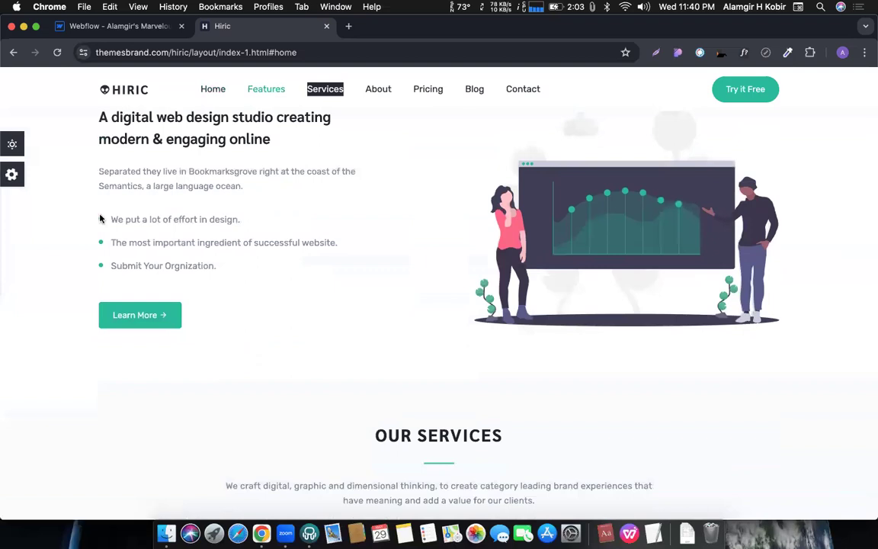
scroll(99, 217, down, 5)
scroll(100, 219, down, 10)
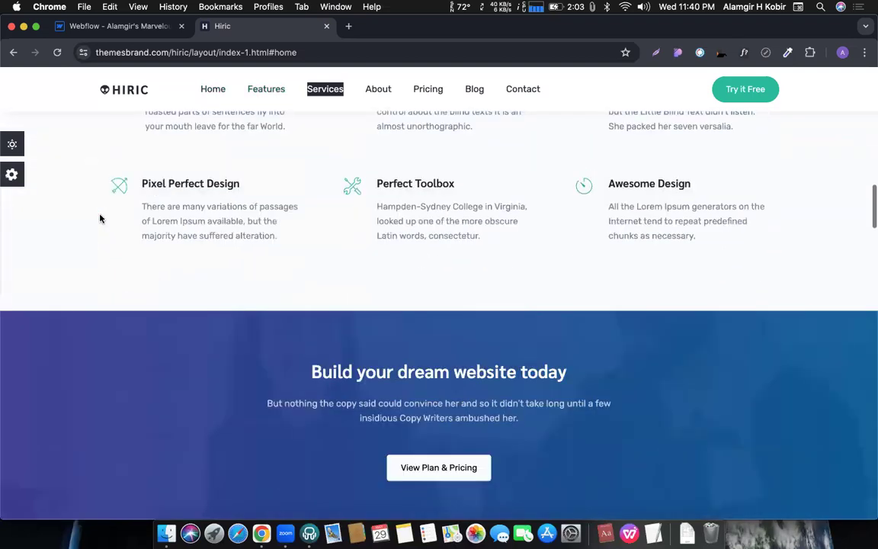
scroll(100, 219, down, 8)
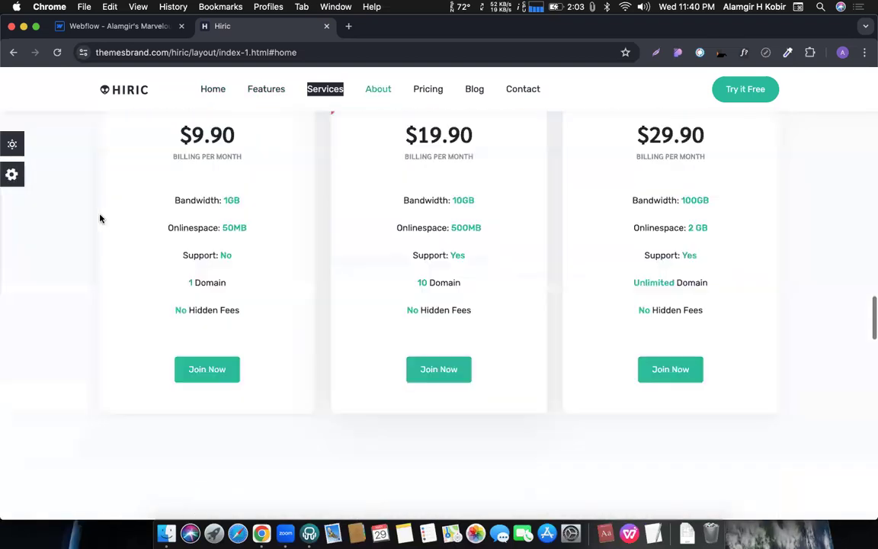
scroll(95, 138, down, 1)
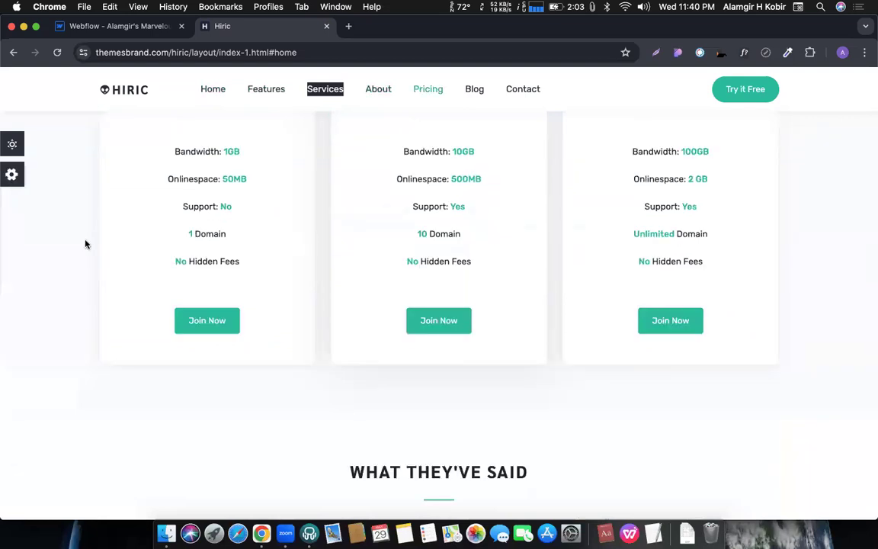
scroll(85, 244, down, 5)
scroll(86, 244, up, 20)
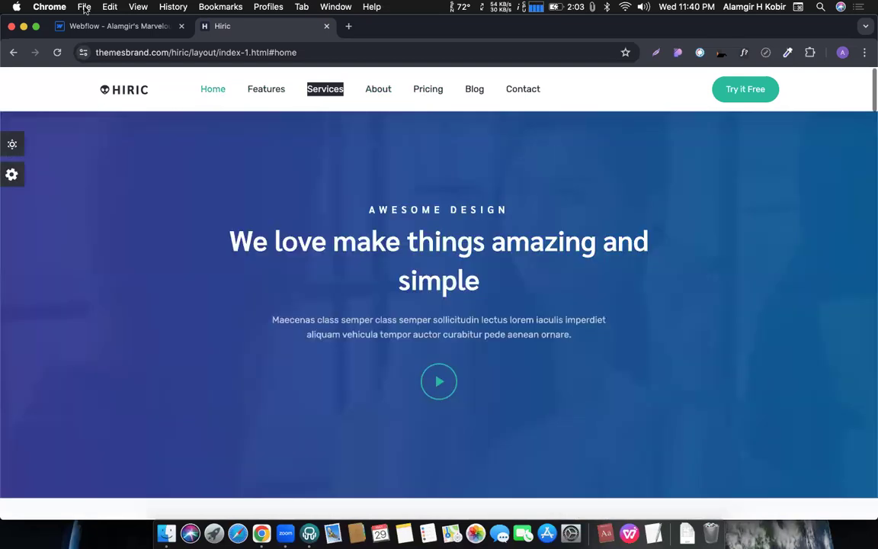
click(96, 32)
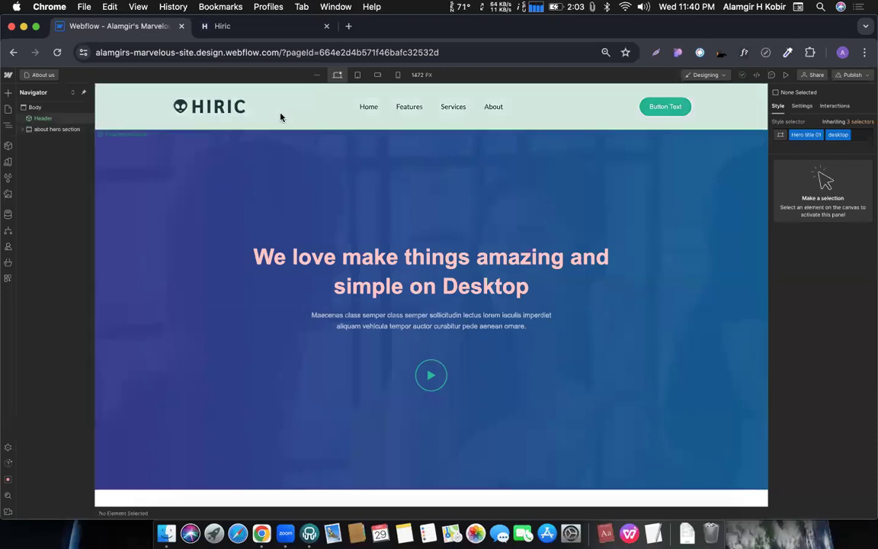
- Rename the Container class inside the Header component to "Main Container", copy that name, and exit the component
click(251, 109)
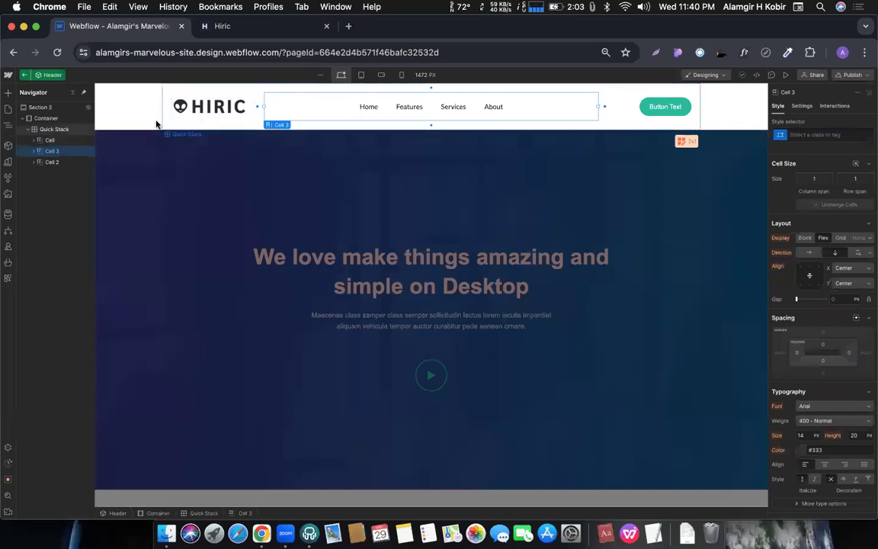
click(84, 128)
click(43, 120)
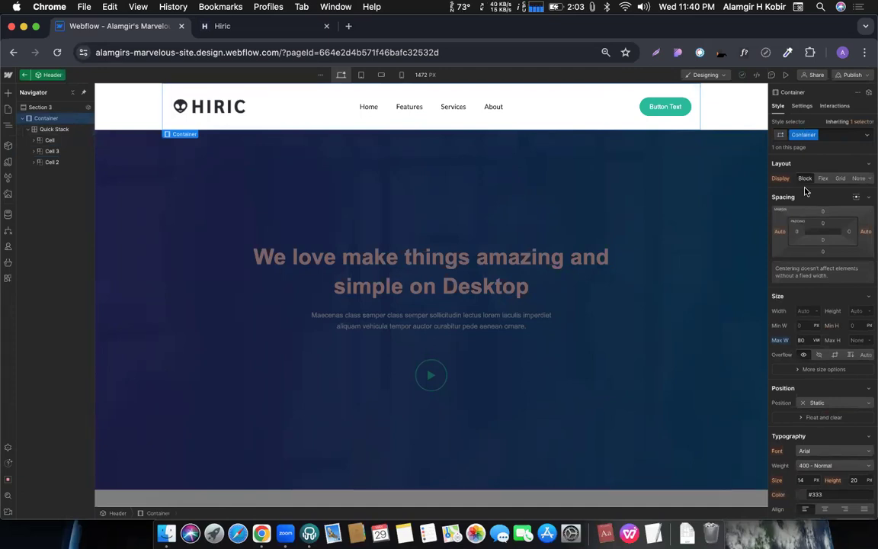
double_click(800, 134)
click(799, 134)
key(Left)
text(Main)
key(super+a)
key(super+c)
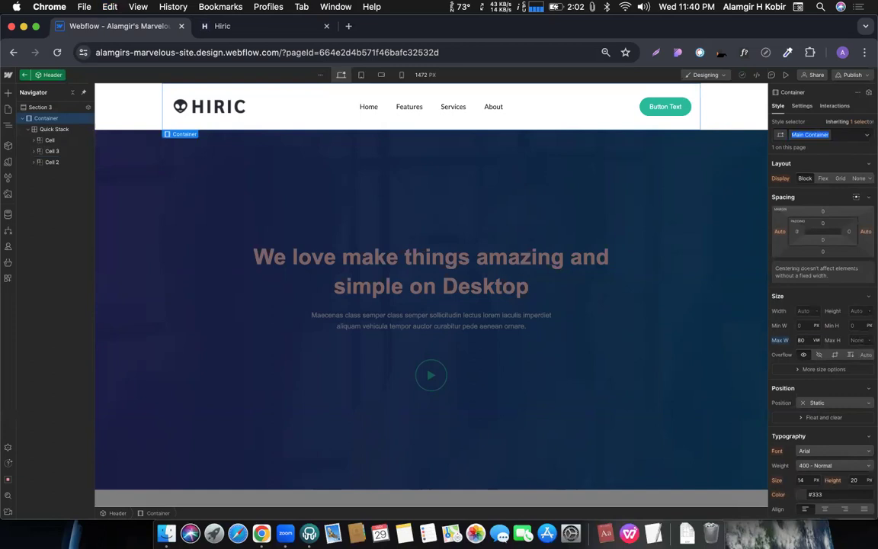
click(345, 252)
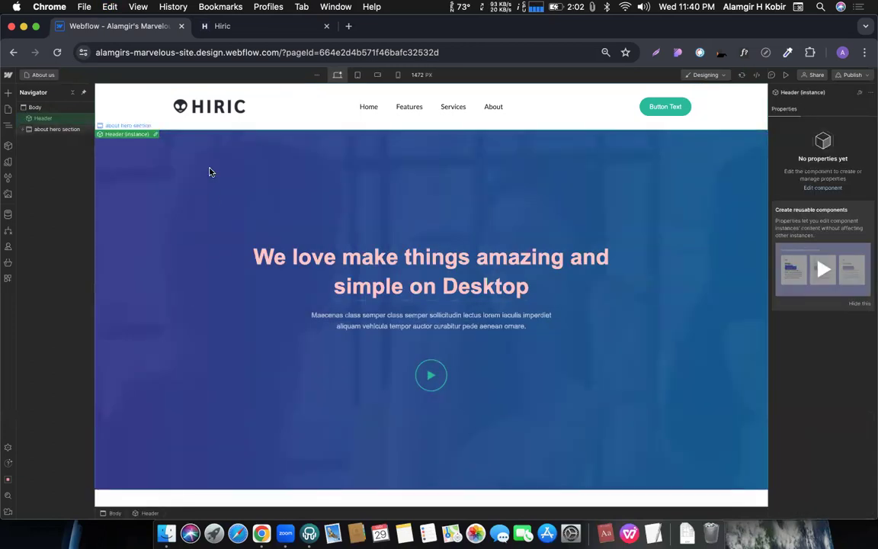
- Replace the Container 2 class on the about hero section's container with the existing Main Container class
click(57, 129)
click(24, 128)
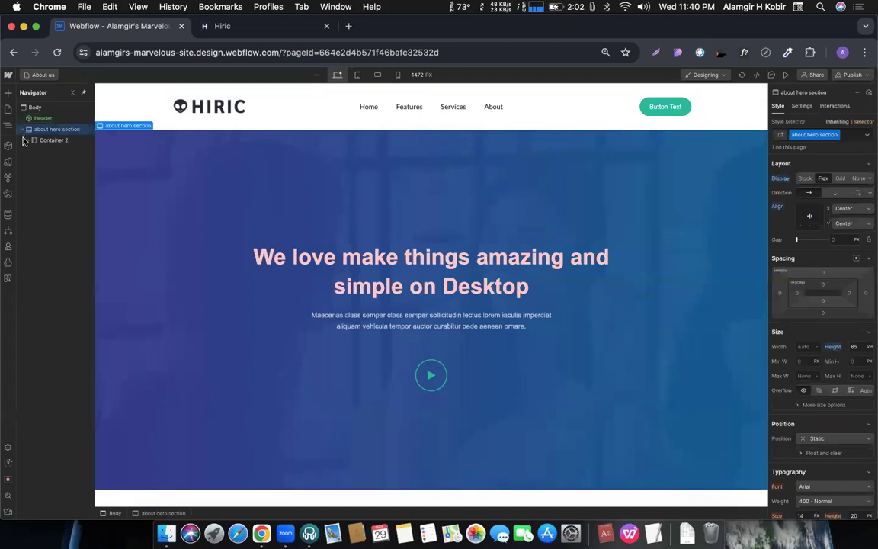
click(65, 142)
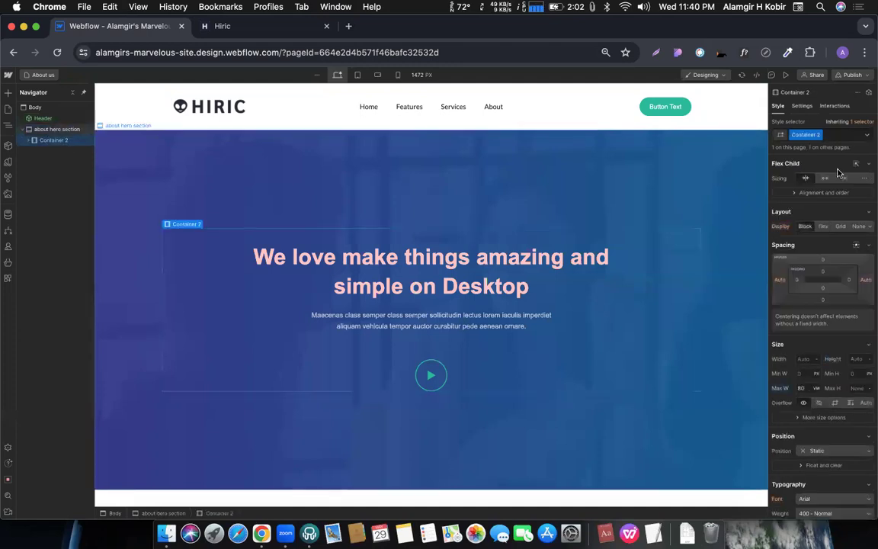
click(830, 134)
key(BackSpace)
text(Main Container)
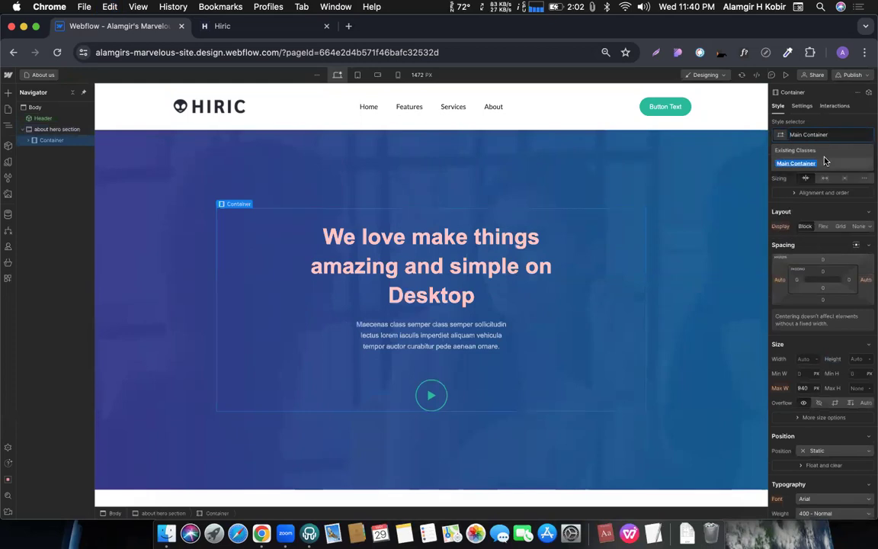
key(Return)
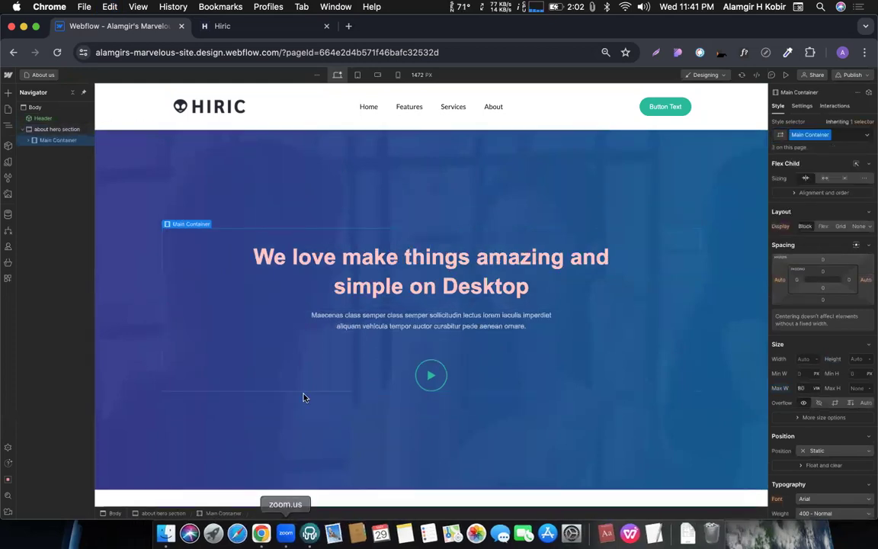
- Add a Section element to the page body below the about hero section
click(236, 499)
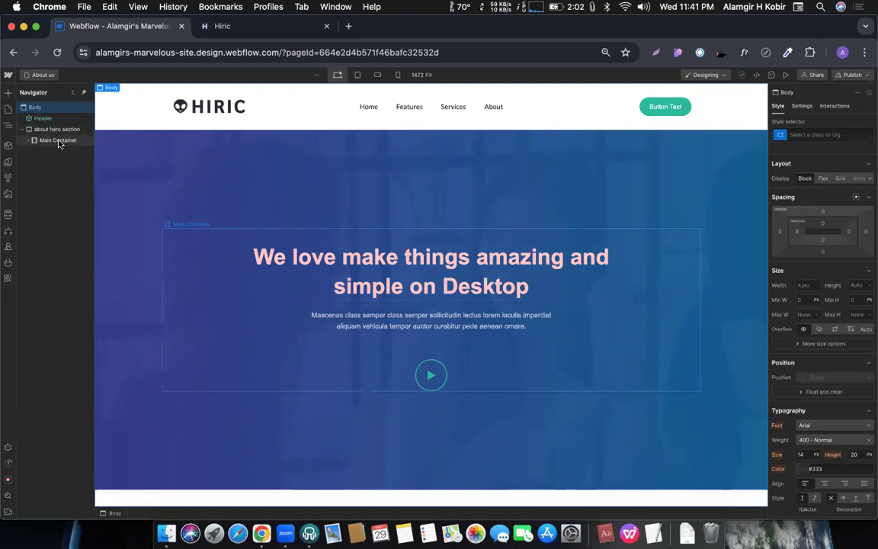
click(568, 294)
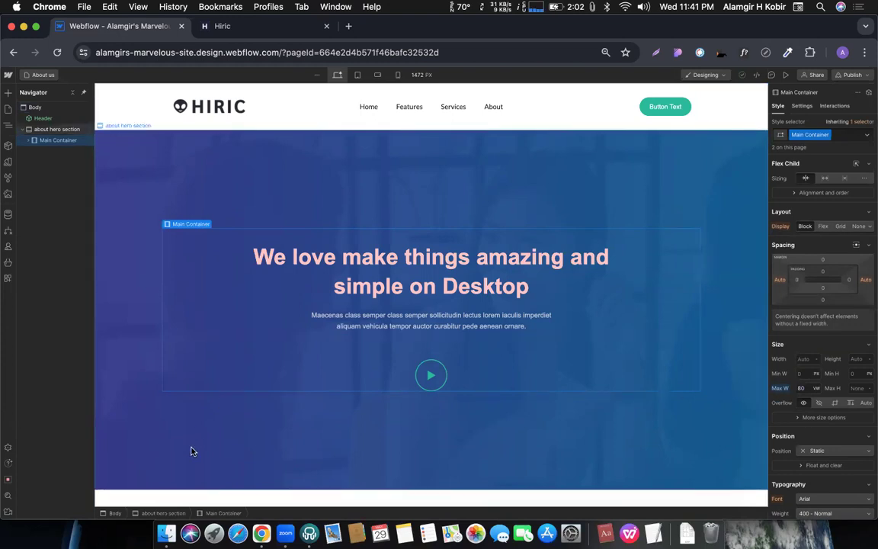
click(197, 500)
key(super+k)
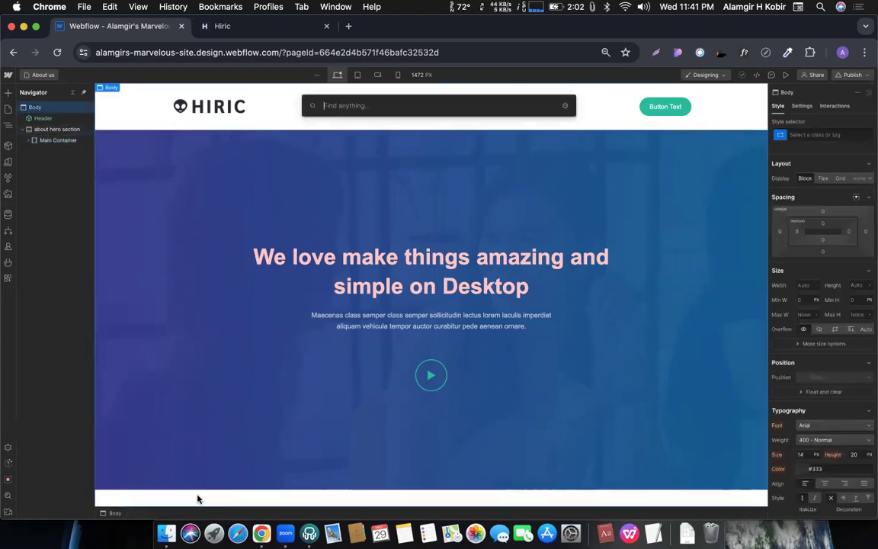
text(sec)
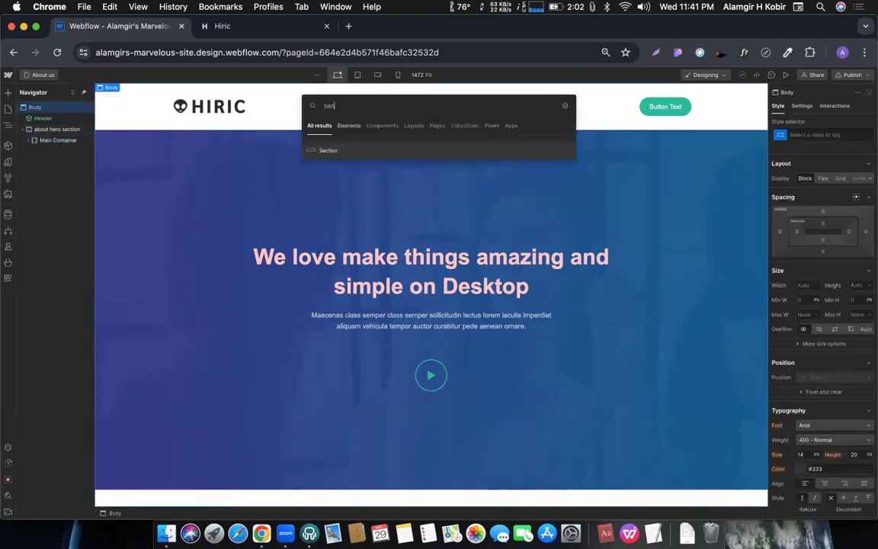
key(Return)
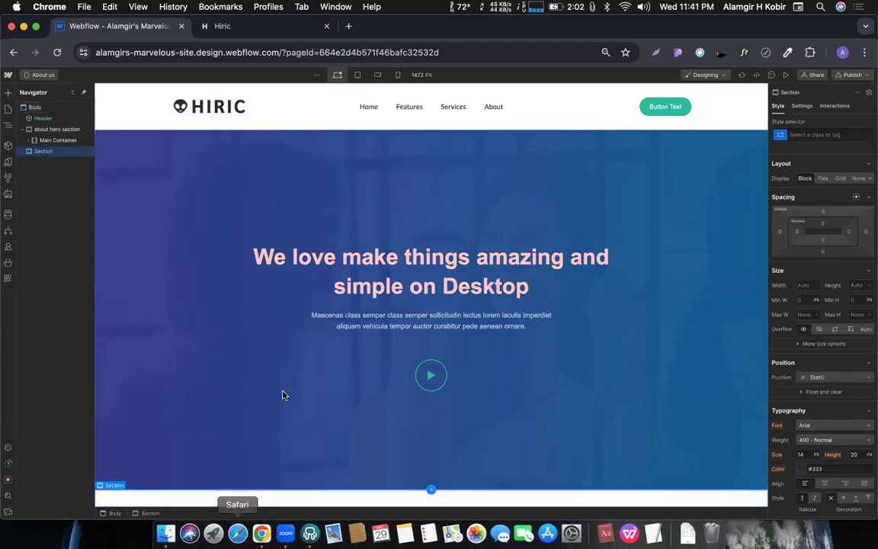
- Add a Container inside the new section and apply the existing Main Container class to it
scroll(287, 391, down, 1)
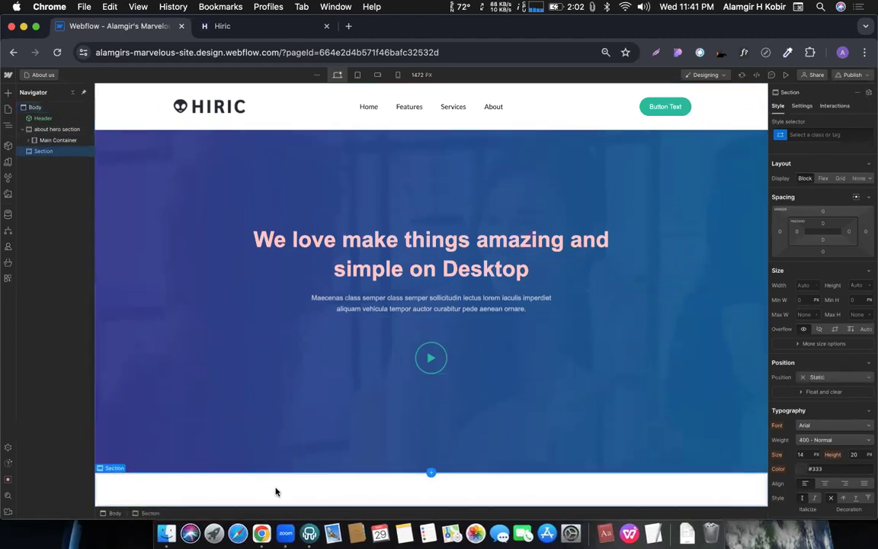
key(super+e)
text(con)
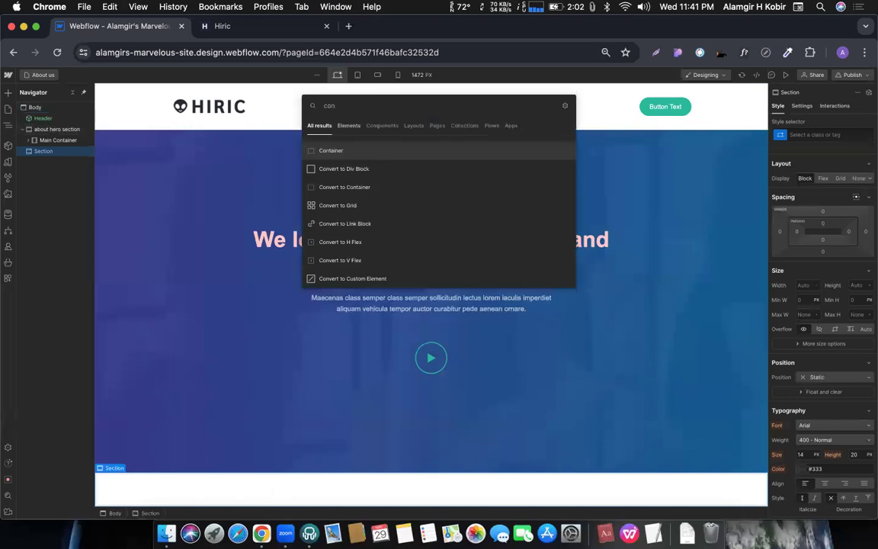
key(Return)
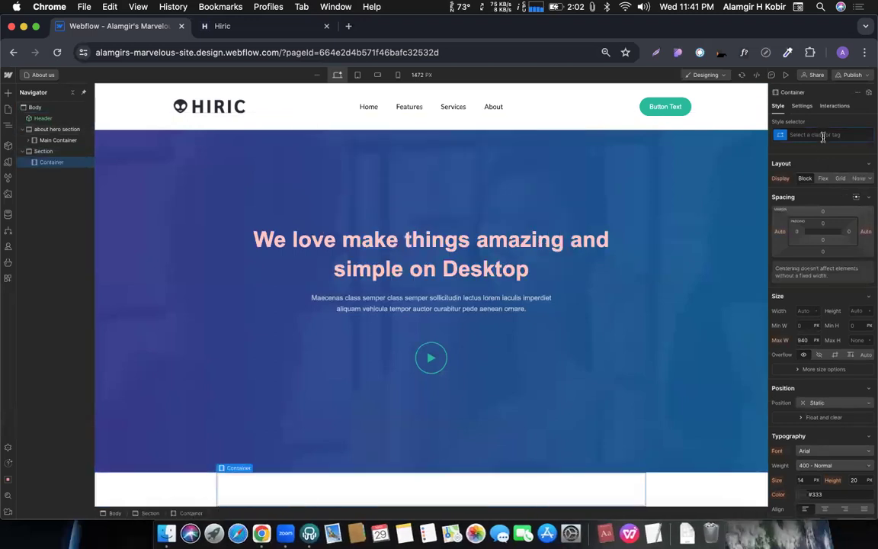
click(823, 135)
key(super+v)
click(815, 163)
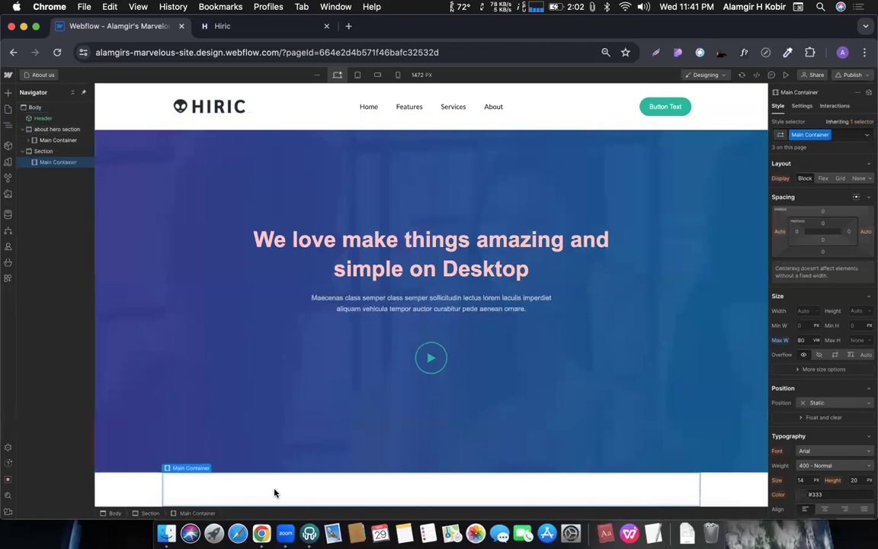
- Add a Heading element inside the new section's Main Container
key(super+k)
text(ha)
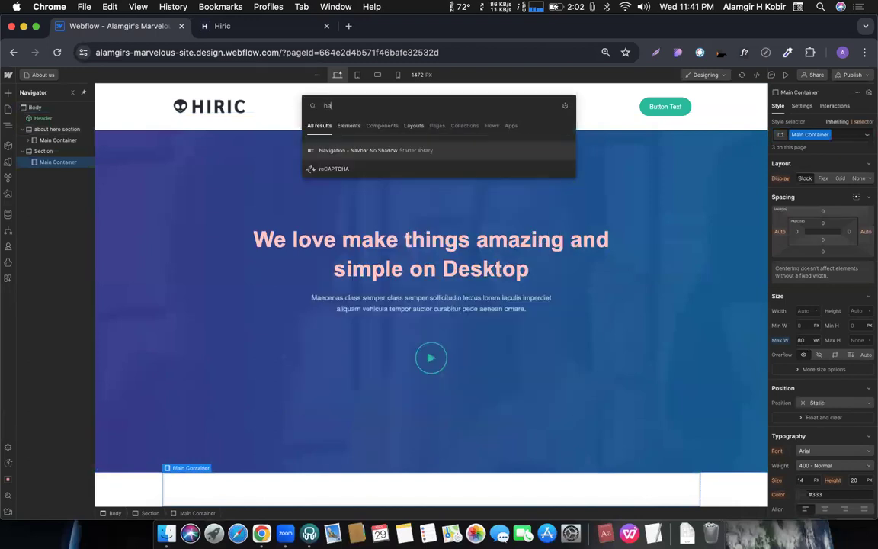
key(BackSpace)
text(e)
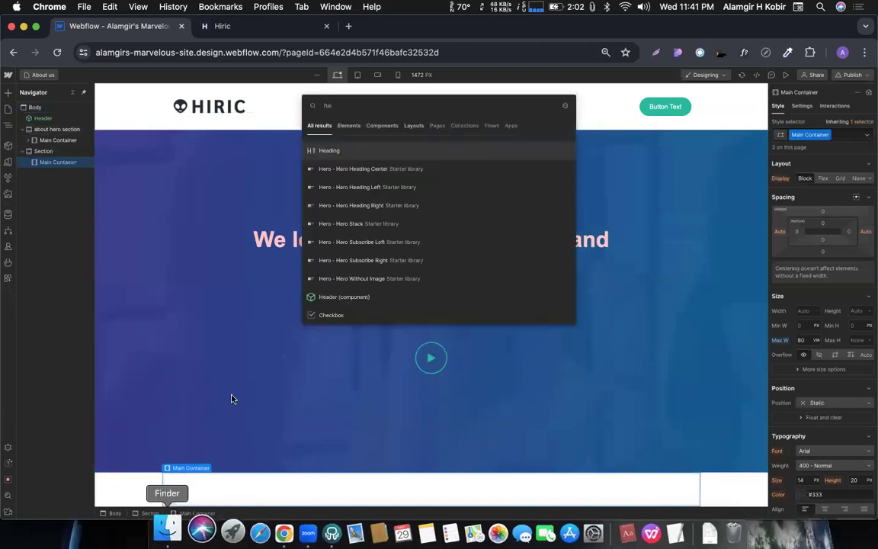
key(Return)
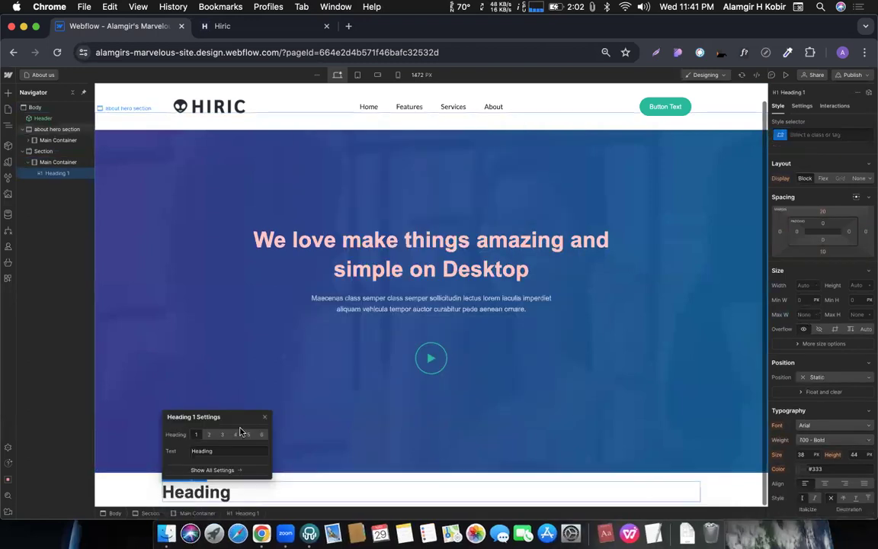
- Set the Main Container class's display to Flex and align its content to Center on both axes
click(301, 478)
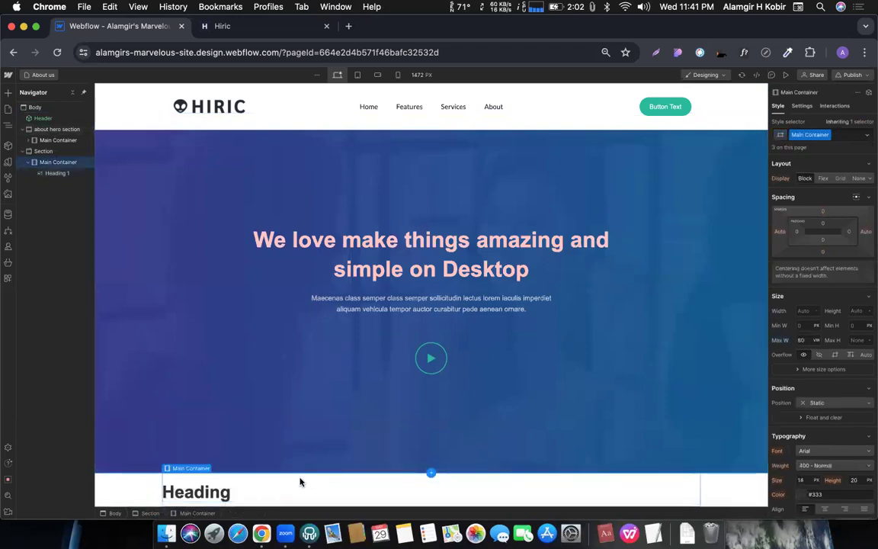
click(823, 178)
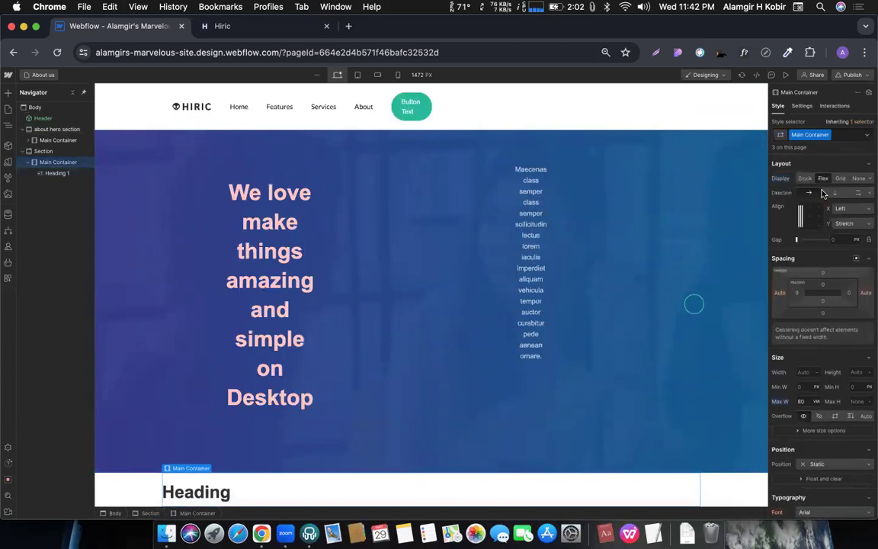
scroll(835, 168, down, 2)
scroll(831, 163, up, 2)
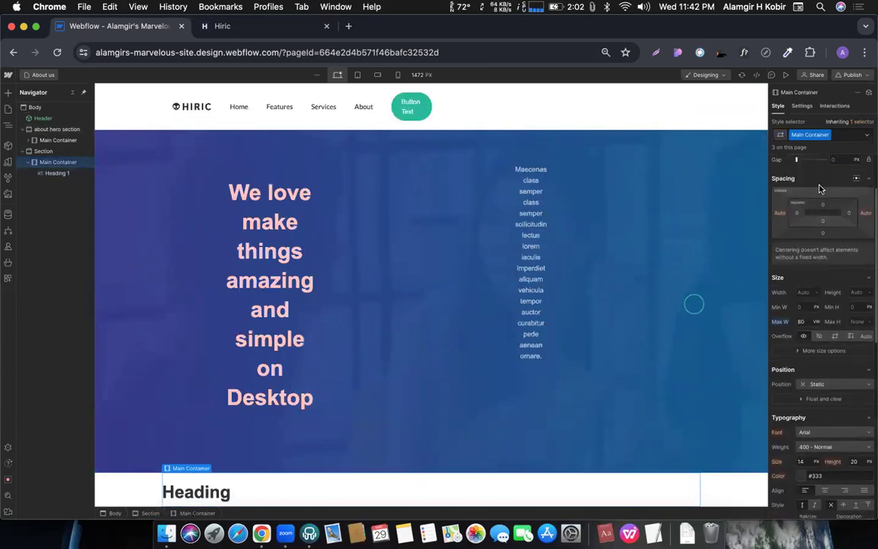
click(810, 164)
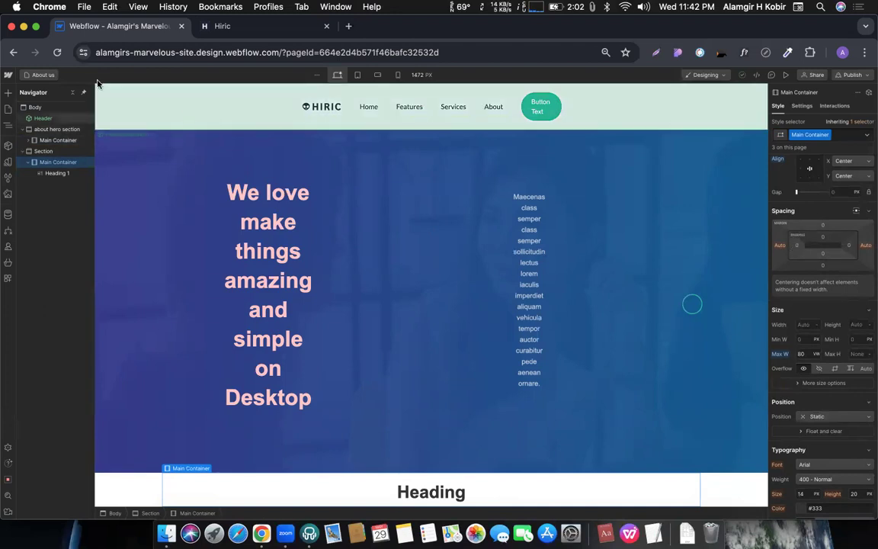
- Check how the Main Container layout change affects the Home page, and return to the About us page
click(35, 74)
click(54, 141)
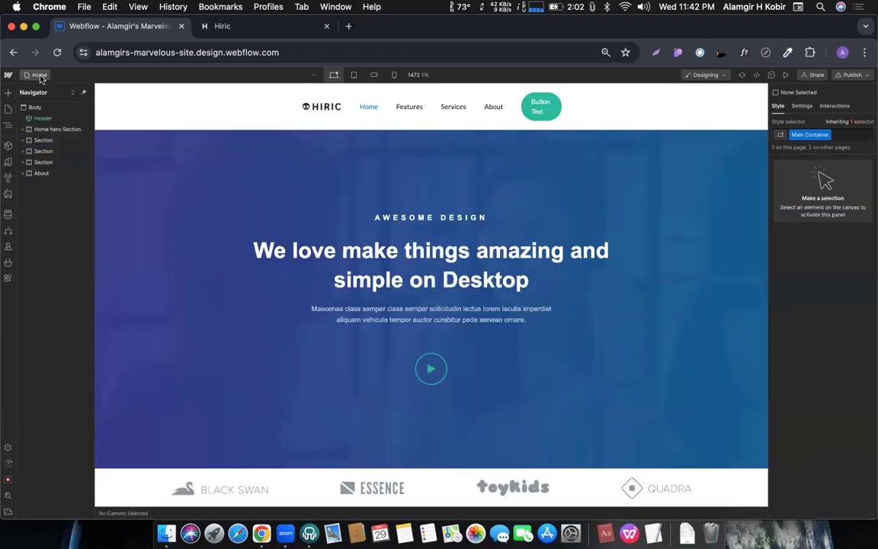
click(42, 76)
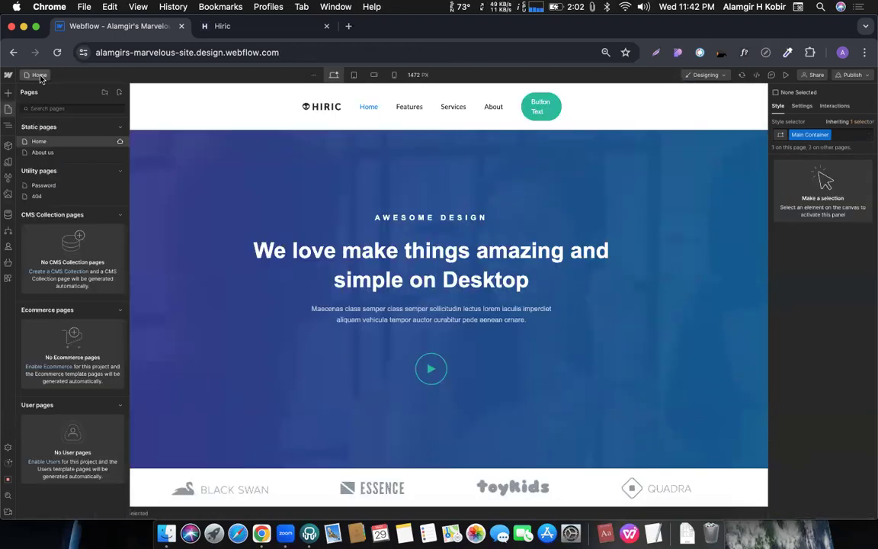
click(36, 155)
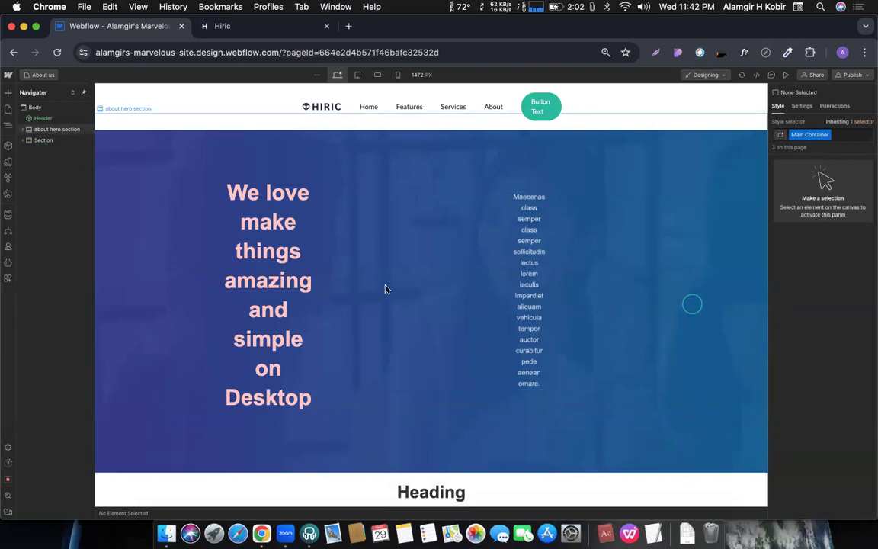
- Try to undo the latest layout changes on the About us page
click(360, 288)
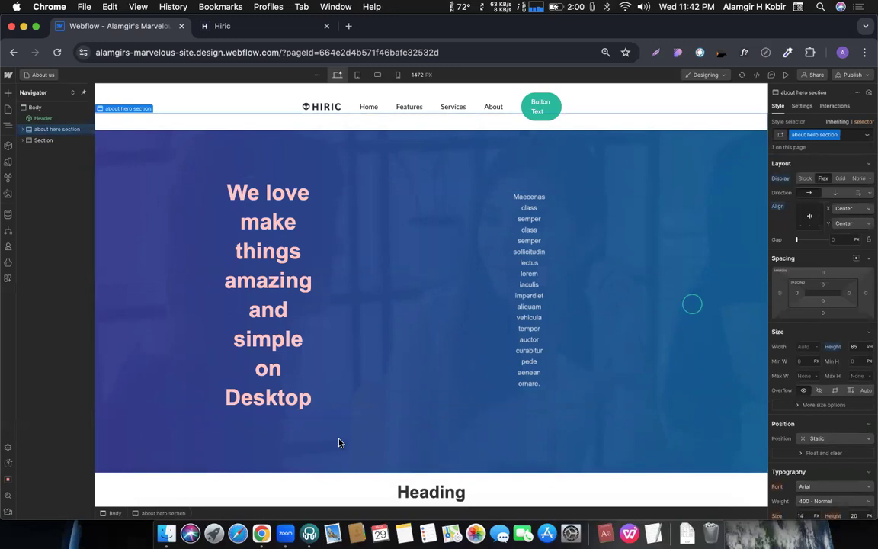
key(super+z)
key(super+z)
key(super+z)
key(super+z)
key(super+z)
key(super+z)
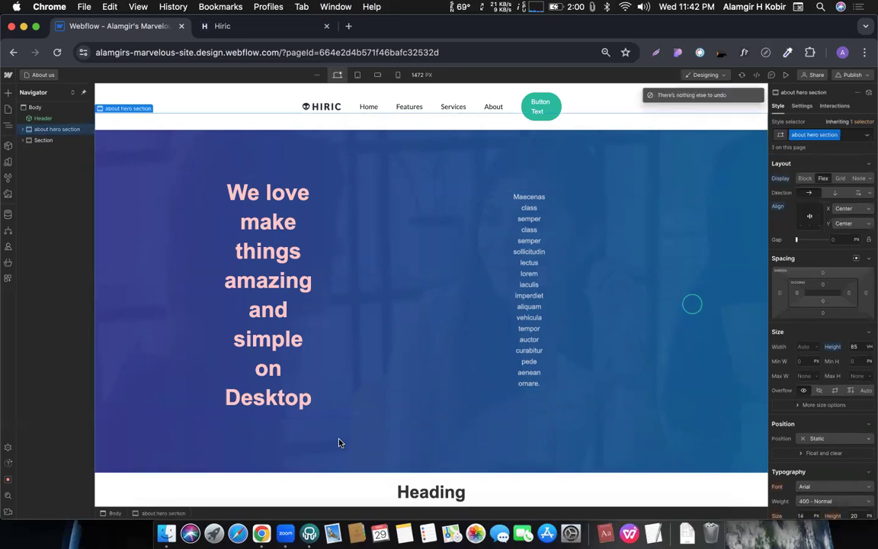
key(super+z)
key(super+z)
key(super+z)
key(super+z)
key(super+z)
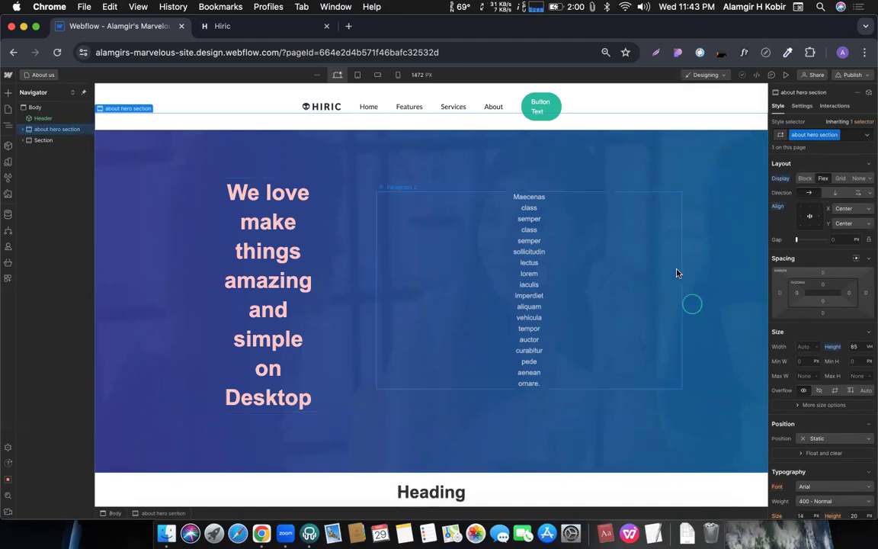
- Reset the alignment and display settings of the Main Container class in the new section to their defaults
click(269, 489)
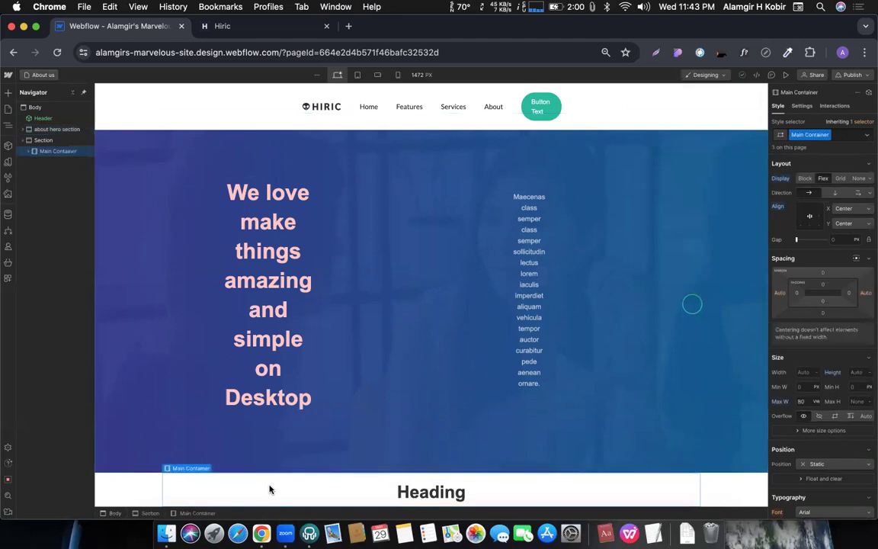
alt+click(777, 206)
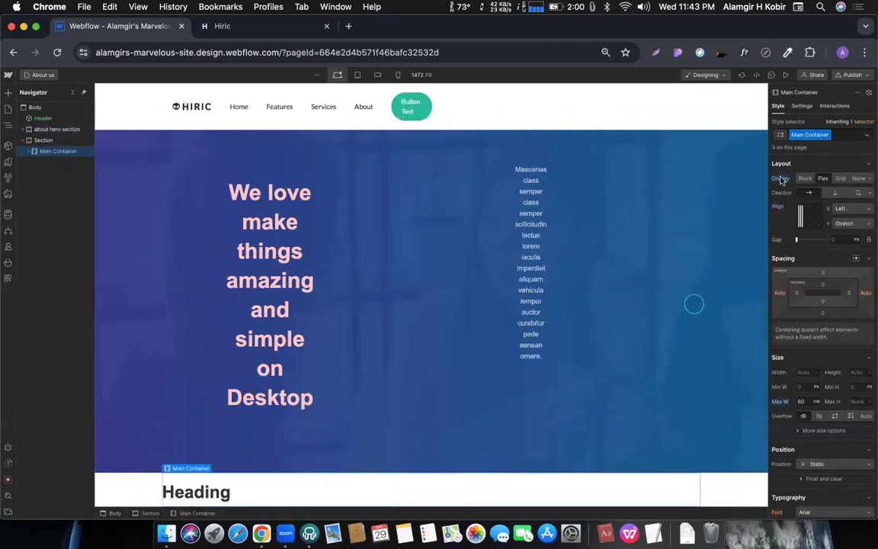
alt+click(780, 178)
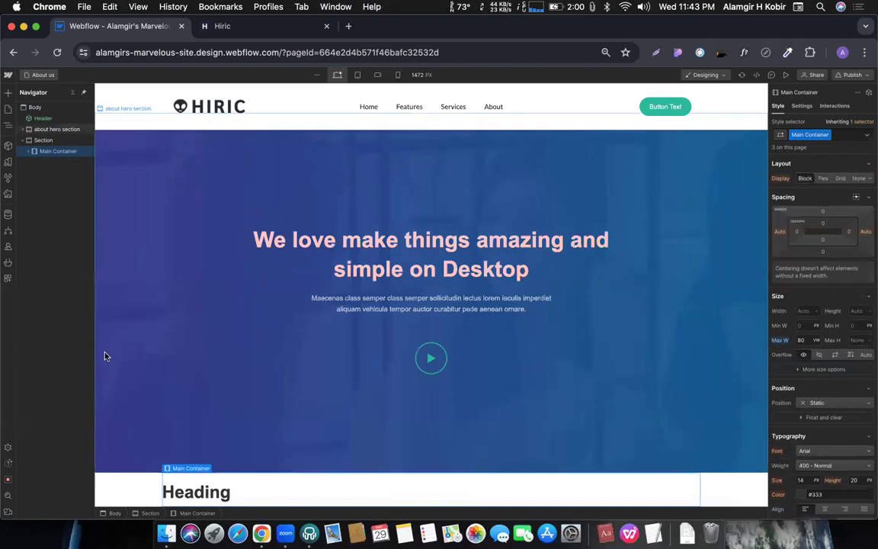
- Examine the style settings of the hero's Div Block, the new section's Main Container and heading, and the about hero section
click(206, 365)
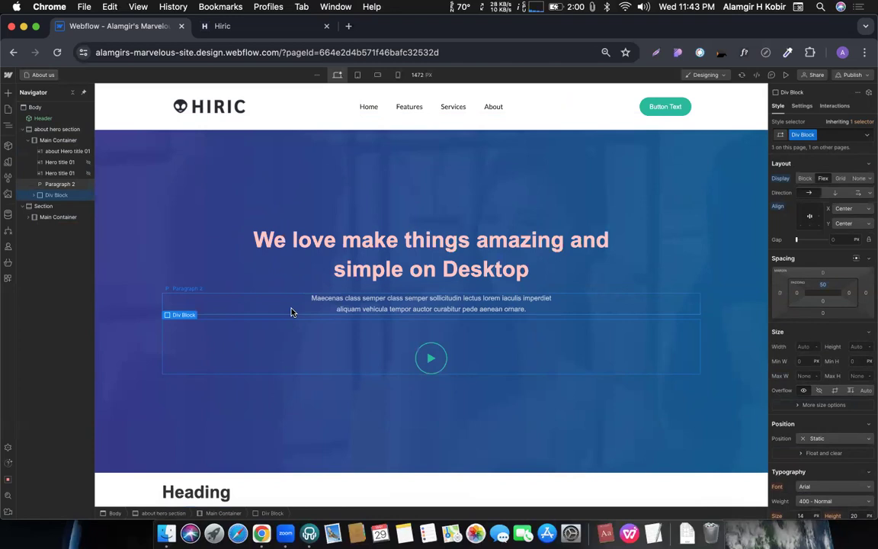
click(240, 480)
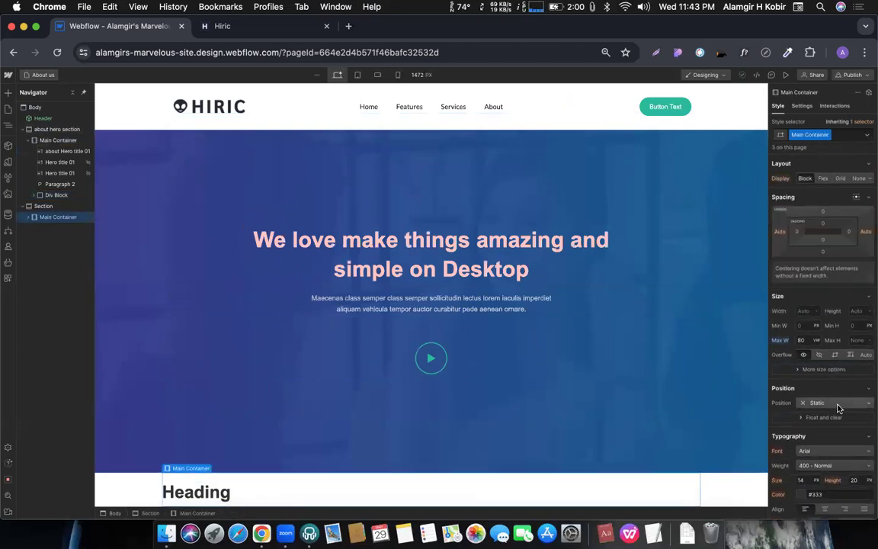
scroll(838, 408, down, 4)
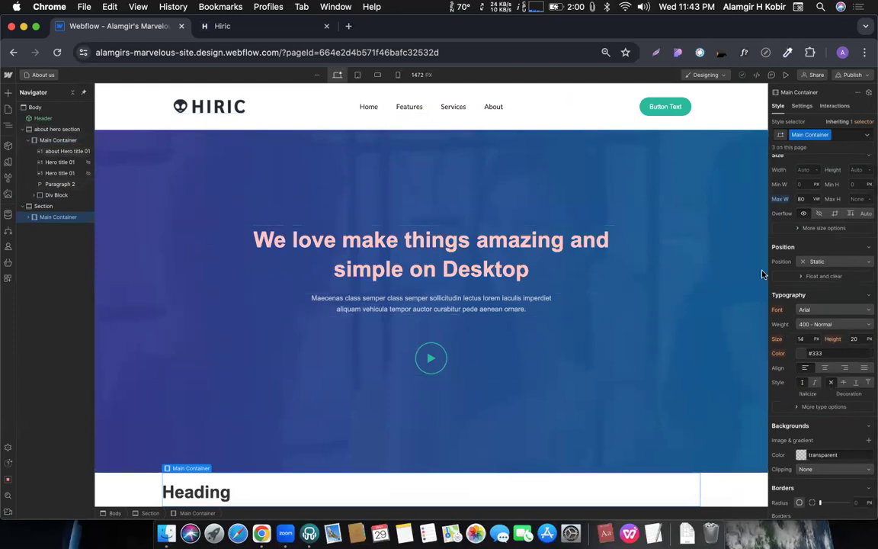
scroll(779, 267, up, 1)
scroll(778, 266, up, 5)
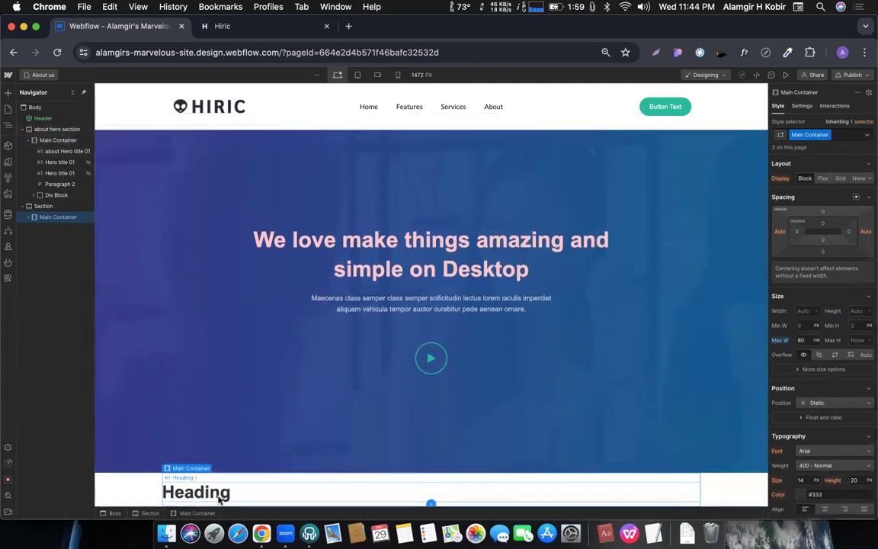
click(221, 493)
click(234, 480)
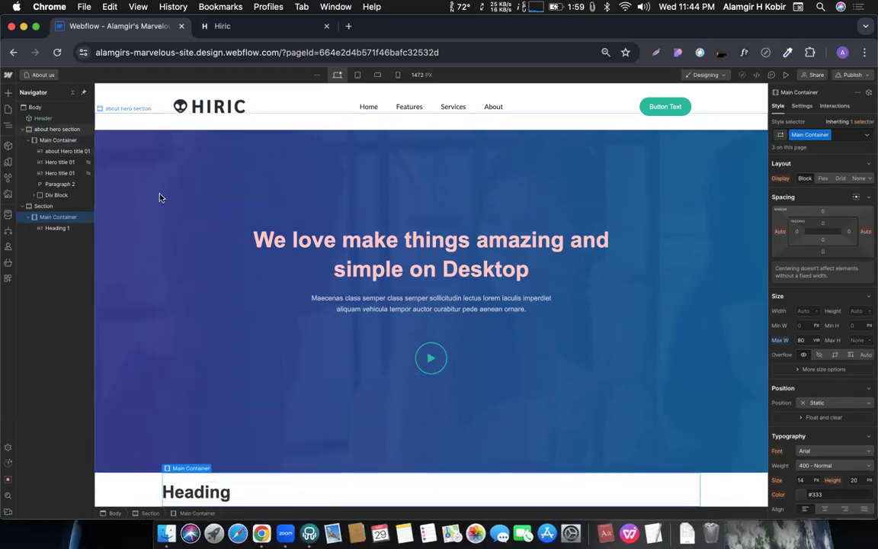
click(146, 172)
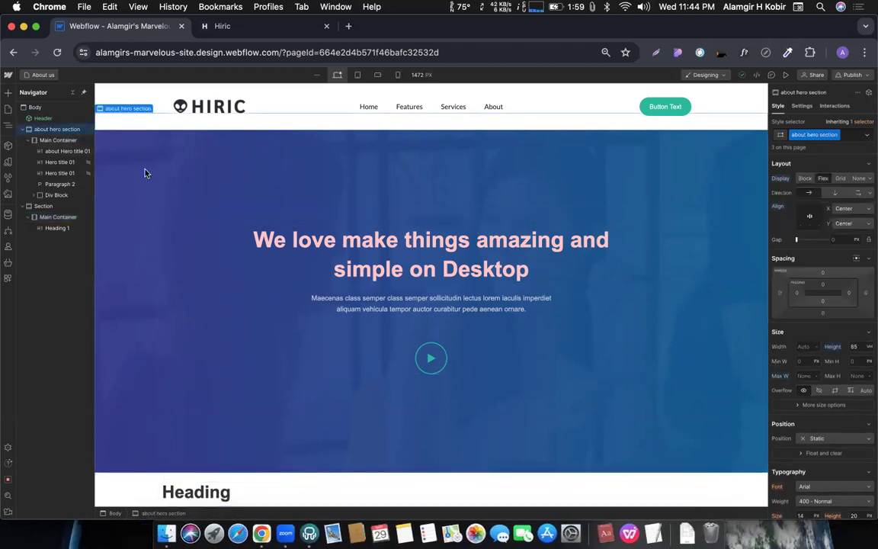
- Compare how the hero fills the screen on the Hiric reference site with the about hero section's height setting in Webflow
click(207, 29)
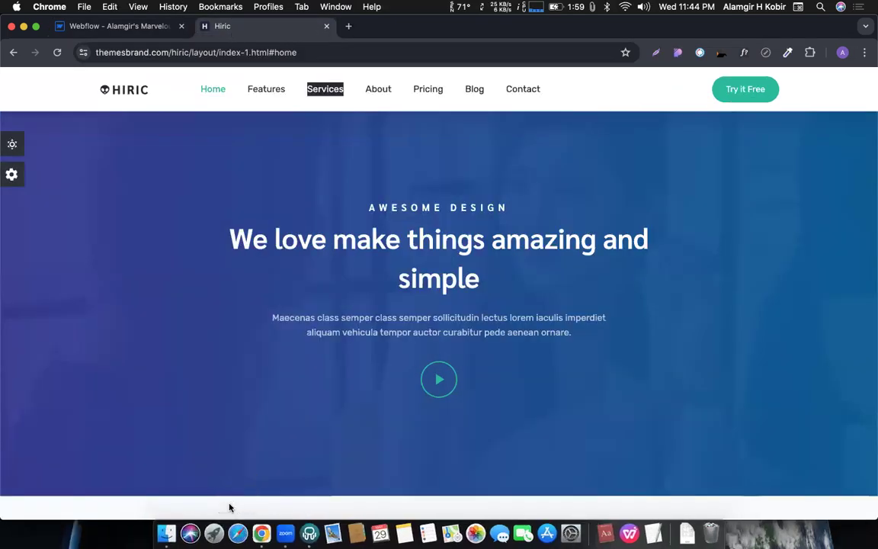
scroll(250, 451, down, 3)
scroll(249, 451, up, 3)
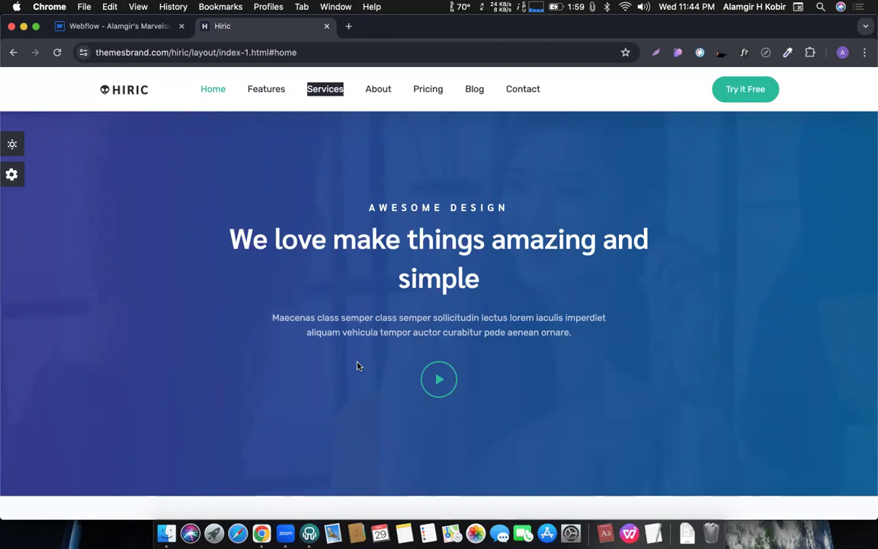
scroll(307, 408, down, 2)
scroll(307, 408, up, 1)
scroll(306, 406, down, 2)
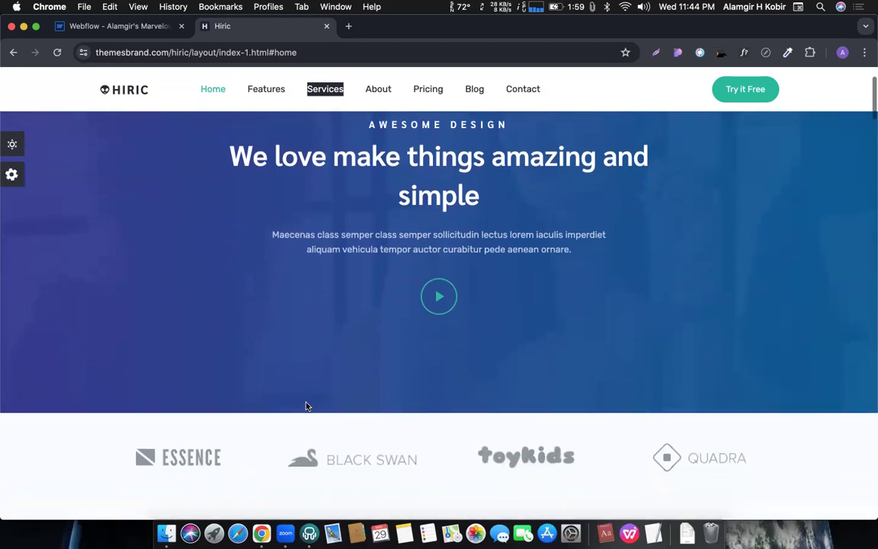
scroll(304, 405, up, 2)
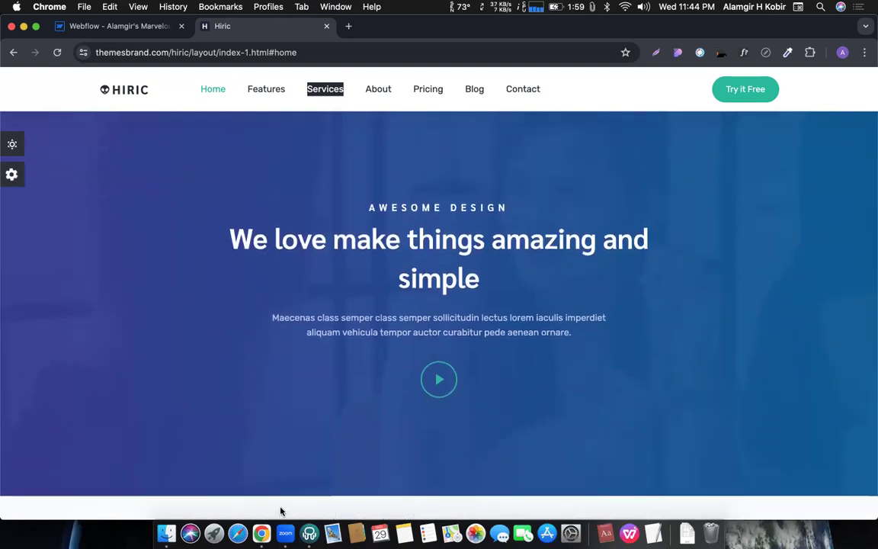
scroll(280, 510, down, 5)
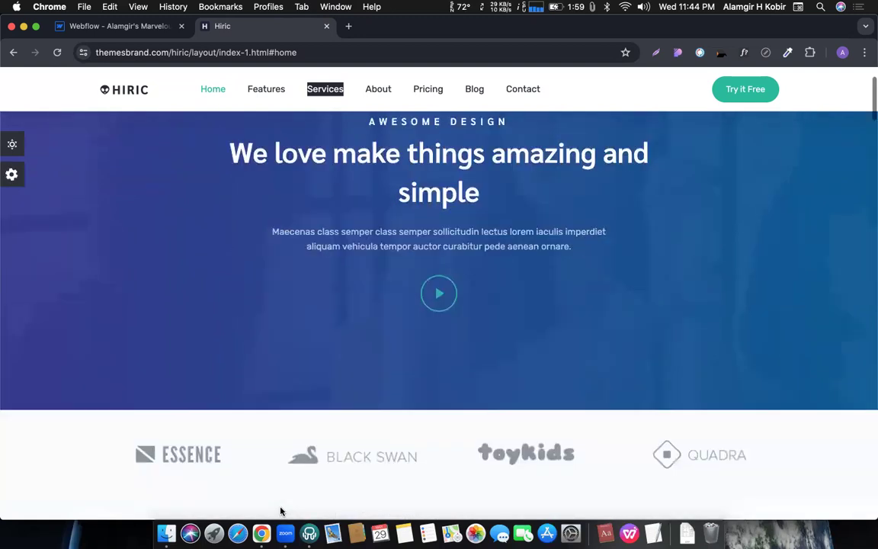
scroll(280, 510, up, 5)
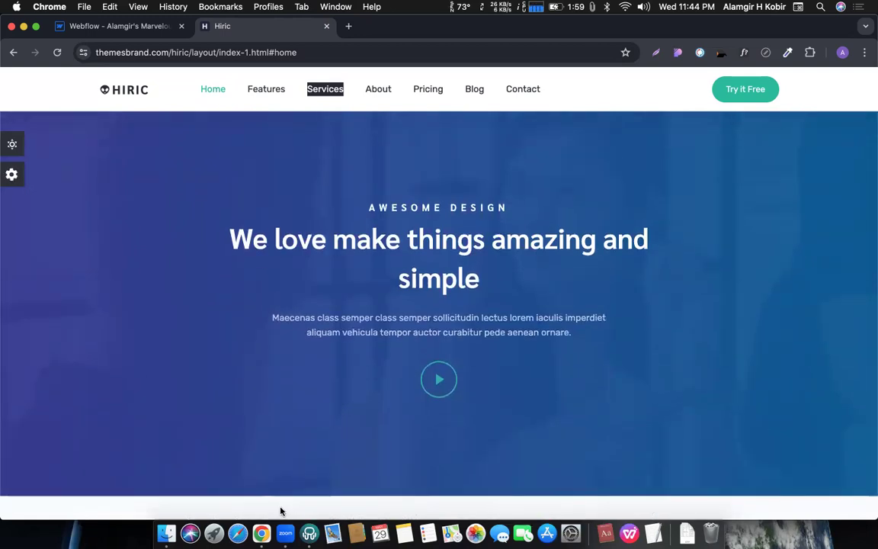
click(321, 193)
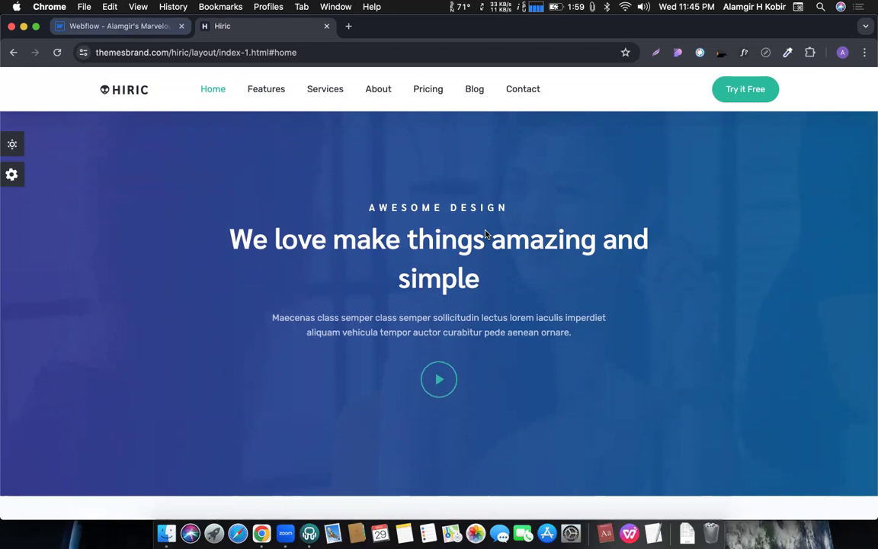
click(122, 26)
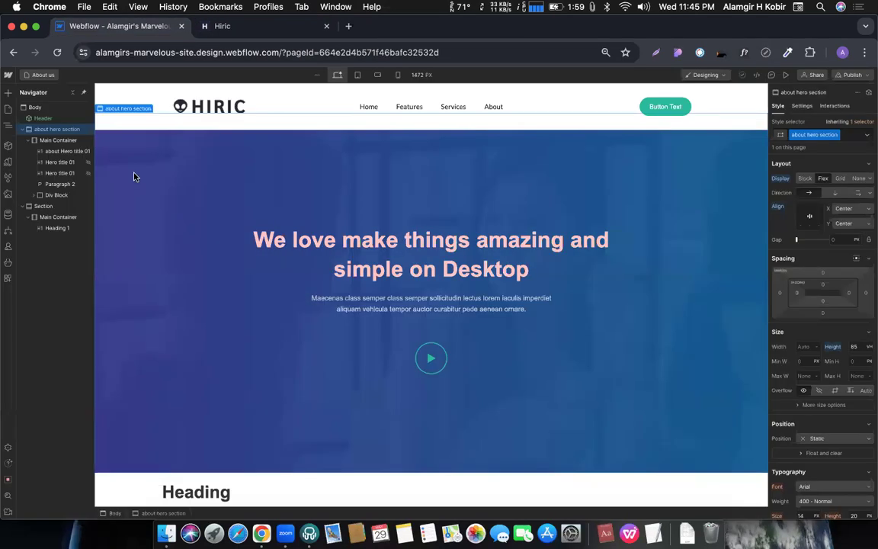
click(853, 348)
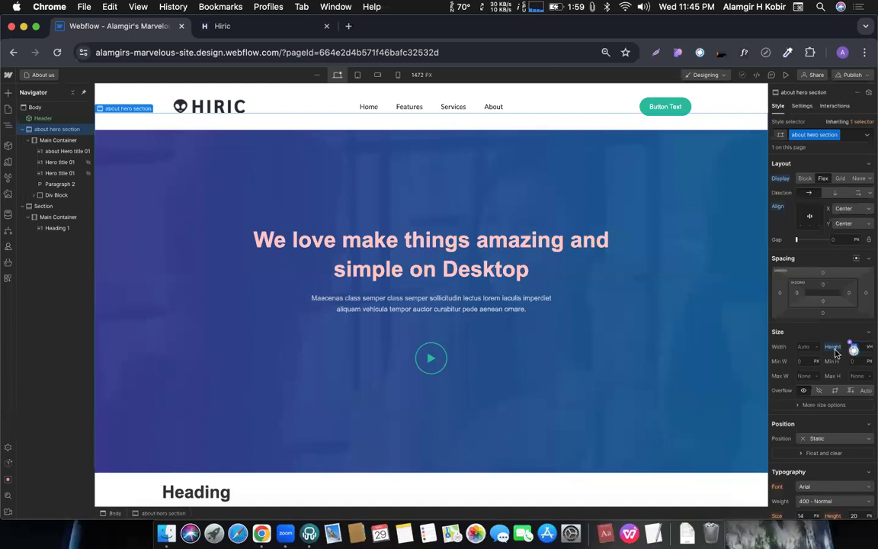
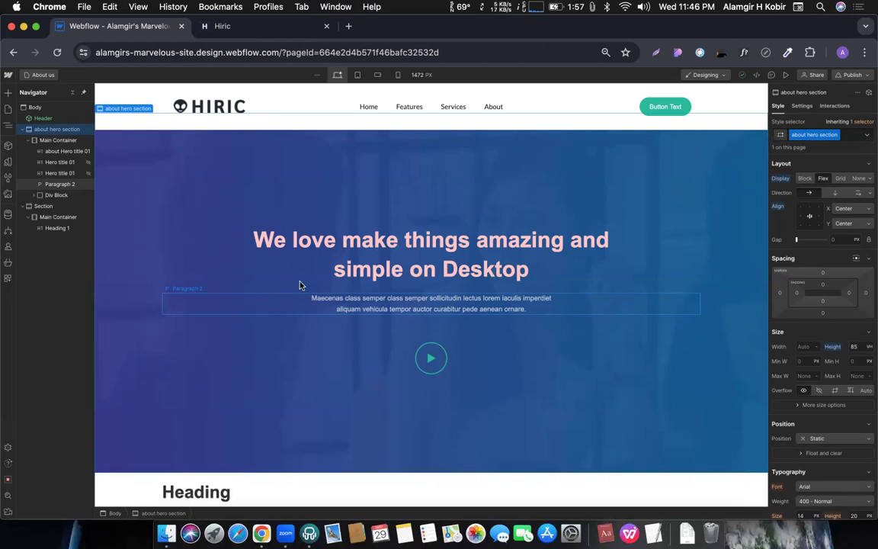
- Give the heading in the new section a new class named "heading 5"
click(305, 246)
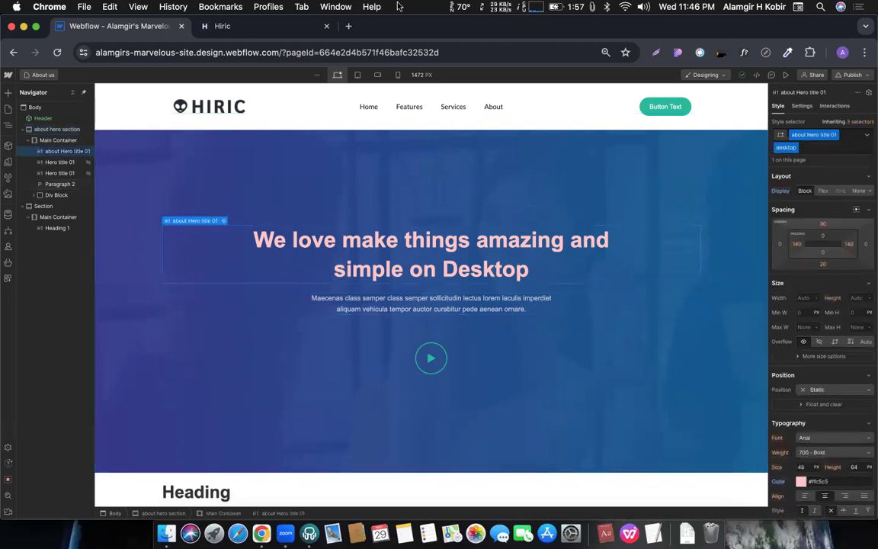
click(429, 500)
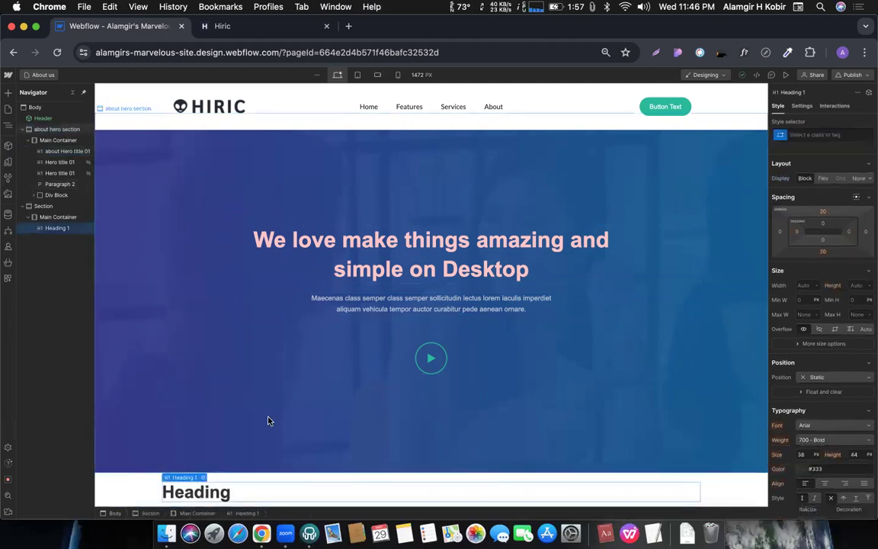
click(815, 136)
text(heading)
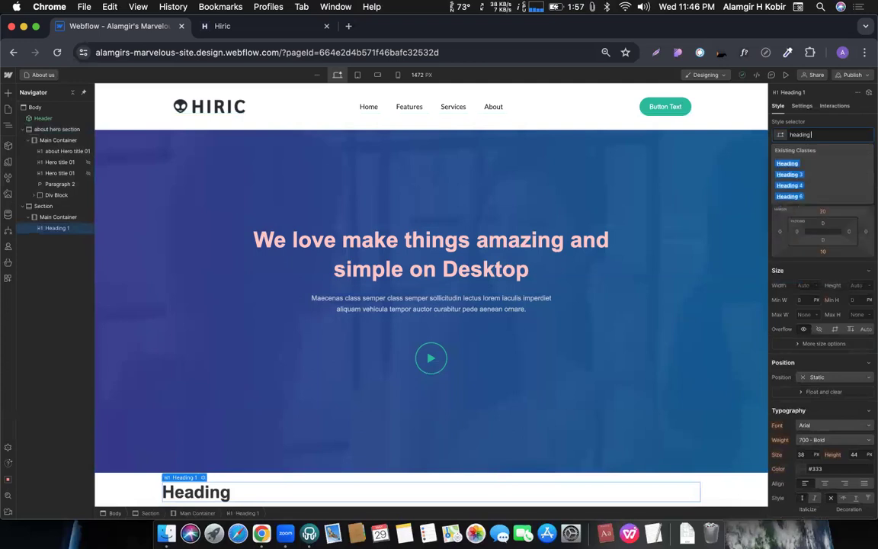
key(alt+BackSpace)
text(heading 5)
key(Return)
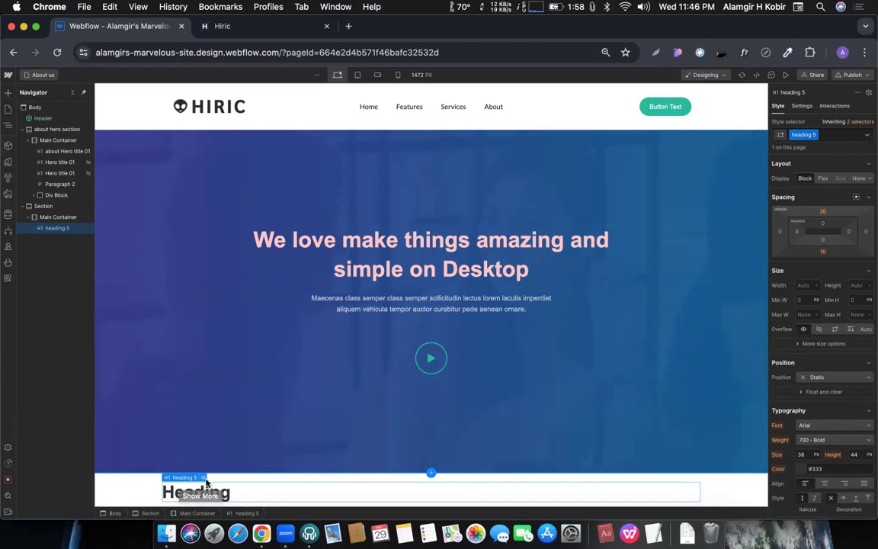
- Rename the new section heading's class to "about title H1"
double_click(798, 134)
click(799, 134)
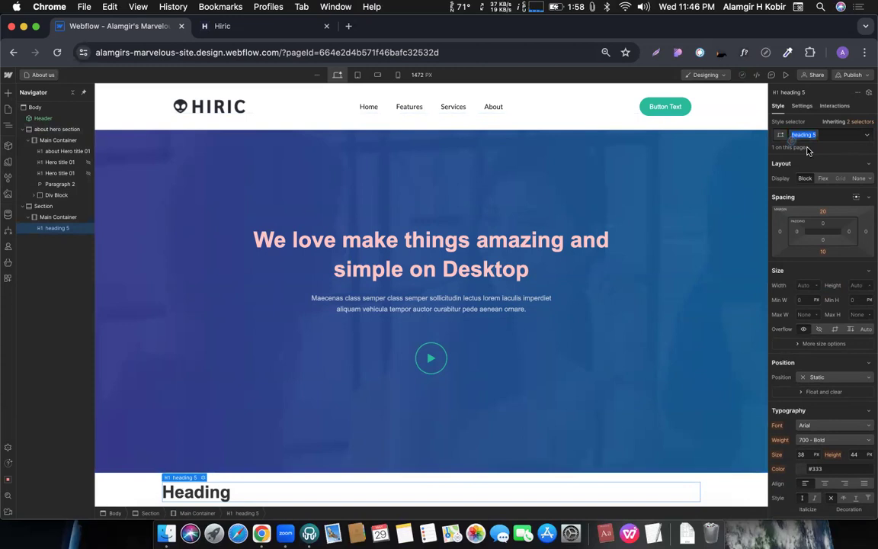
text(about title f)
text(1)
key(Return)
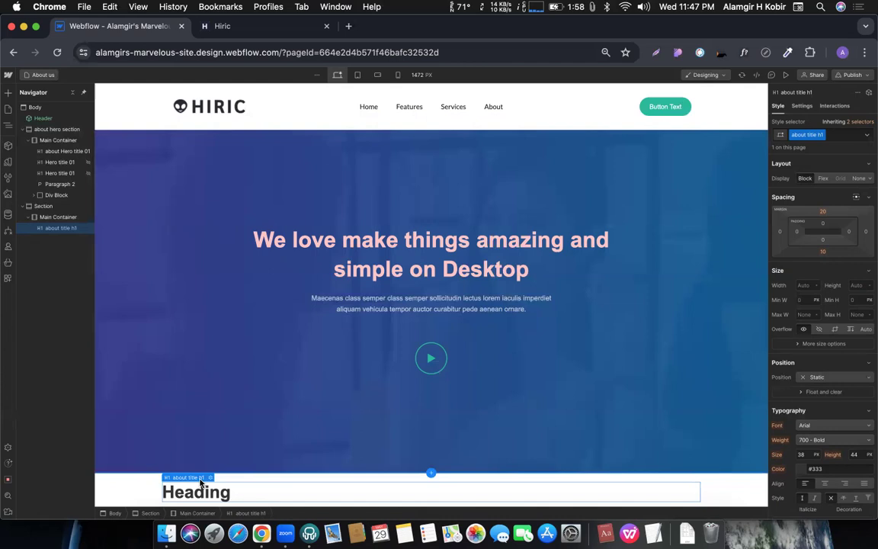
click(811, 140)
key(BackSpace)
key(BackSpace)
text(H1)
key(Return)
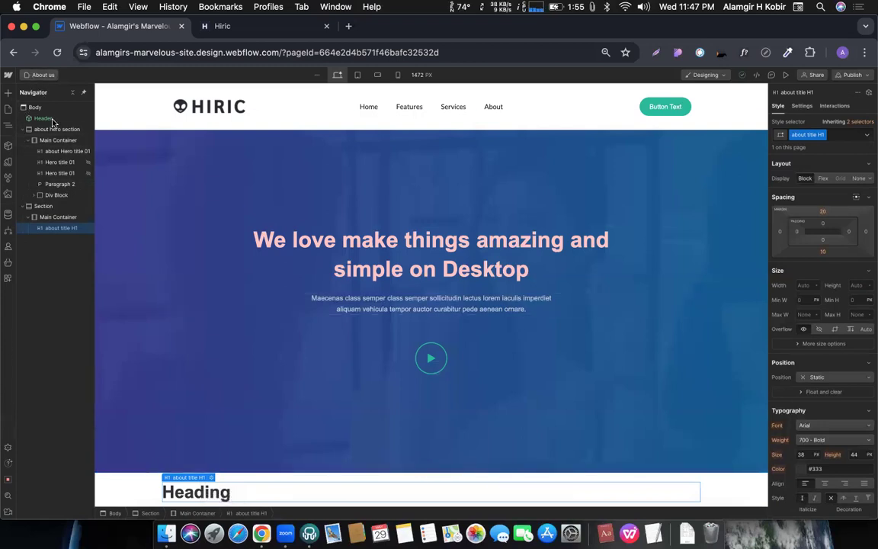
- Switch the designer from the About us page to the Home page
click(42, 75)
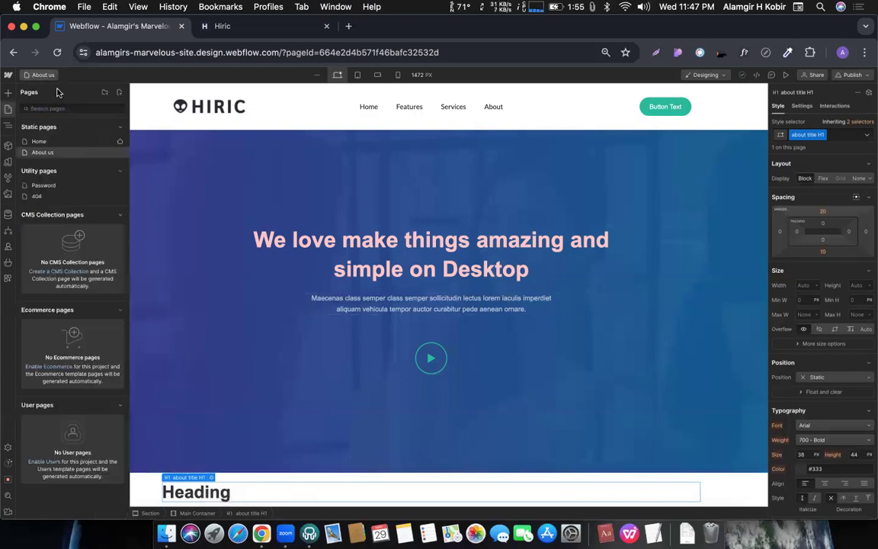
click(43, 142)
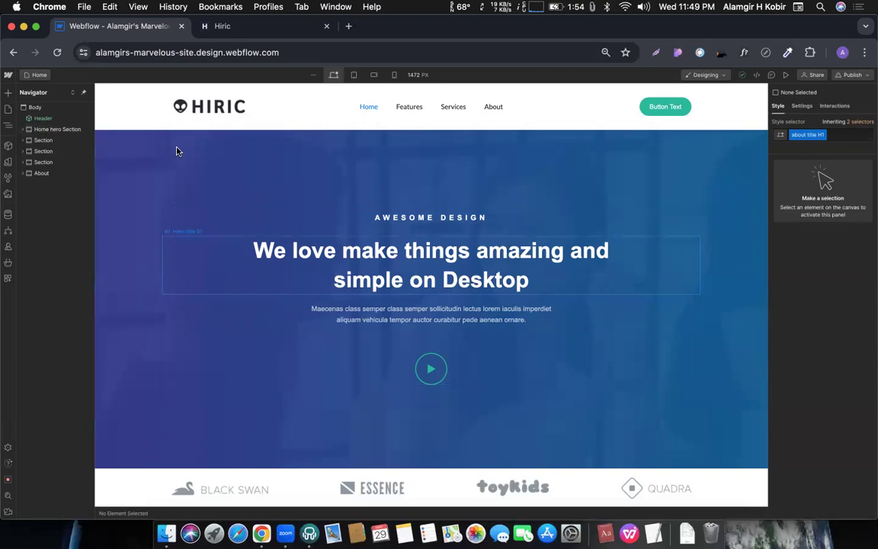
click(348, 26)
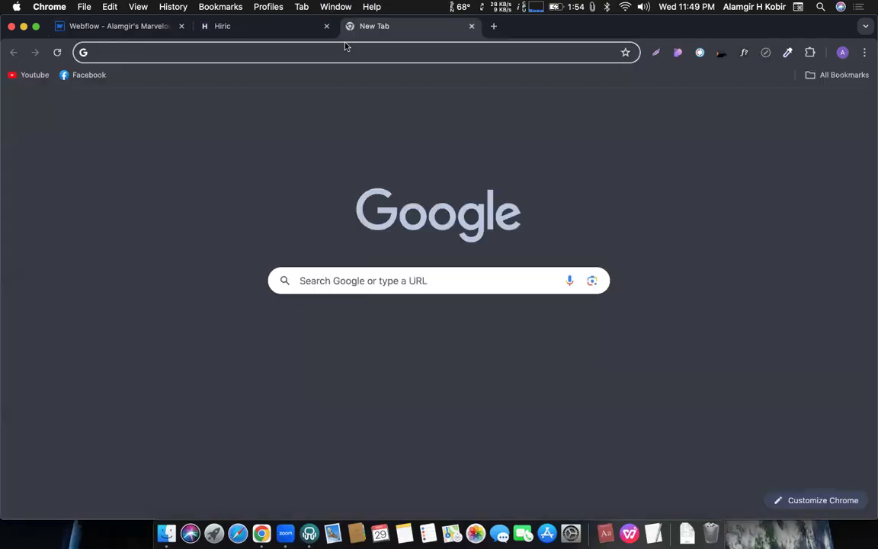
click(470, 26)
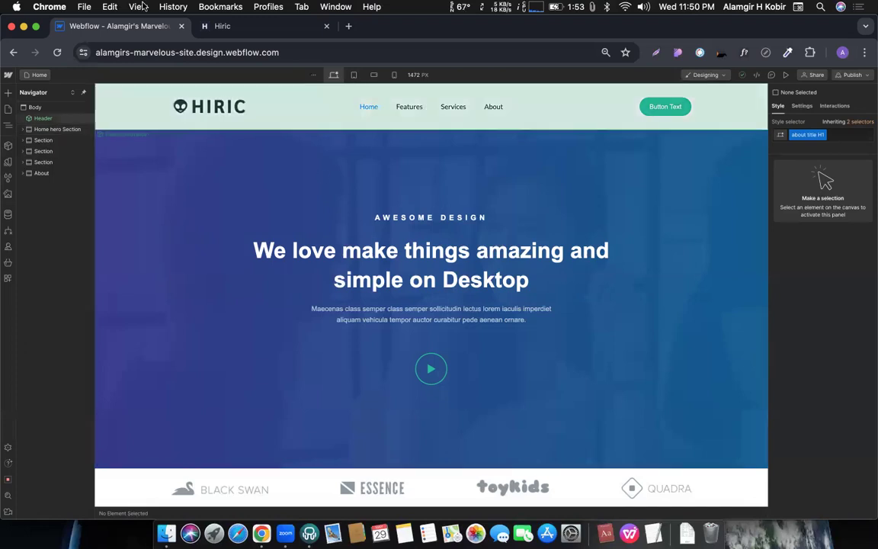
- Add a Form Block to the Home hero section's container, between the AWESOME DESIGN text and the hero title
click(7, 94)
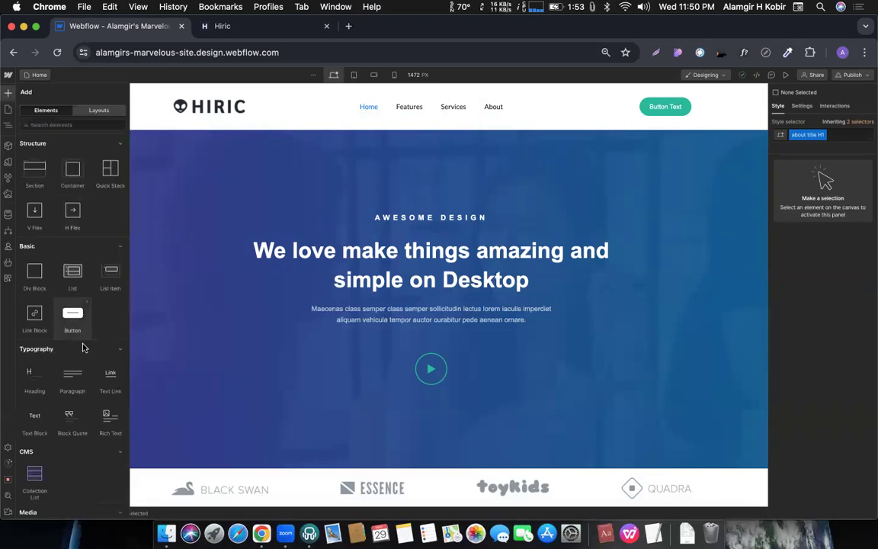
scroll(80, 347, down, 10)
scroll(84, 347, down, 3)
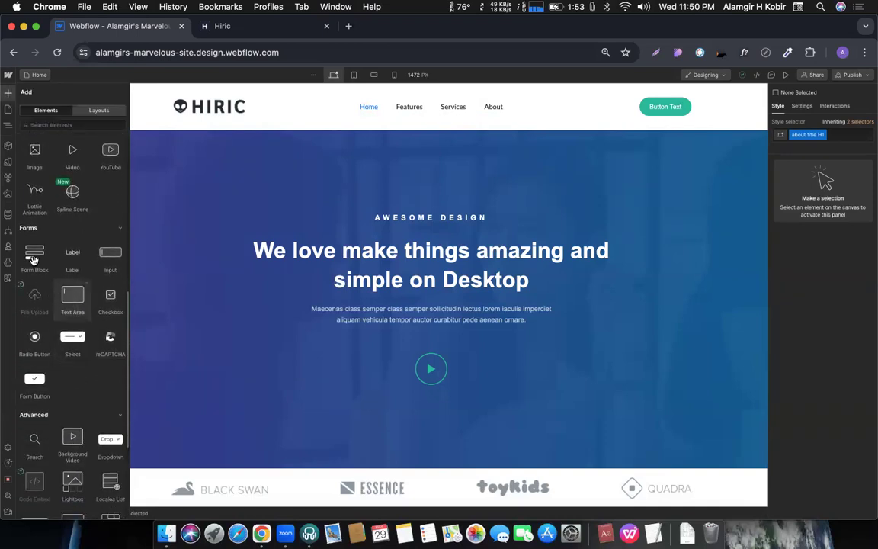
drag(506, 285, 429, 226)
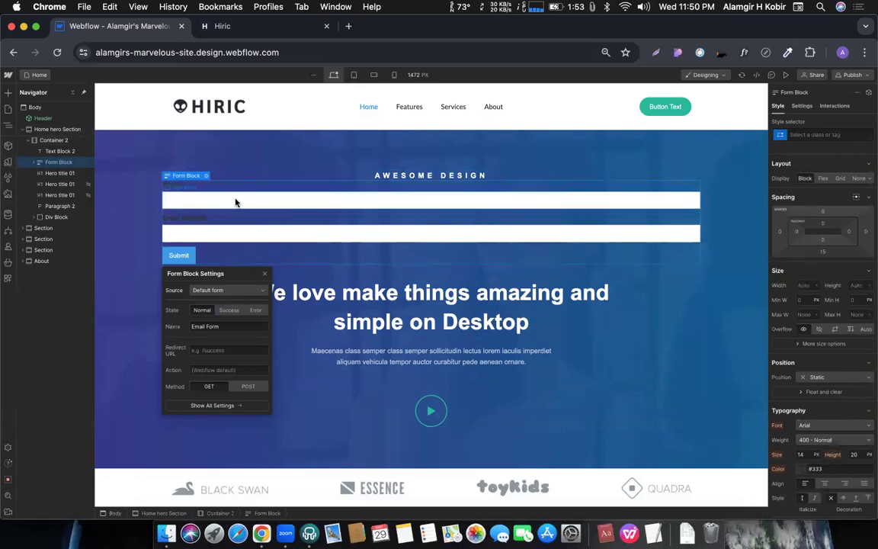
- Add a two-column Quick Stack inside the hero form, above the Name field label
click(7, 93)
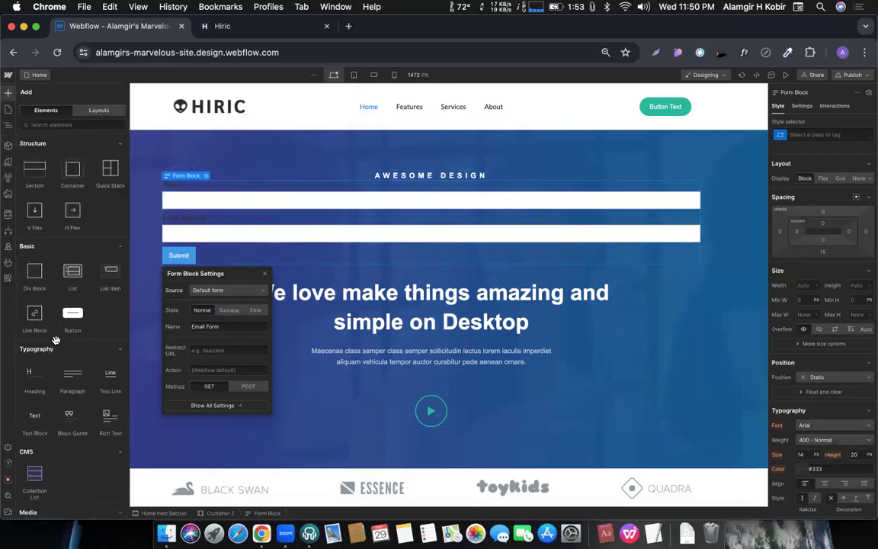
scroll(56, 343, down, 2)
scroll(61, 305, up, 2)
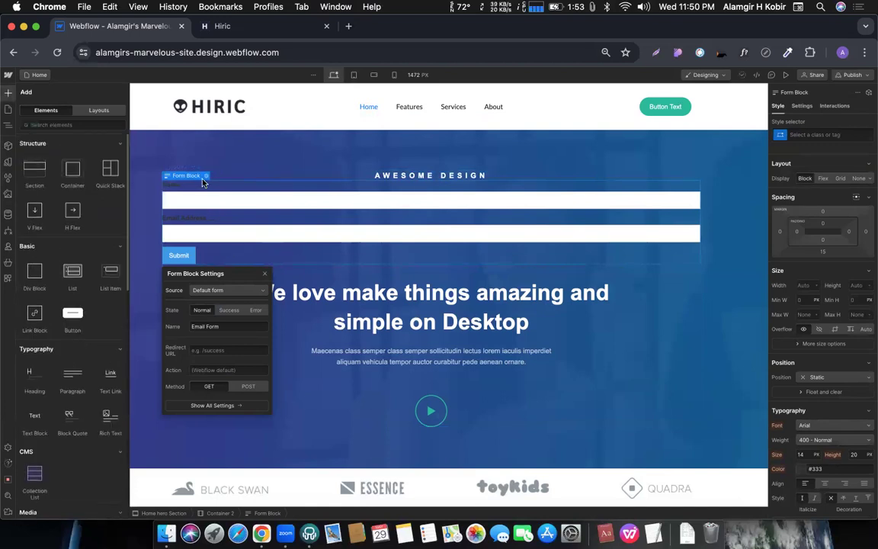
drag(103, 173, 206, 186)
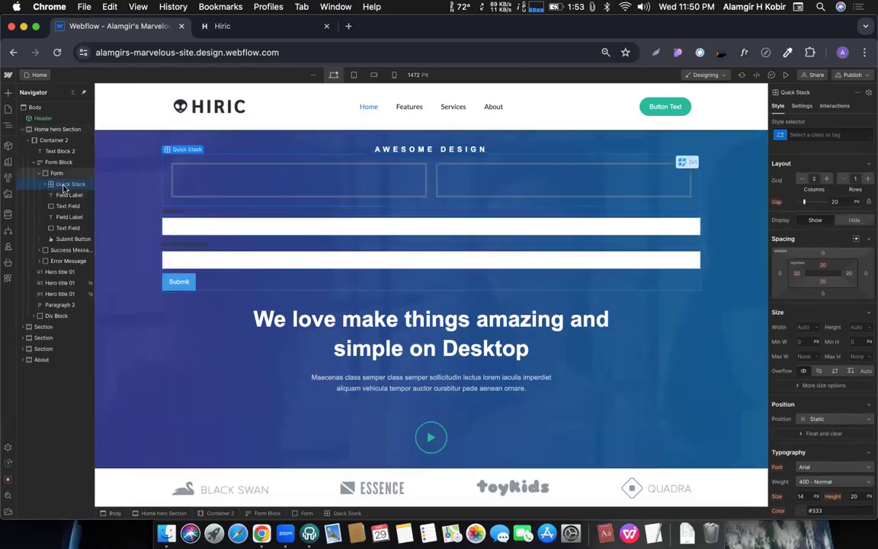
- Move the Name label and text field into the Quick Stack's first cell, and the Email Address label and text field into the second
click(231, 183)
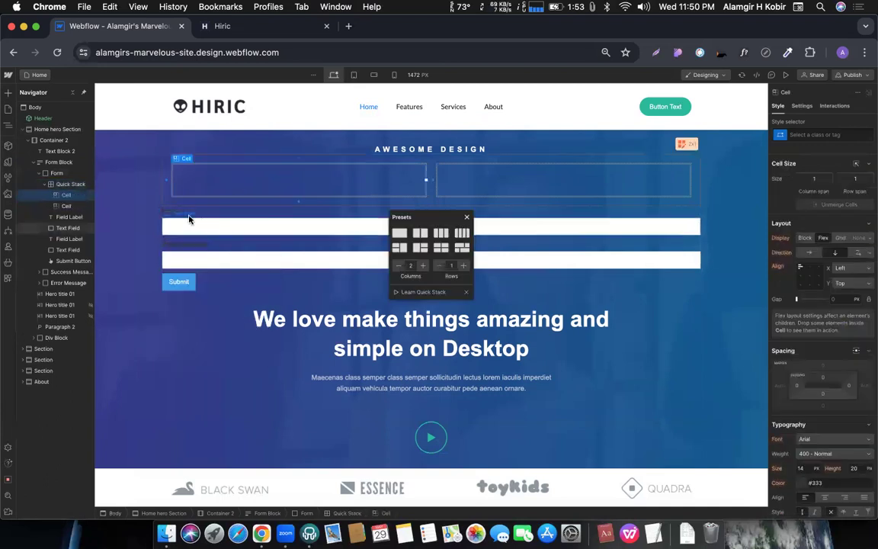
drag(206, 175, 182, 175)
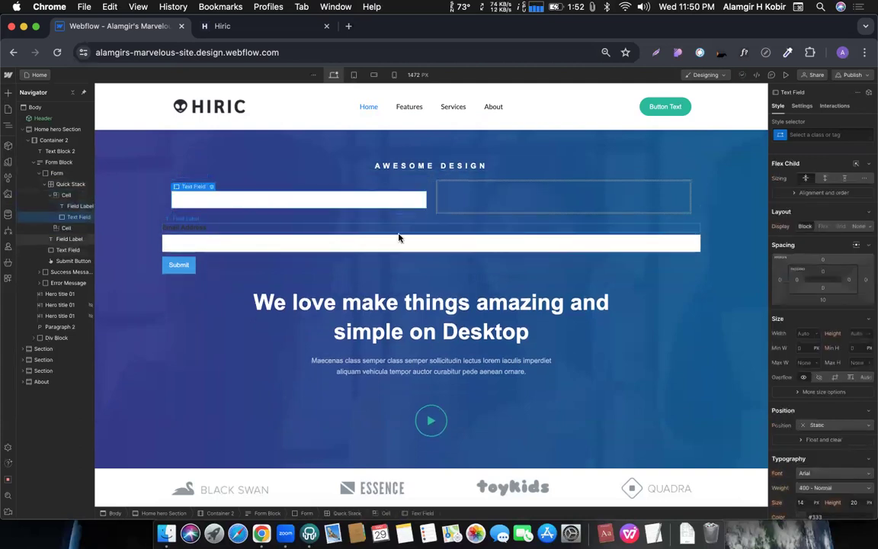
drag(249, 227, 477, 194)
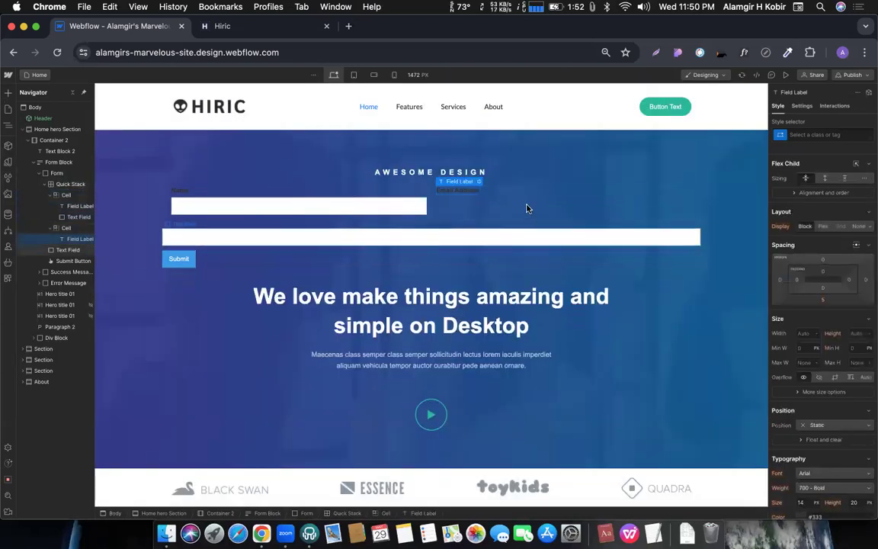
click(462, 195)
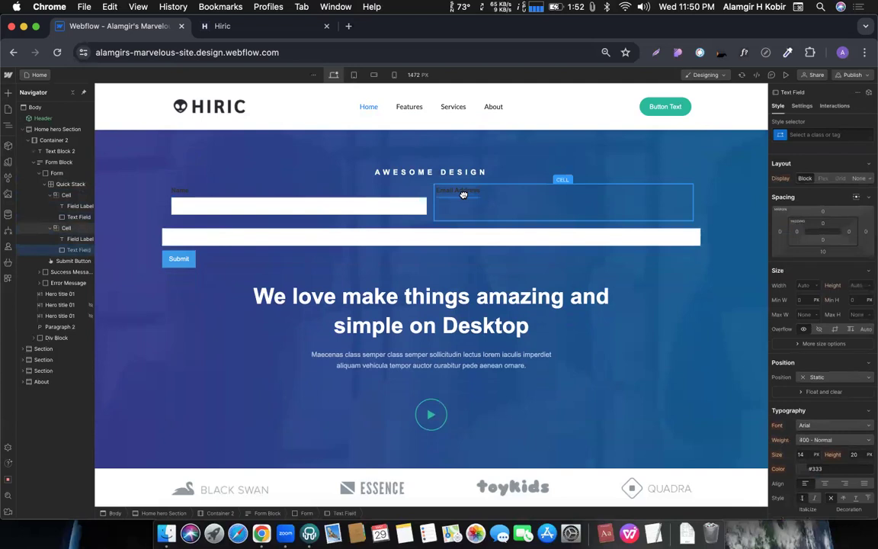
drag(463, 196, 458, 196)
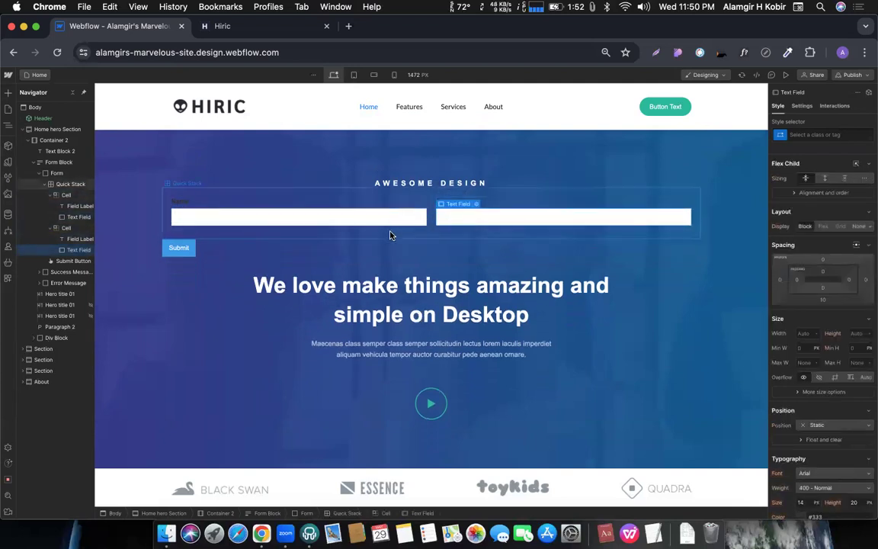
click(435, 236)
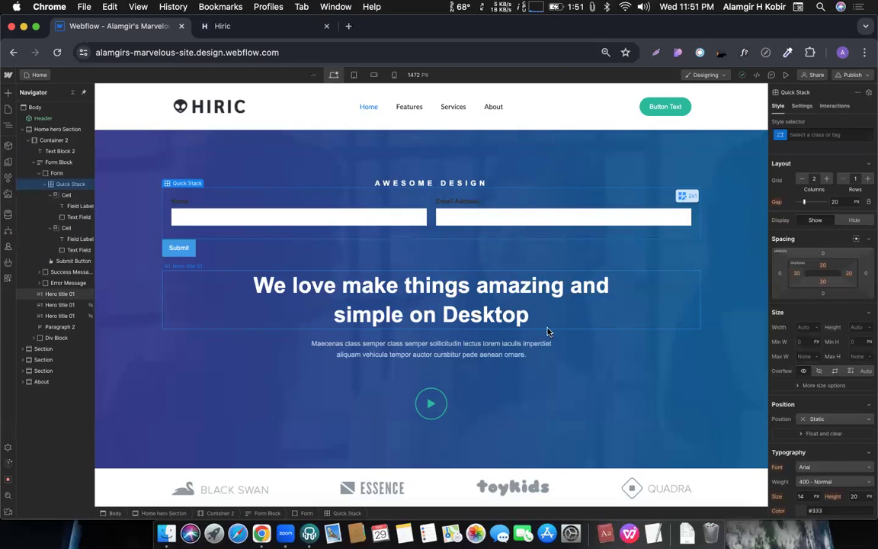
- Open the Header component for editing and select its green Button Text button
scroll(533, 244, down, 2)
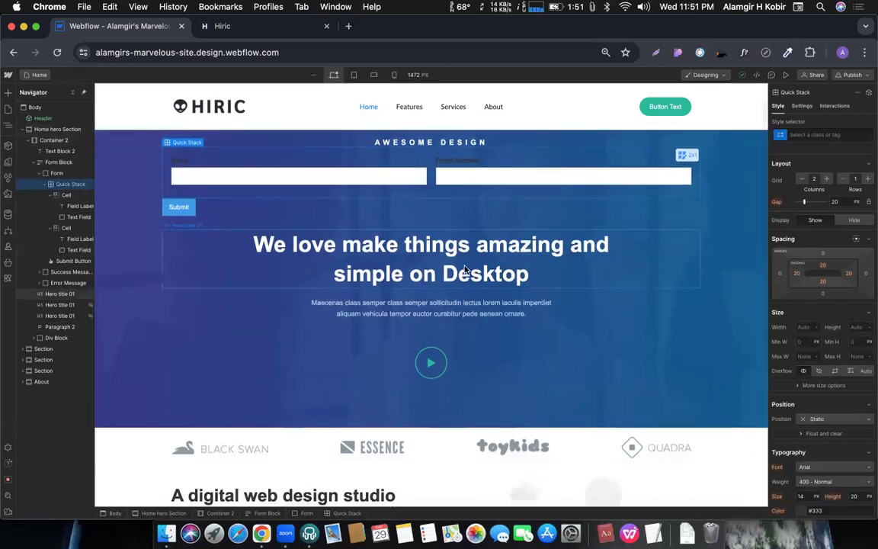
click(371, 276)
scroll(371, 276, down, 10)
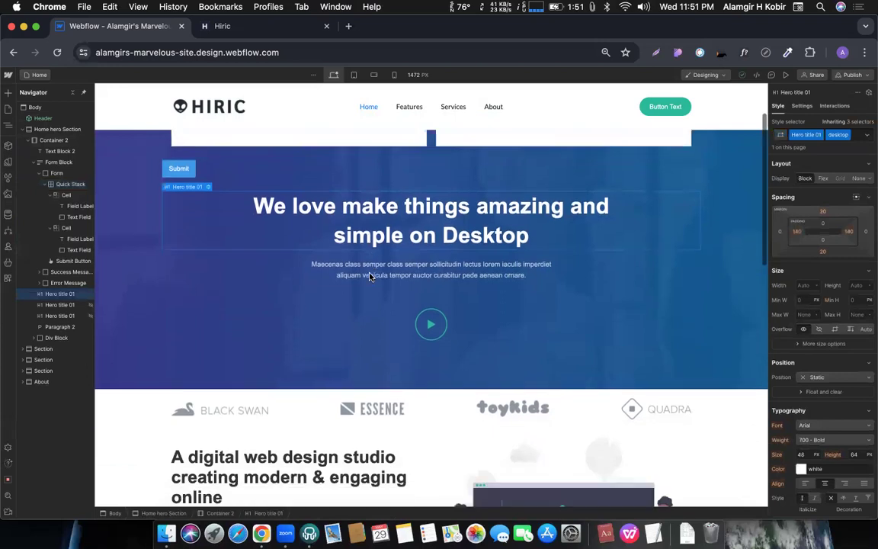
double_click(652, 112)
click(644, 112)
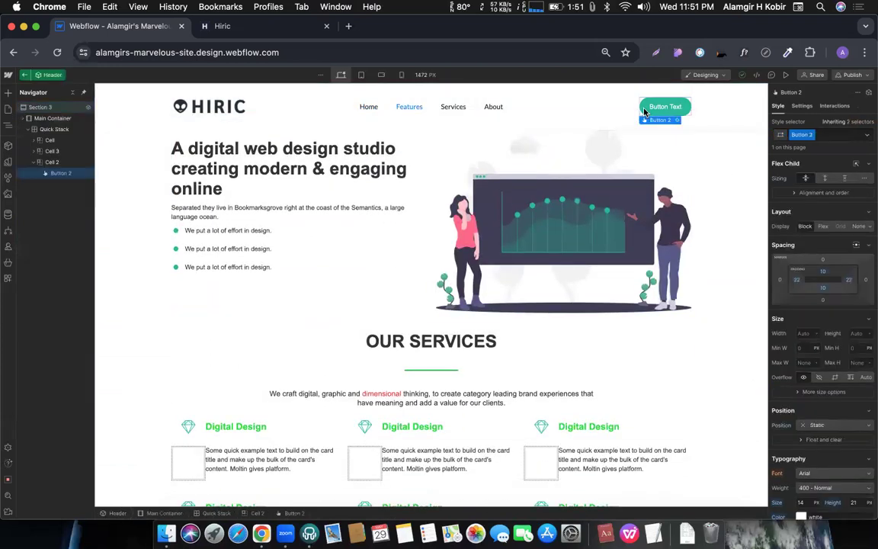
- Set the background color of the header button's Hover state to crimson #bc1b49
click(867, 136)
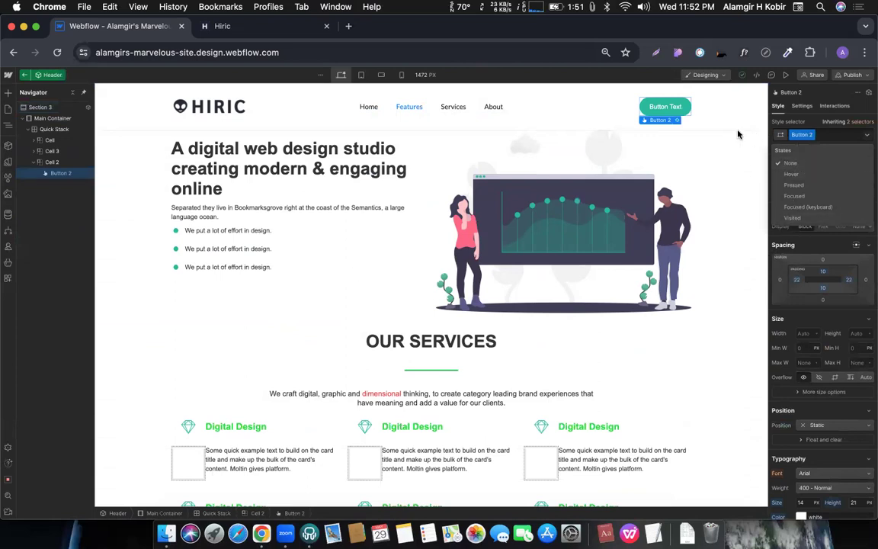
click(867, 136)
click(867, 136)
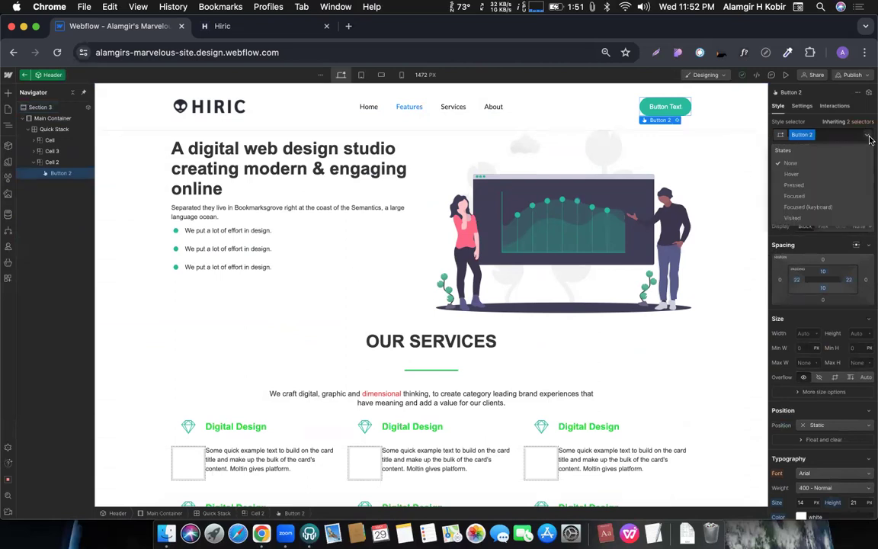
click(791, 173)
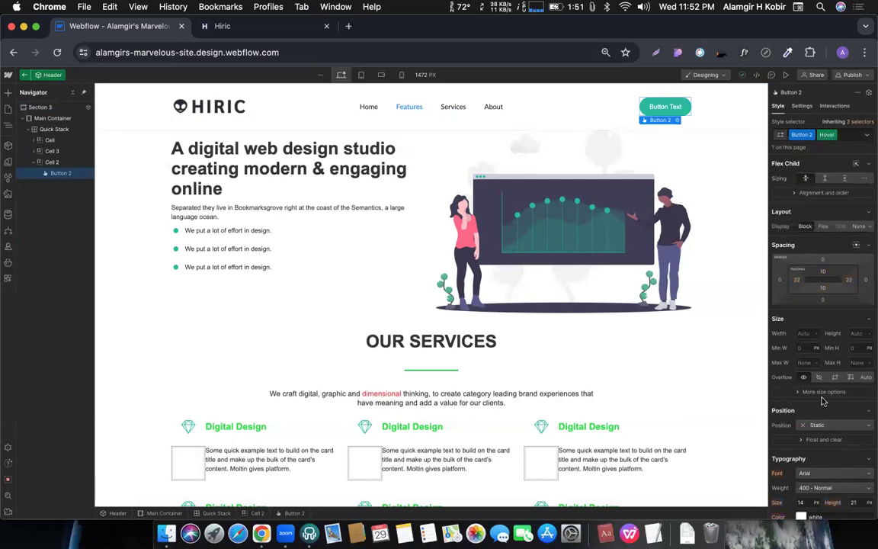
scroll(822, 401, down, 6)
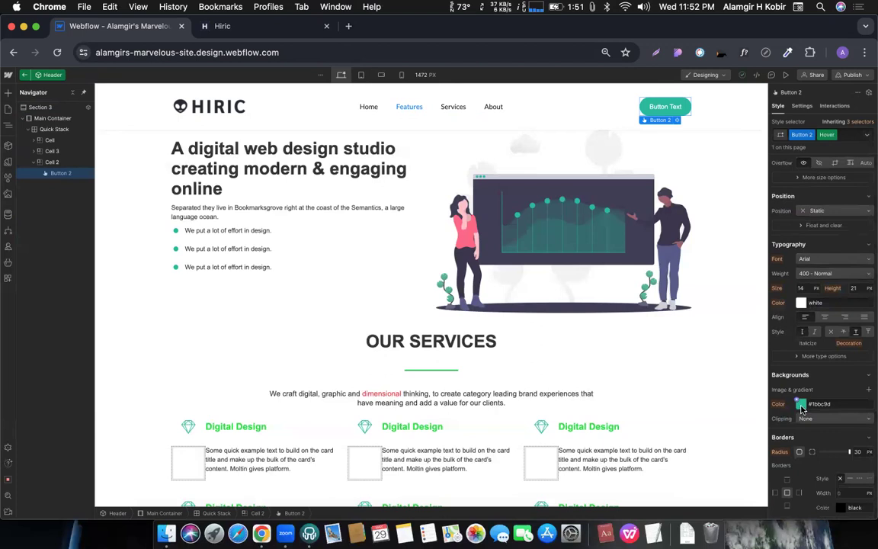
click(800, 405)
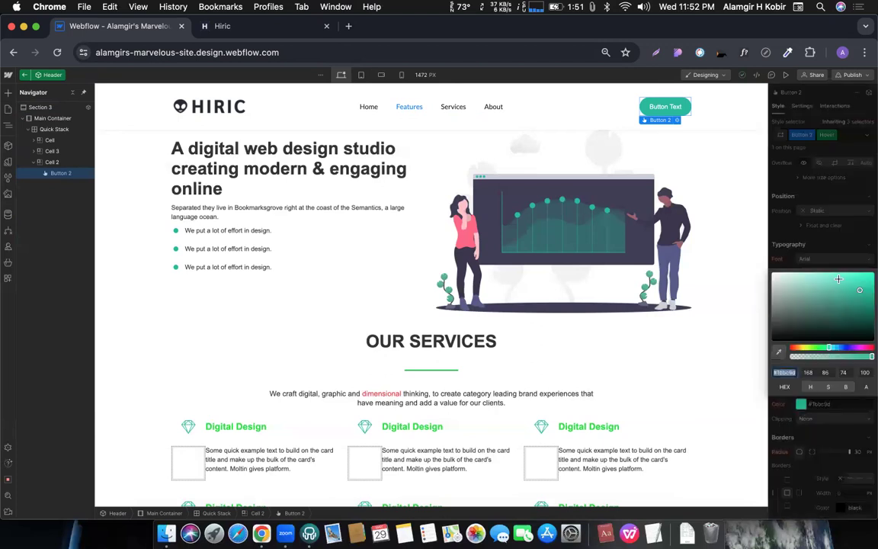
click(866, 346)
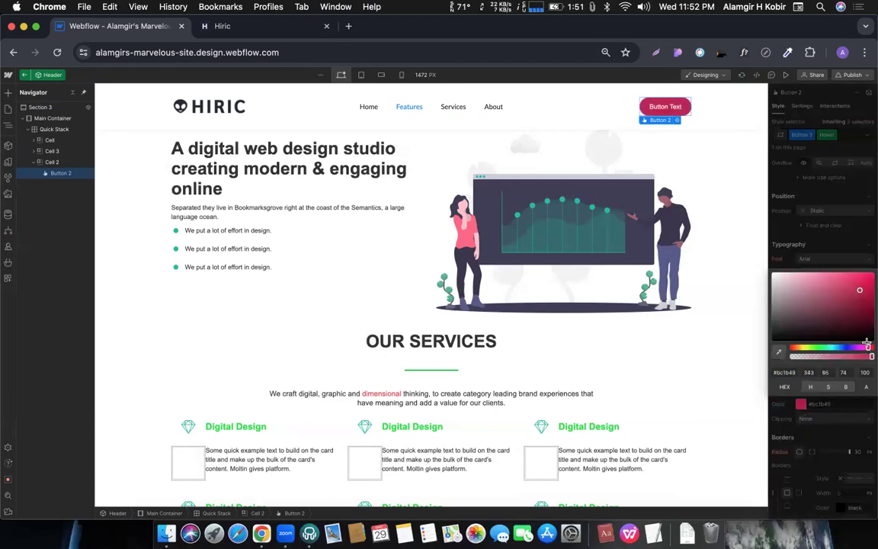
click(820, 166)
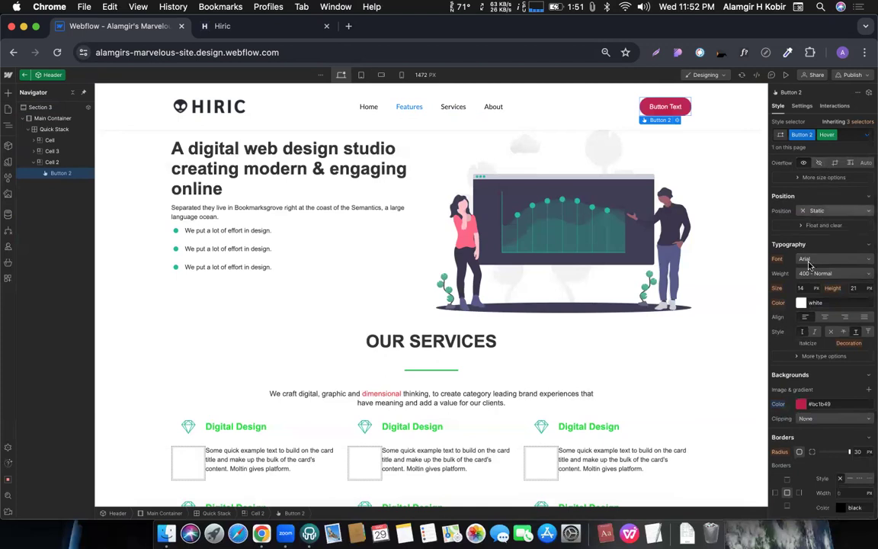
- Set the text color of the header button's Hover state to yellow #eaff06
click(801, 303)
mouse_move(771, 365)
mouse_down()
mouse_move(813, 337)
mouse_move(806, 343)
mouse_move(782, 328)
mouse_up()
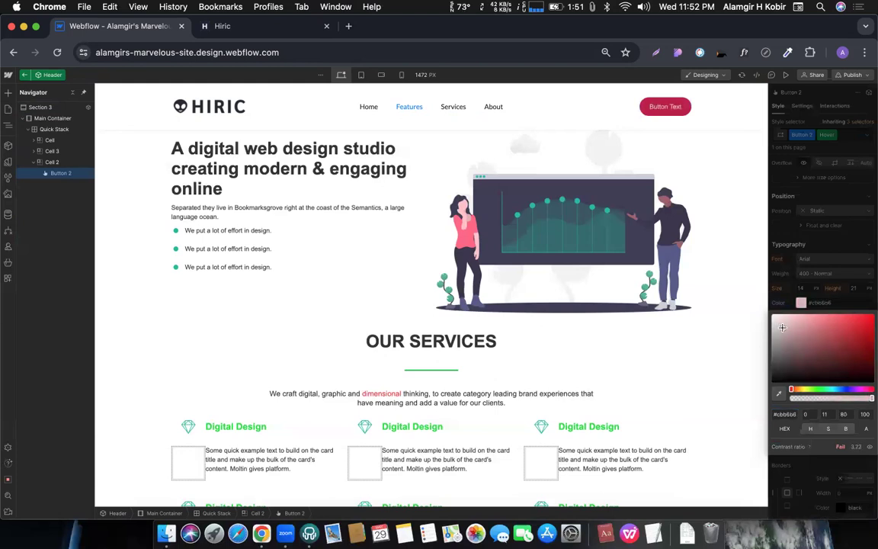
drag(816, 388, 805, 390)
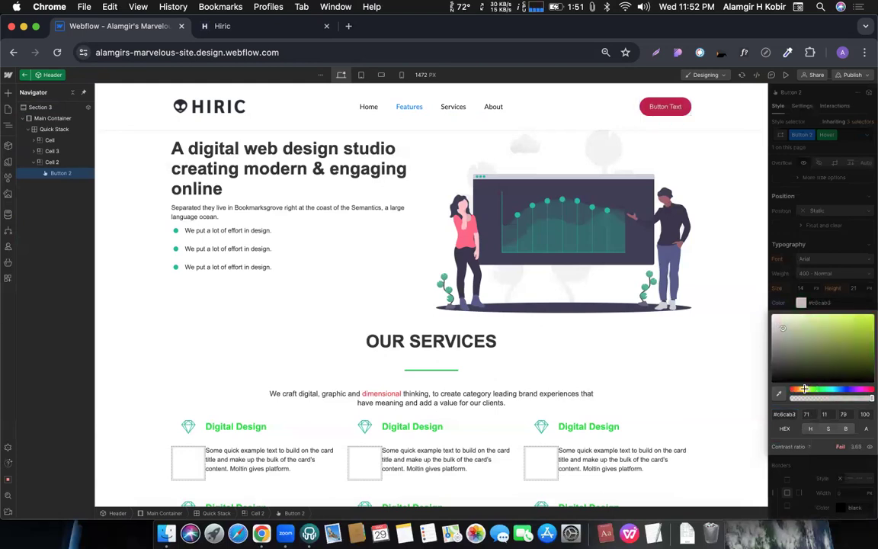
drag(847, 328, 871, 305)
click(819, 191)
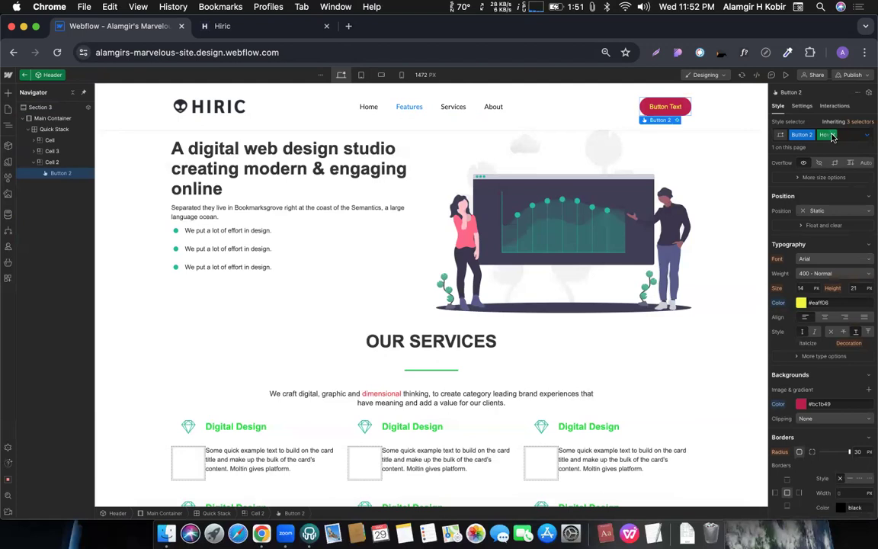
- Return the header button to its normal state and preview its hover effect on the page
click(832, 135)
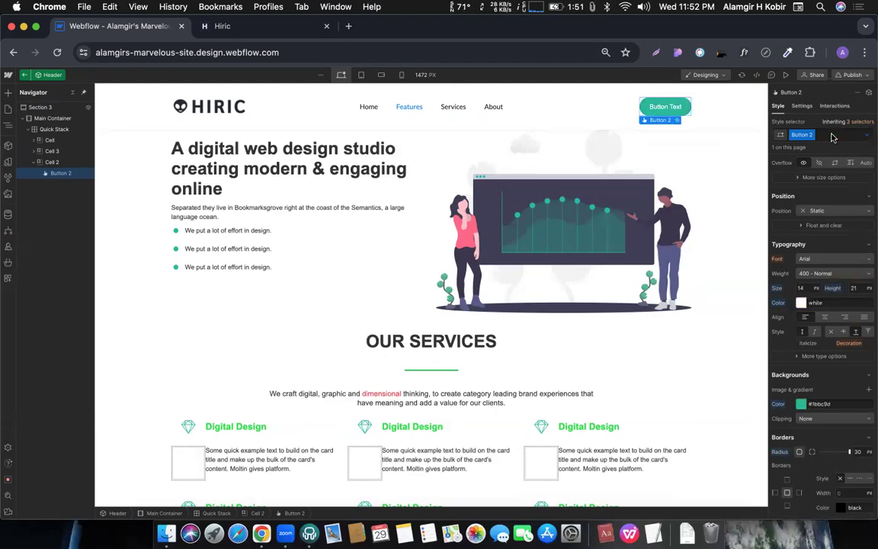
click(785, 76)
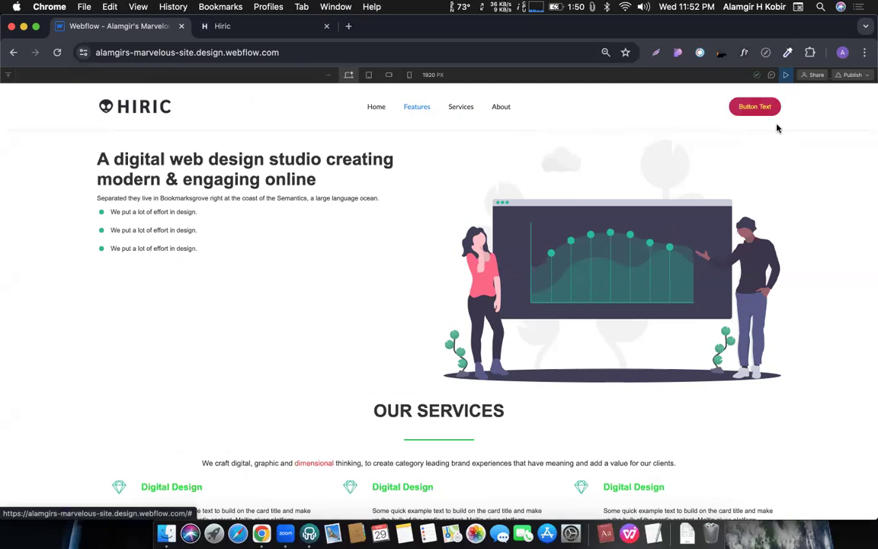
click(784, 76)
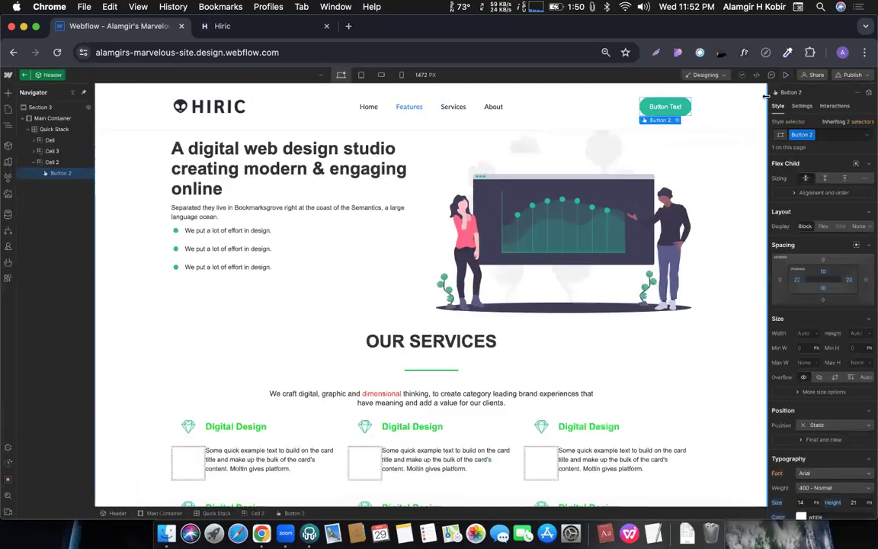
- Leave the Header component editing and return to the Home page
scroll(308, 227, up, 5)
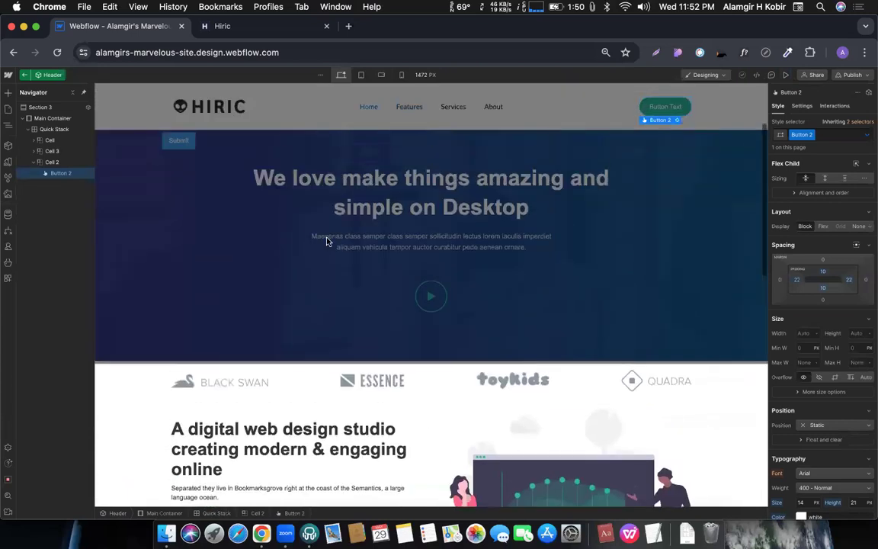
scroll(397, 263, down, 1)
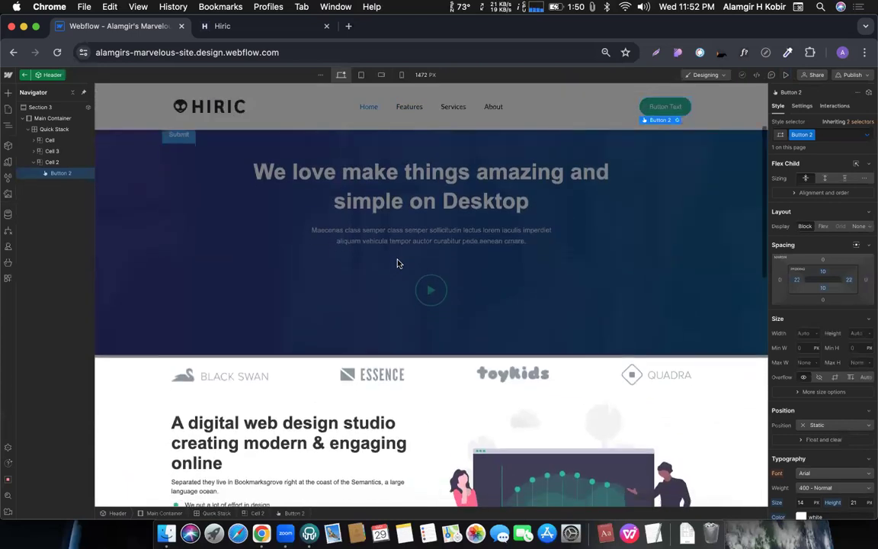
scroll(396, 263, down, 3)
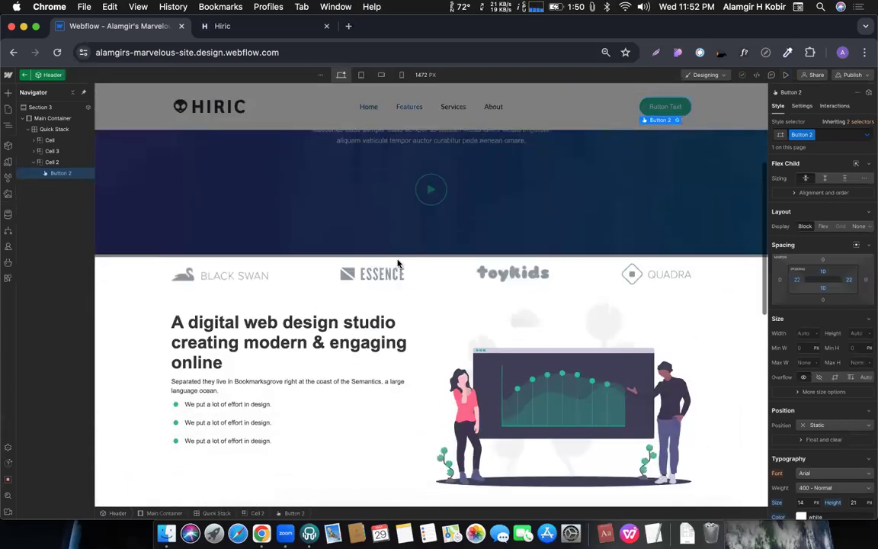
click(118, 314)
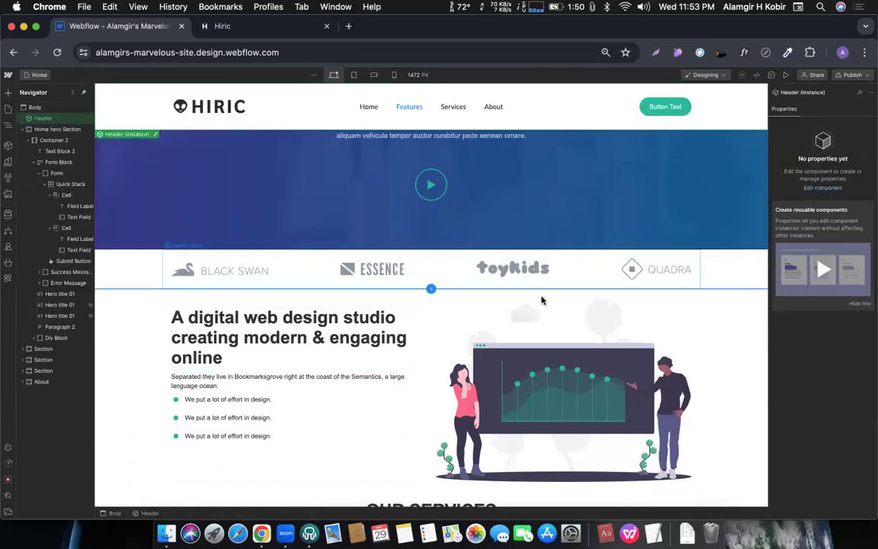
- Increase the font size of the desktop hero title in its Hover state and return it to the normal state
scroll(523, 314, up, 3)
scroll(523, 313, up, 2)
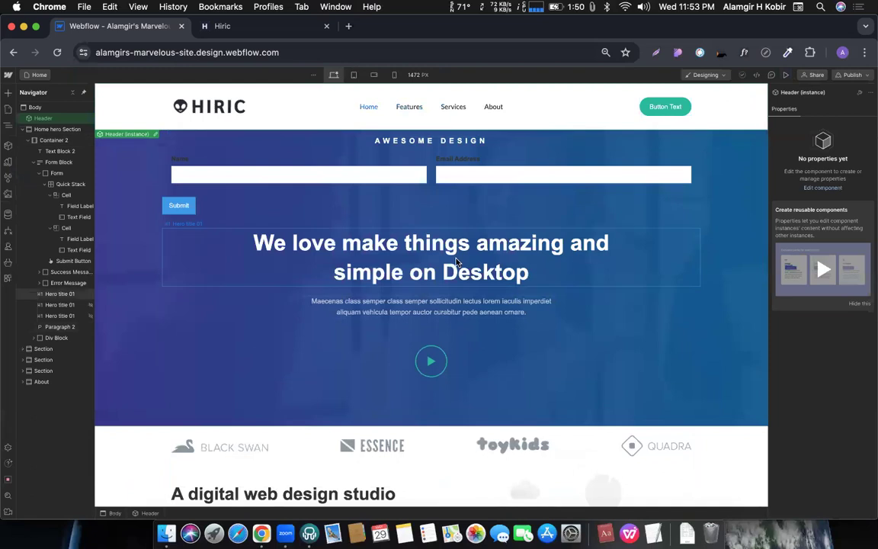
click(455, 259)
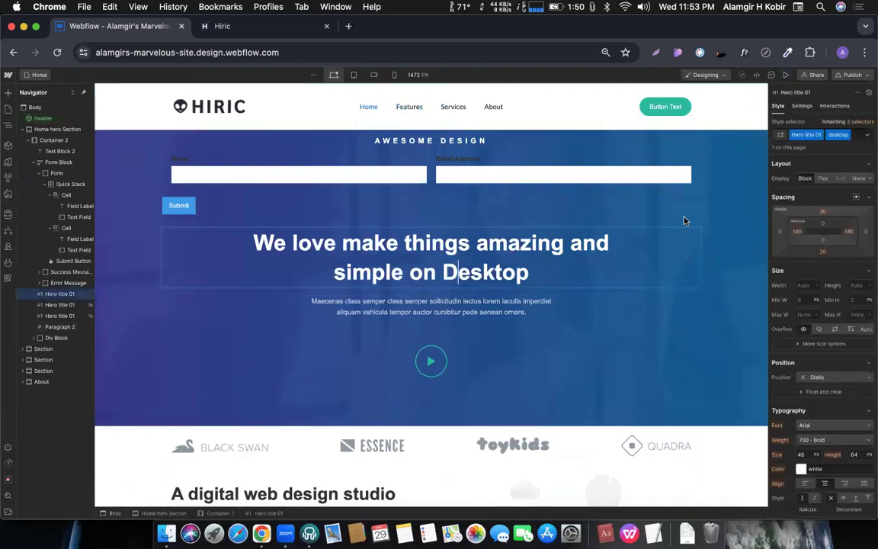
click(867, 135)
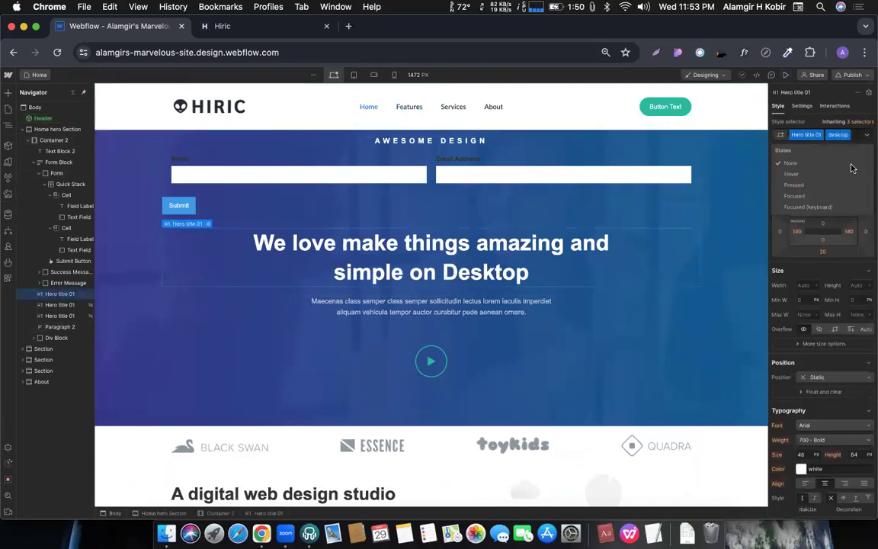
click(800, 174)
scroll(805, 325, down, 3)
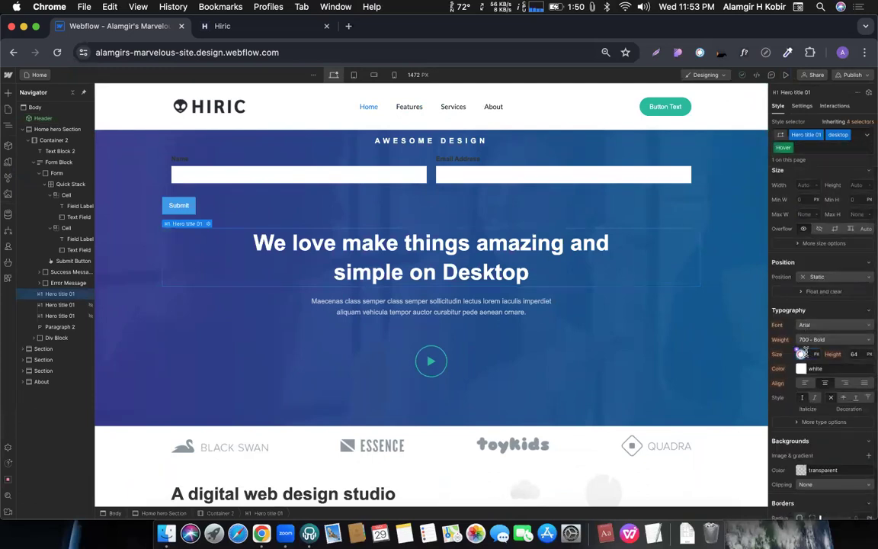
drag(800, 353, 802, 354)
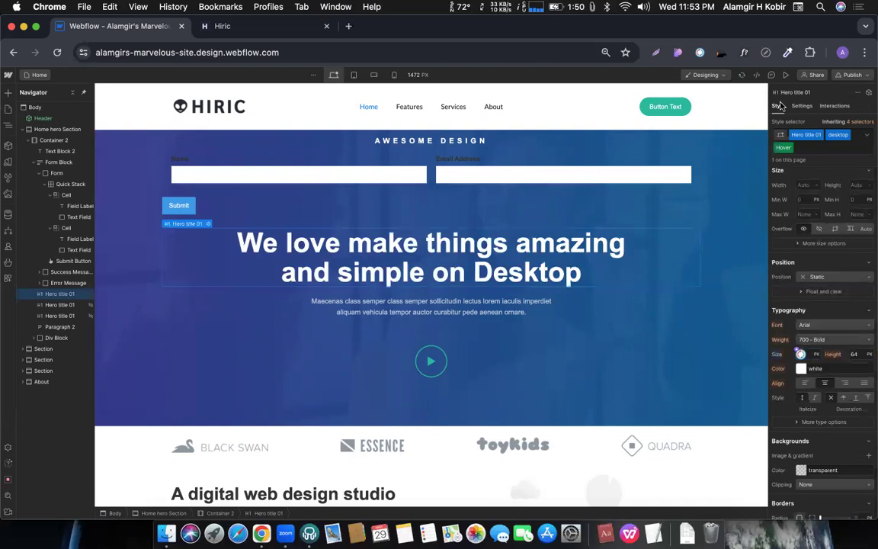
click(790, 149)
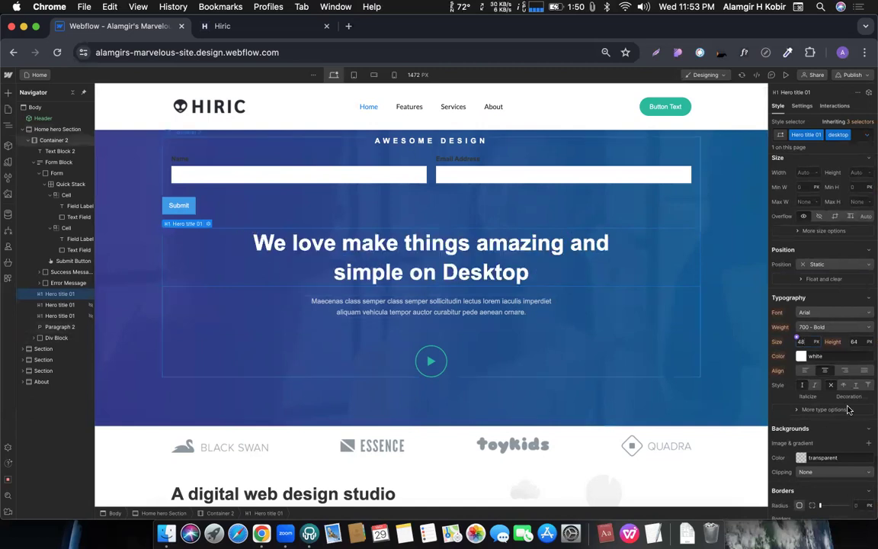
- Set the font of the desktop hero title's Hover state to Great Vibes and return to the normal state
click(868, 133)
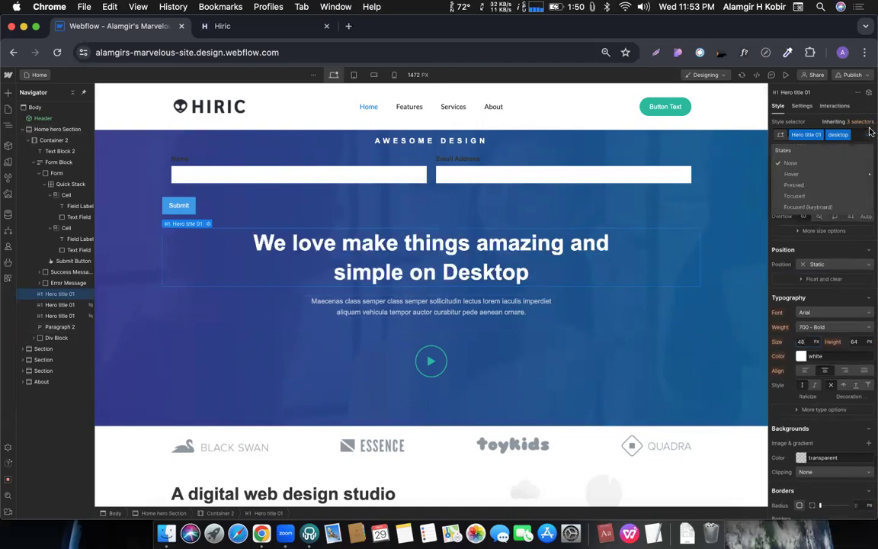
click(794, 173)
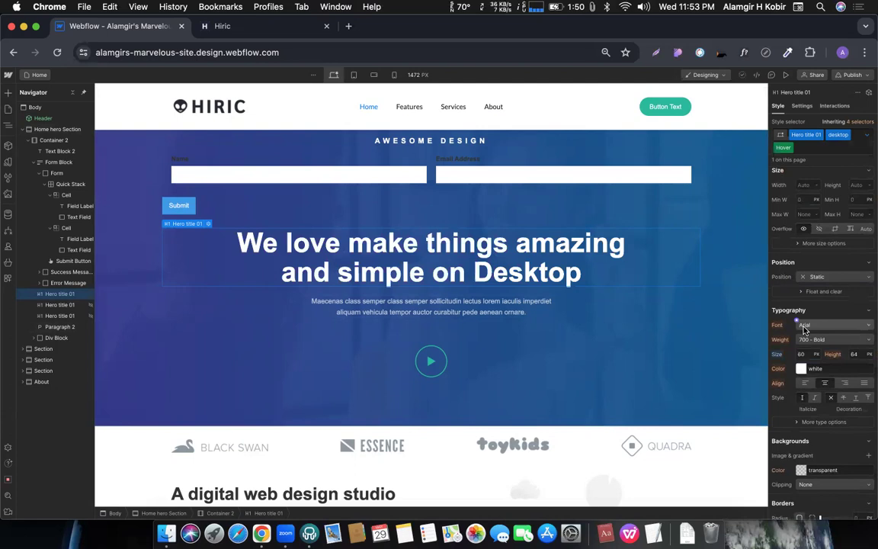
scroll(862, 343, up, 2)
scroll(861, 344, down, 10)
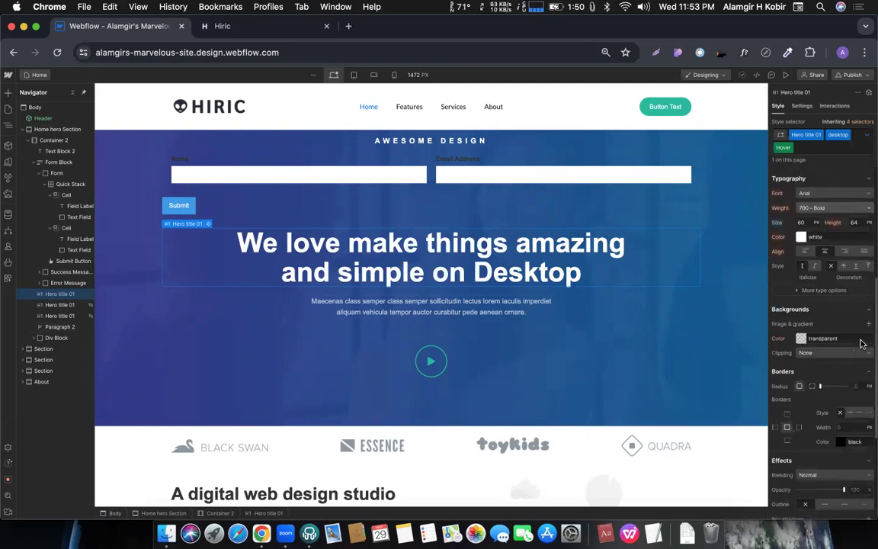
scroll(813, 344, up, 3)
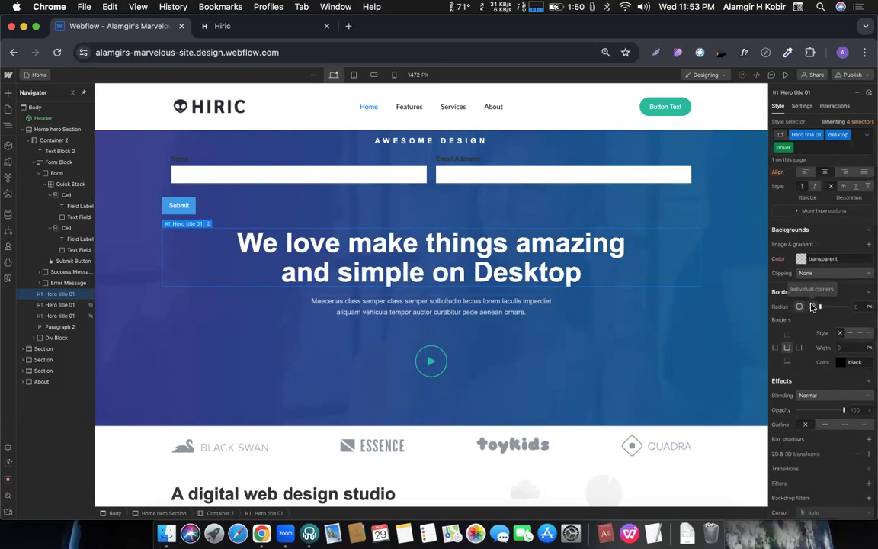
scroll(812, 306, up, 3)
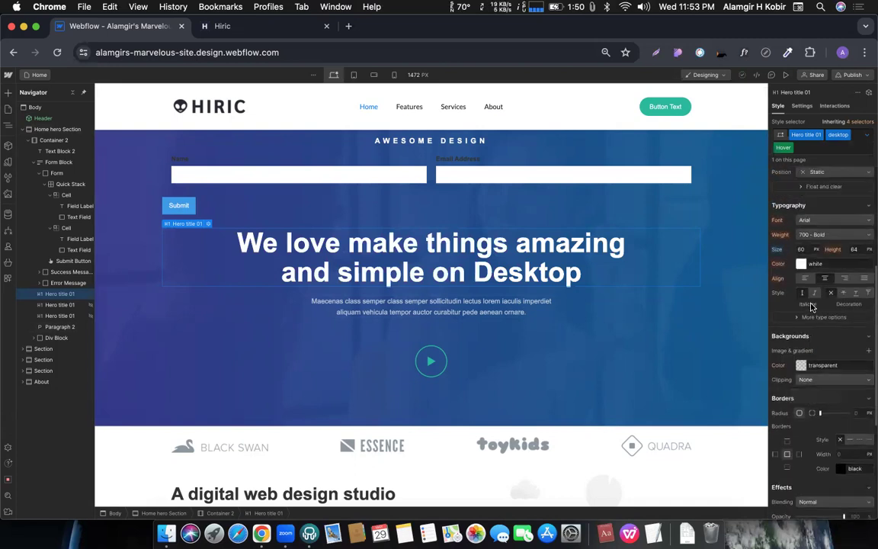
click(821, 220)
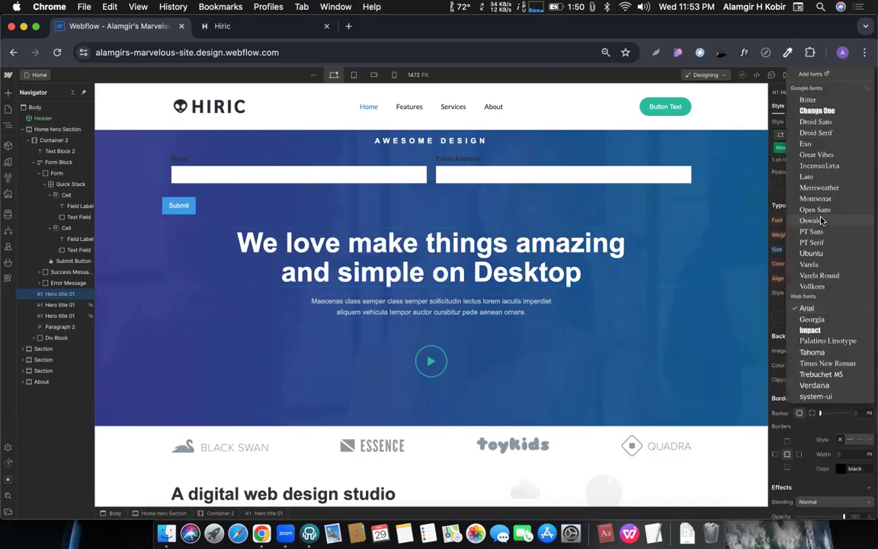
click(815, 155)
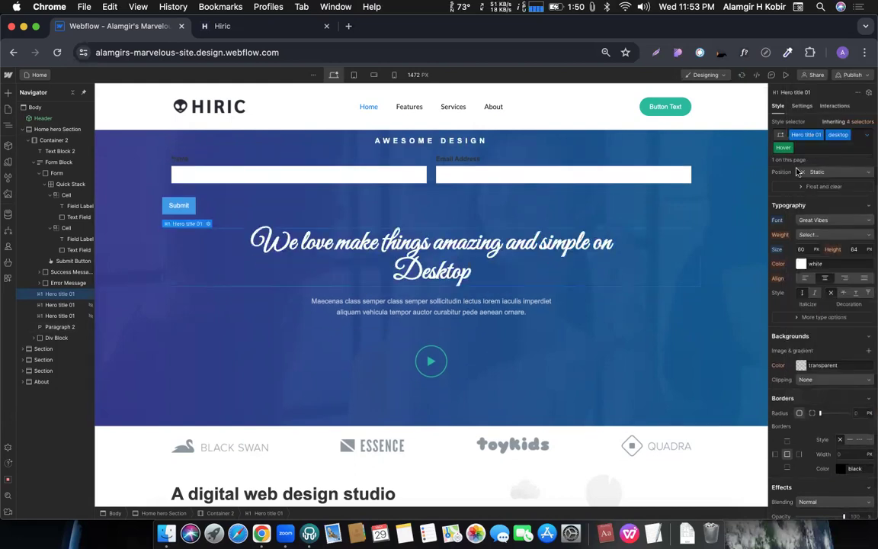
click(790, 149)
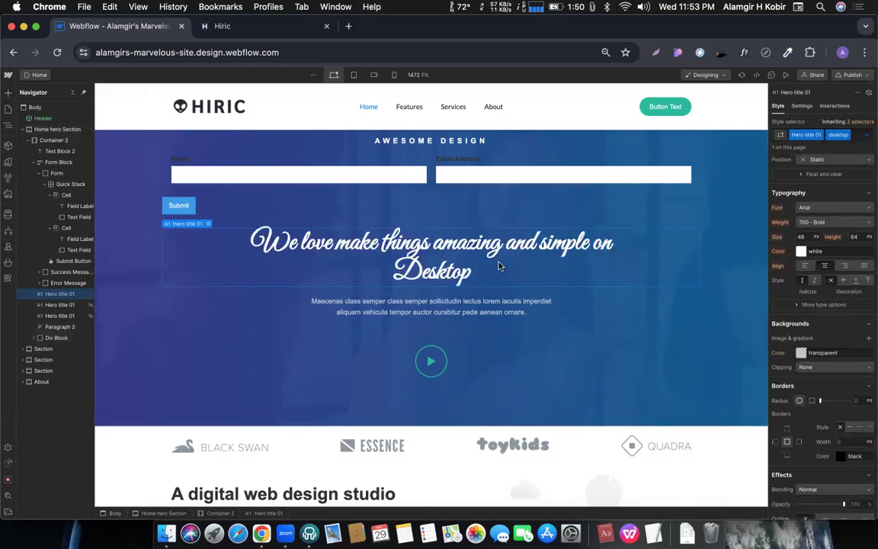
- Set the top margin of the desktop hero title's Hover state to 0 and preview the hover effect on the page
click(867, 135)
click(792, 177)
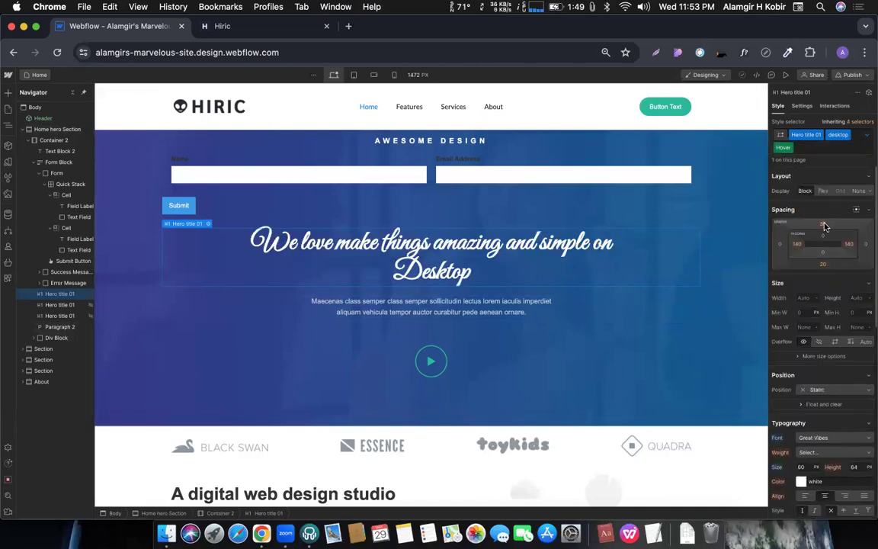
click(823, 226)
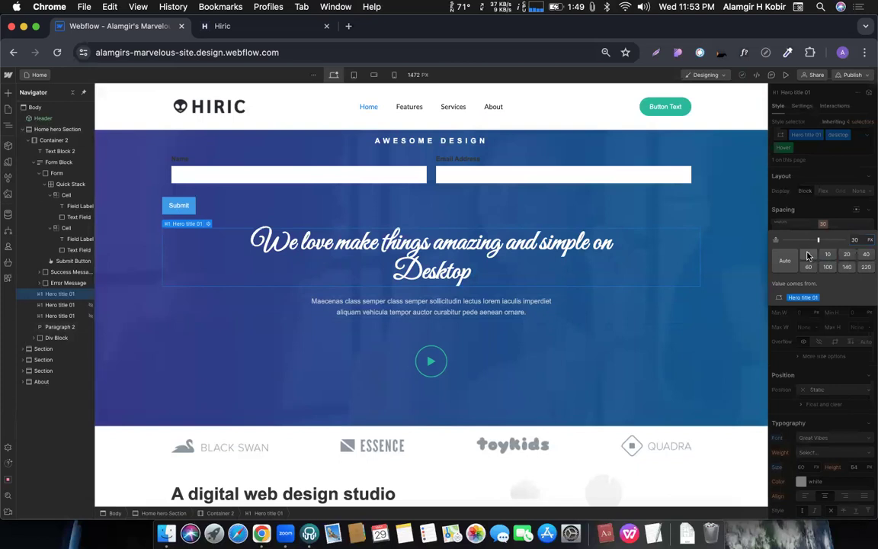
click(809, 254)
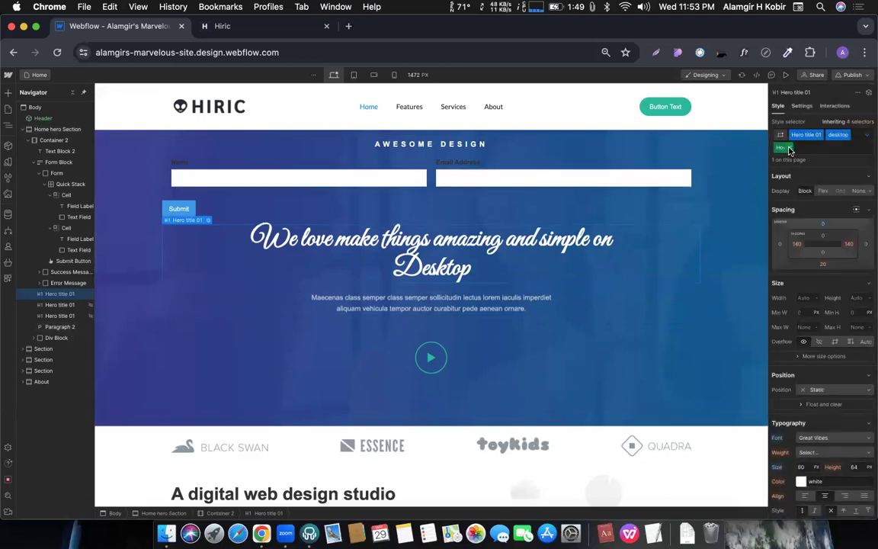
click(786, 75)
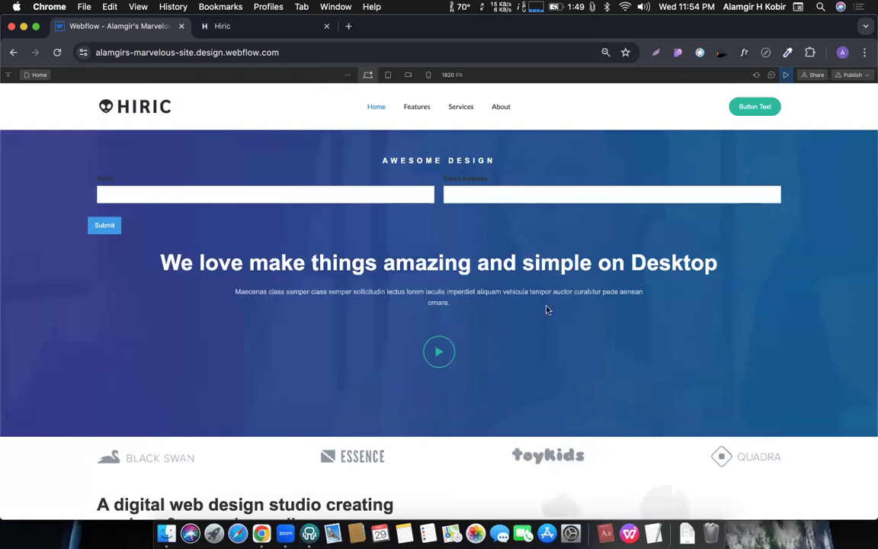
click(785, 75)
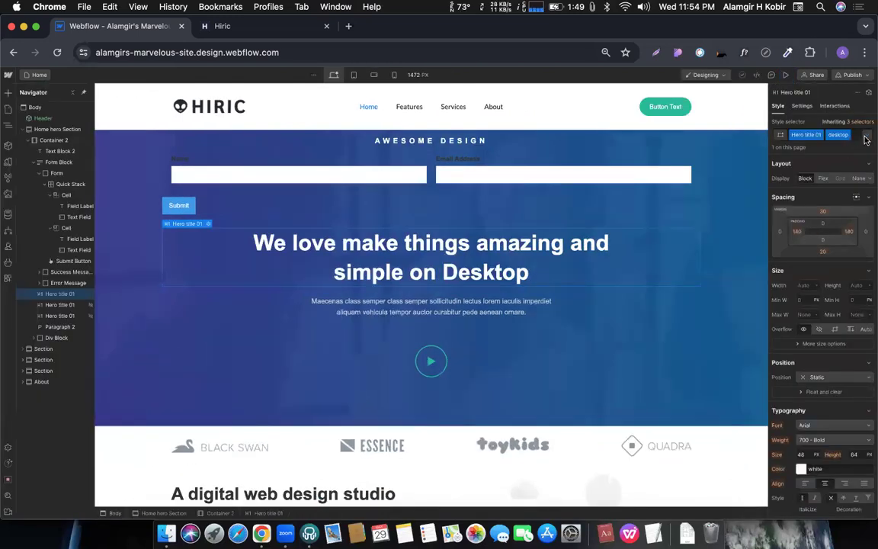
- Set the top margin of the desktop hero title's Hover state to -52 px and check it in the page preview
click(866, 138)
drag(826, 222, 826, 257)
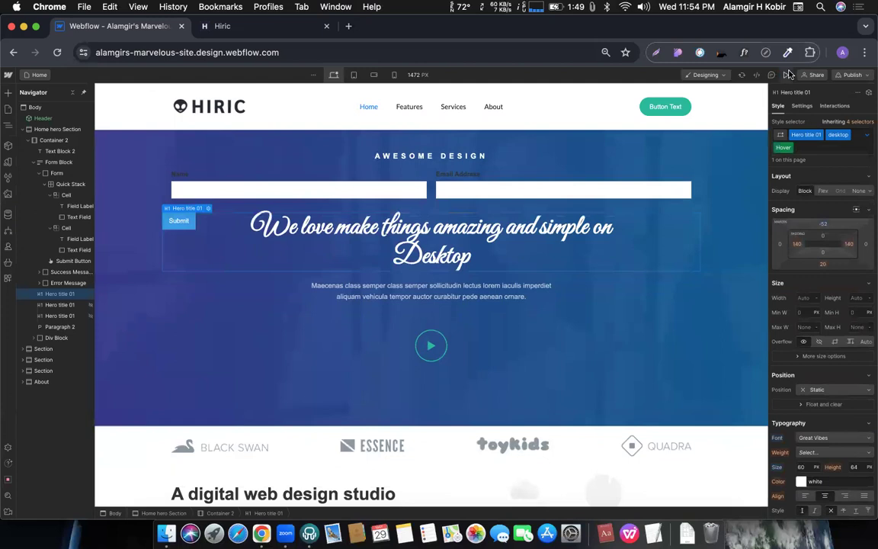
click(786, 75)
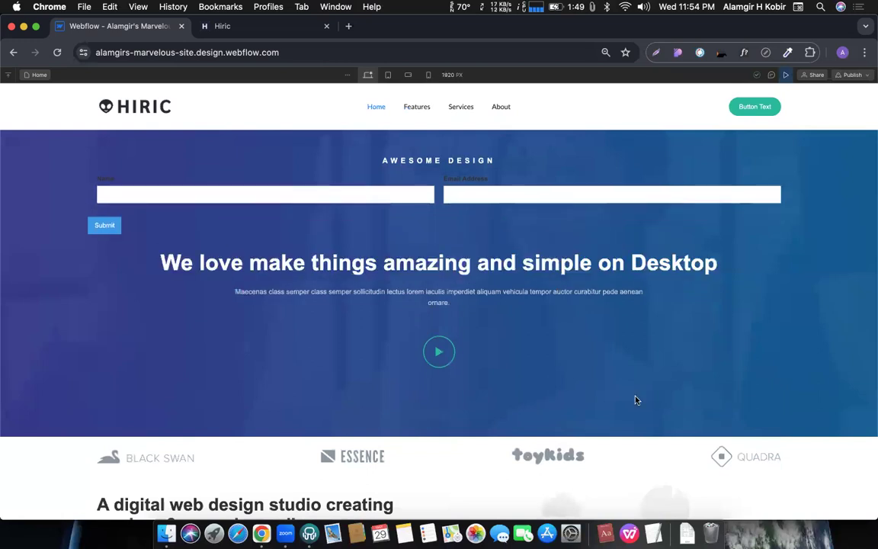
click(786, 76)
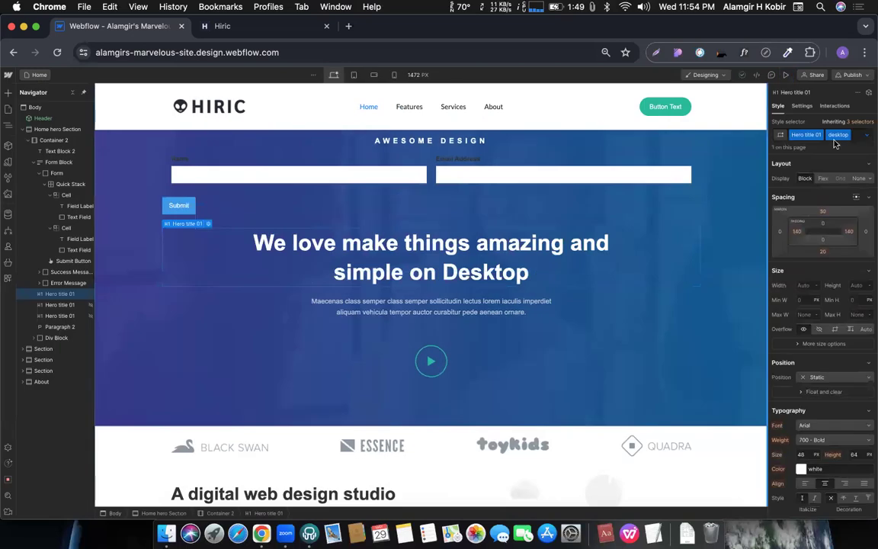
- Compare the desktop hero title's styling by switching repeatedly between its Hover and normal states
click(866, 135)
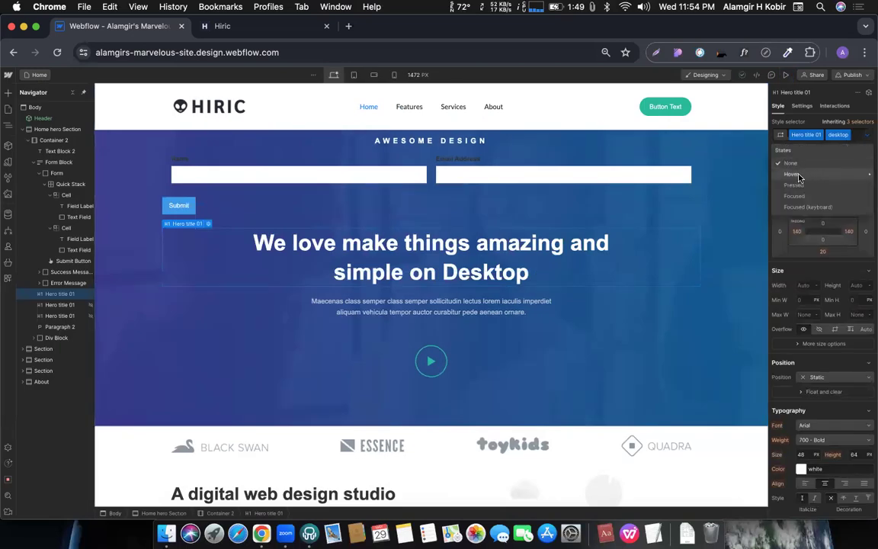
click(794, 174)
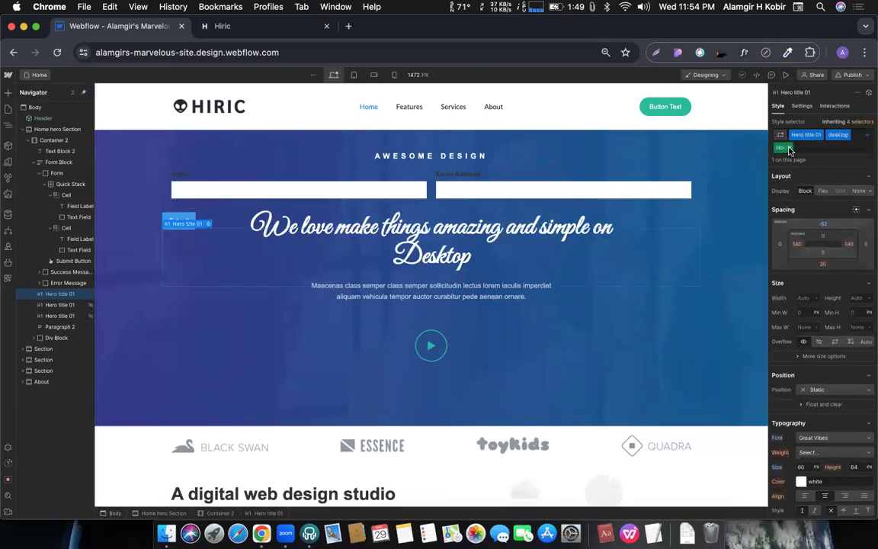
click(789, 148)
click(866, 136)
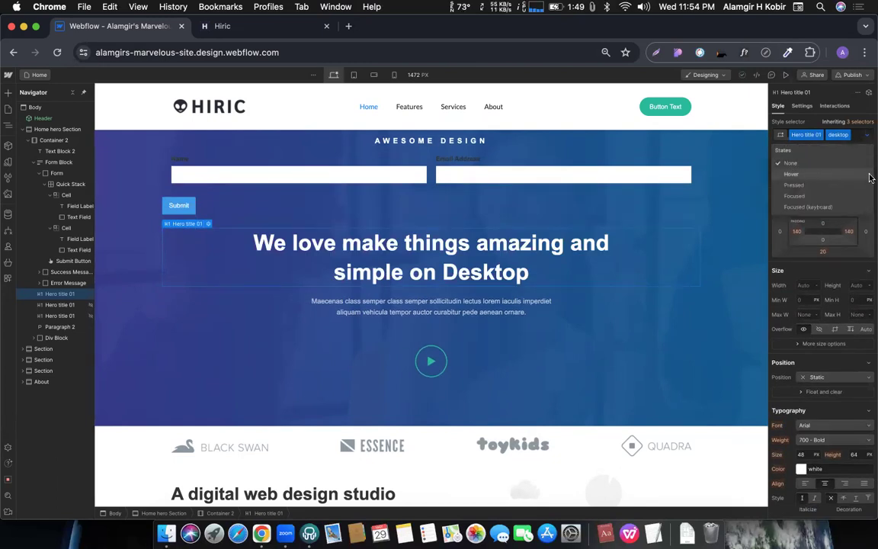
click(823, 175)
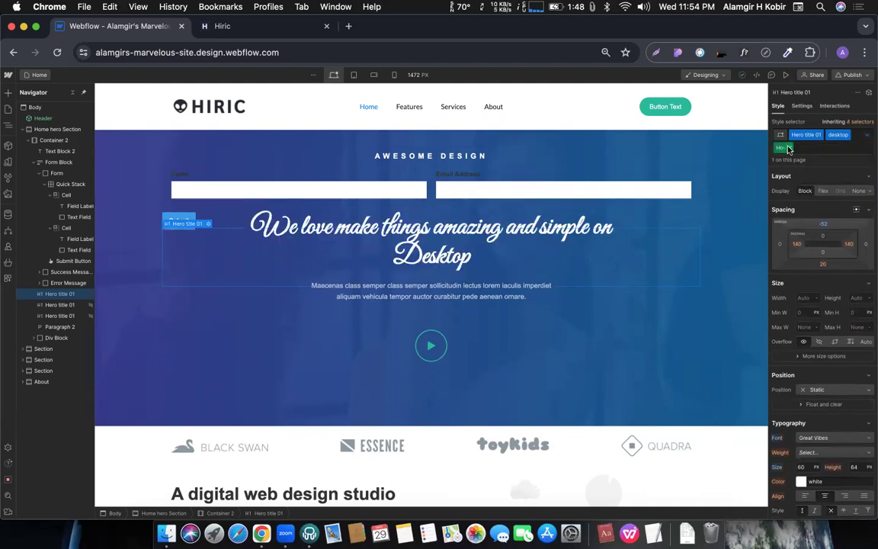
click(787, 149)
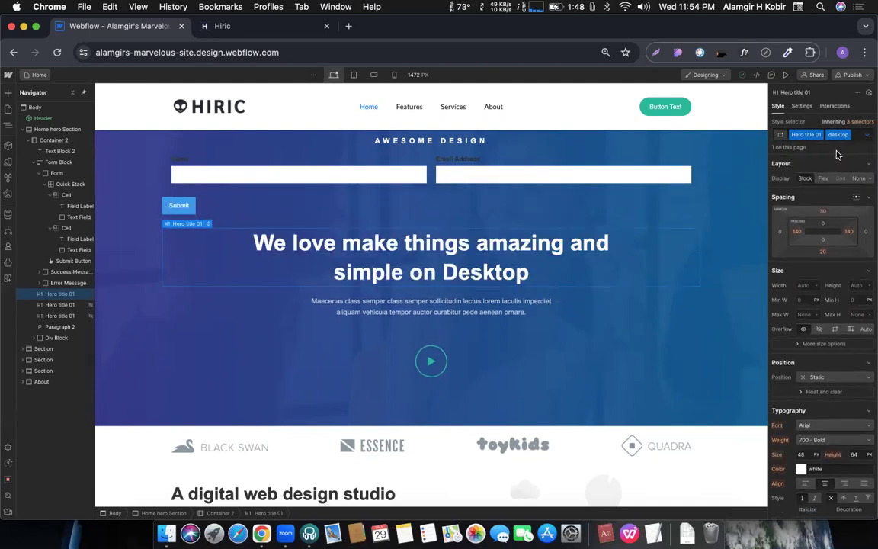
key(Return)
click(866, 135)
click(809, 176)
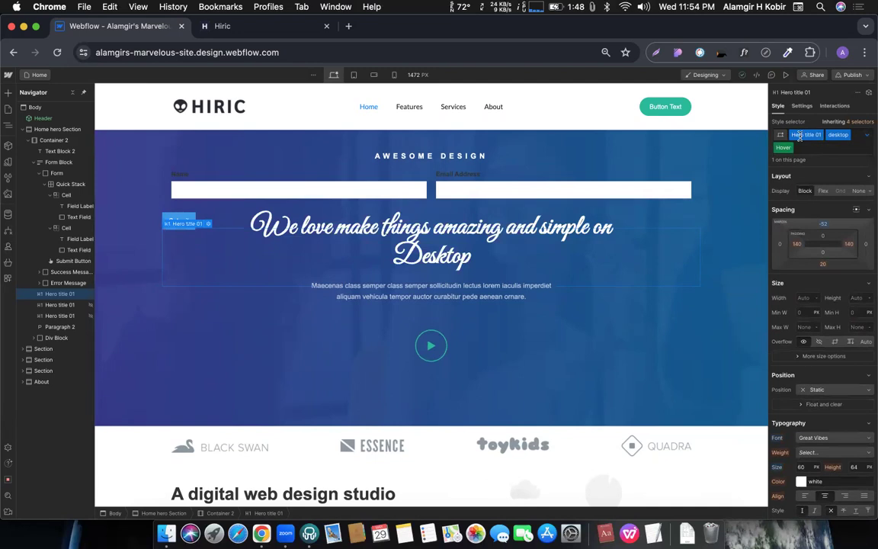
click(791, 148)
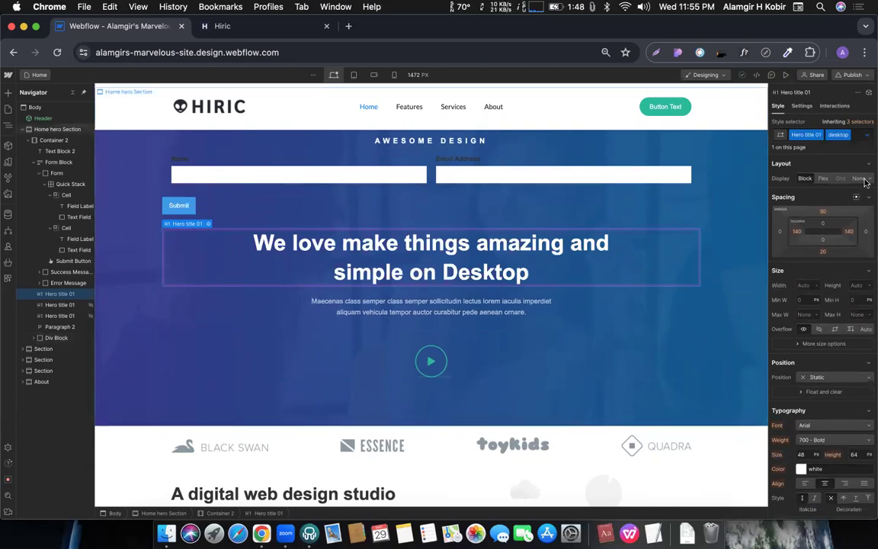
- Reset the font, font size and top margin overrides in the desktop hero title's Hover state and return to the normal state
click(867, 136)
click(790, 173)
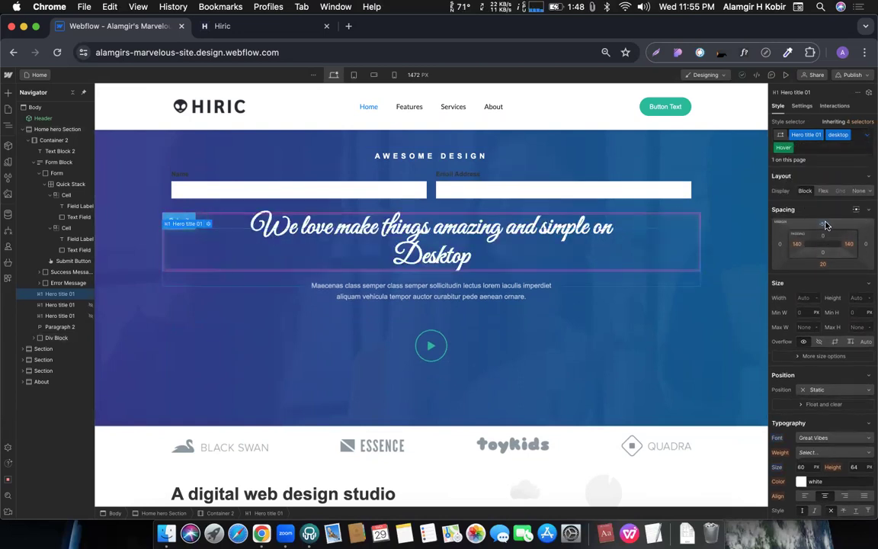
scroll(792, 368, down, 3)
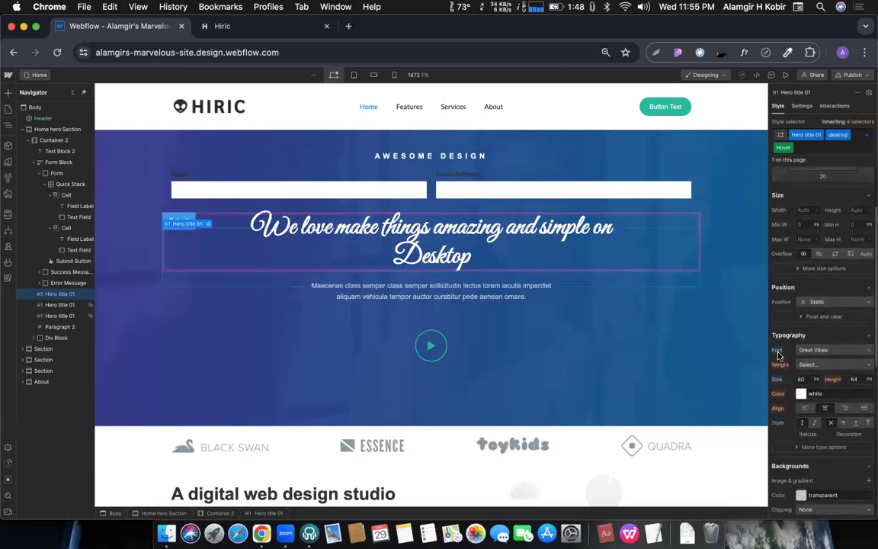
alt+click(778, 350)
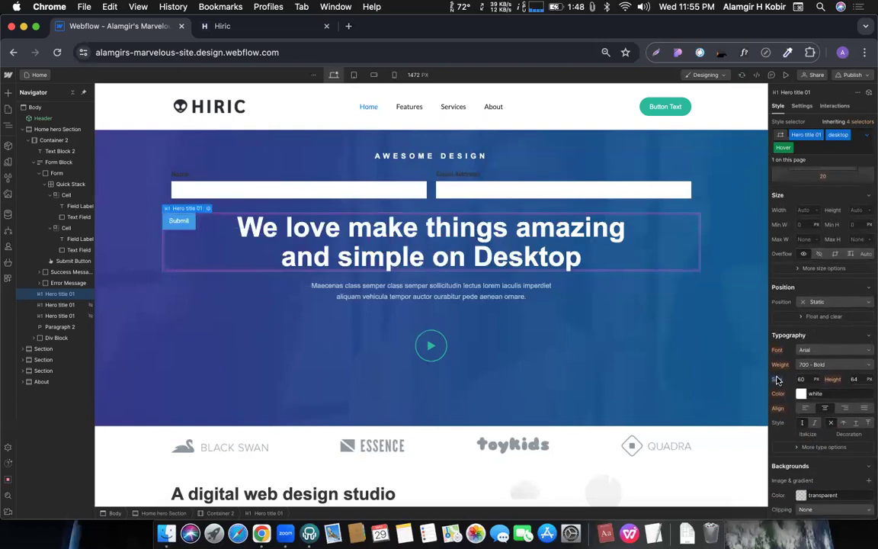
alt+click(777, 380)
scroll(811, 251, up, 2)
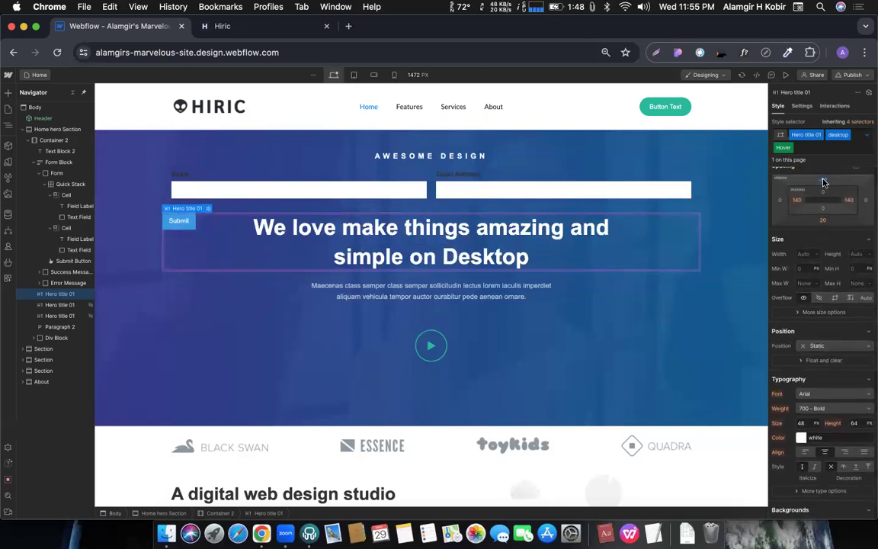
alt+click(823, 183)
scroll(834, 280, down, 10)
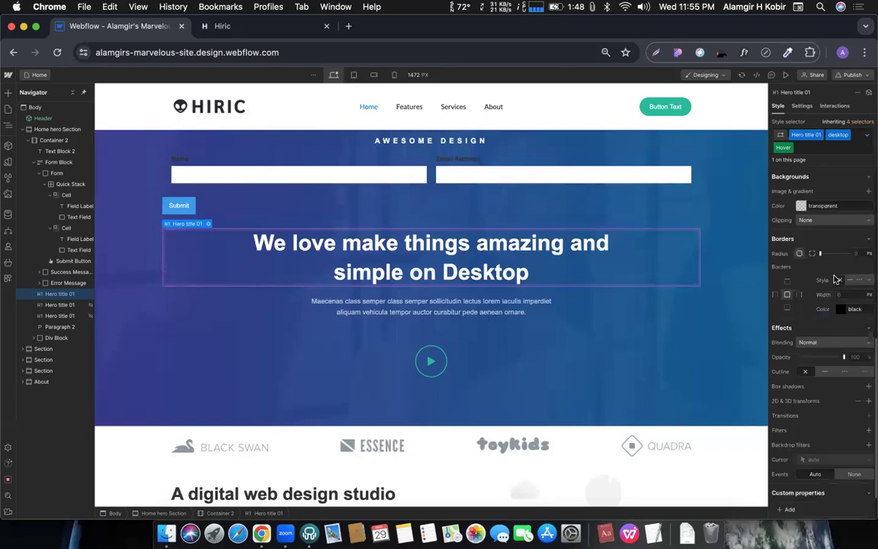
scroll(805, 386, up, 10)
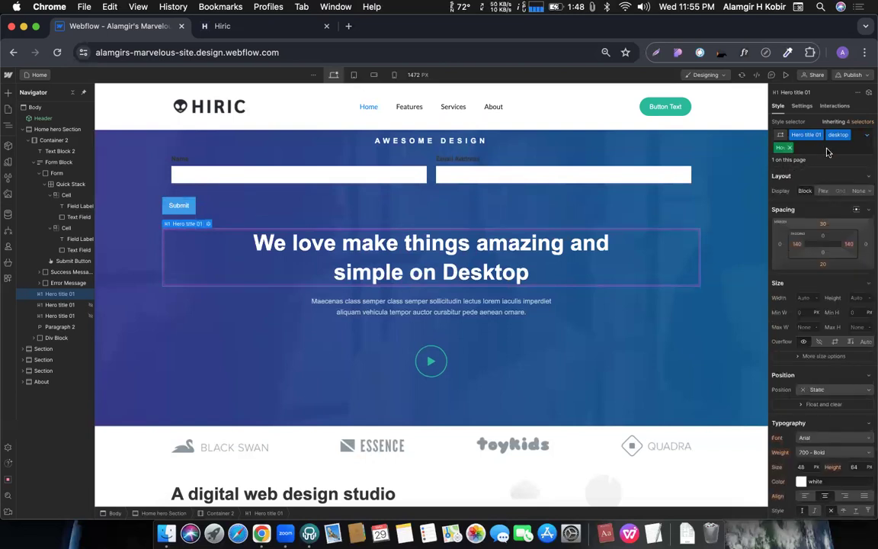
click(866, 134)
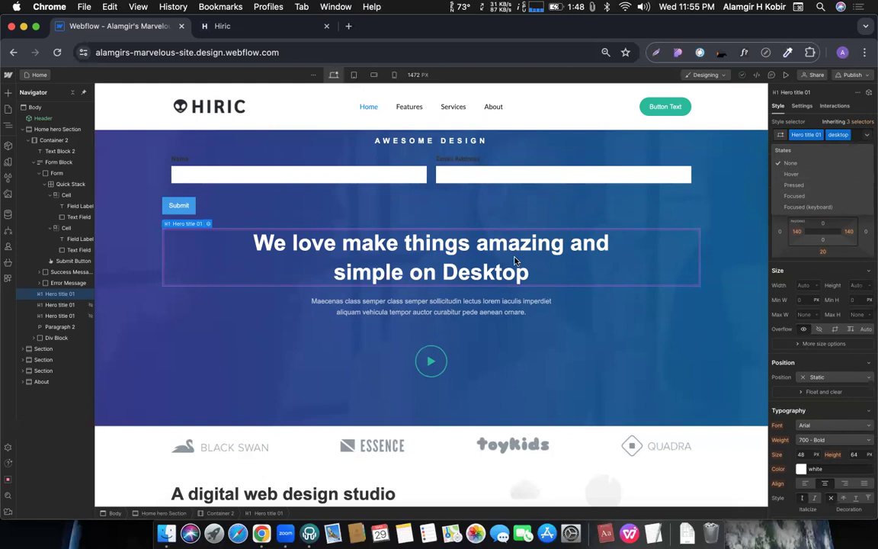
key(Escape)
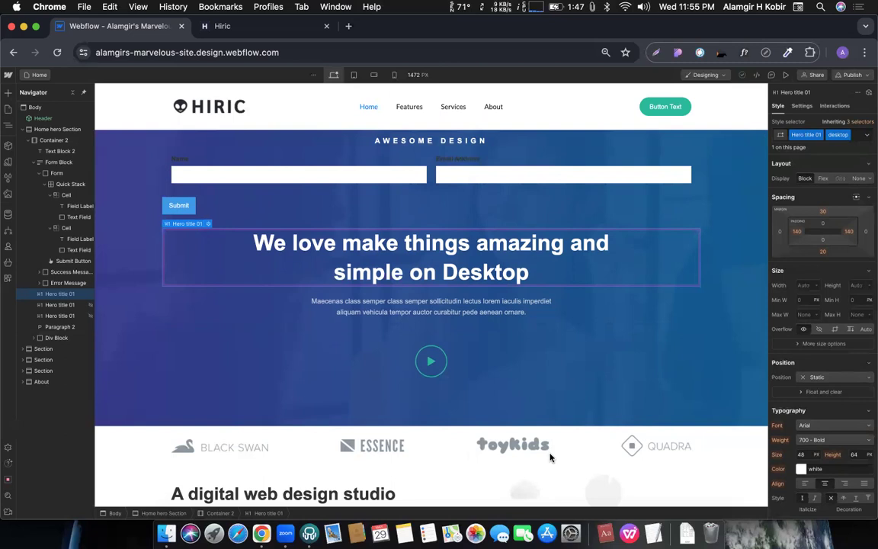
scroll(511, 304, down, 5)
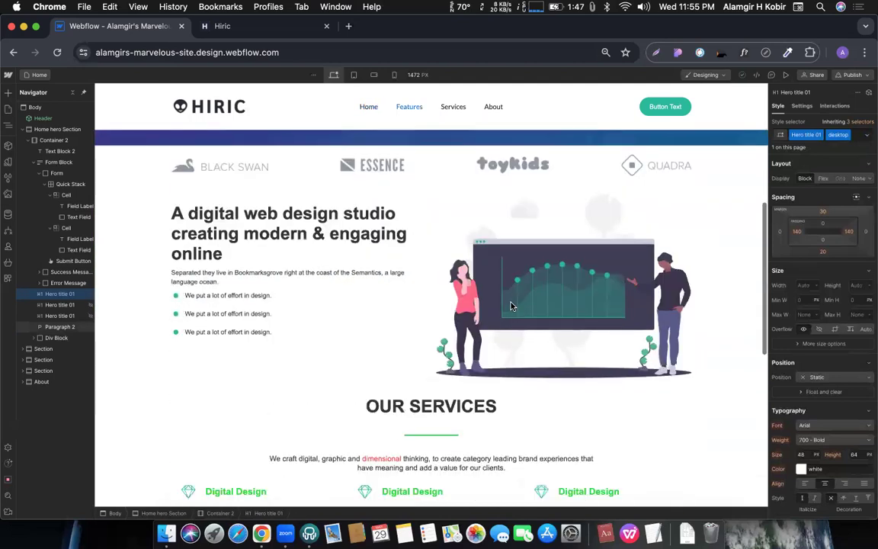
scroll(511, 305, down, 8)
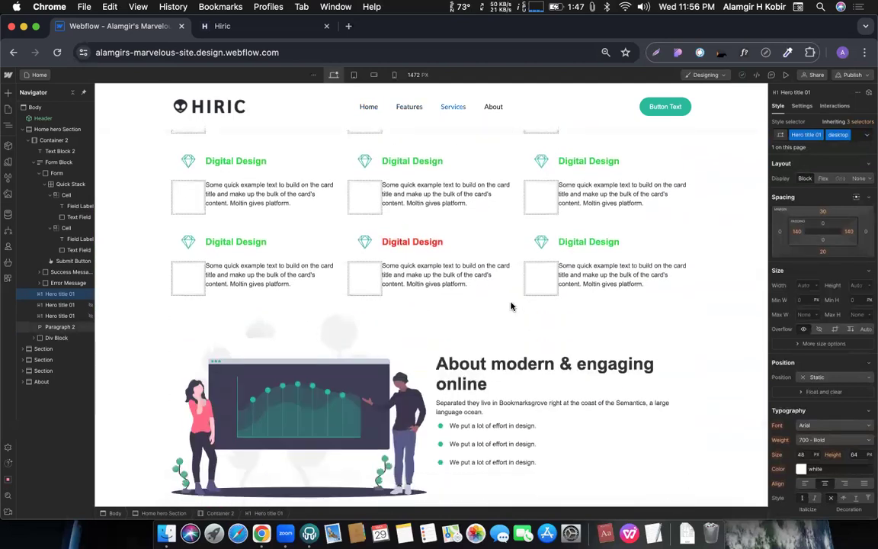
scroll(461, 320, up, 5)
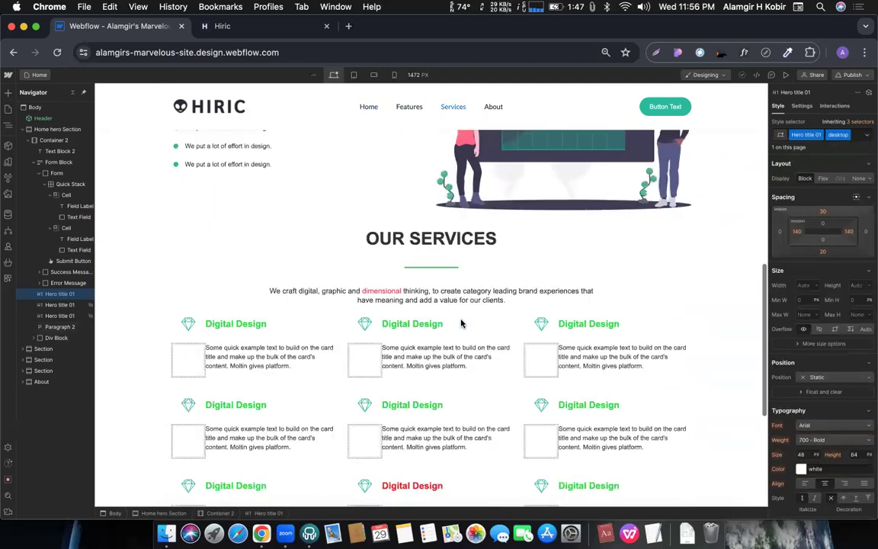
scroll(415, 286, up, 4)
scroll(415, 287, down, 2)
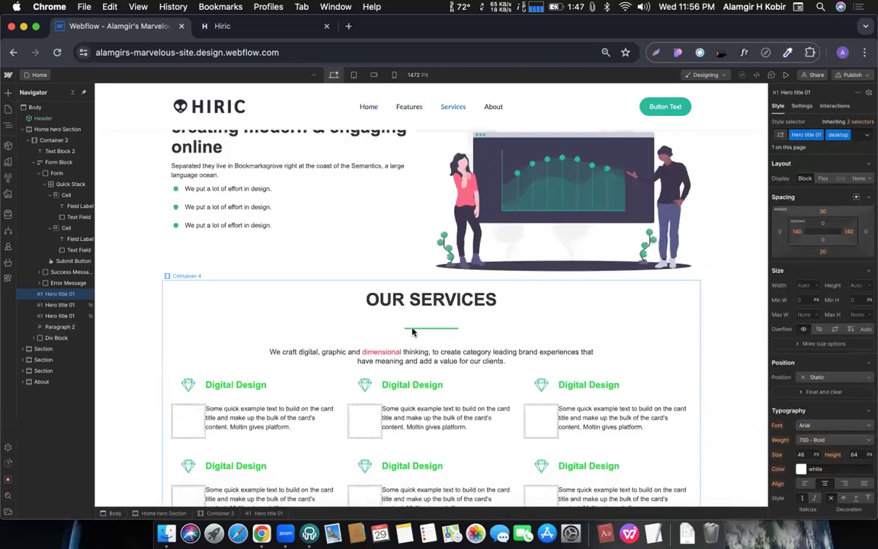
- Add a div block below the Our Services heading and give it the new class "ribon"
click(422, 332)
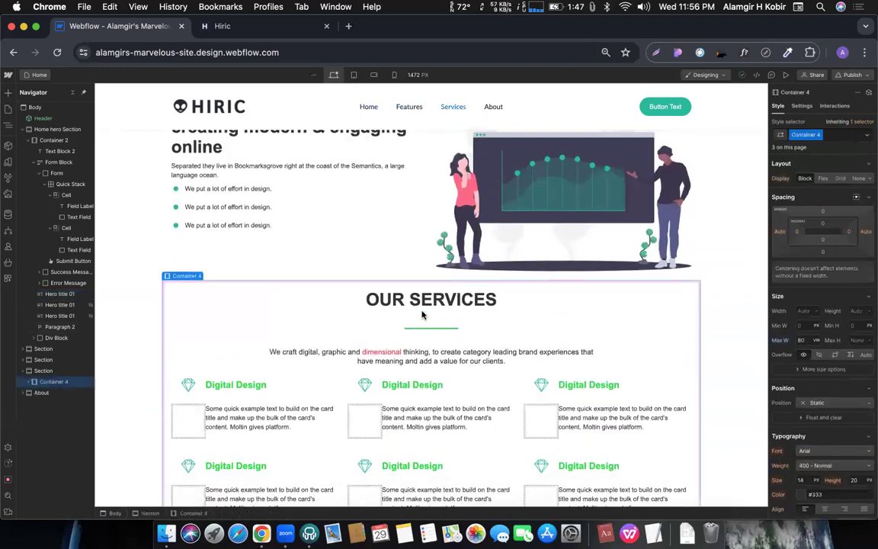
click(419, 306)
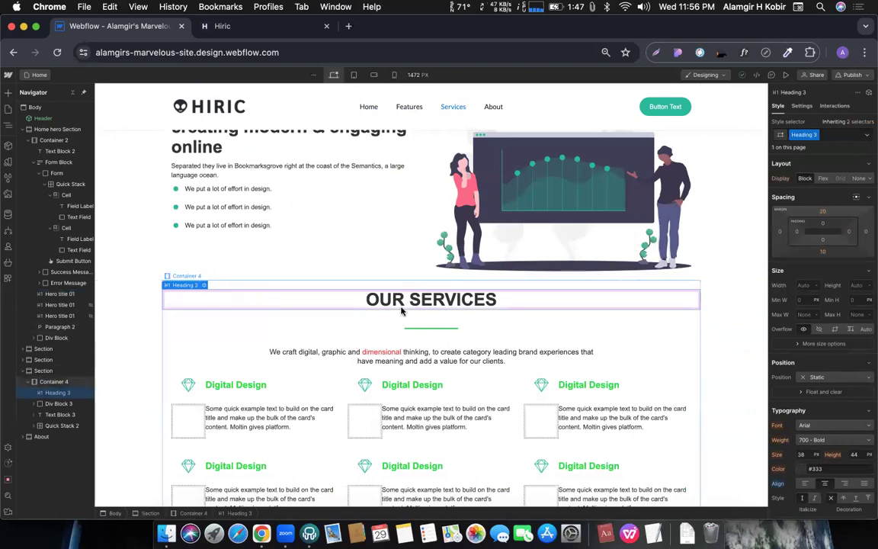
click(7, 93)
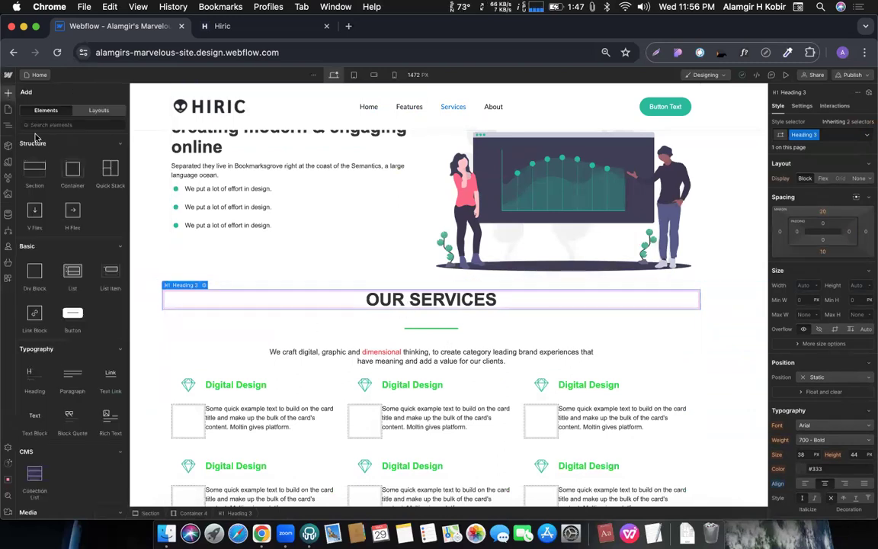
drag(33, 275, 414, 303)
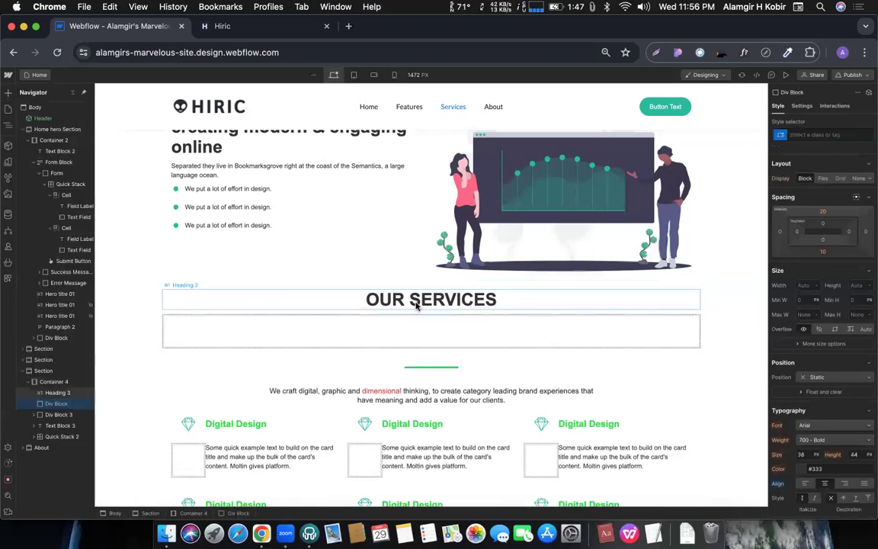
click(795, 134)
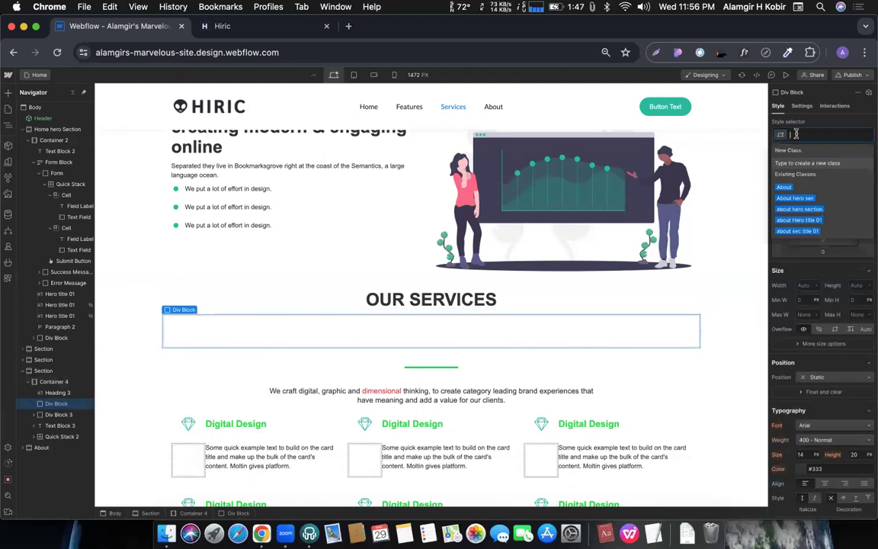
text(ribon)
key(Return)
- Set the ribbon div's width to 50 px and its height to 20 px
scroll(812, 229, down, 3)
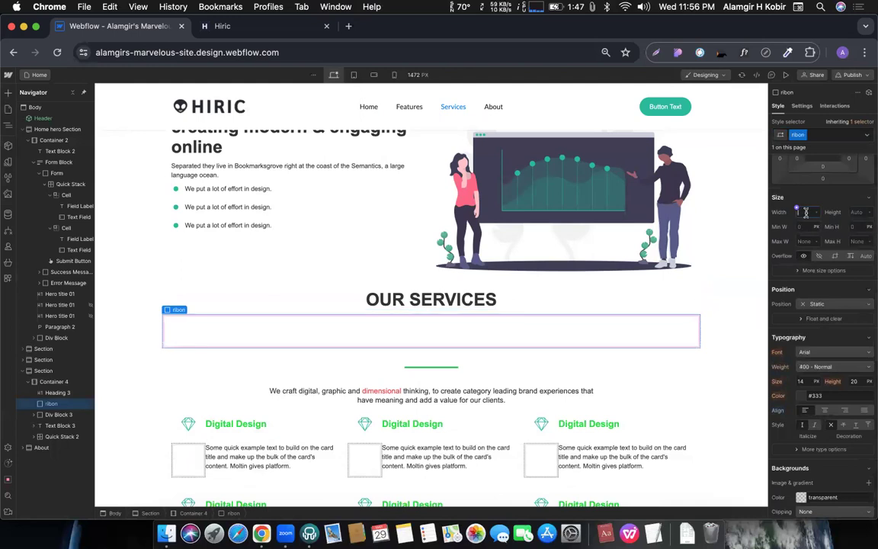
key(Return)
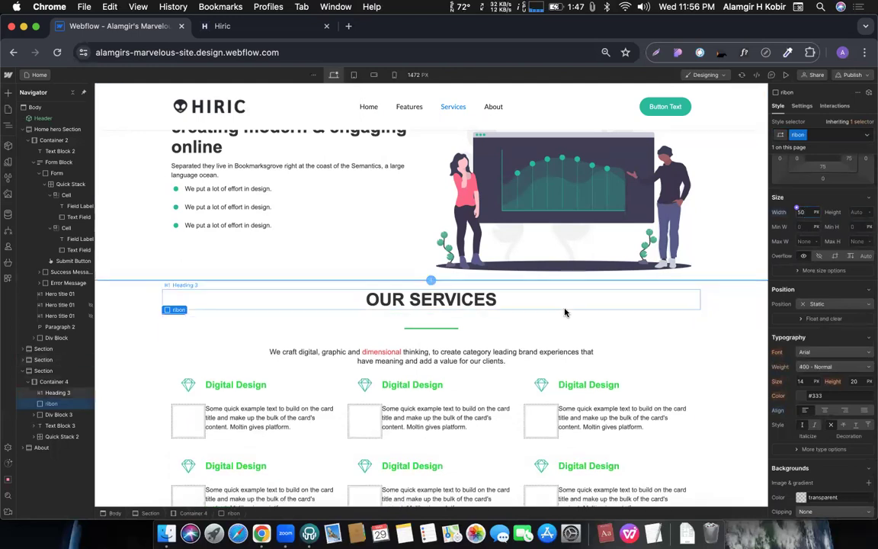
click(851, 208)
text(20)
key(Return)
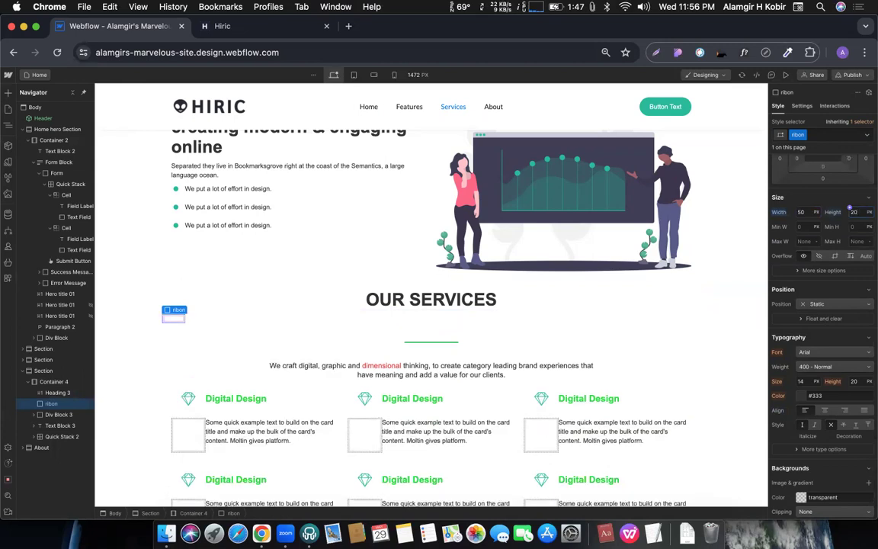
- Give the ribbon div a red background colour of #d81111
scroll(810, 364, down, 5)
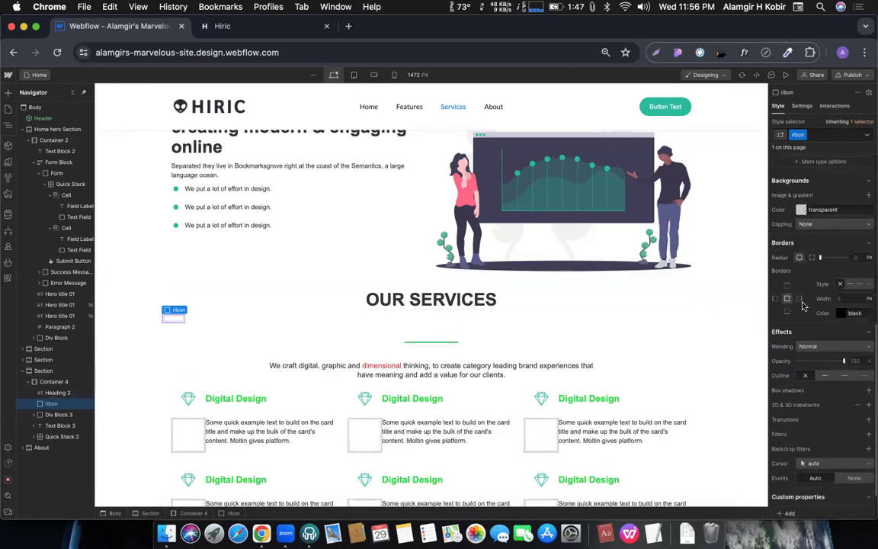
scroll(801, 233, up, 2)
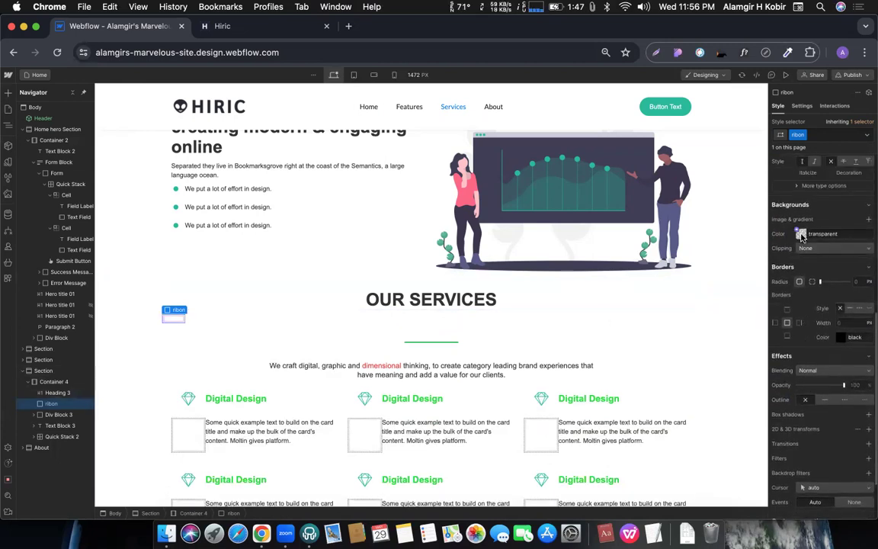
click(801, 235)
click(866, 255)
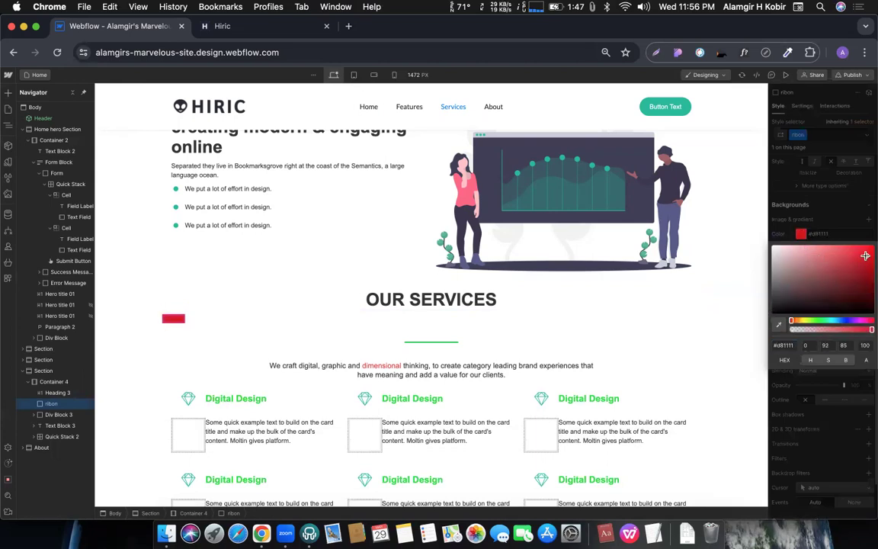
click(848, 180)
- Set the ribbon div's width to 120 px
scroll(808, 251, up, 10)
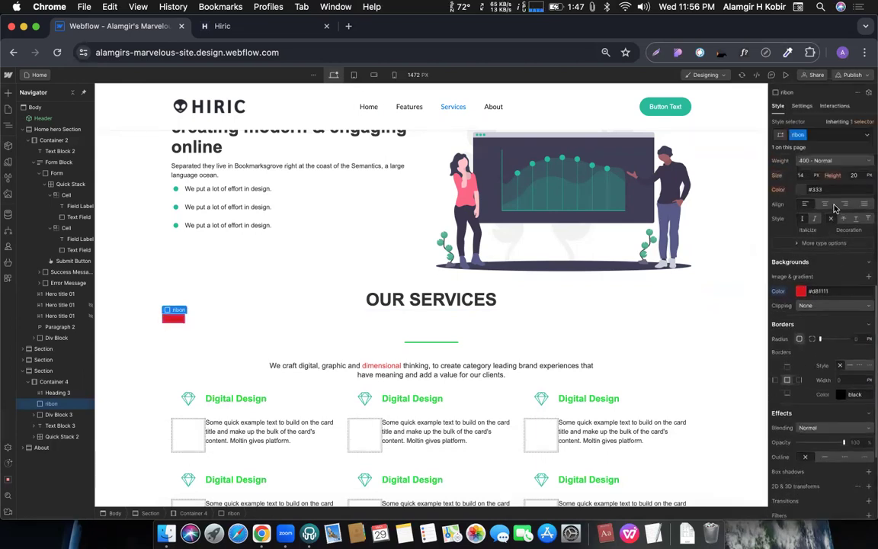
click(801, 259)
text(120)
key(Return)
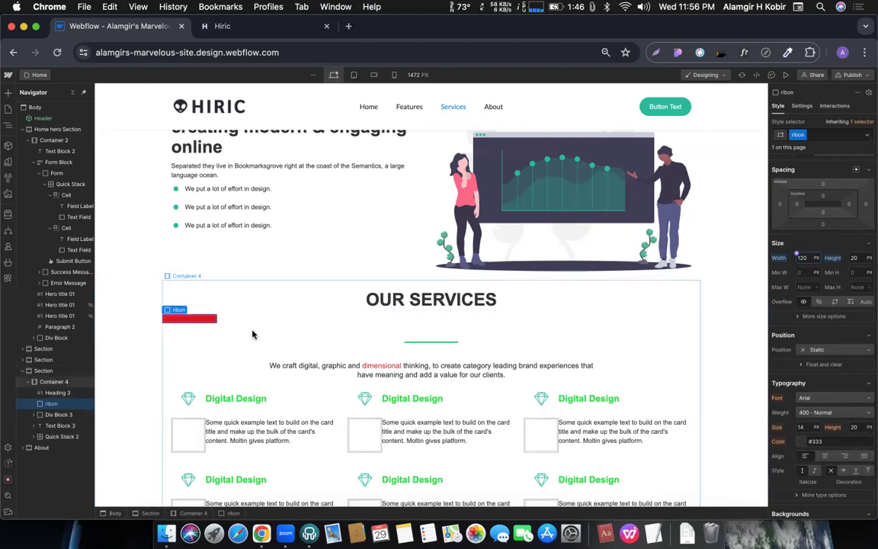
- Set the ribbon's position to Absolute and anchor it to the top-left corner with 0% top and left offsets
click(214, 326)
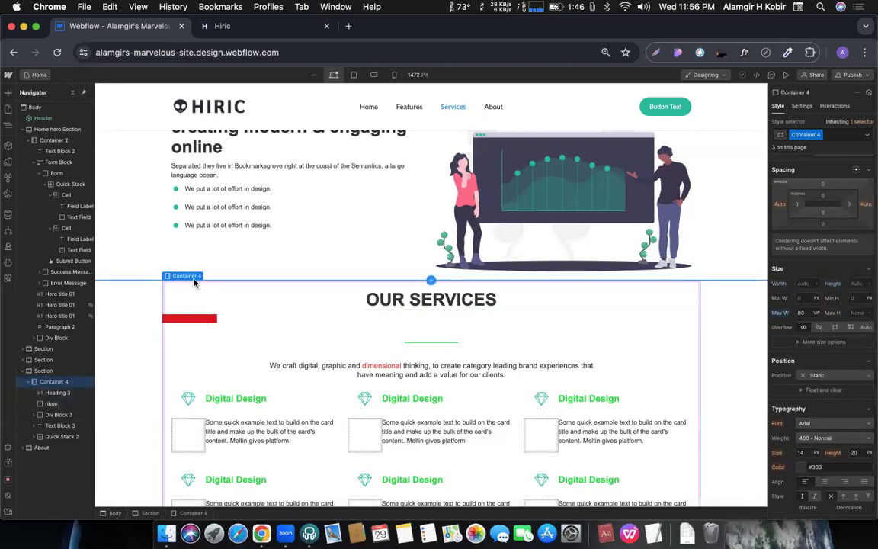
click(44, 371)
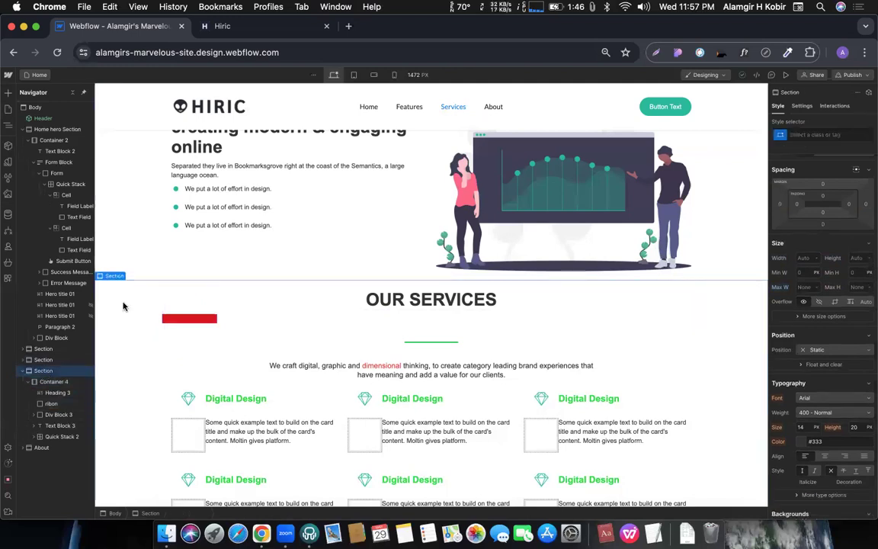
click(205, 318)
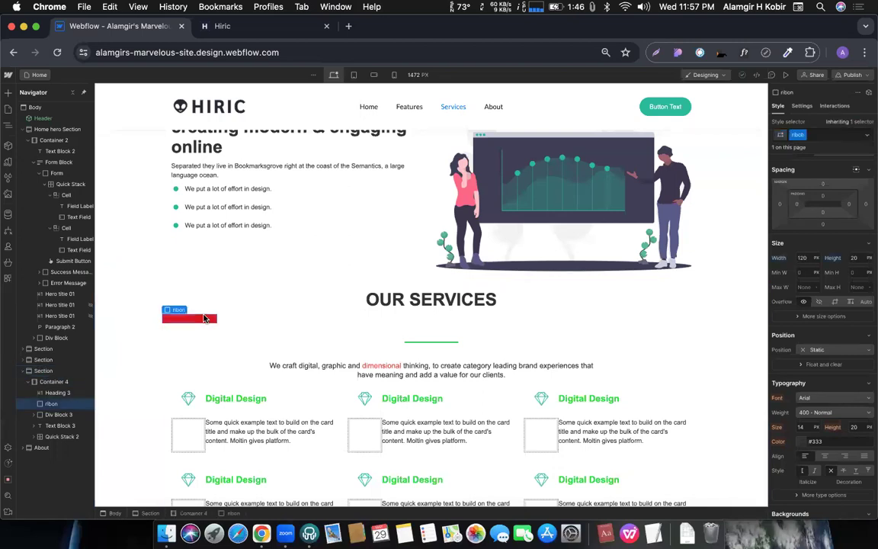
scroll(819, 311, down, 1)
click(827, 327)
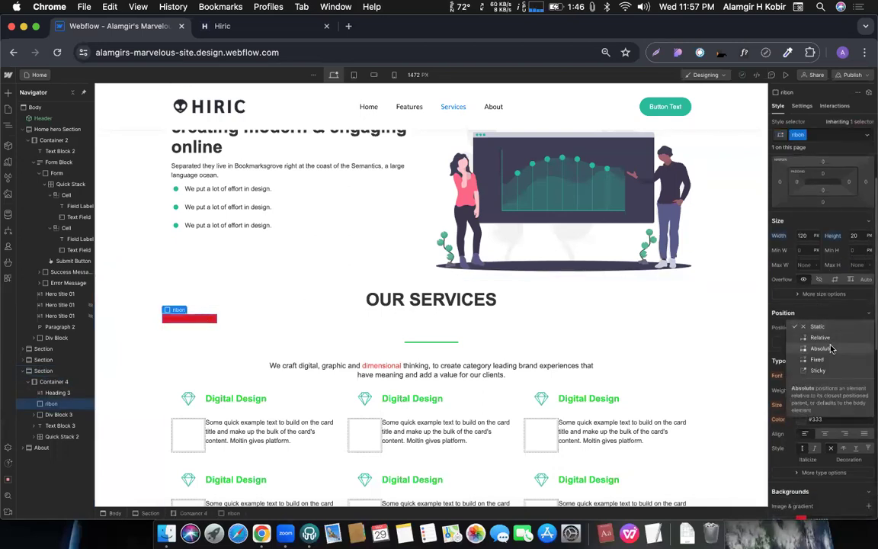
click(821, 349)
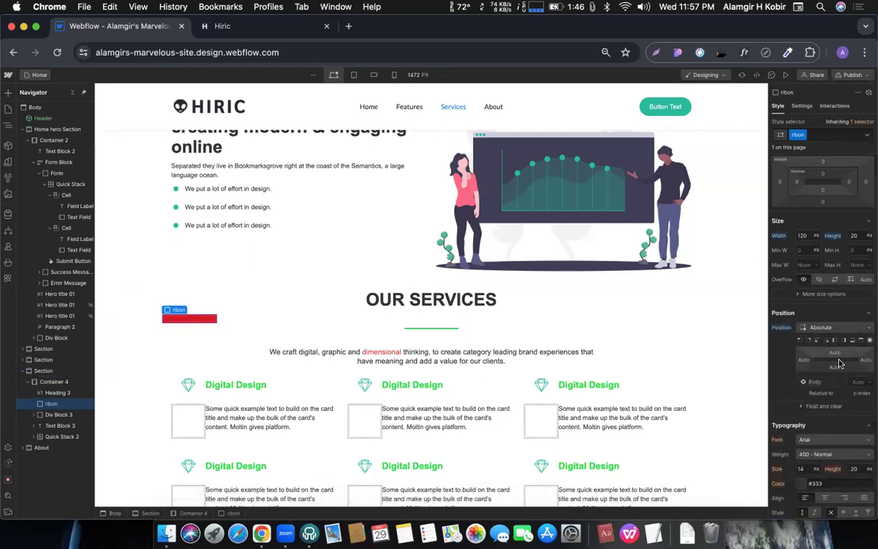
click(799, 341)
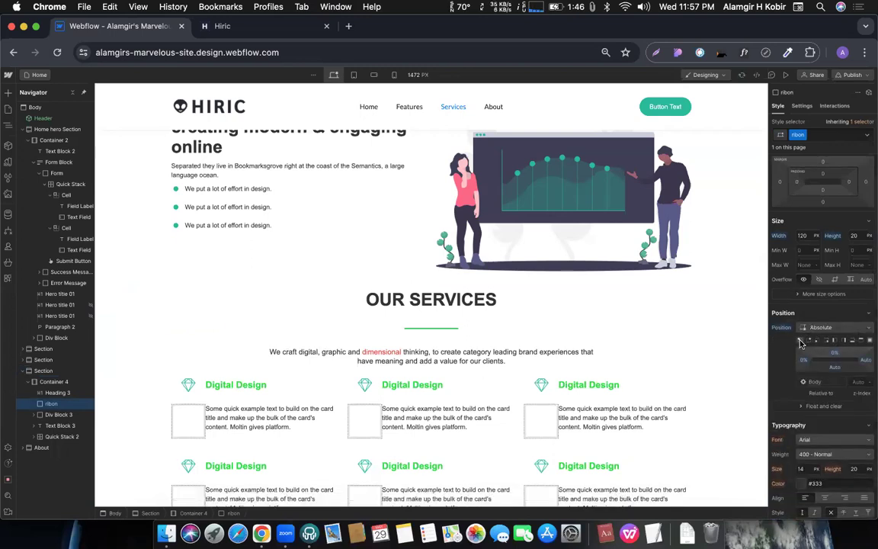
- Look through the Home page to check where the absolutely positioned ribbon sits relative to the body
scroll(123, 341, up, 10)
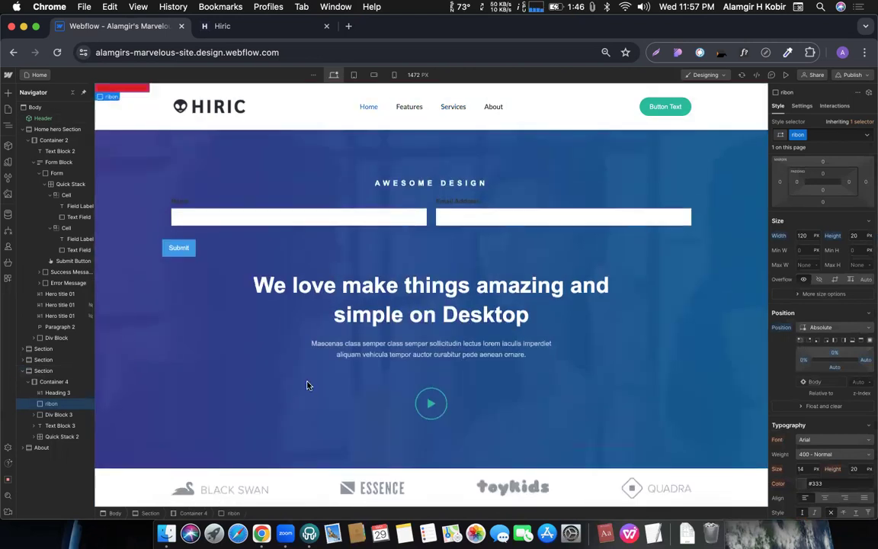
scroll(304, 383, down, 1)
scroll(307, 385, down, 15)
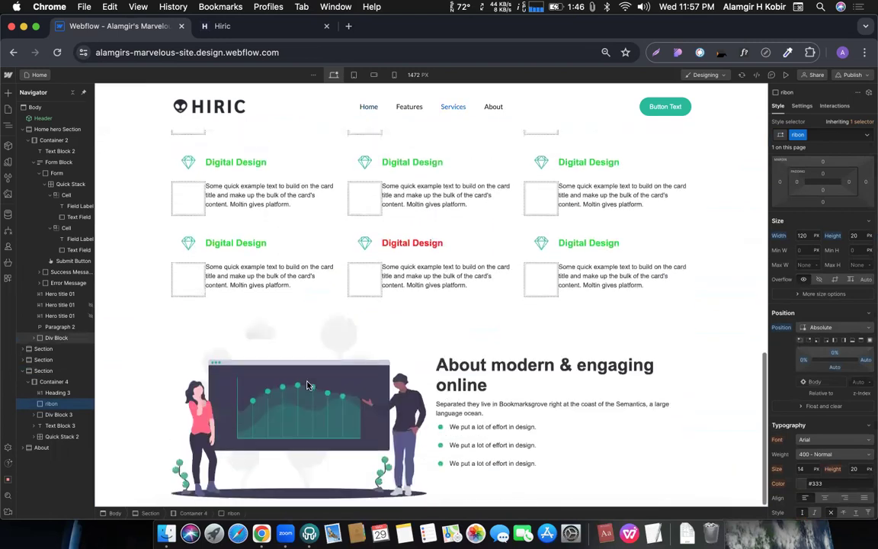
scroll(307, 385, up, 12)
scroll(307, 385, down, 6)
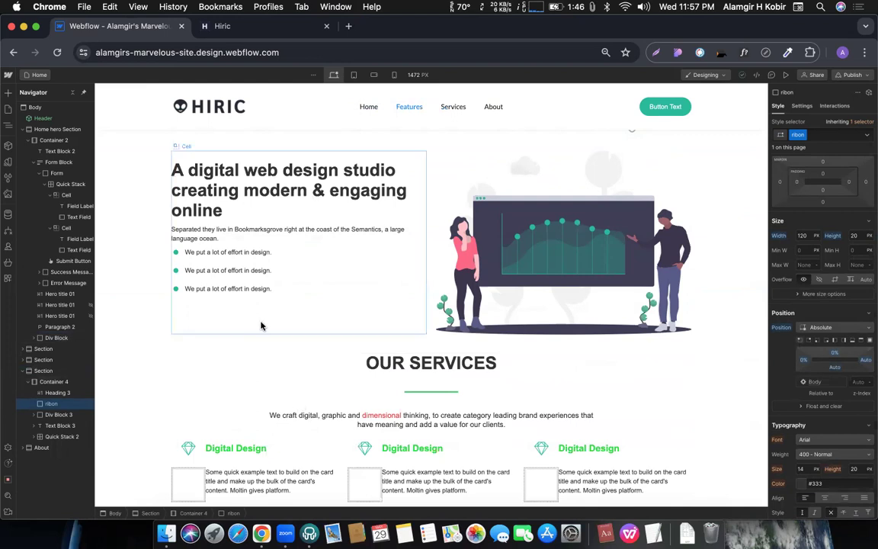
scroll(176, 232, up, 5)
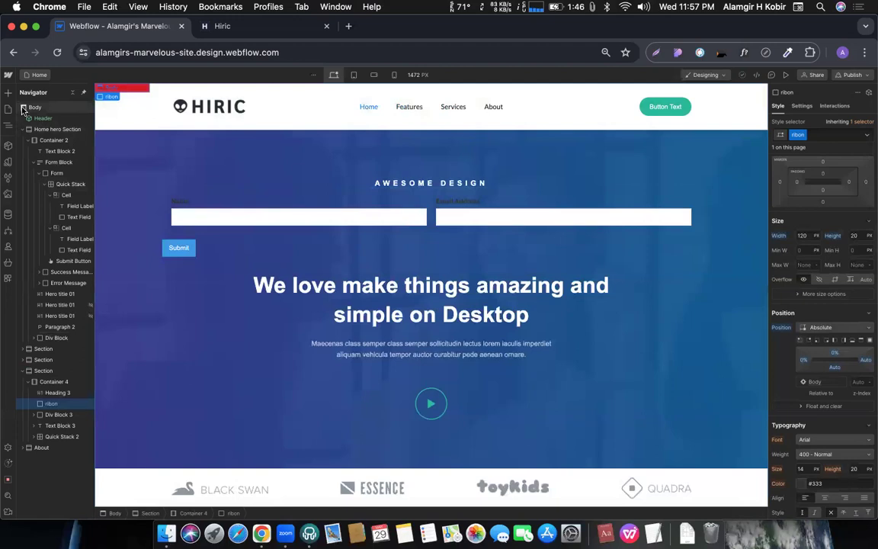
- Set the position of the Our Services section that contains the ribbon to Relative
scroll(483, 298, down, 10)
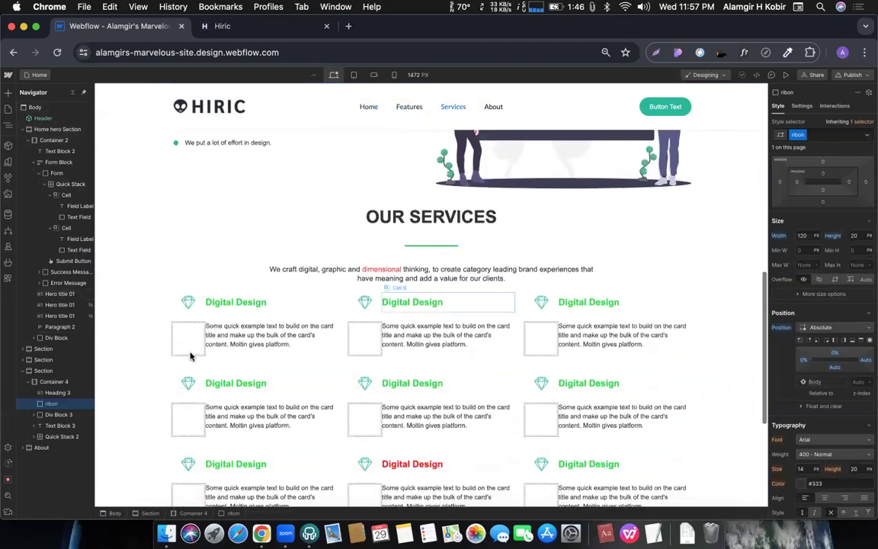
click(41, 371)
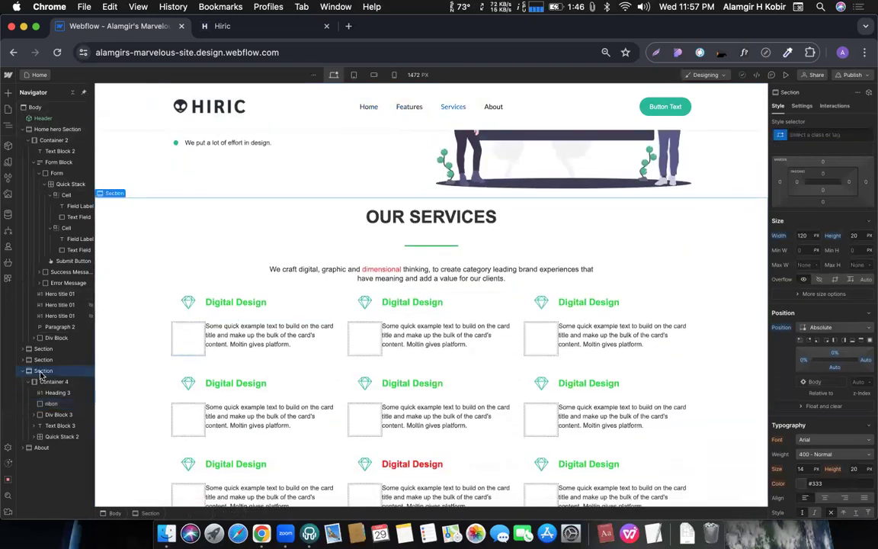
click(833, 329)
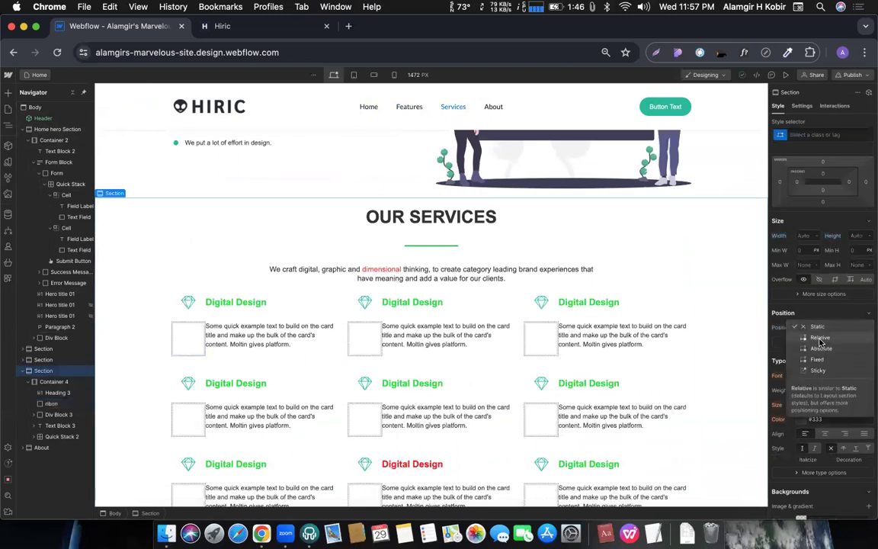
click(817, 327)
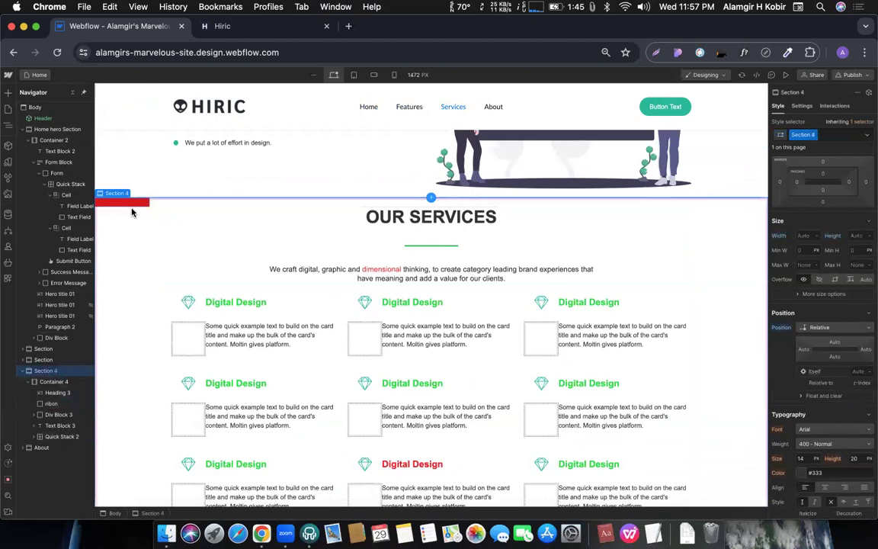
- Preview the ribbon on the page and set its height to 35 px
click(125, 207)
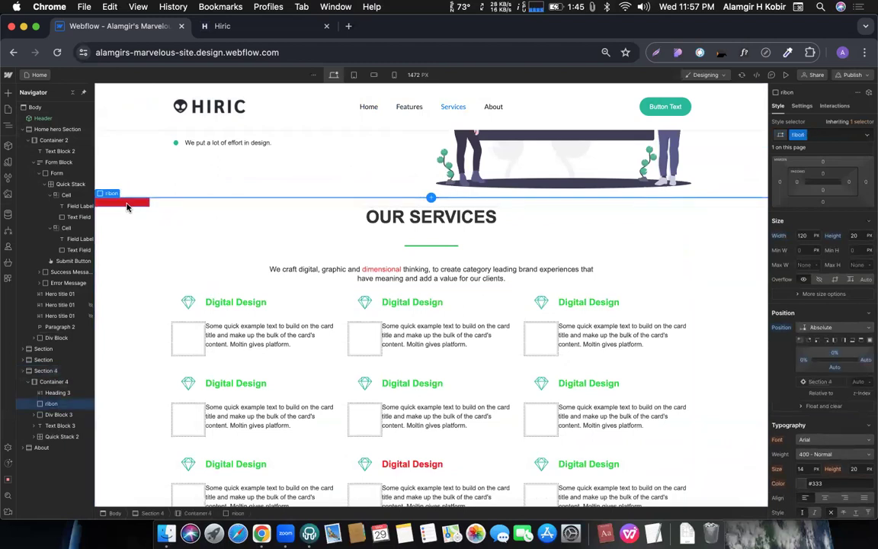
click(790, 74)
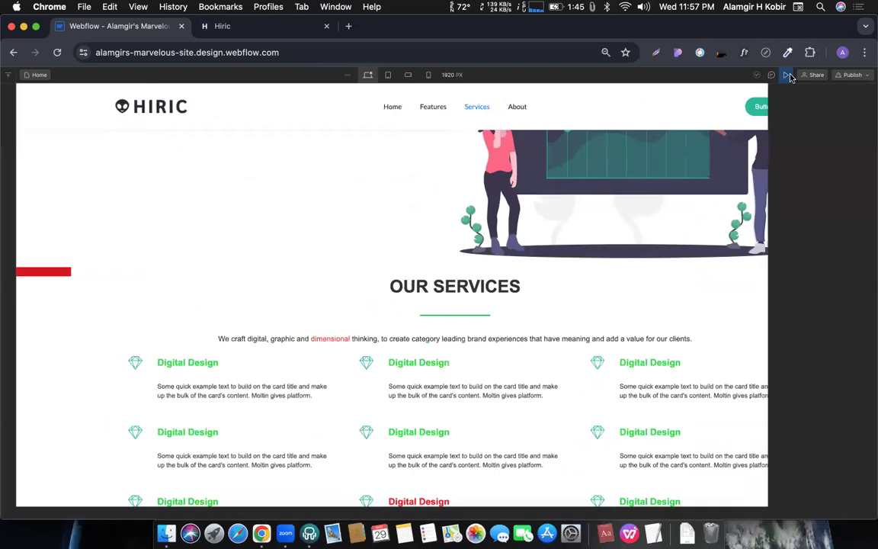
click(787, 74)
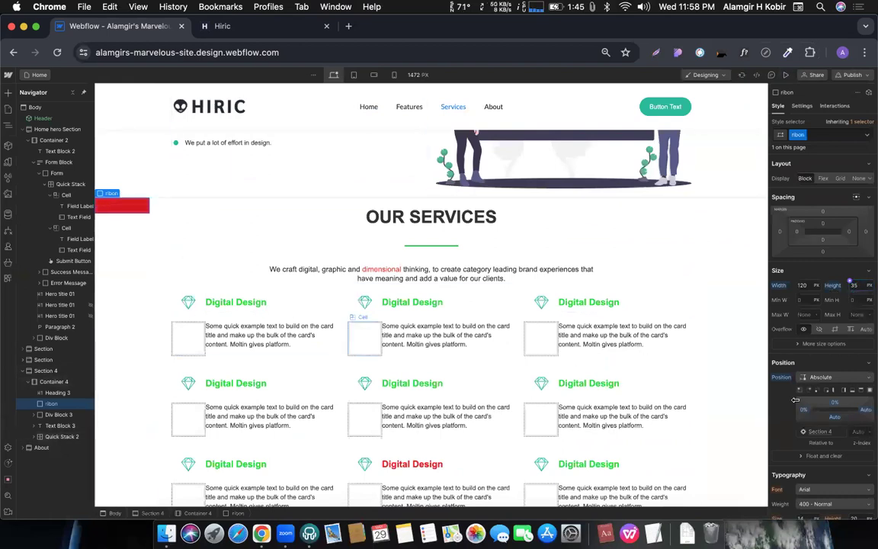
- Add a 2D & 3D transform of type Rotate to the ribbon
scroll(785, 402, down, 6)
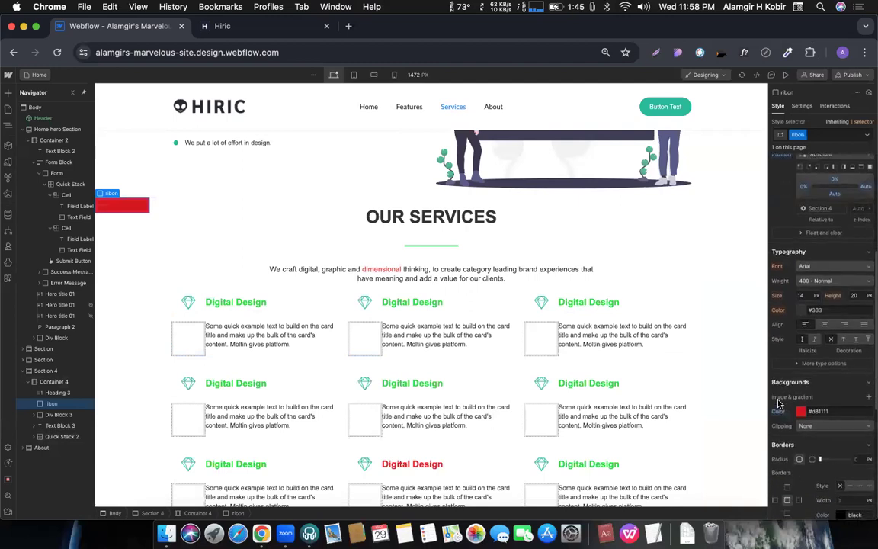
scroll(781, 396, down, 6)
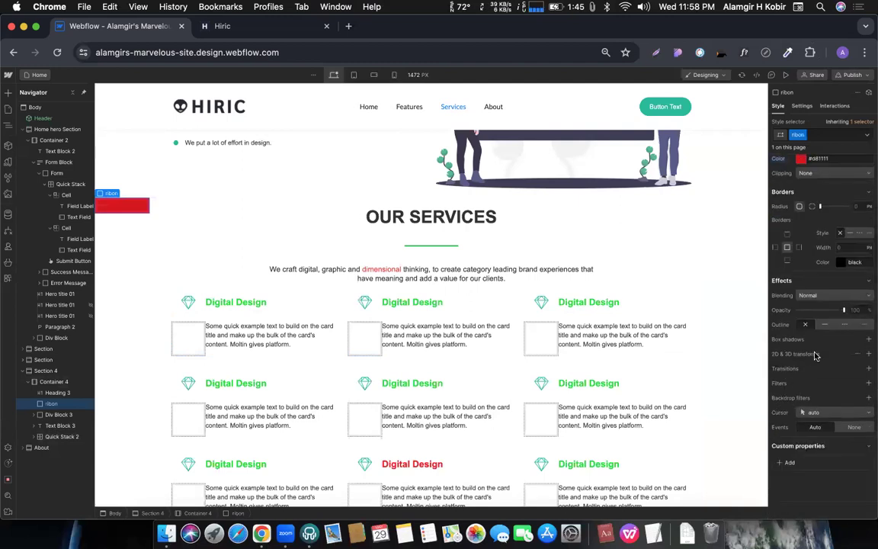
click(867, 354)
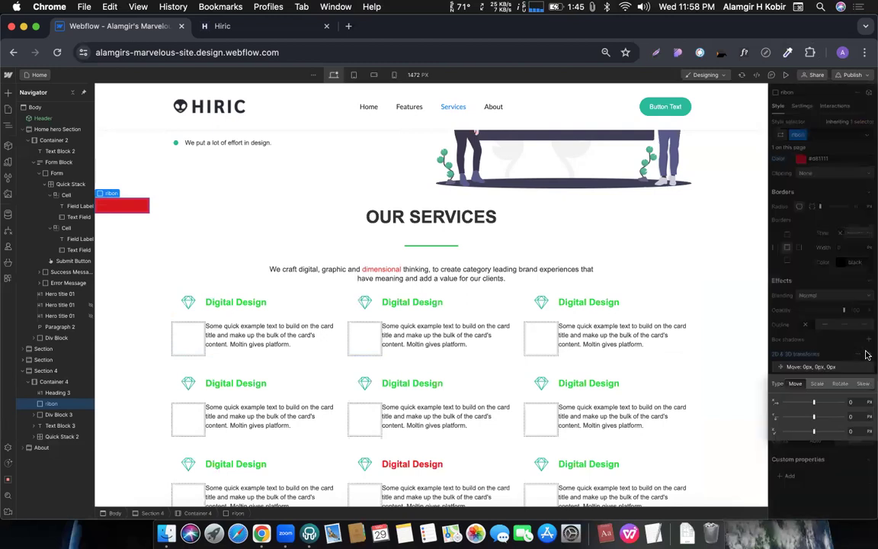
click(838, 383)
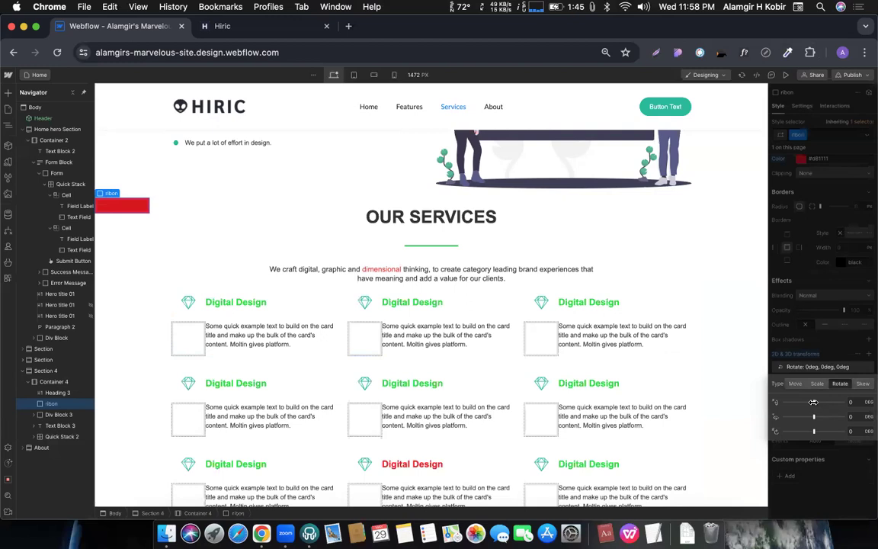
- Try rotating the ribbon 91 degrees about the X axis and about the Y axis, resetting each angle to 0
drag(813, 402, 831, 400)
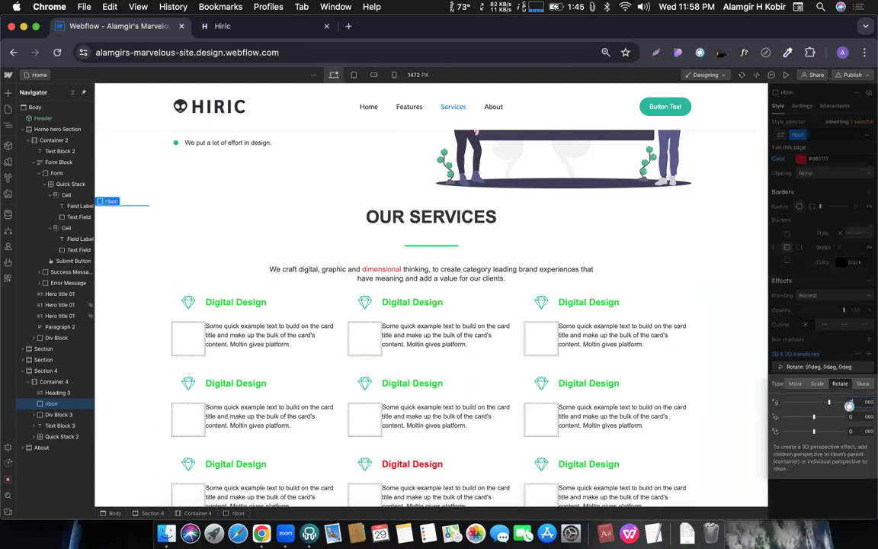
key(Return)
drag(814, 417, 853, 415)
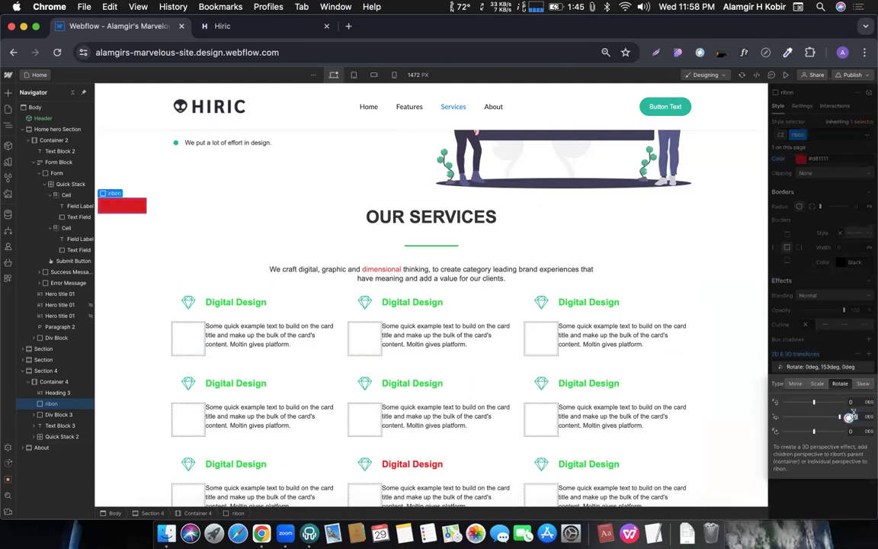
key(Return)
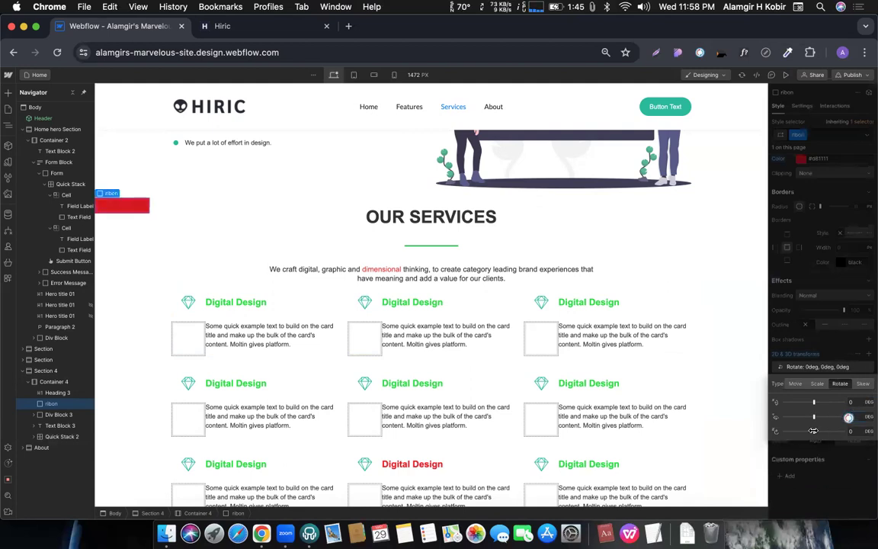
- Rotate the ribbon -34 degrees about the Z axis and set its border radius to 5 px
mouse_move(813, 431)
mouse_down()
mouse_move(823, 430)
mouse_move(808, 432)
mouse_up()
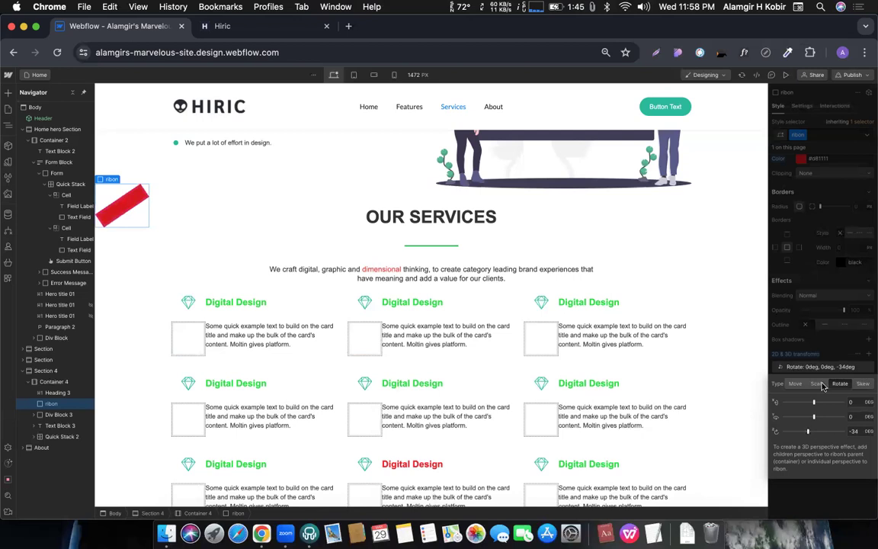
click(823, 287)
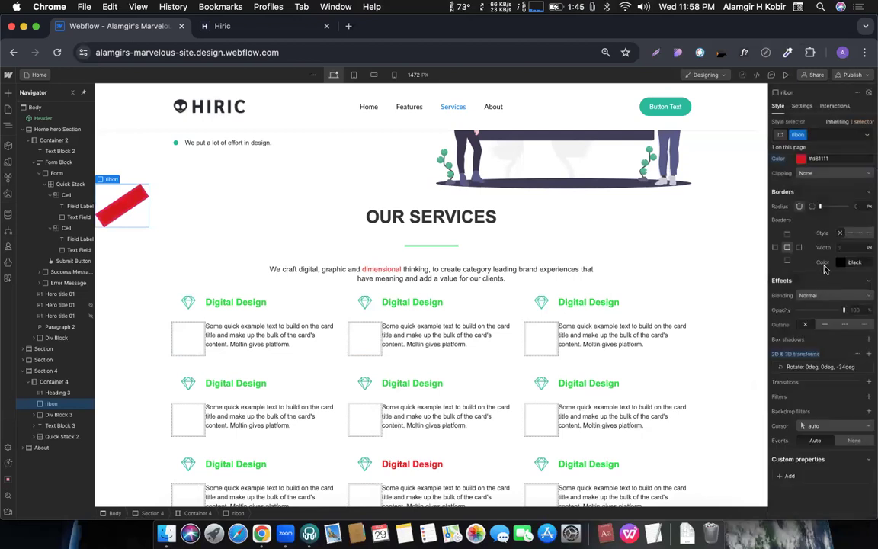
scroll(823, 274, up, 3)
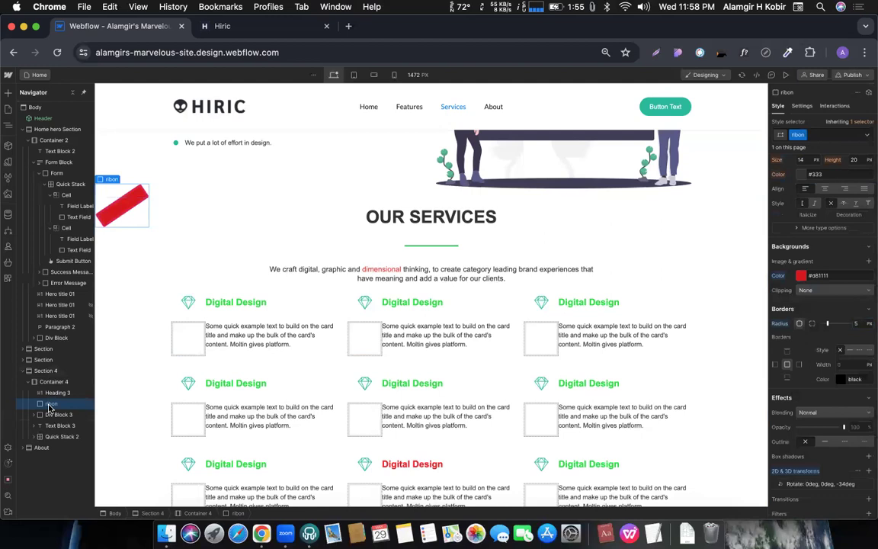
- Add a Text Block inside the ribbon and replace its placeholder text with "5% Discount"
click(8, 93)
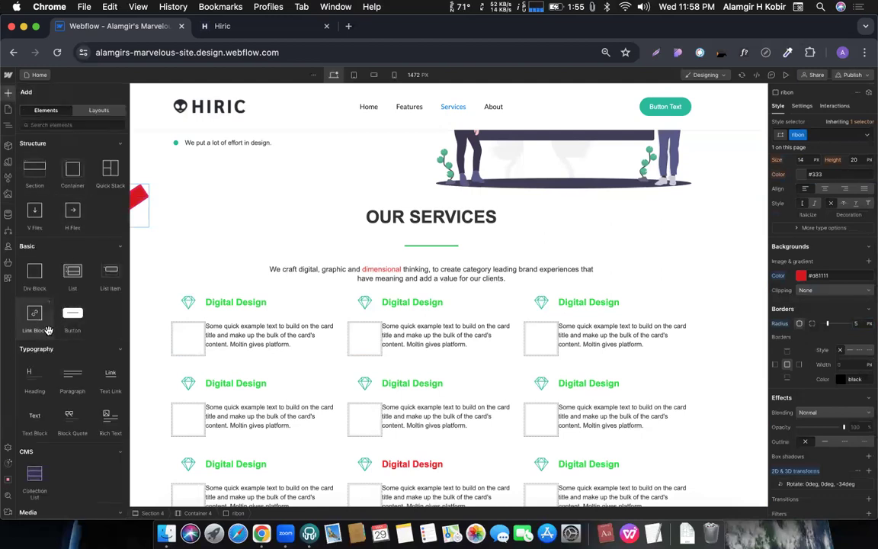
drag(29, 417, 125, 196)
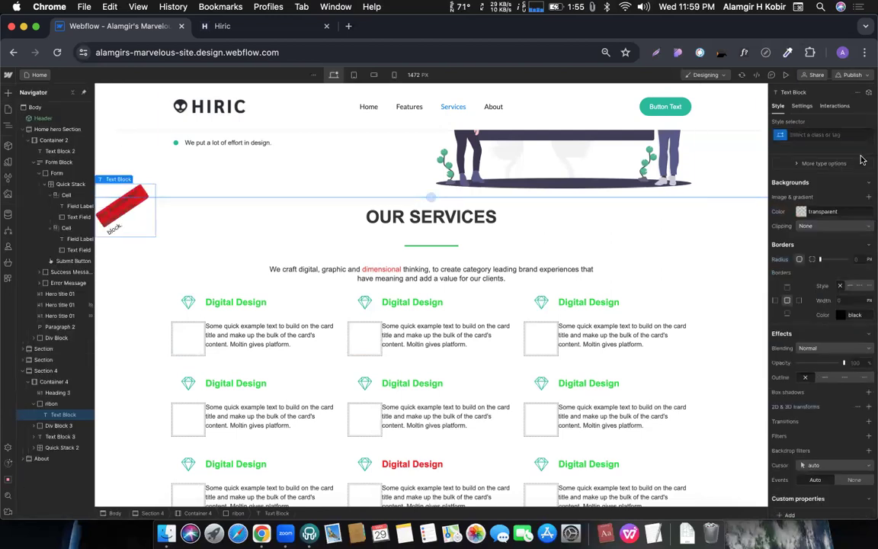
double_click(119, 217)
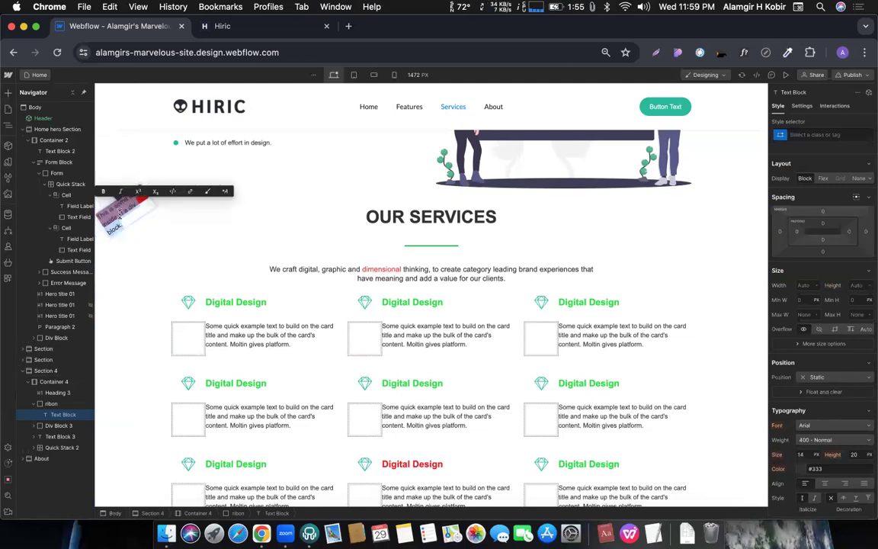
key(BackSpace)
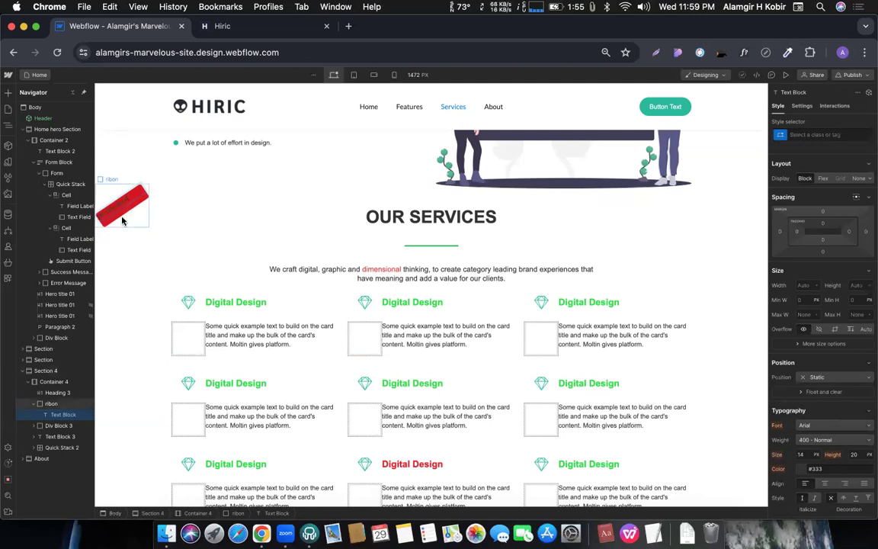
- Set the color of the ribbon's discount text to light gray #e5e5e5
scroll(809, 354, down, 3)
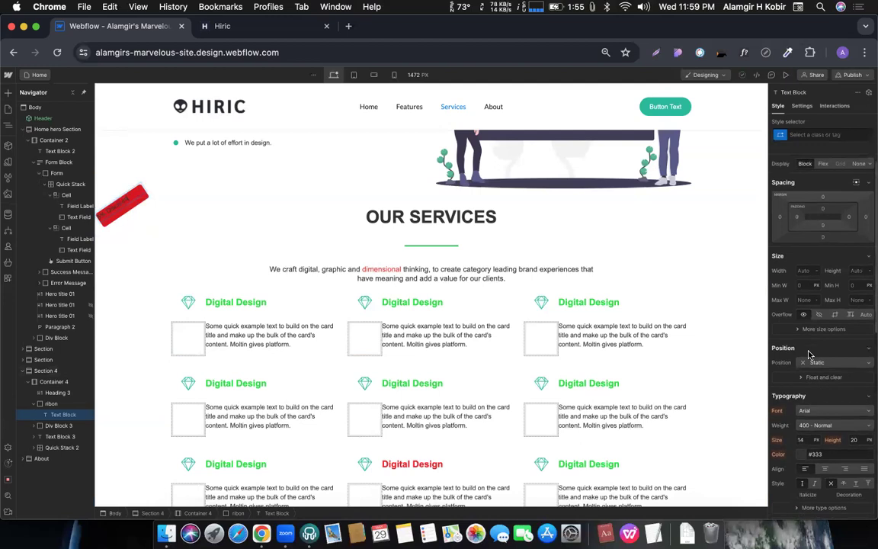
click(800, 372)
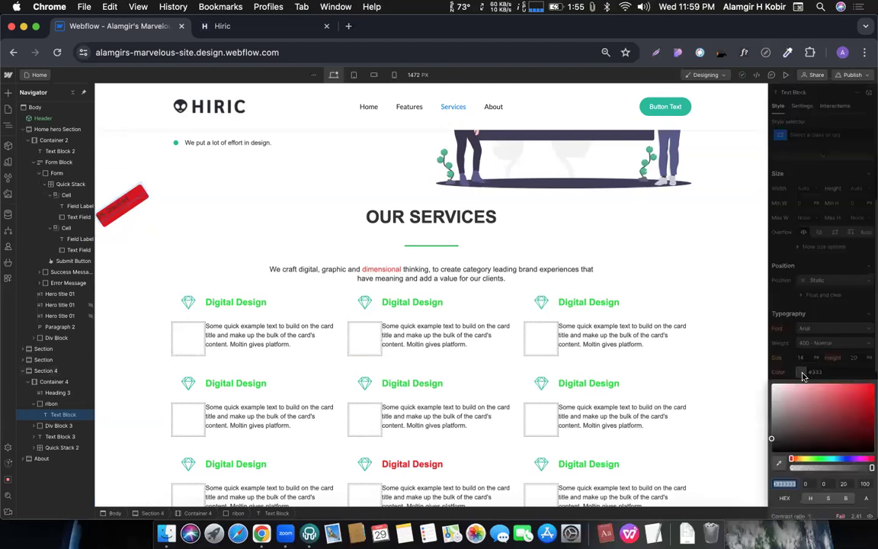
click(771, 389)
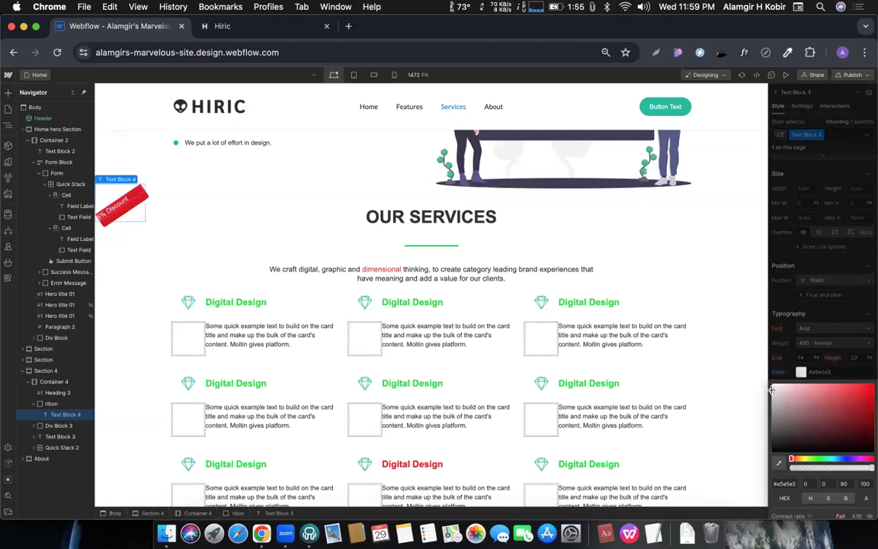
click(819, 335)
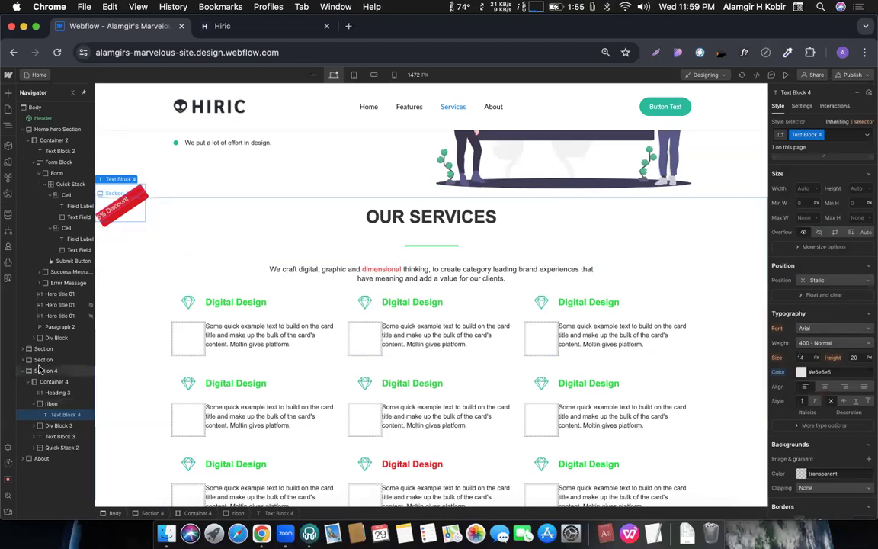
- Set the ribbon's display to Flex with both X and Y alignment at Center, and preview the page
click(50, 404)
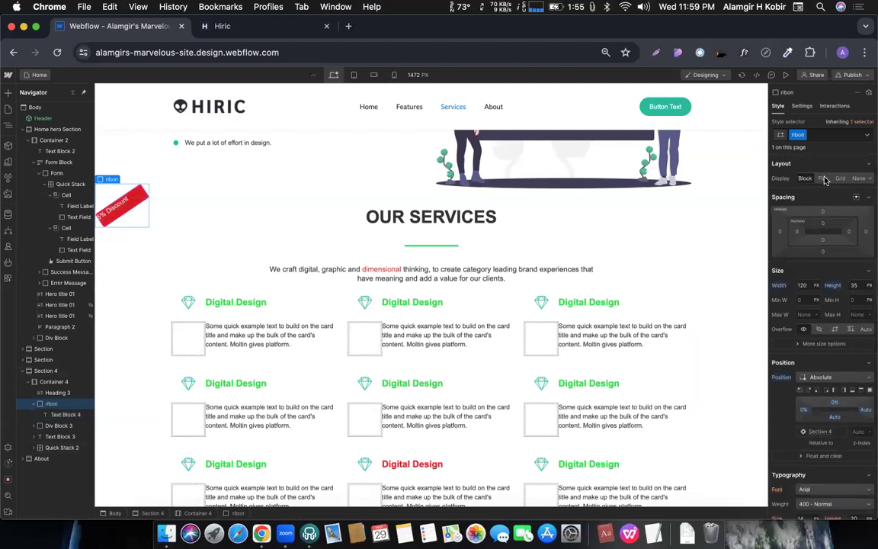
click(823, 178)
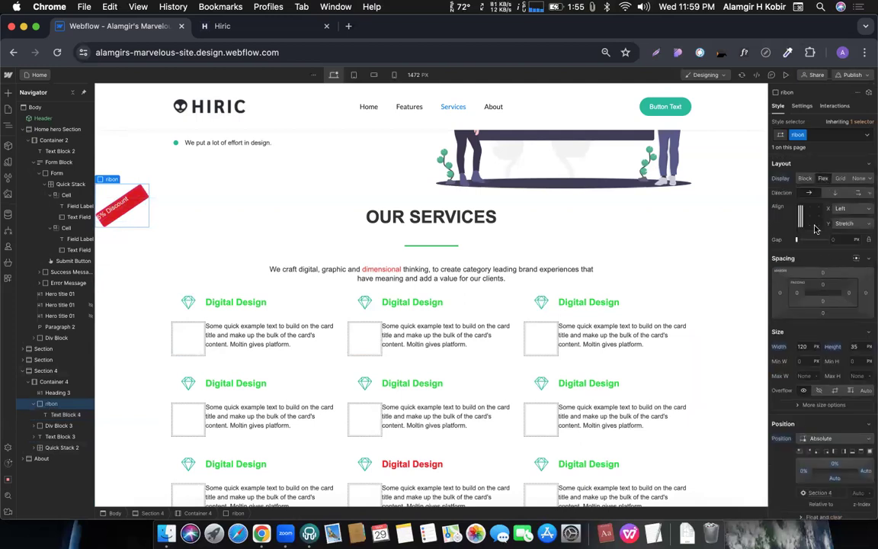
click(811, 219)
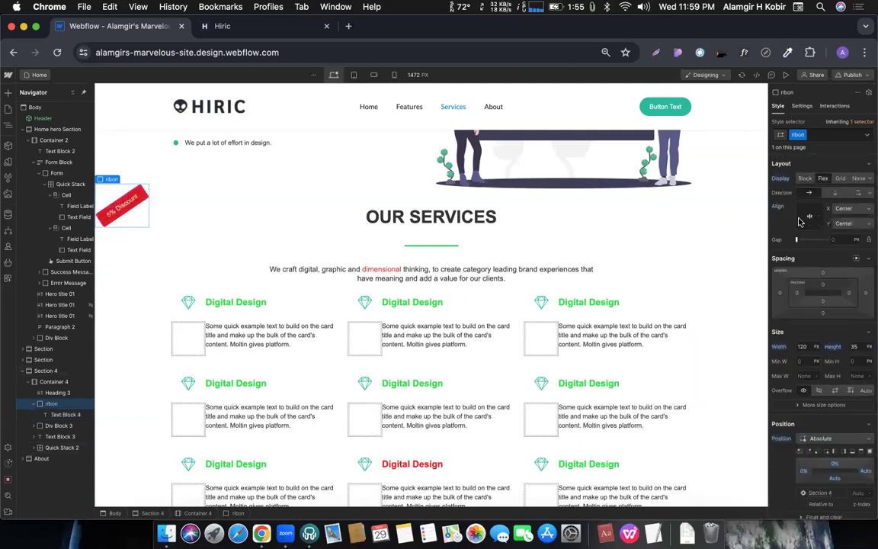
click(790, 336)
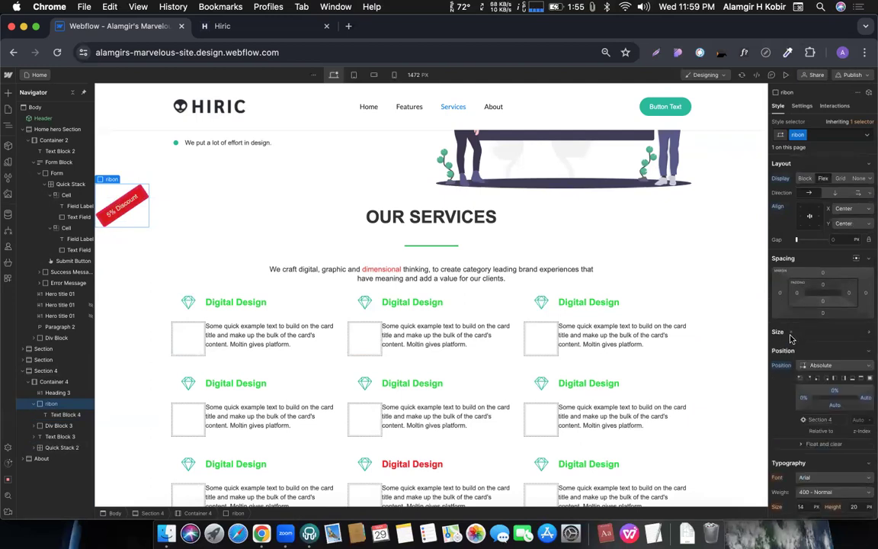
click(791, 335)
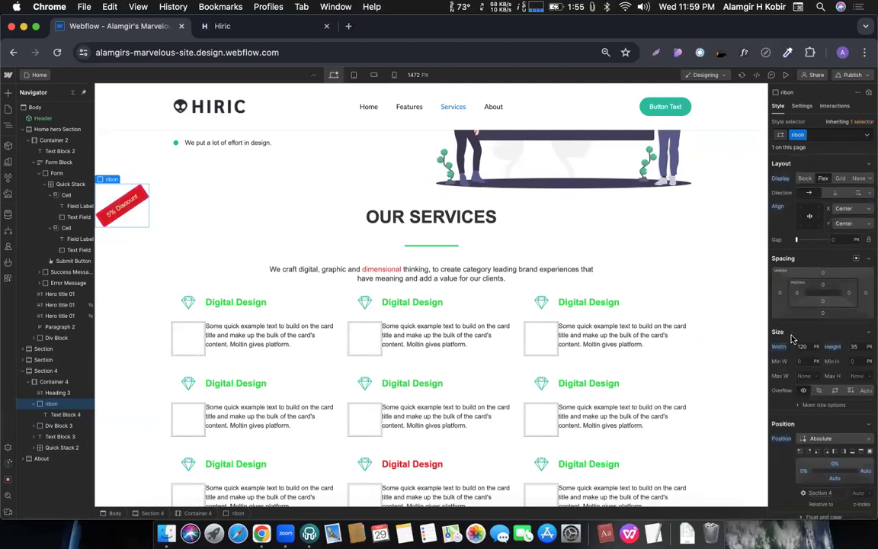
click(786, 74)
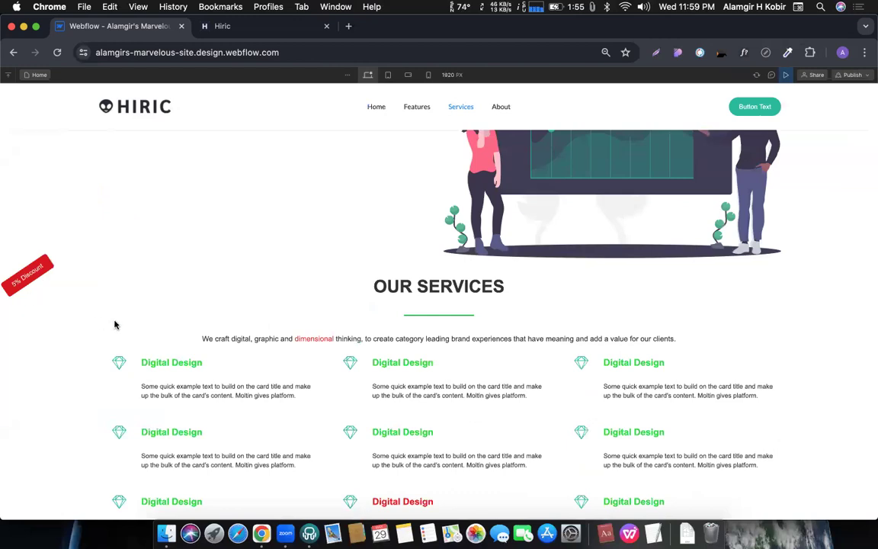
click(787, 76)
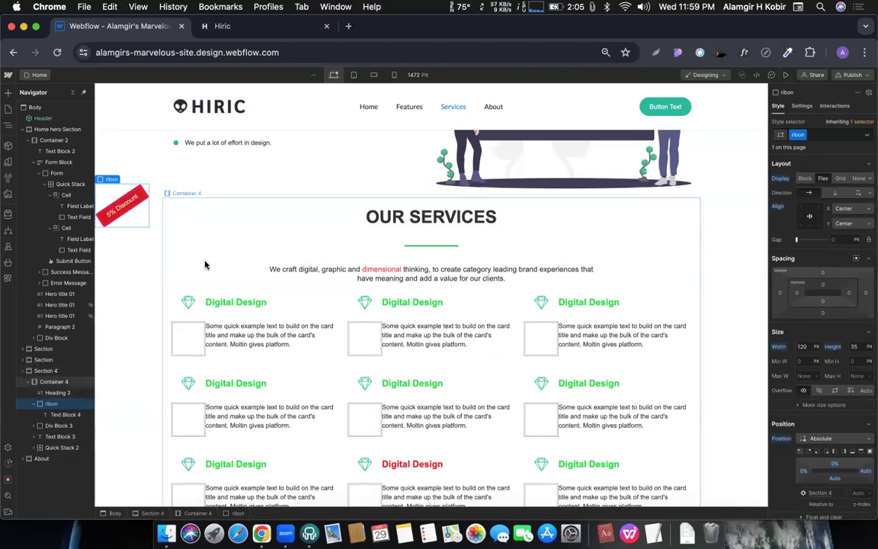
- Try setting the position of the Our Services container to Relative and reset it to Static
click(183, 210)
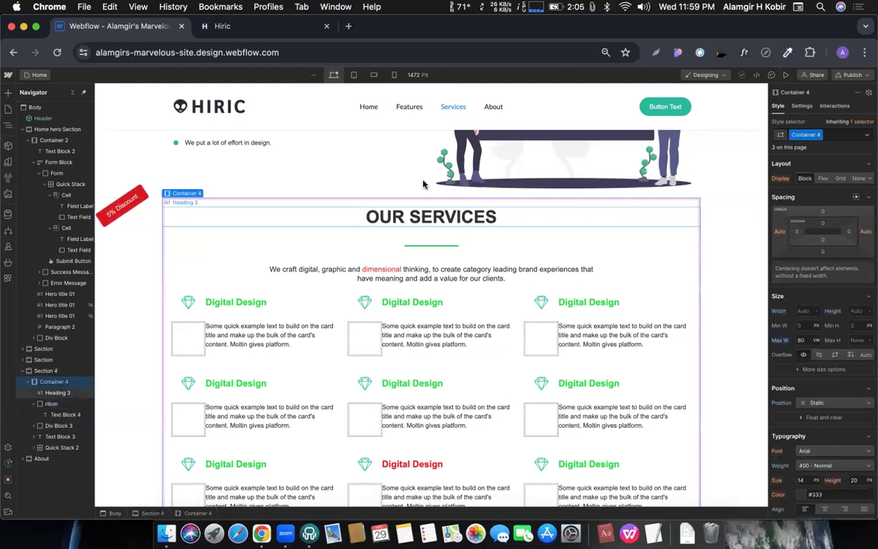
scroll(857, 341, down, 5)
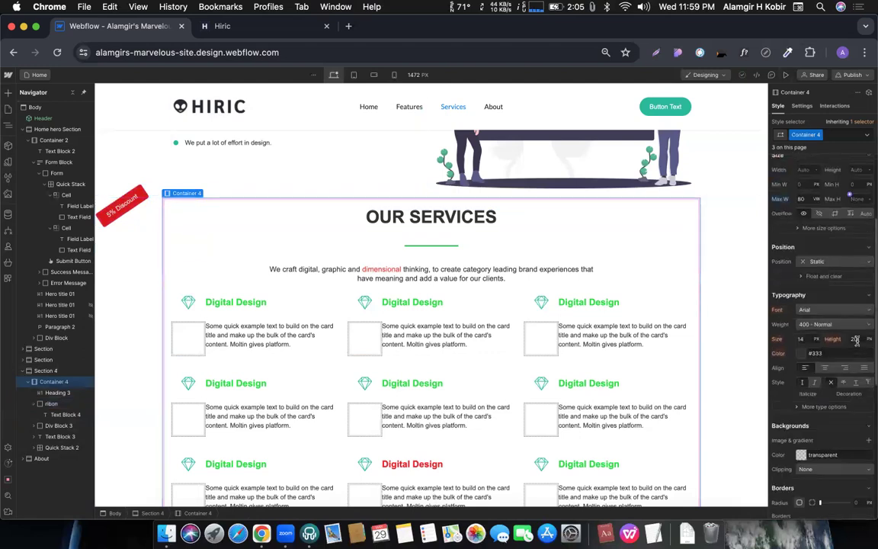
click(820, 257)
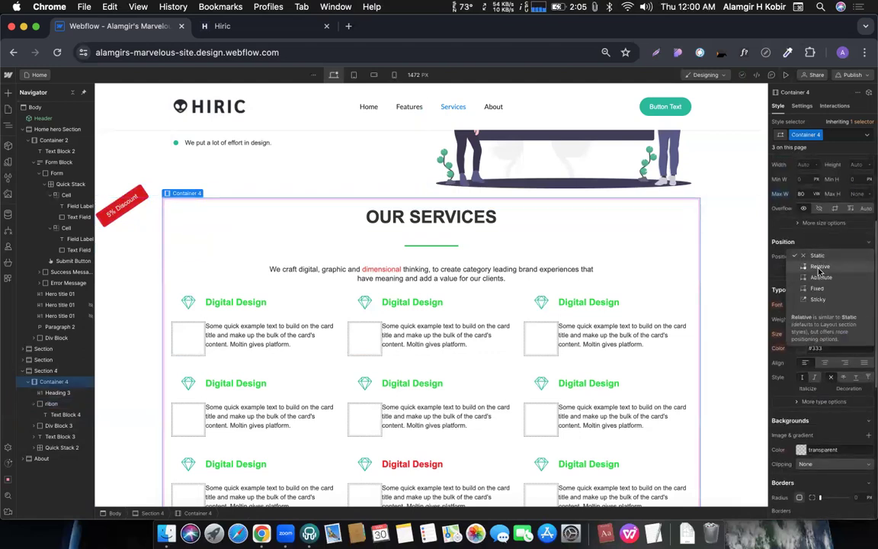
click(820, 266)
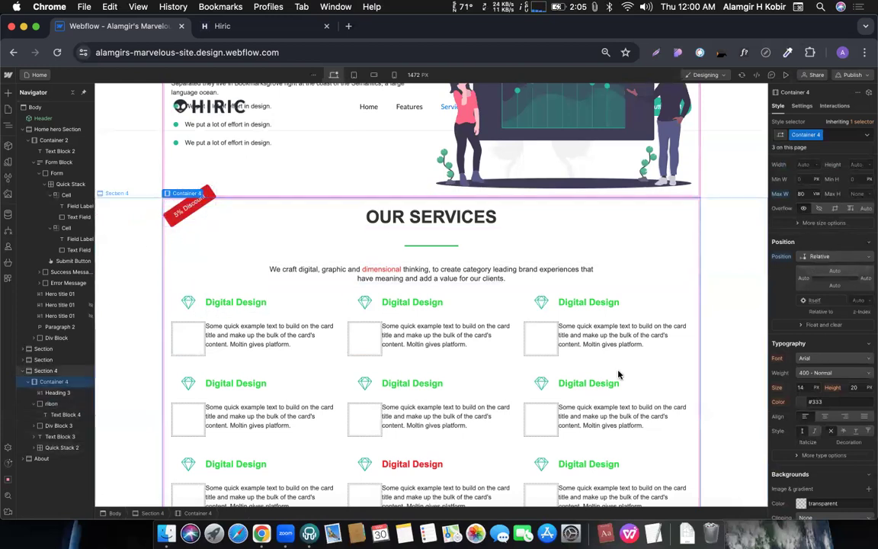
alt+click(784, 259)
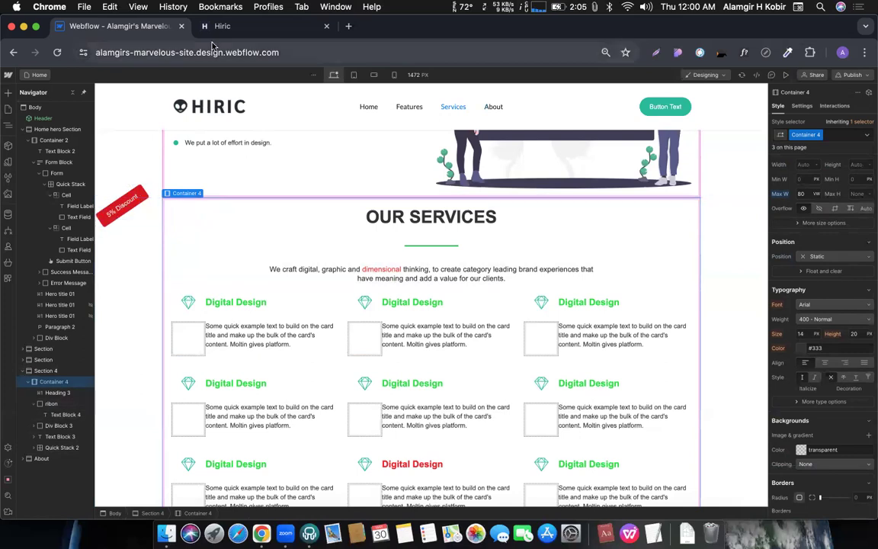
- Search Google for "ribon png" in a new browser tab
click(345, 27)
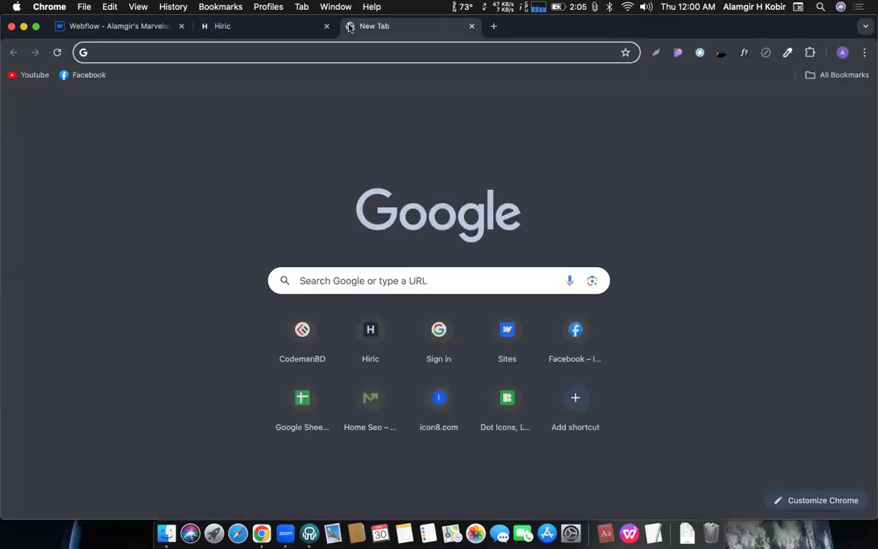
text(ribon)
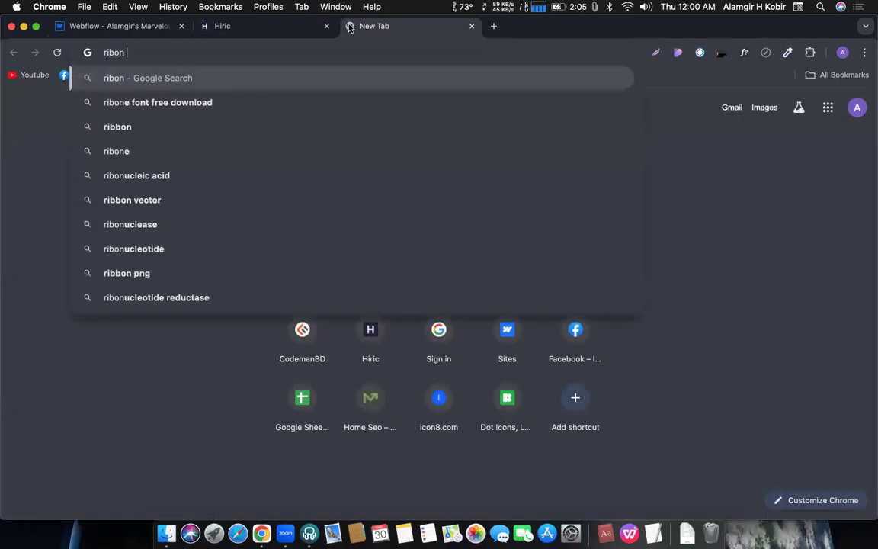
text( f)
key(BackSpace)
text(p)
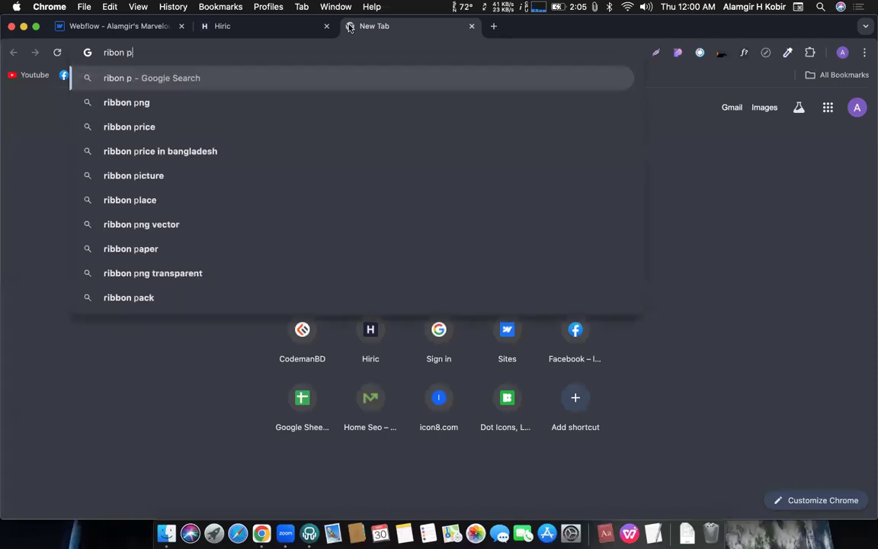
text(ng)
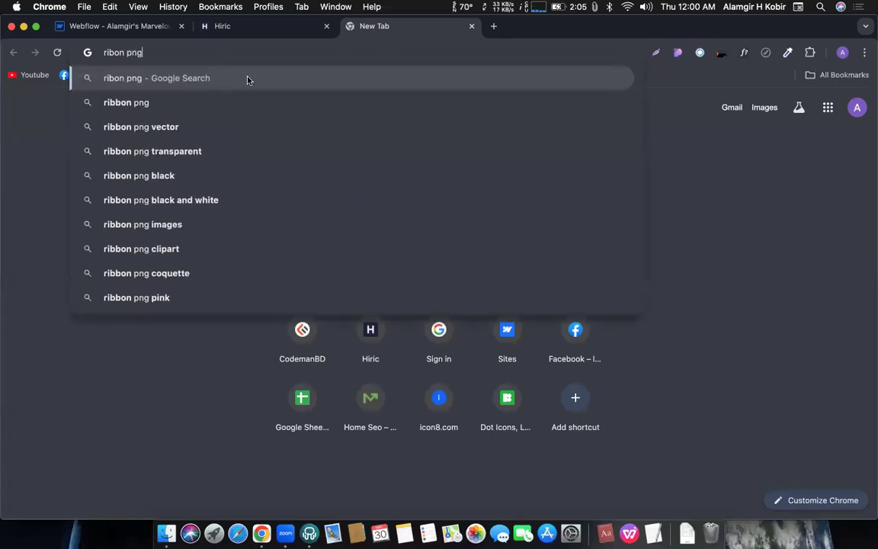
key(Return)
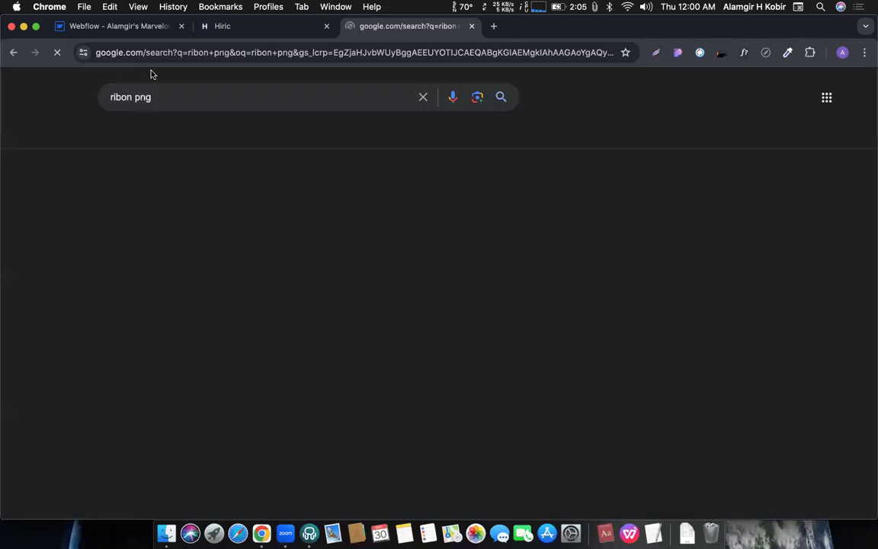
- Browse the Google image results for ribbon png and compare them with the discount ribbon on the Webflow Home page
click(151, 135)
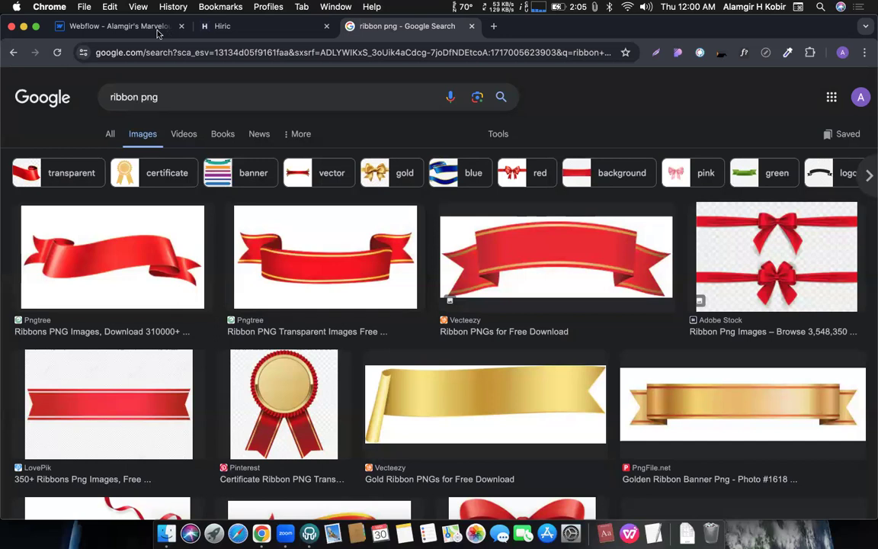
click(125, 27)
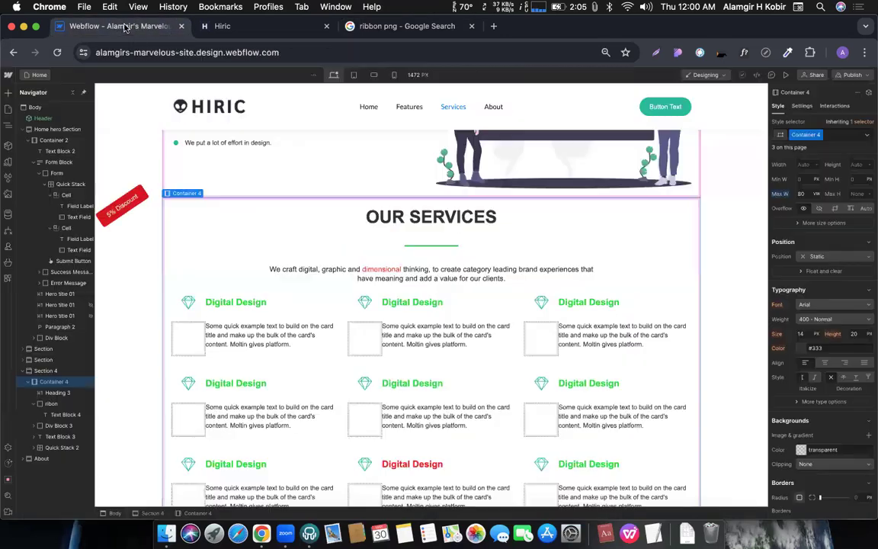
click(393, 26)
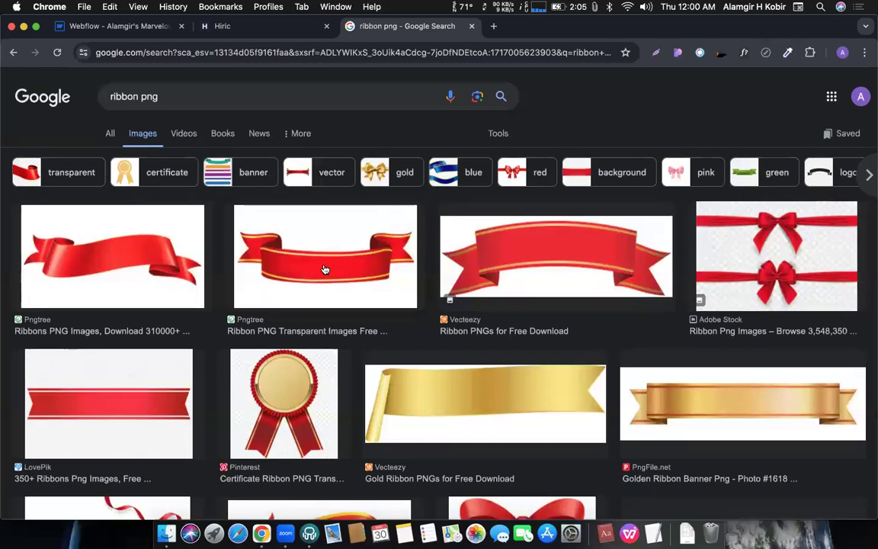
scroll(325, 270, down, 5)
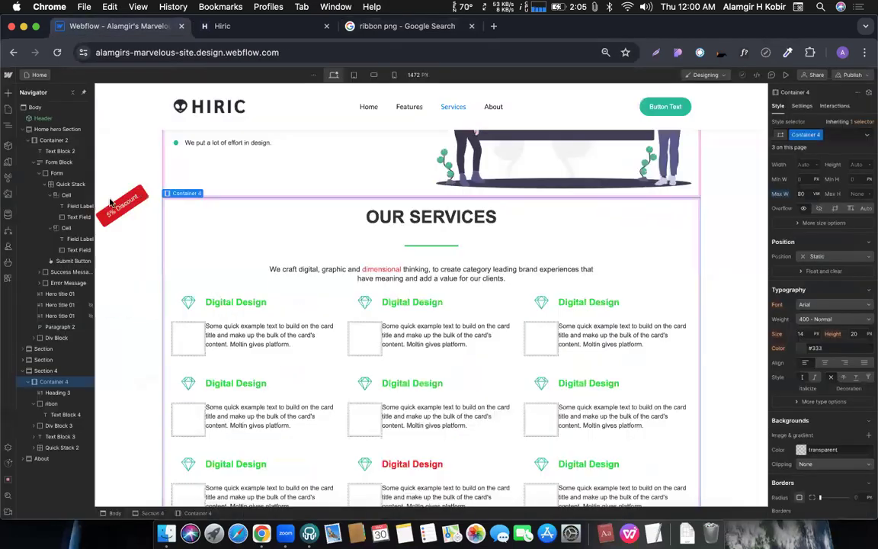
click(77, 26)
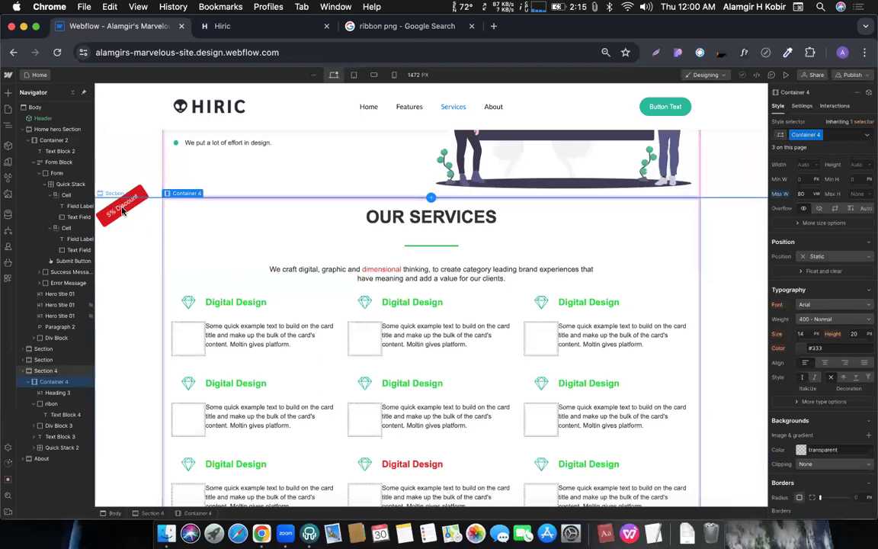
click(385, 34)
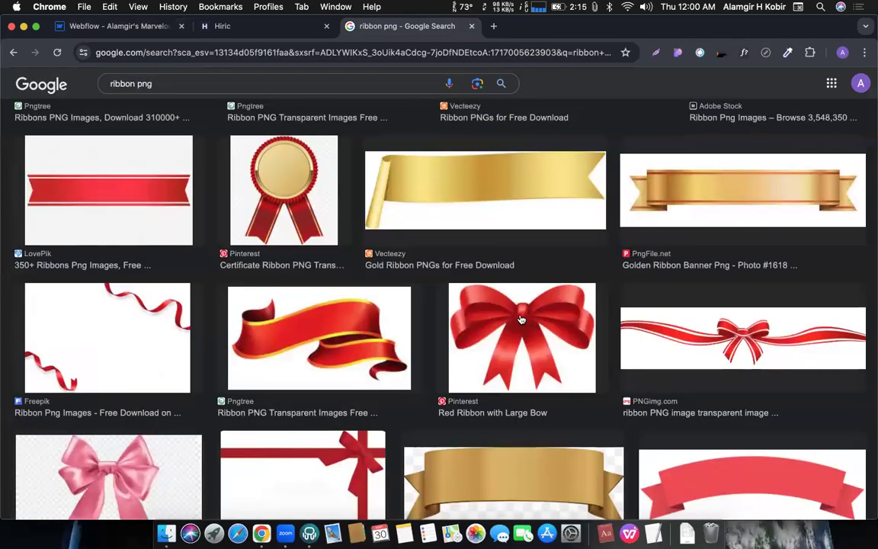
scroll(521, 319, down, 4)
scroll(521, 320, down, 1)
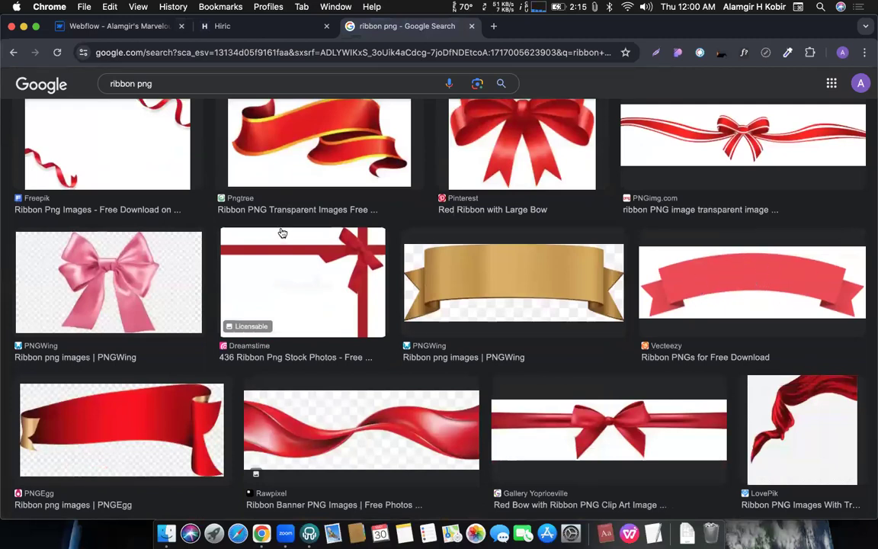
click(132, 27)
scroll(419, 303, up, 5)
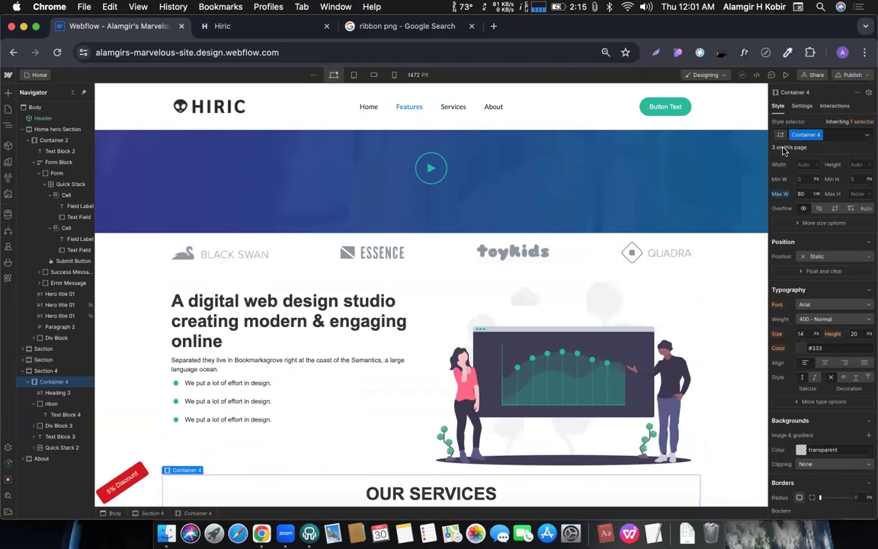
scroll(450, 252, up, 3)
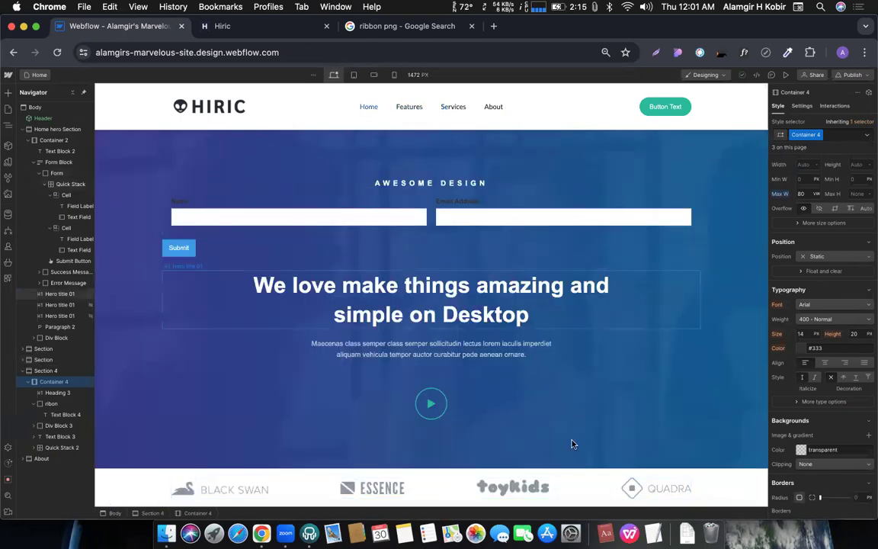
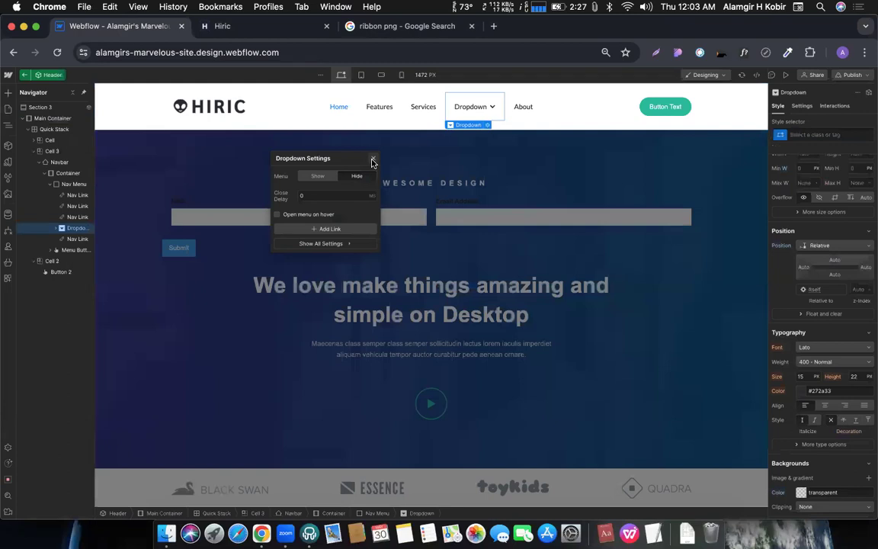
- Preview the Home page, expand the header's Dropdown menu, and return to the design view
click(478, 109)
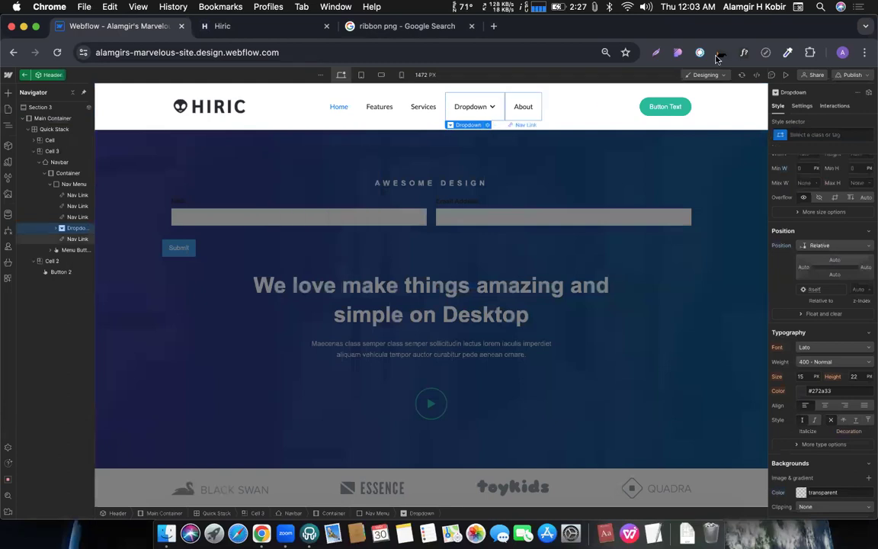
click(787, 77)
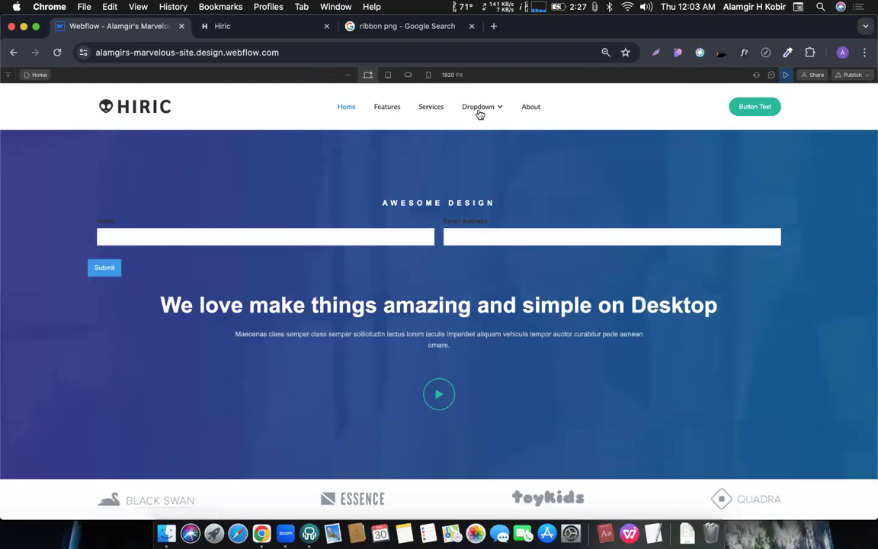
click(497, 108)
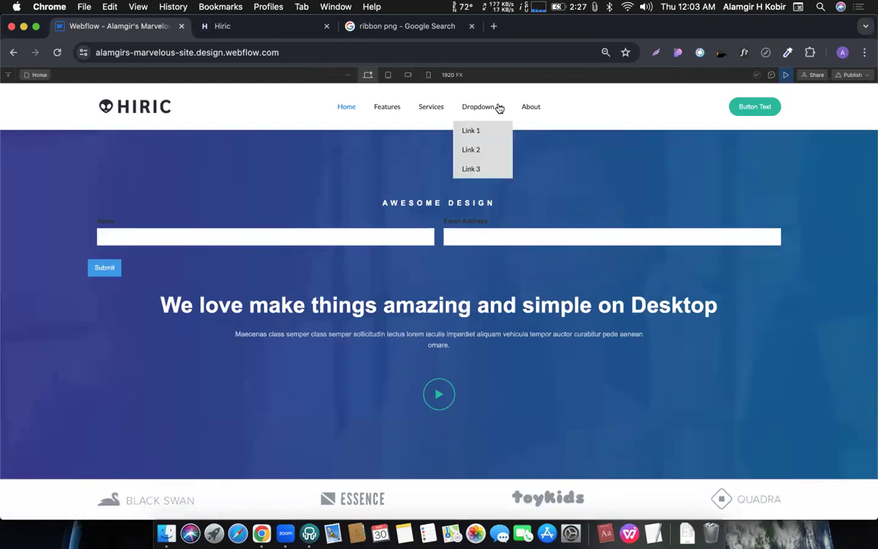
click(786, 76)
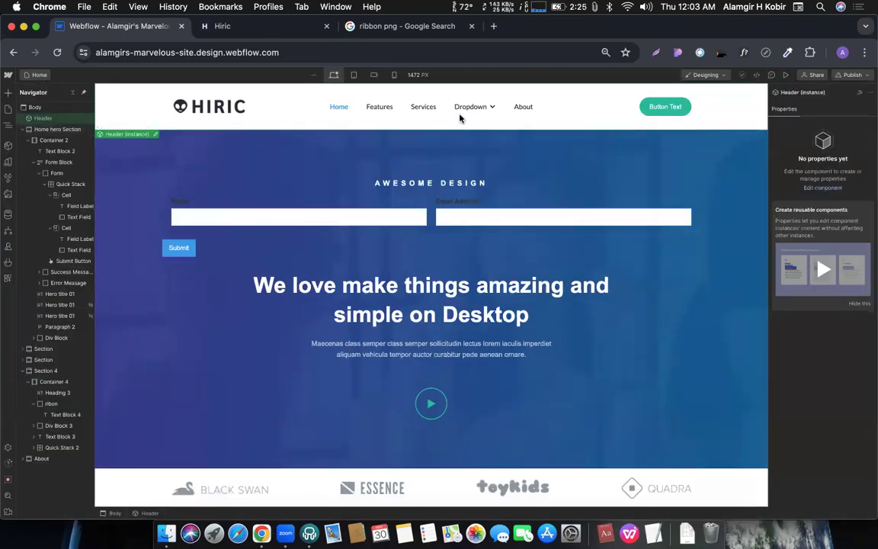
- Edit the Header component and set the nav Dropdown's menu to Show, keeping its settings window clear of the links
double_click(462, 105)
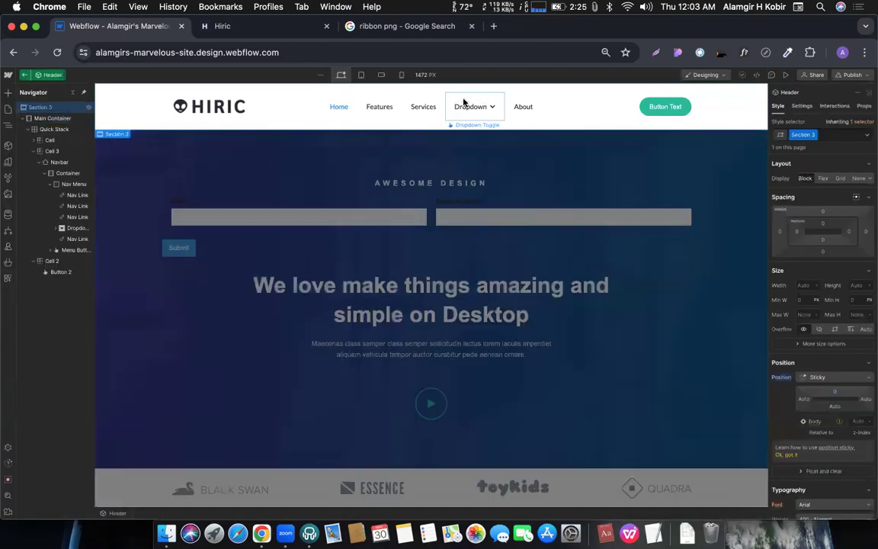
click(462, 103)
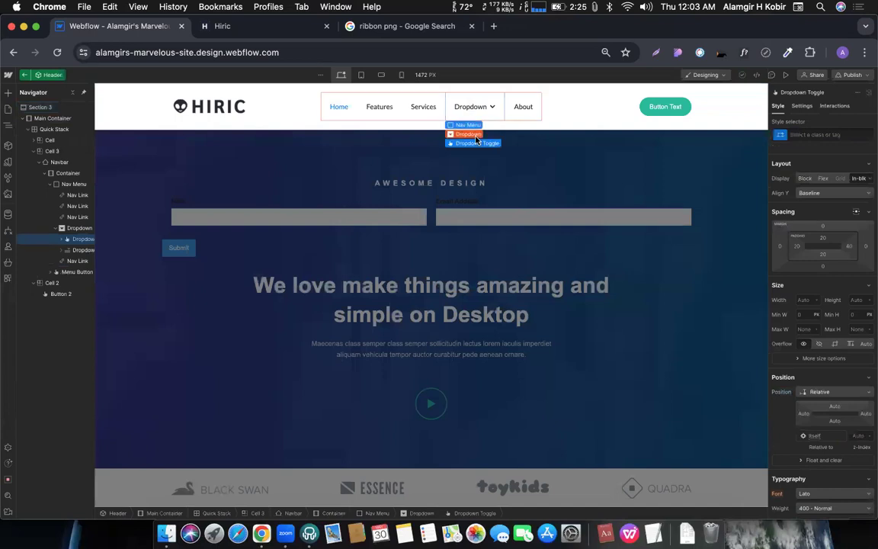
click(466, 134)
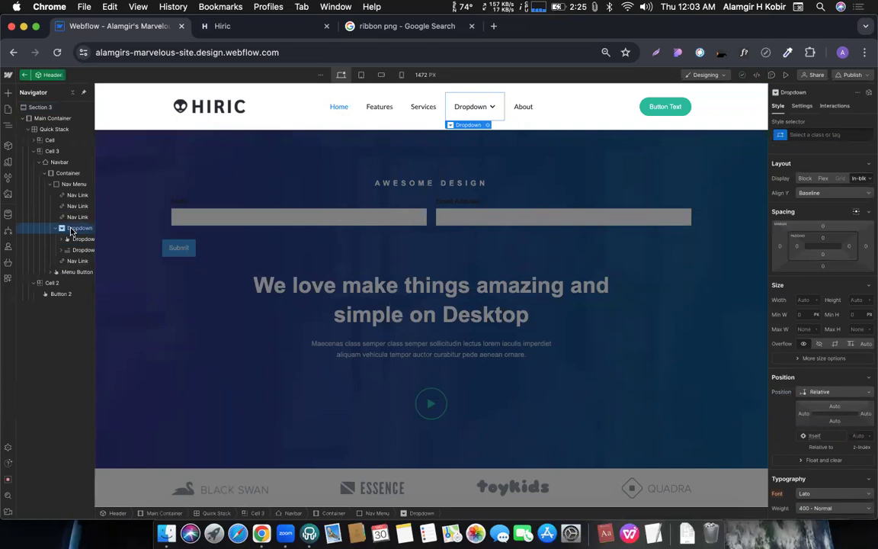
click(488, 126)
click(492, 148)
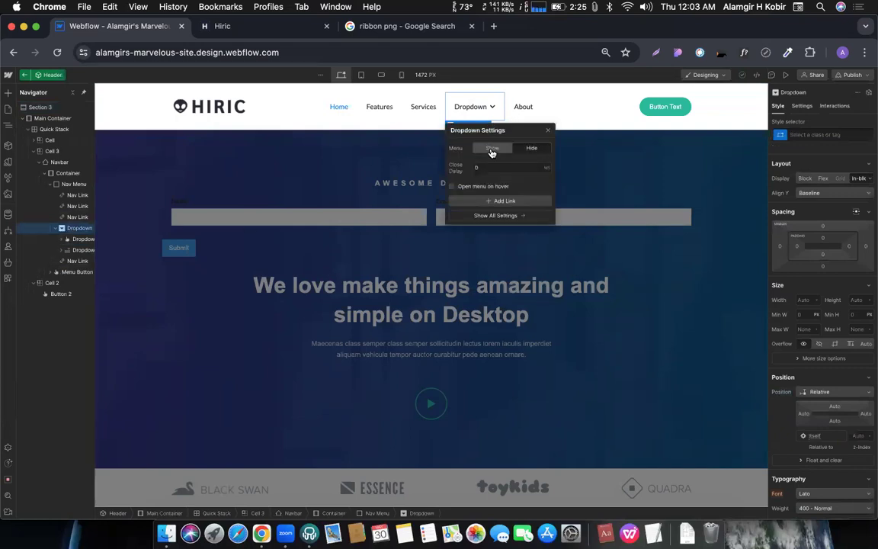
drag(539, 128, 700, 126)
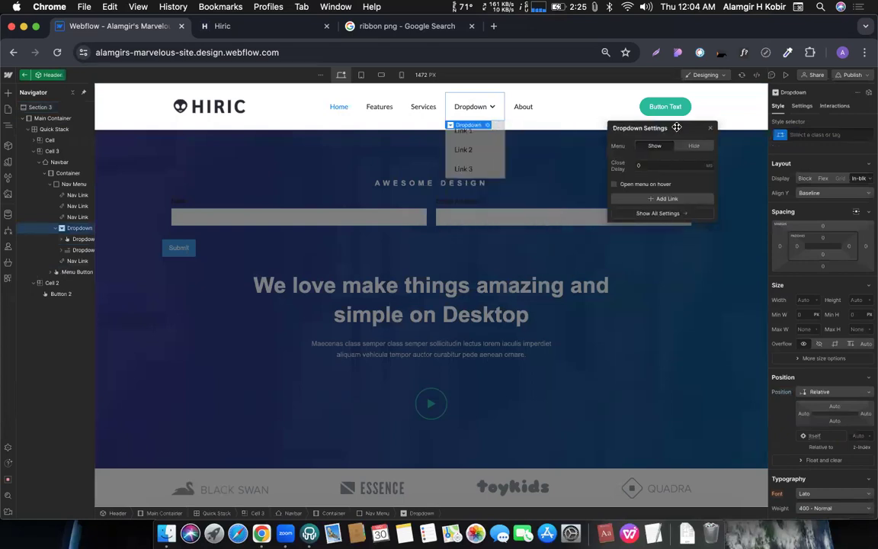
- Rename the first dropdown link to Item 01 and check its link settings
click(470, 135)
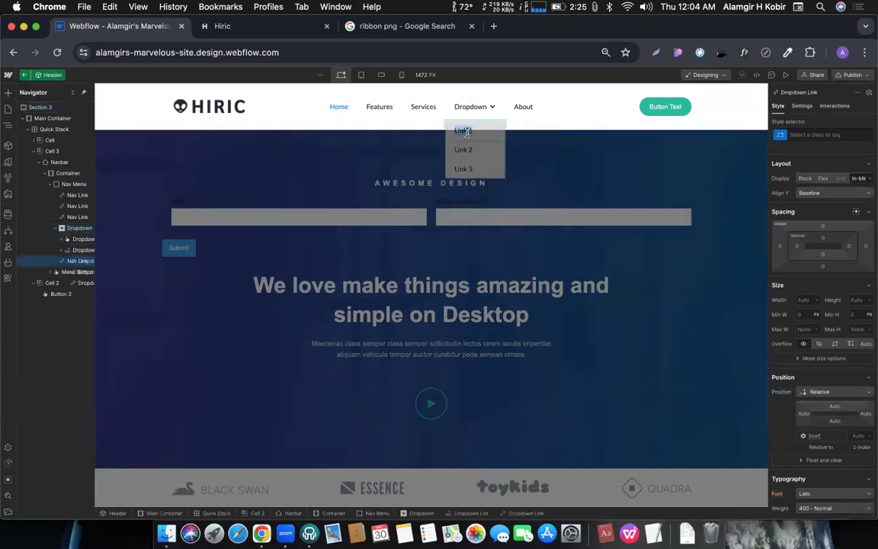
double_click(466, 132)
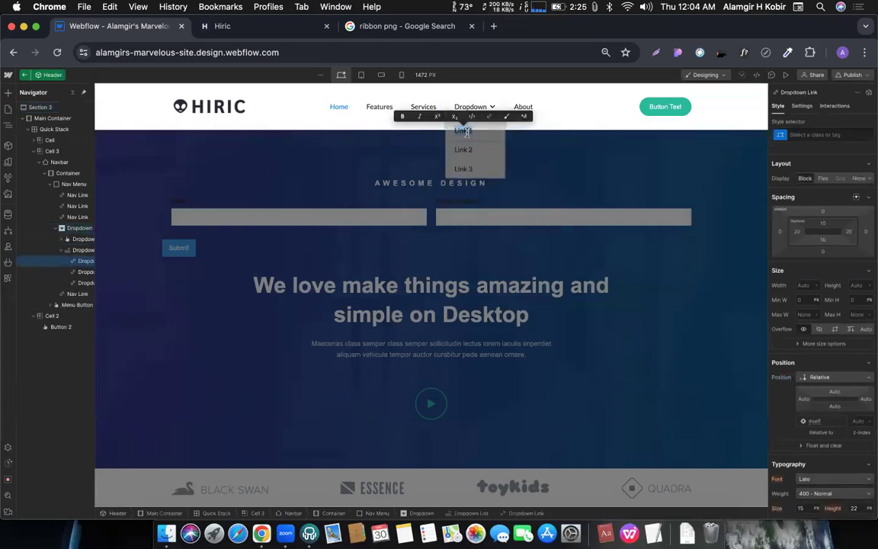
text(Item 01)
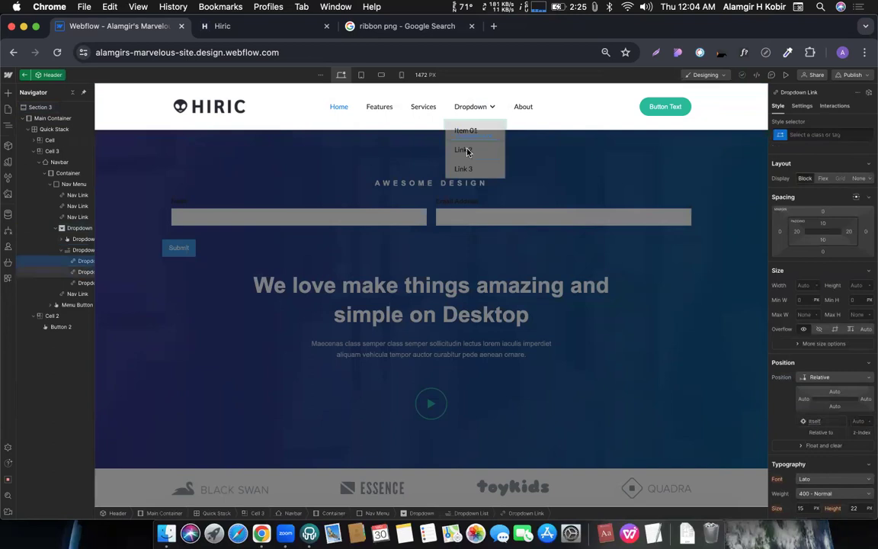
key(Escape)
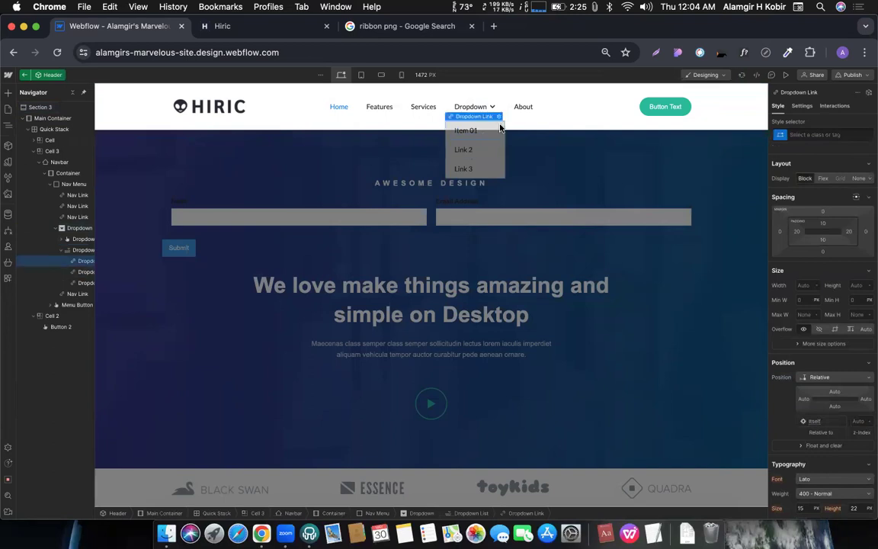
click(499, 118)
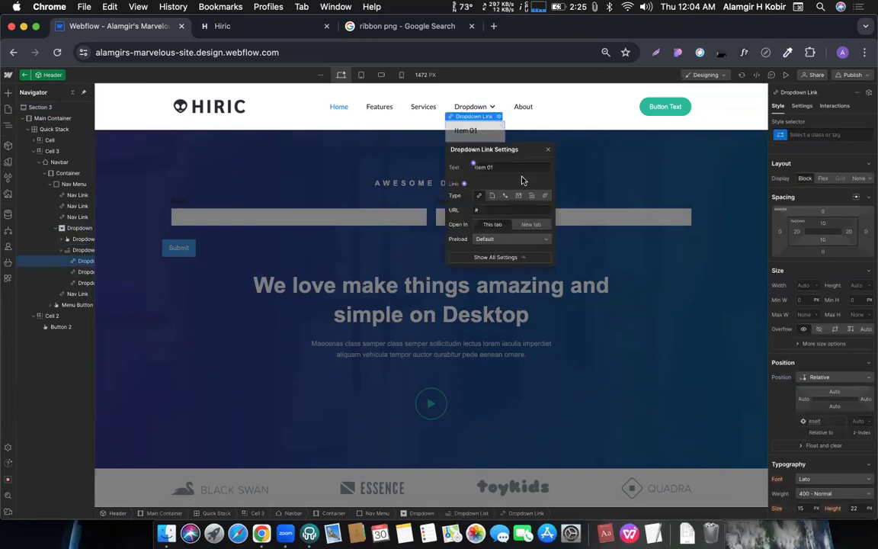
click(547, 150)
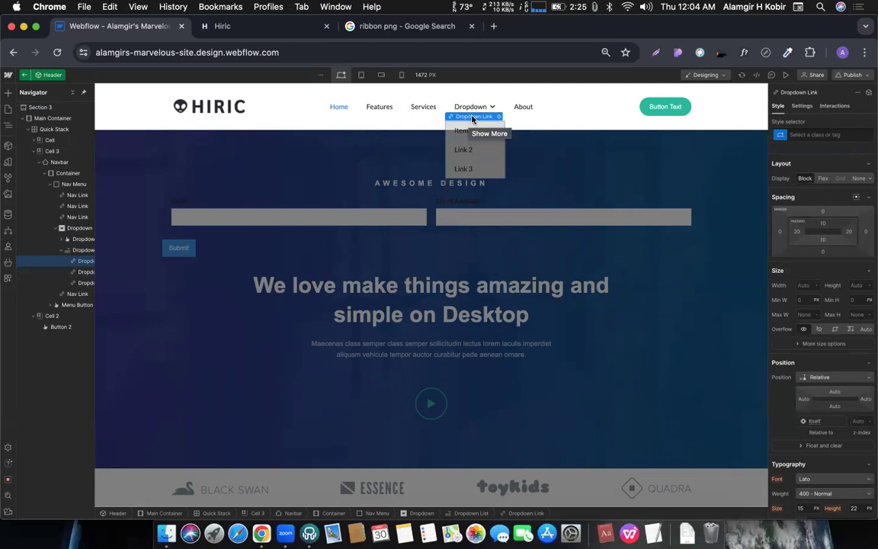
- Set the background color of the Dropdown List to white
mouse_move(470, 114)
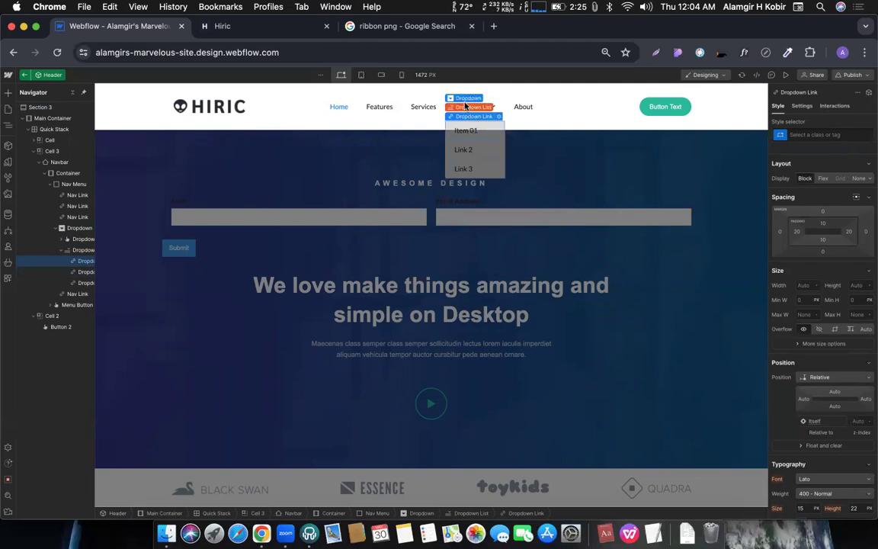
click(464, 108)
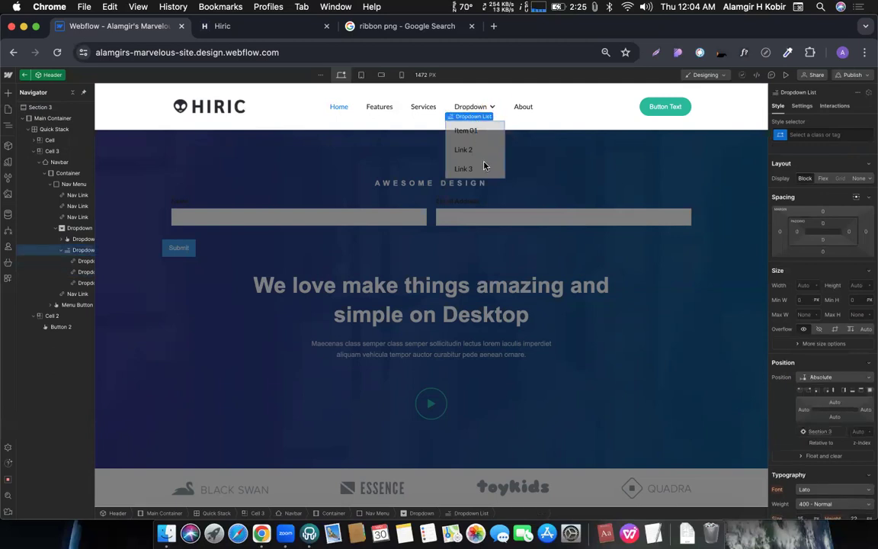
scroll(819, 388, down, 10)
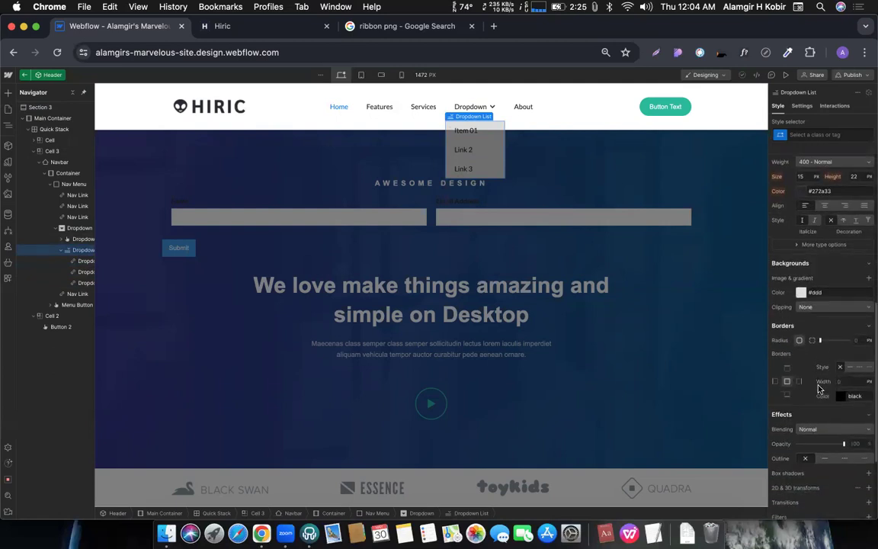
click(801, 280)
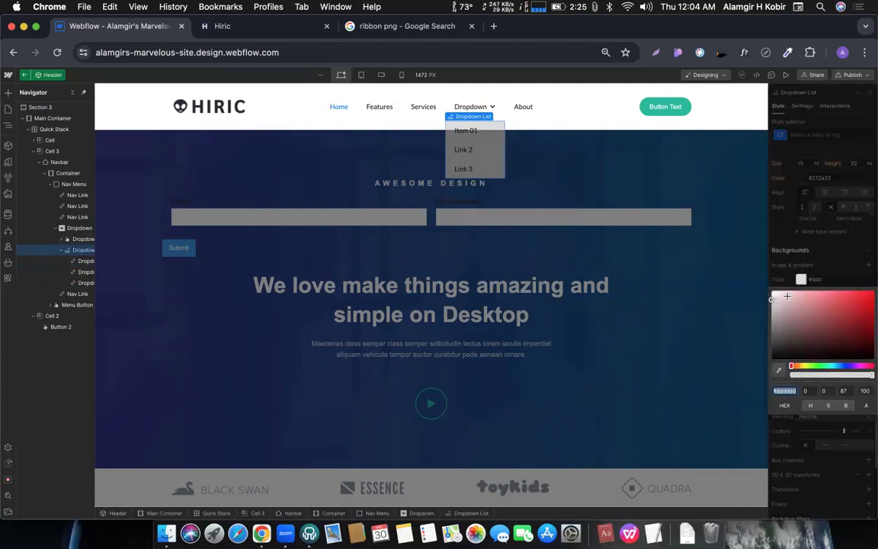
drag(783, 302, 752, 276)
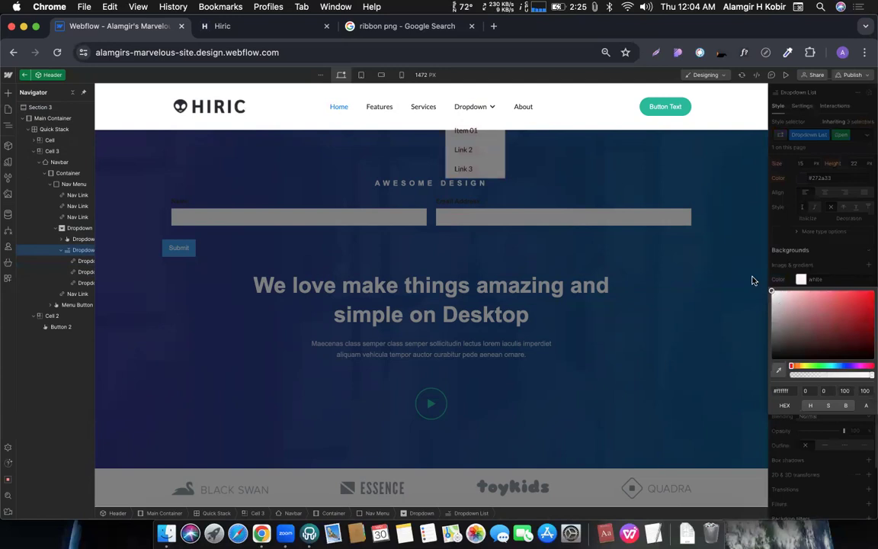
click(800, 265)
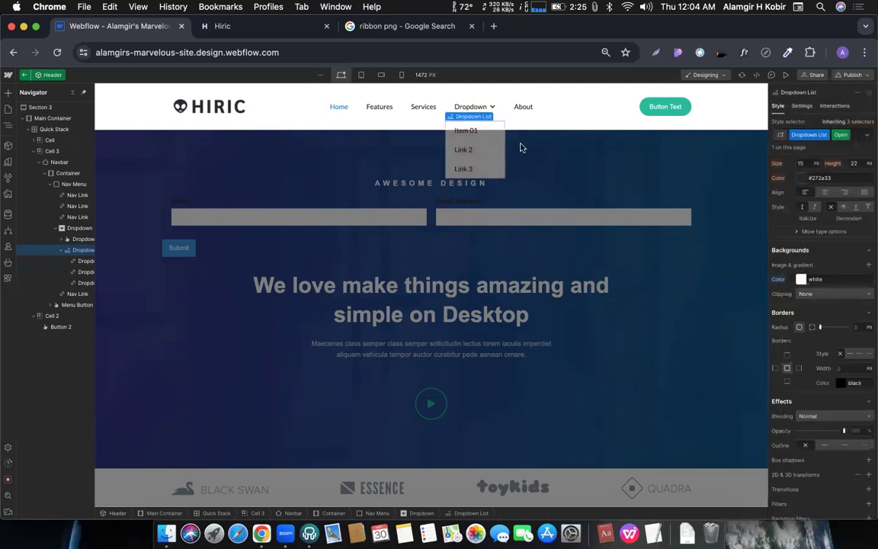
- Replace the second dropdown link's text with the long sample text "cfgvhbjklnk vghbjnlkm;lg" and select the Dropdown Toggle
double_click(461, 151)
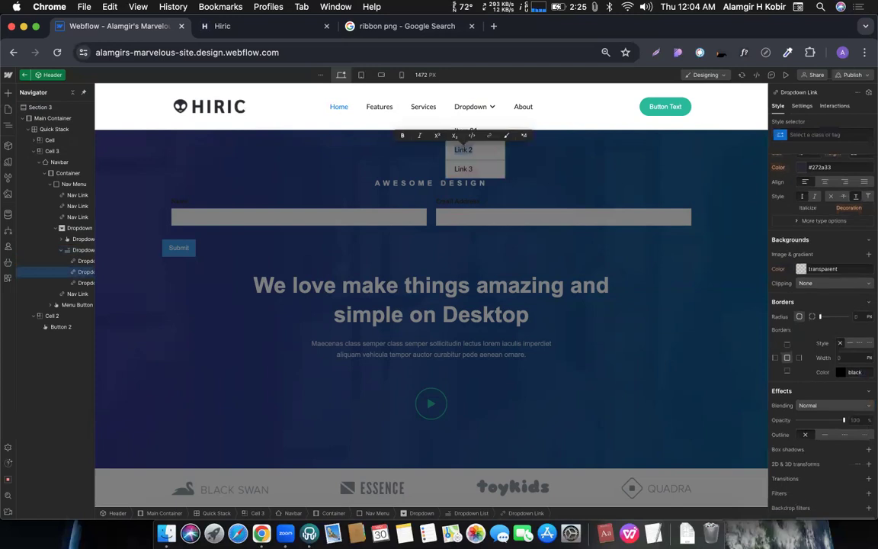
text(cfgvhbjklnk vghbjnlkm;)
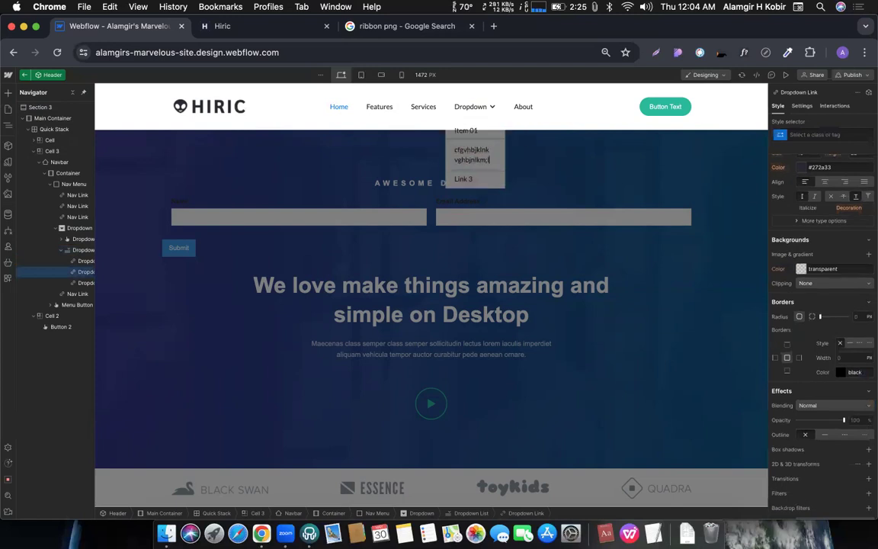
text(lg)
key(Escape)
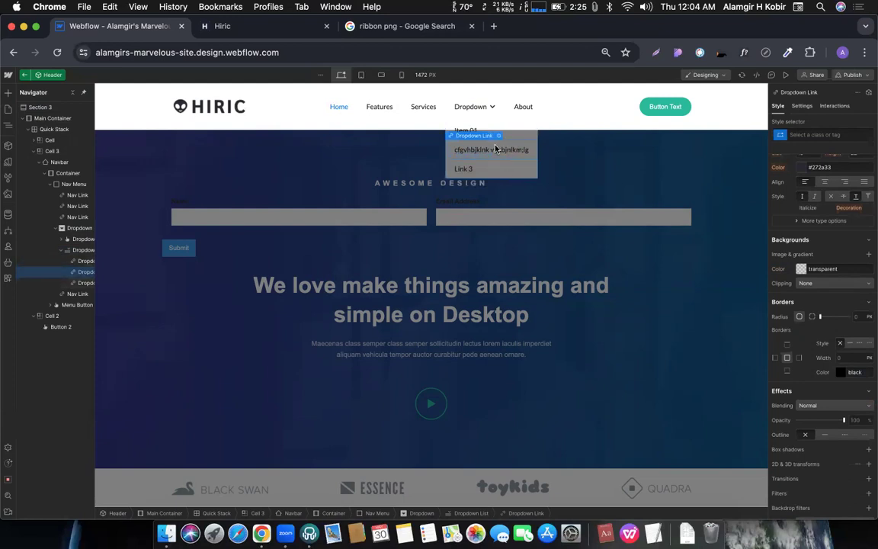
click(462, 116)
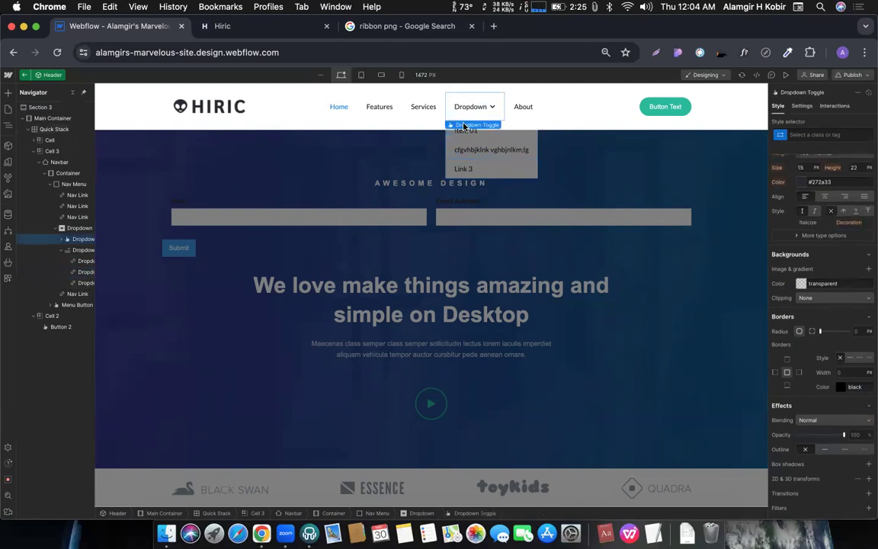
- Set the nav Dropdown's menu to Hide and leave its settings window
click(465, 134)
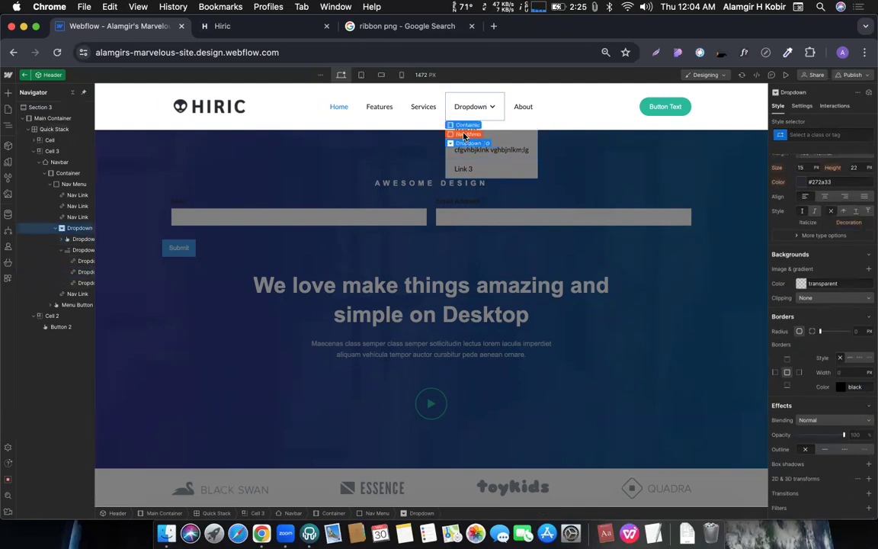
click(488, 126)
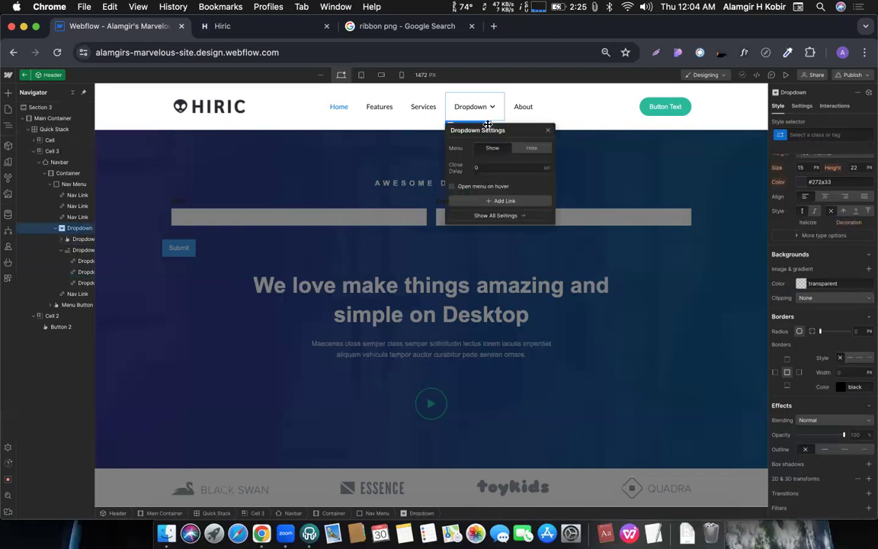
click(528, 149)
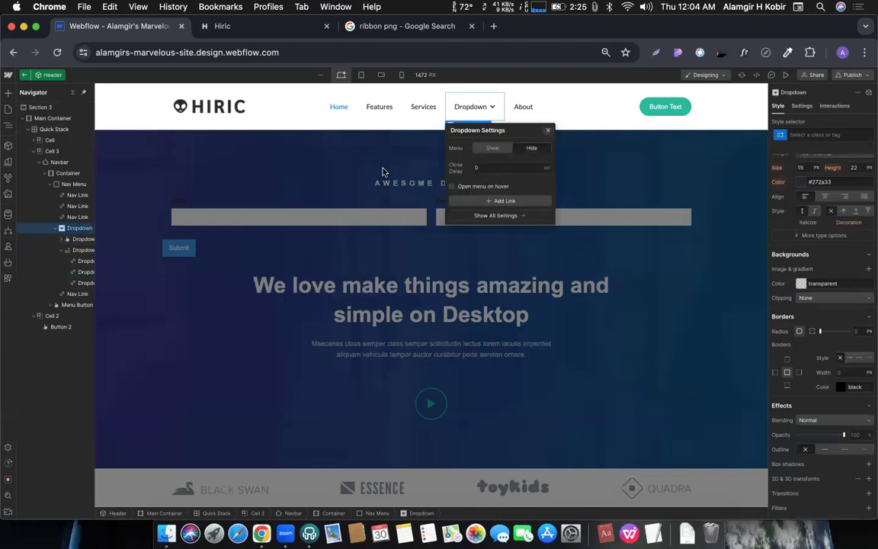
click(359, 176)
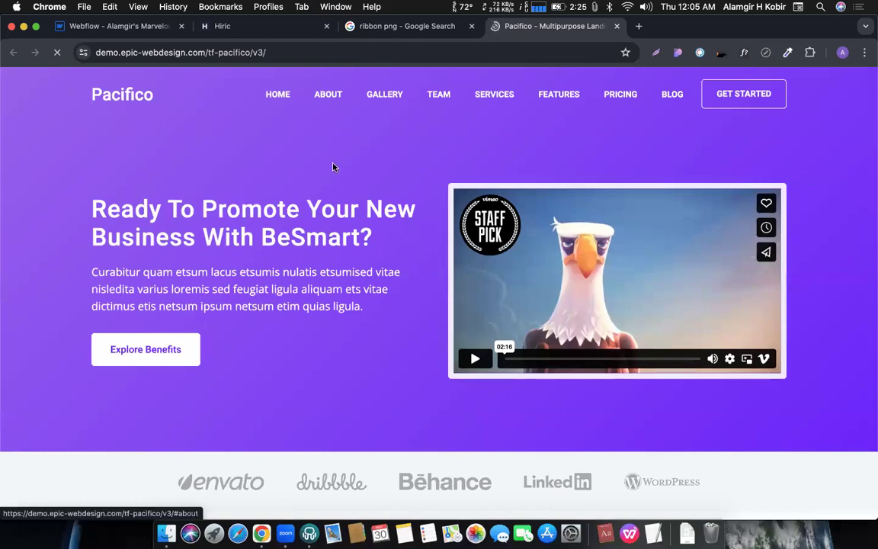
- Jump to the About section of the Pacifico demo site and look over the Explore Latest Projects gallery
click(326, 95)
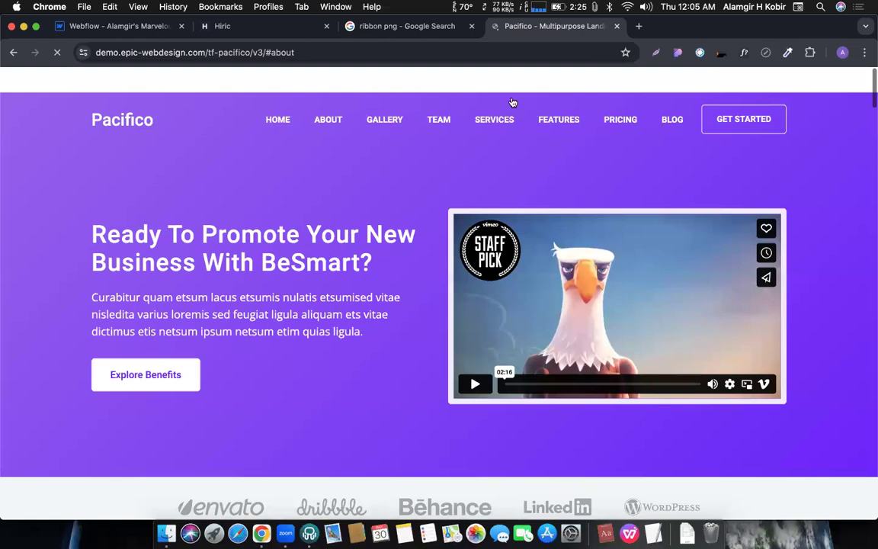
scroll(326, 232, down, 14)
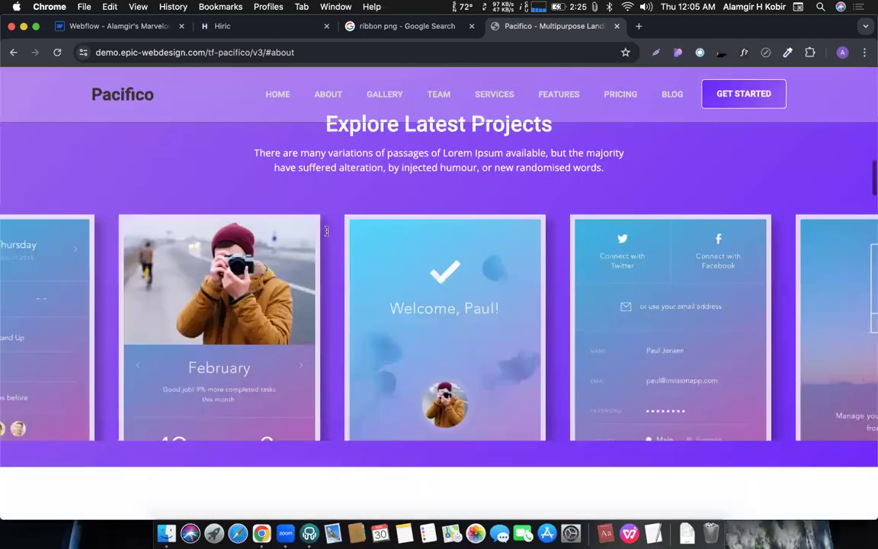
scroll(326, 232, down, 5)
scroll(326, 235, up, 10)
scroll(326, 235, down, 8)
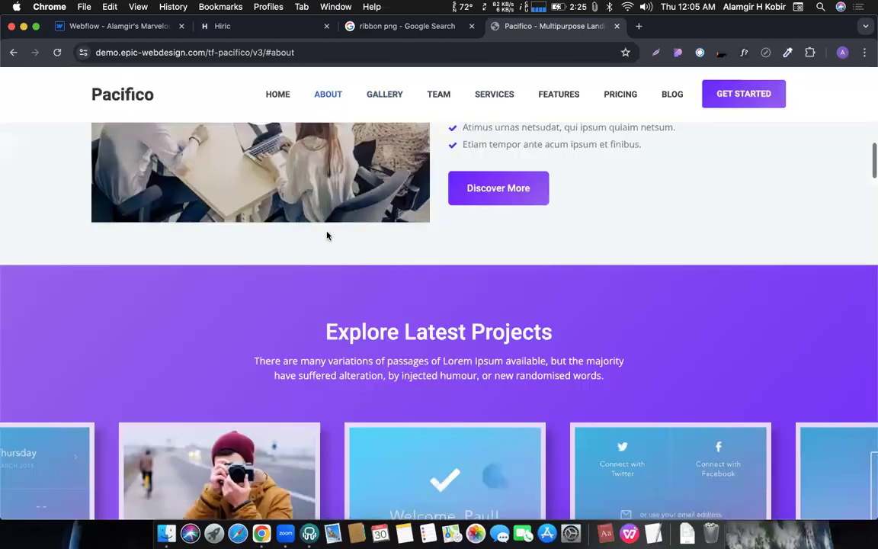
scroll(263, 347, up, 1)
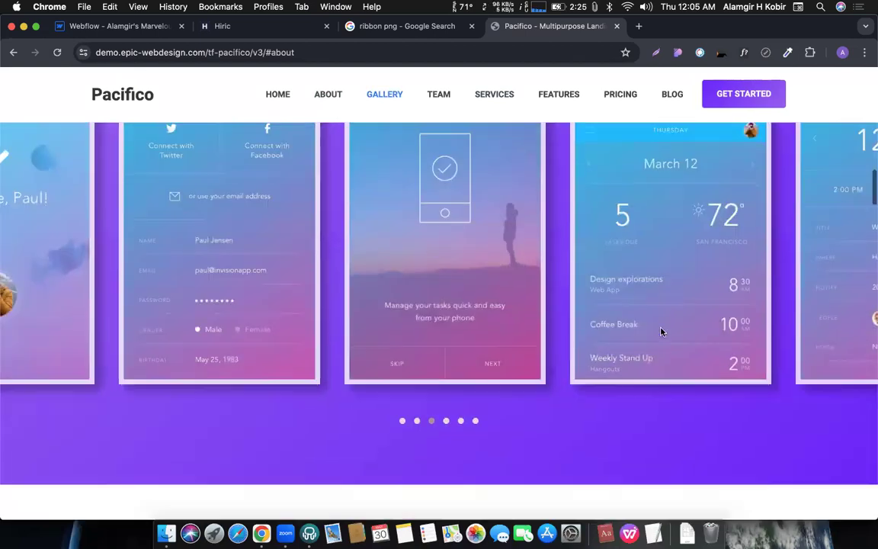
- Examine the team cards on the Pacifico demo, including their dark hover state, divider line and social icons
scroll(660, 331, down, 8)
scroll(637, 314, up, 2)
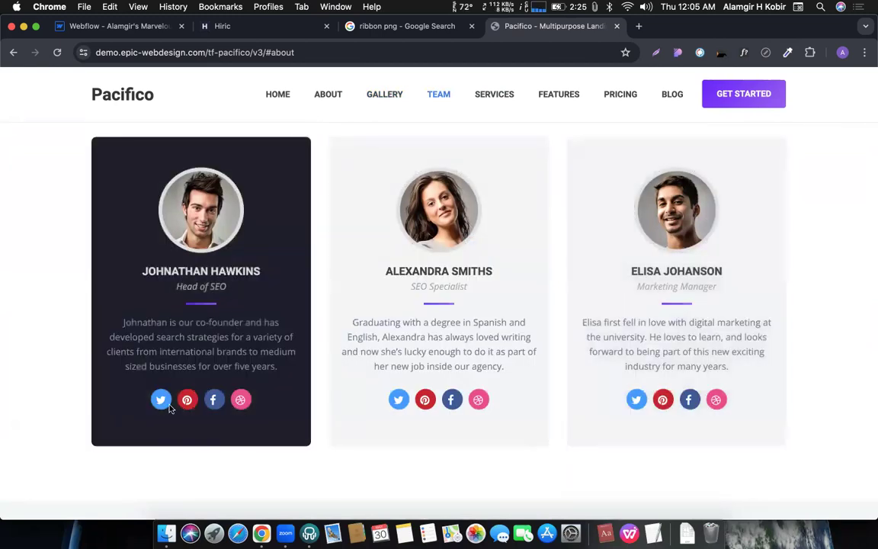
drag(210, 221, 247, 226)
drag(196, 216, 152, 234)
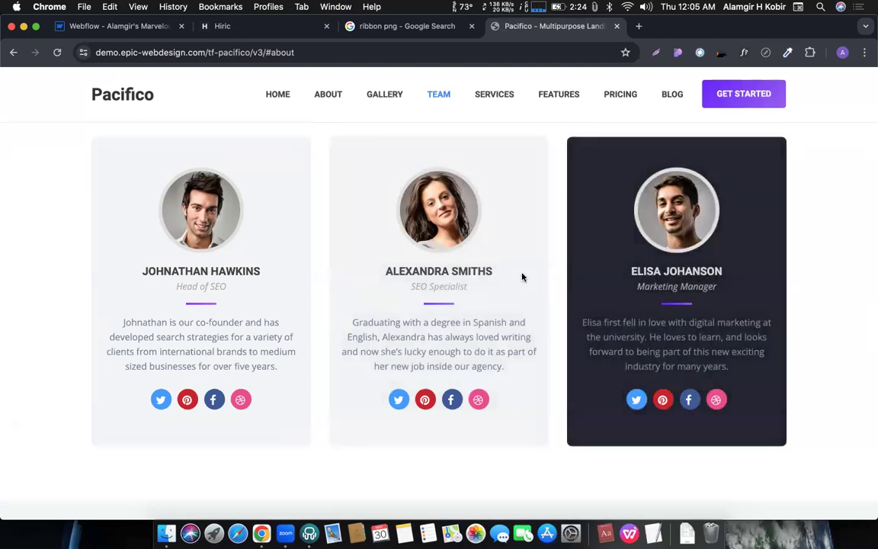
scroll(273, 247, down, 2)
scroll(273, 247, down, 2)
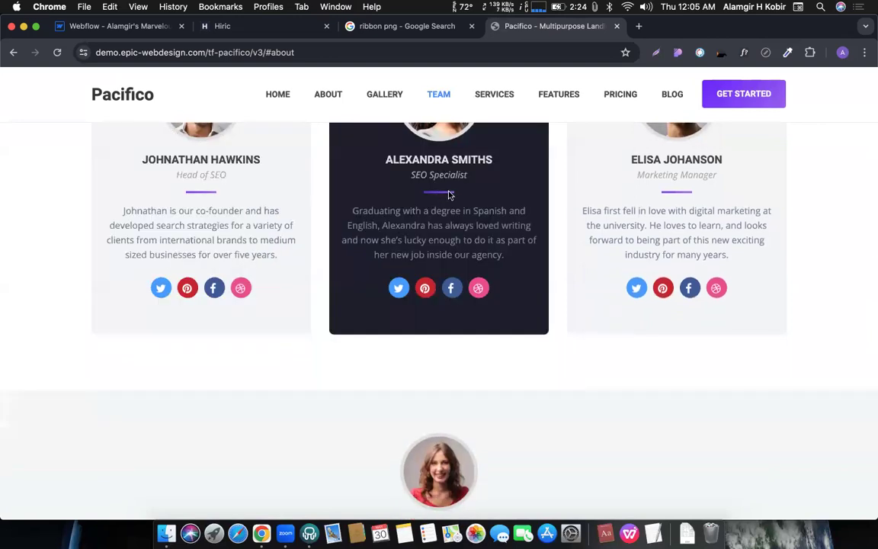
scroll(432, 198, up, 3)
scroll(432, 199, up, 2)
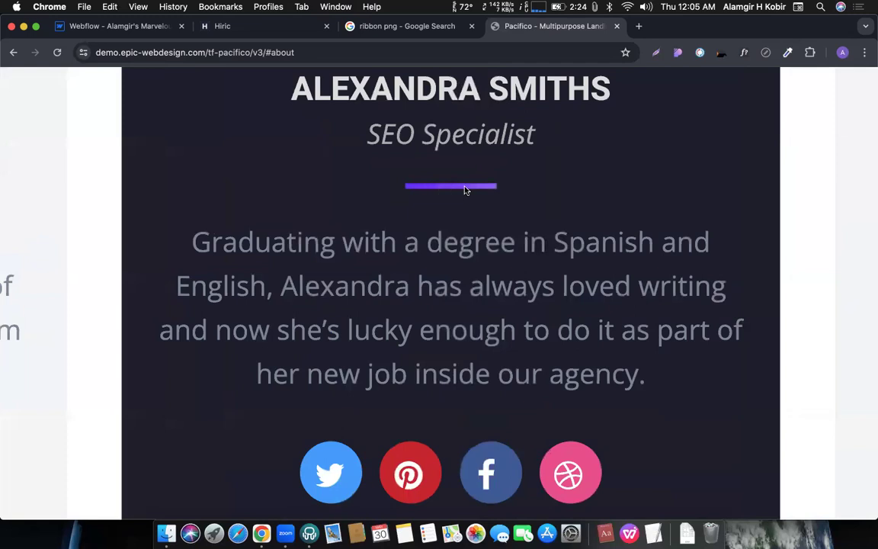
scroll(454, 189, down, 5)
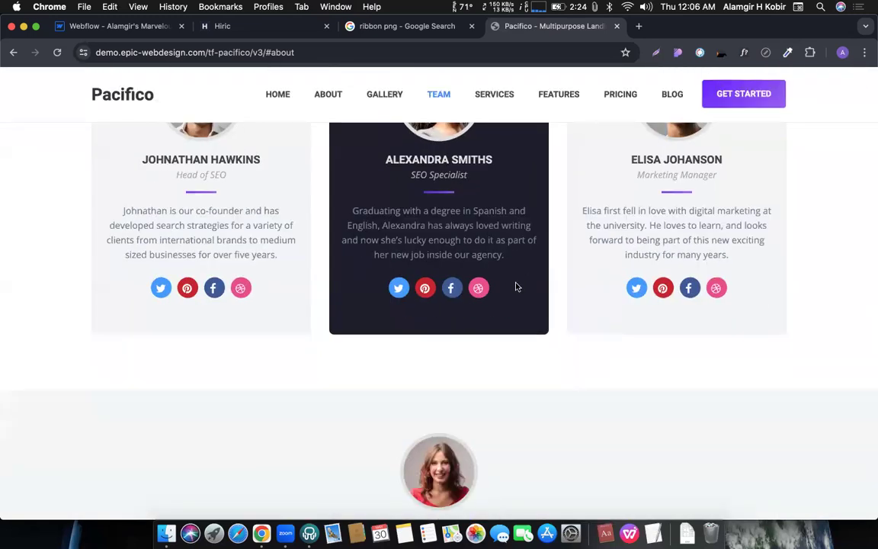
- Look through the Pacifico demo's testimonial, Discover Our Services and overlapping phone image sections down to the email sign-up form
scroll(539, 347, down, 4)
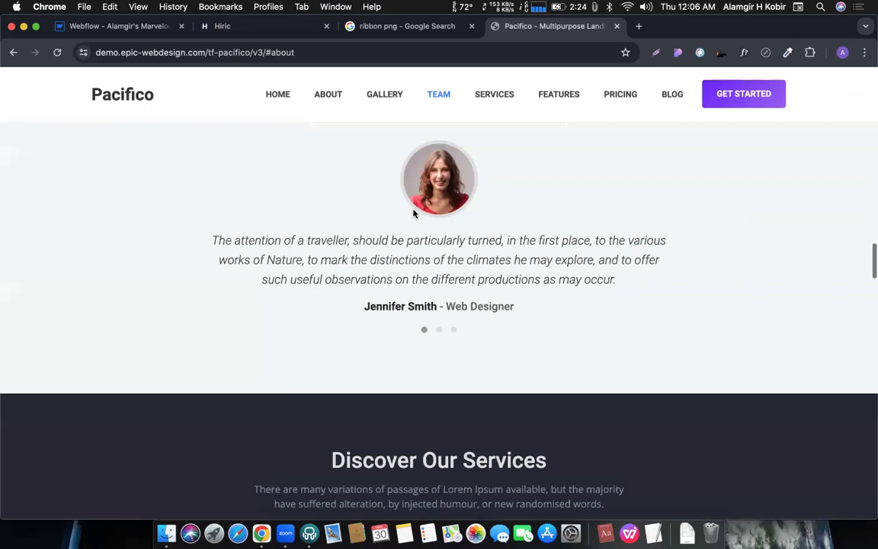
scroll(443, 264, down, 1)
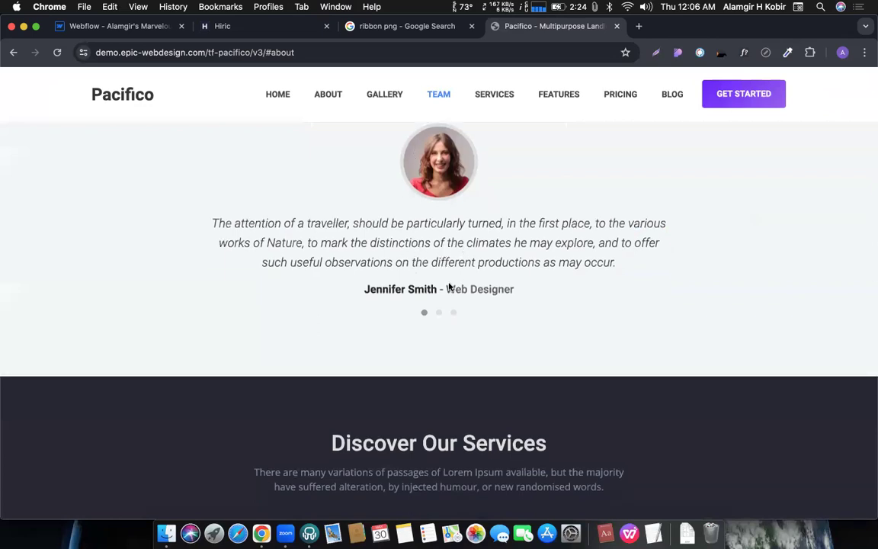
scroll(476, 276, down, 5)
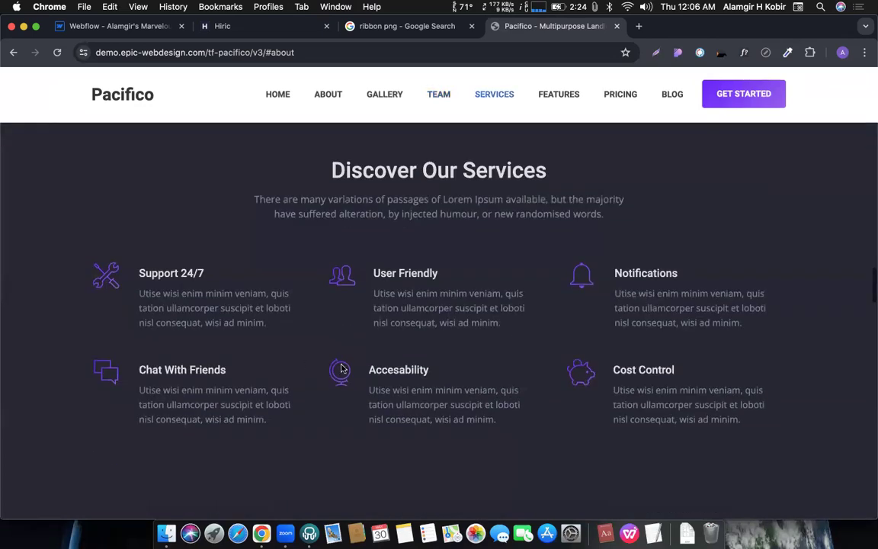
scroll(370, 364, down, 5)
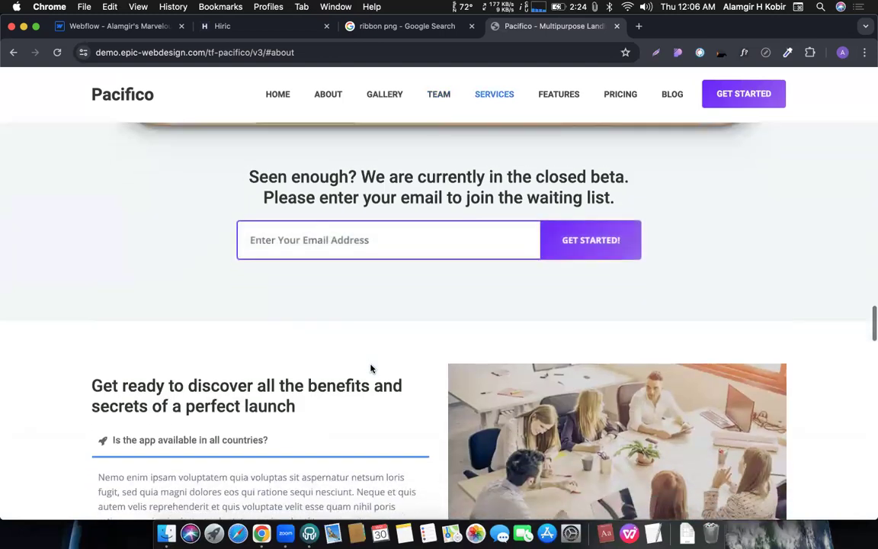
scroll(370, 365, up, 3)
scroll(416, 305, down, 2)
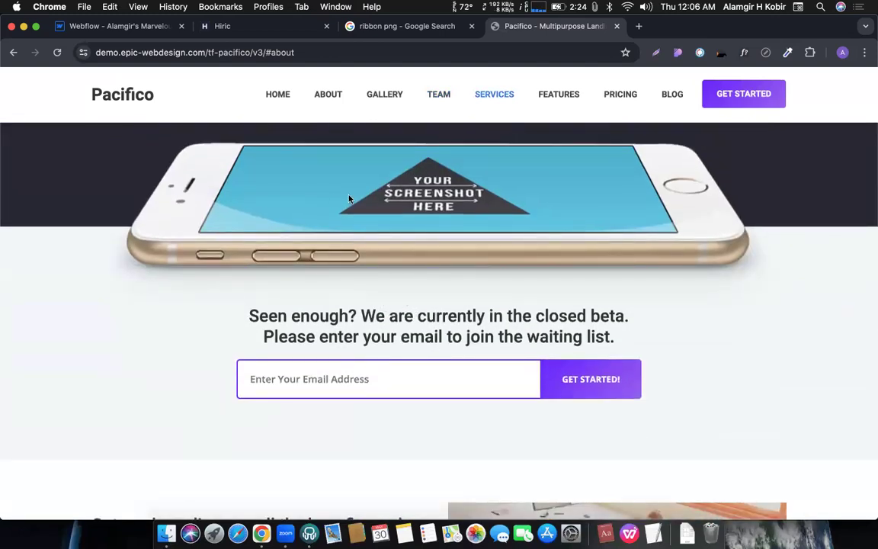
scroll(377, 296, up, 2)
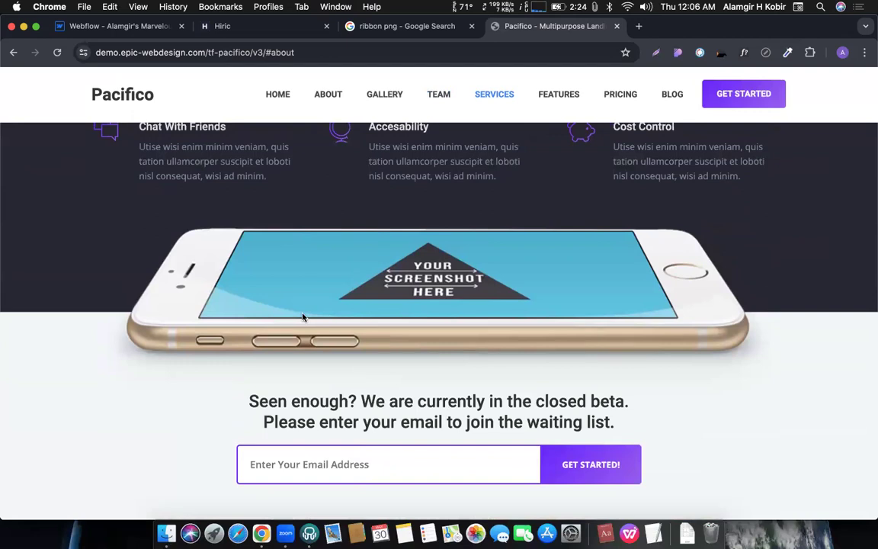
scroll(490, 234, down, 5)
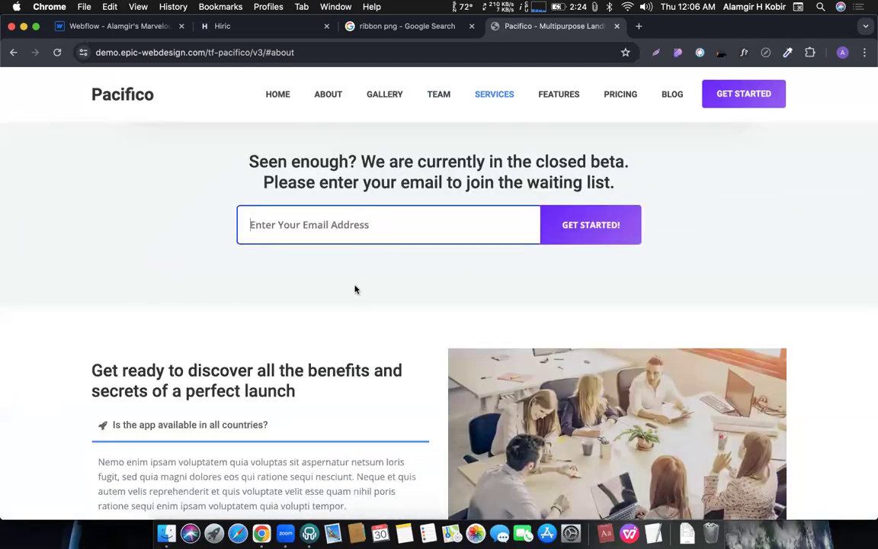
- Test the FAQ accordion by repeatedly collapsing and expanding the question "Is the app available in all countries?"
scroll(354, 292, down, 4)
click(214, 248)
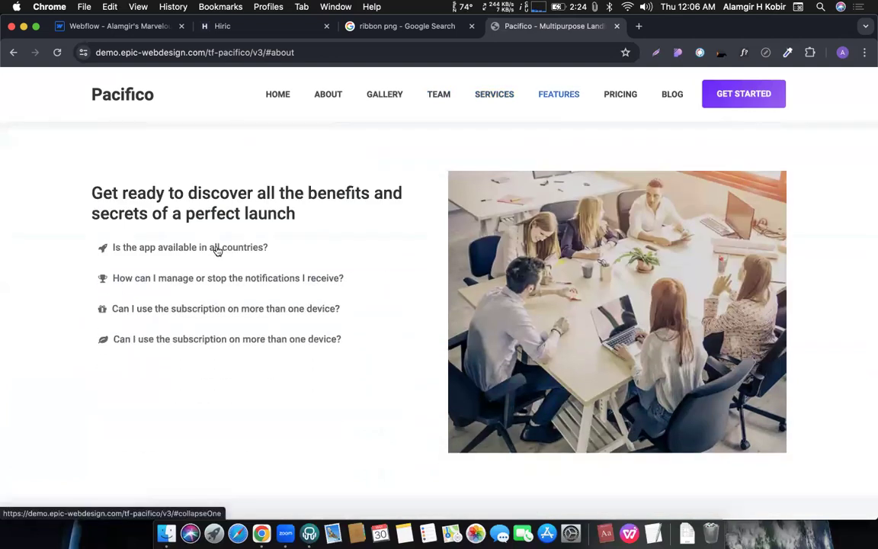
click(217, 249)
click(216, 250)
click(214, 250)
click(216, 251)
click(239, 256)
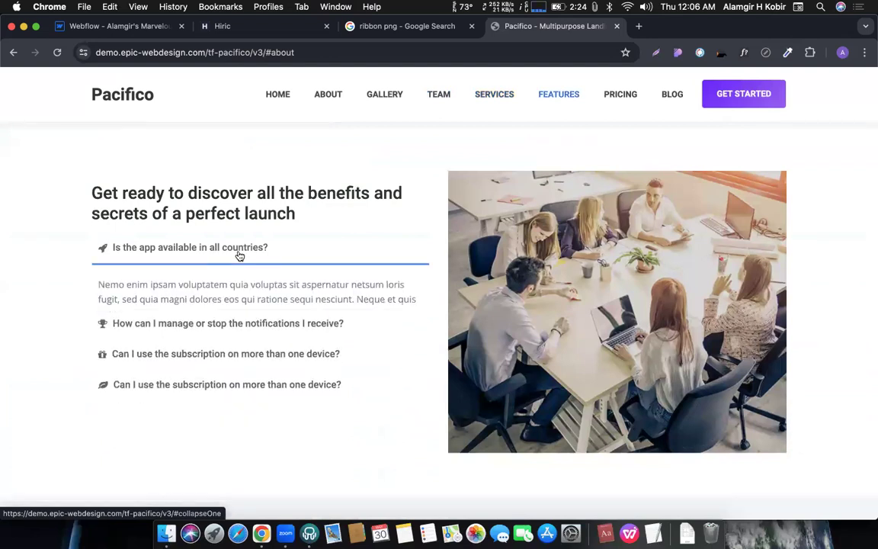
click(239, 255)
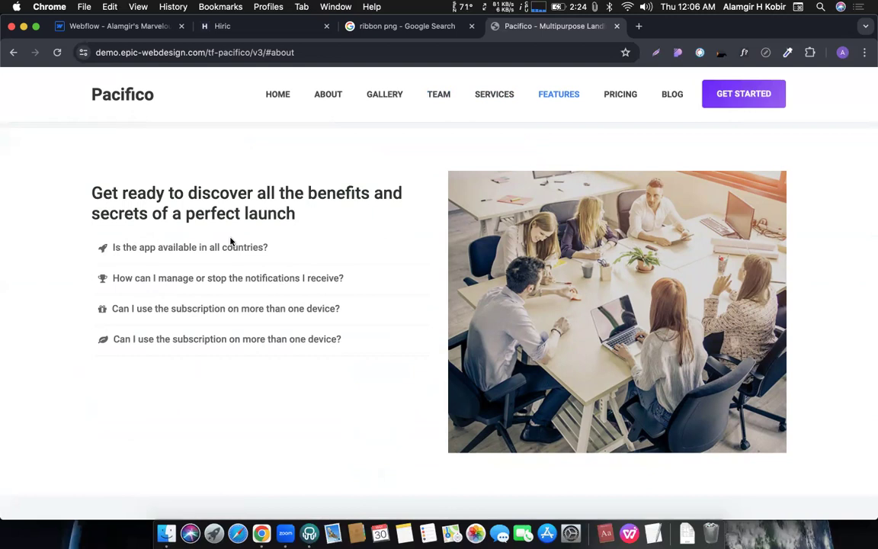
- Review the Pacifico demo's Our Latest News section and its Standard, Silver and Gold pricing cards
scroll(227, 251, down, 1)
scroll(229, 259, up, 1)
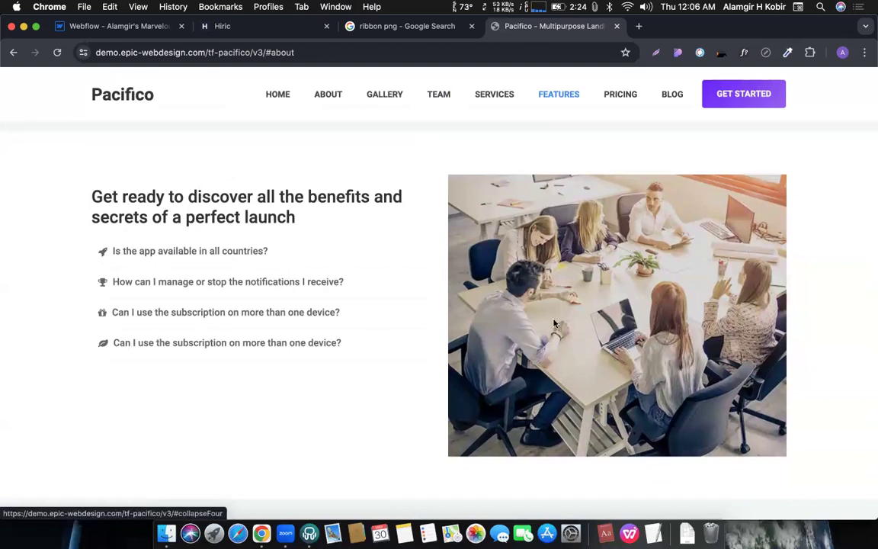
scroll(503, 289, down, 2)
scroll(538, 279, down, 15)
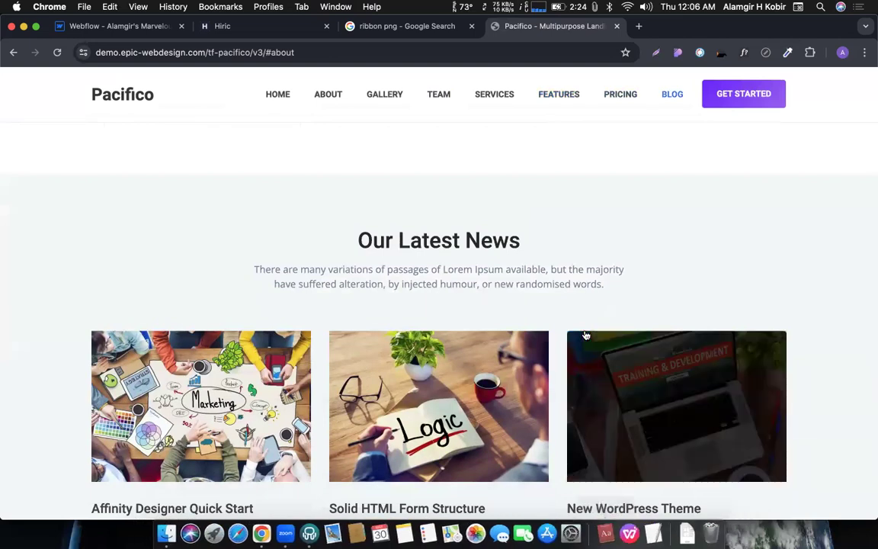
scroll(539, 327, up, 5)
scroll(471, 330, down, 2)
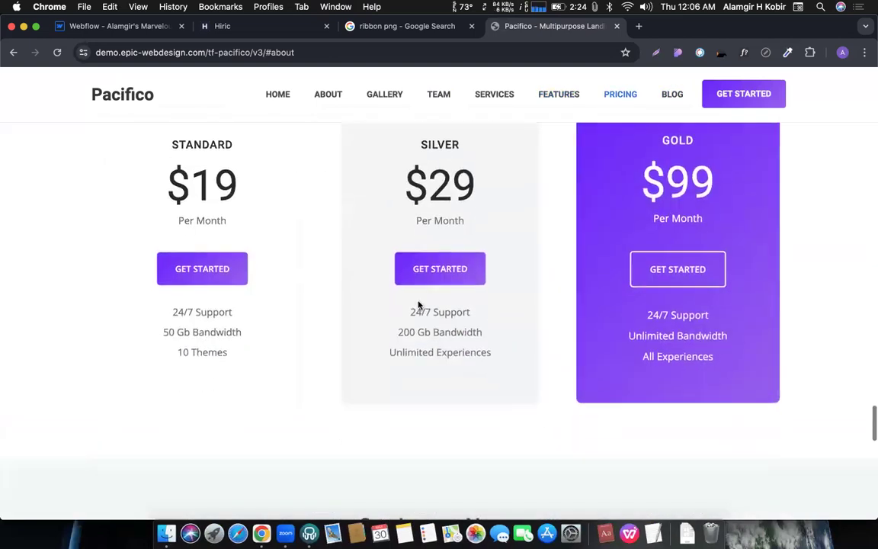
scroll(378, 267, up, 2)
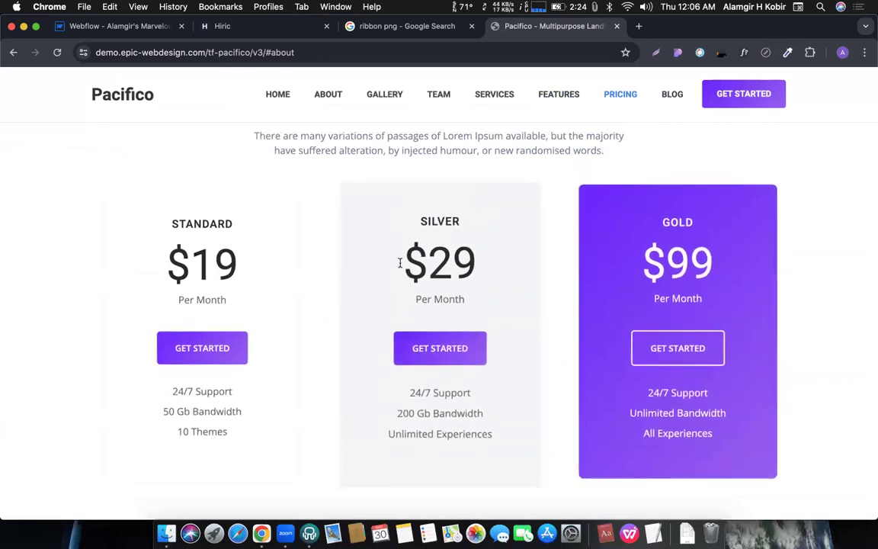
- Return to Webflow, leave the Header component and set the "A digital web design studio" text cell's background color to #e3b1b1
click(131, 31)
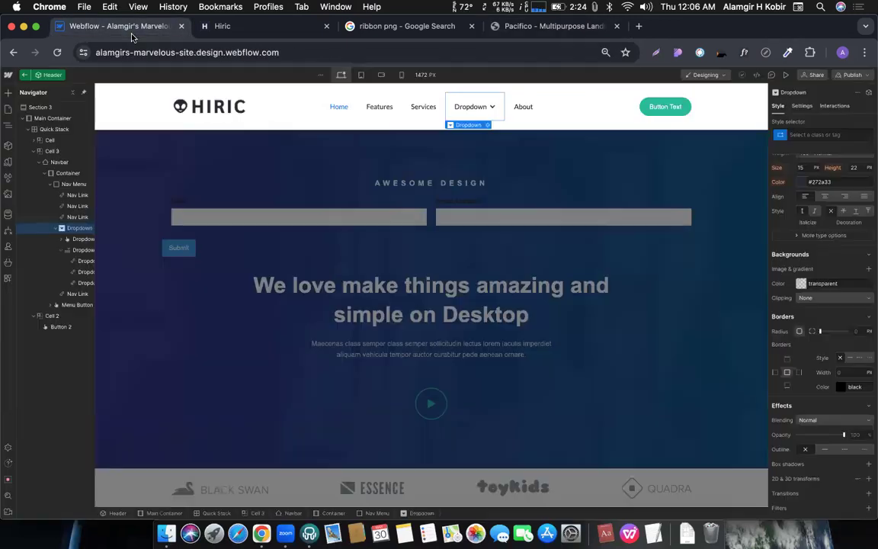
click(338, 271)
scroll(337, 244, down, 5)
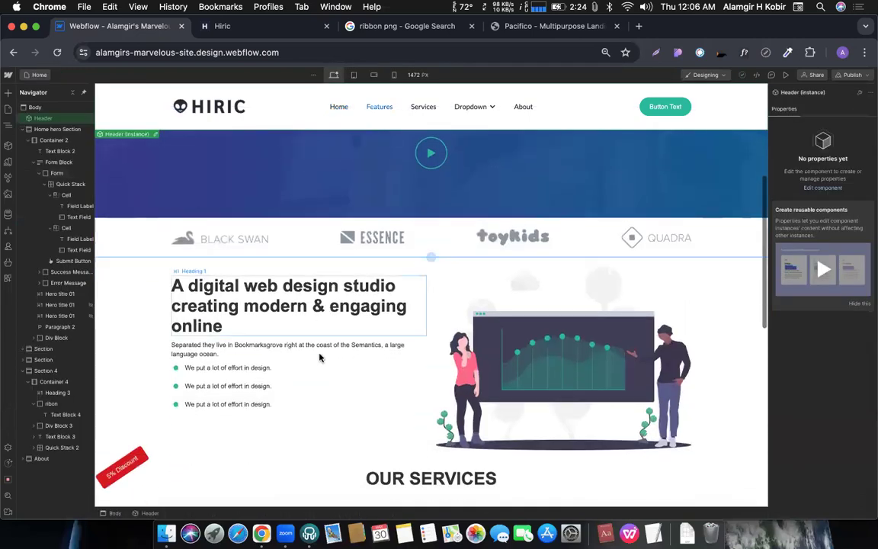
click(328, 404)
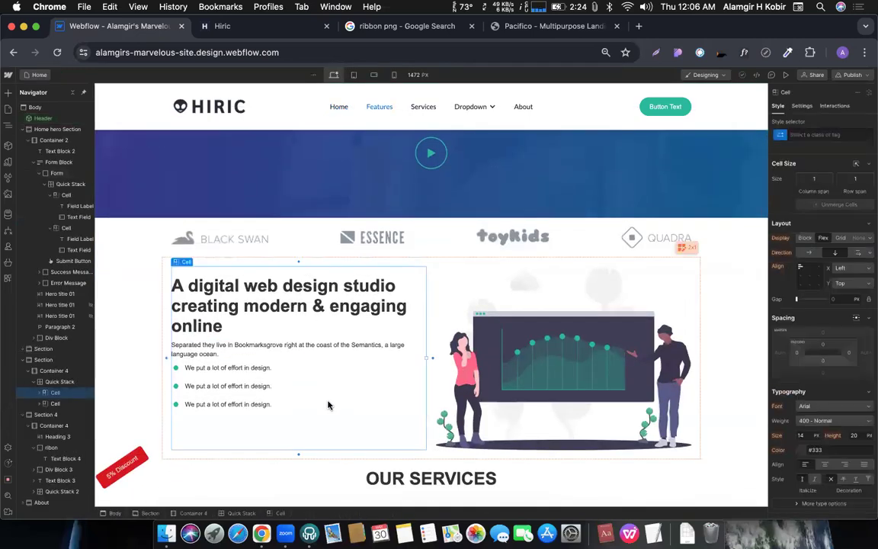
scroll(805, 348, down, 5)
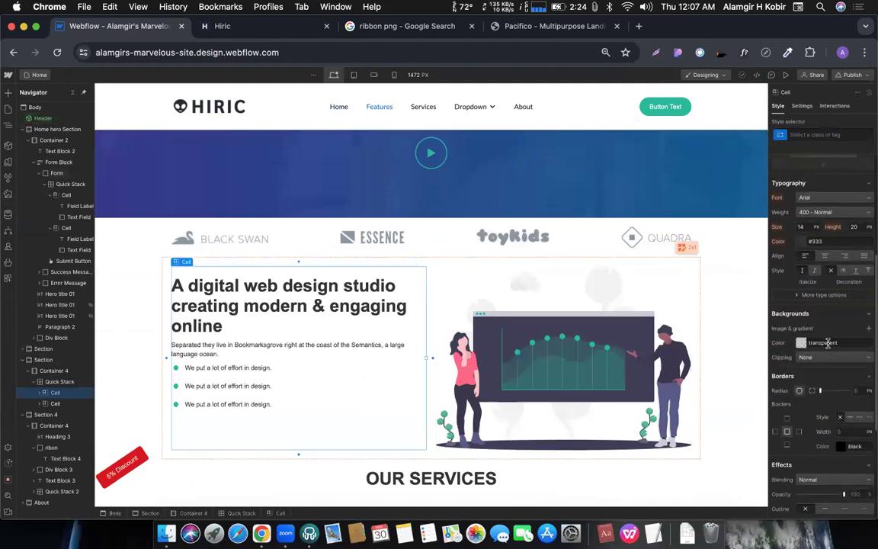
click(801, 344)
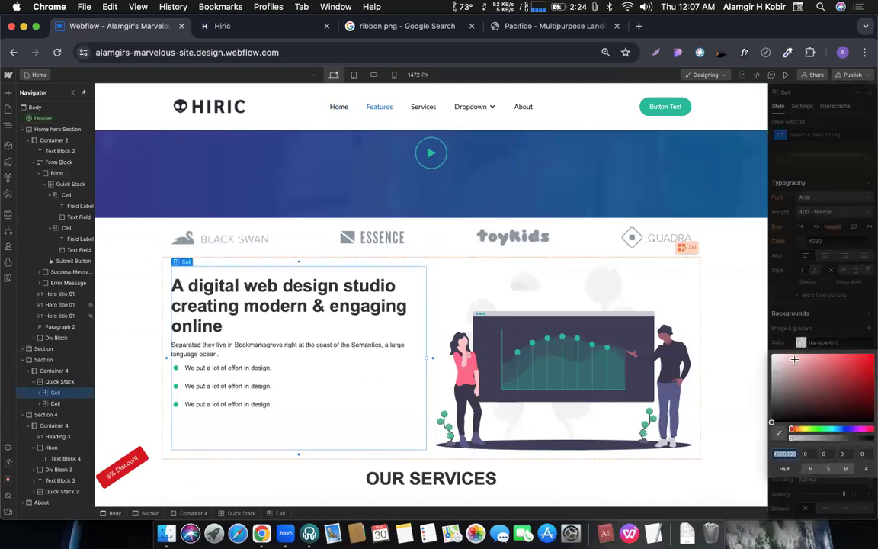
click(794, 361)
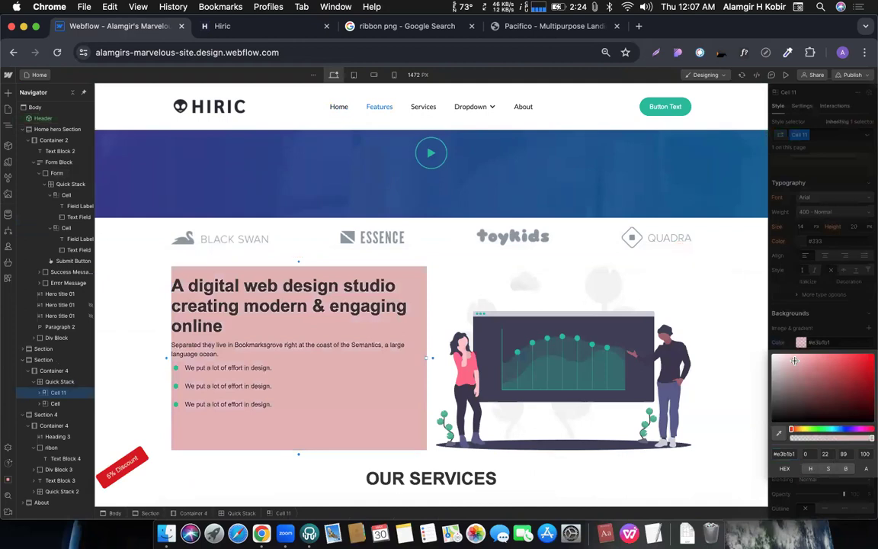
click(841, 276)
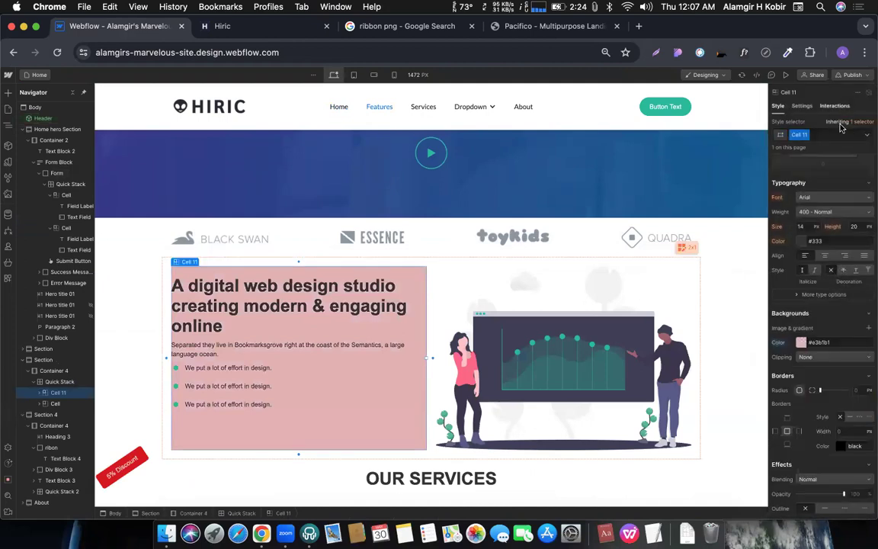
- Give the pink "A digital web design studio" cell's Hover state a scale transform of 1.1 and preview the effect
click(865, 137)
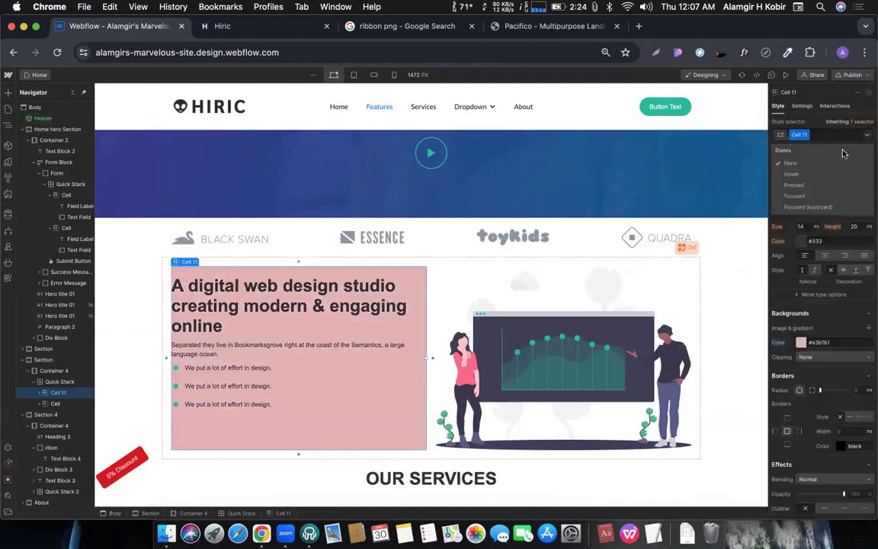
click(802, 174)
scroll(808, 293, down, 5)
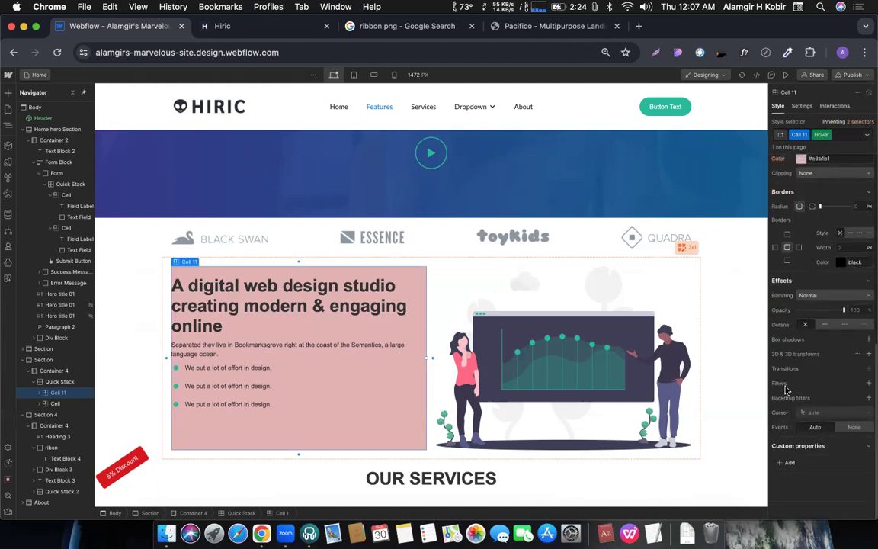
click(870, 355)
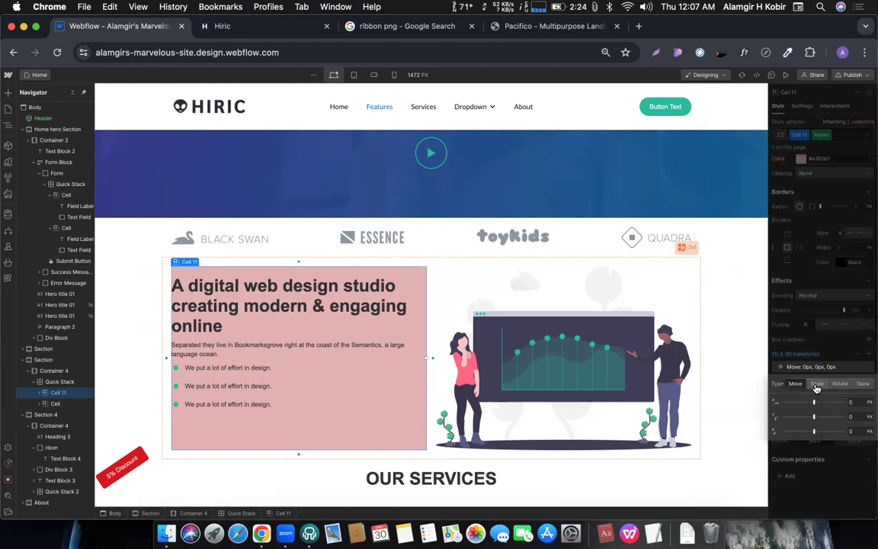
click(816, 383)
drag(813, 401, 815, 401)
click(833, 239)
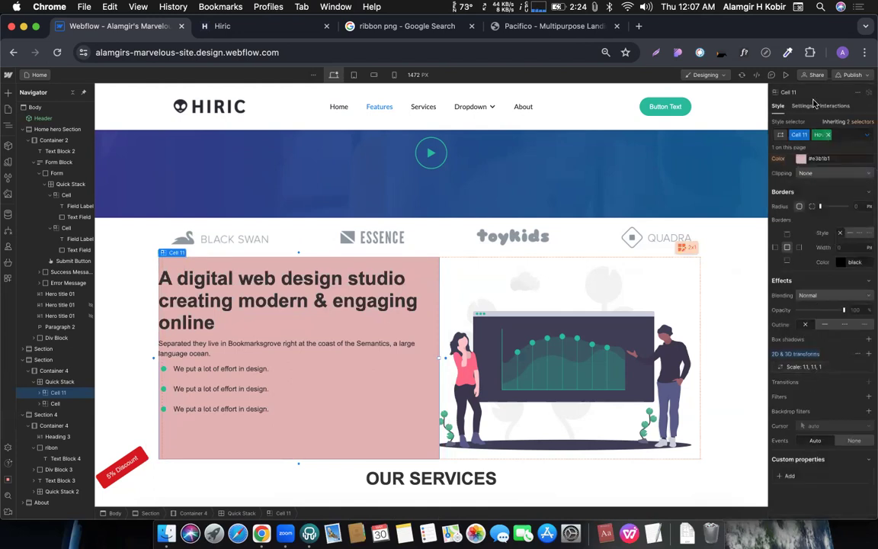
key(super+shift+p)
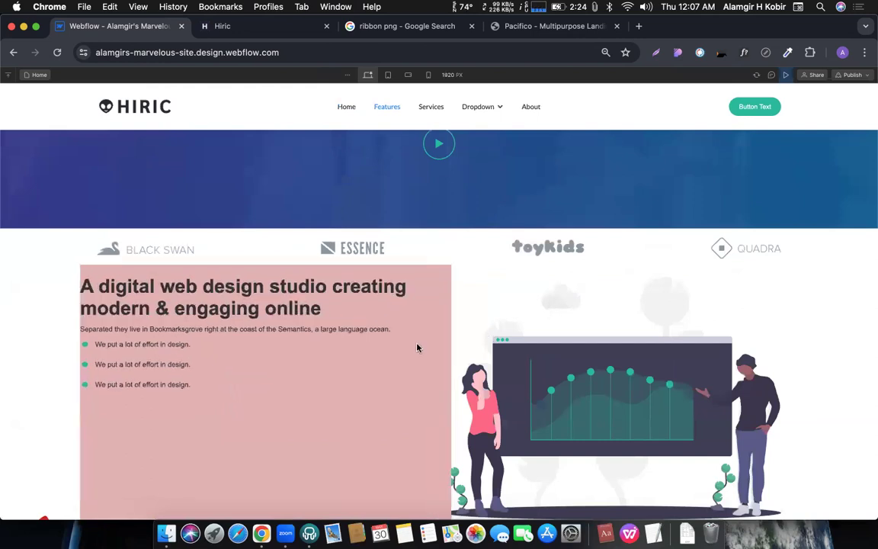
click(786, 76)
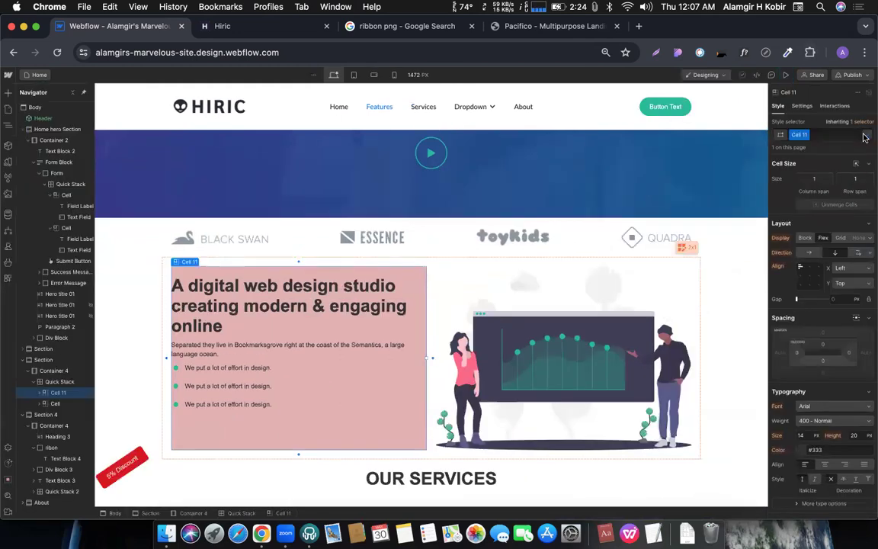
- Add a 500 ms All Properties transition to the pink cell's None state
click(866, 138)
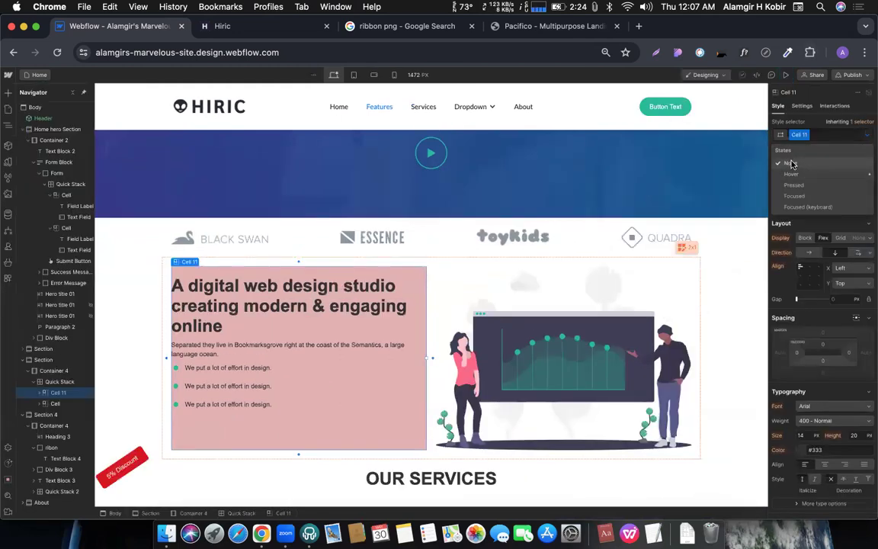
click(783, 310)
scroll(785, 343, down, 10)
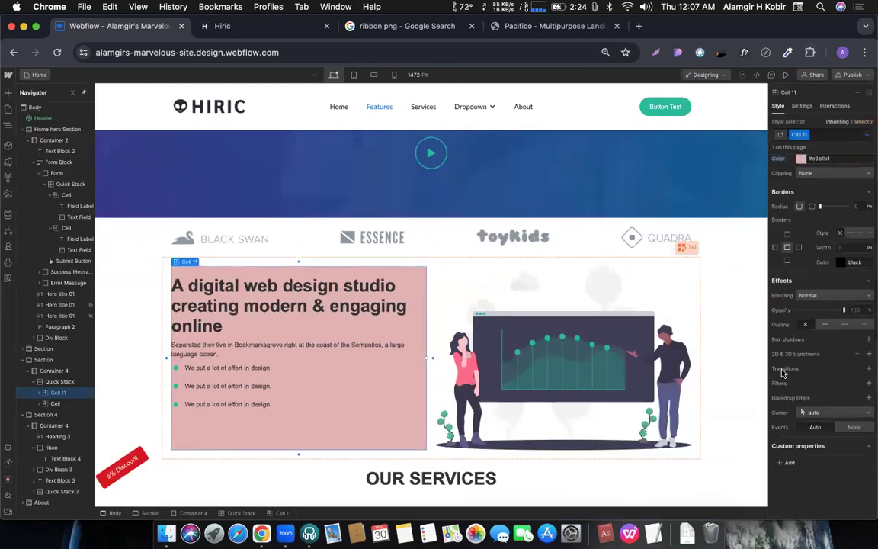
click(869, 371)
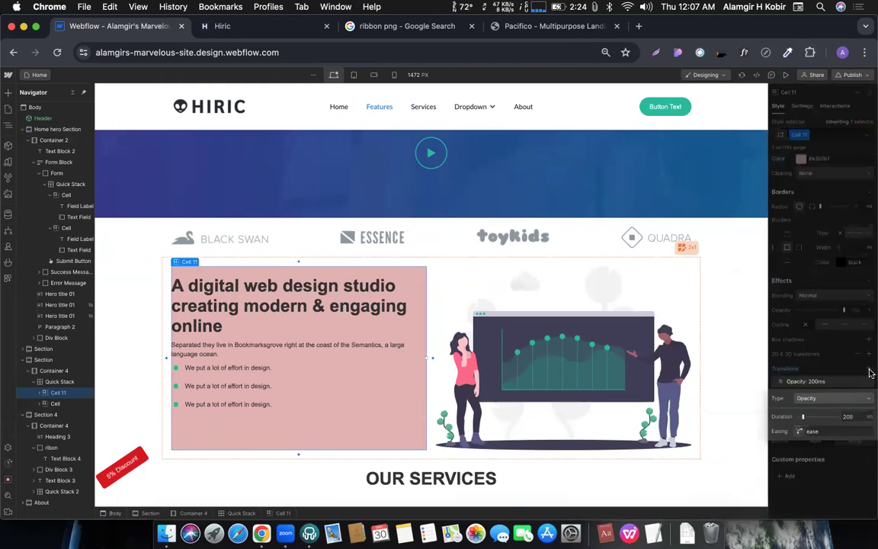
click(829, 405)
scroll(823, 457, down, 5)
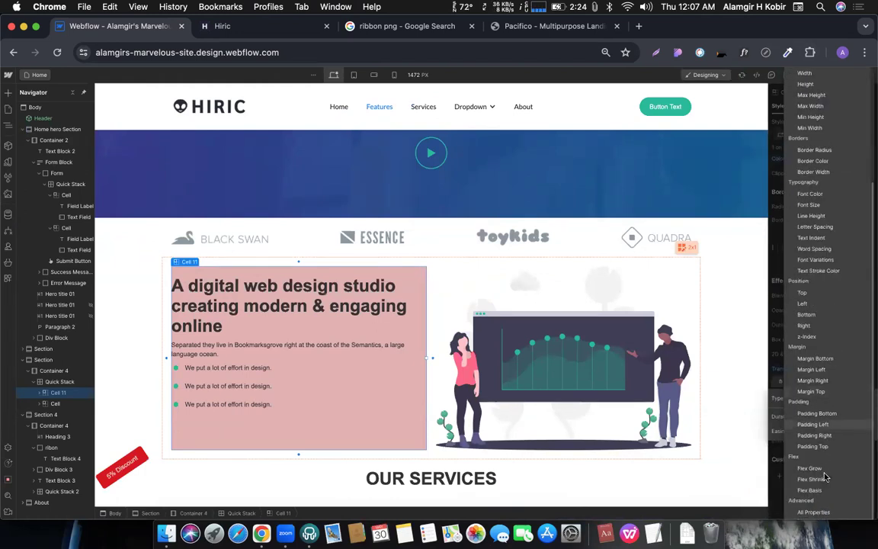
click(810, 512)
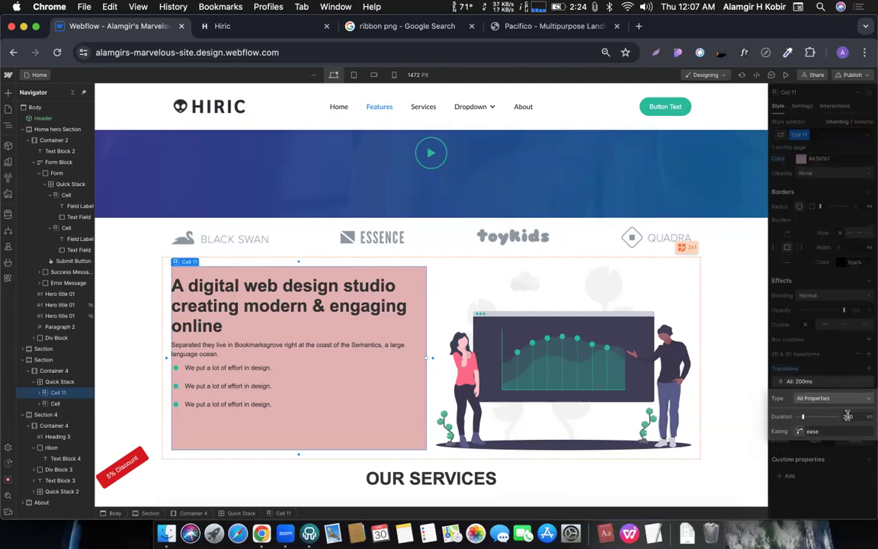
click(848, 415)
click(823, 371)
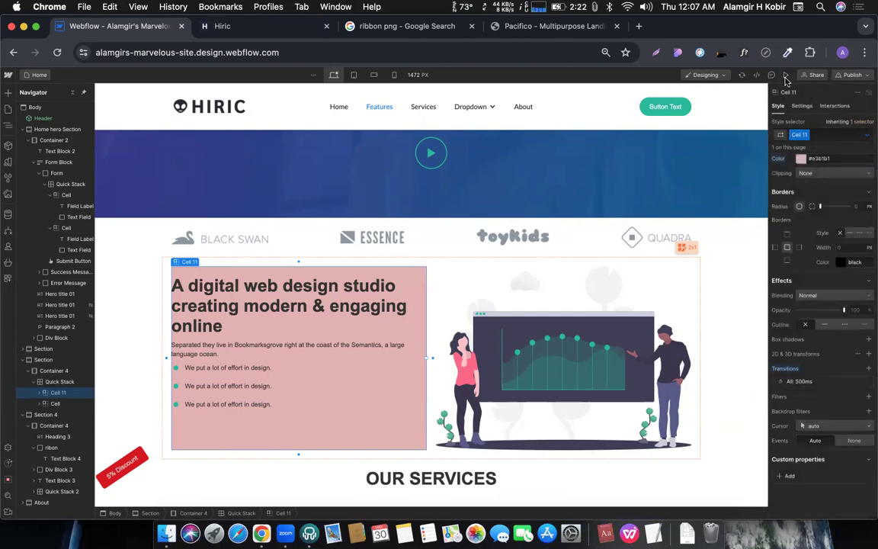
- Preview the pink cell's hover animation and compare it with the Pacifico demo's pricing cards
click(785, 75)
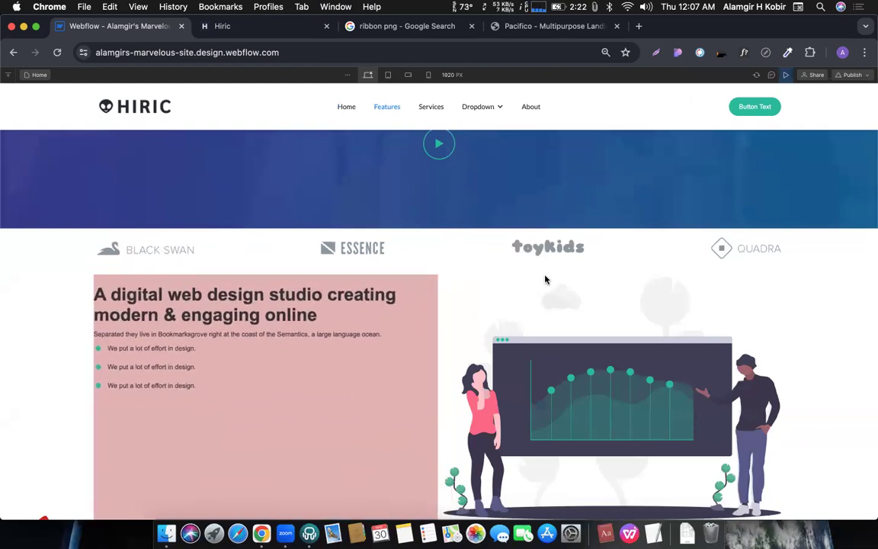
click(527, 26)
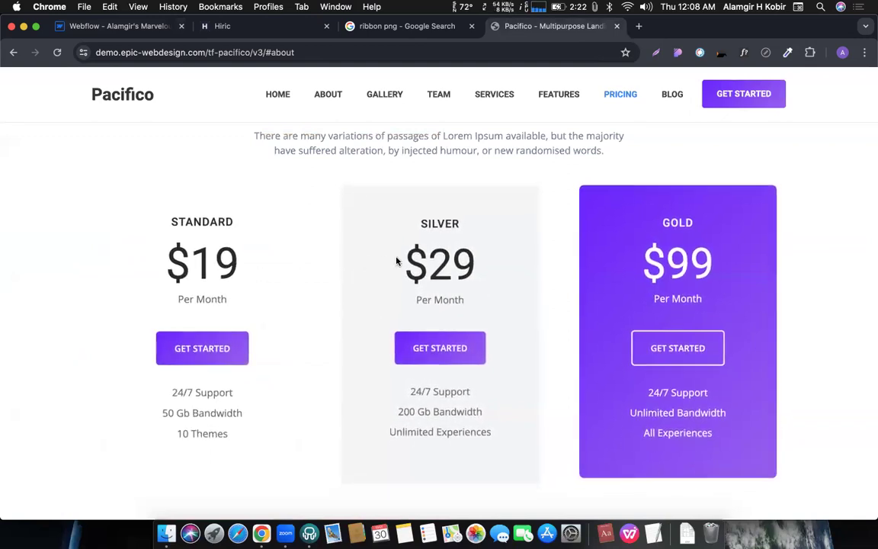
click(122, 27)
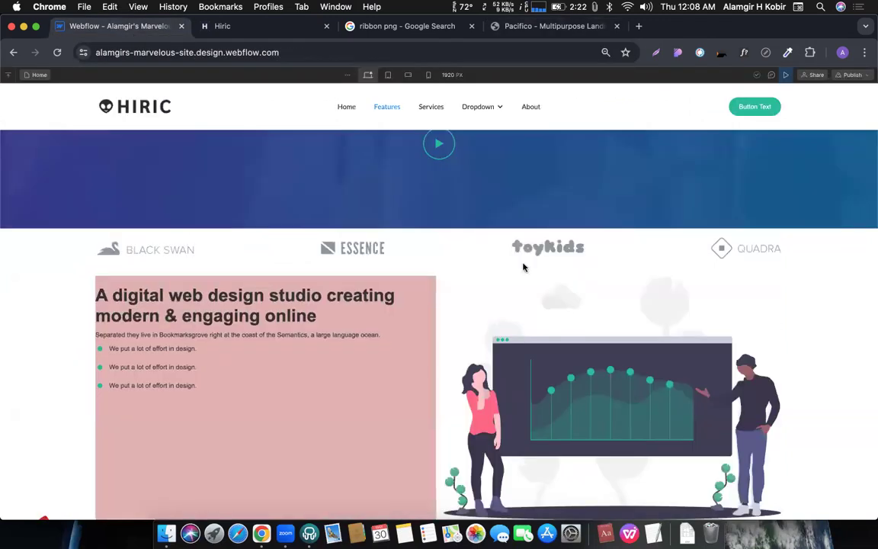
click(785, 75)
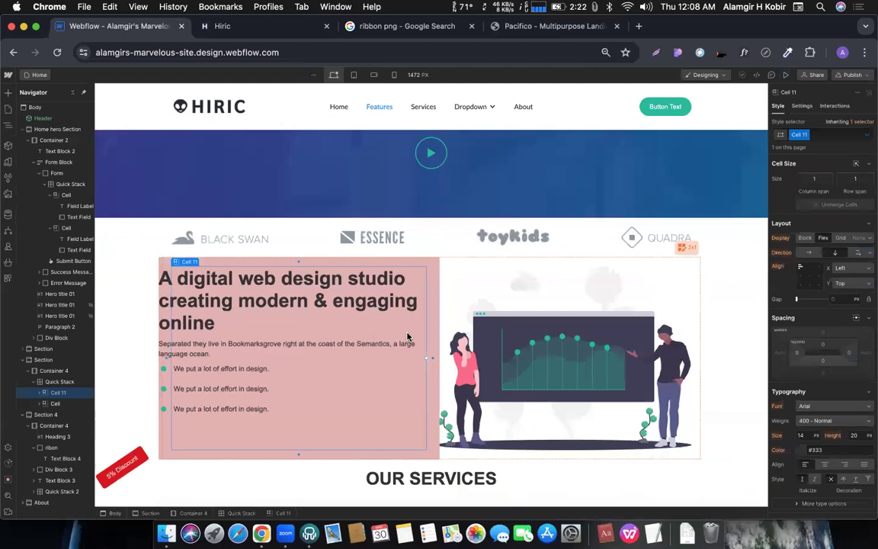
- Review the cell's Hover state transform and transition settings, and return to the base Cell 11 style
click(867, 135)
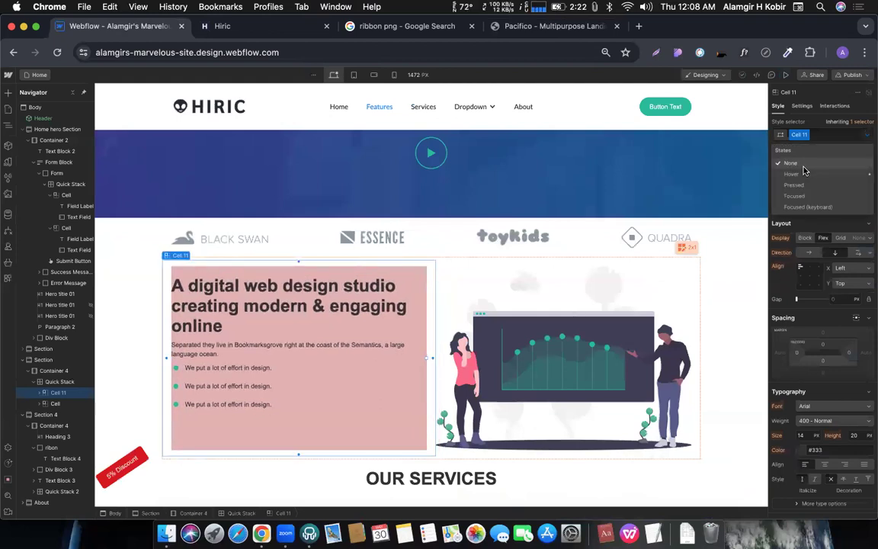
scroll(817, 306, down, 10)
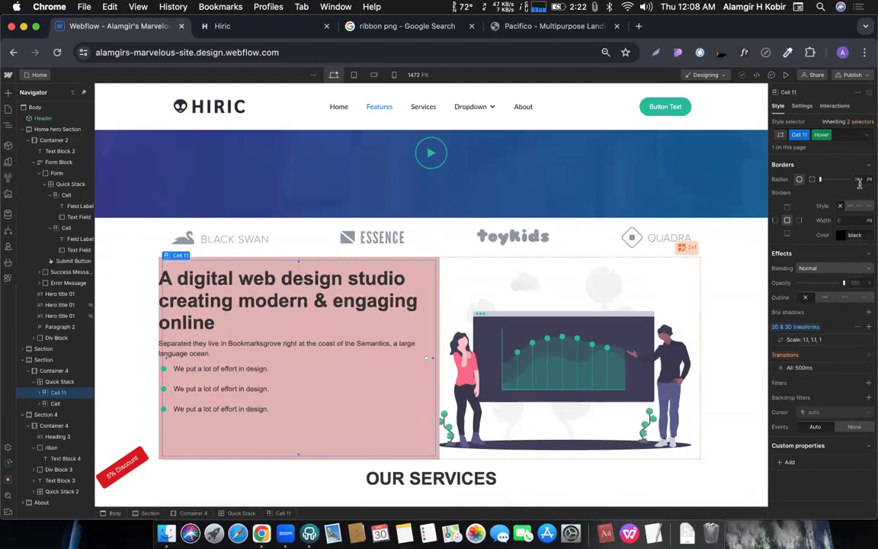
click(800, 134)
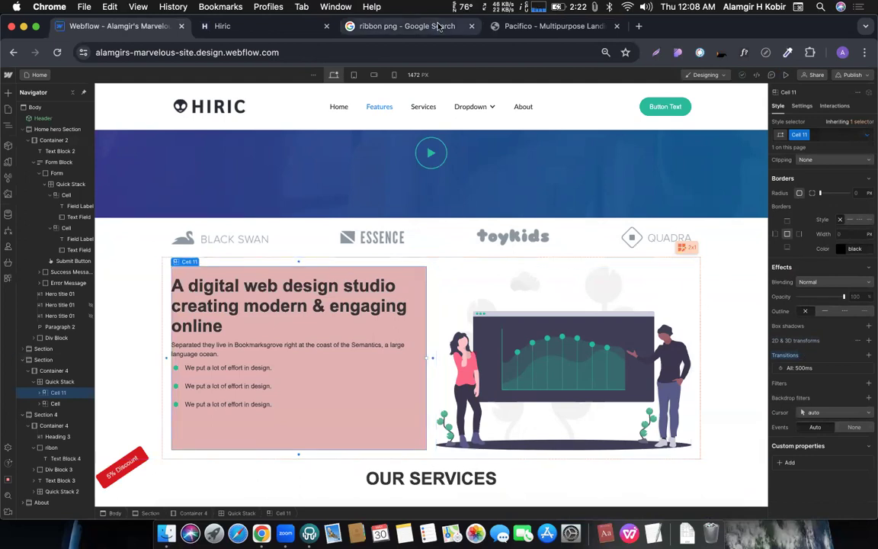
- Examine how the Pacifico demo's navbar changes between the hero and How It Works sections, and return to Webflow
click(518, 27)
scroll(448, 235, down, 10)
scroll(448, 235, up, 15)
scroll(448, 234, up, 10)
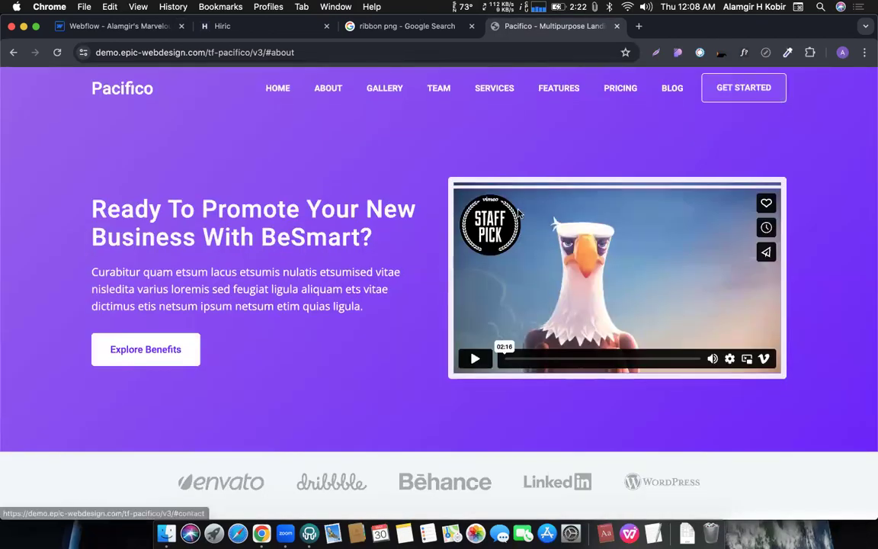
scroll(518, 213, down, 5)
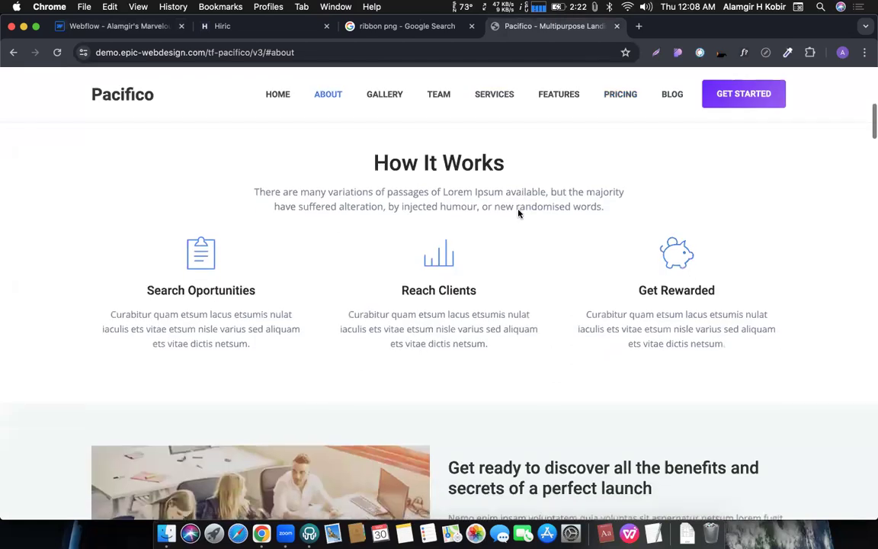
scroll(518, 213, up, 5)
scroll(518, 213, down, 5)
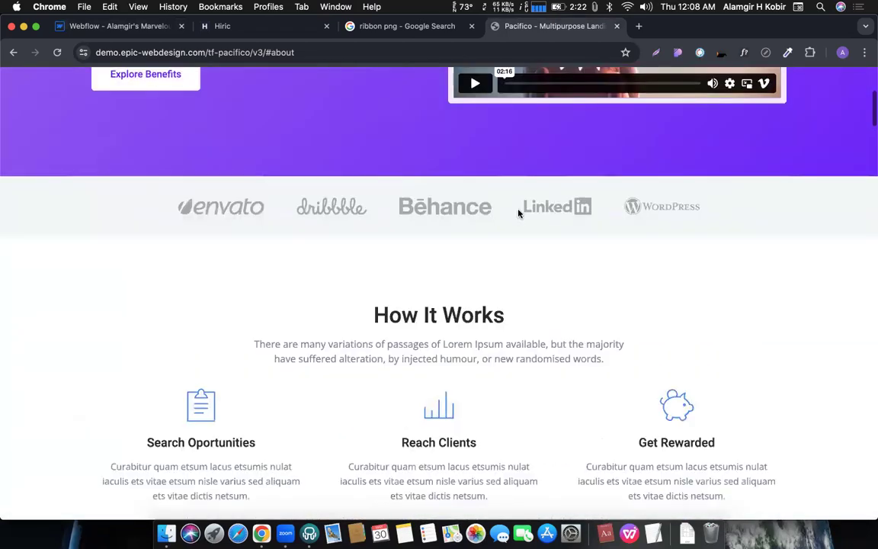
scroll(519, 213, up, 5)
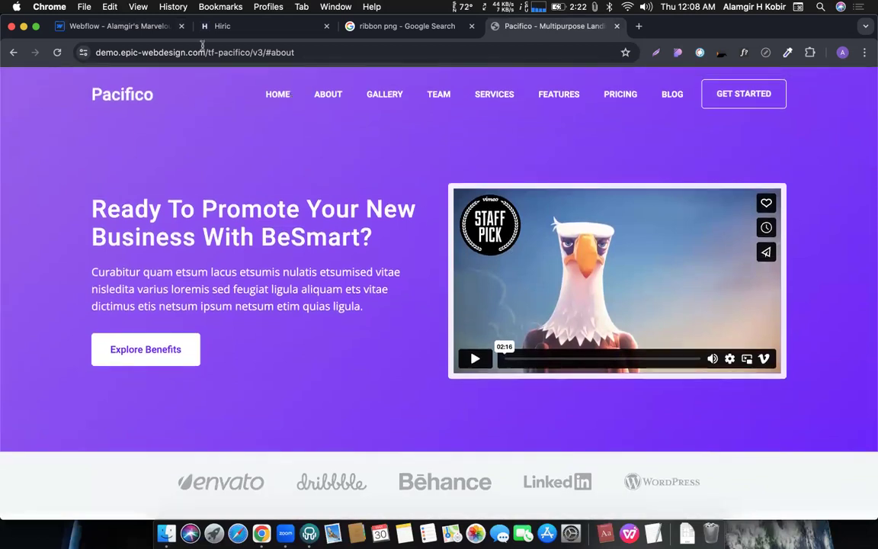
click(141, 26)
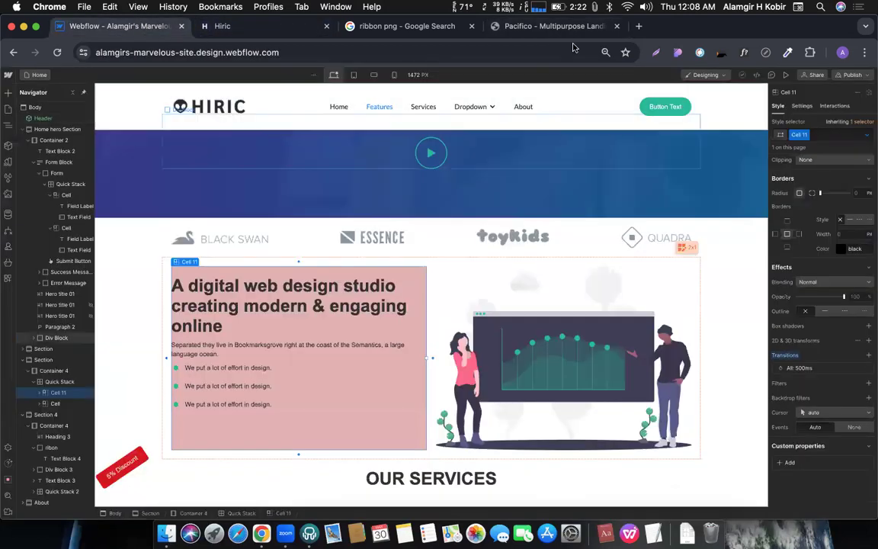
- Return to the Pacifico demo, recheck the navbar change below the hero and look through the page down to the pricing cards
click(553, 26)
scroll(453, 213, down, 5)
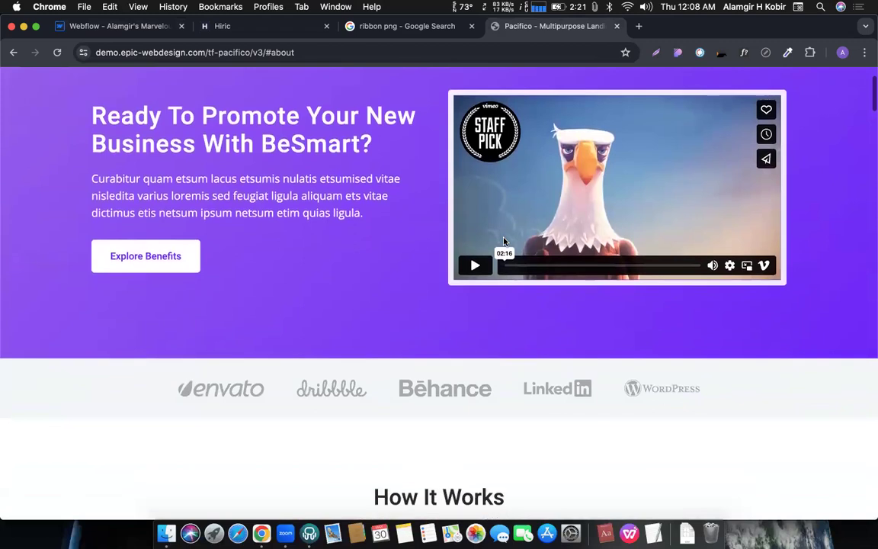
scroll(503, 242, down, 1)
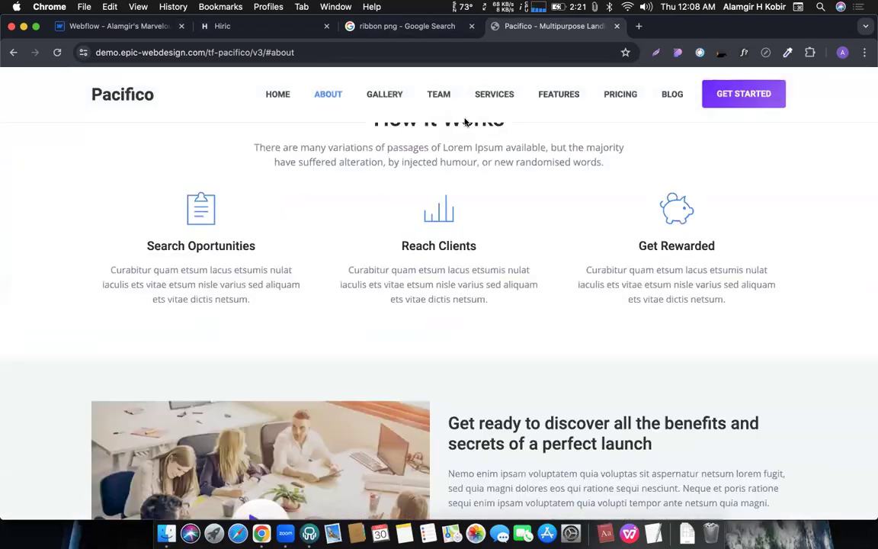
scroll(450, 175, up, 6)
scroll(435, 231, down, 1)
scroll(372, 252, down, 4)
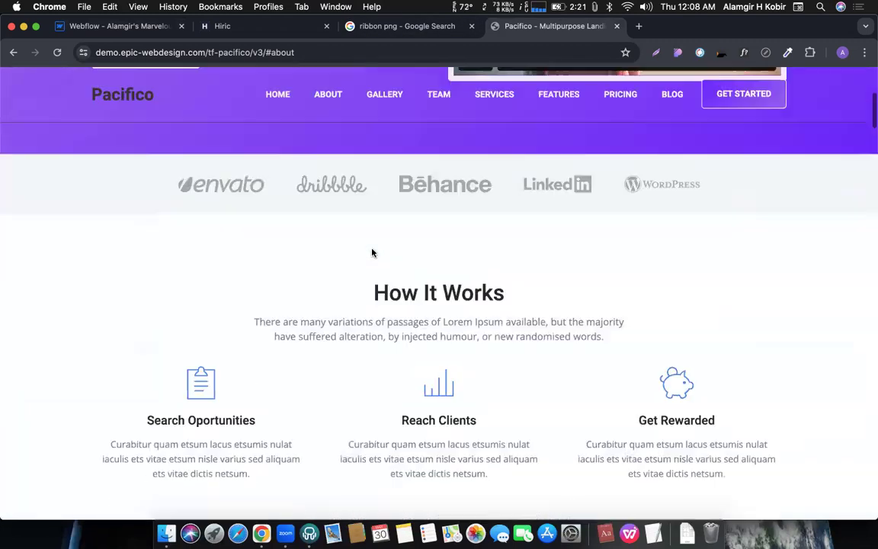
scroll(371, 252, down, 20)
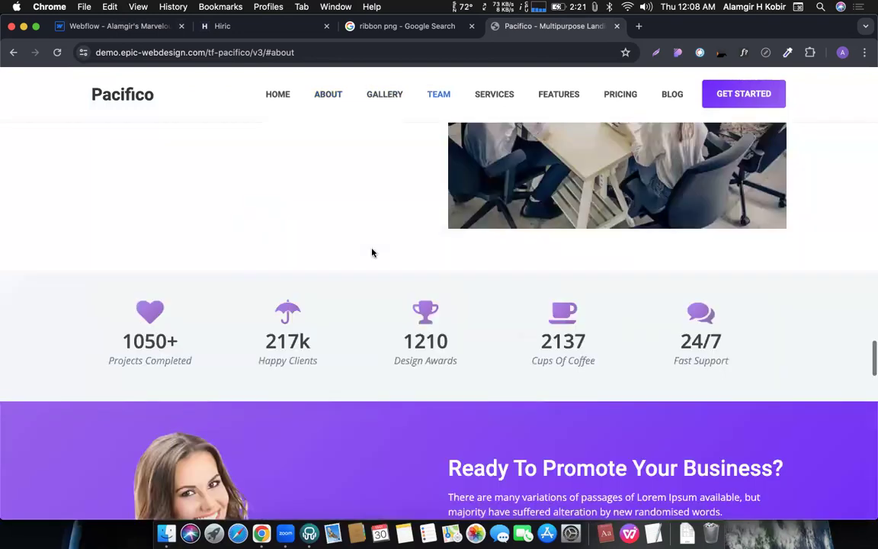
scroll(372, 252, down, 10)
click(265, 53)
click(281, 52)
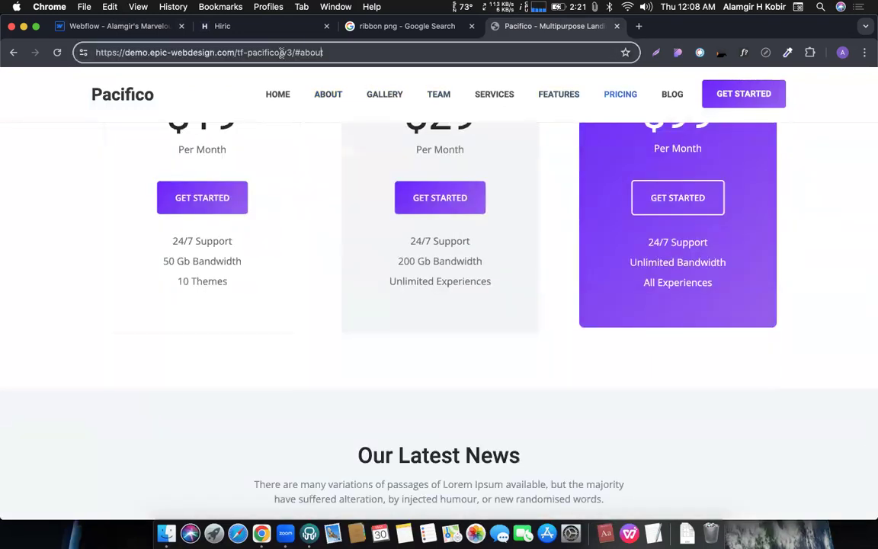
drag(293, 52, 63, 49)
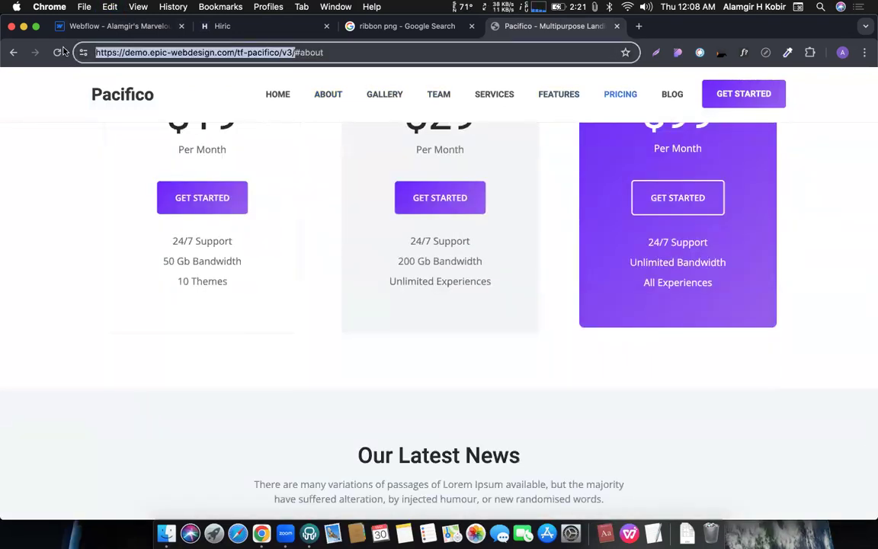